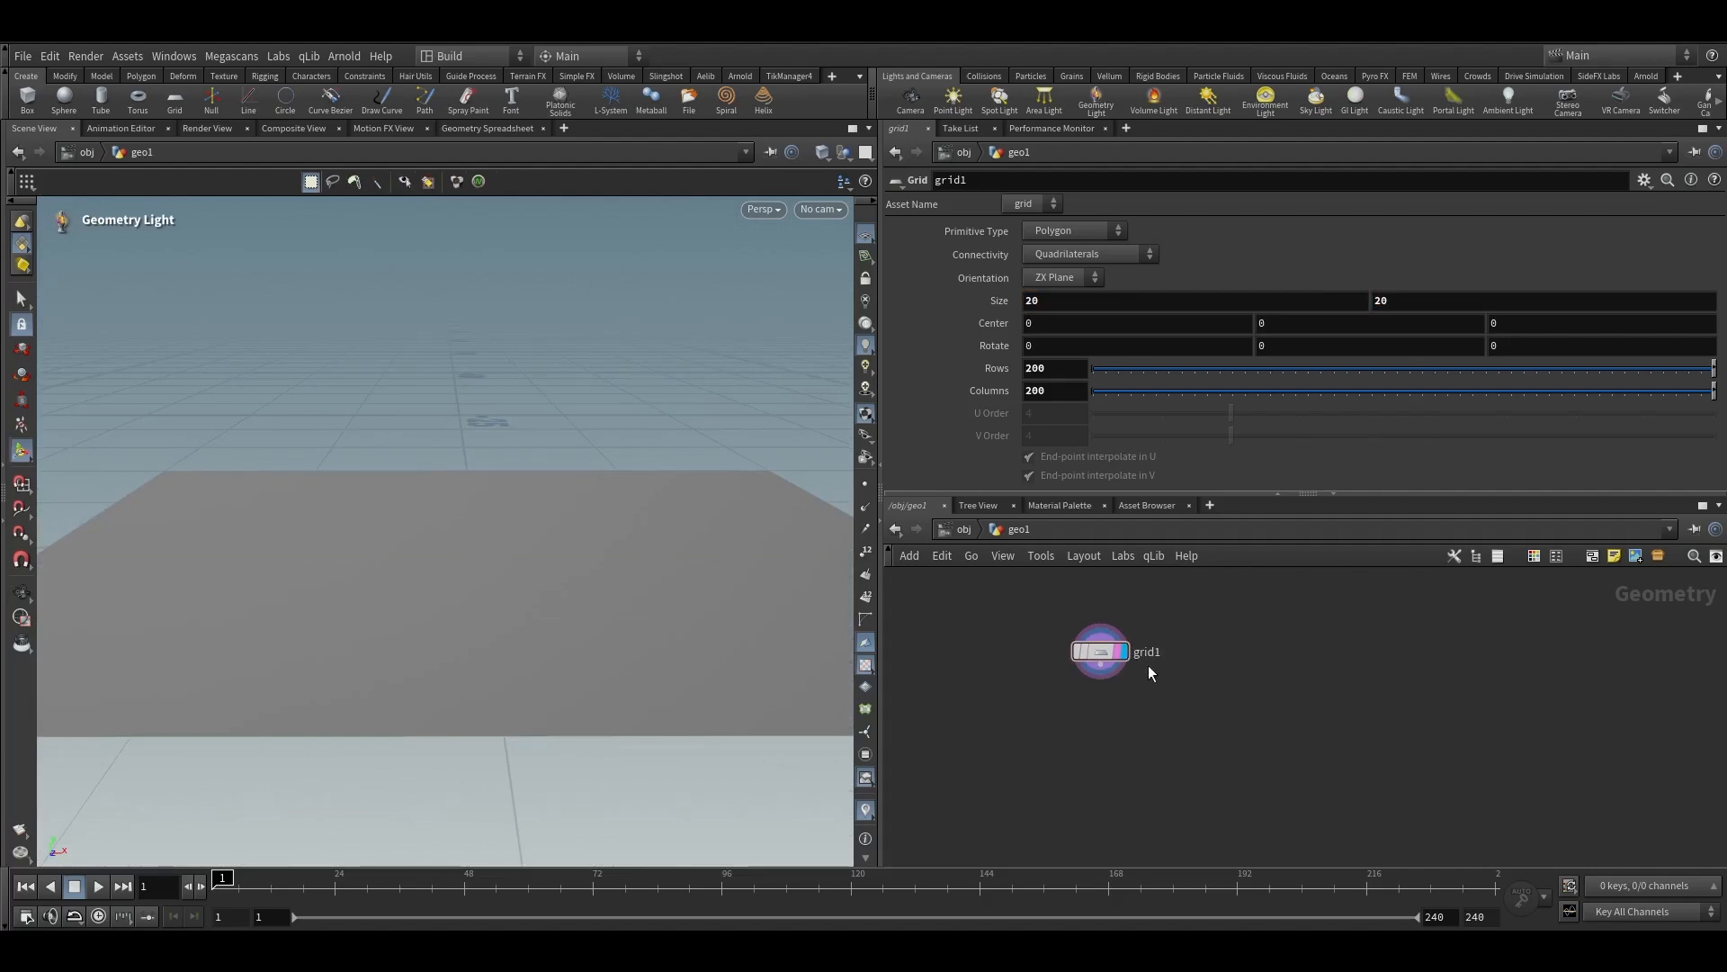
# Add a Transform node to the network and connect the grid's output to it
pyautogui.write('tra')
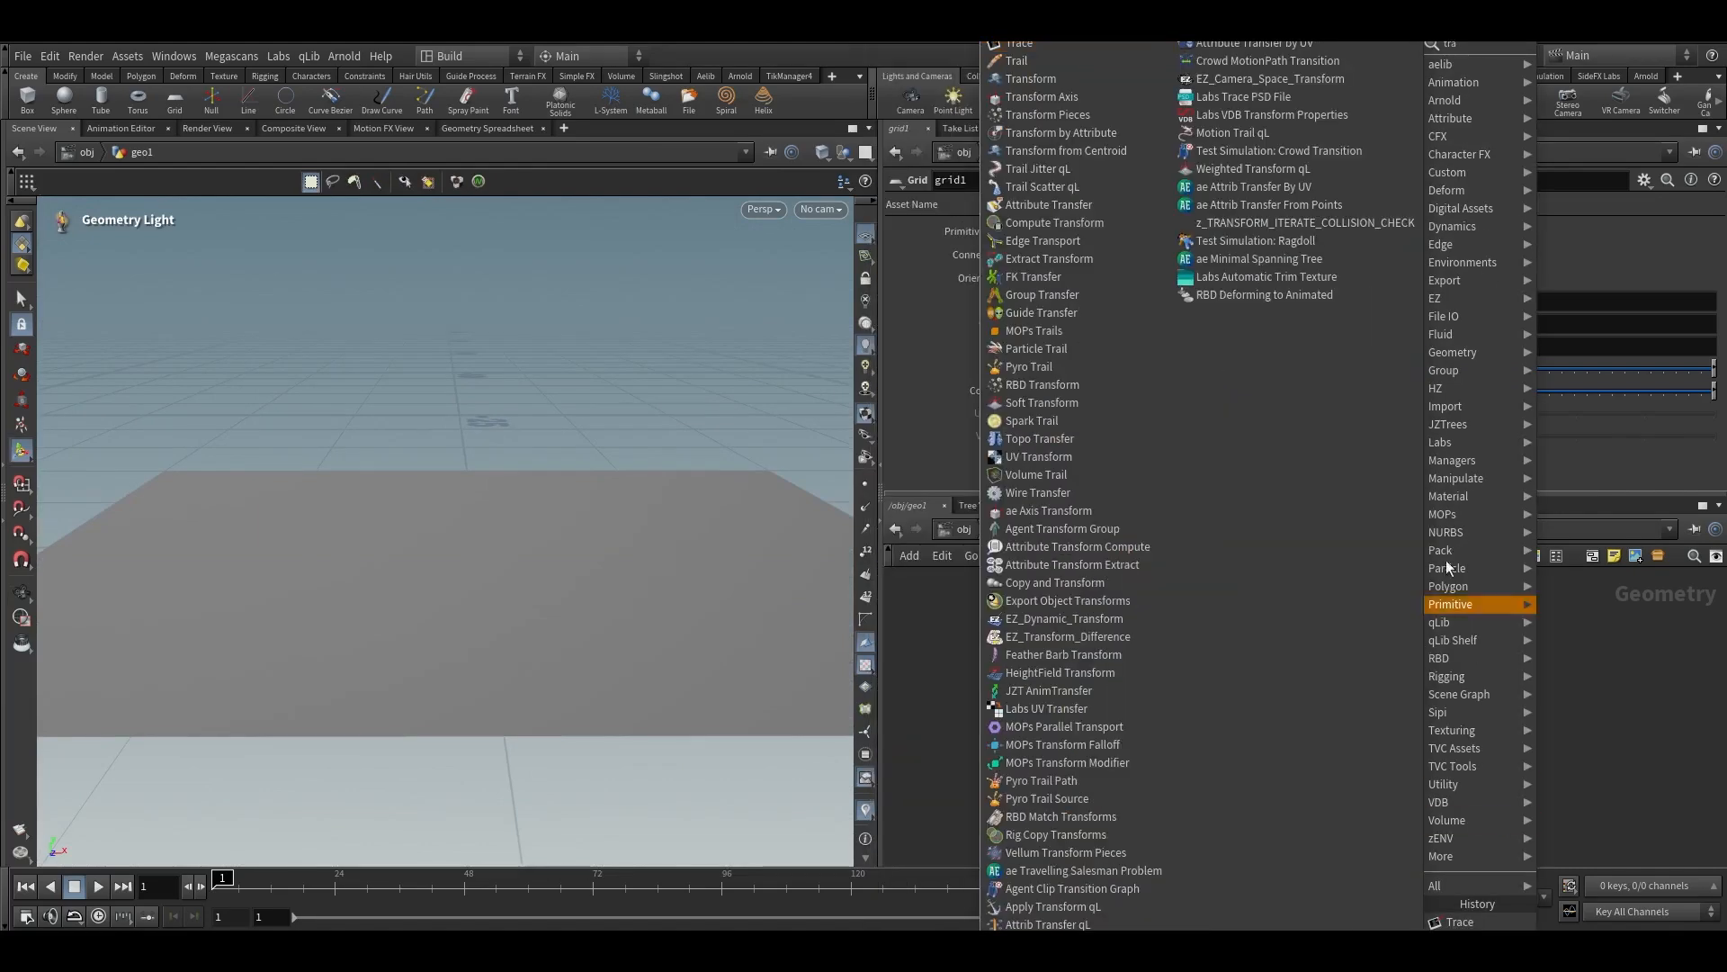
pyautogui.click(1065, 69)
pyautogui.click(1384, 743)
pyautogui.press('Tab')
pyautogui.write('transform')
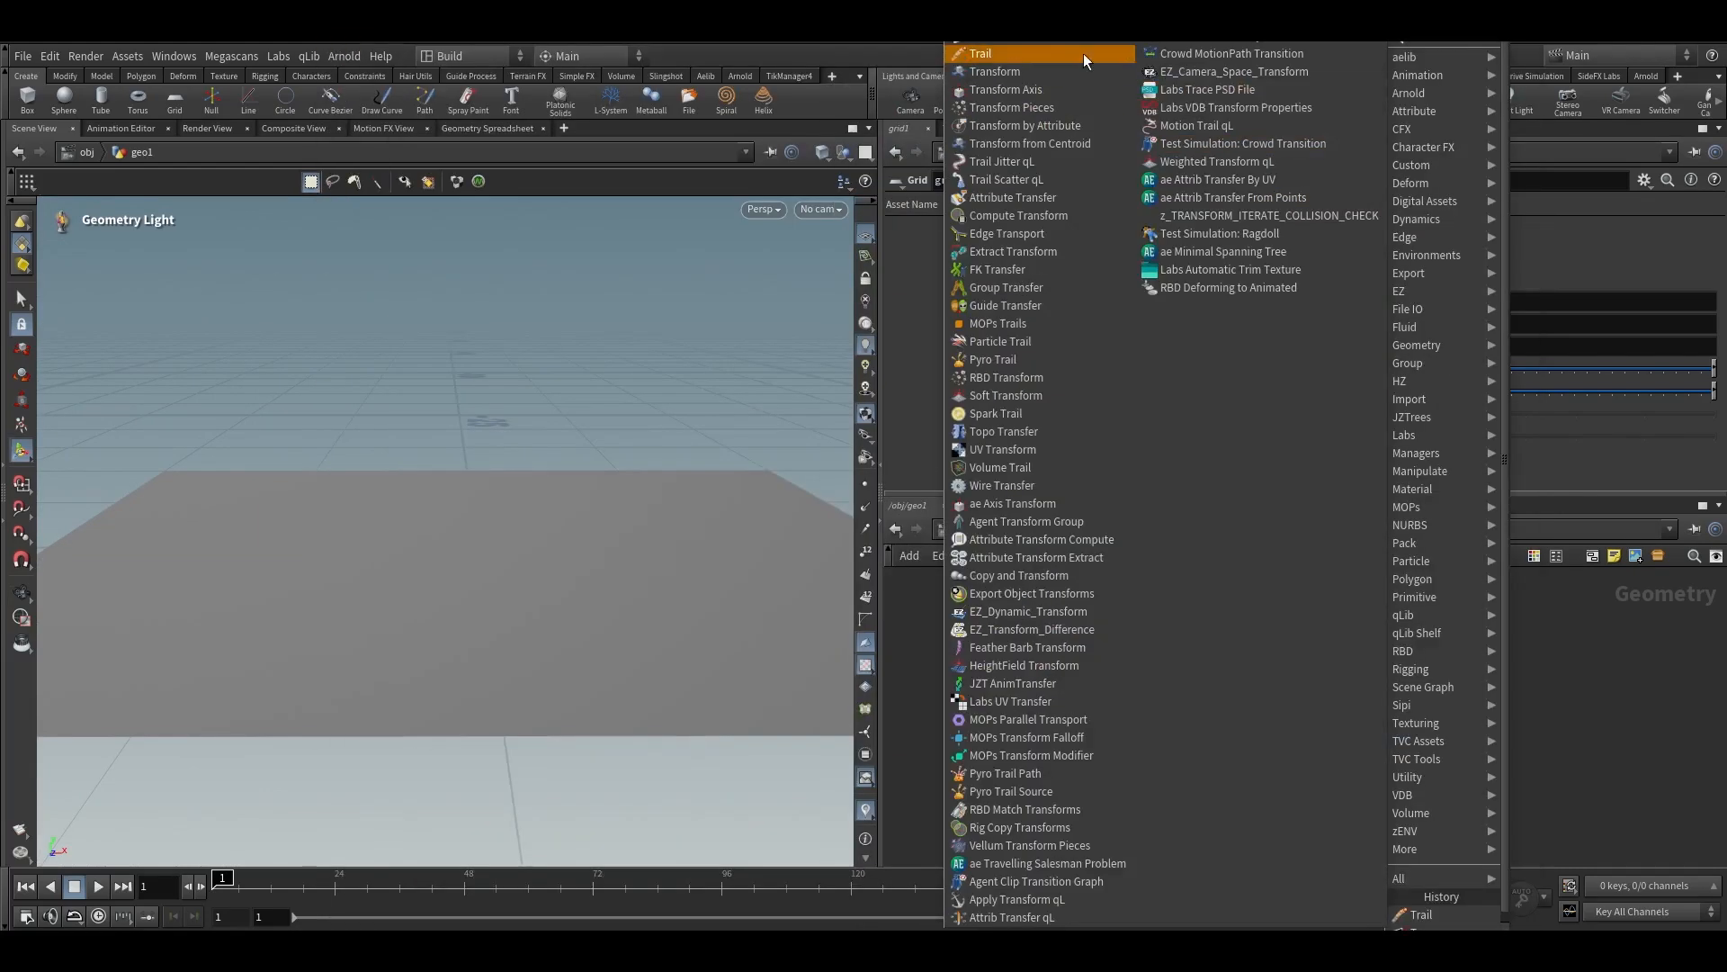
pyautogui.click(1083, 52)
pyautogui.click(1374, 641)
pyautogui.moveTo(1047, 670); pyautogui.dragTo(1374, 622)
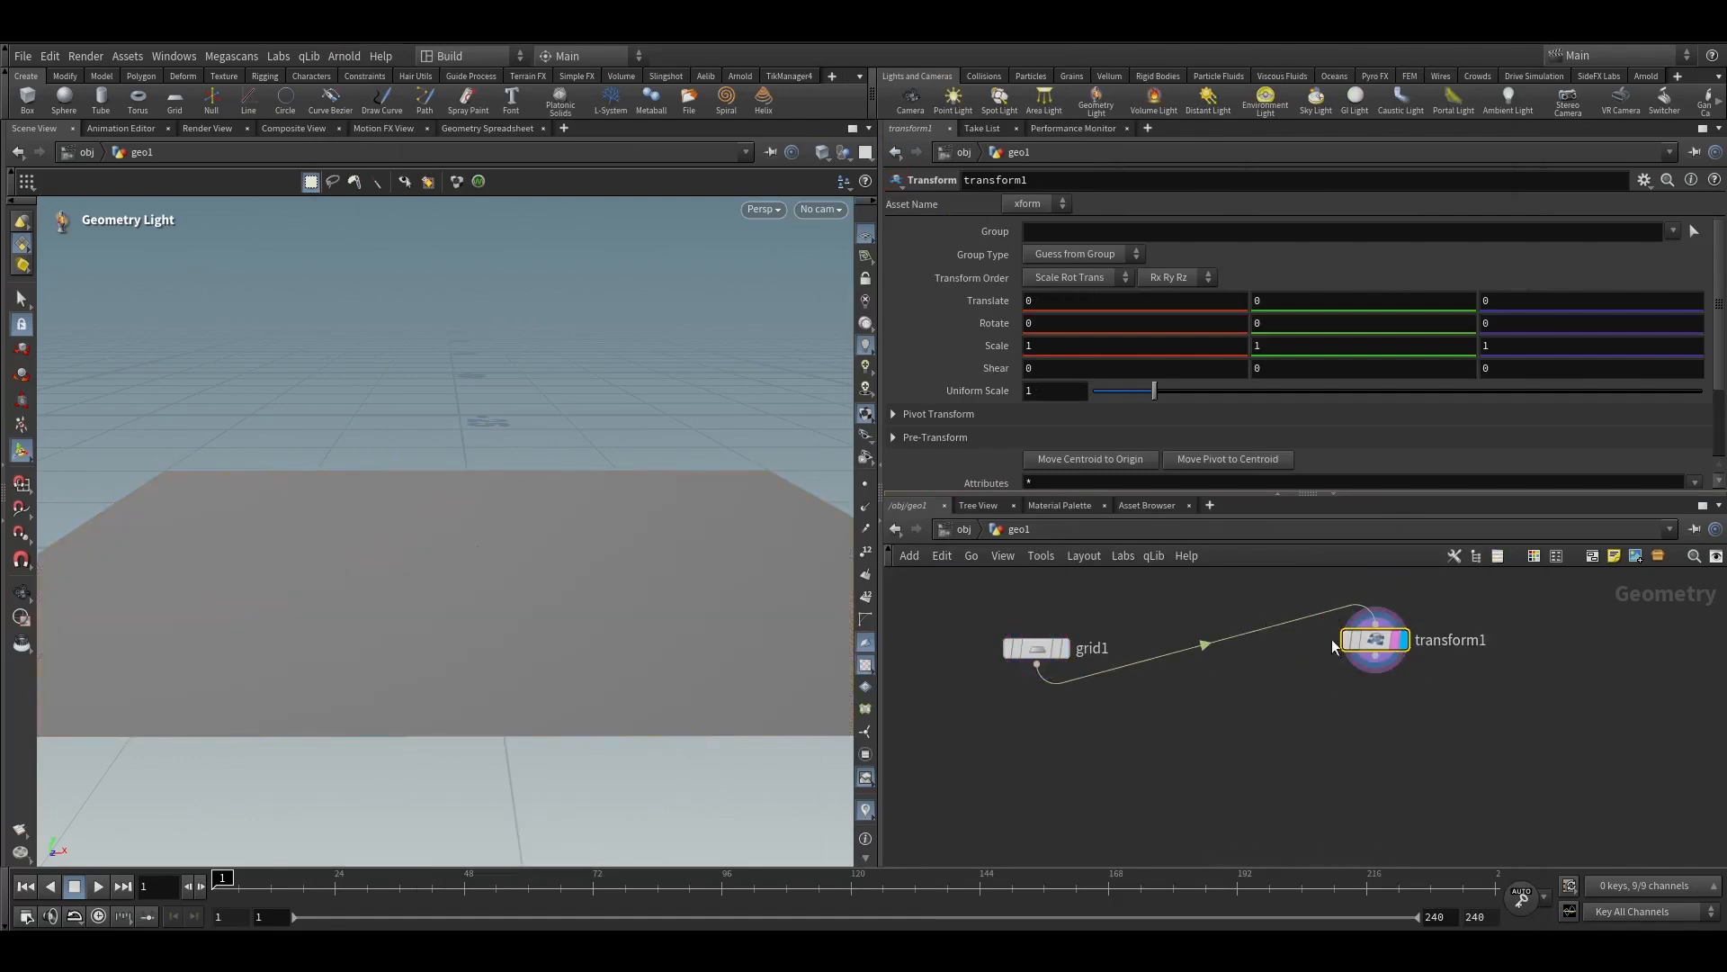
# Raise the grid by setting the Transform node's Y translation to 9.8
pyautogui.moveTo(1276, 303); pyautogui.dragTo(1350, 303, button='middle')
pyautogui.press('Escape')
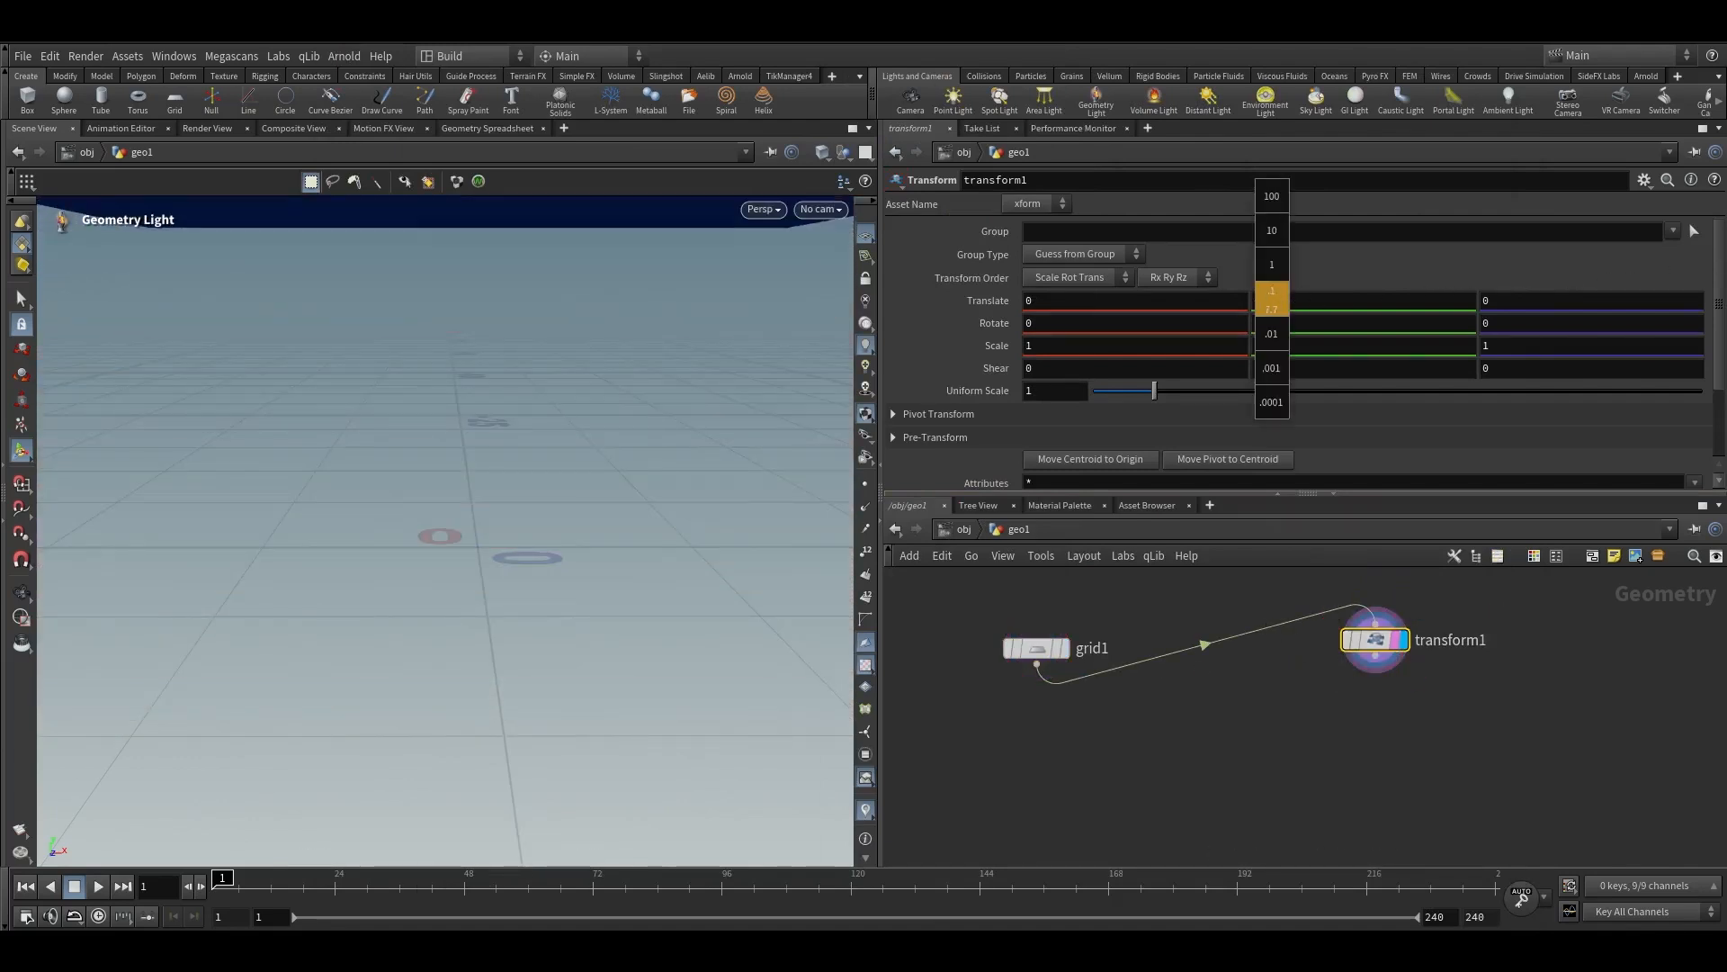
pyautogui.moveTo(200, 447); pyautogui.dragTo(297, 486)
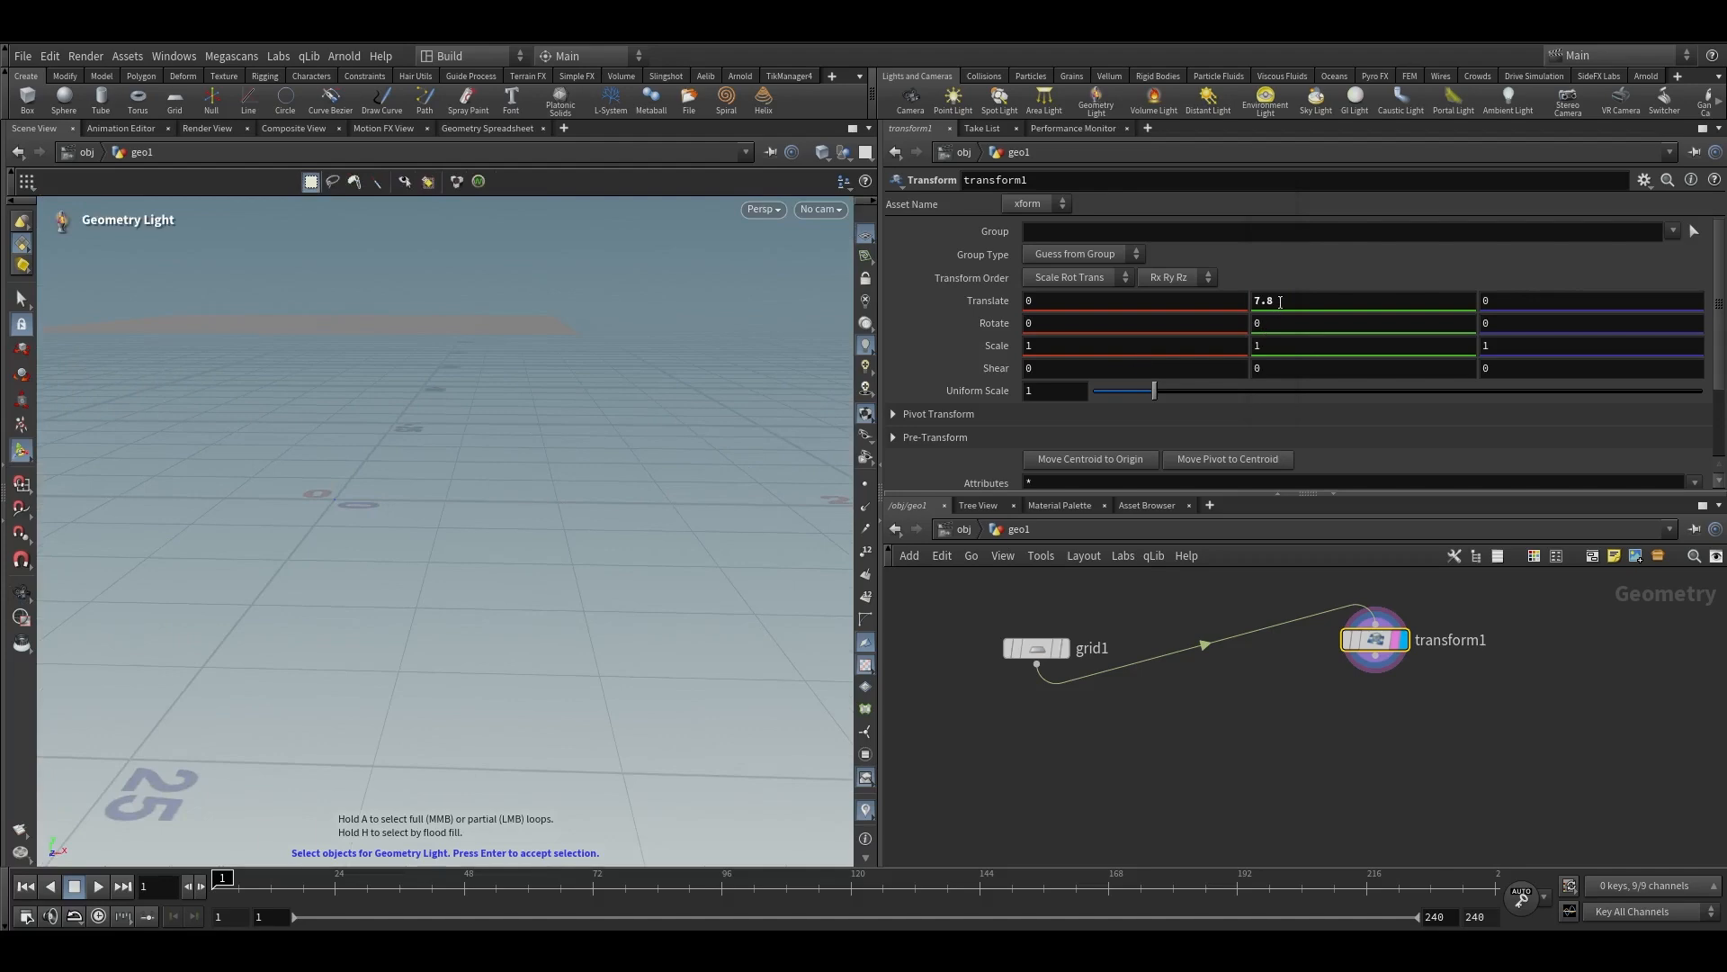
pyautogui.moveTo(1280, 302); pyautogui.dragTo(1340, 302, button='middle')
pyautogui.scroll(-3, 721, 455)
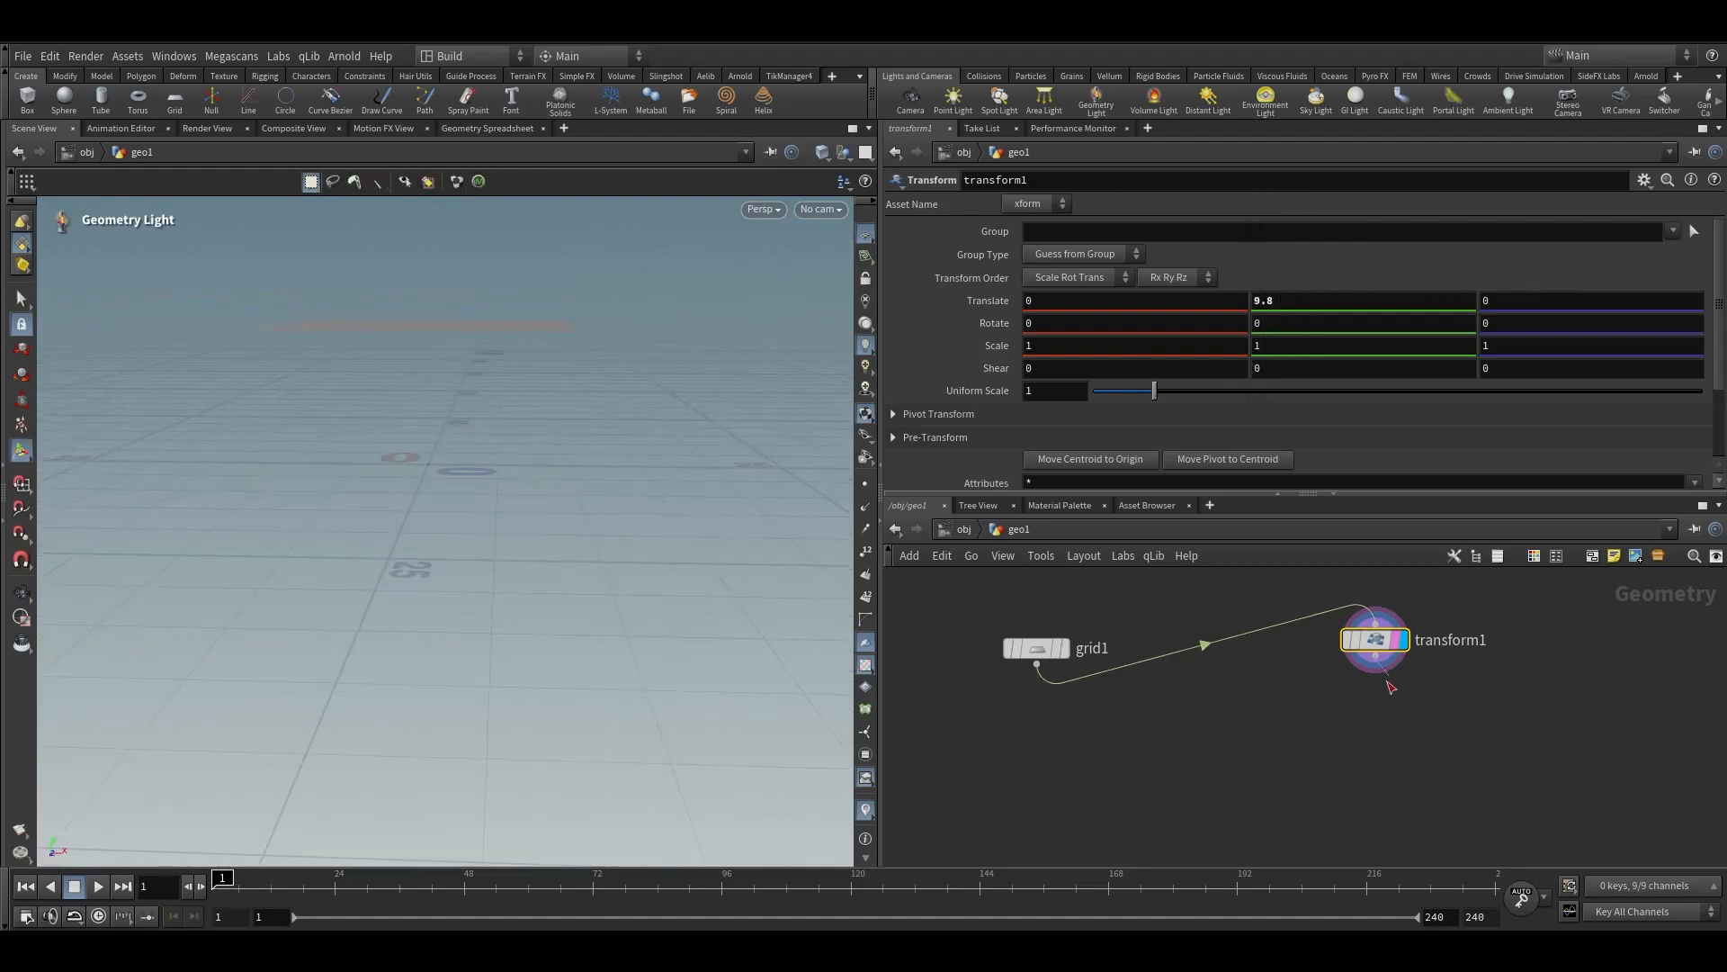
# Add a Scatter node fed by the Transform node and display its result
pyautogui.moveTo(1390, 687); pyautogui.dragTo(1373, 720)
pyautogui.press('Tab')
pyautogui.write('scatter')
pyautogui.press('Return')
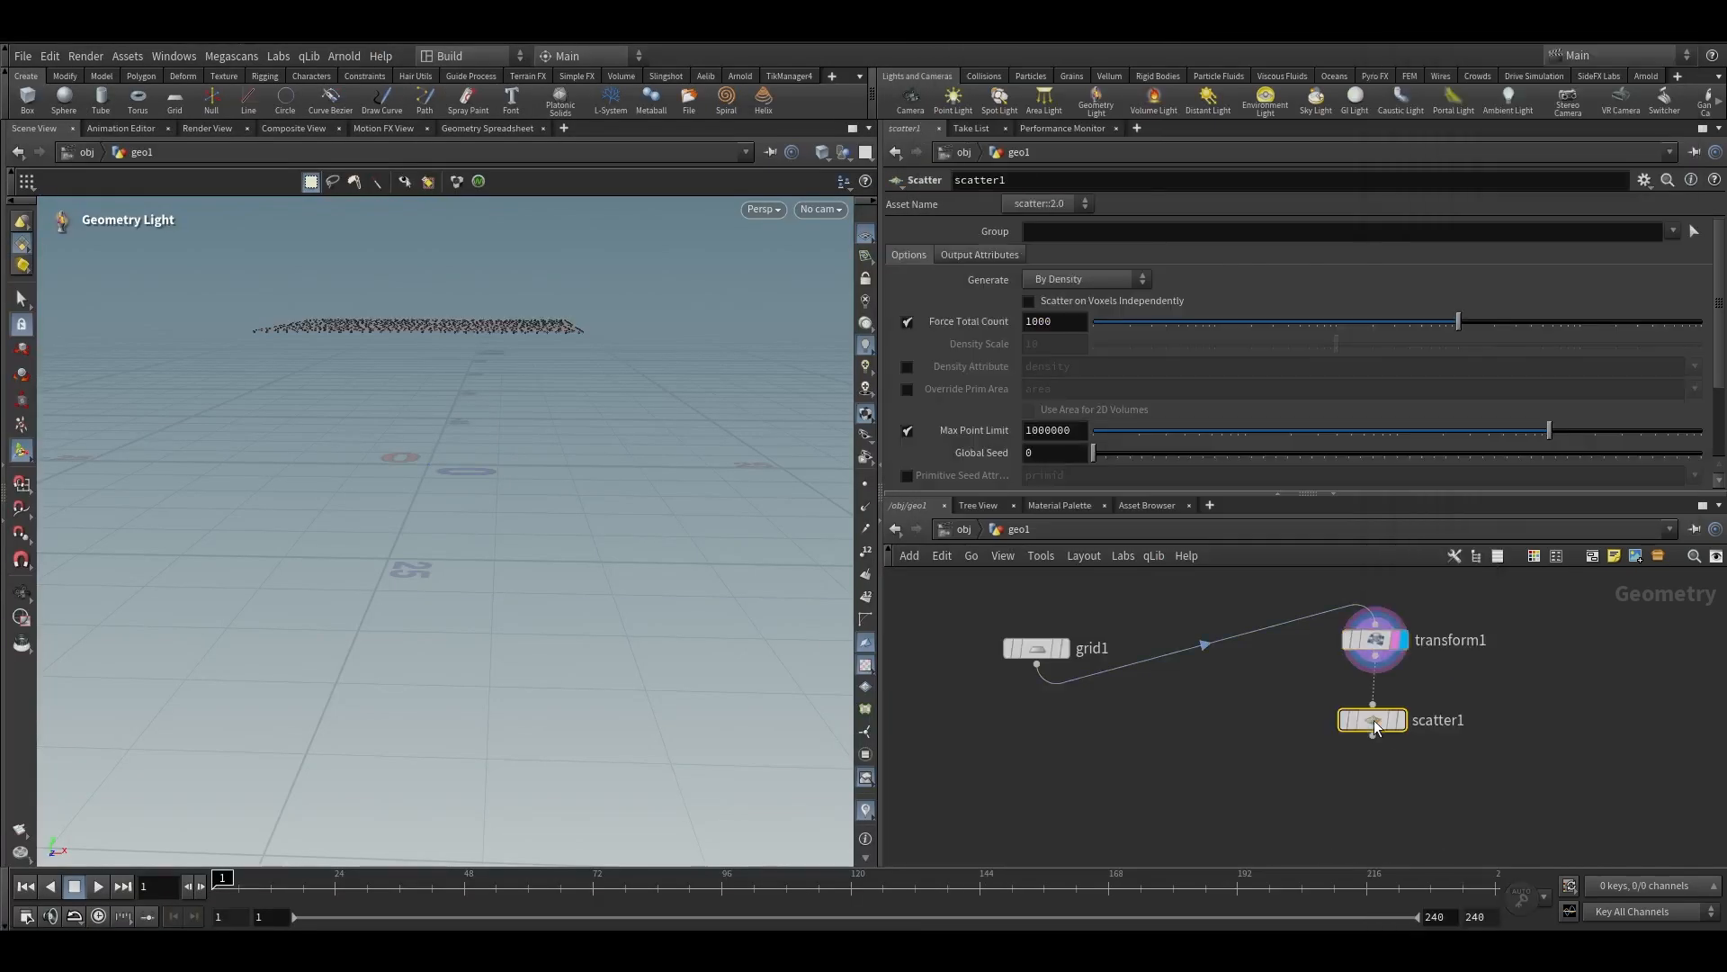
pyautogui.scroll(2, 1373, 720)
pyautogui.click(1365, 727)
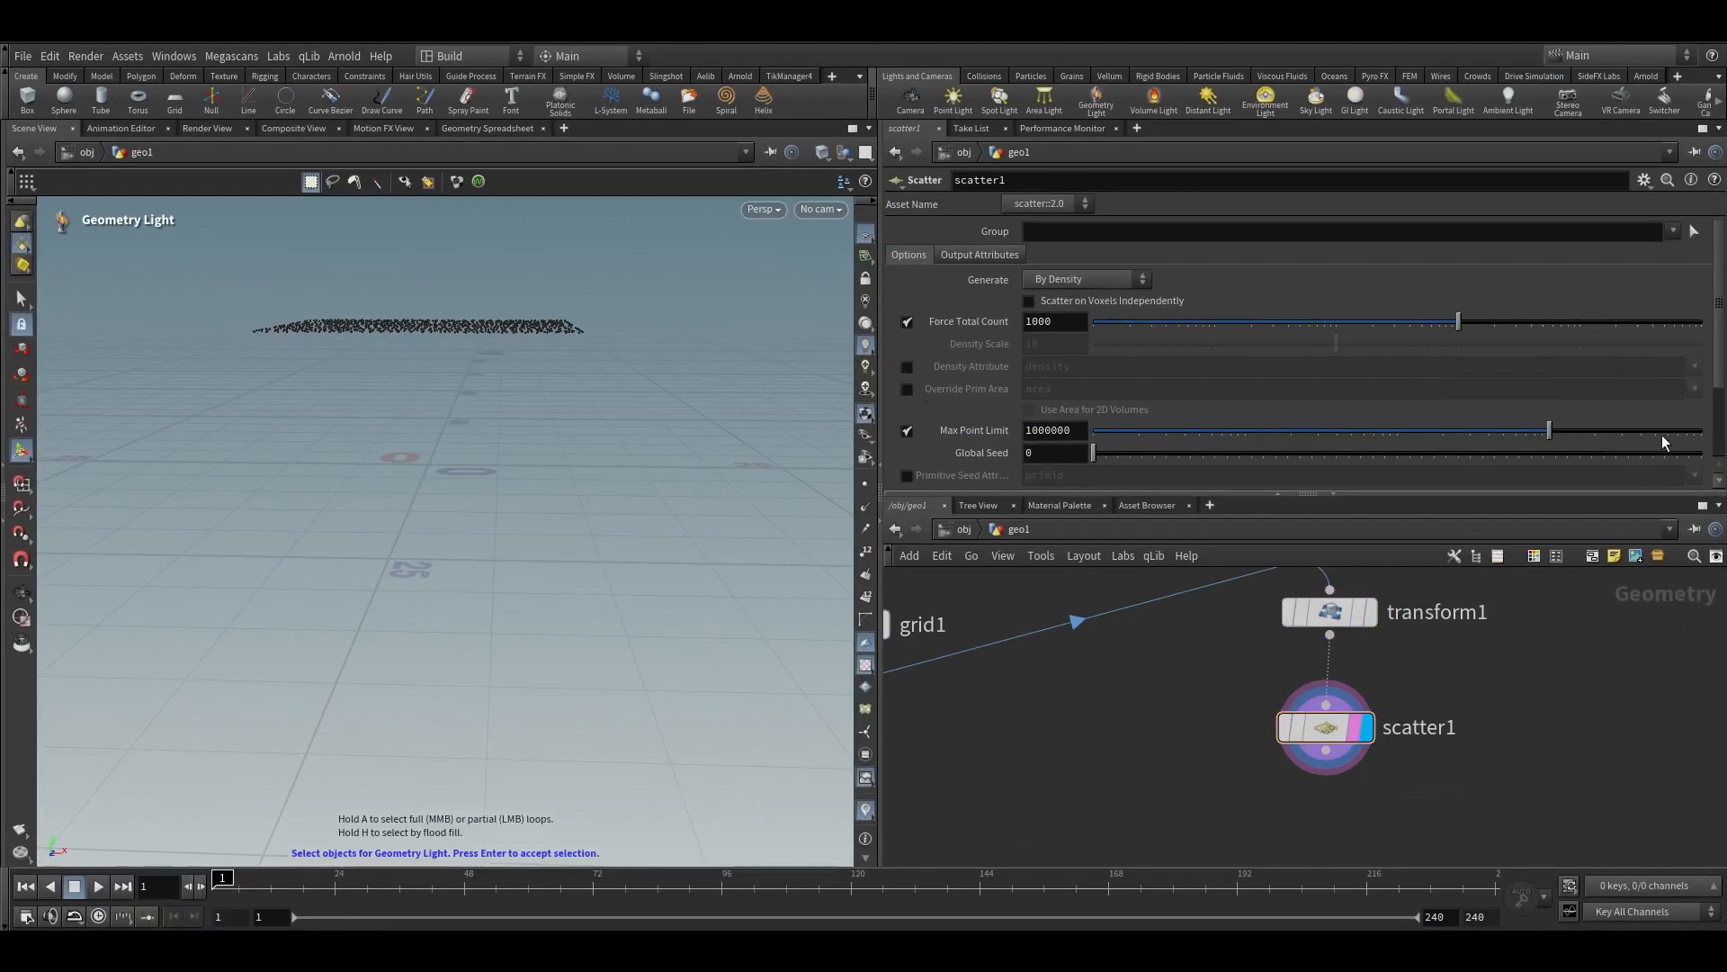
# Set the Scatter node's Force Total Count to 70 and Global Seed to $F, and scrub the timeline to check the points
pyautogui.click(1055, 321)
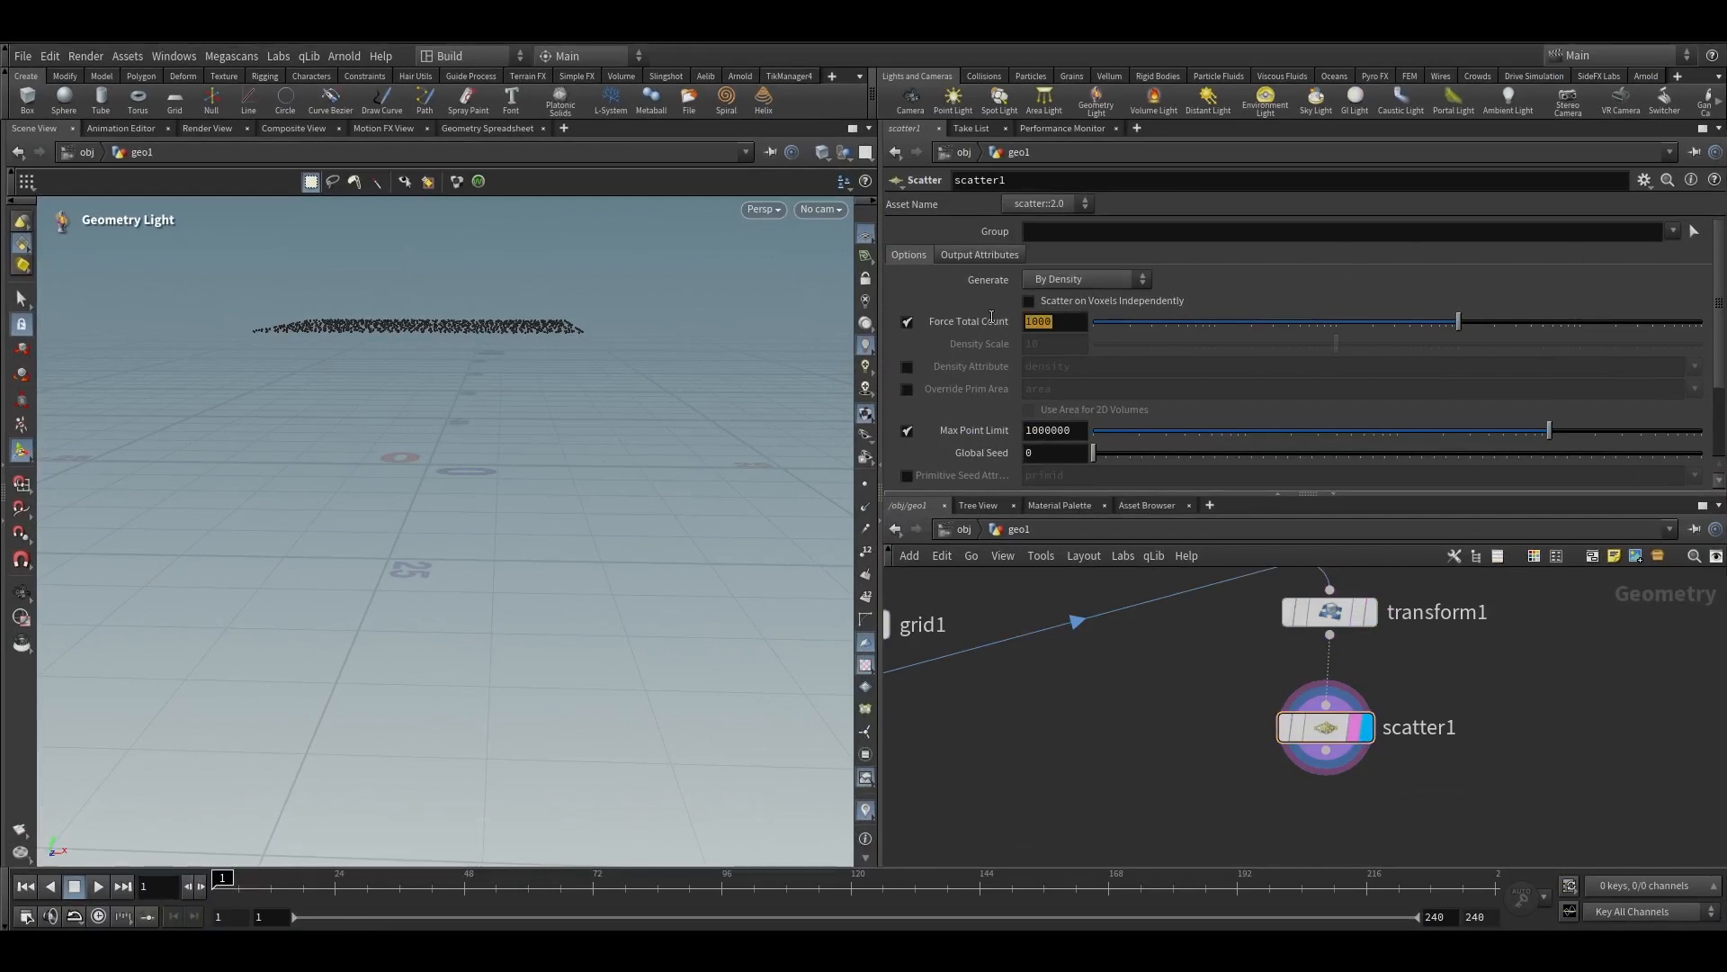
pyautogui.write('70')
pyautogui.press('Tab')
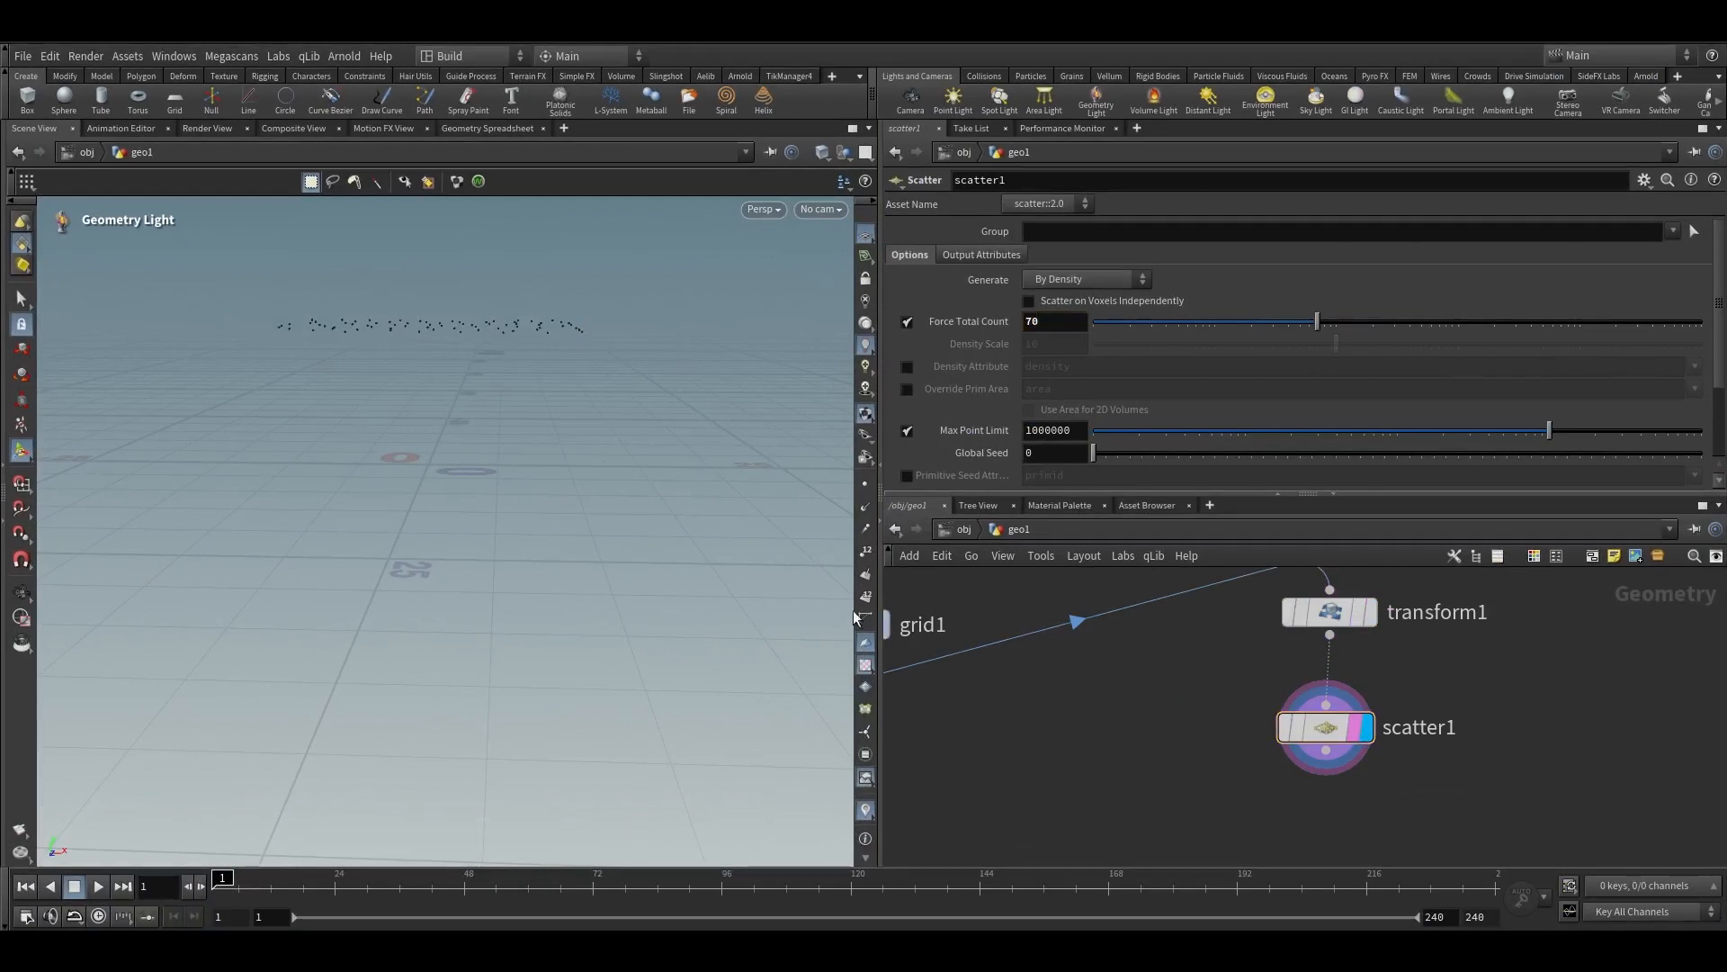
pyautogui.press('Tab')
pyautogui.write('$F')
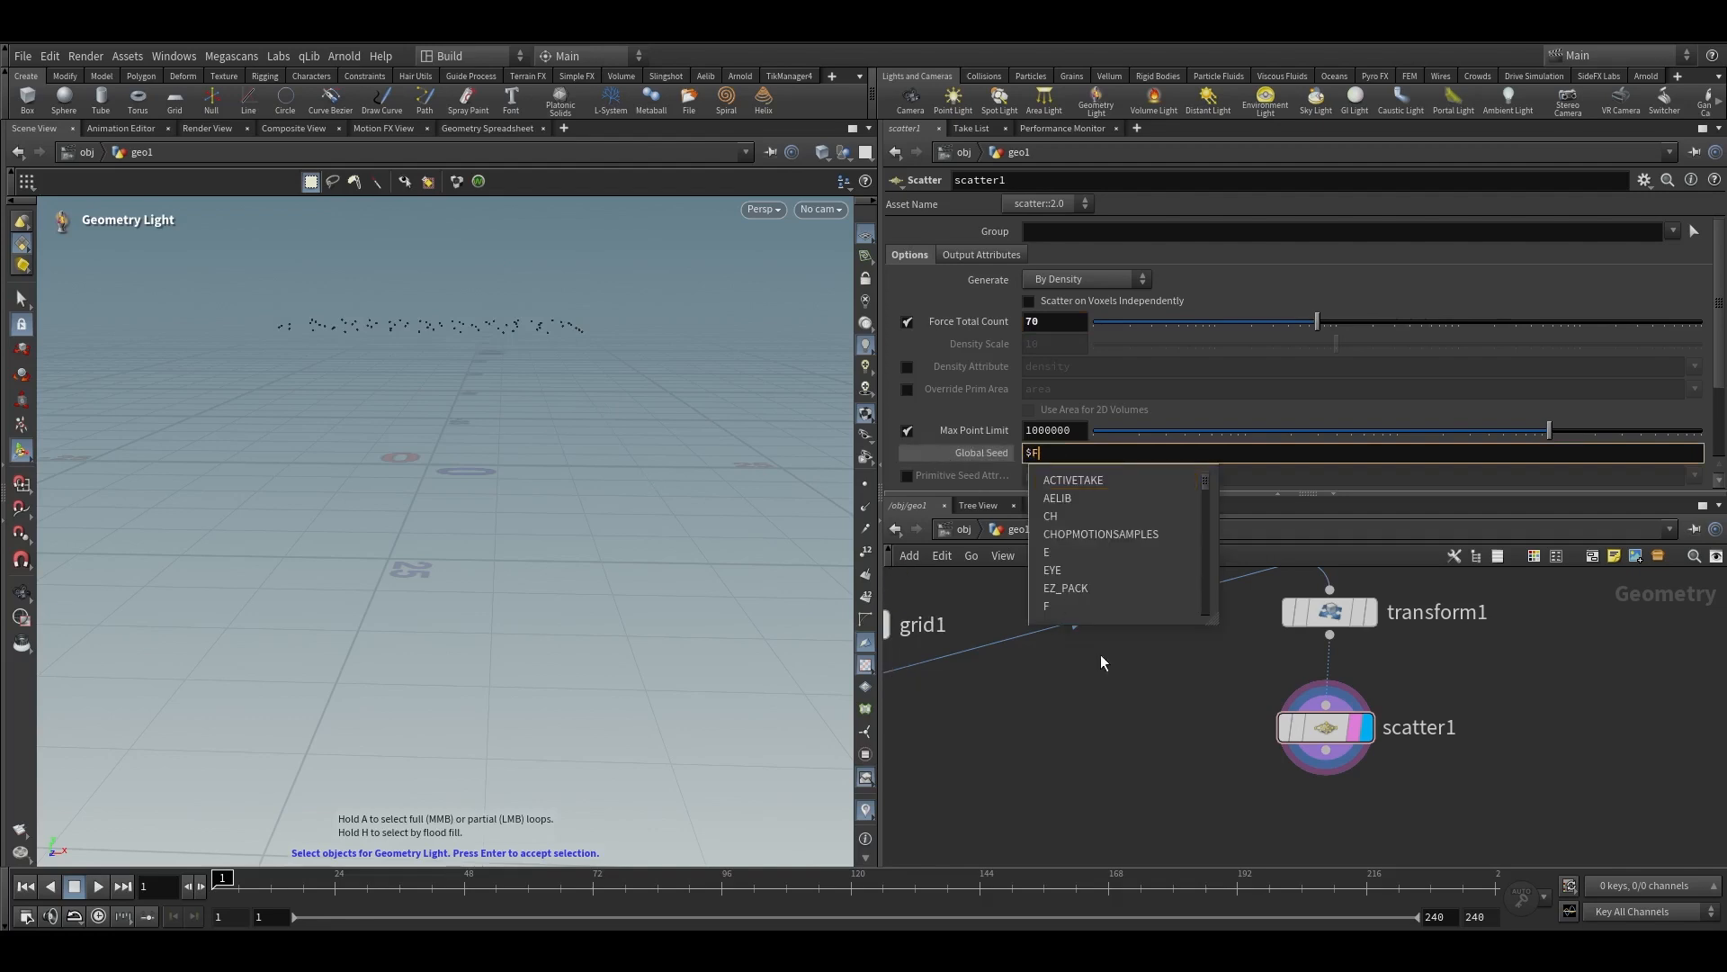
pyautogui.press('Return')
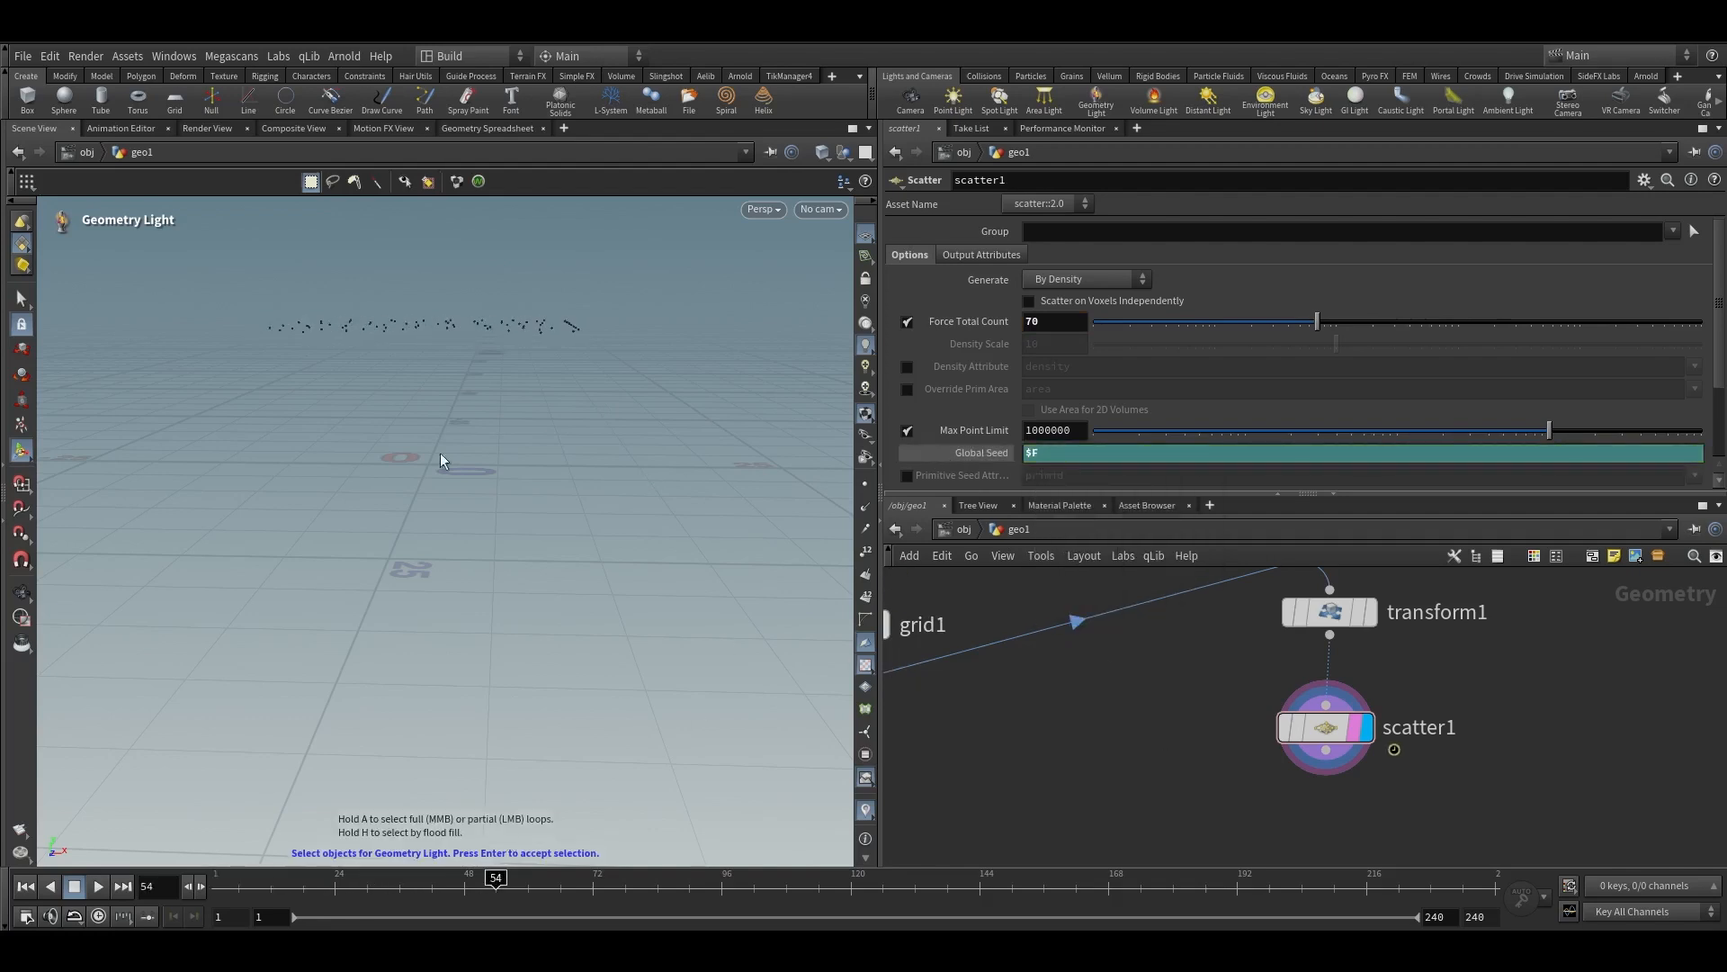
pyautogui.moveTo(439, 451); pyautogui.dragTo(432, 540)
pyautogui.click(496, 865)
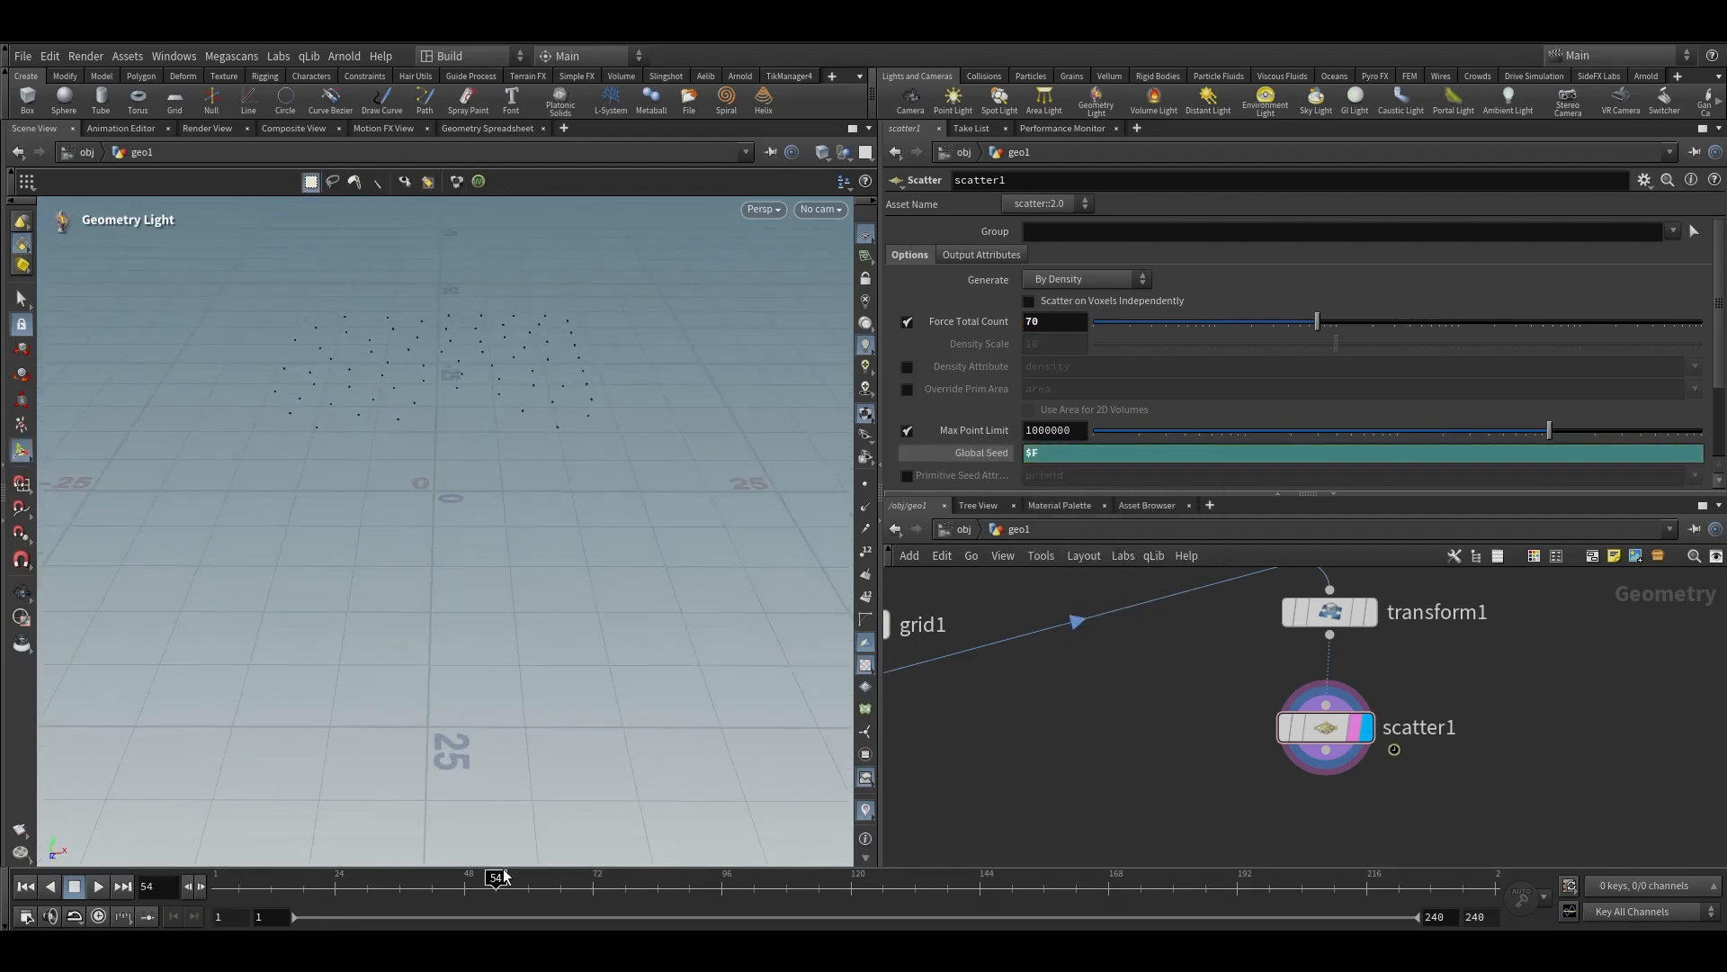
pyautogui.moveTo(504, 870); pyautogui.dragTo(1035, 877)
pyautogui.keyDown('alt'); pyautogui.moveTo(555, 452); pyautogui.dragTo(560, 406); pyautogui.keyUp('alt')
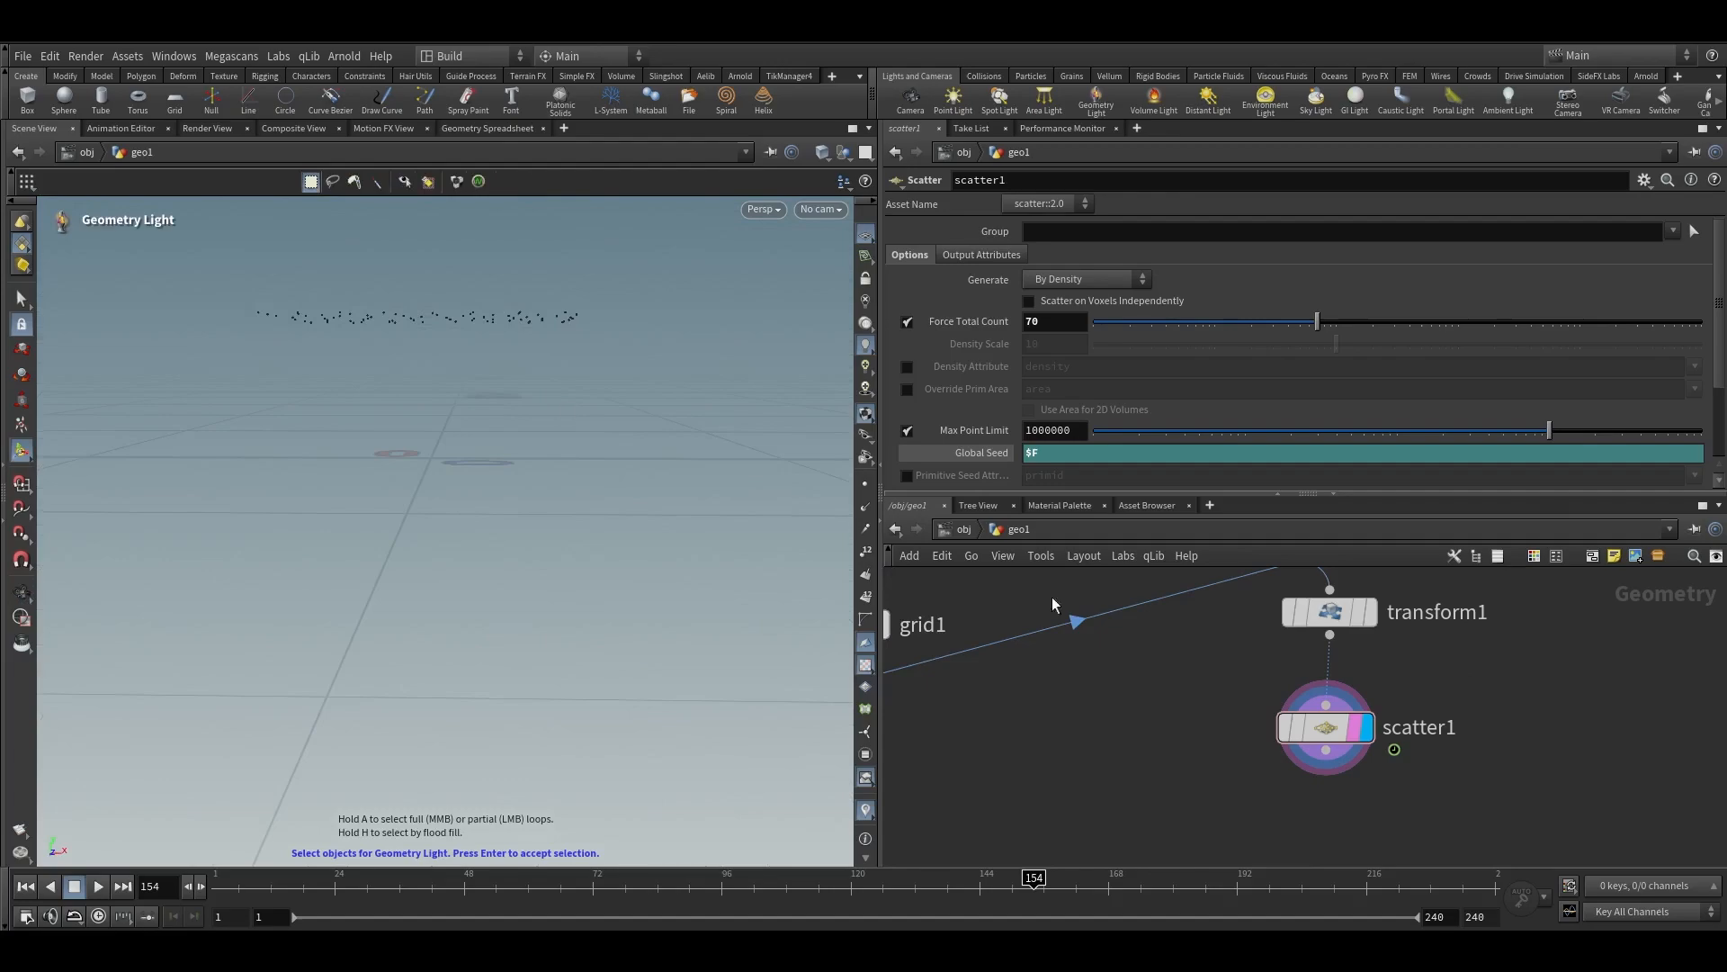
# Add a Point Velocity node fed by the Scatter node
pyautogui.press('Tab')
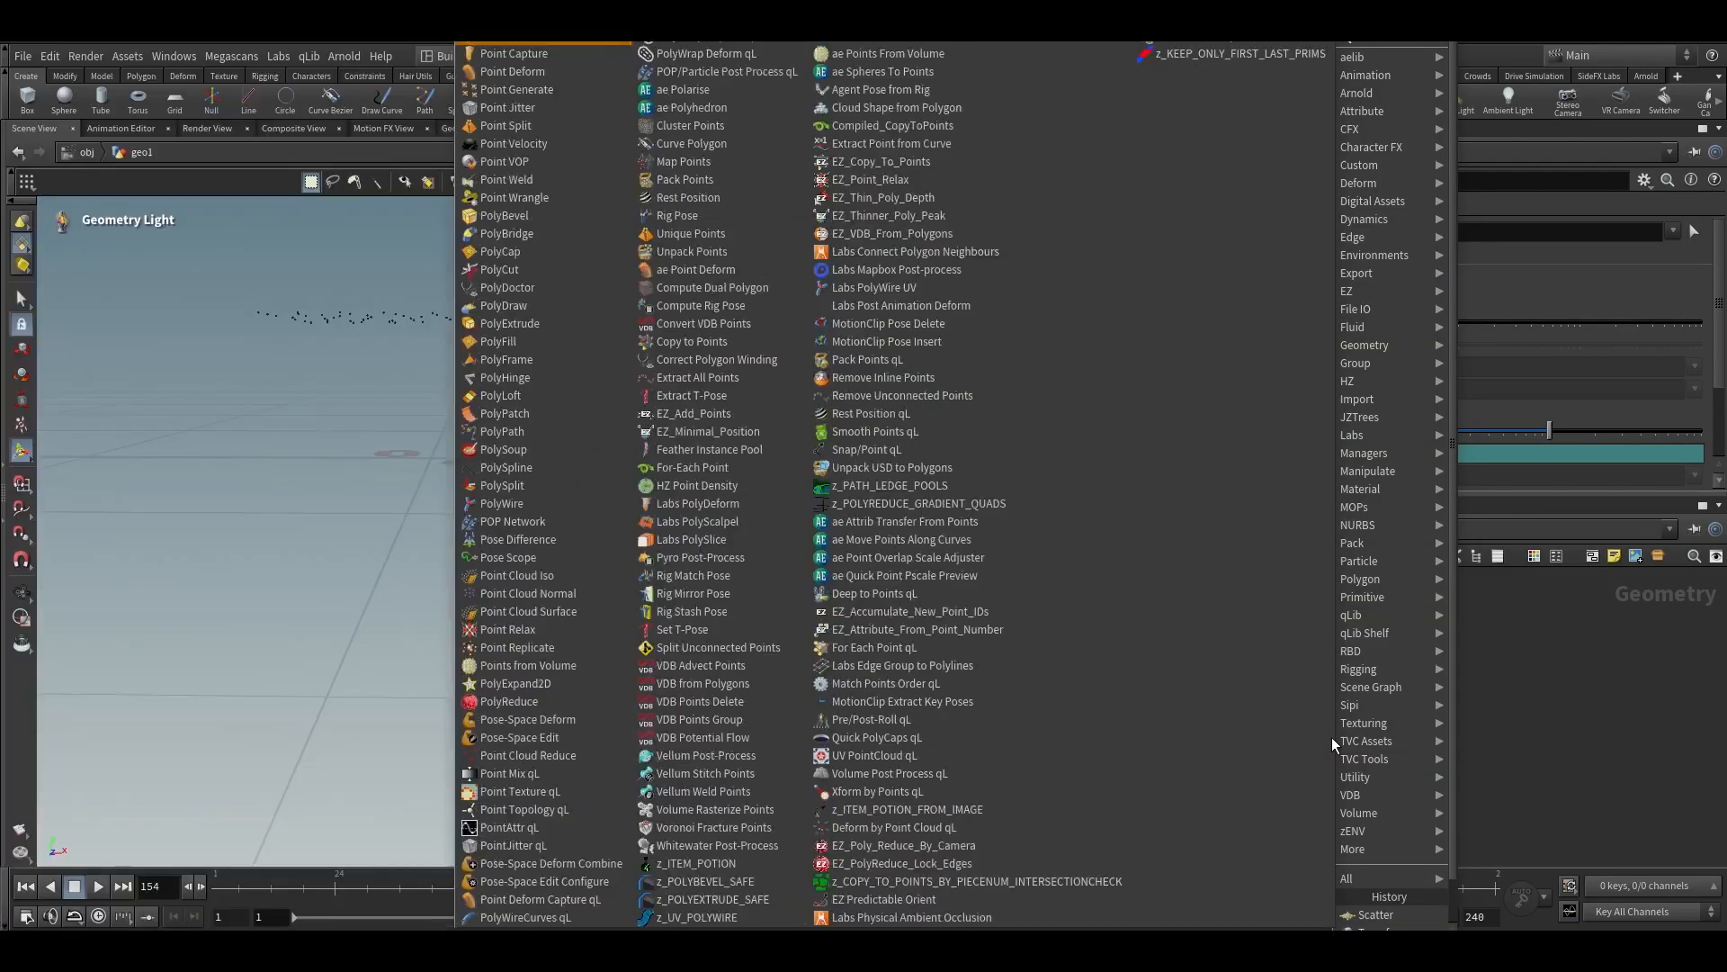
pyautogui.write('intvel')
pyautogui.press('Return')
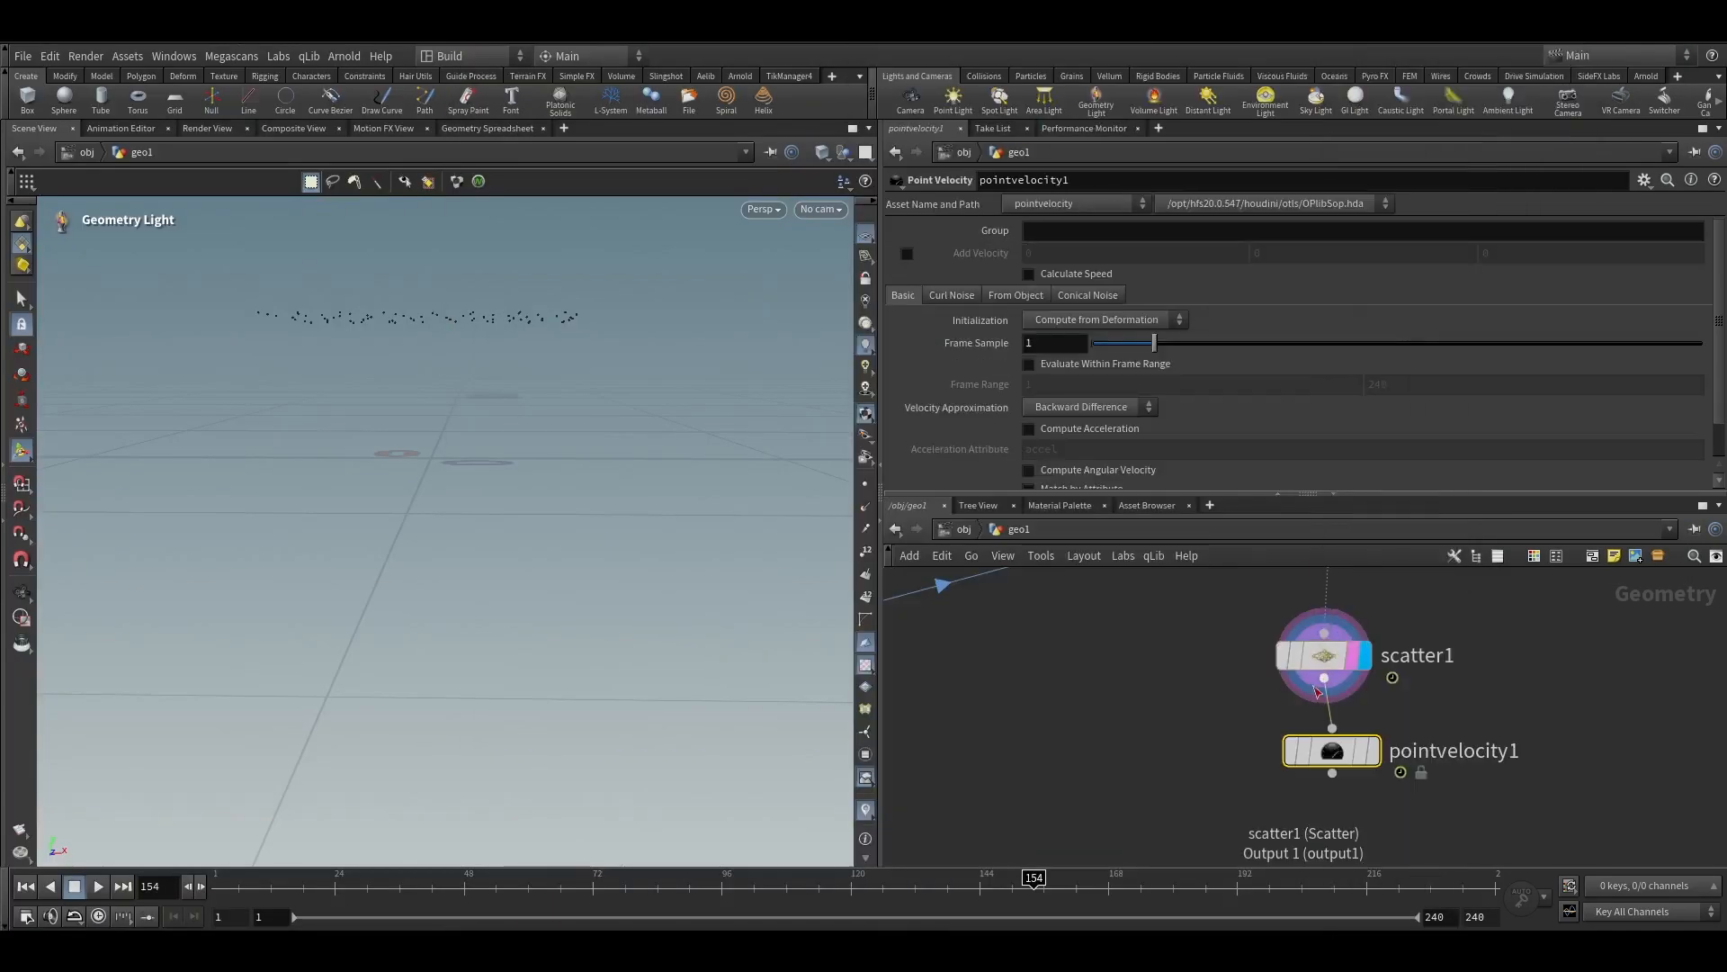
# Enlarge the network editor with its parameter overlay shown, and display the Point Velocity node's result
pyautogui.click(1278, 494)
pyautogui.press('p')
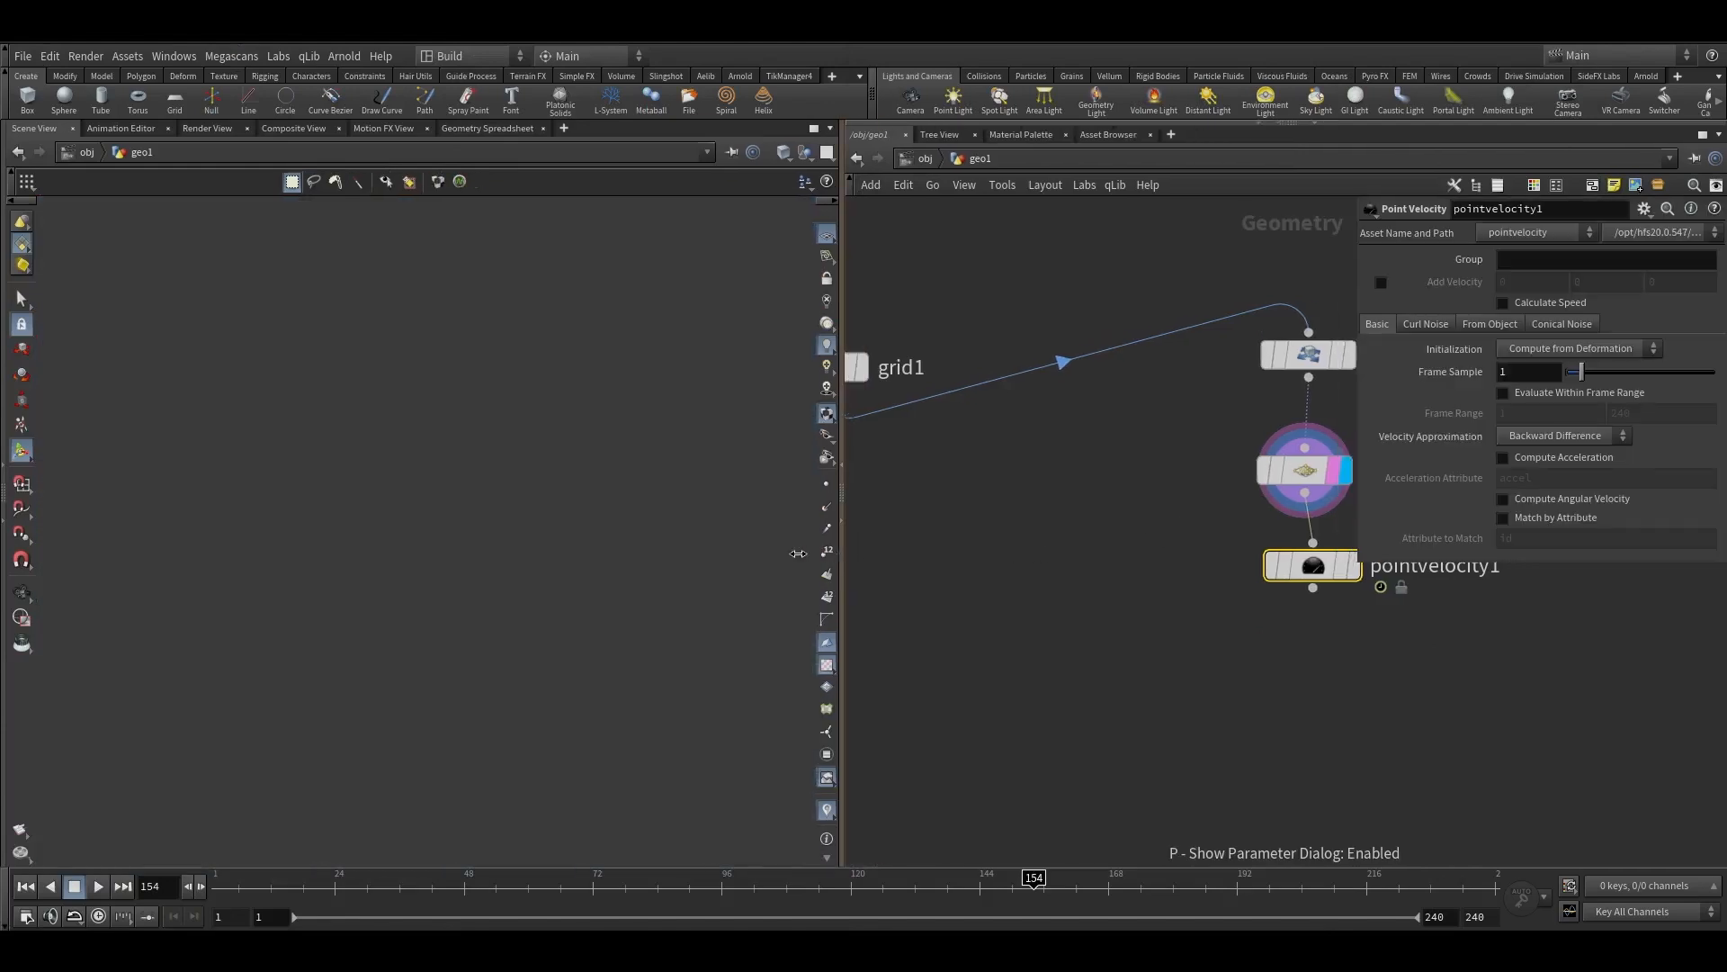
pyautogui.moveTo(881, 537); pyautogui.dragTo(797, 536)
pyautogui.click(1112, 546)
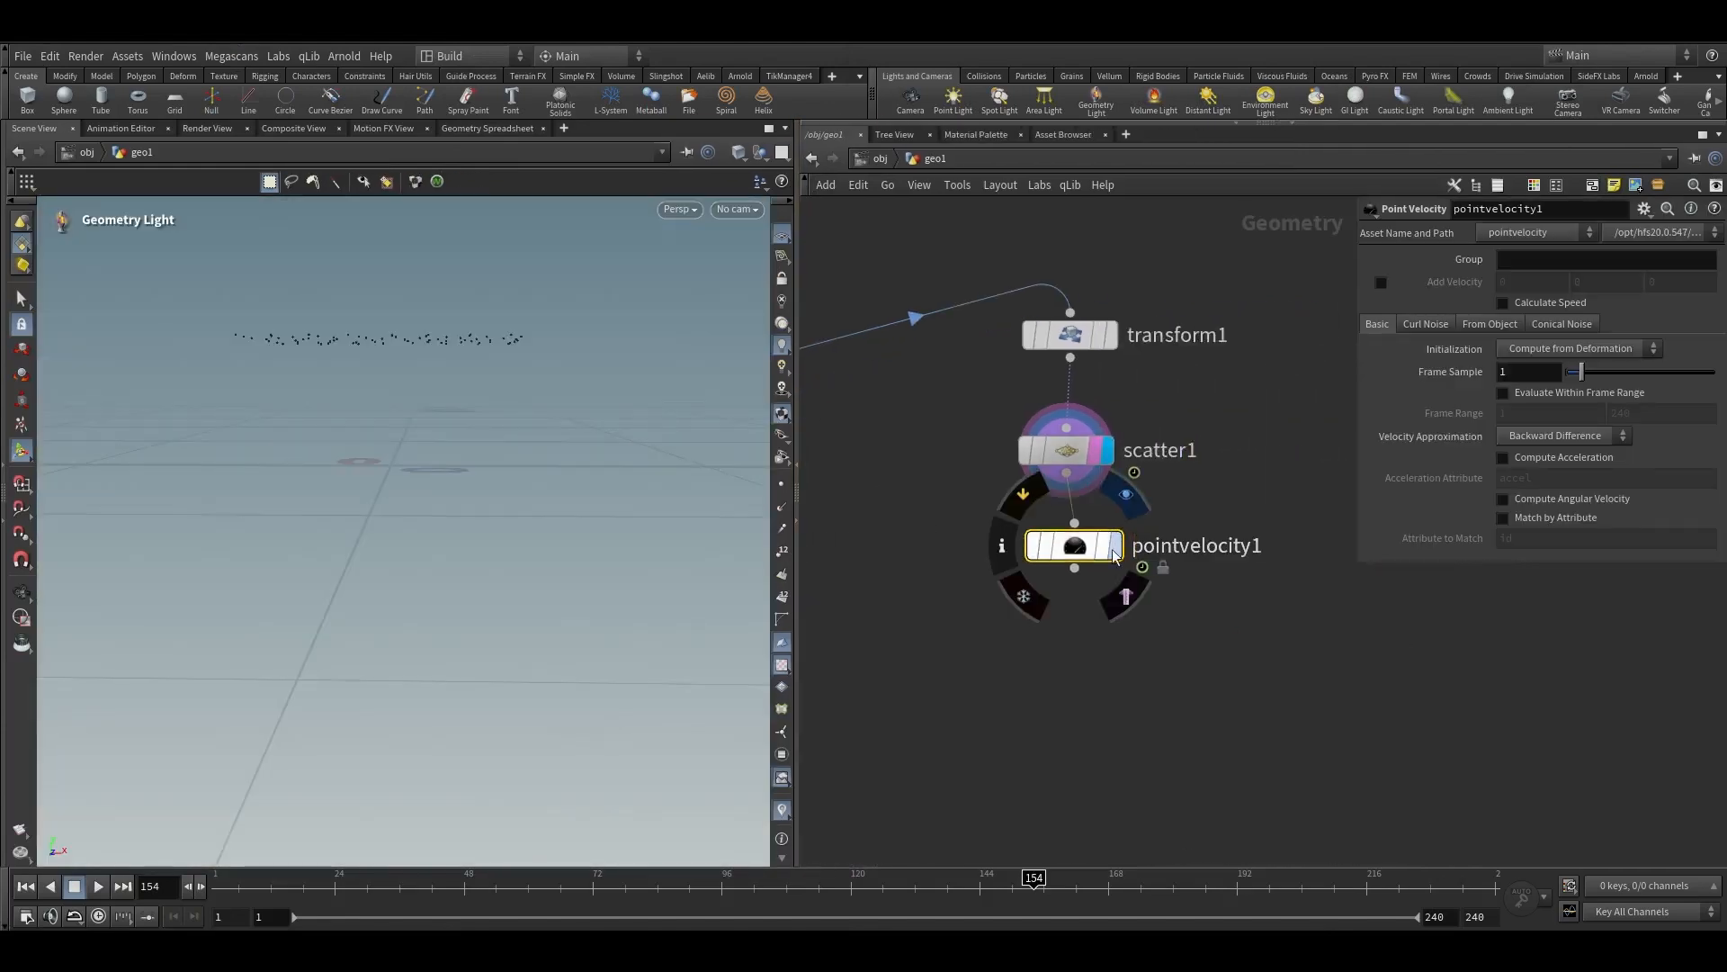
pyautogui.press('Escape')
pyautogui.moveTo(630, 450); pyautogui.dragTo(443, 621)
pyautogui.press('Escape')
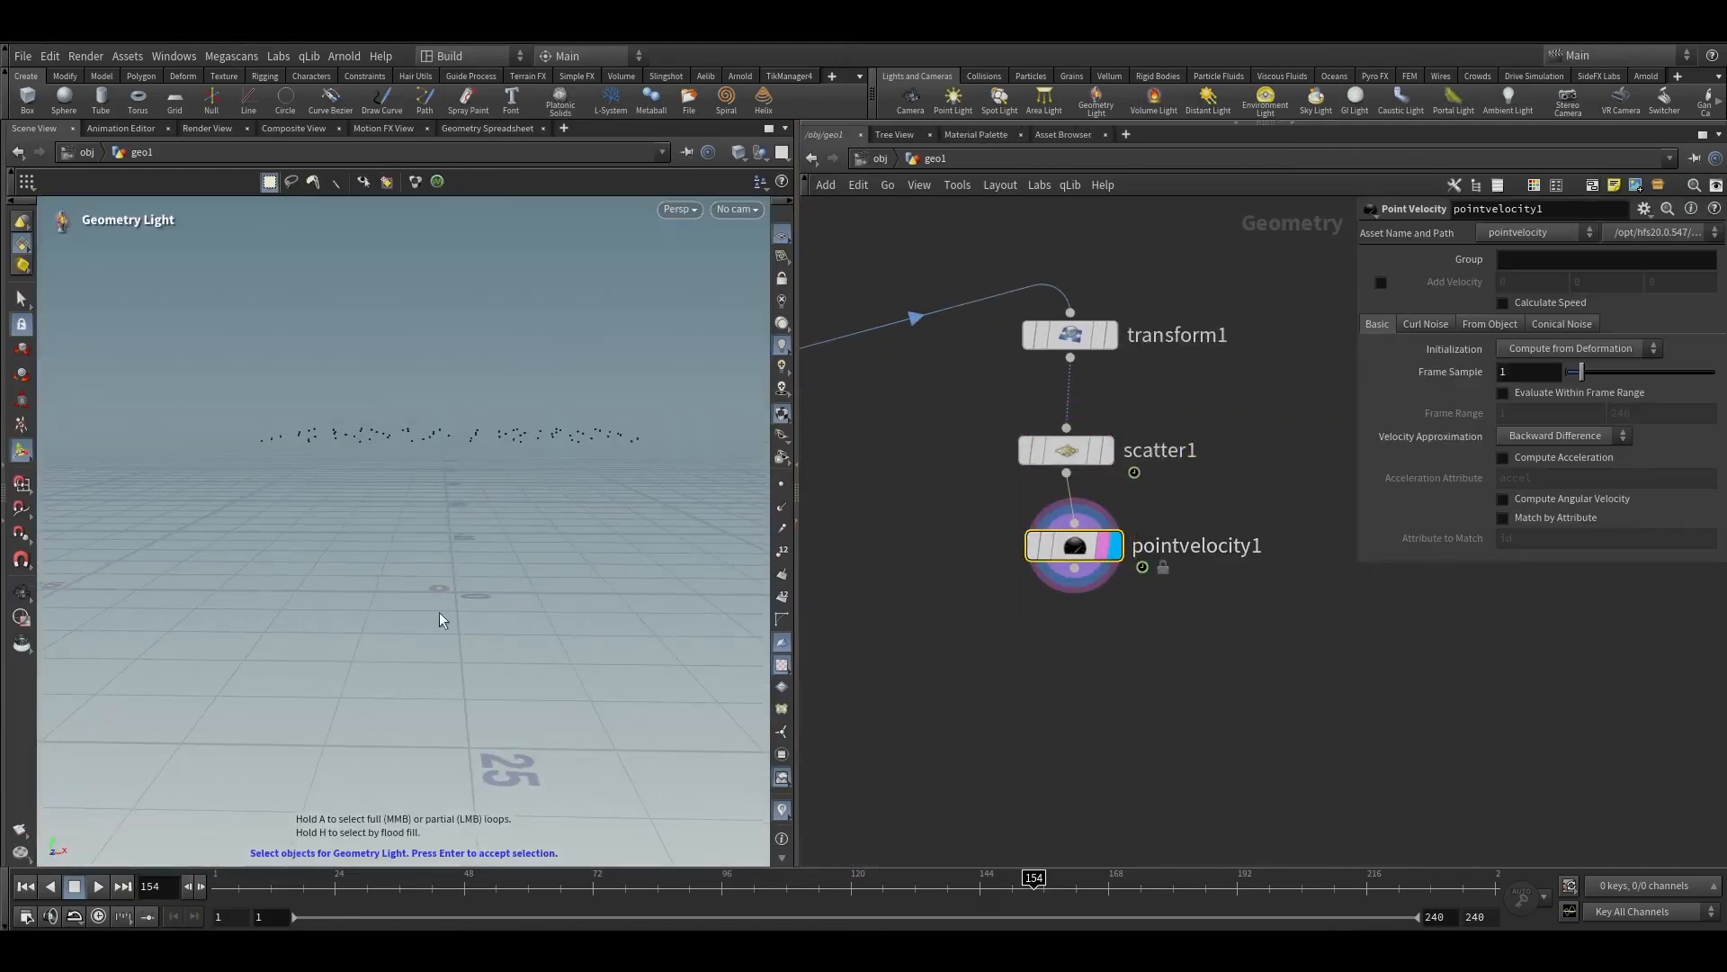
# Enable Add Velocity with a Y value of -3.6 on the Point Velocity node and inspect the velocity trails over several frames
pyautogui.click(1383, 282)
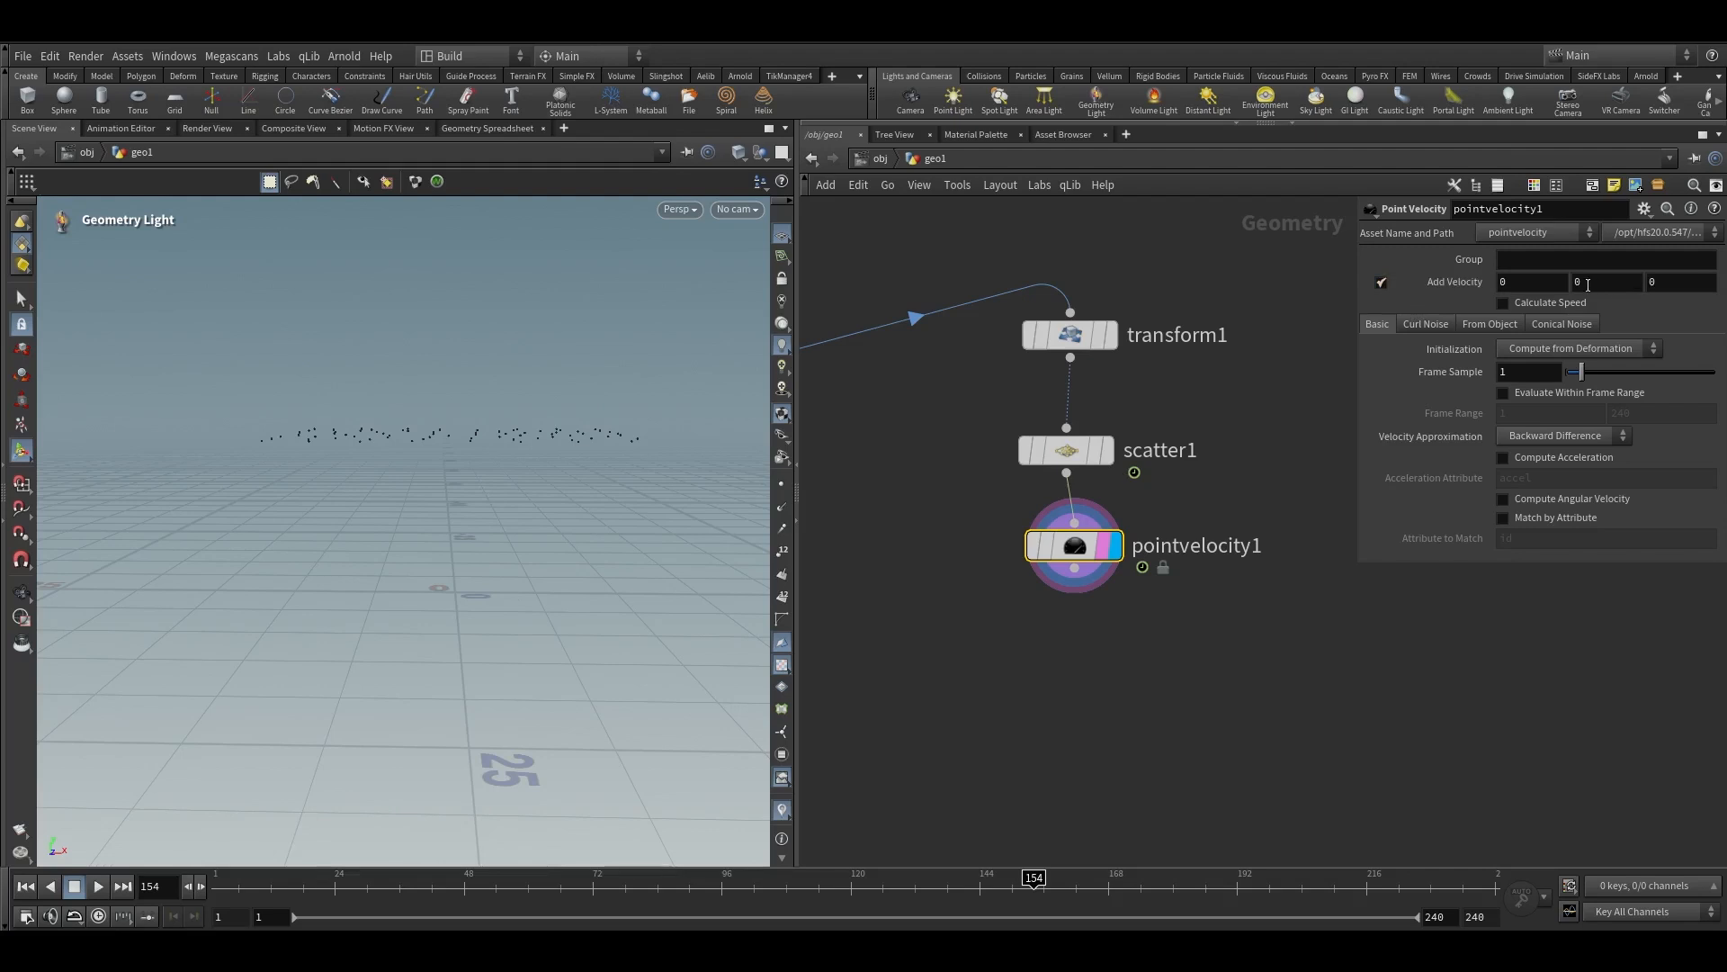
pyautogui.moveTo(1588, 284); pyautogui.dragTo(1520, 281, button='middle')
pyautogui.press('Escape')
pyautogui.scroll(1, 450, 438)
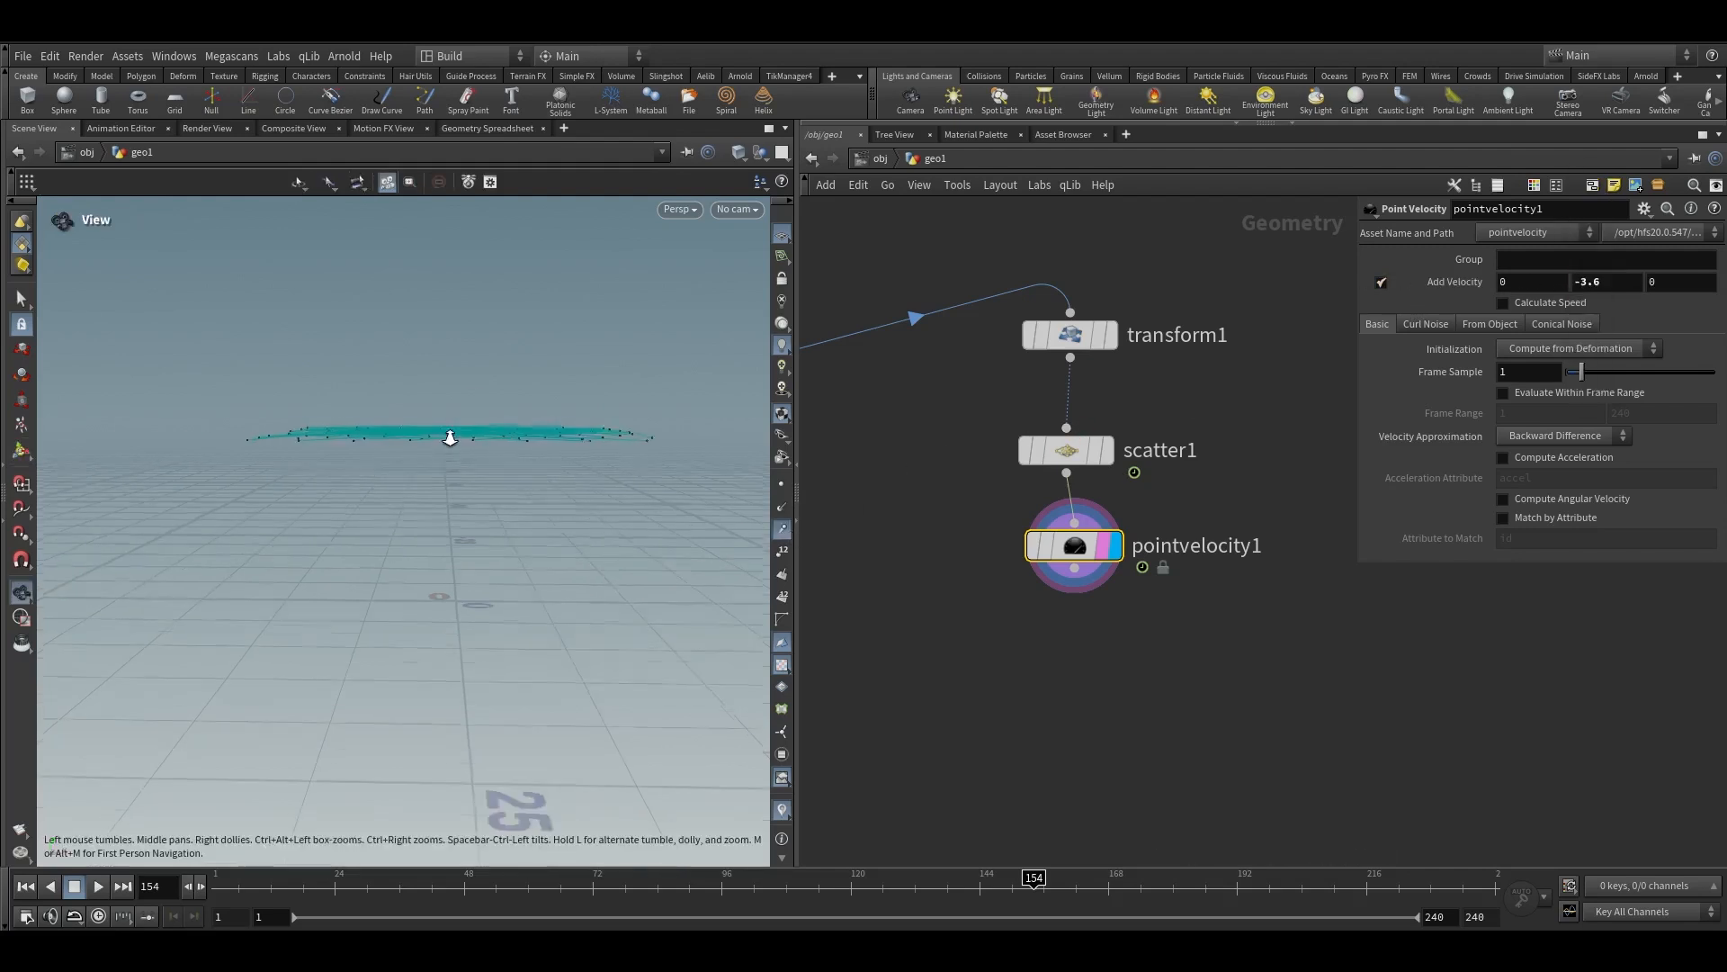
pyautogui.scroll(1, 450, 438)
pyautogui.press('Escape')
pyautogui.keyDown('alt'); pyautogui.moveTo(717, 400); pyautogui.dragTo(716, 466); pyautogui.keyUp('alt')
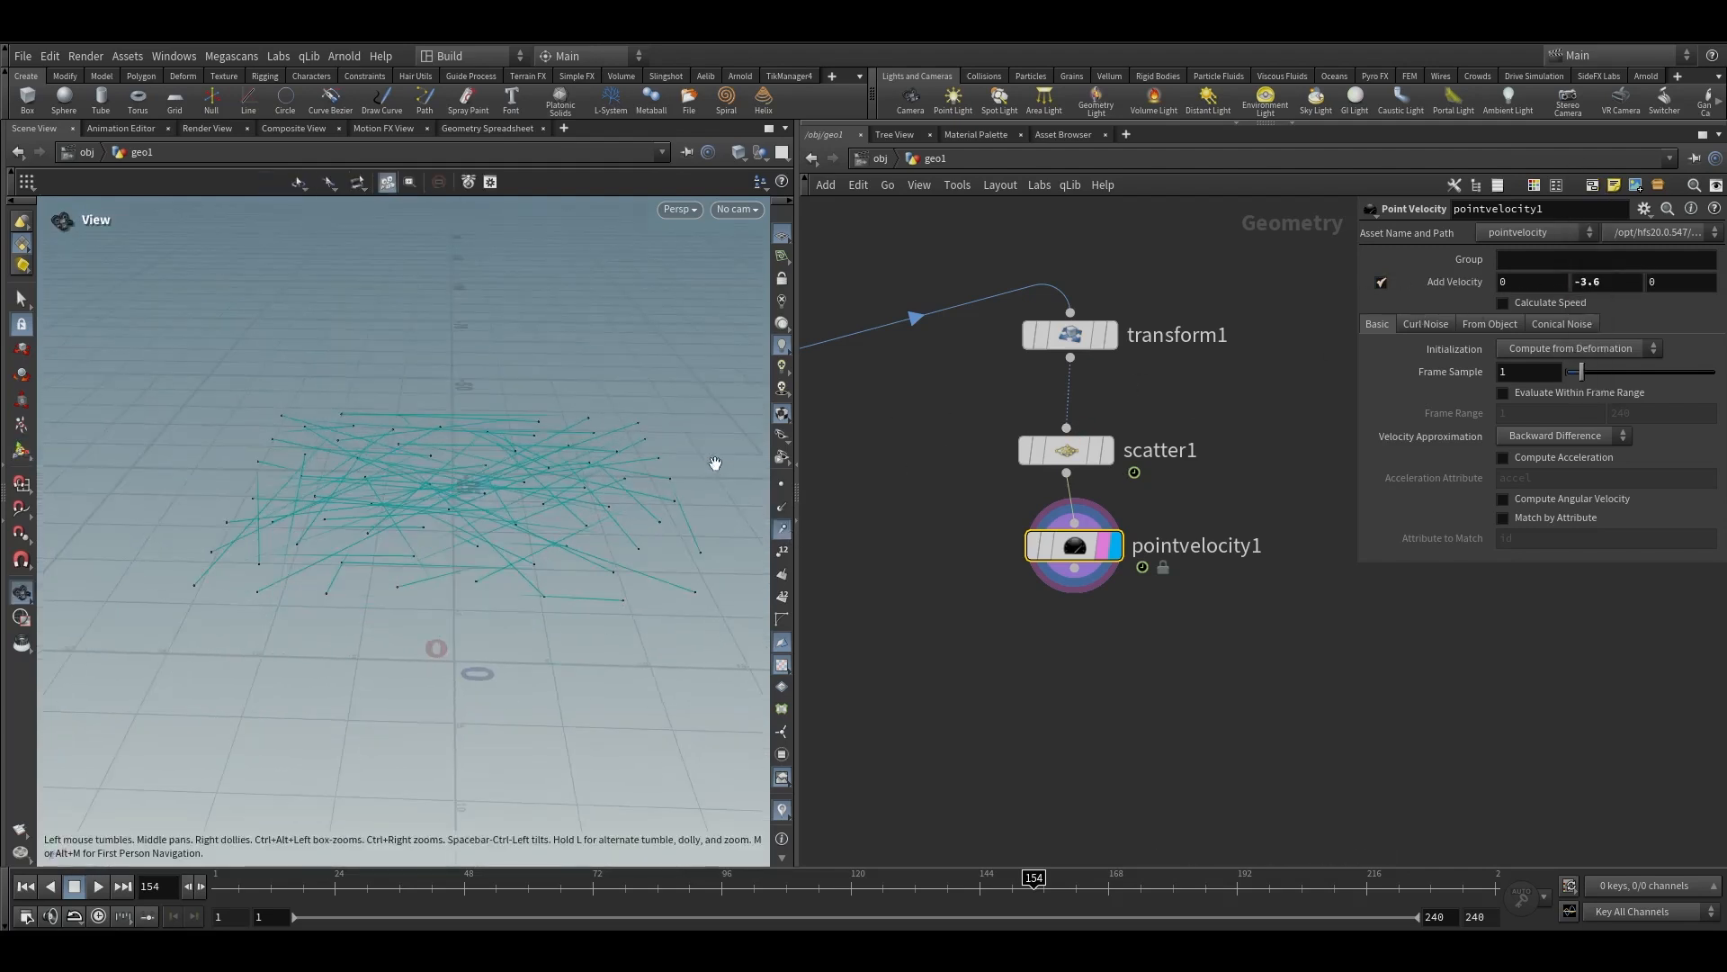
pyautogui.moveTo(1042, 562); pyautogui.dragTo(1034, 576)
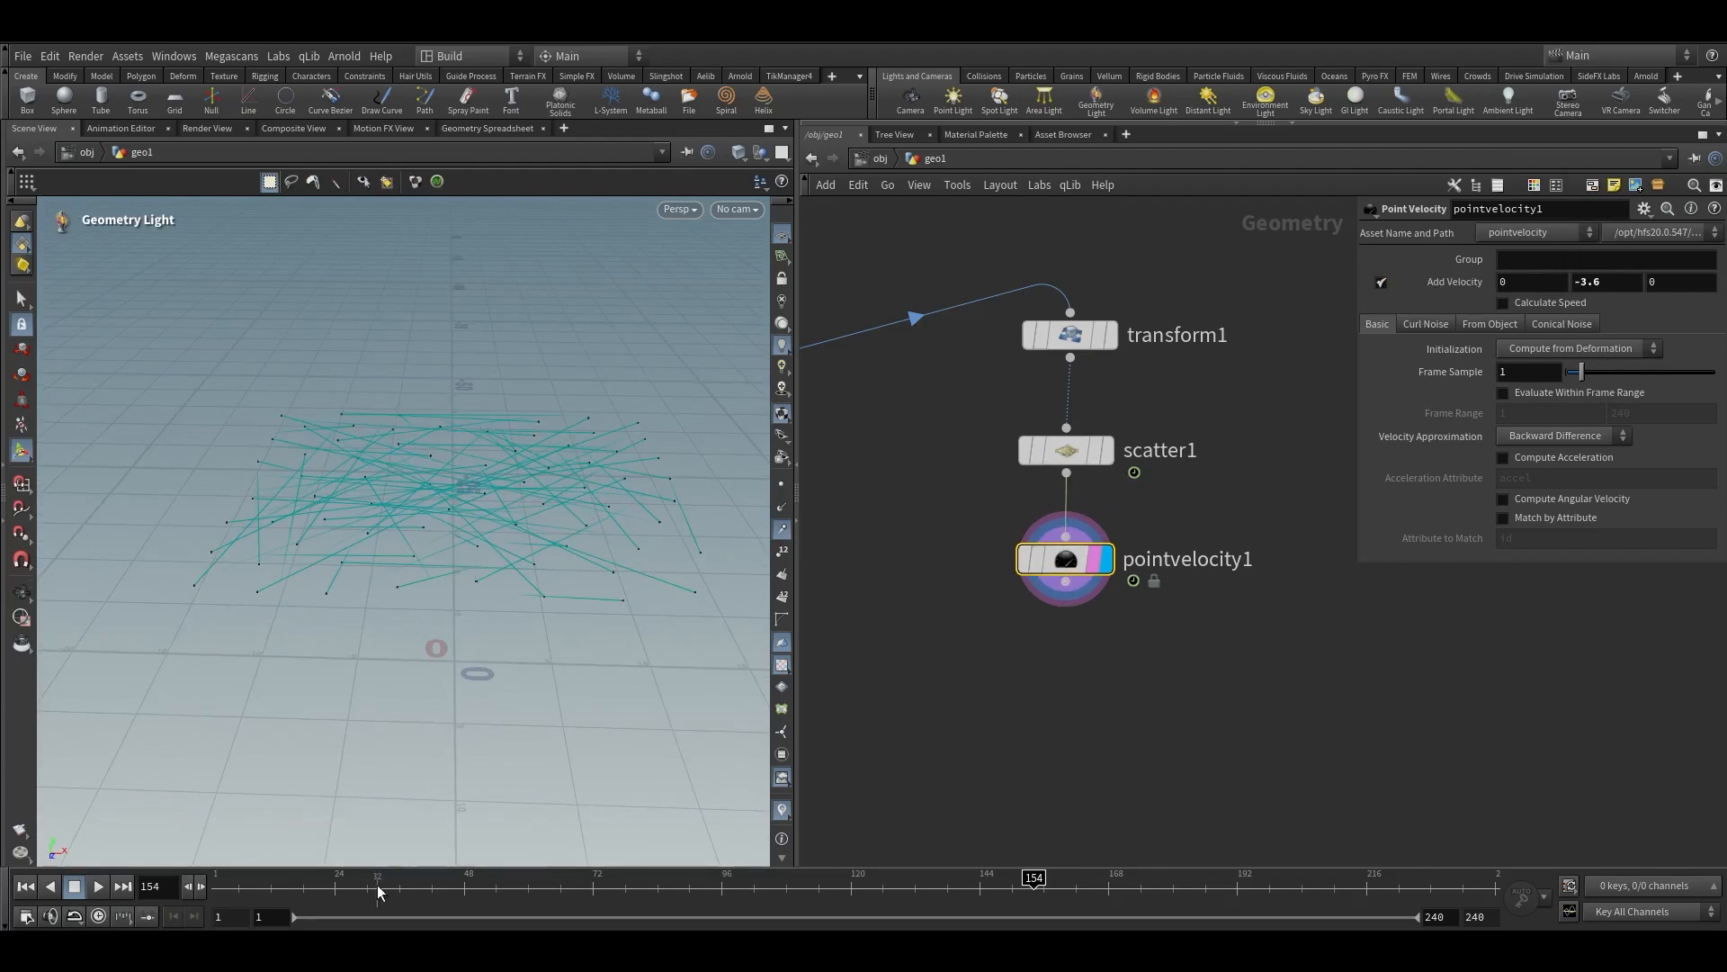
pyautogui.moveTo(377, 878); pyautogui.dragTo(480, 879)
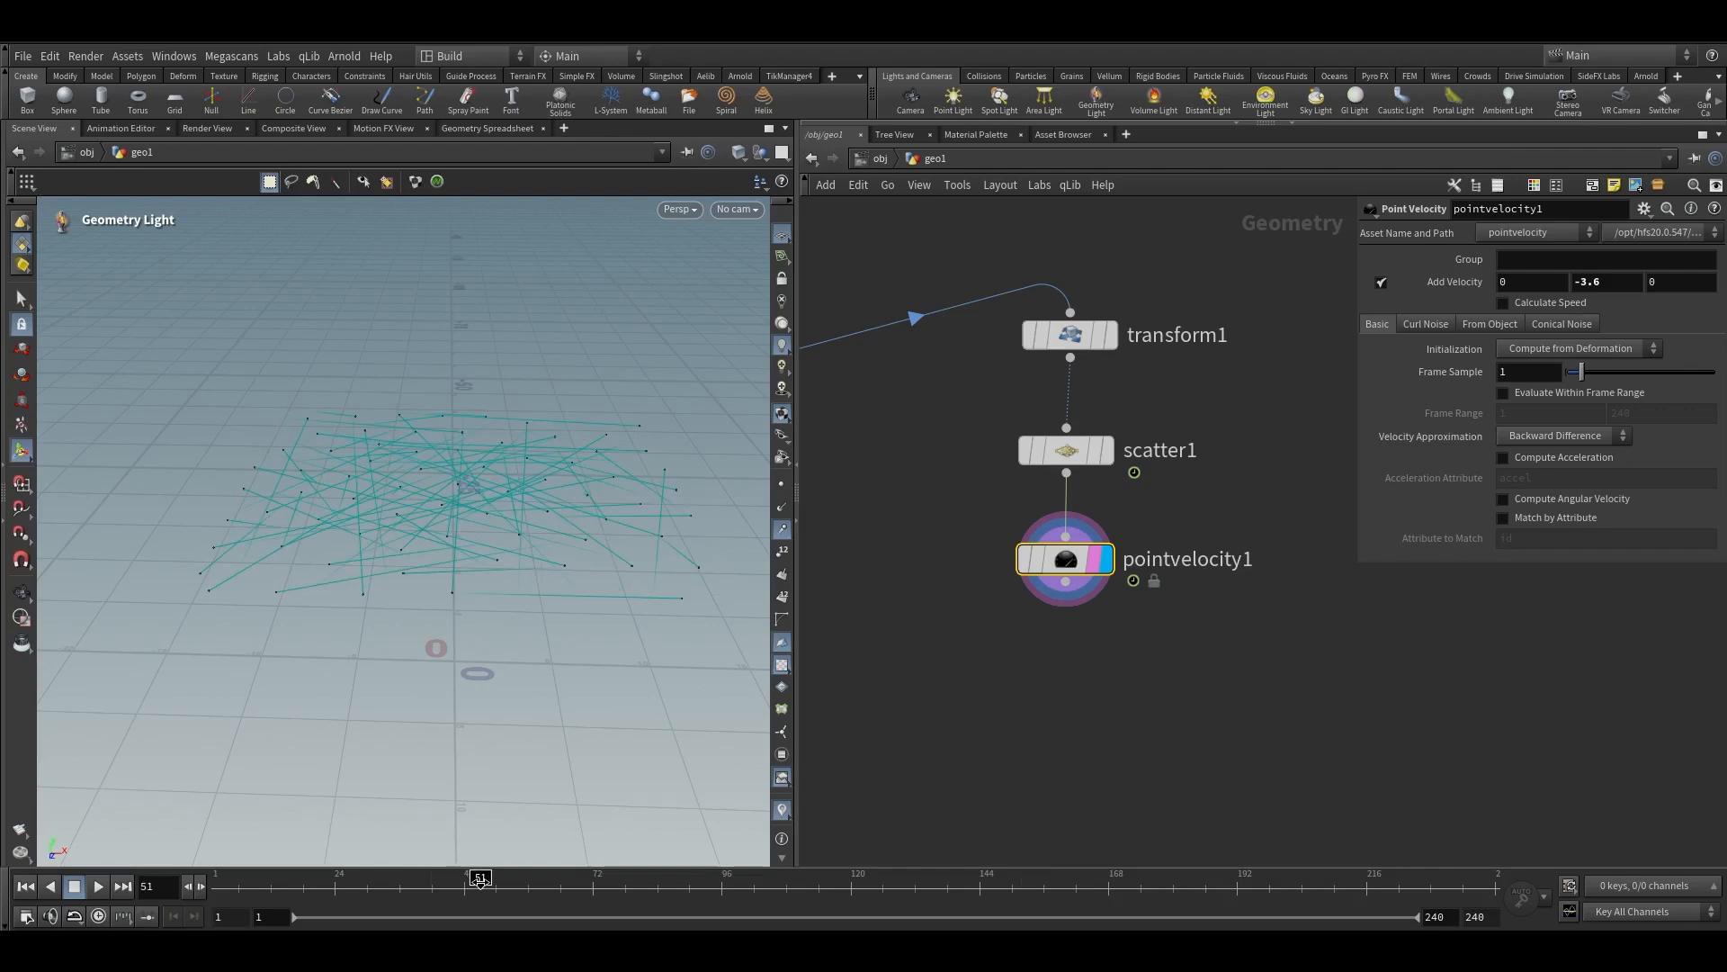
# Move the Point Velocity node between the Transform and Scatter nodes and display the Scatter node's result
pyautogui.moveTo(1070, 566); pyautogui.dragTo(1075, 404)
pyautogui.press('Escape')
pyautogui.moveTo(521, 563); pyautogui.dragTo(557, 537)
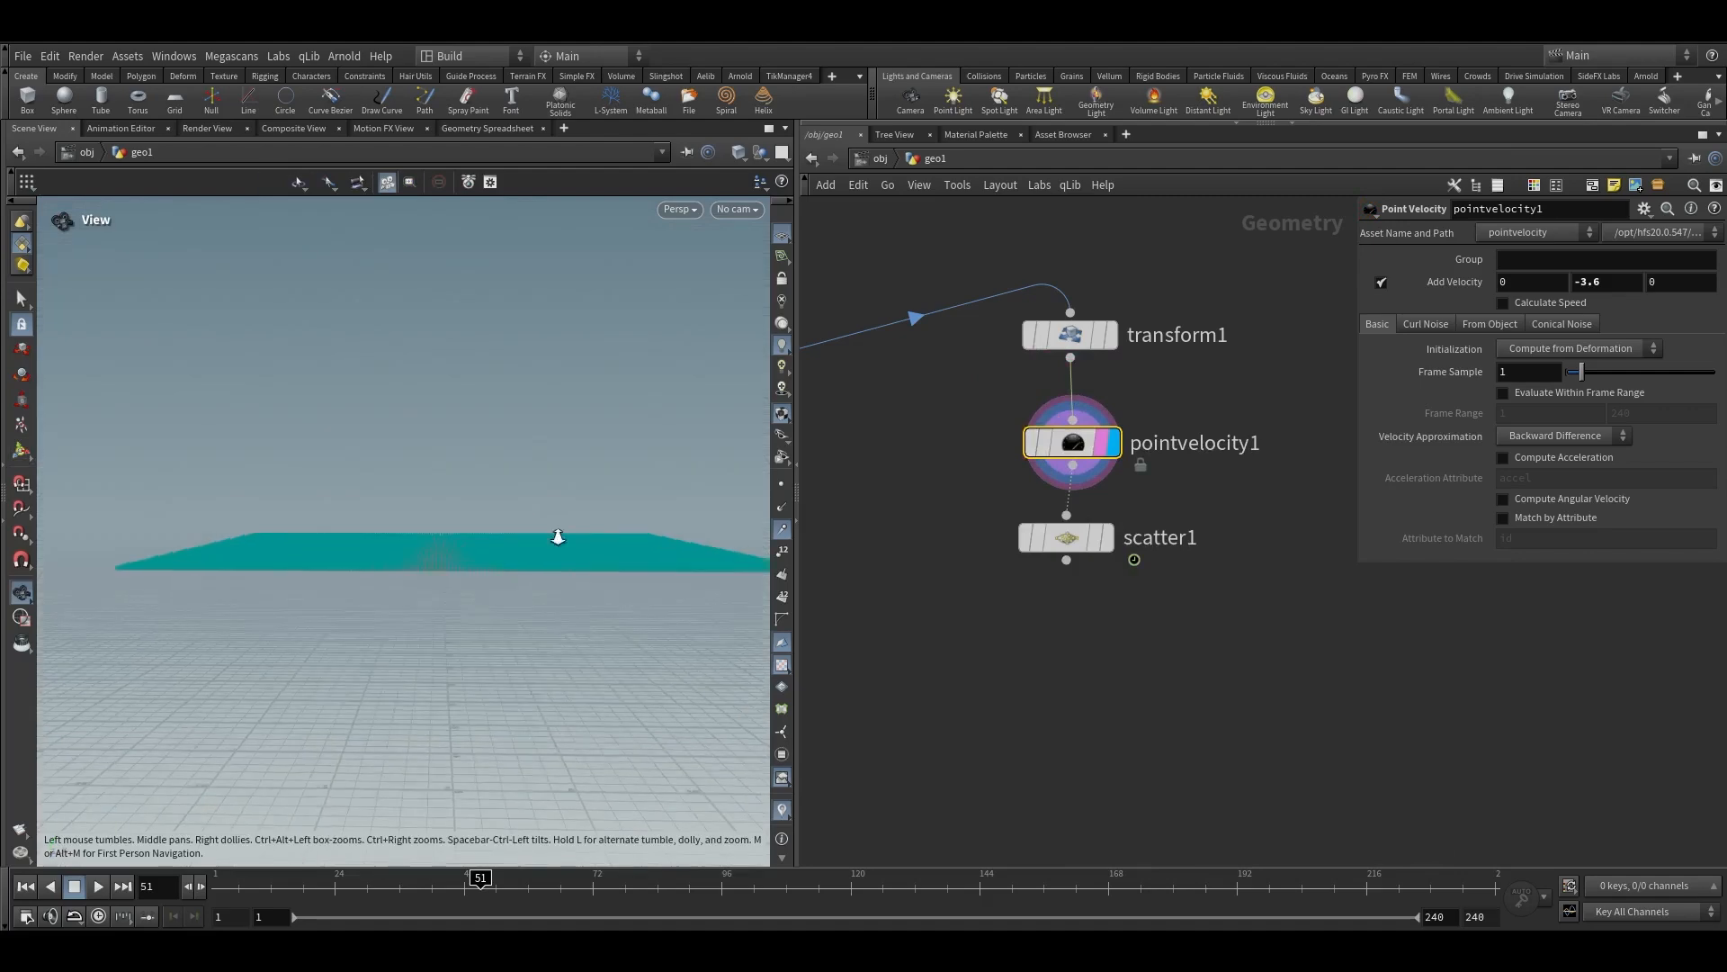
pyautogui.keyDown('alt'); pyautogui.moveTo(558, 537); pyautogui.dragTo(504, 537, button='right'); pyautogui.keyUp('alt')
pyautogui.keyDown('alt'); pyautogui.moveTo(505, 537); pyautogui.dragTo(459, 423); pyautogui.keyUp('alt')
pyautogui.click(1101, 537)
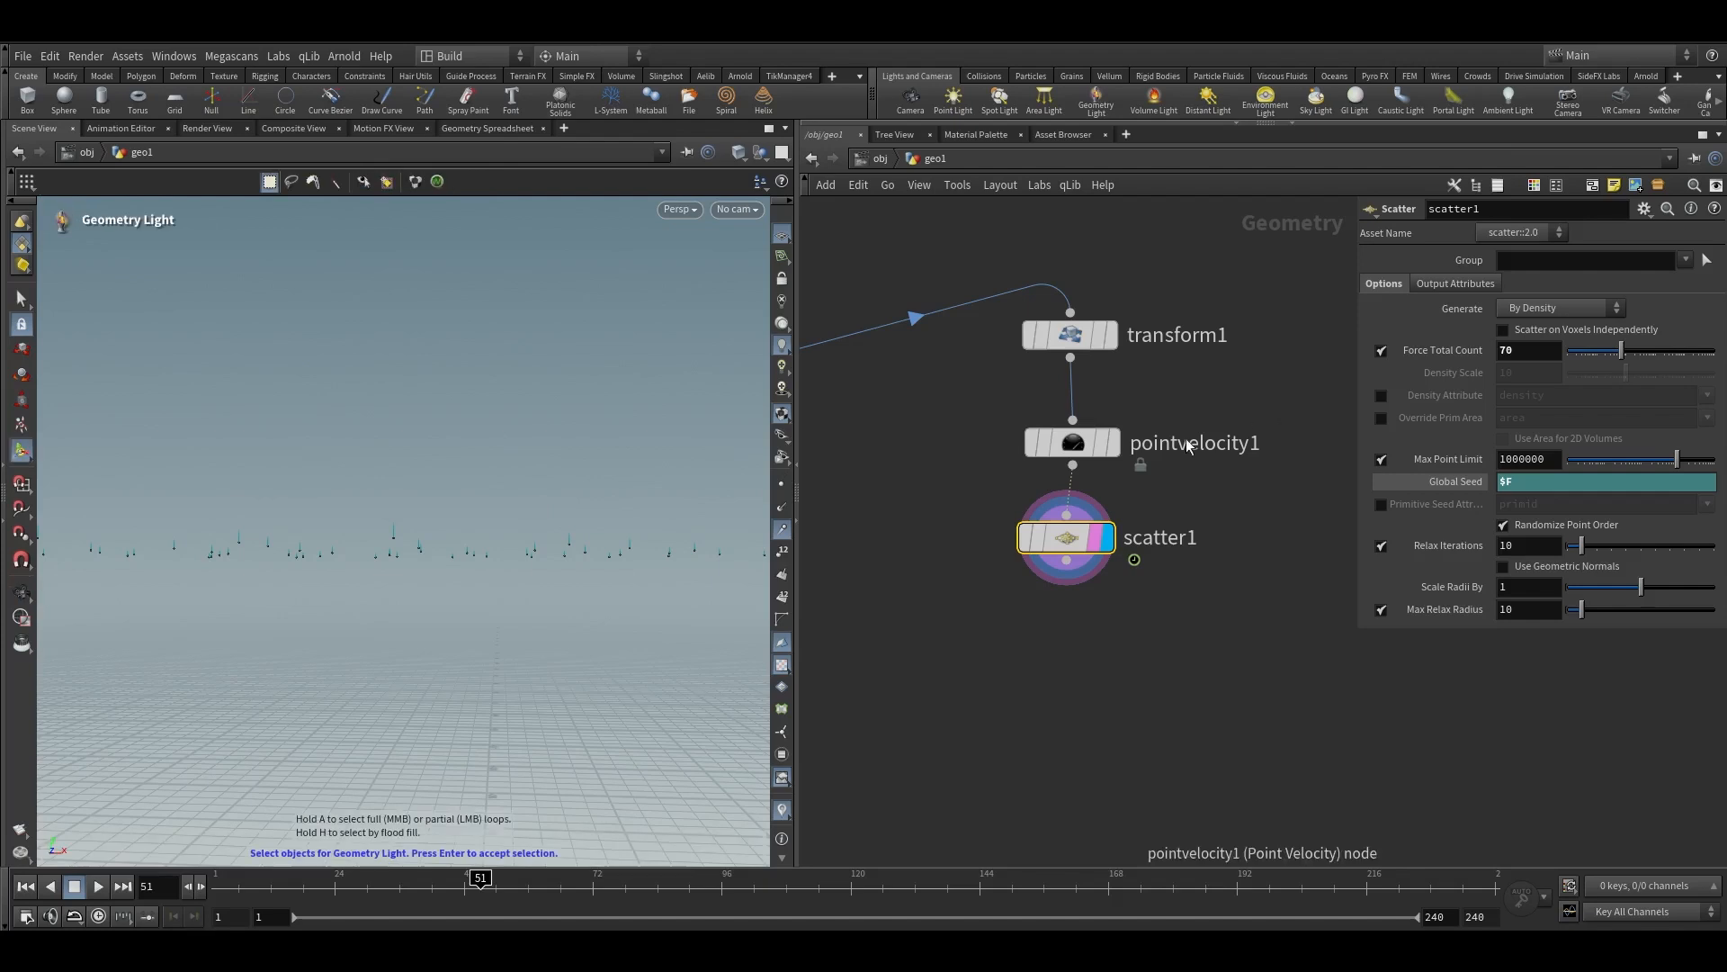
pyautogui.moveTo(1016, 443)
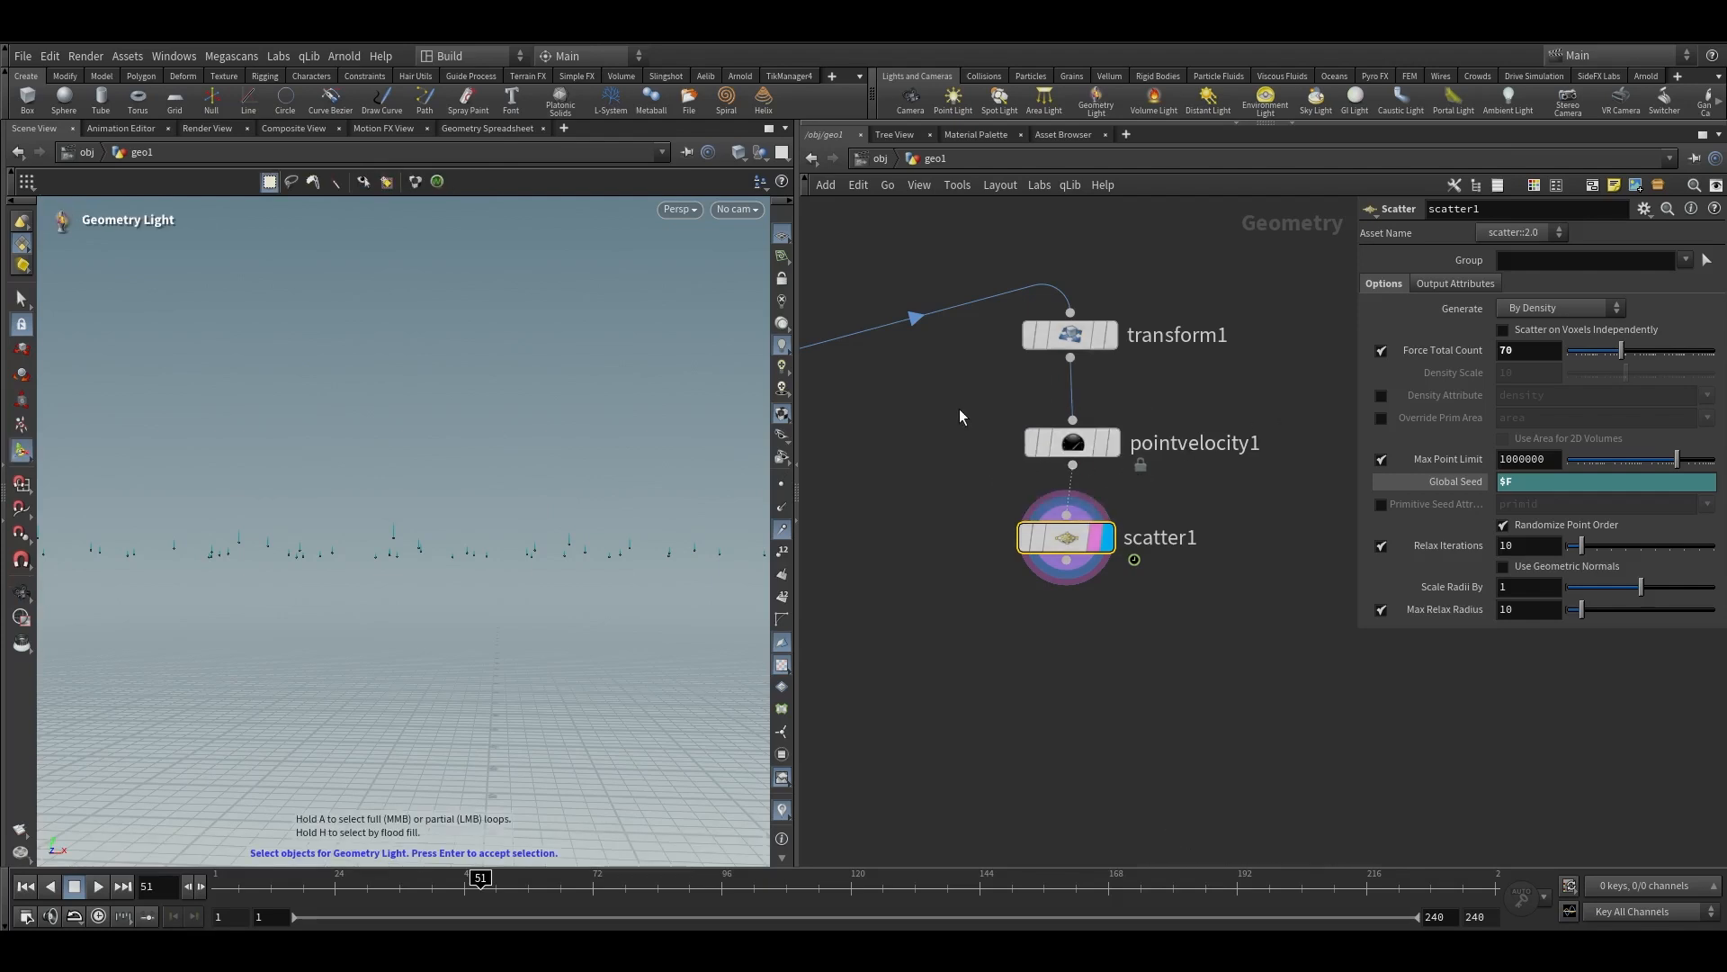
pyautogui.moveTo(959, 409); pyautogui.dragTo(1212, 644)
# Enable Add Curl Noise on the Point Velocity node and display that node's velocity trails
pyautogui.click(1072, 442)
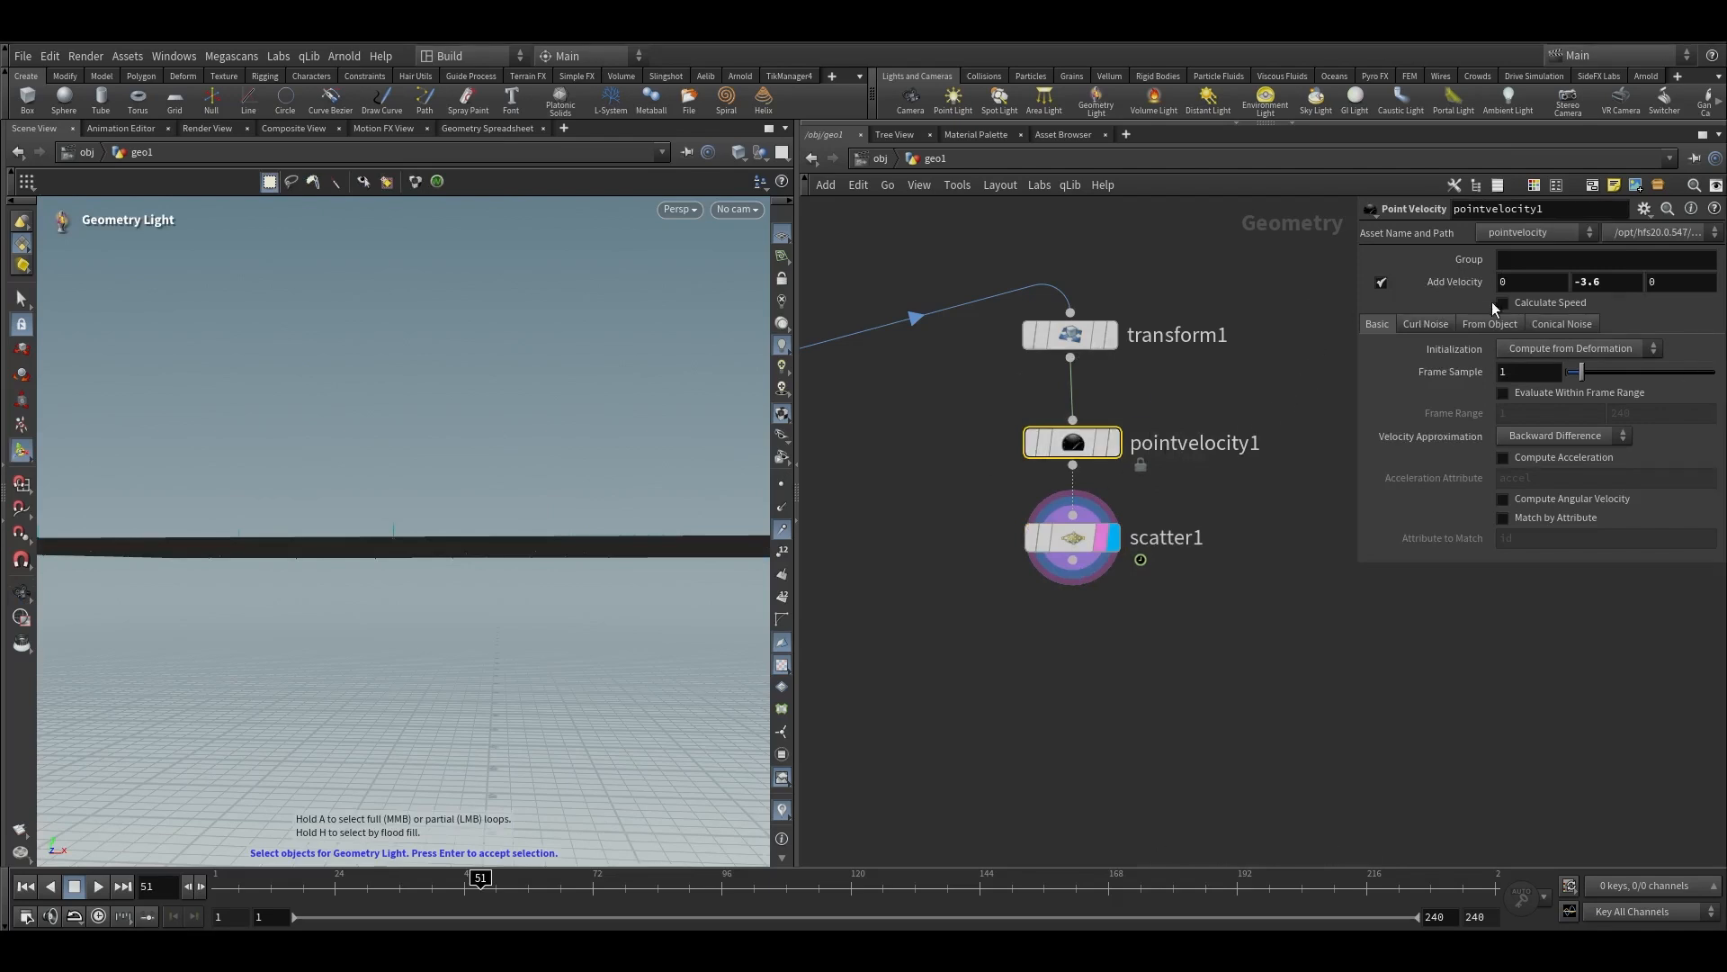
pyautogui.click(1425, 324)
pyautogui.click(1504, 347)
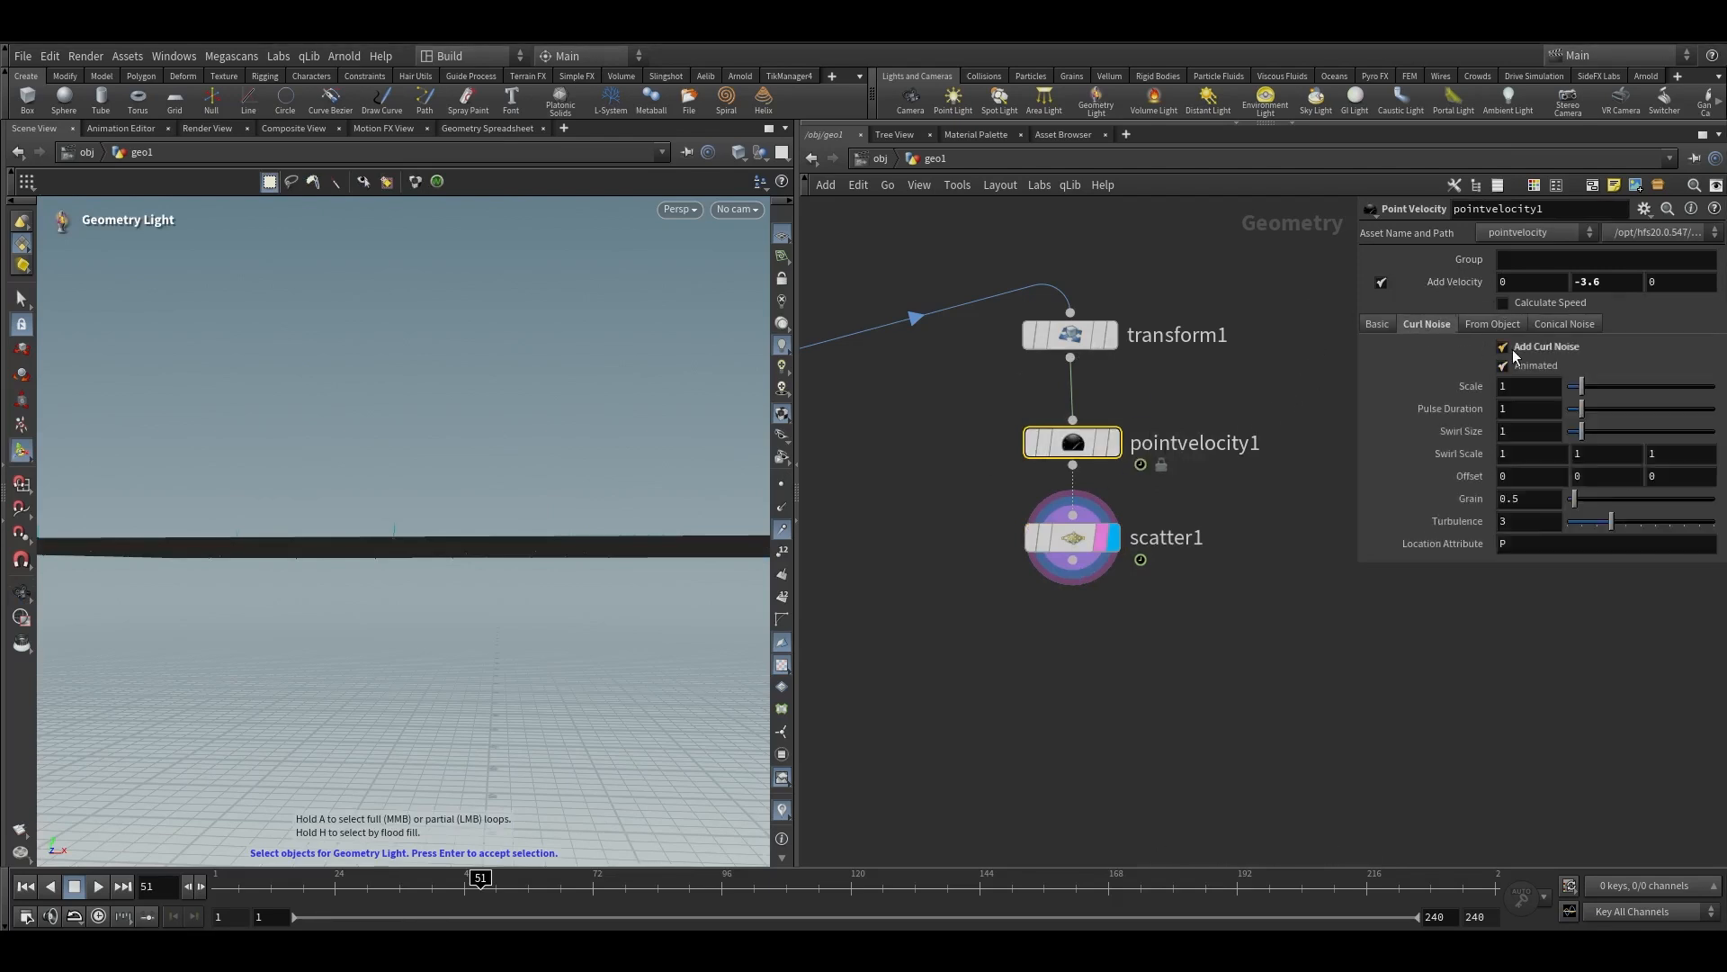
pyautogui.click(1114, 442)
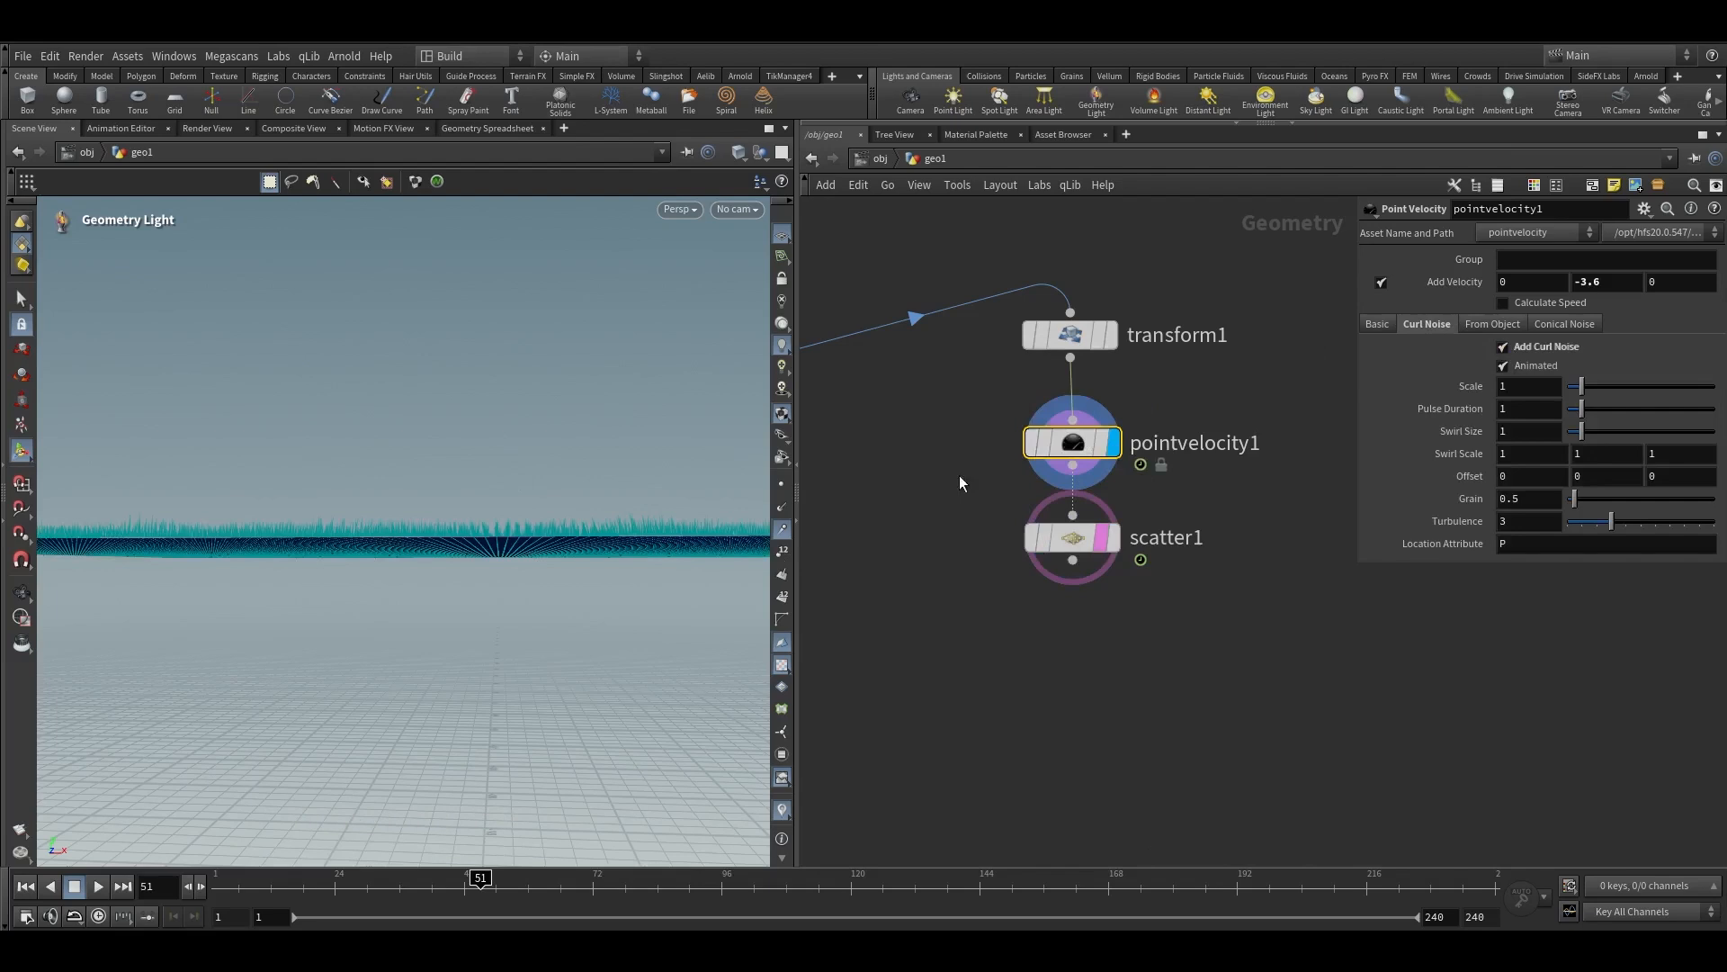
pyautogui.click(1099, 443)
pyautogui.press('Escape')
pyautogui.keyDown('alt'); pyautogui.moveTo(625, 478); pyautogui.dragTo(495, 507, button='right'); pyautogui.keyUp('alt')
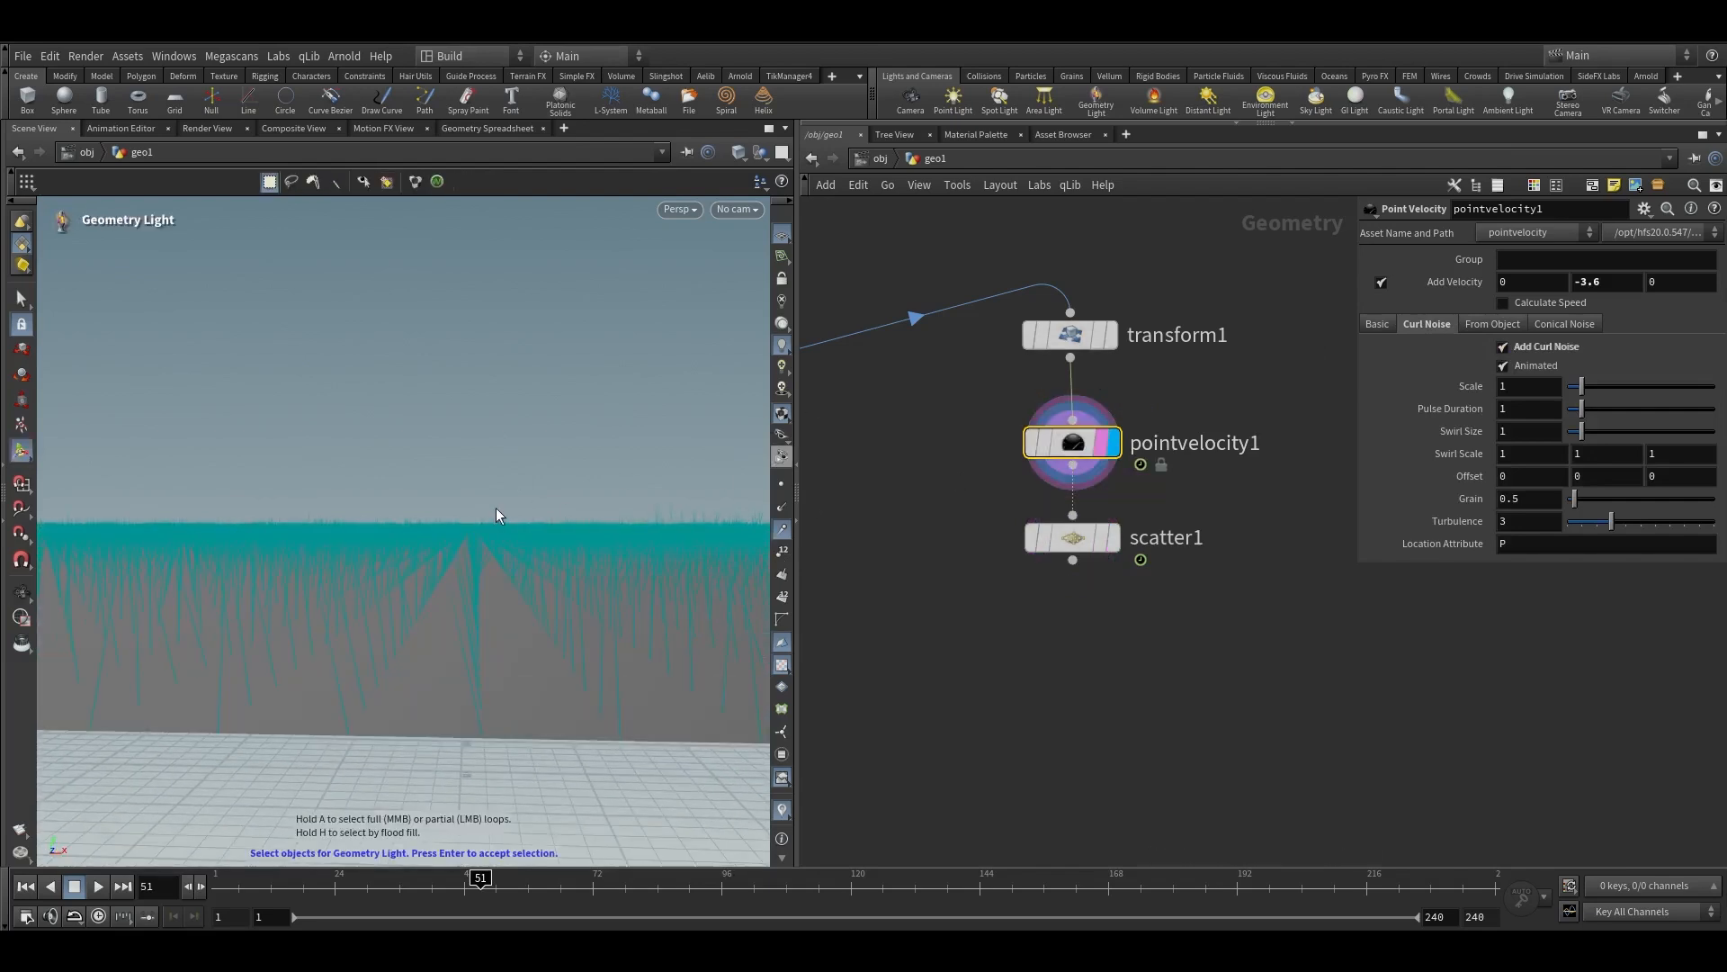
pyautogui.keyDown('alt'); pyautogui.moveTo(493, 502); pyautogui.dragTo(481, 530); pyautogui.keyUp('alt')
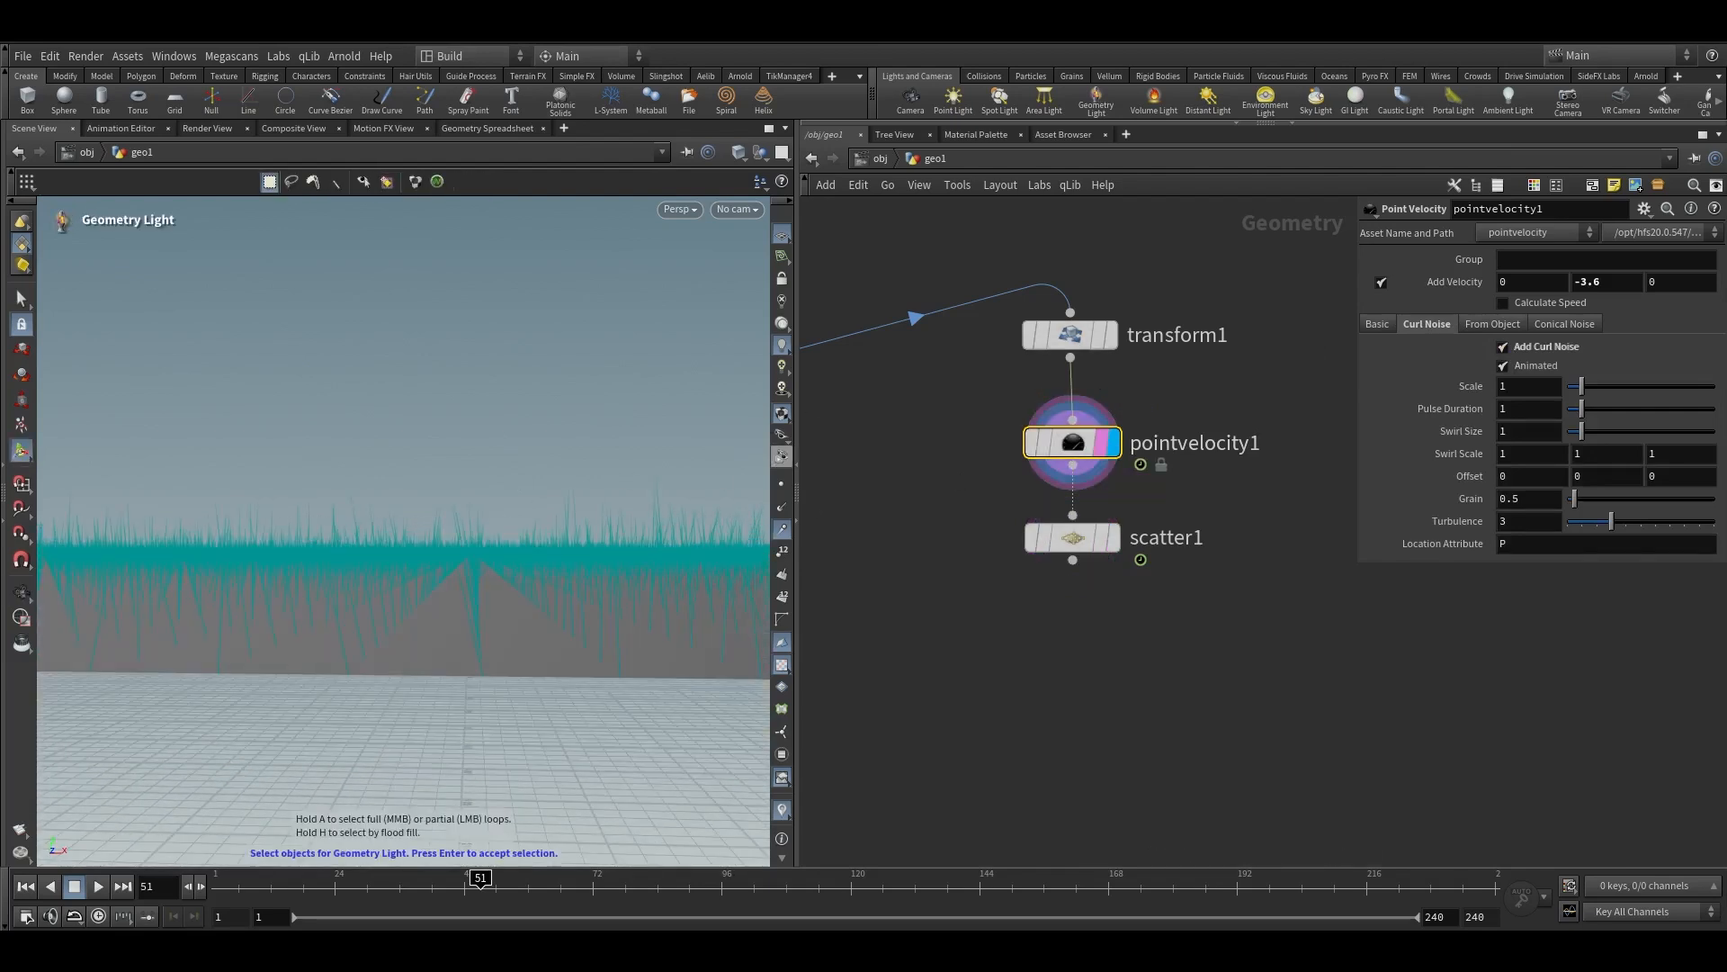
# Set the curl noise Scale of the Point Velocity node to 2.58 and inspect the velocity trails
pyautogui.moveTo(1600, 385); pyautogui.dragTo(1606, 389)
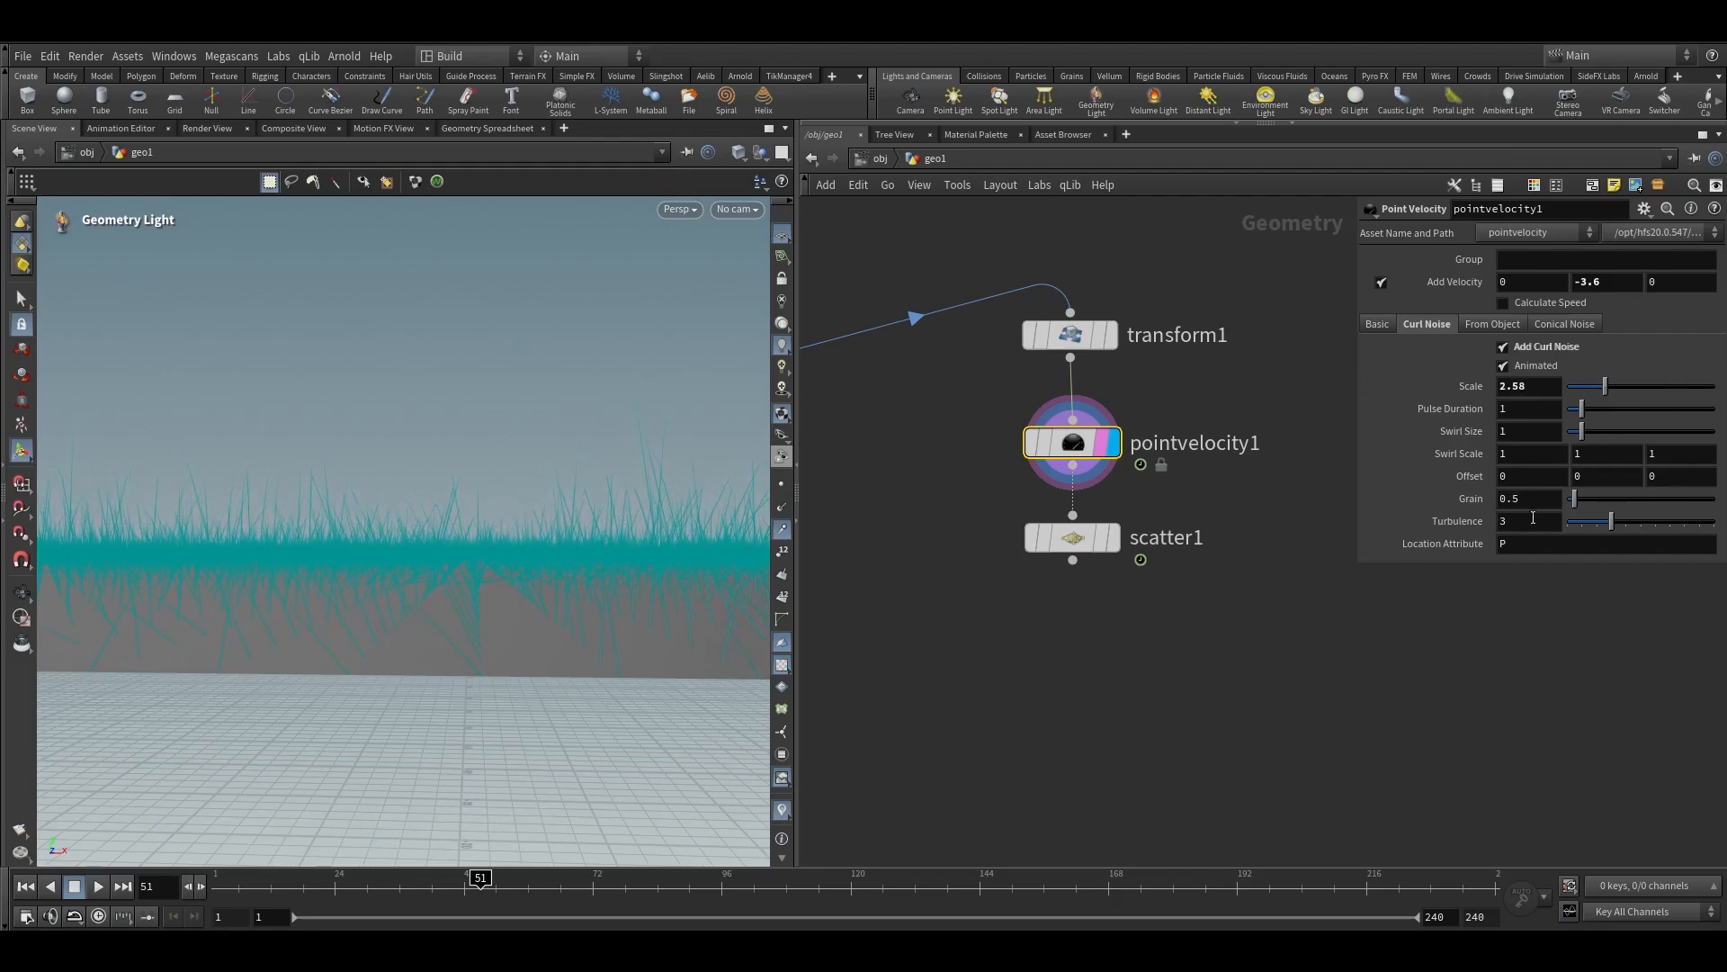
pyautogui.keyDown('alt'); pyautogui.moveTo(686, 587); pyautogui.dragTo(571, 536); pyautogui.keyUp('alt')
pyautogui.scroll(2, 1107, 554)
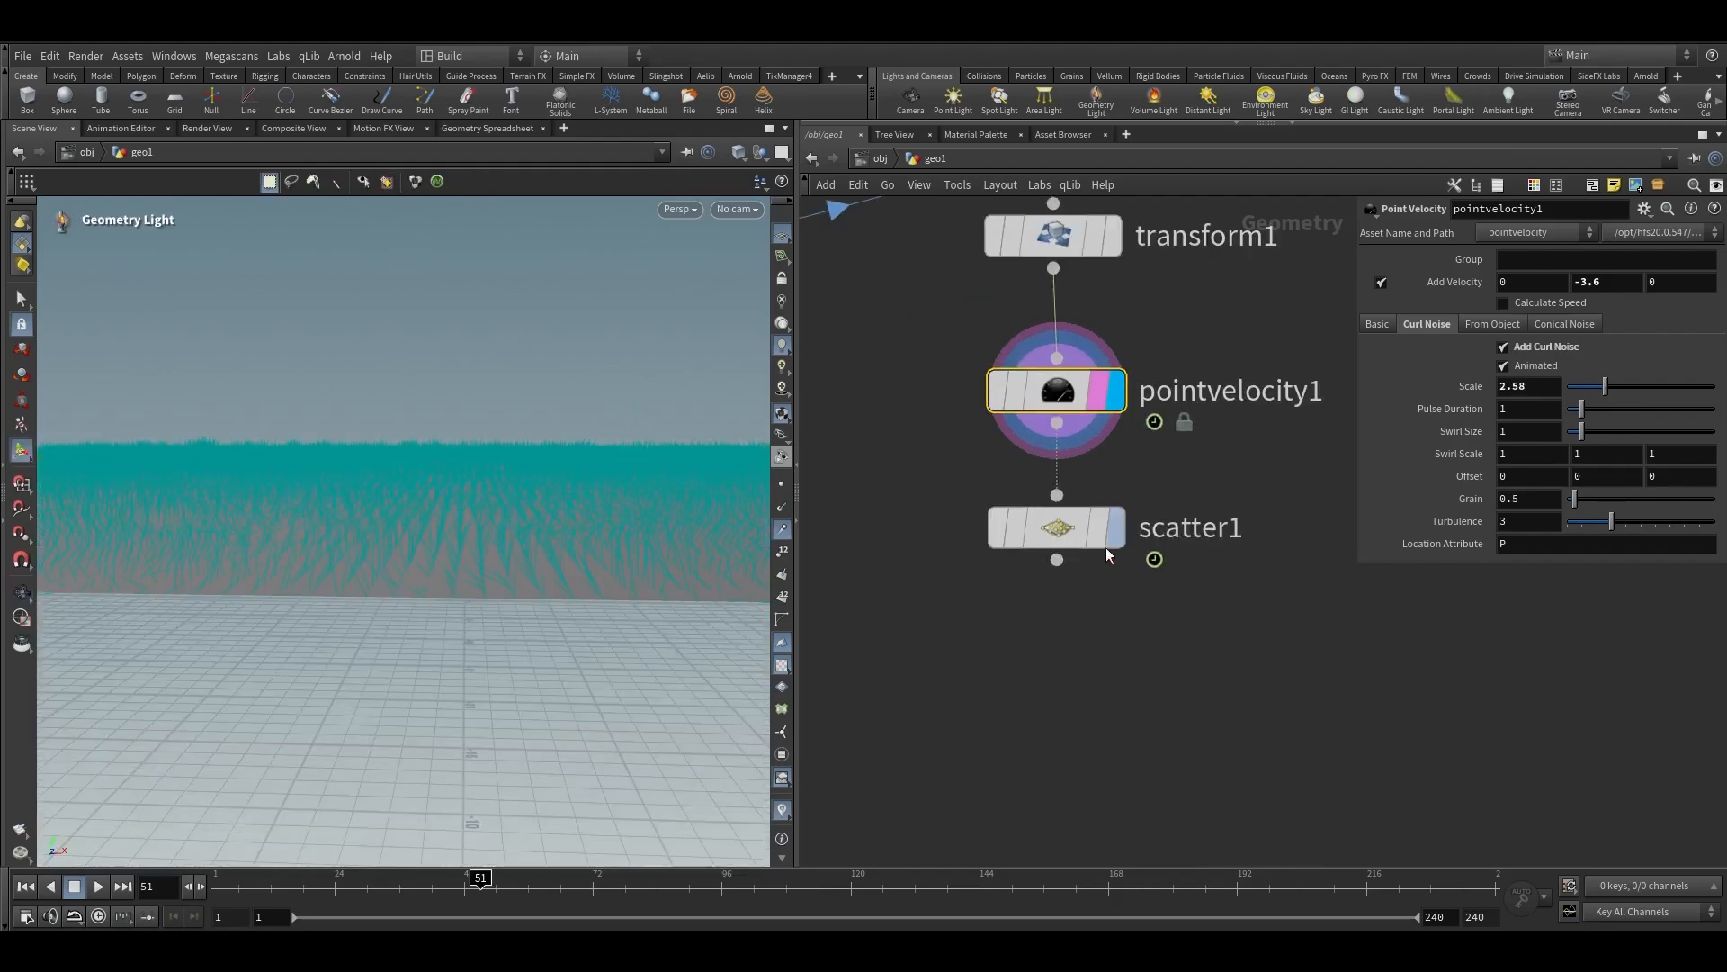
# Display the Scatter node, add a POP Network connected to its output and return the timeline to frame 1
pyautogui.click(1107, 553)
pyautogui.press('Tab')
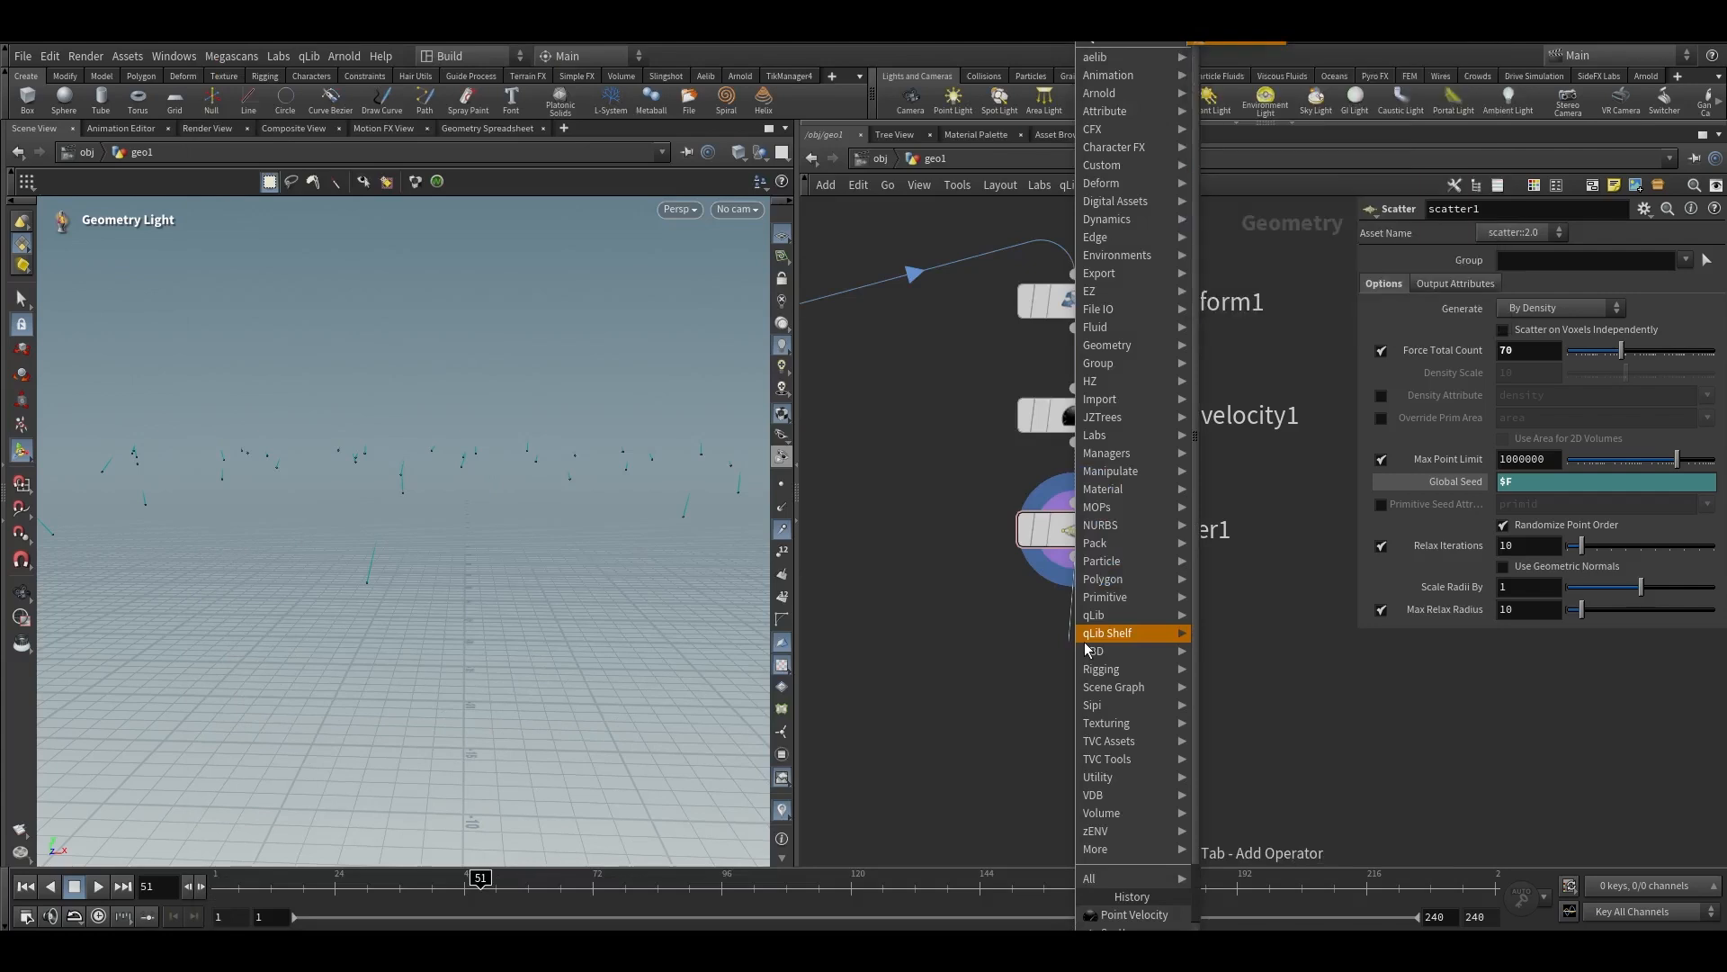
pyautogui.press('Return')
pyautogui.click(1124, 647)
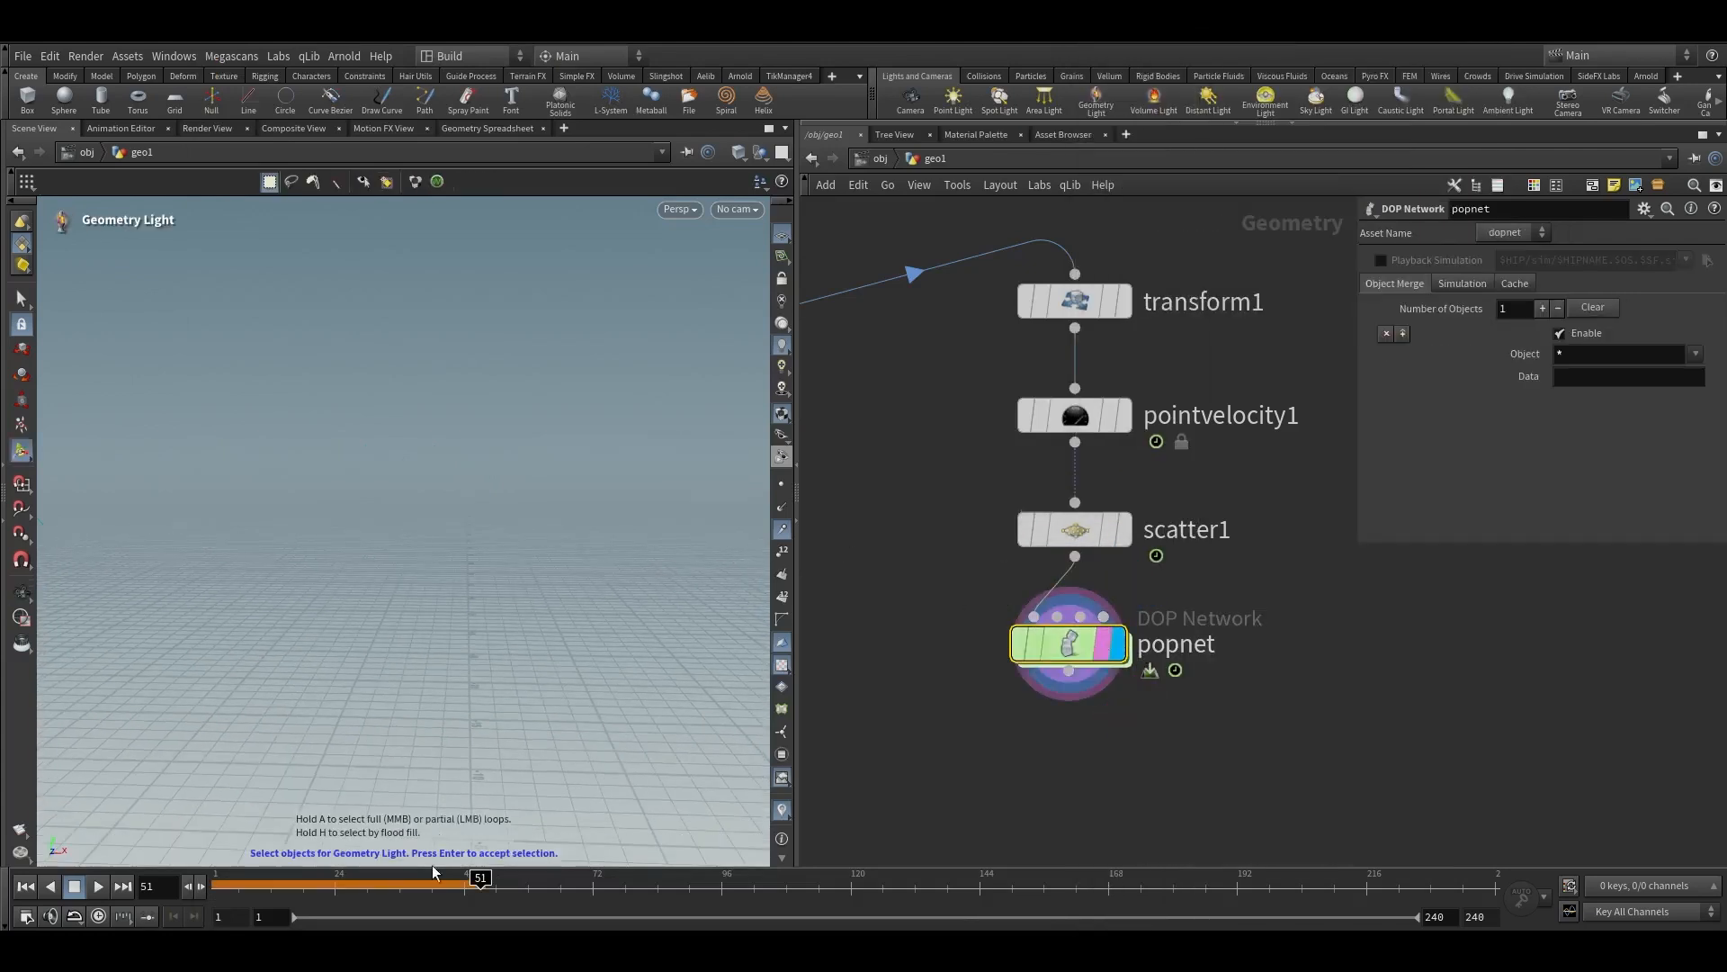
pyautogui.click(218, 887)
# Inside the POP Network, set the Emission Type of the source_first_input POP Source to All Points
pyautogui.doubleClick(1070, 651)
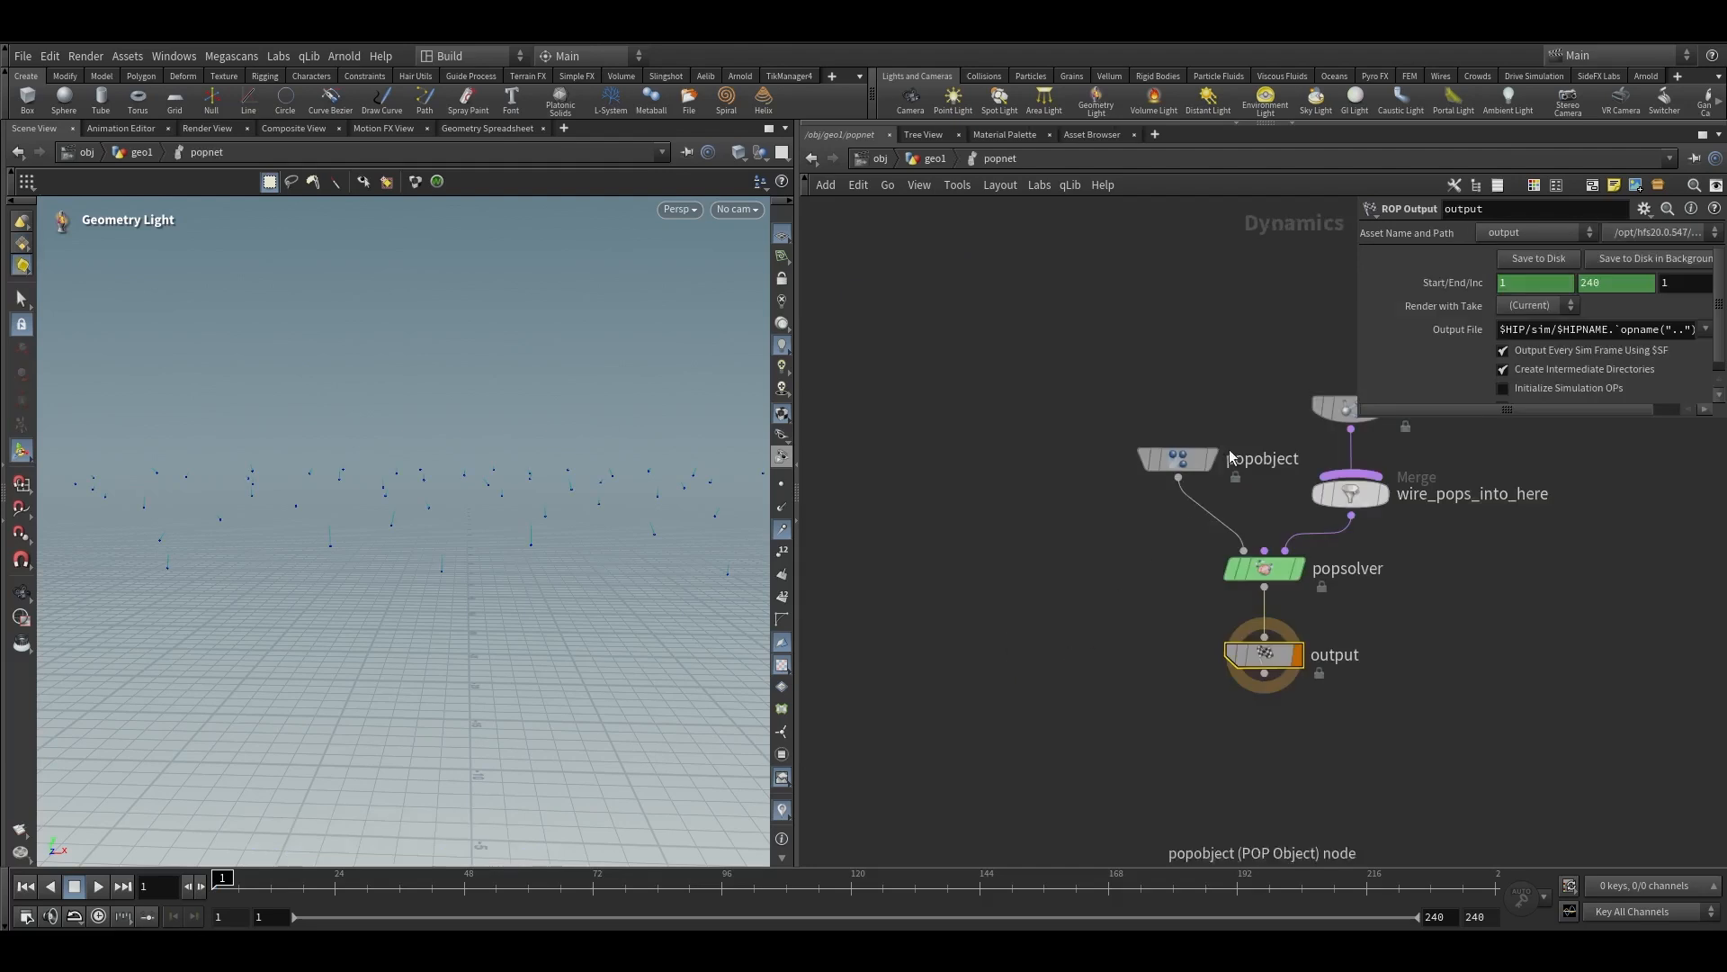
pyautogui.moveTo(1232, 459); pyautogui.dragTo(949, 585, button='middle')
pyautogui.click(1076, 483)
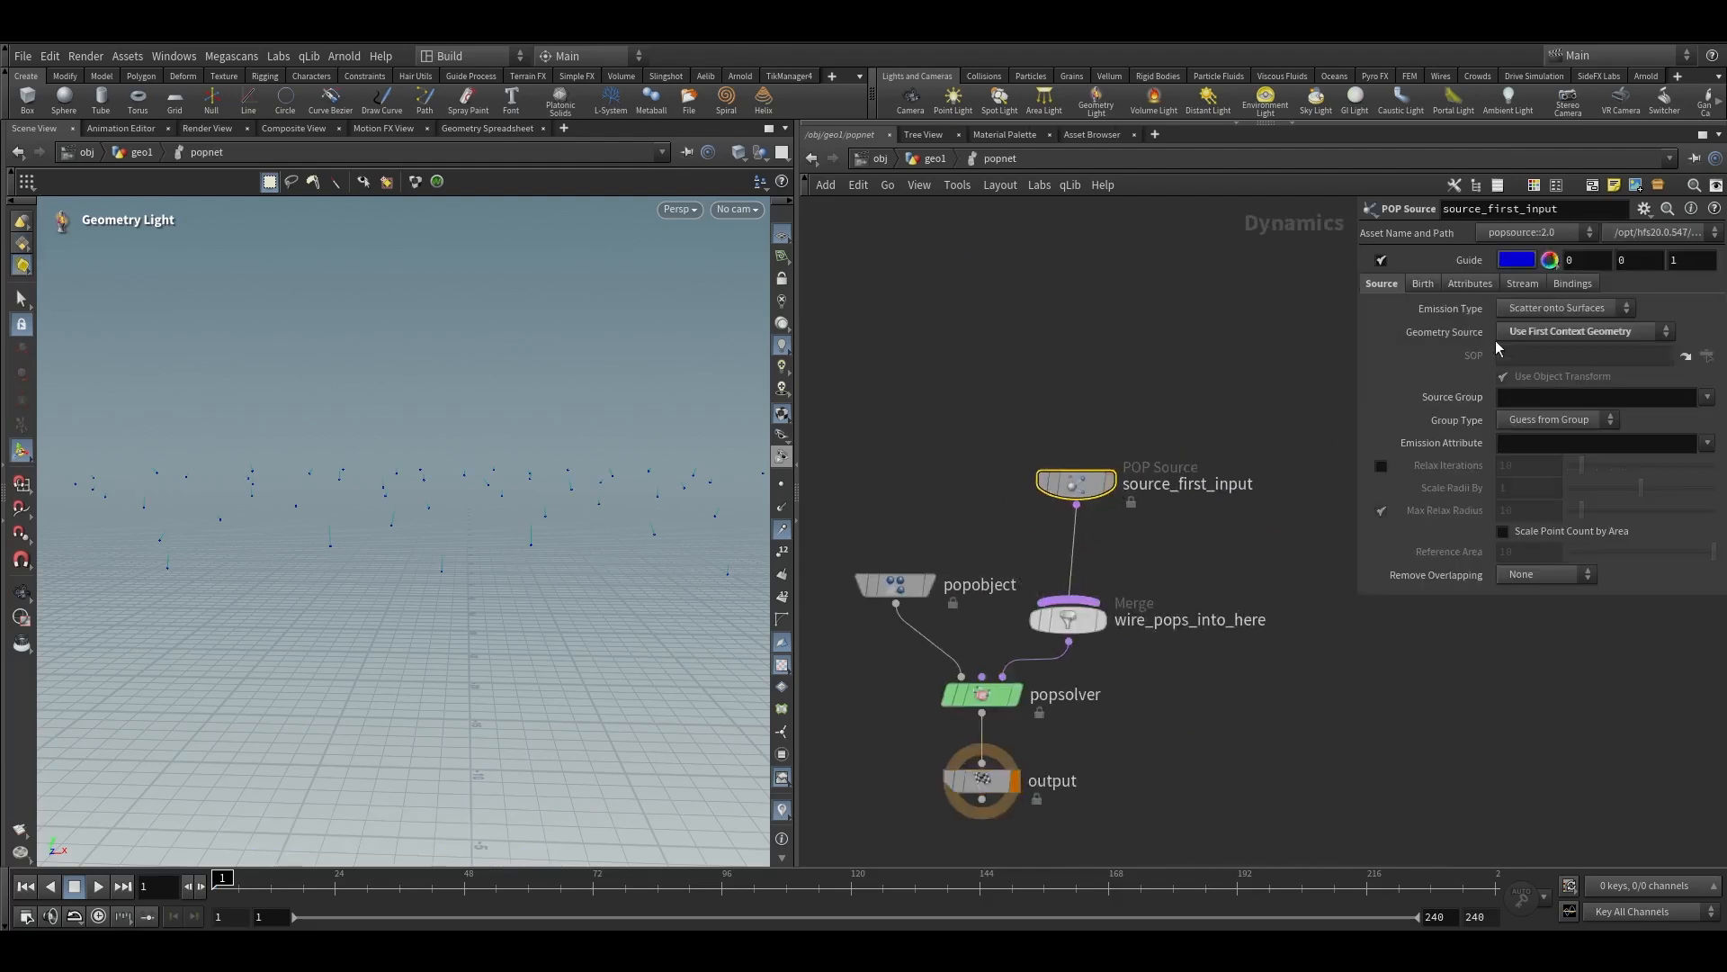
pyautogui.click(1595, 315)
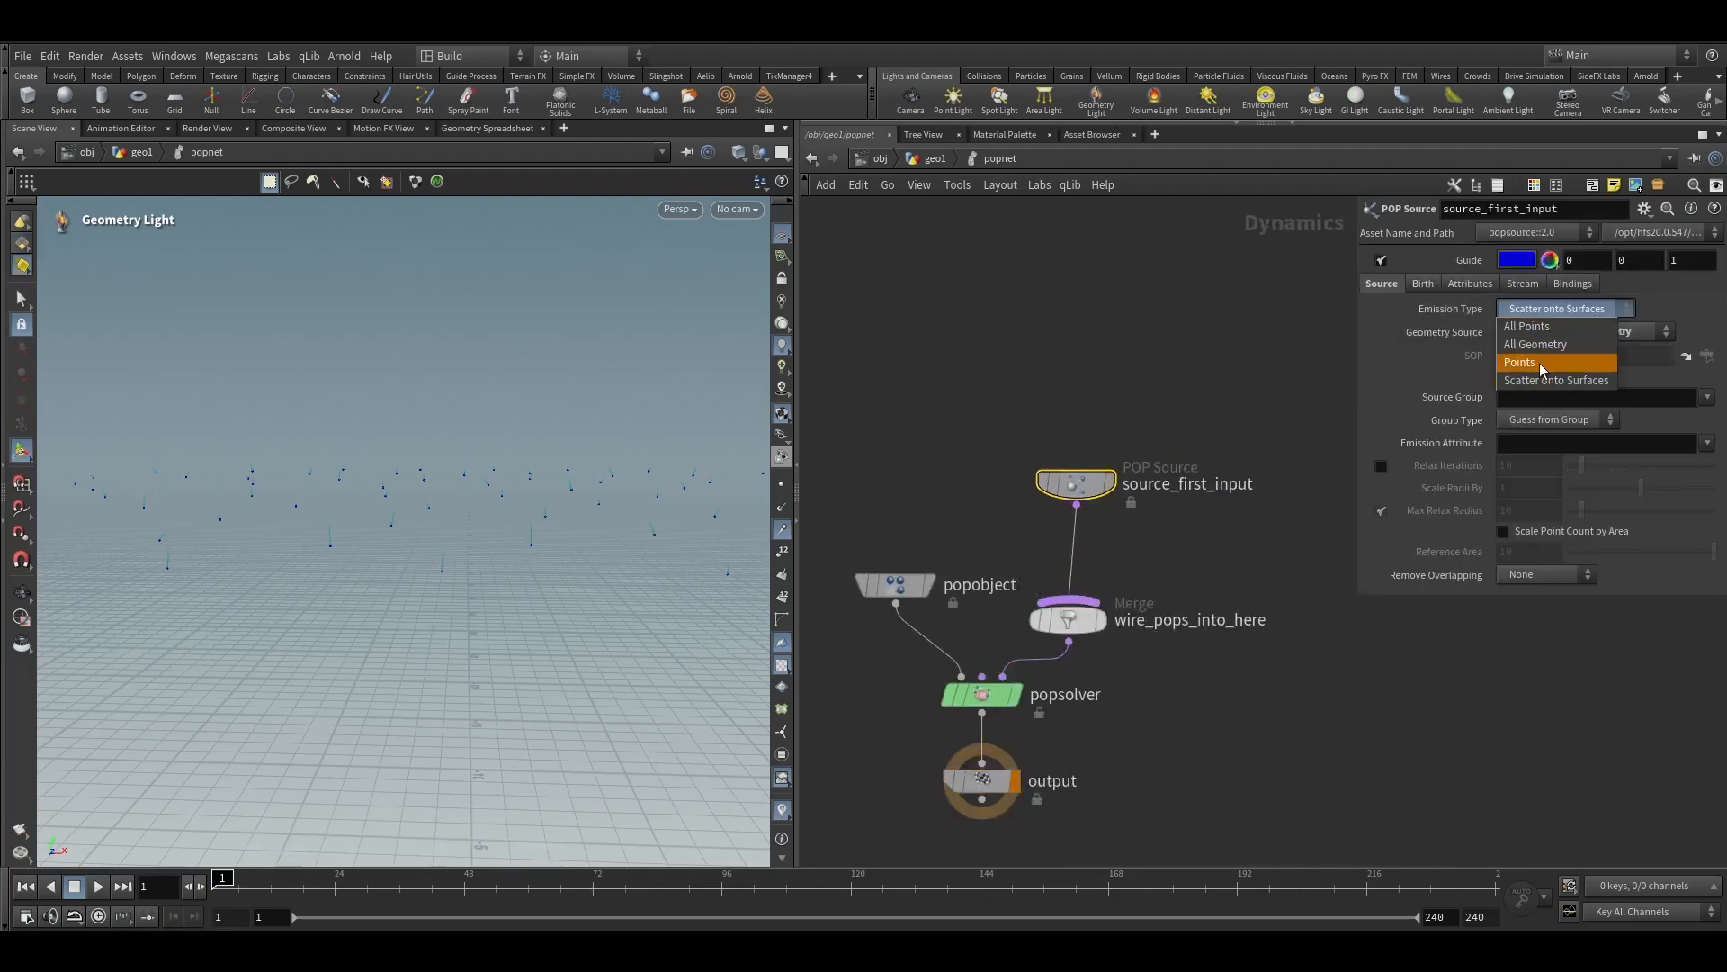
pyautogui.click(1540, 363)
pyautogui.click(1530, 308)
pyautogui.click(1525, 306)
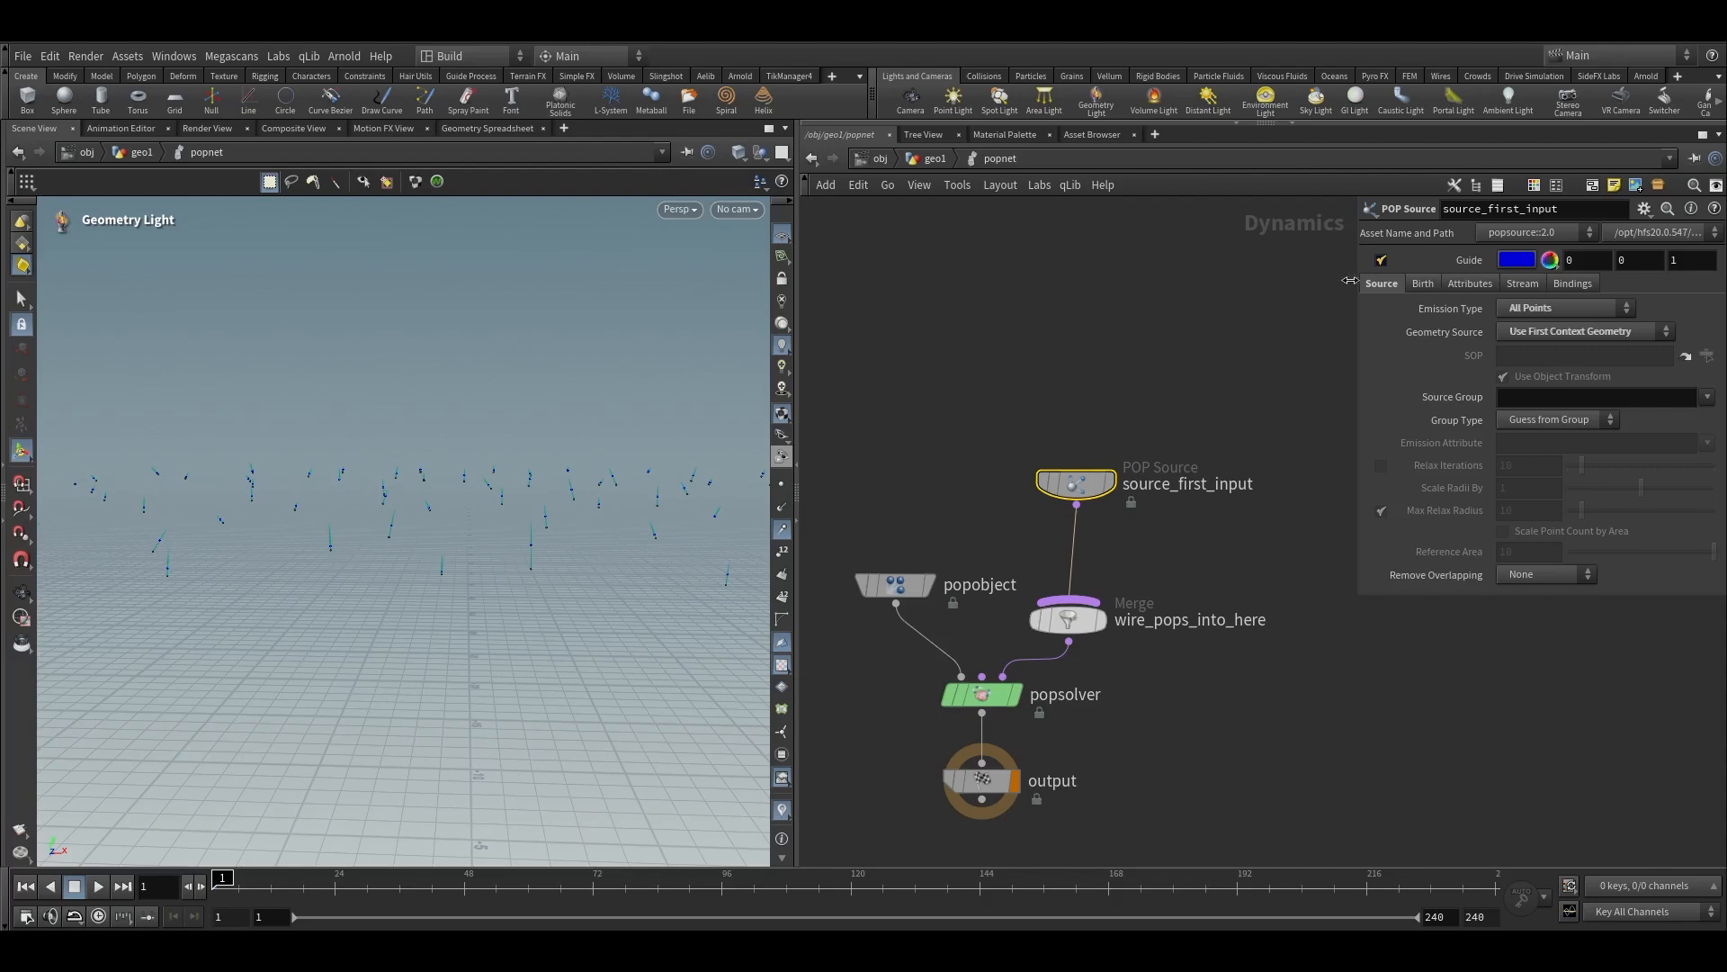
# Set the POP Source's Impulse Activation to the expression $F%10==0 so particles are emitted every tenth frame
pyautogui.click(1423, 283)
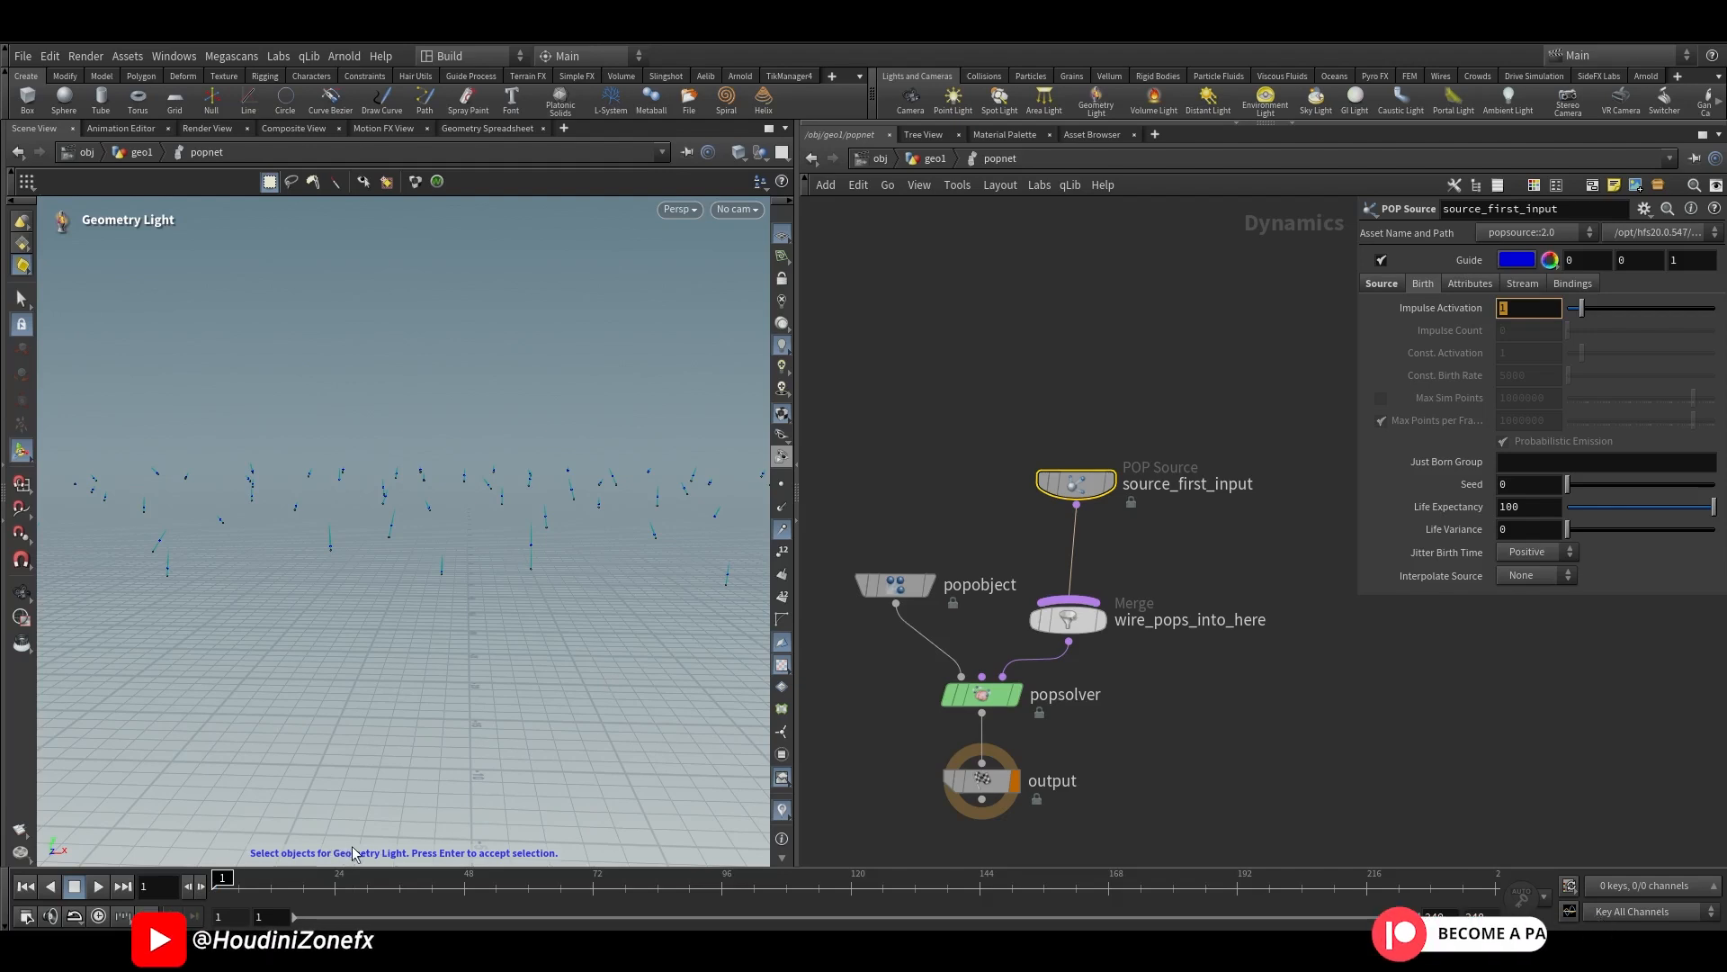
pyautogui.write('$')
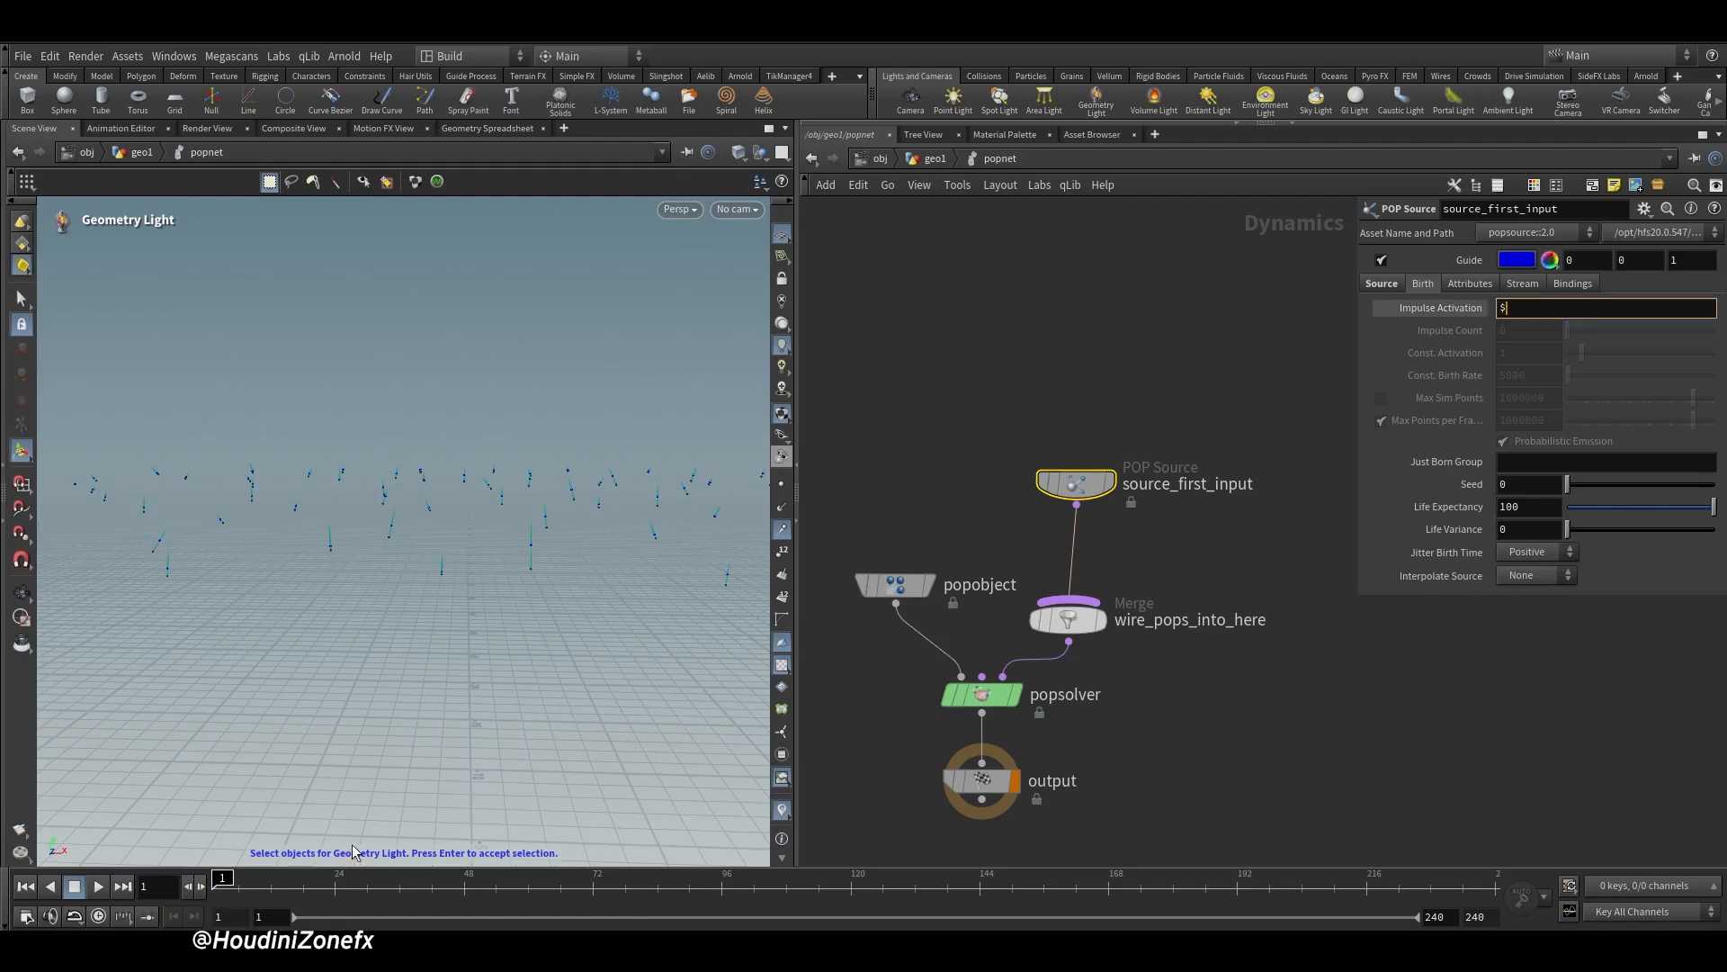
pyautogui.write('F%10==0')
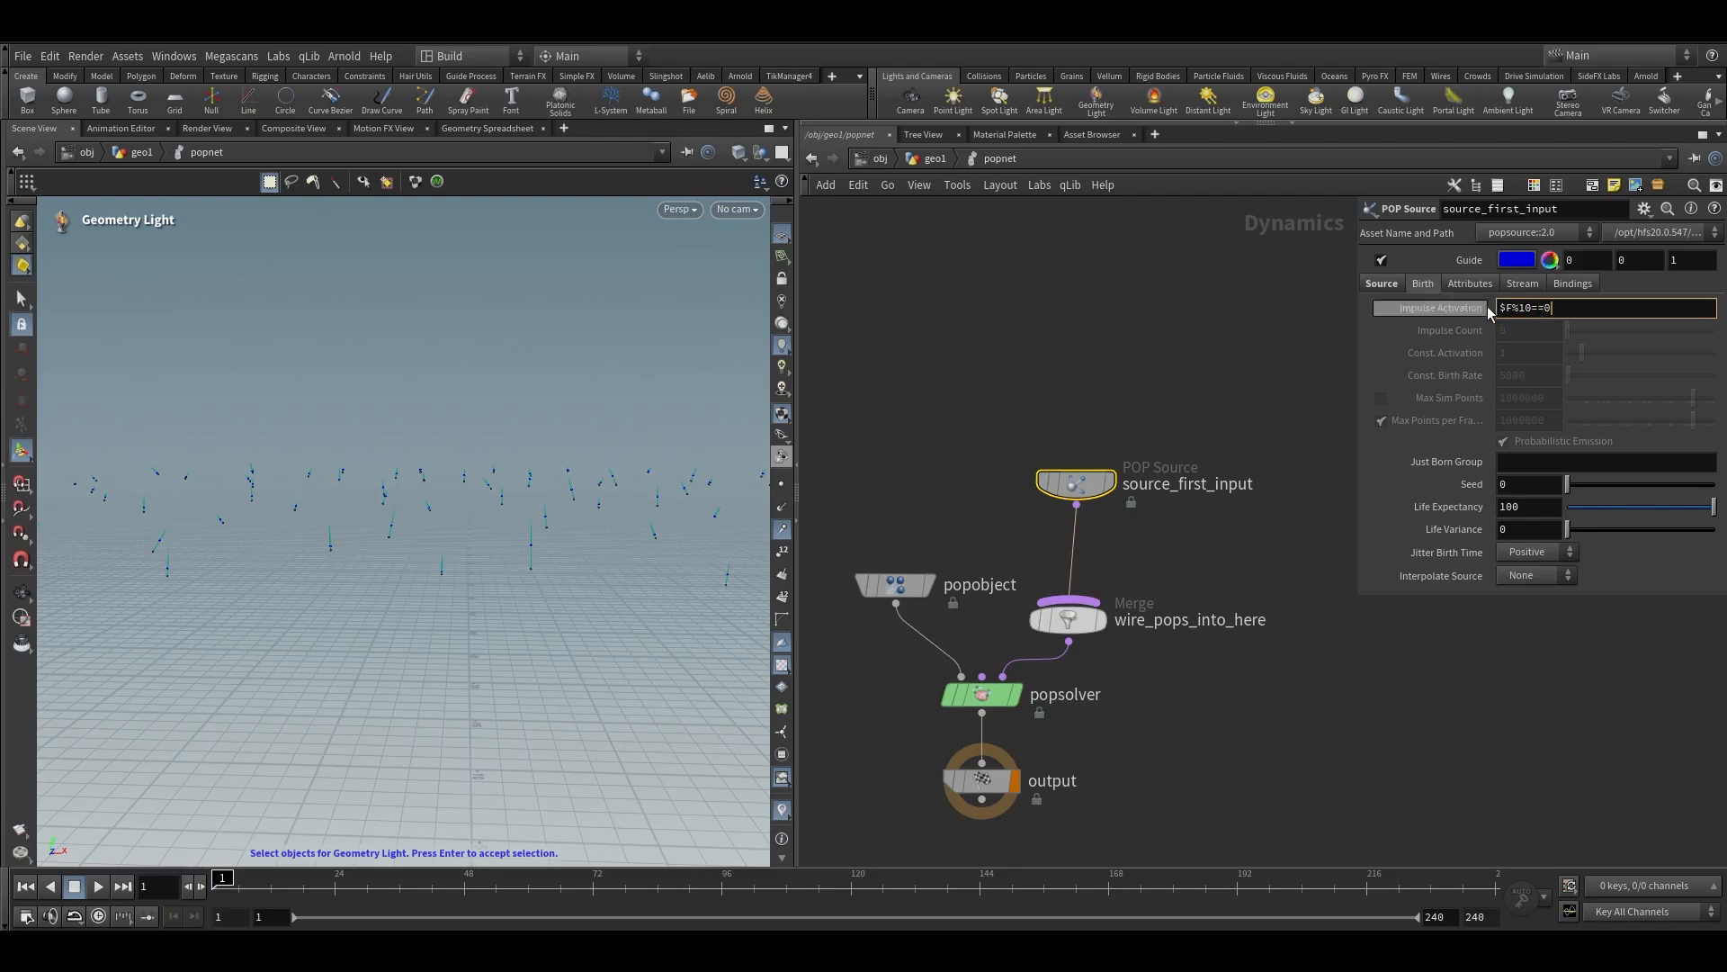
pyautogui.press('Return')
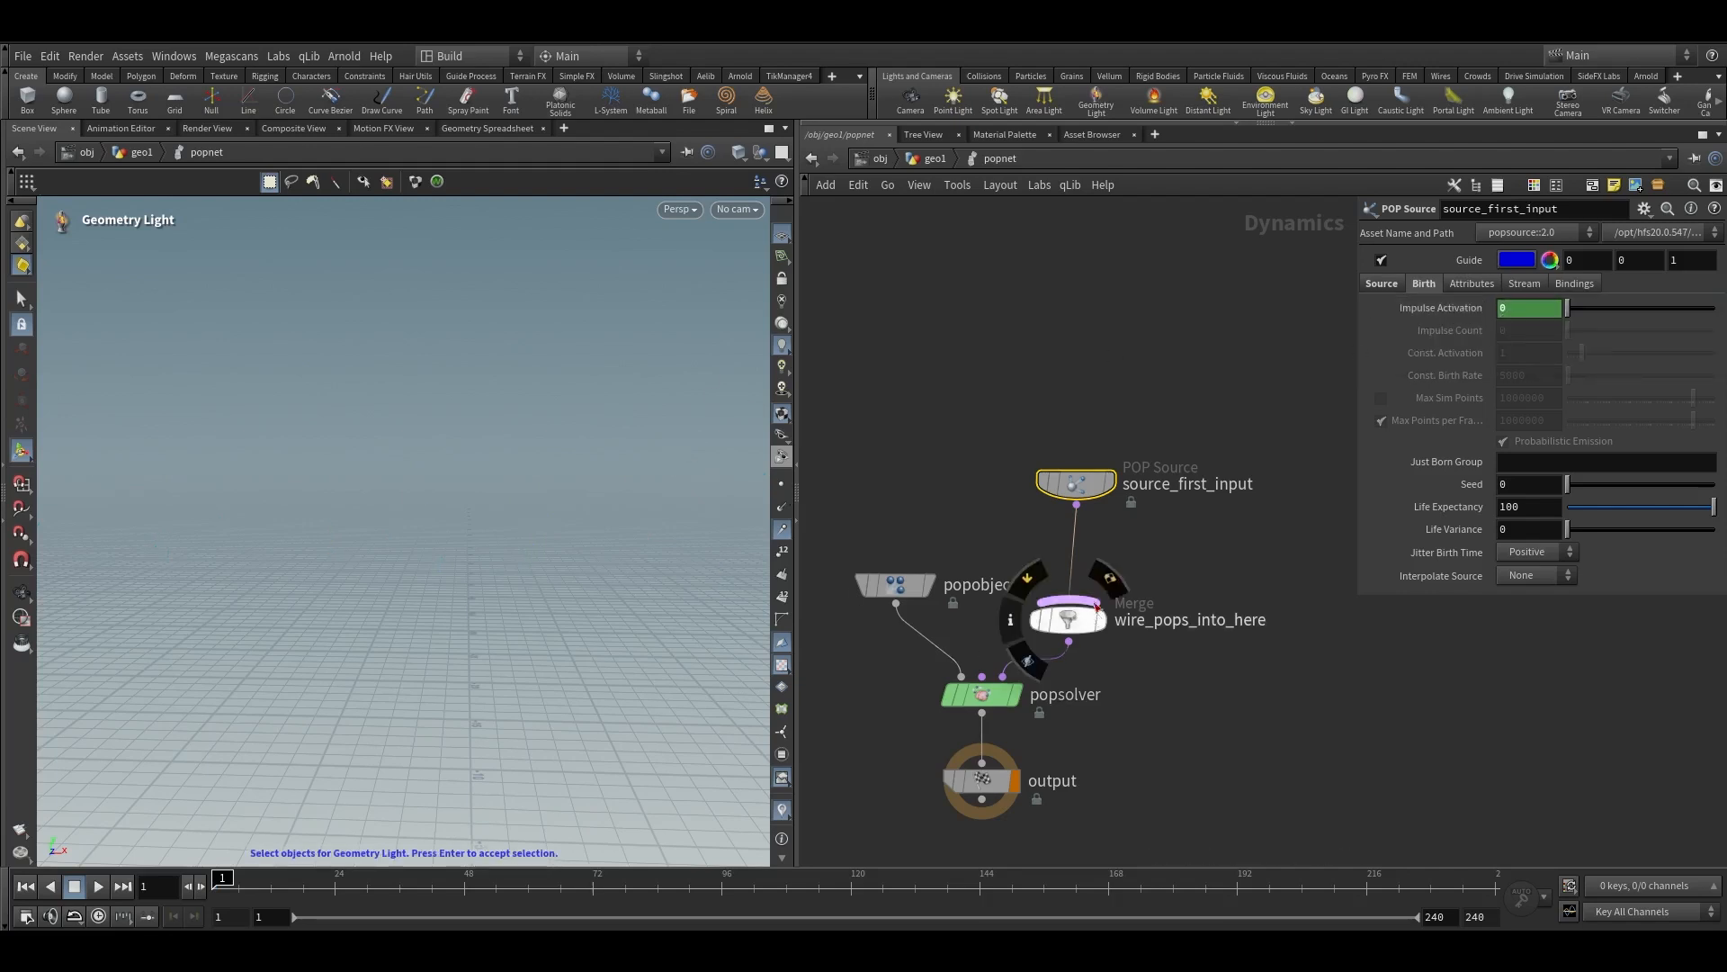
# Play the particle simulation and inspect the emitted particles from a wider view
pyautogui.click(98, 886)
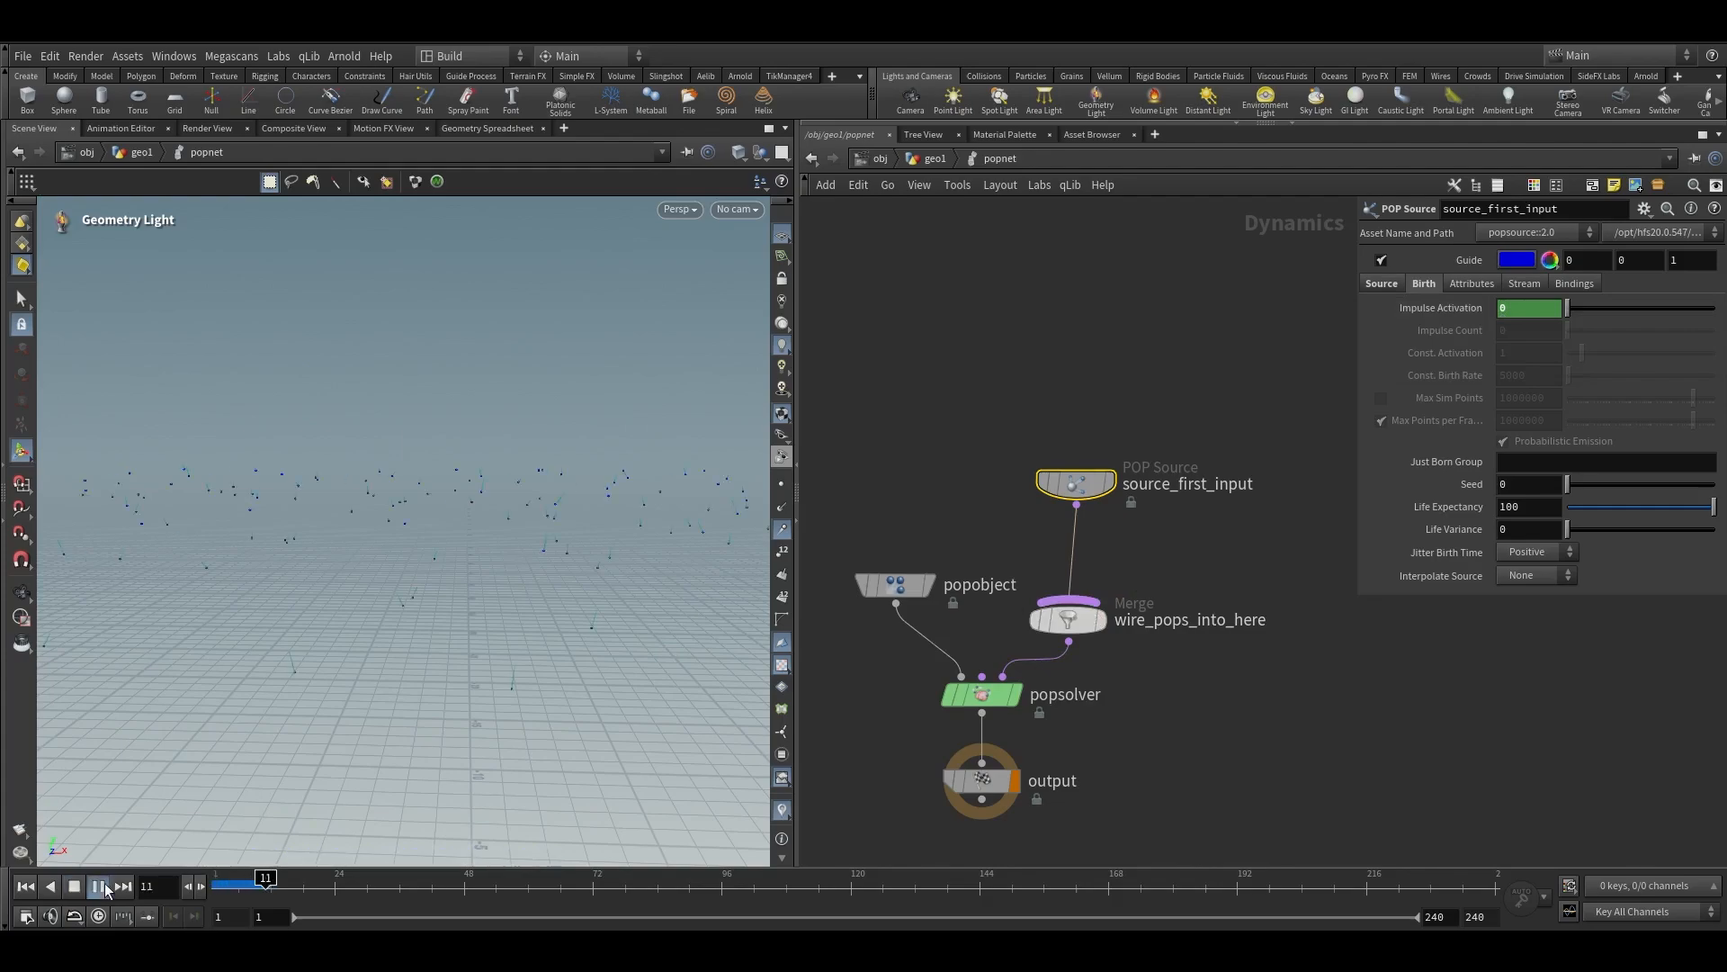
pyautogui.press('Escape')
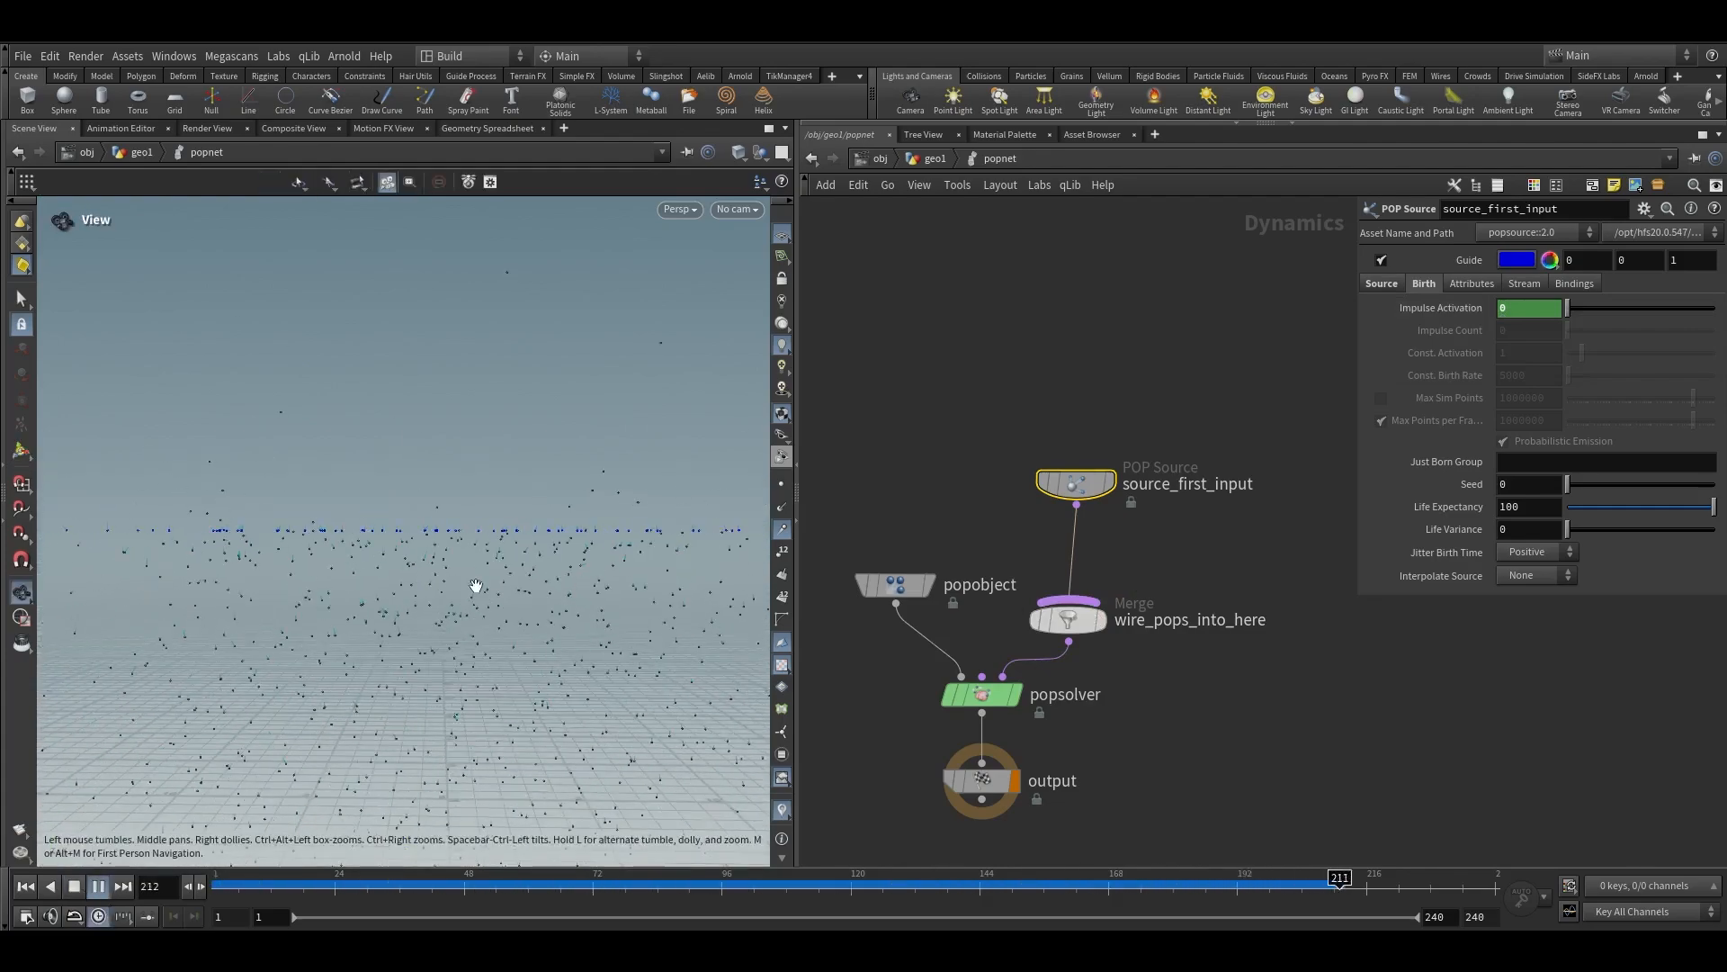
pyautogui.press('q')
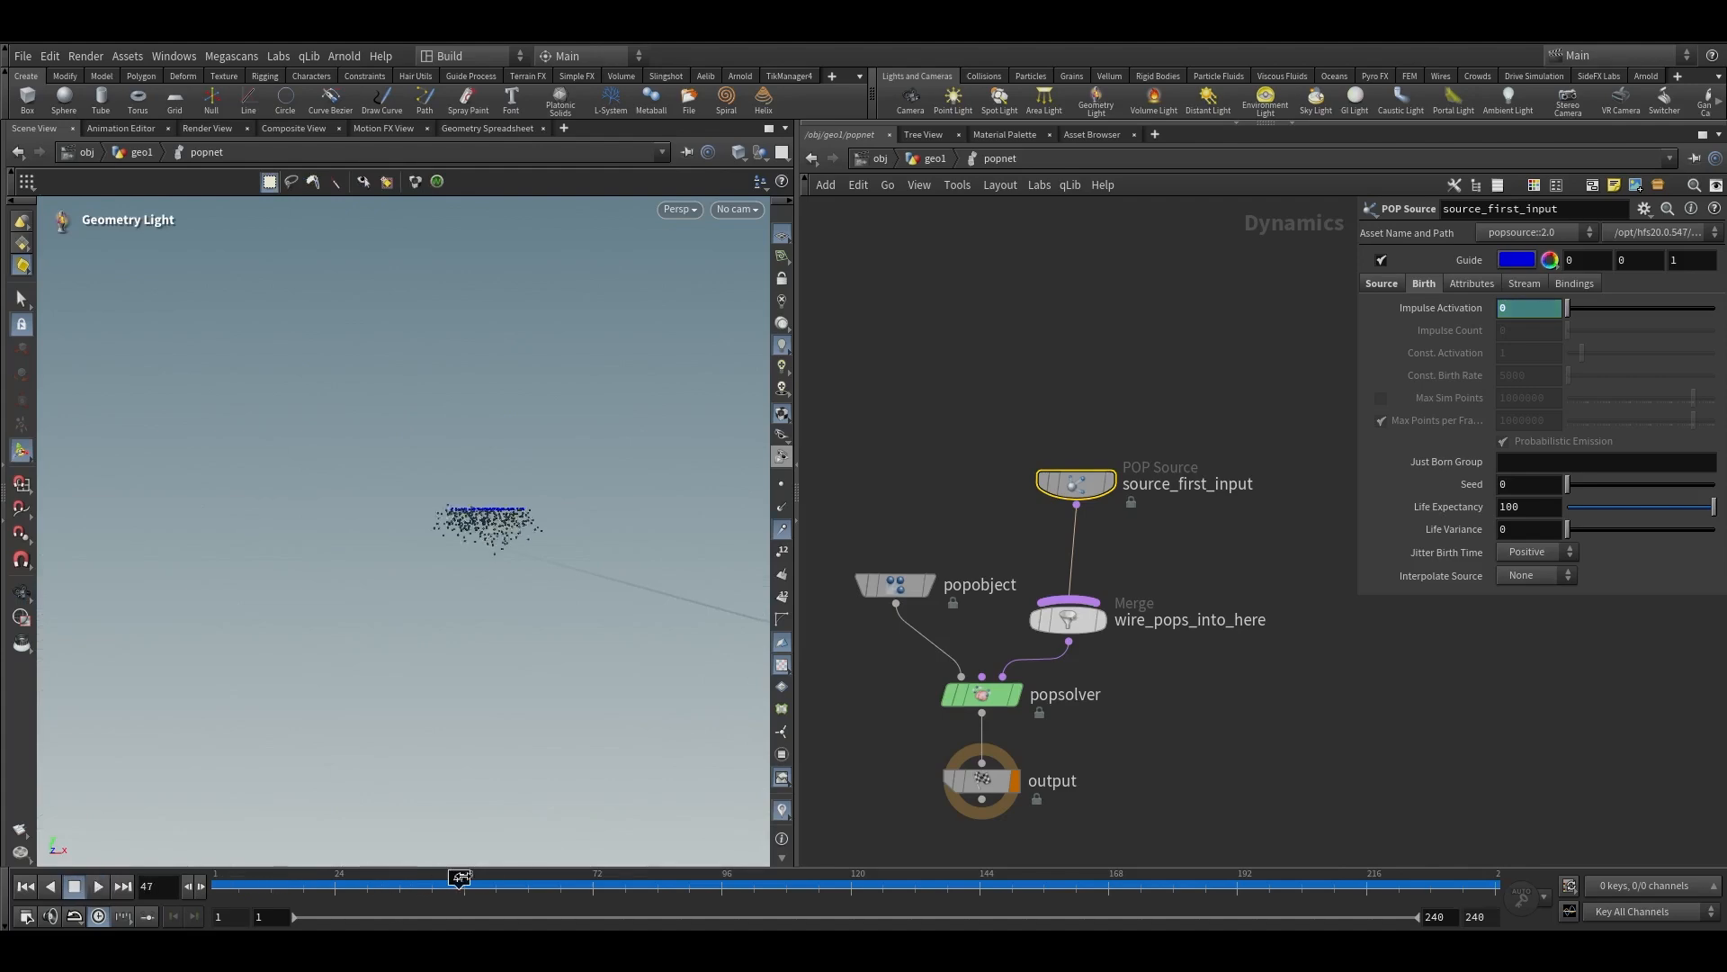
pyautogui.click(491, 522)
pyautogui.keyDown('alt'); pyautogui.moveTo(551, 556); pyautogui.dragTo(563, 523); pyautogui.keyUp('alt')
# Add a Gravity Force node between the popsolver and output nodes
pyautogui.click(812, 158)
pyautogui.moveTo(1220, 663); pyautogui.dragTo(1235, 537, button='middle')
pyautogui.press('Tab')
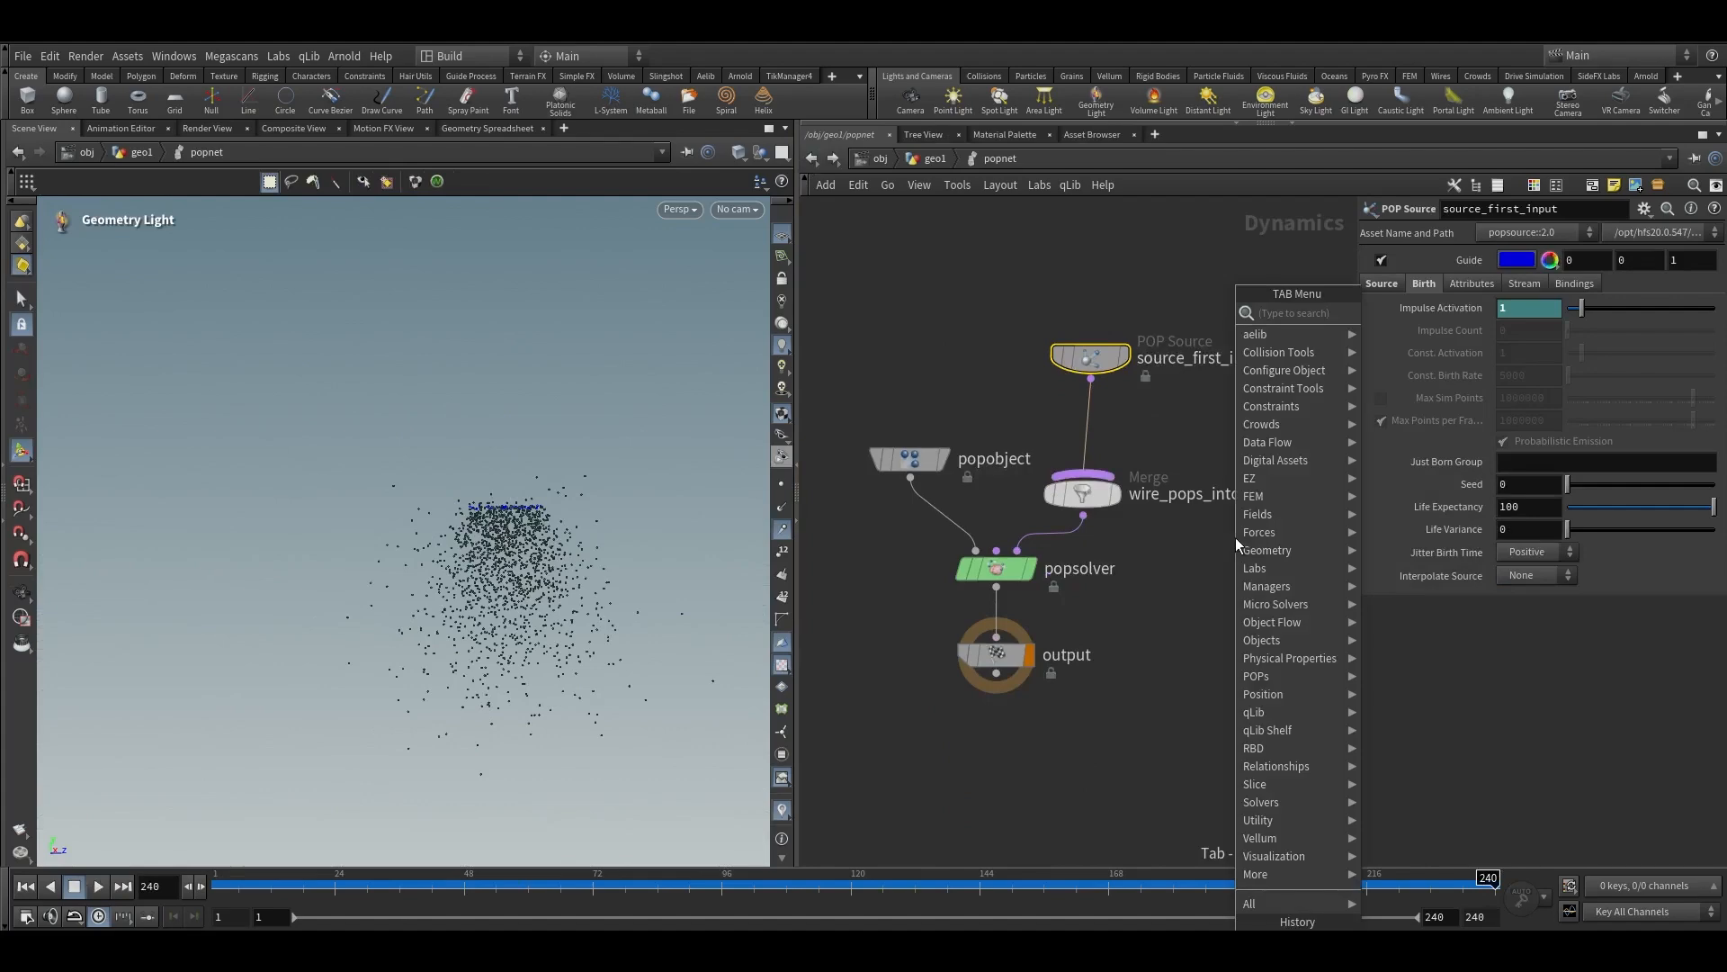
pyautogui.write('gra')
pyautogui.click(1401, 313)
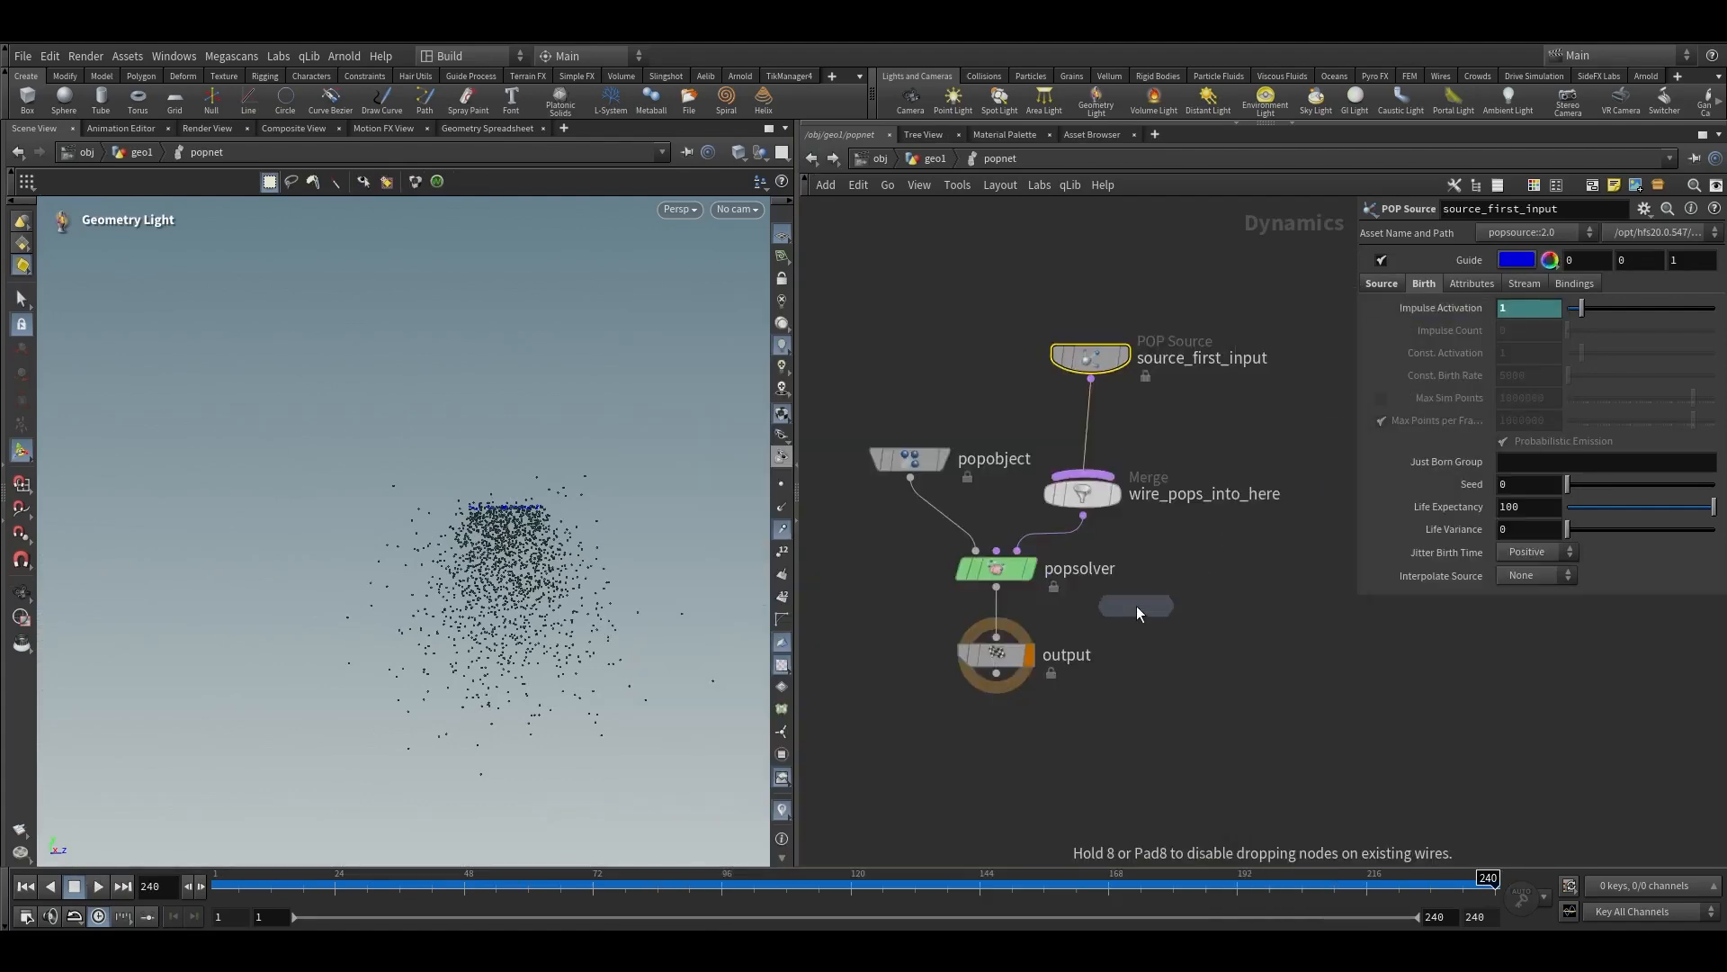
pyautogui.click(1071, 612)
pyautogui.moveTo(1070, 611); pyautogui.dragTo(990, 654)
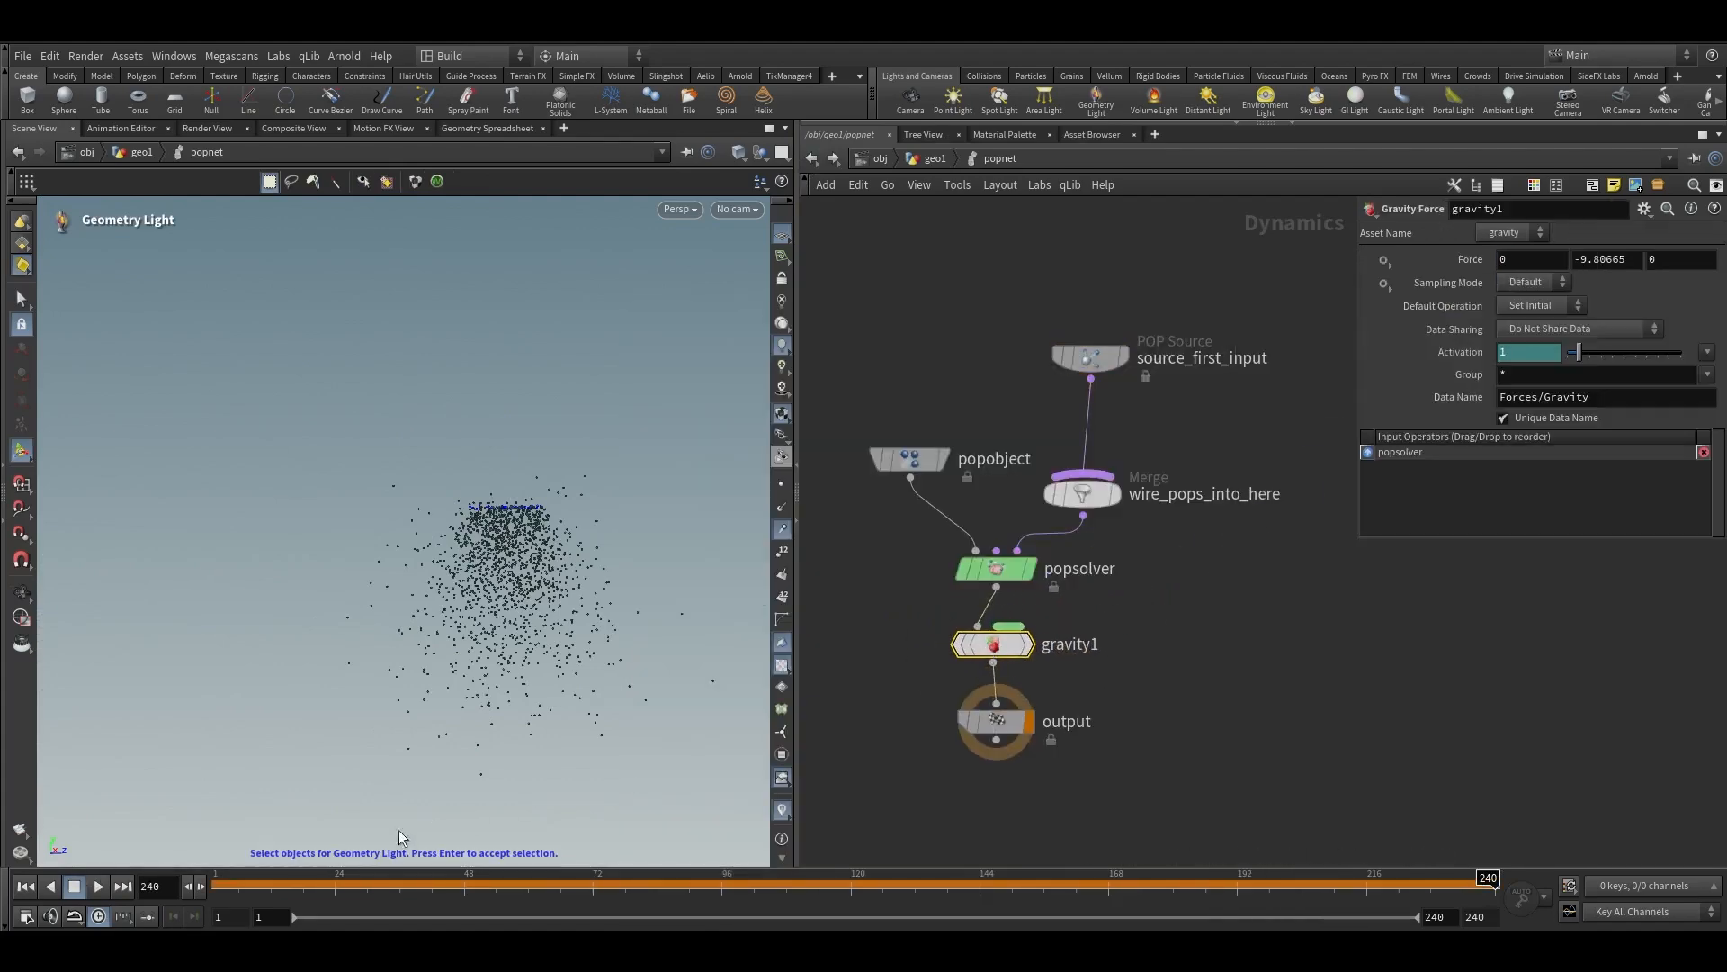
# Replay the simulation from the first frame and examine how the particles fall under gravity
pyautogui.moveTo(252, 886); pyautogui.dragTo(138, 897)
pyautogui.click(98, 886)
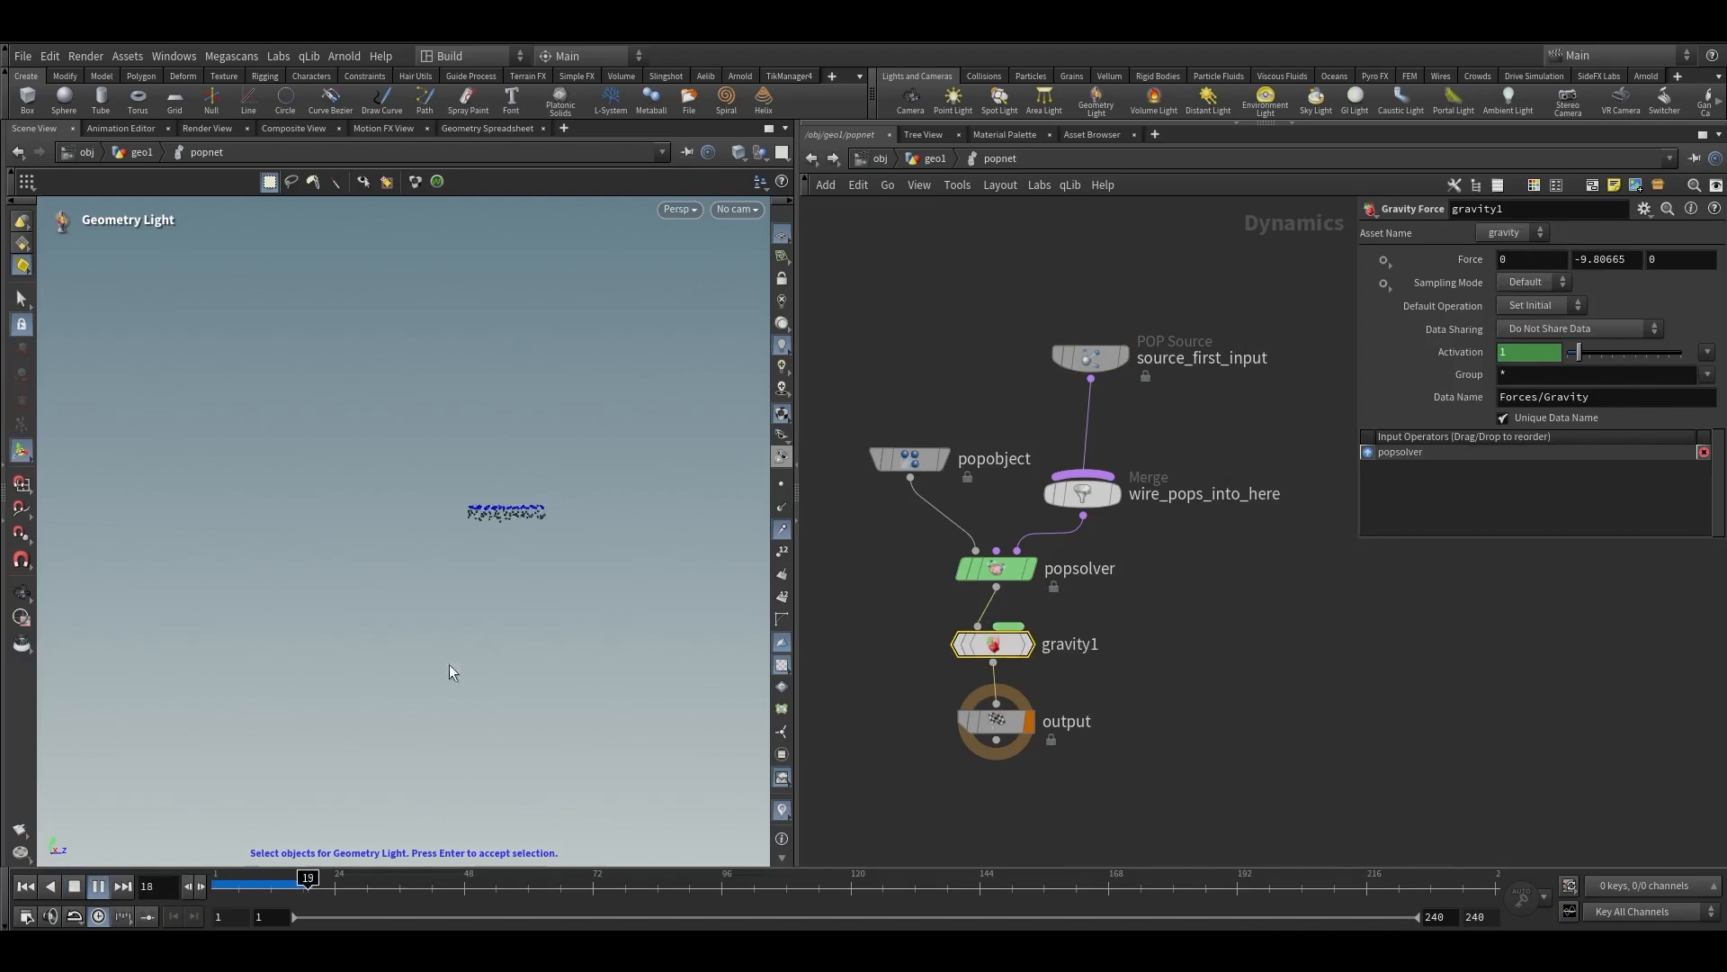
pyautogui.press('Escape')
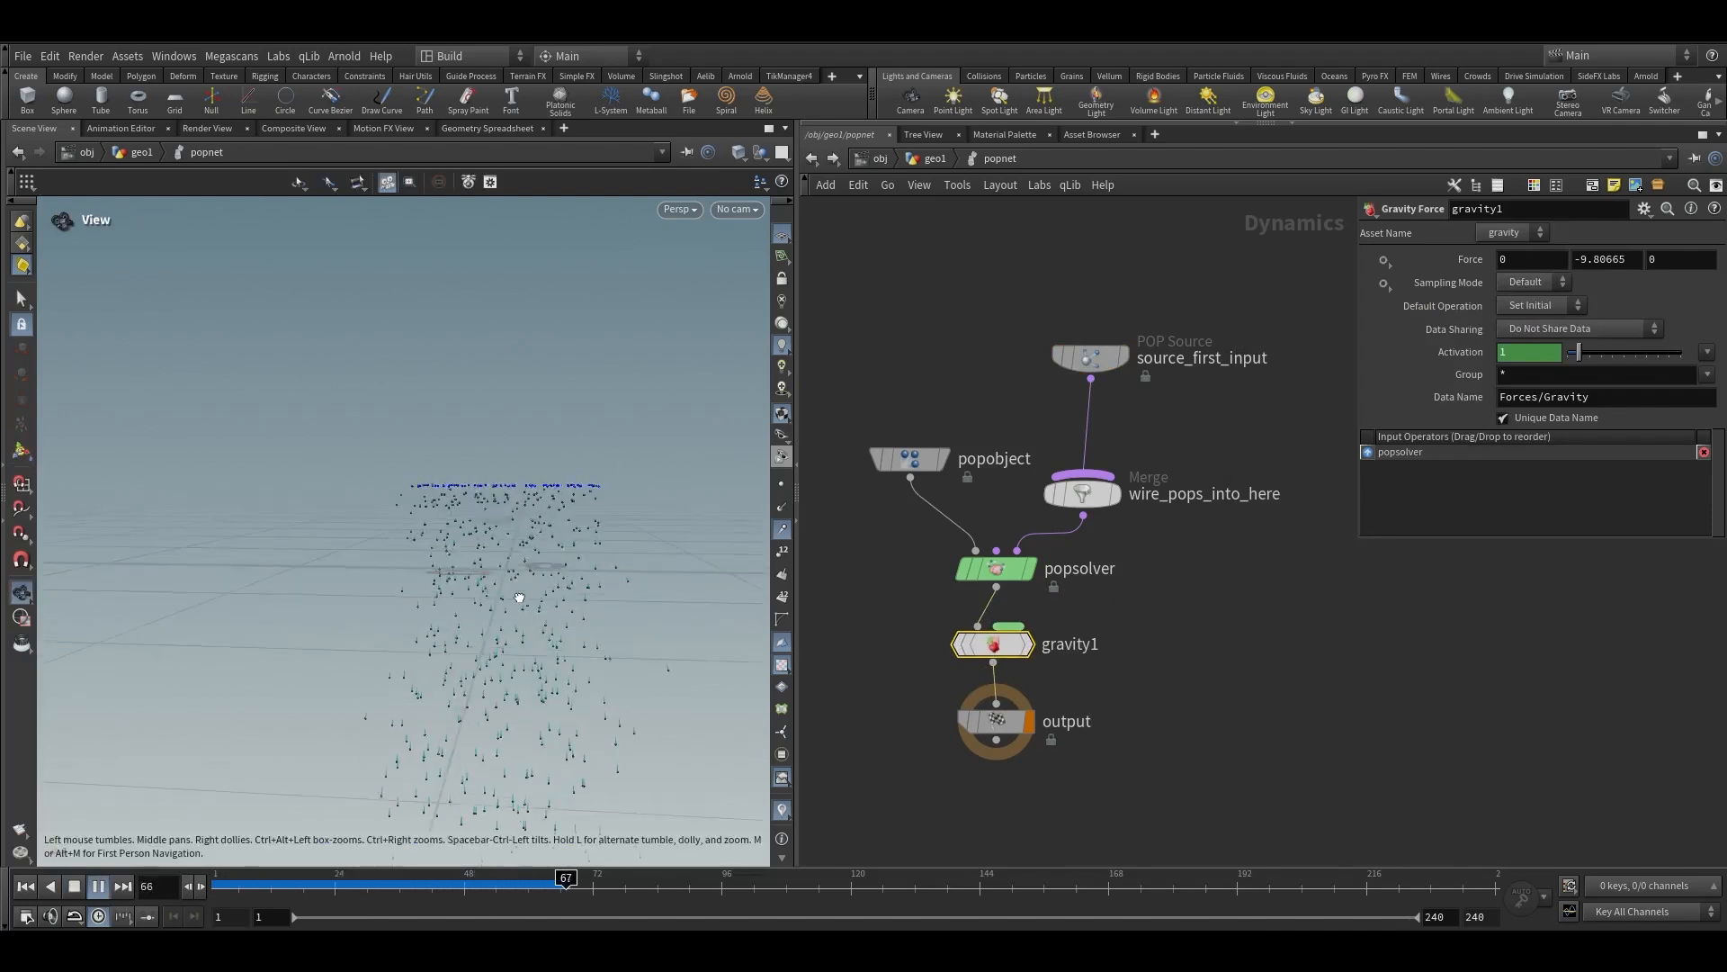
pyautogui.press('q')
pyautogui.moveTo(576, 896); pyautogui.dragTo(684, 888)
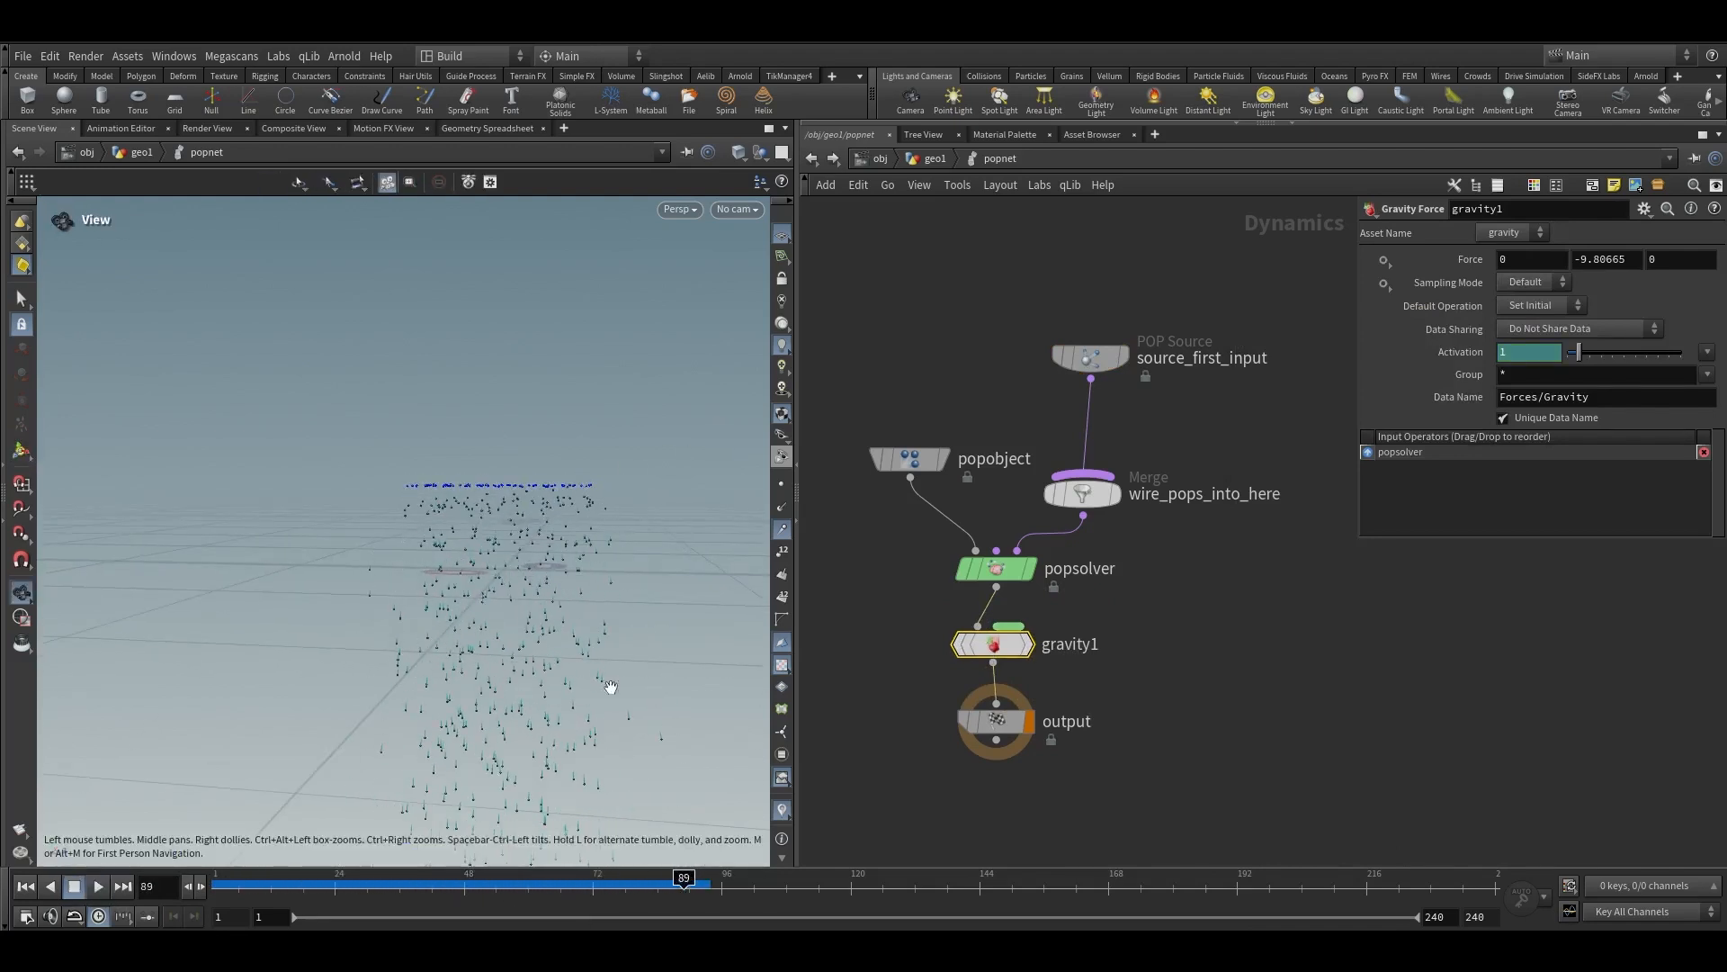
pyautogui.keyDown('alt'); pyautogui.moveTo(606, 686); pyautogui.dragTo(501, 478, button='right'); pyautogui.keyUp('alt')
# Insert a POP Collision Detect node between source_first_input and the wire_pops_into_here merge
pyautogui.press('l')
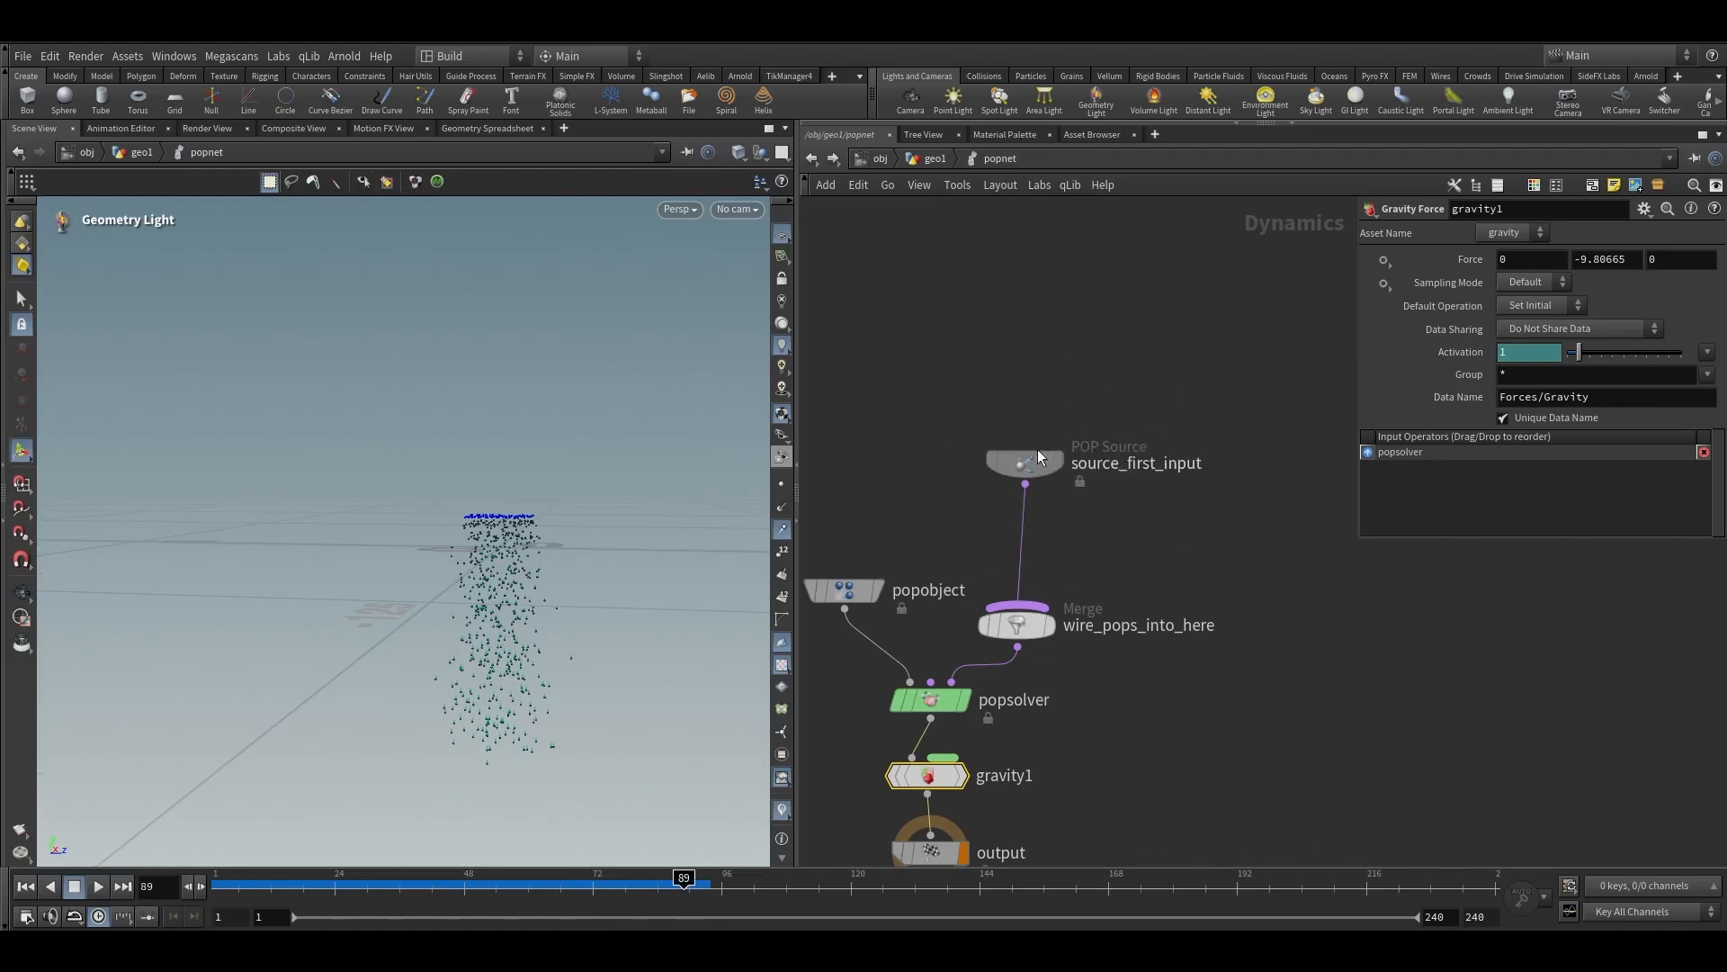
pyautogui.press('Tab')
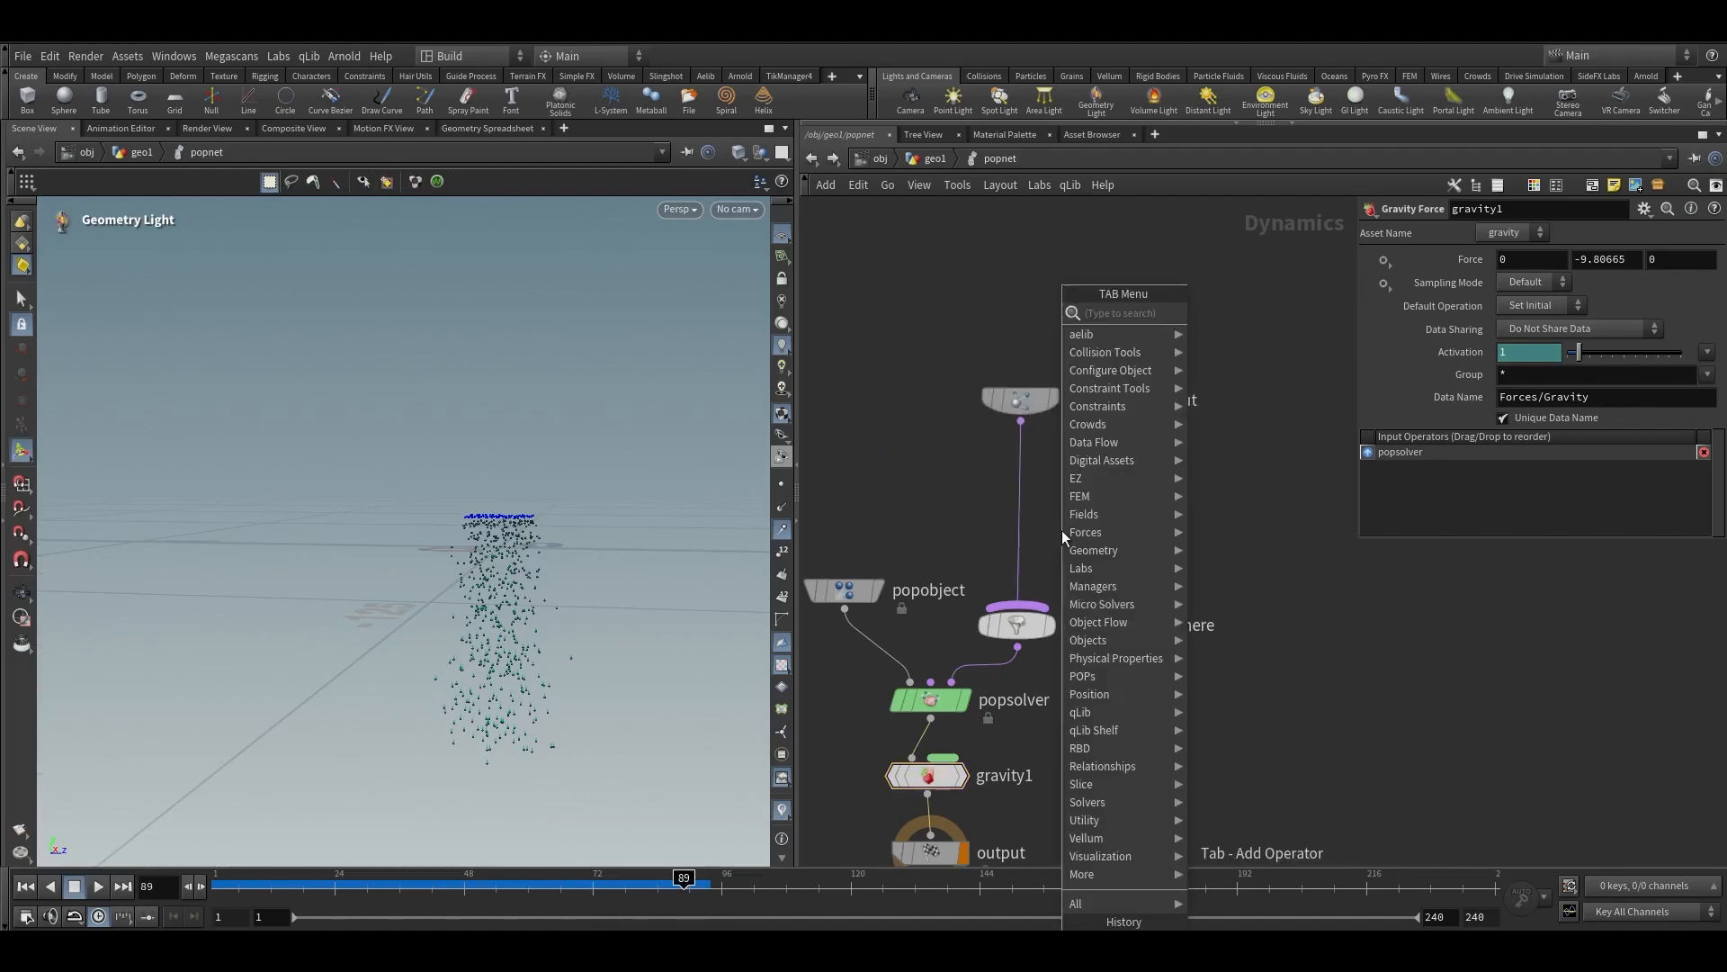
pyautogui.write('po')
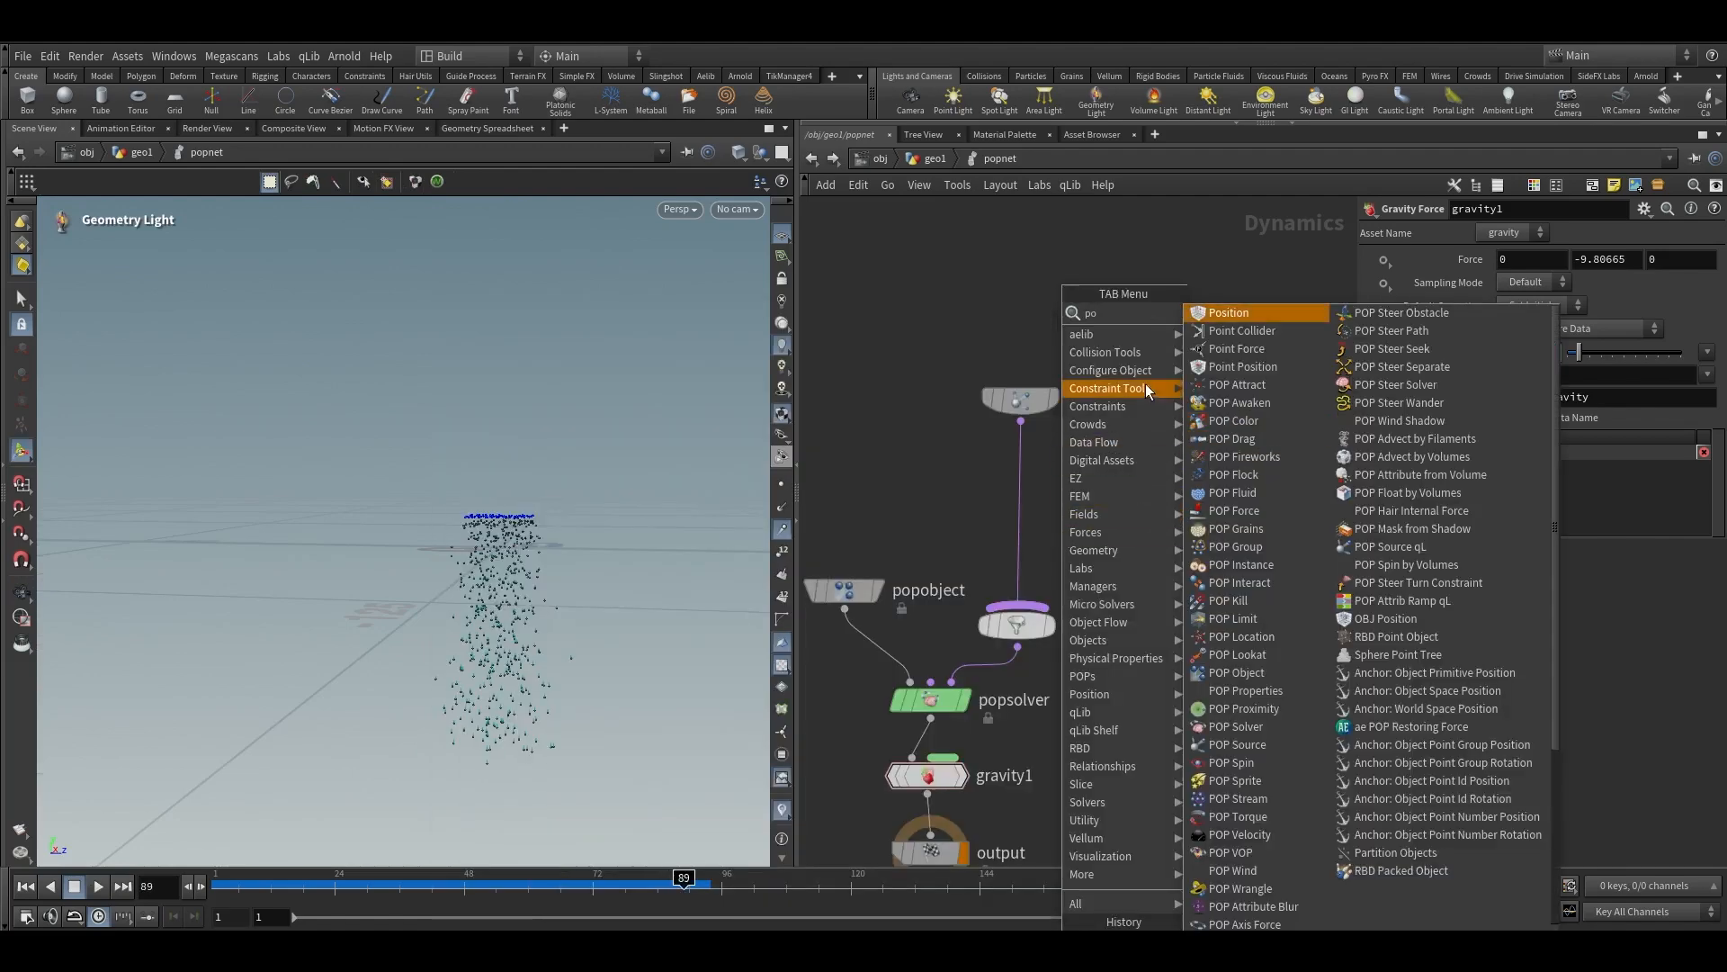
pyautogui.write(' p')
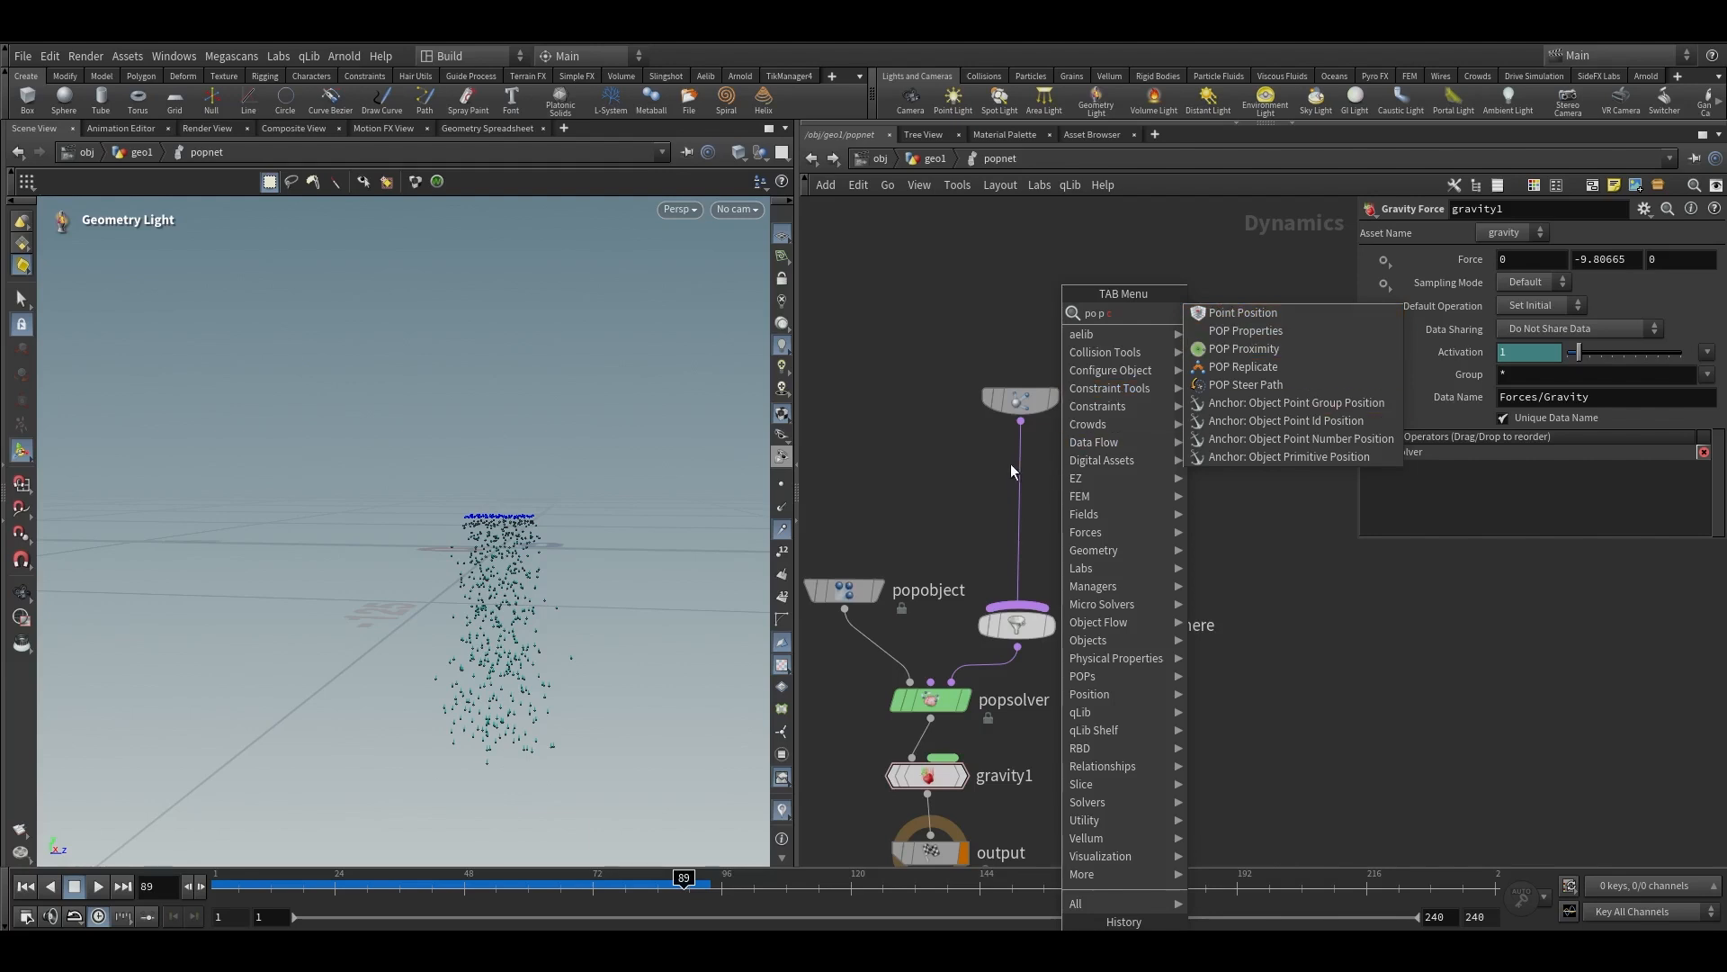
pyautogui.write('c')
pyautogui.click(1293, 349)
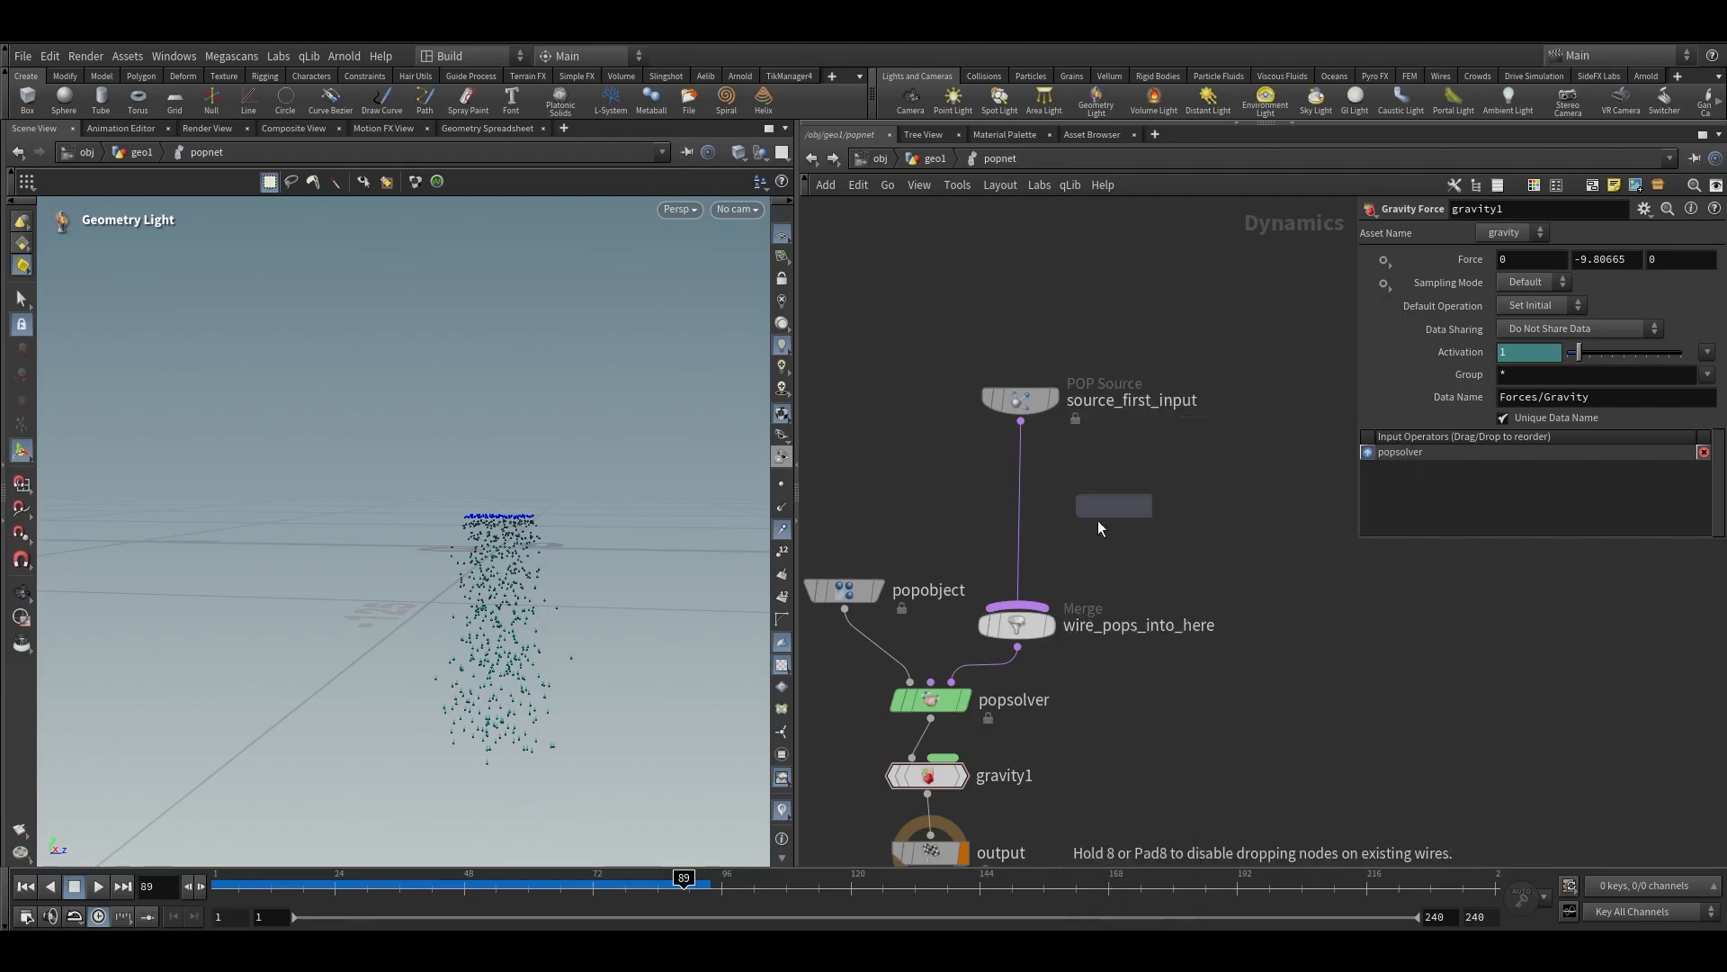
pyautogui.click(1033, 530)
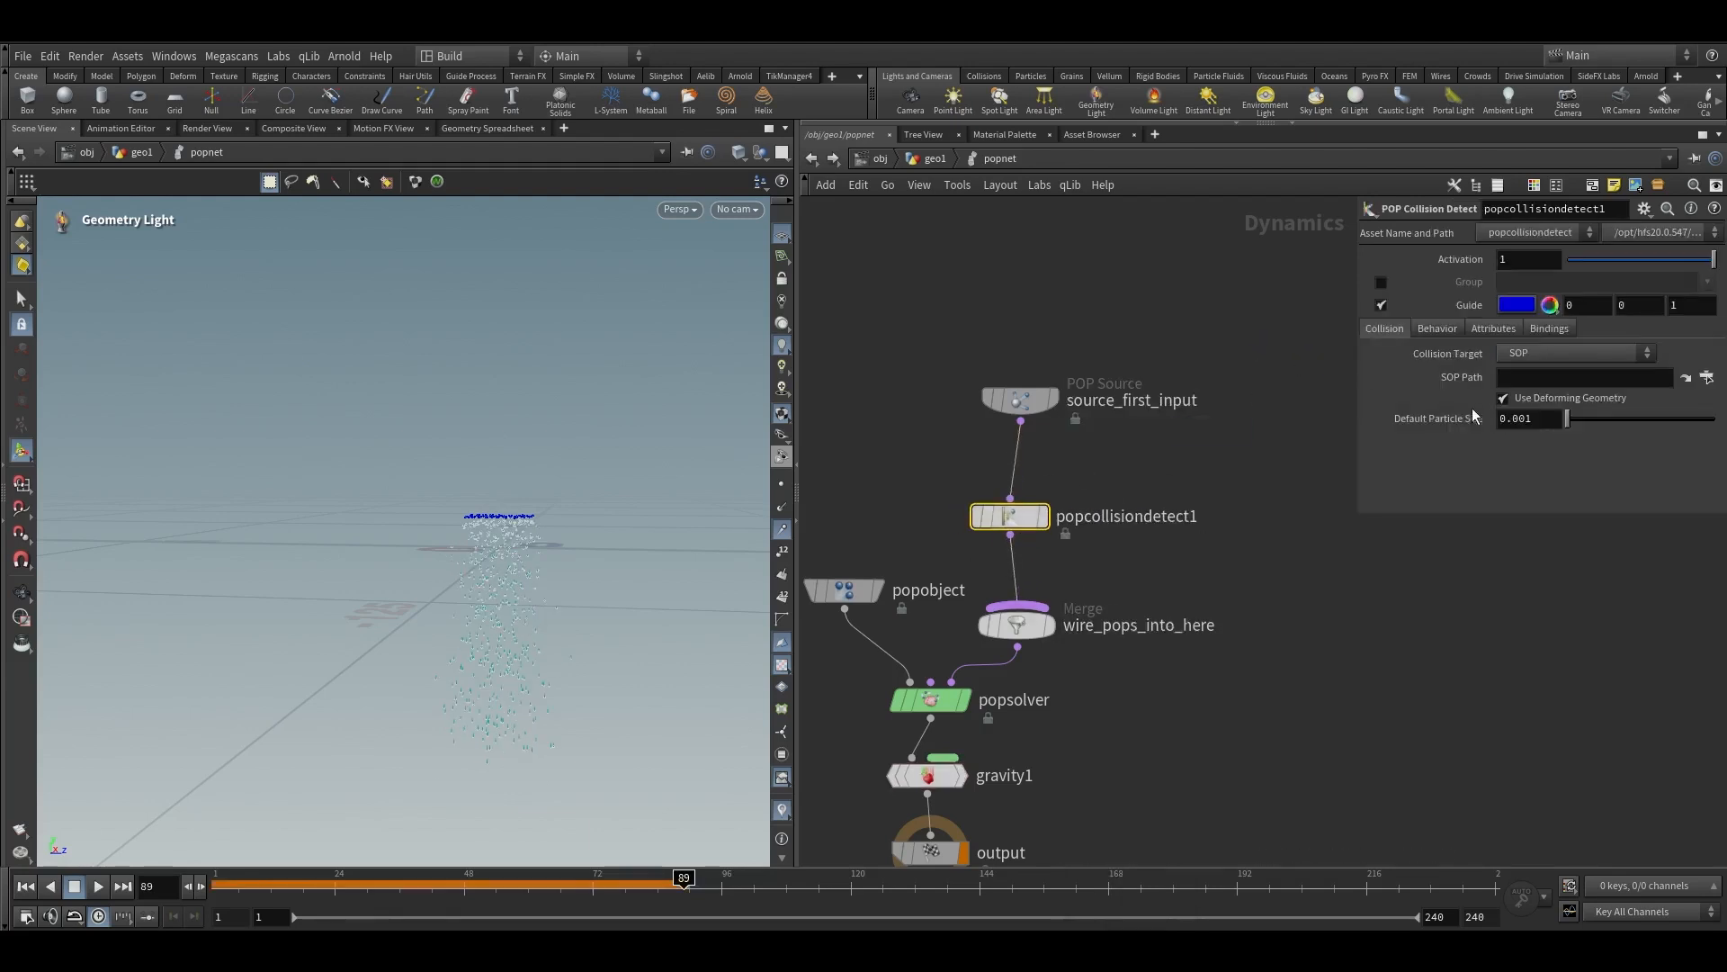
# Copy the grid1 node from the geo1 network and paste its path /obj/geo1/grid1 as the POP Collision Detect SOP Path
pyautogui.click(936, 159)
pyautogui.scroll(-3, 1021, 390)
pyautogui.moveTo(864, 461); pyautogui.dragTo(1055, 420, button='middle')
pyautogui.click(1108, 348)
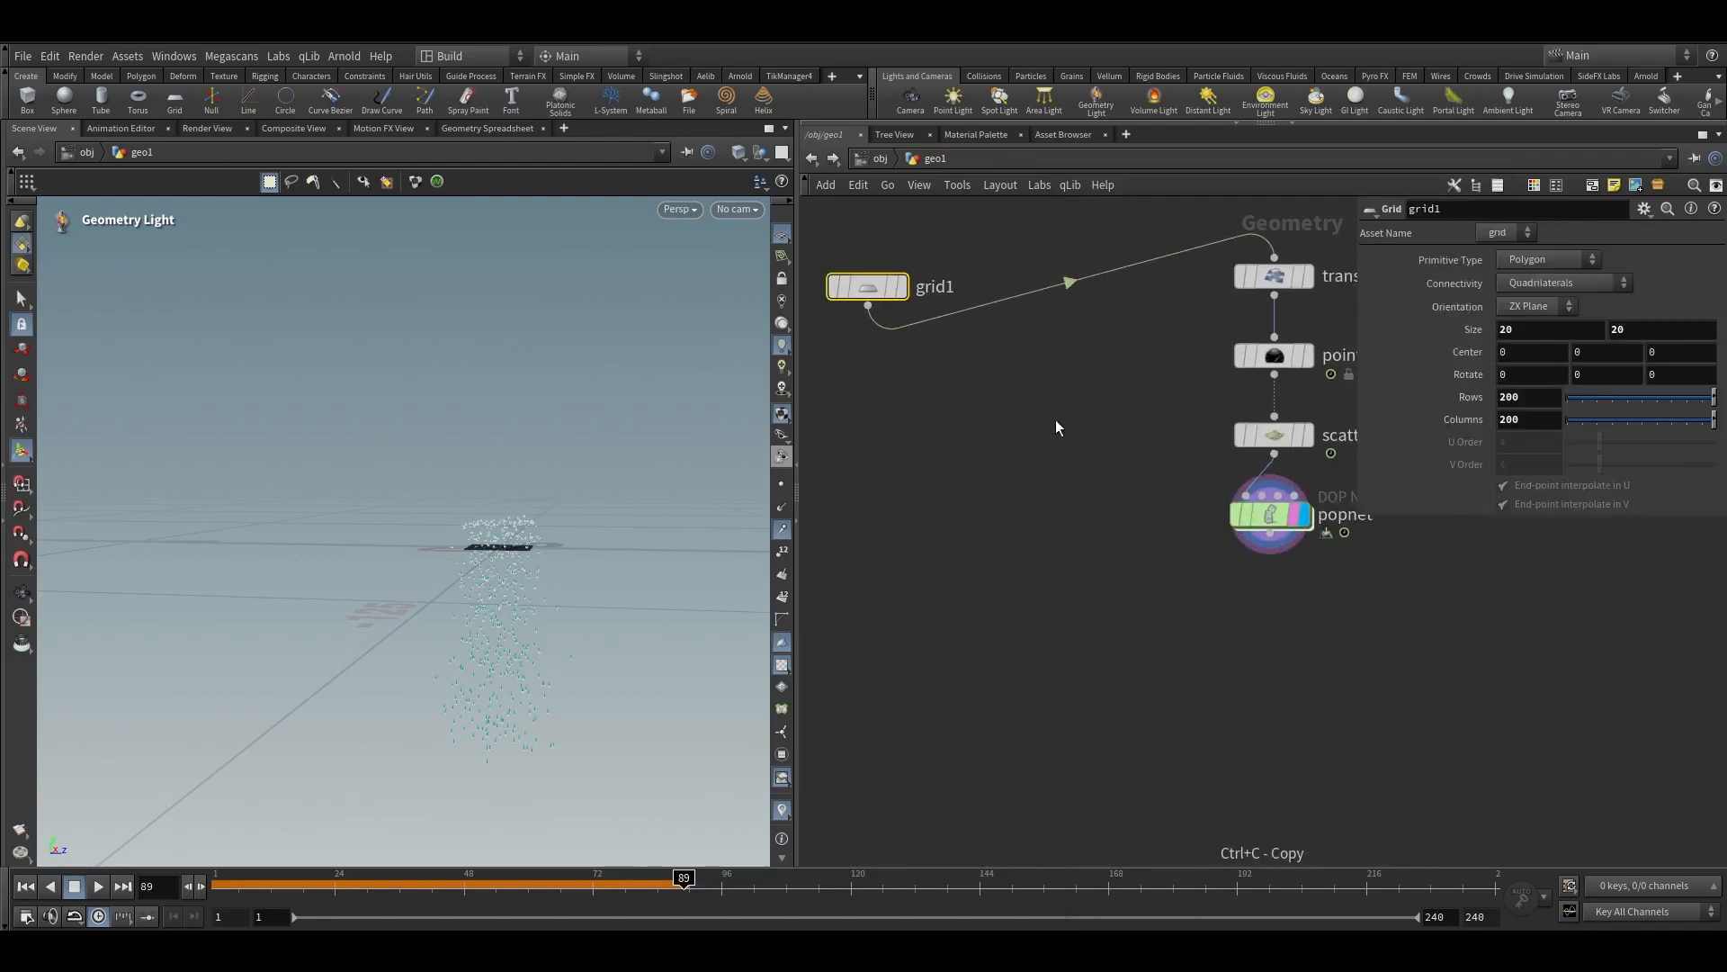
pyautogui.doubleClick(1287, 511)
pyautogui.write('/obj/geo1/grid1')
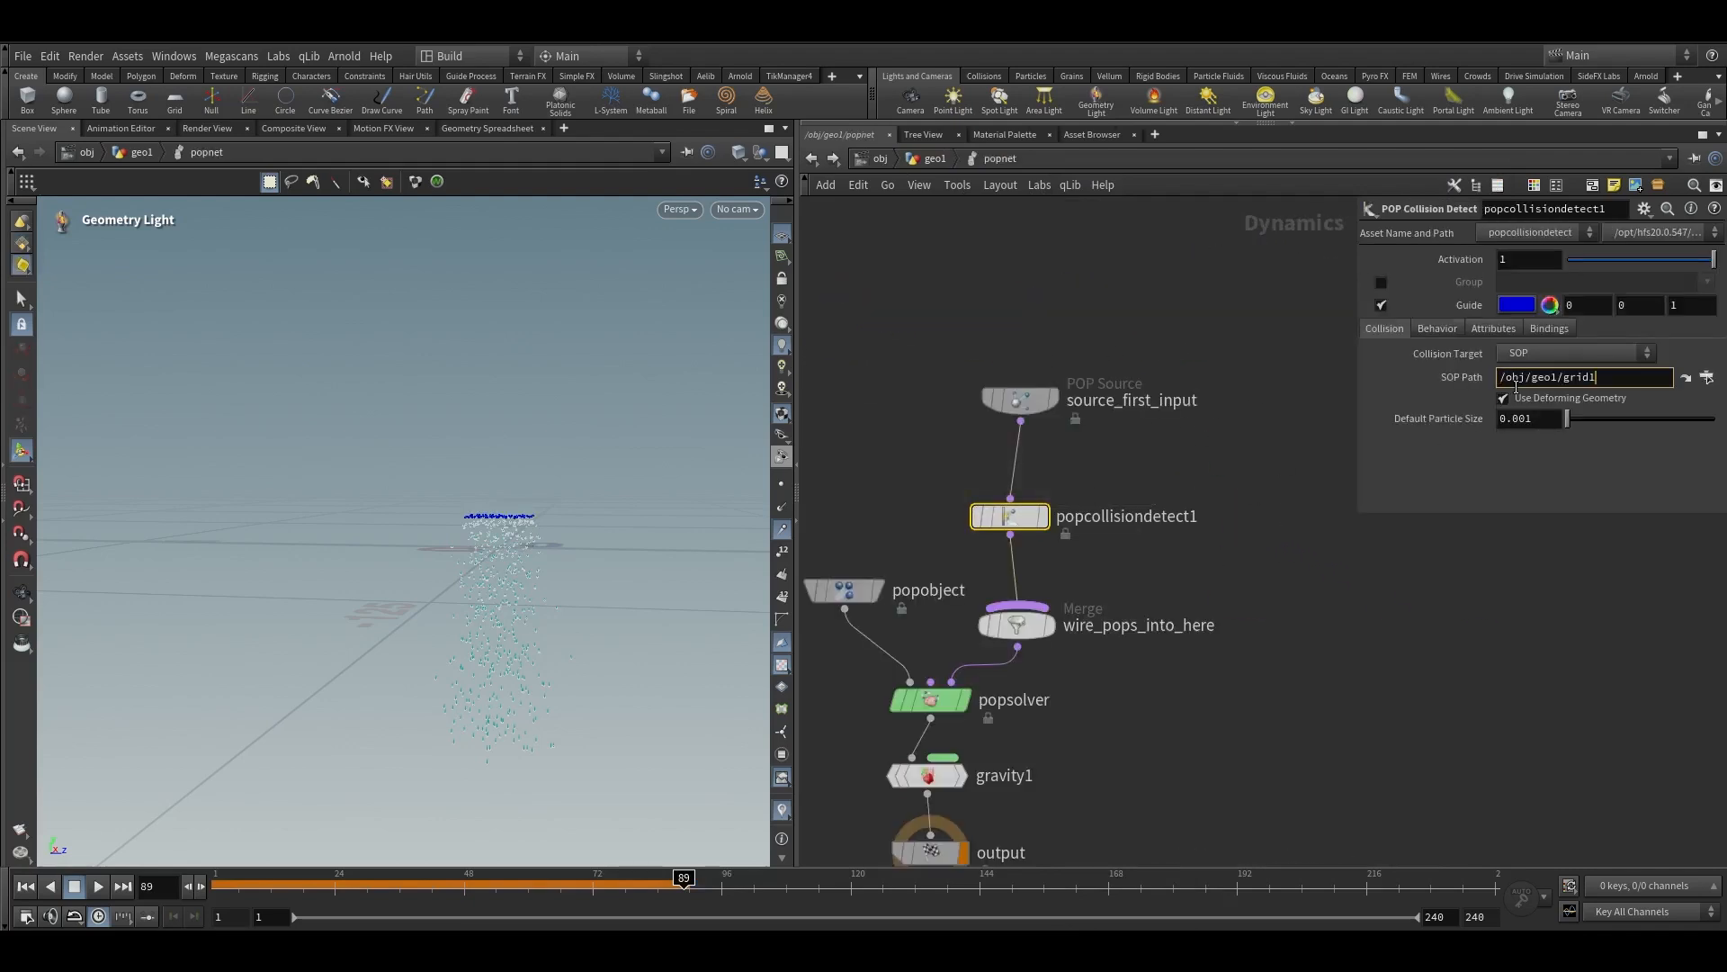
pyautogui.press('Return')
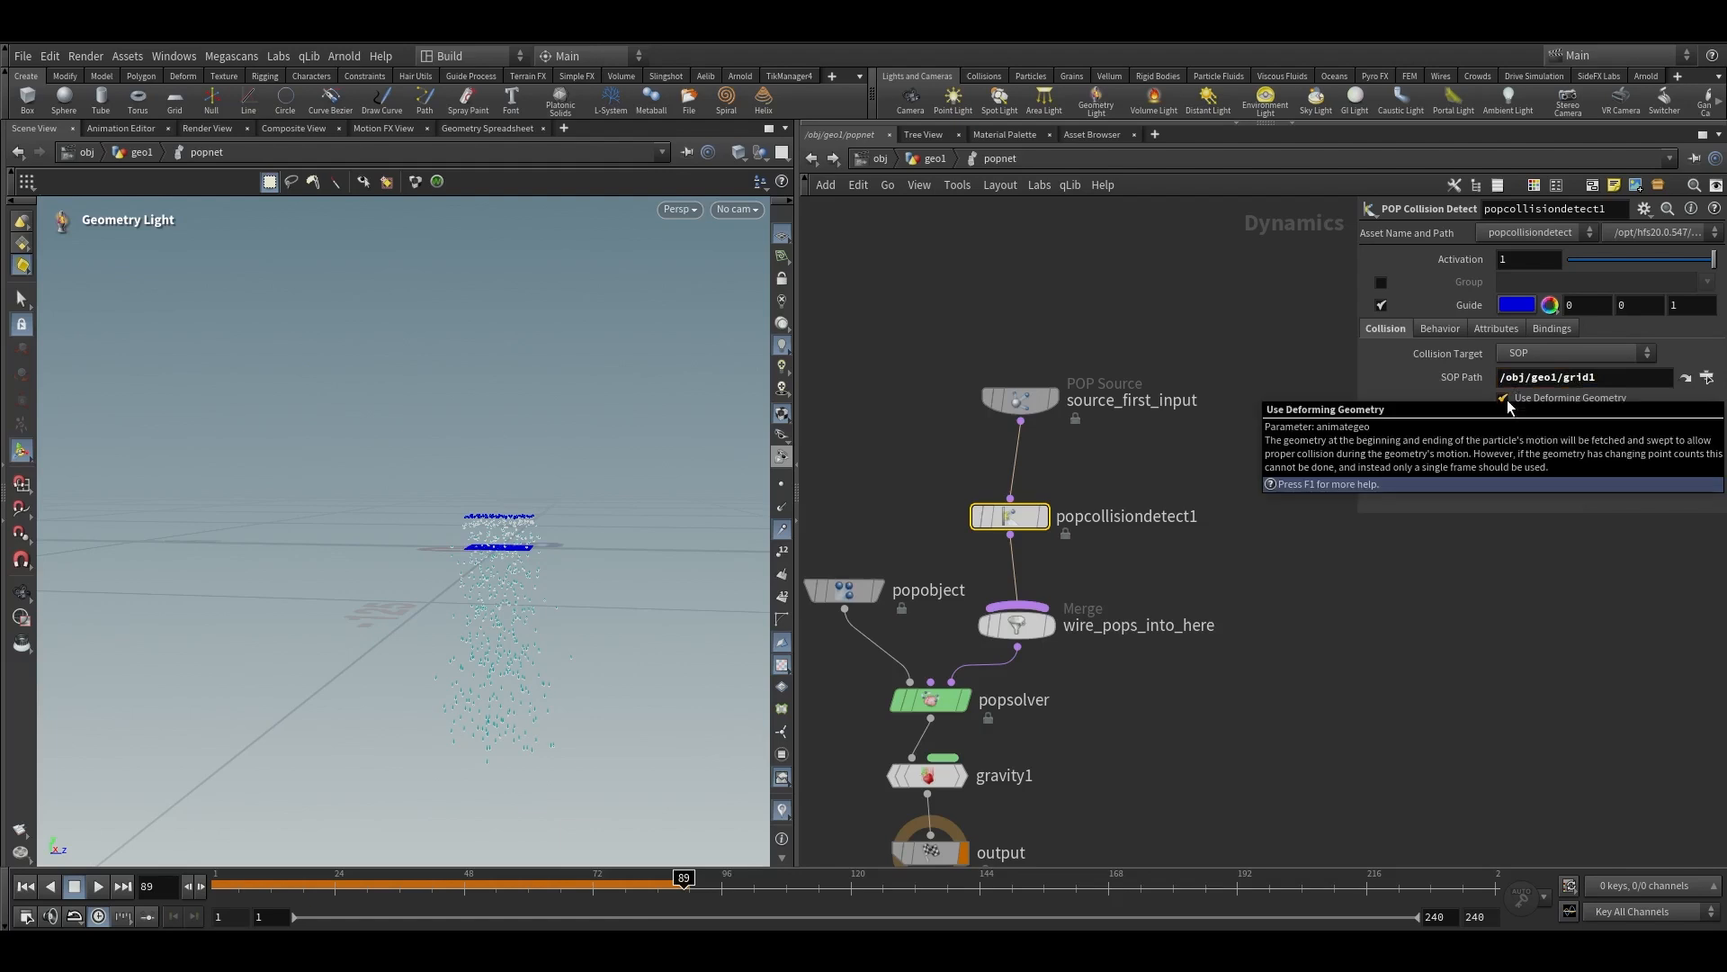
# Enable the collision hit group with the name hitframe and set the collision Response to Stick
pyautogui.click(1436, 330)
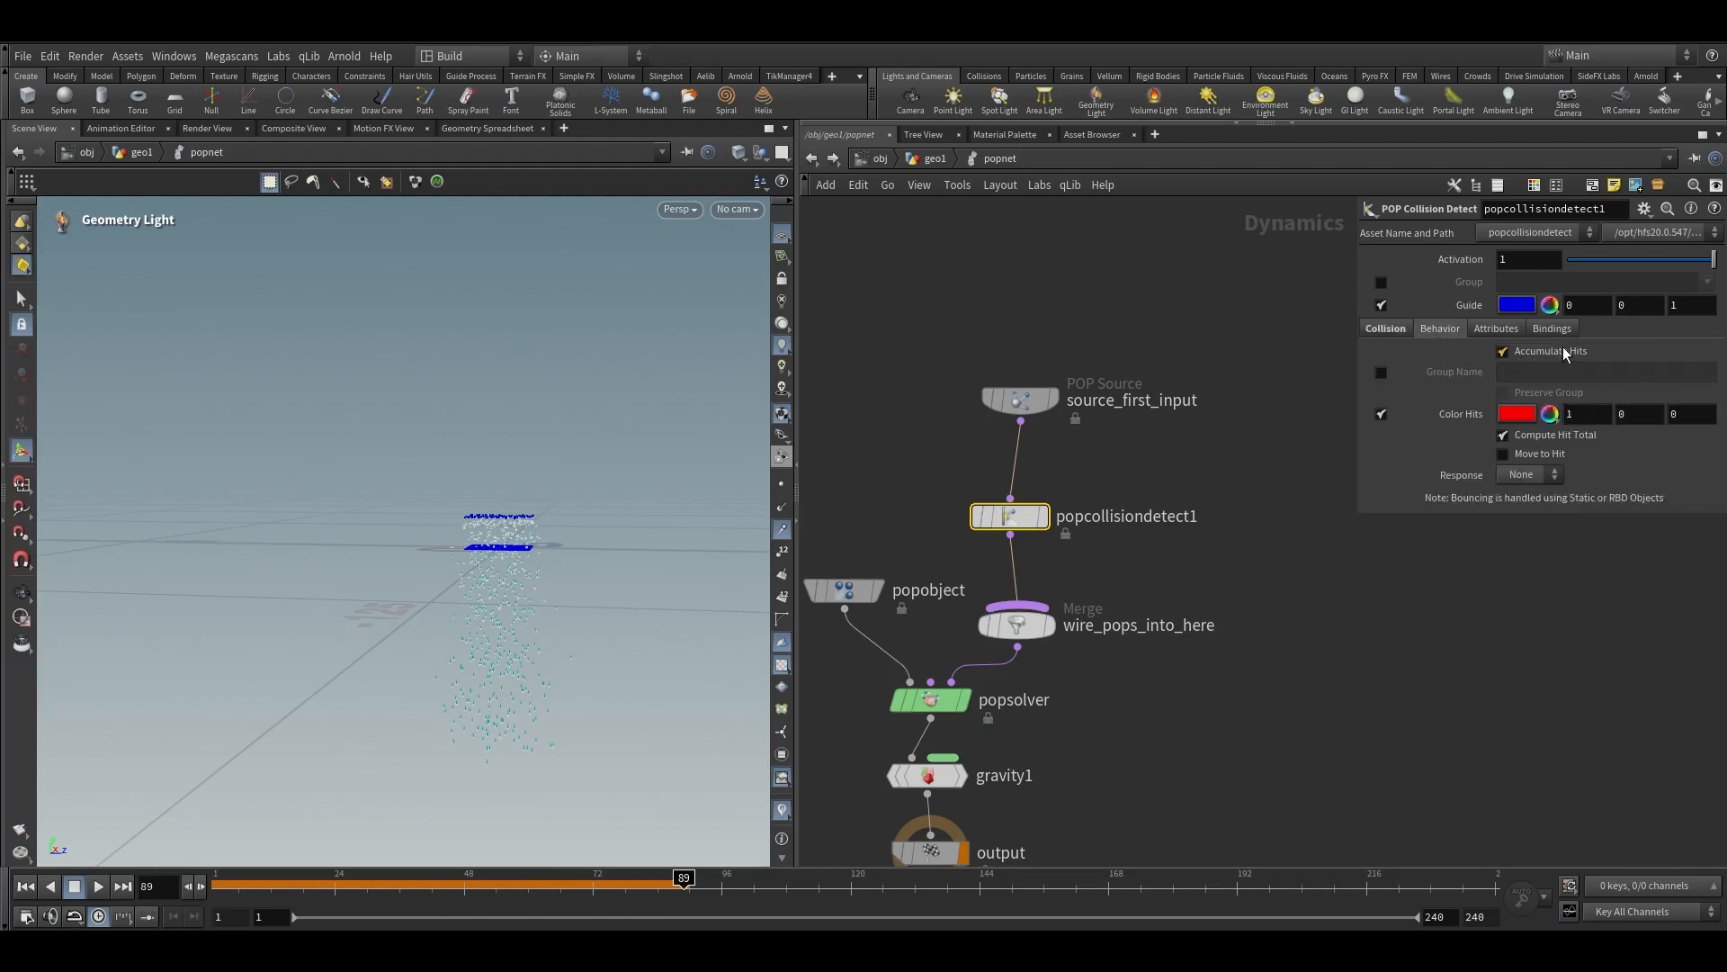
pyautogui.click(1381, 373)
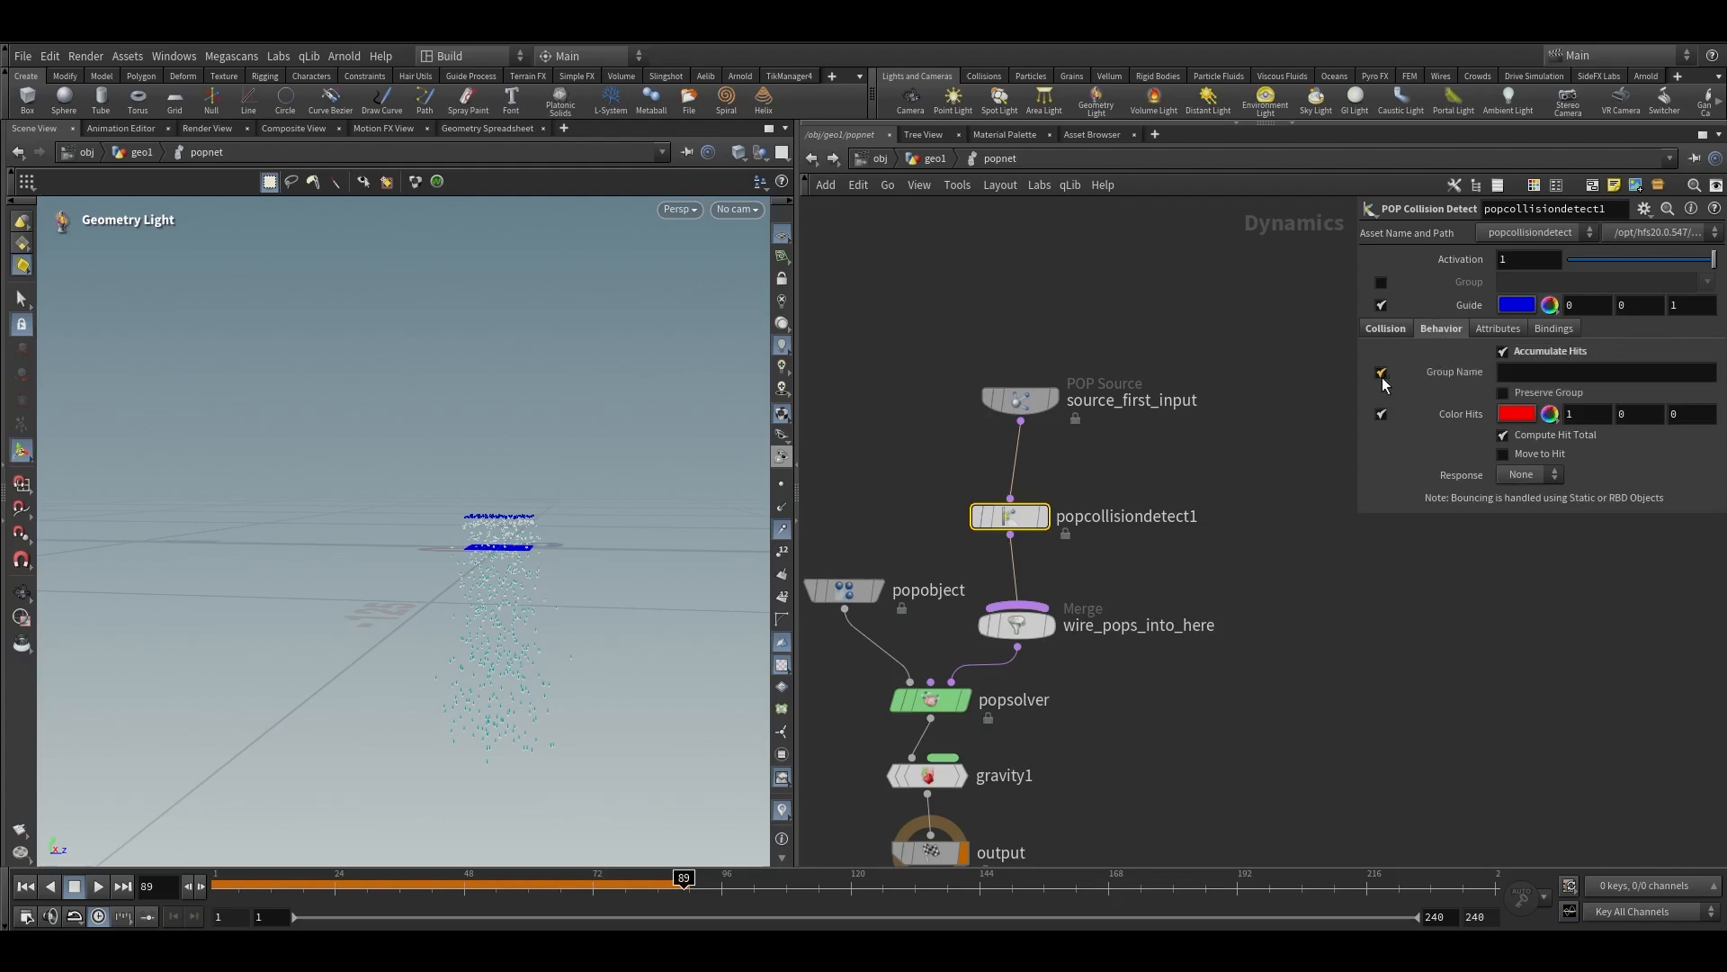
pyautogui.click(1506, 376)
pyautogui.press('Return')
pyautogui.click(1514, 476)
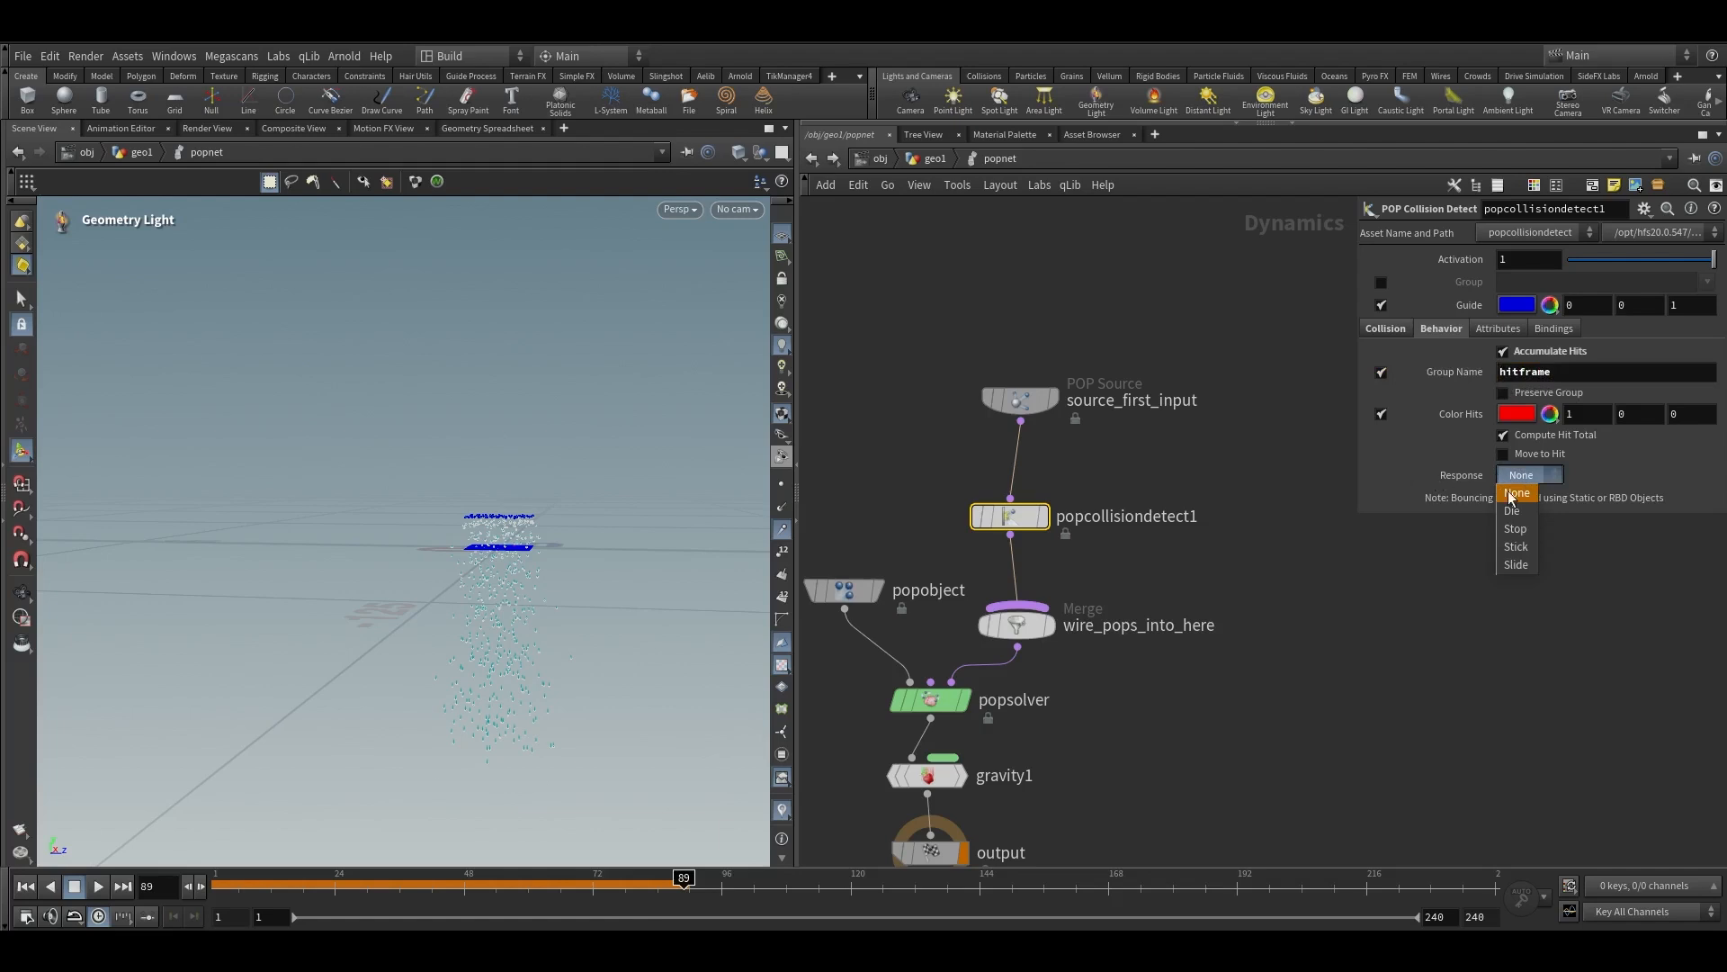
pyautogui.click(1526, 530)
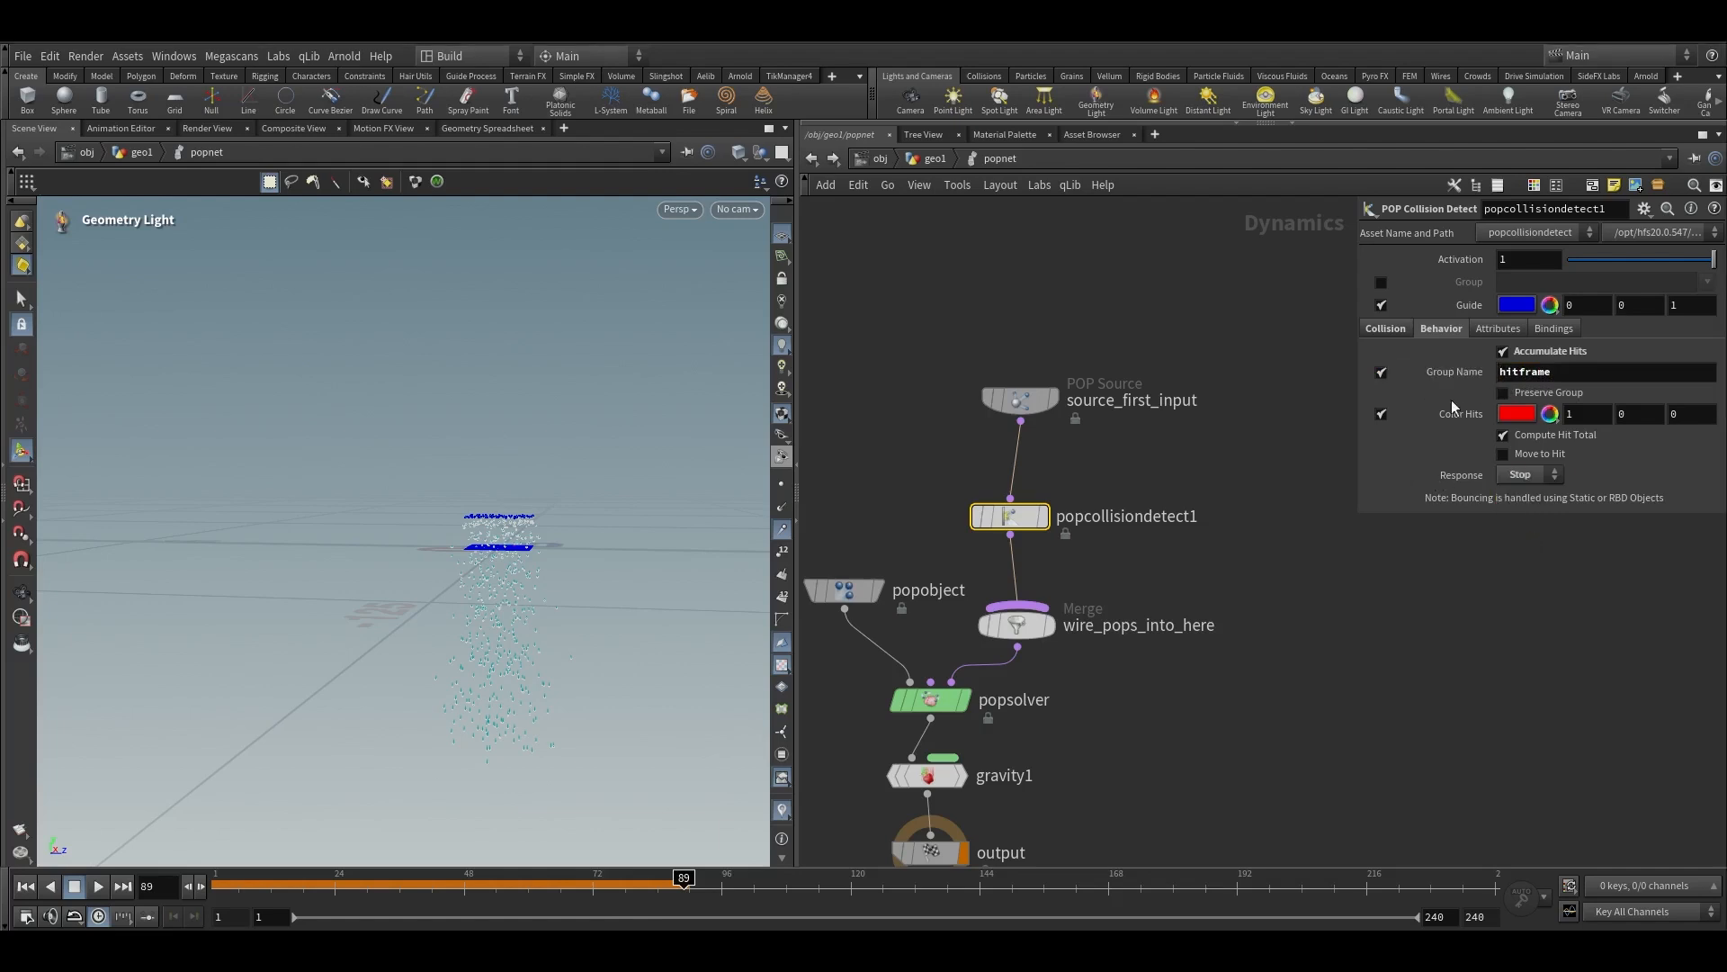
pyautogui.click(1520, 477)
pyautogui.click(1515, 546)
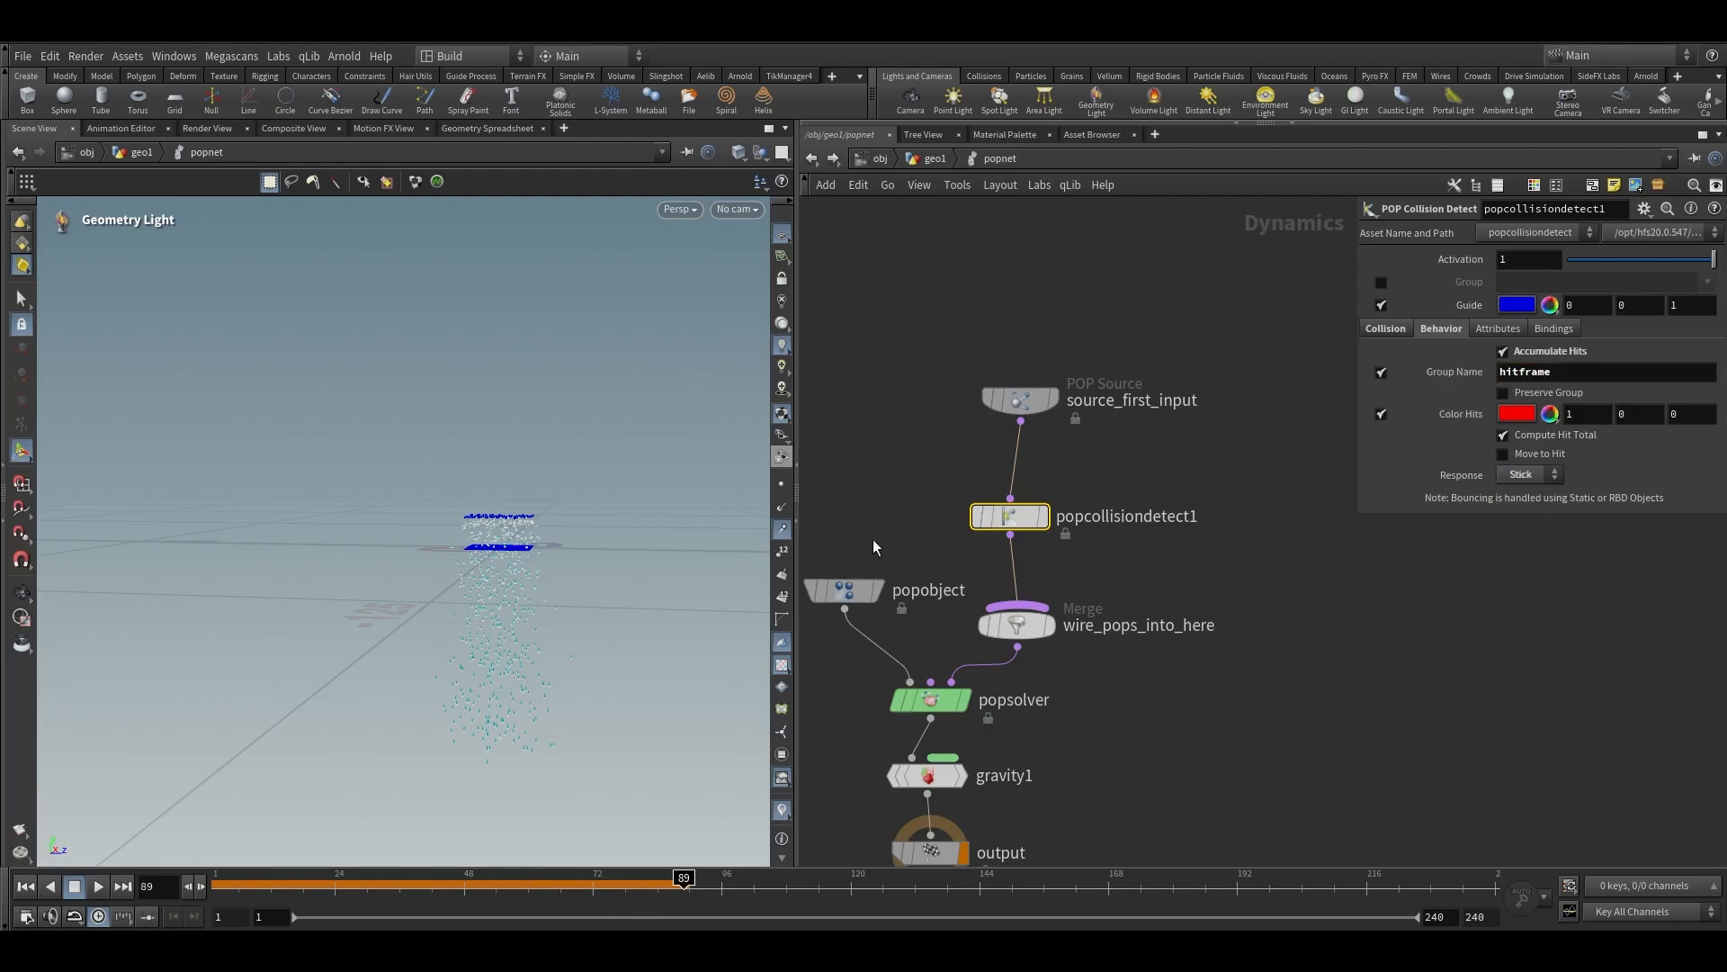
# Replay the simulation from the start and inspect the particles hitting the collision grid up close
pyautogui.hotkey('ctrl', 'Up')
pyautogui.click(96, 886)
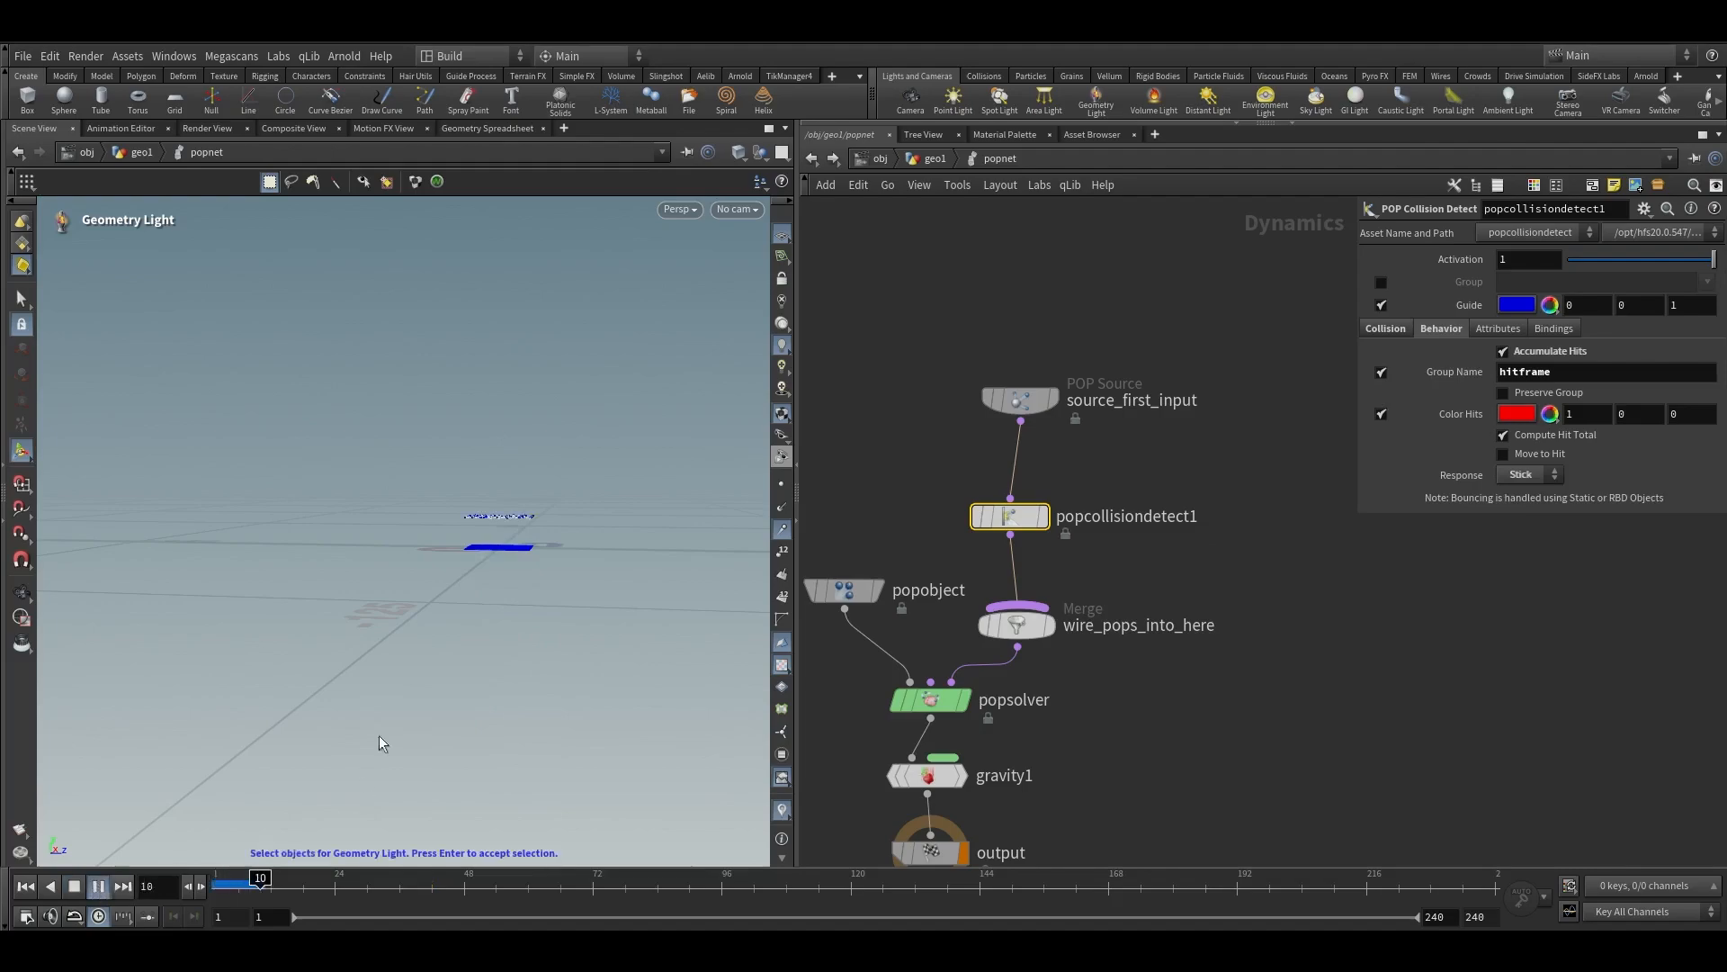
pyautogui.press('Escape')
pyautogui.scroll(3, 504, 558)
pyautogui.scroll(3, 513, 551)
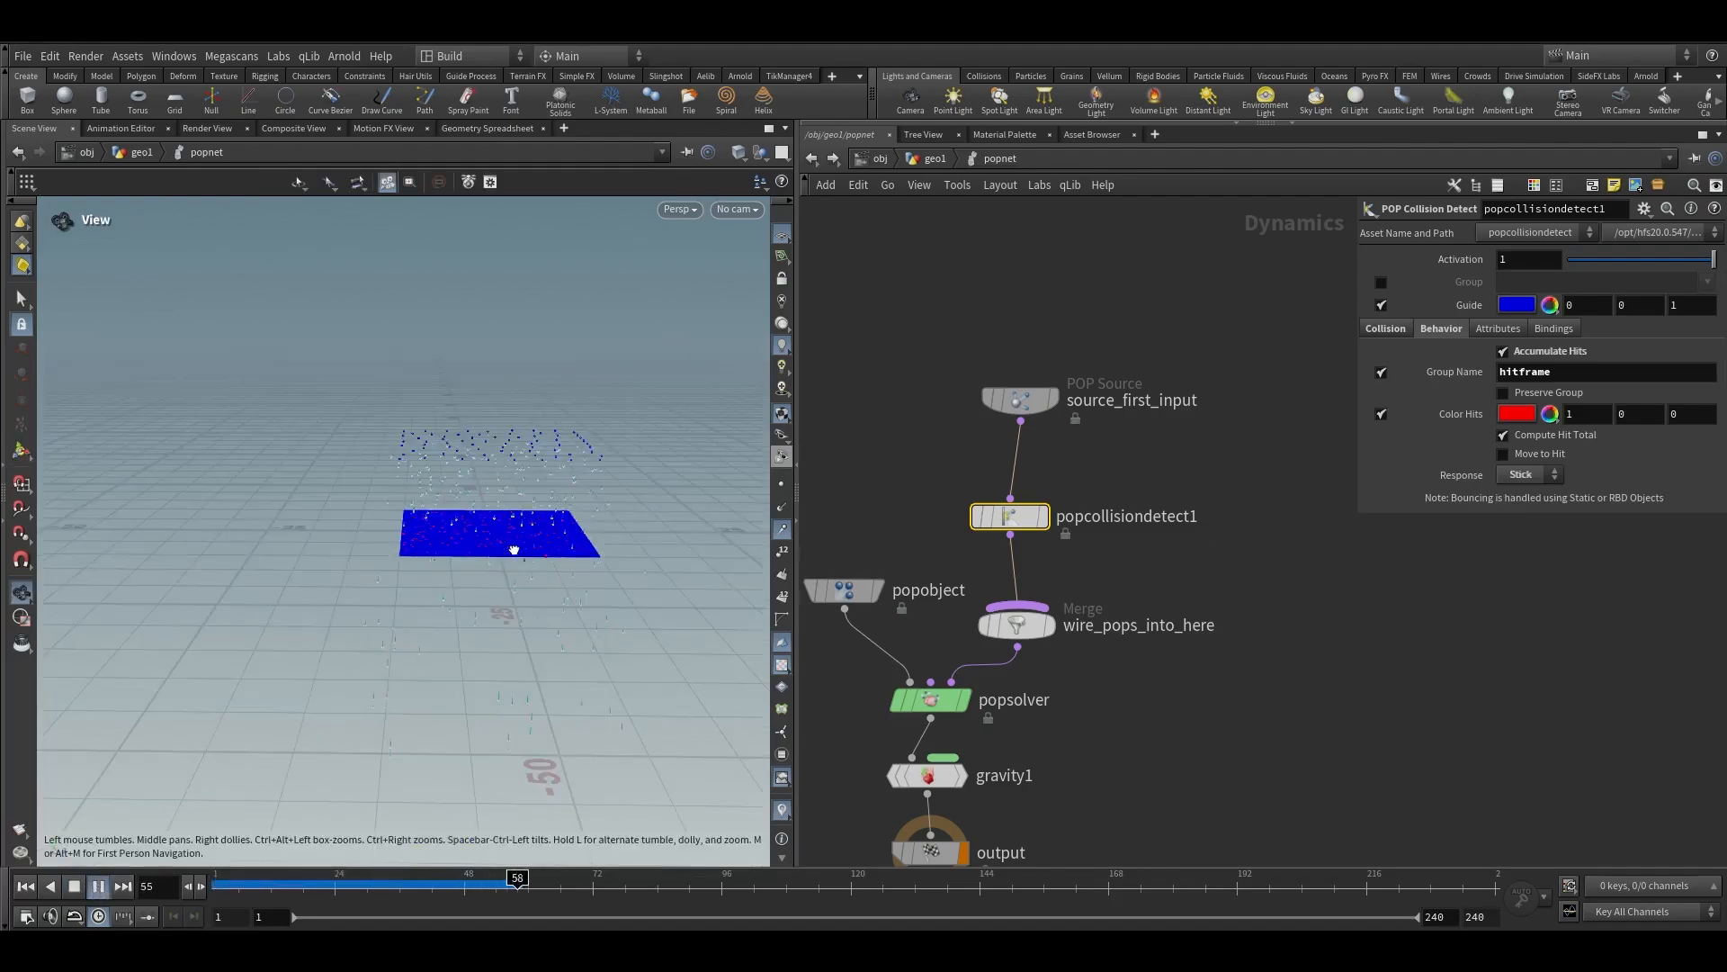
# Scrub back to frame 39 and examine the particles stuck at the collision plane, both inside popnet and at the geo1 level
pyautogui.moveTo(513, 552); pyautogui.dragTo(729, 390)
pyautogui.scroll(2, 523, 539)
pyautogui.moveTo(523, 540); pyautogui.dragTo(606, 505)
pyautogui.scroll(4, 683, 432)
pyautogui.press('Return')
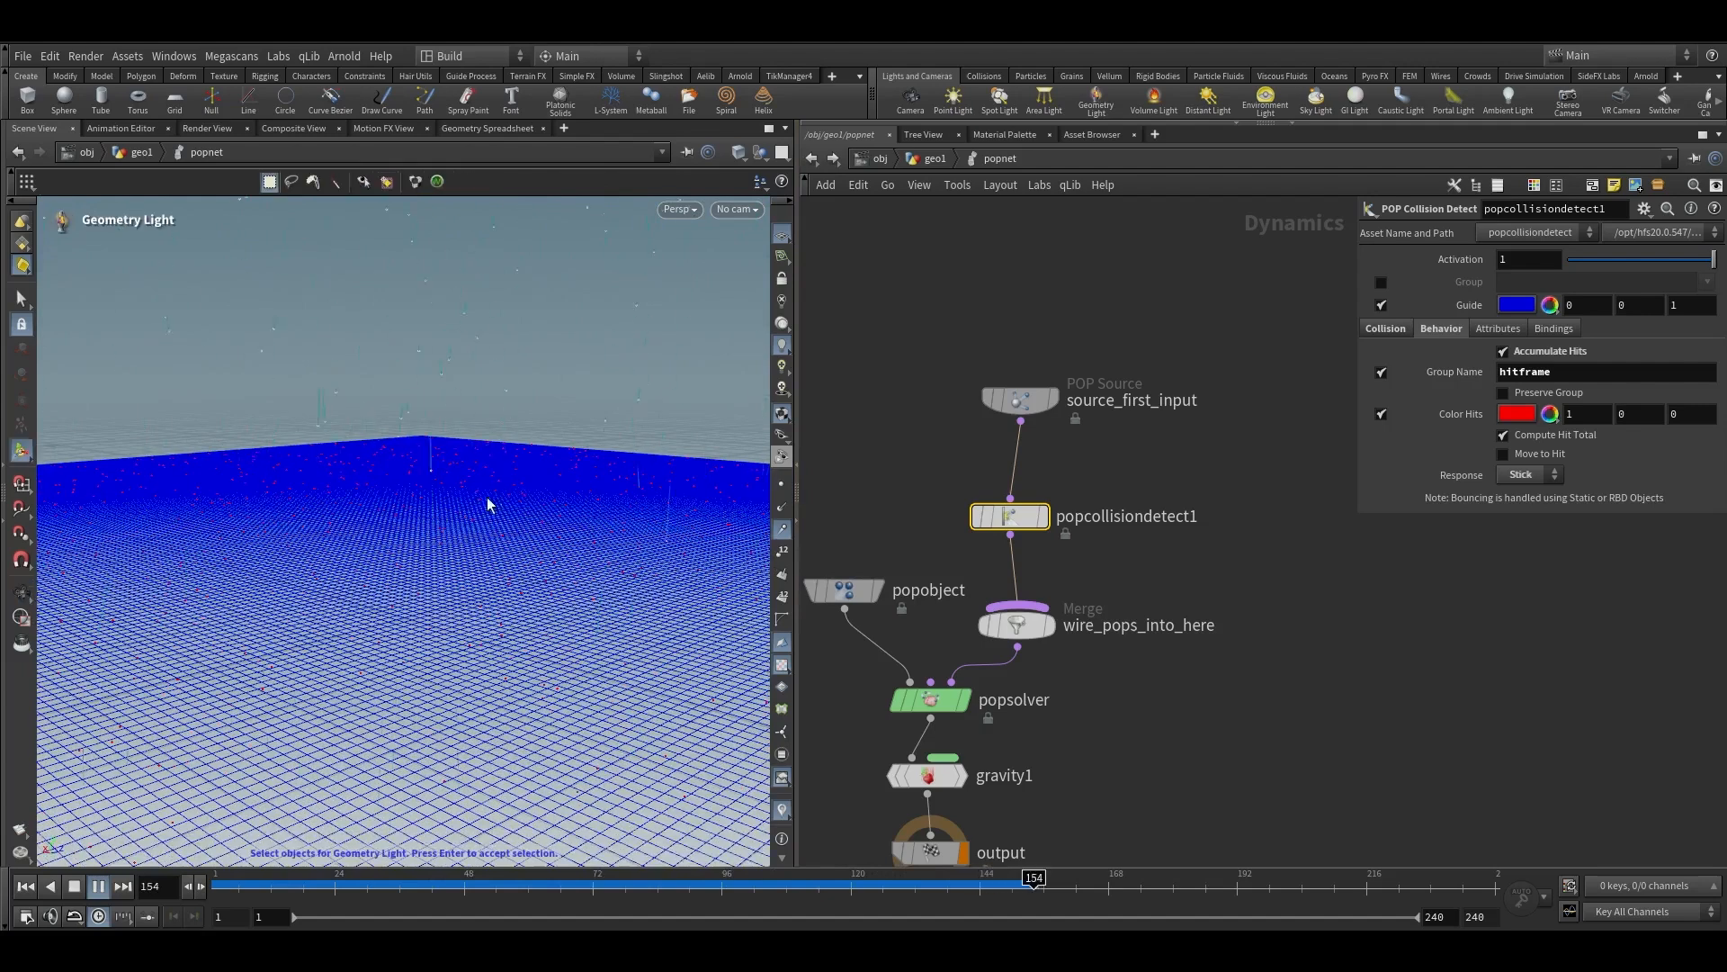
pyautogui.click(442, 879)
pyautogui.moveTo(442, 879); pyautogui.dragTo(415, 878)
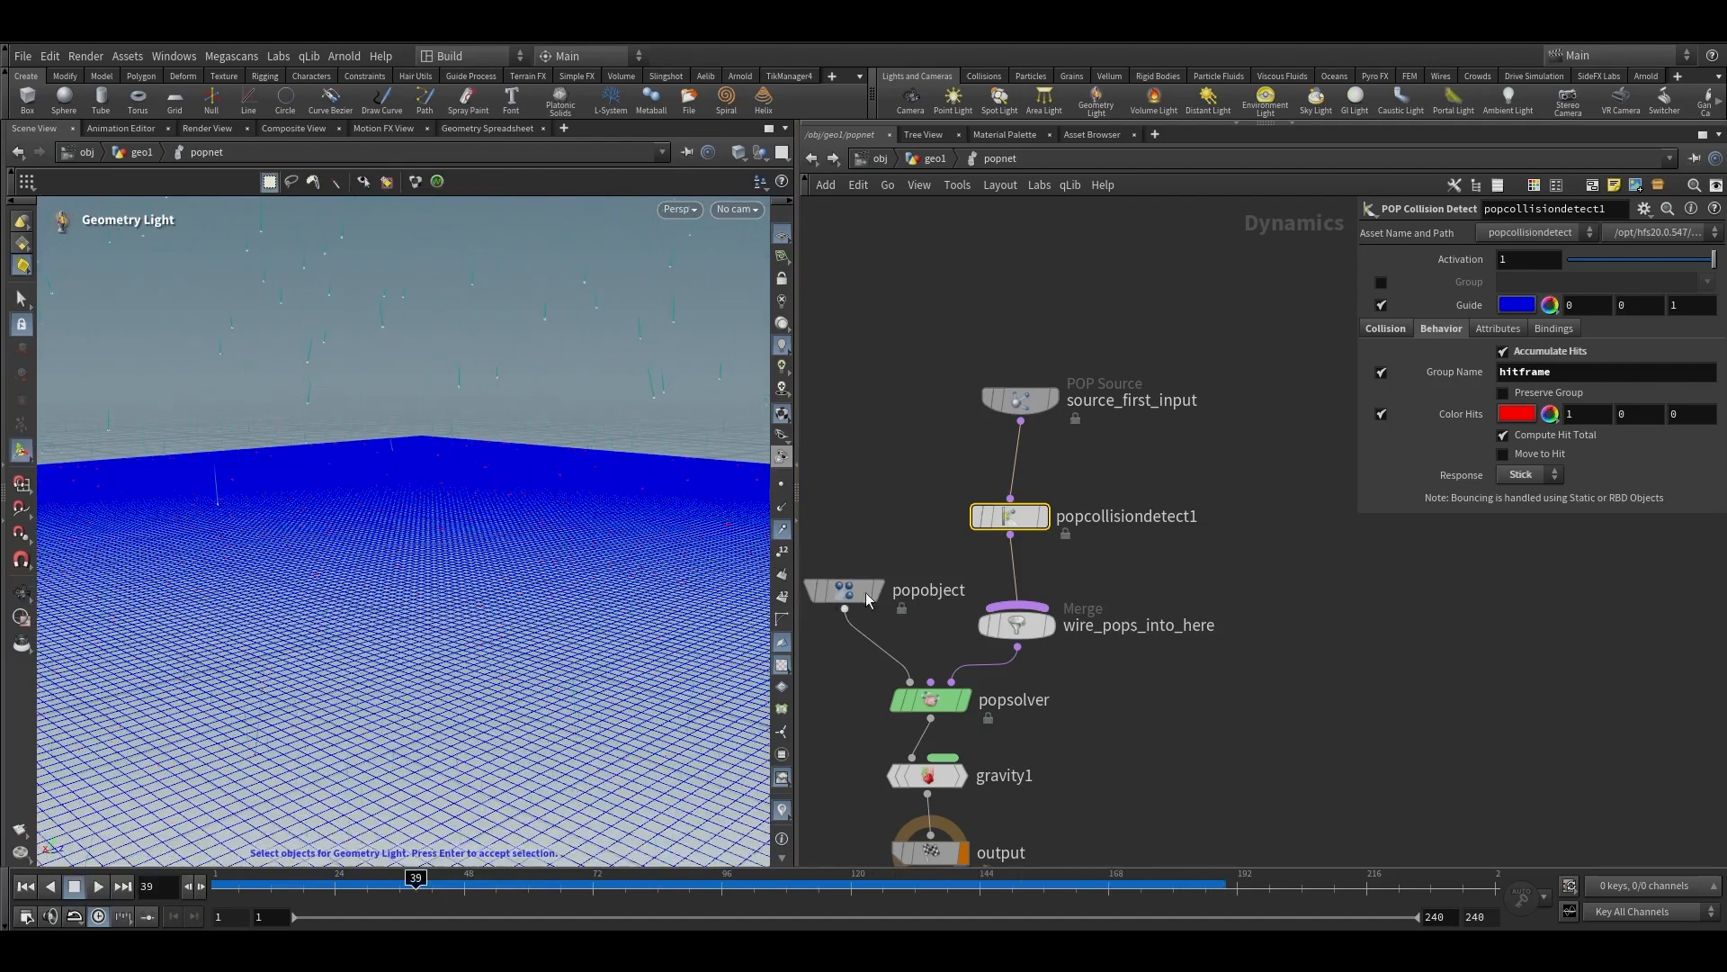
pyautogui.press('u')
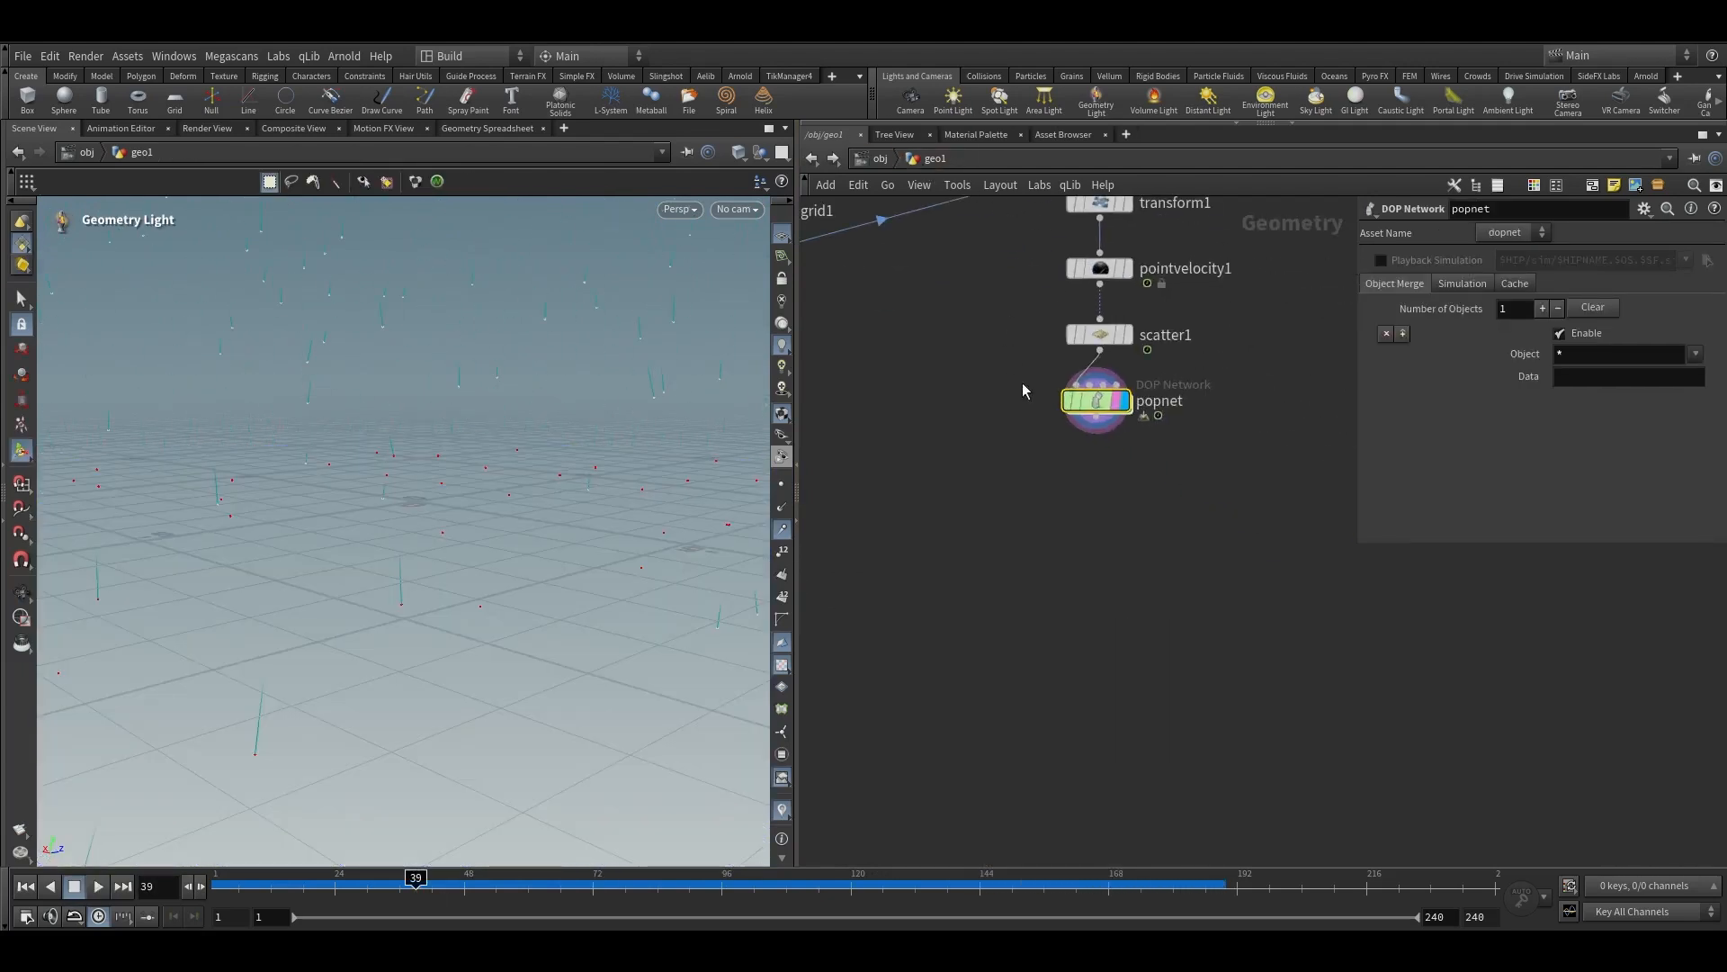
pyautogui.press('Escape')
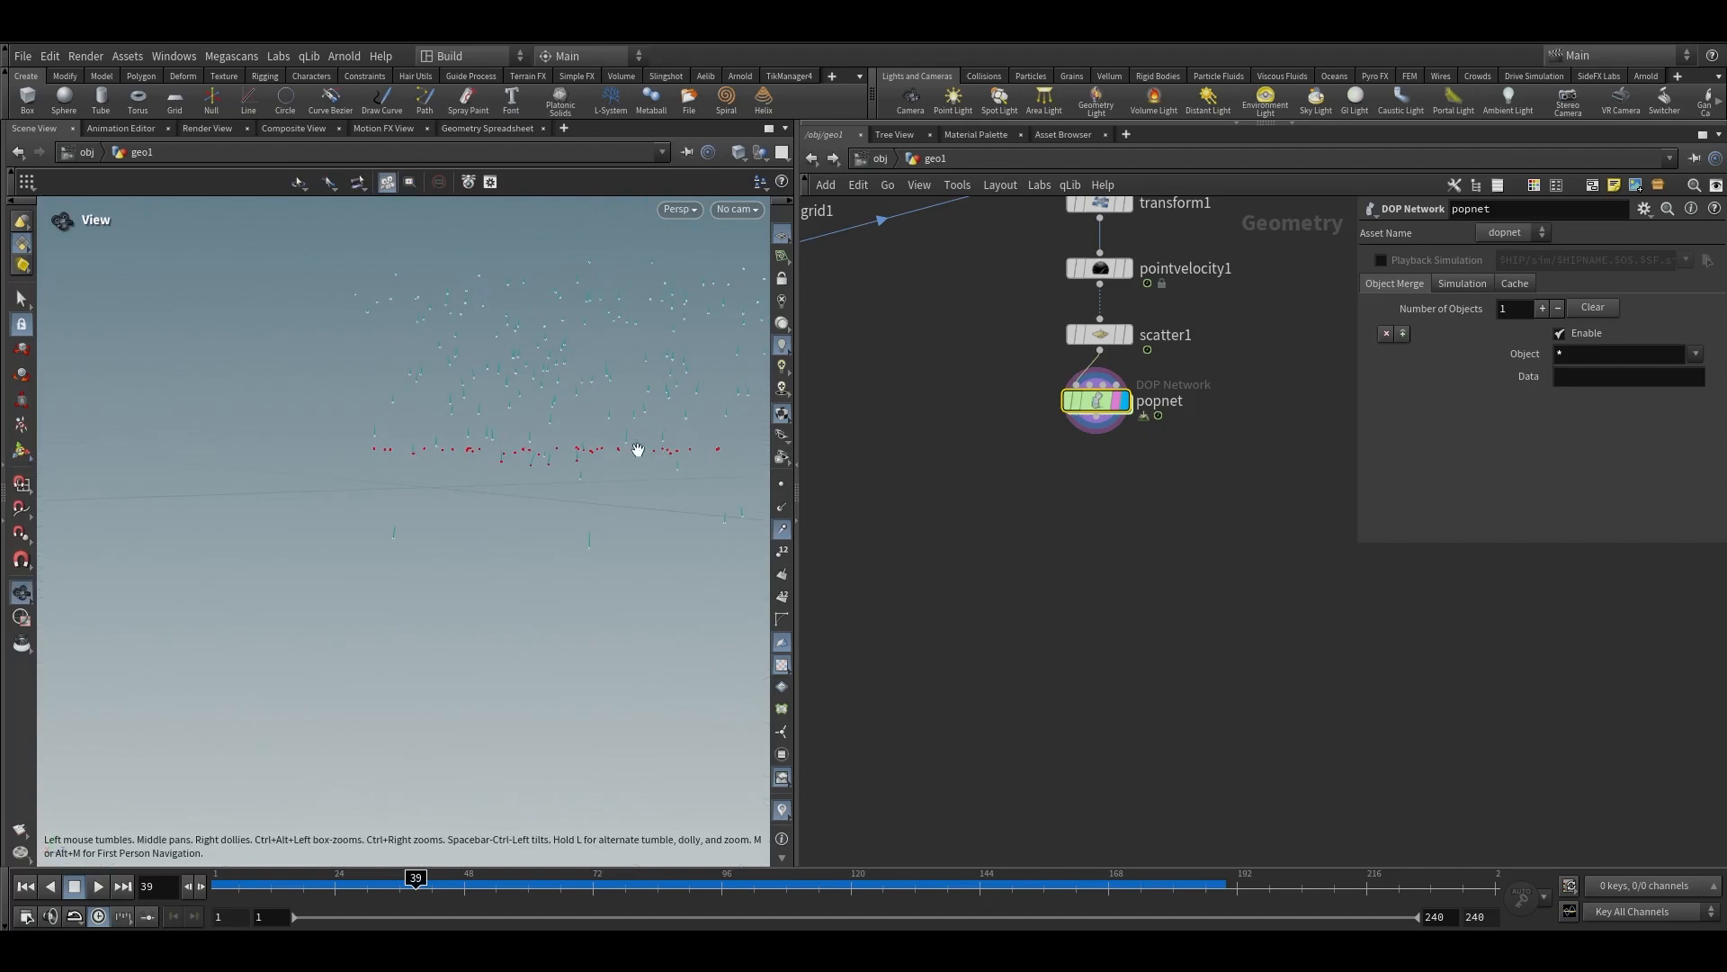
pyautogui.moveTo(639, 450); pyautogui.dragTo(602, 478)
pyautogui.press('q')
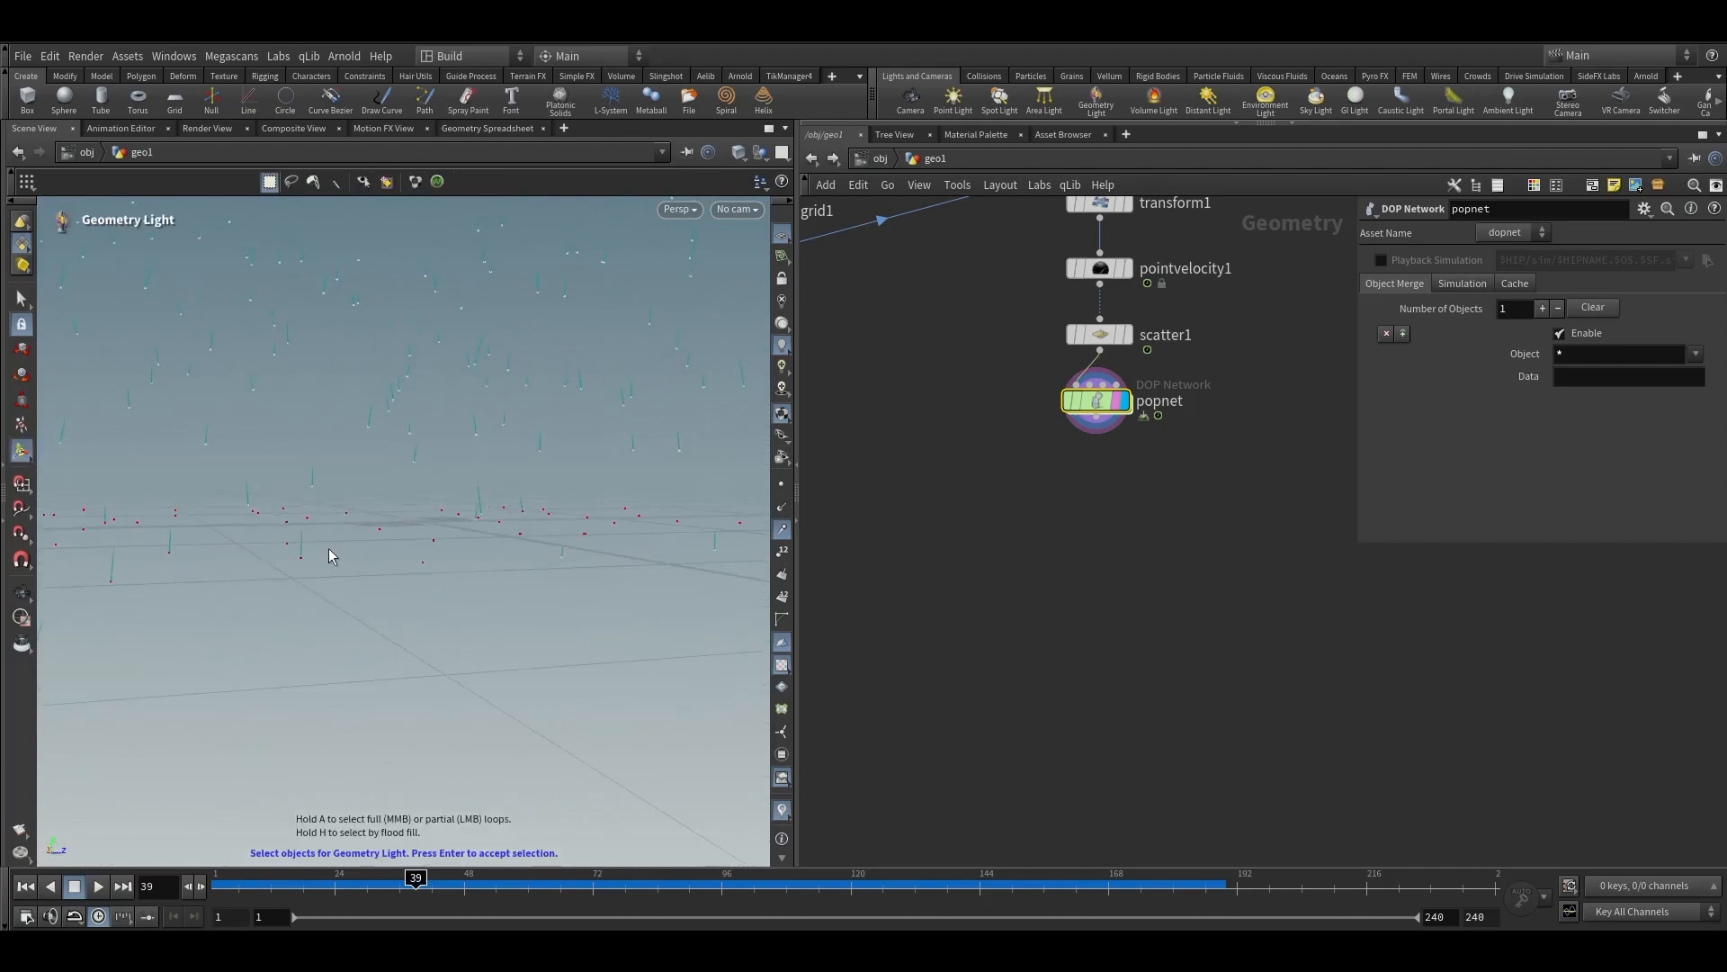
pyautogui.doubleClick(1096, 400)
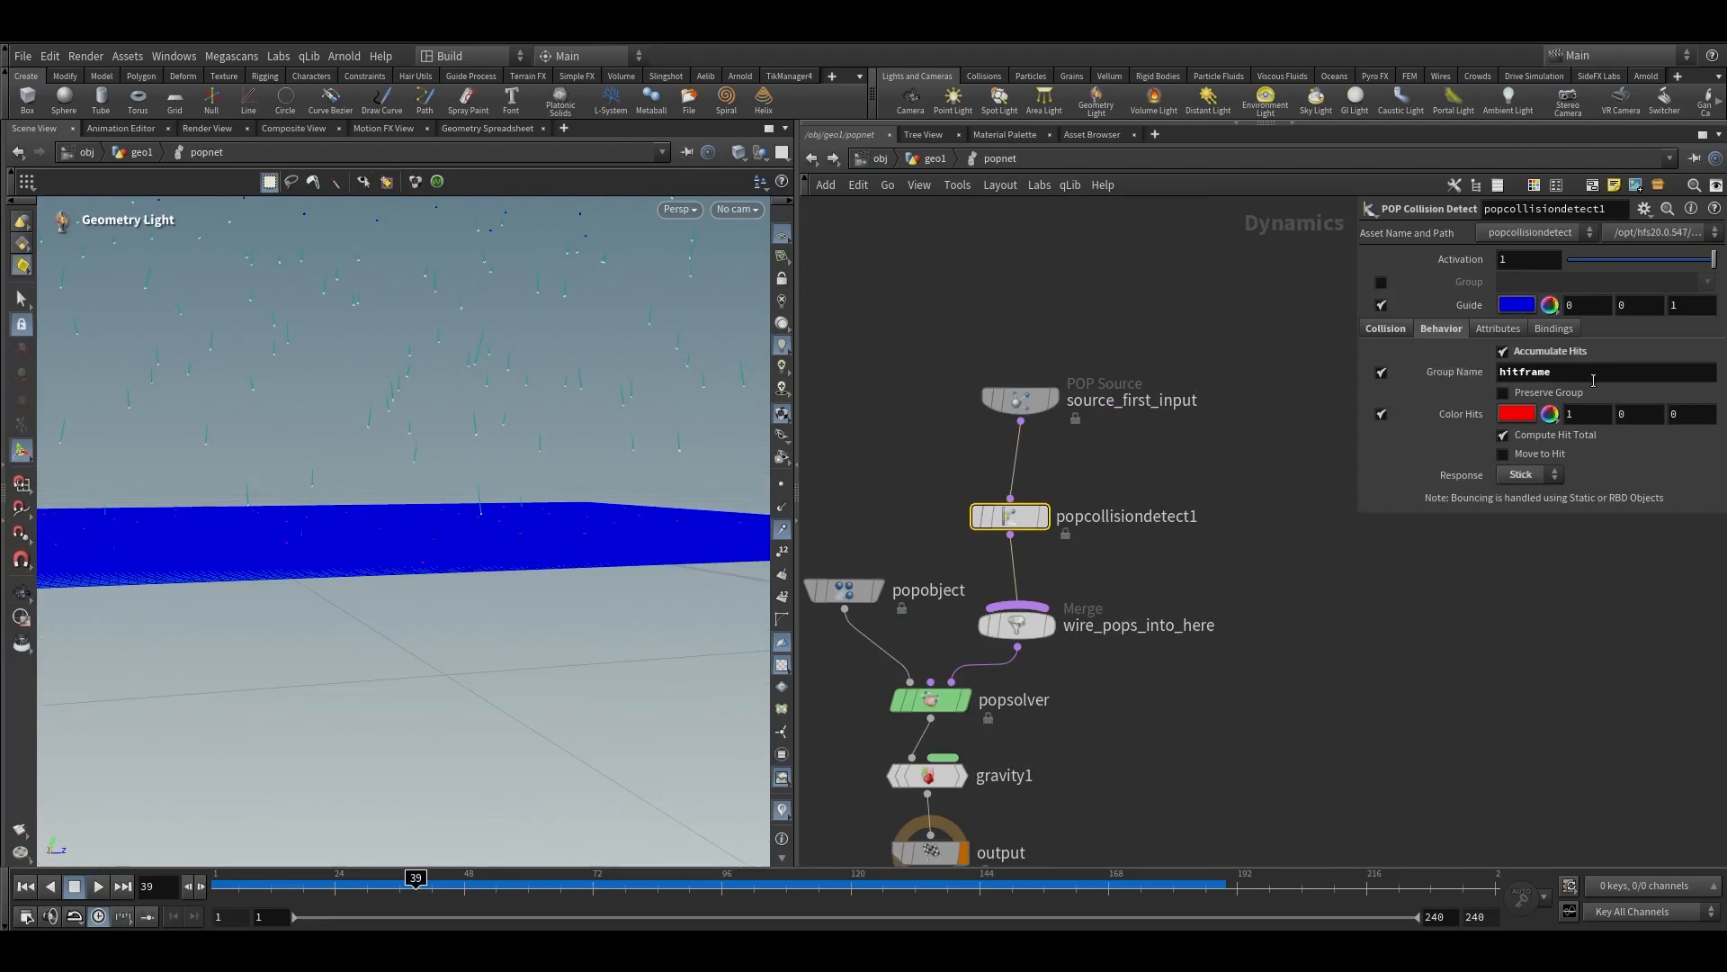
# Return to the geo1 network, connect a Blast node below popnet and display its output
pyautogui.click(935, 158)
pyautogui.press('Tab')
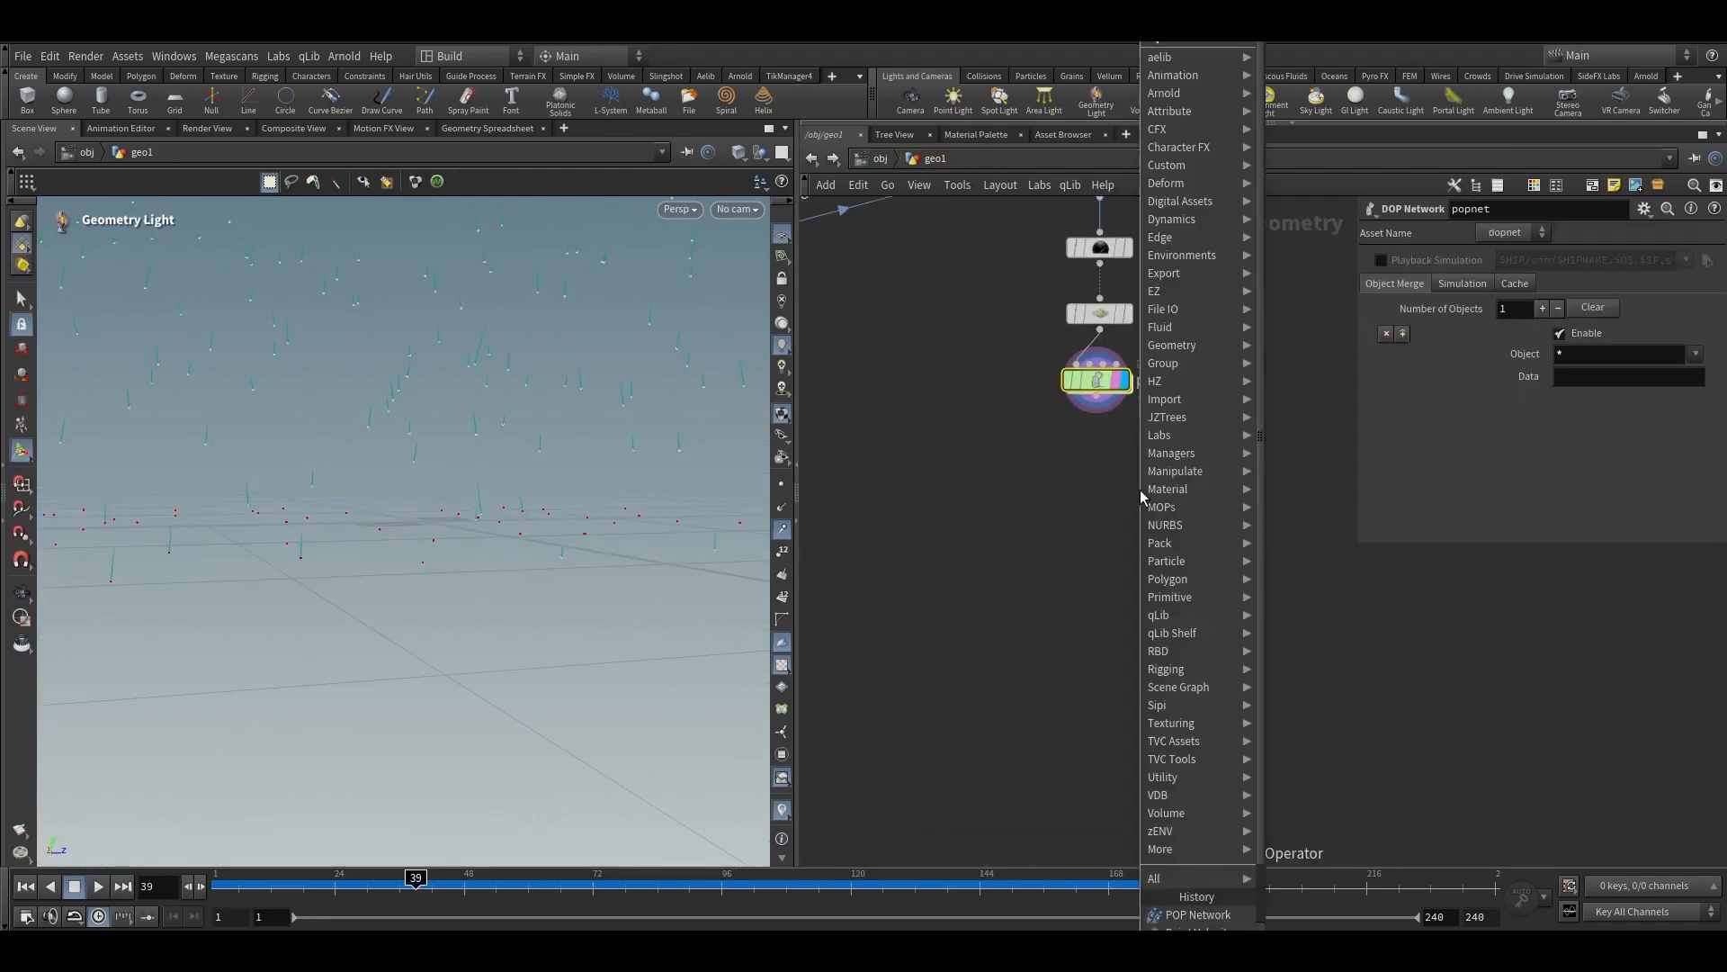
pyautogui.write('bla')
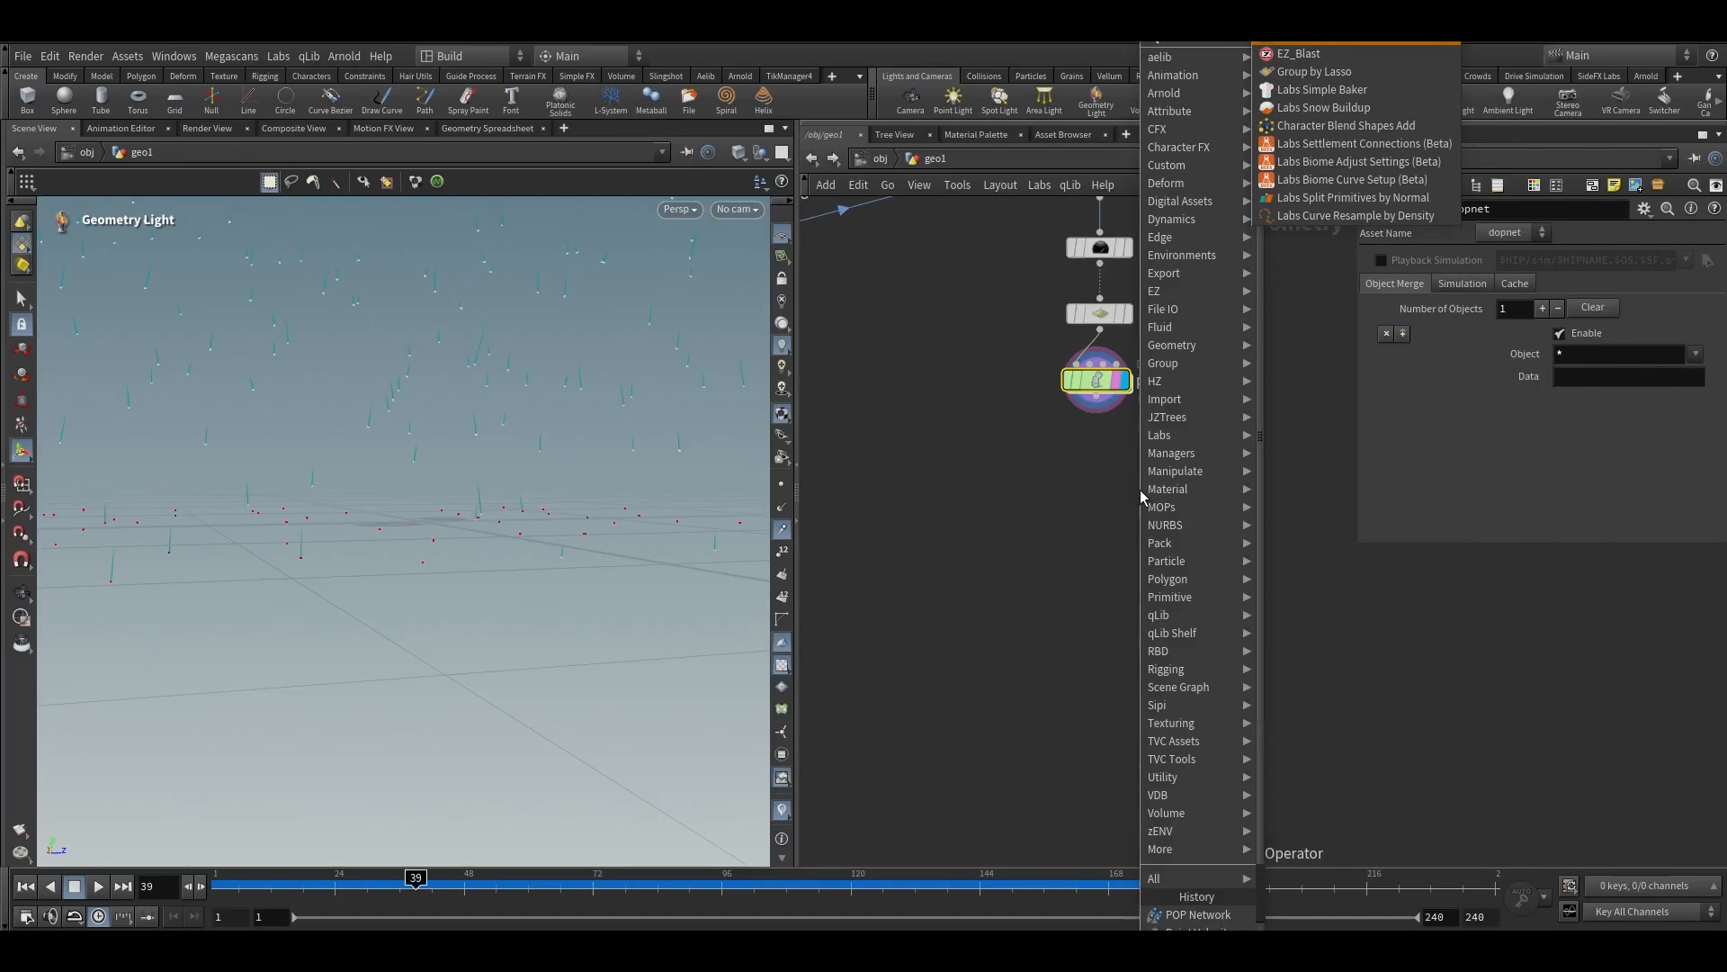
pyautogui.press('Return')
pyautogui.click(1104, 428)
pyautogui.moveTo(1098, 430); pyautogui.dragTo(1095, 496)
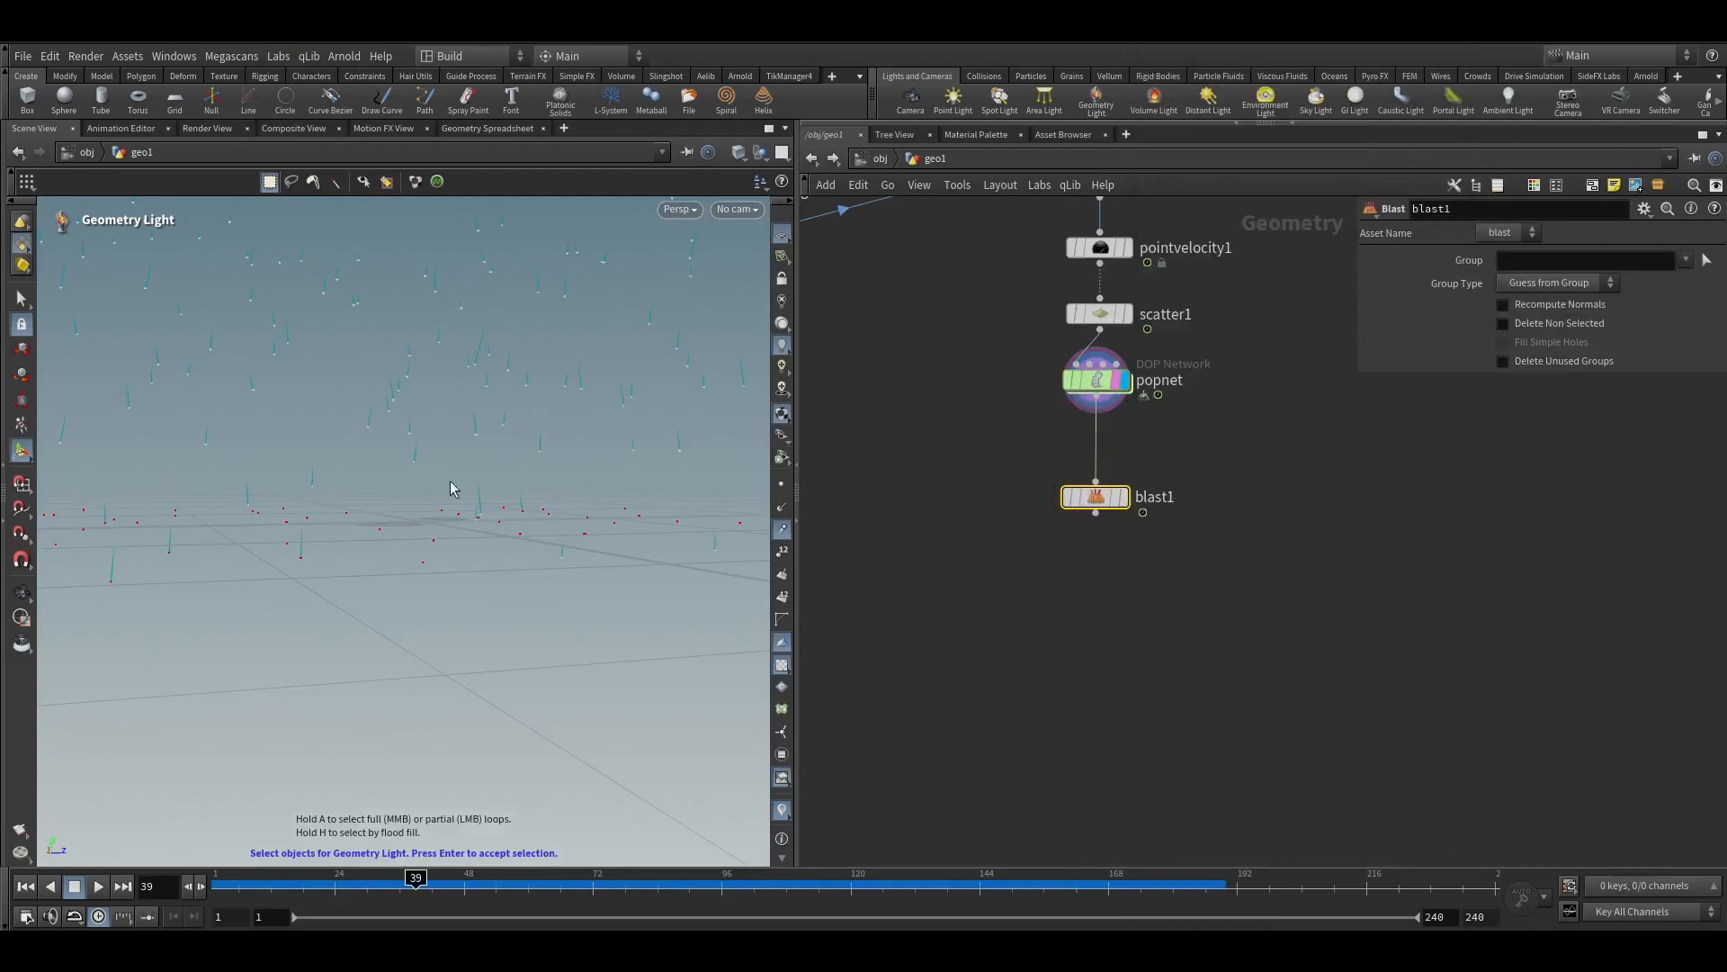
pyautogui.click(1121, 496)
pyautogui.moveTo(1099, 503)
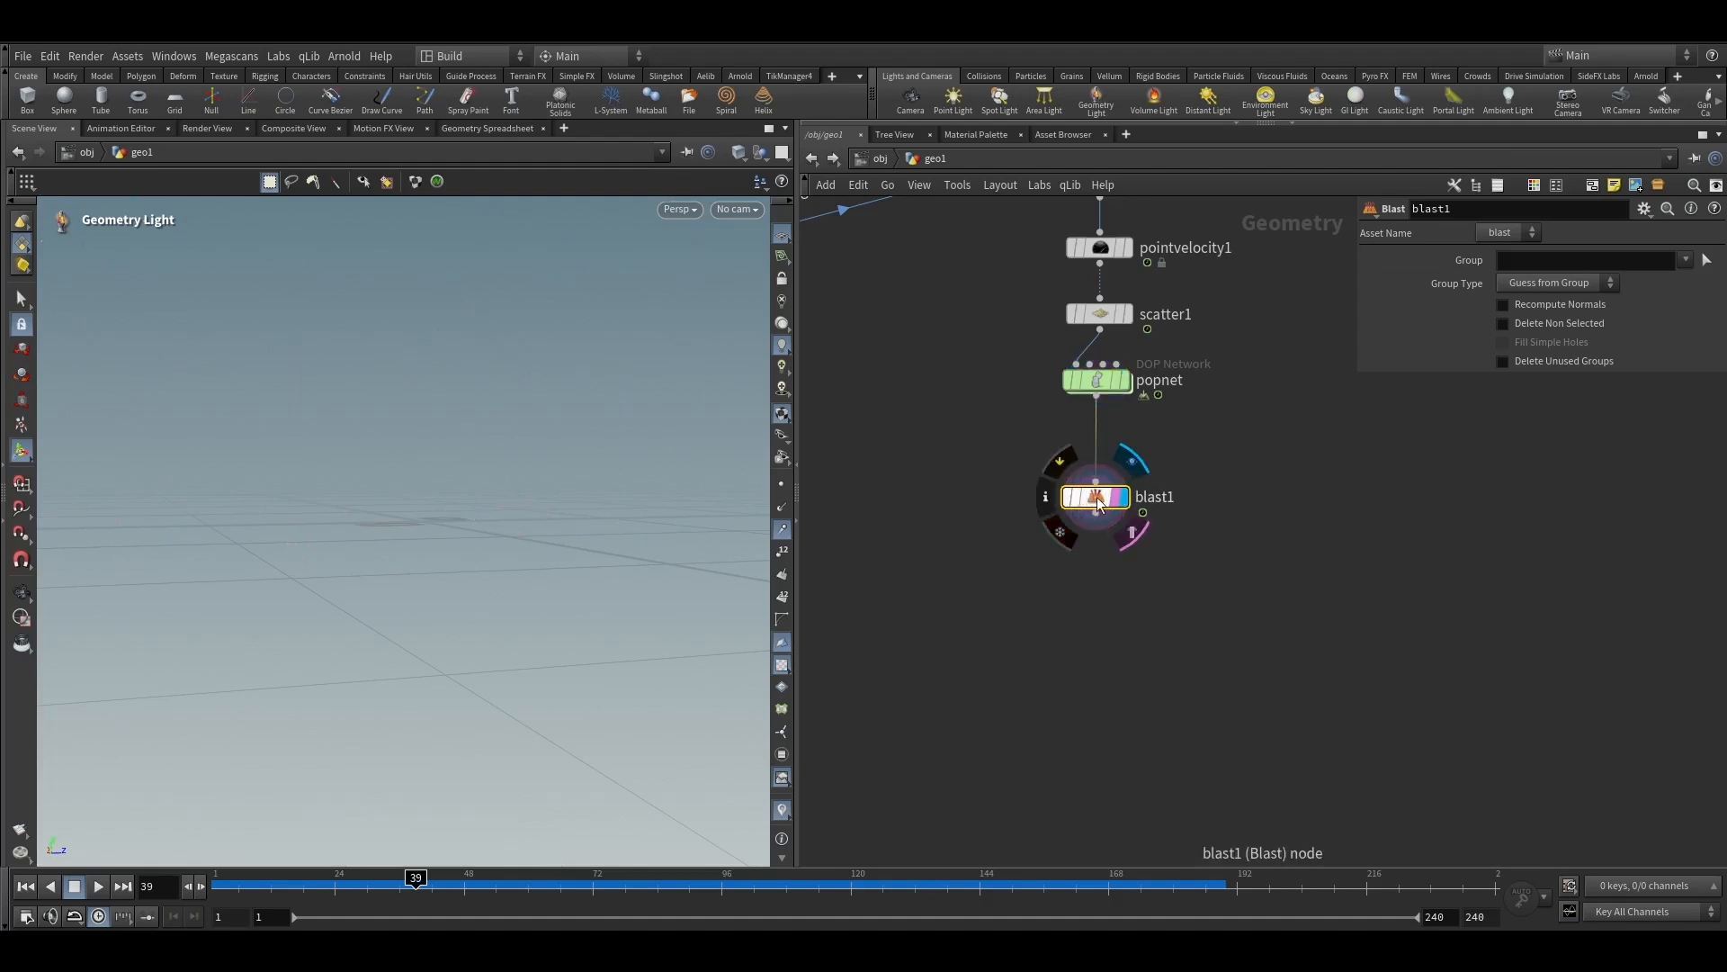
# Set the Blast group to hitframe with Delete Non Selected enabled, and check the isolated particles across the timeline
pyautogui.click(1685, 260)
pyautogui.click(1632, 284)
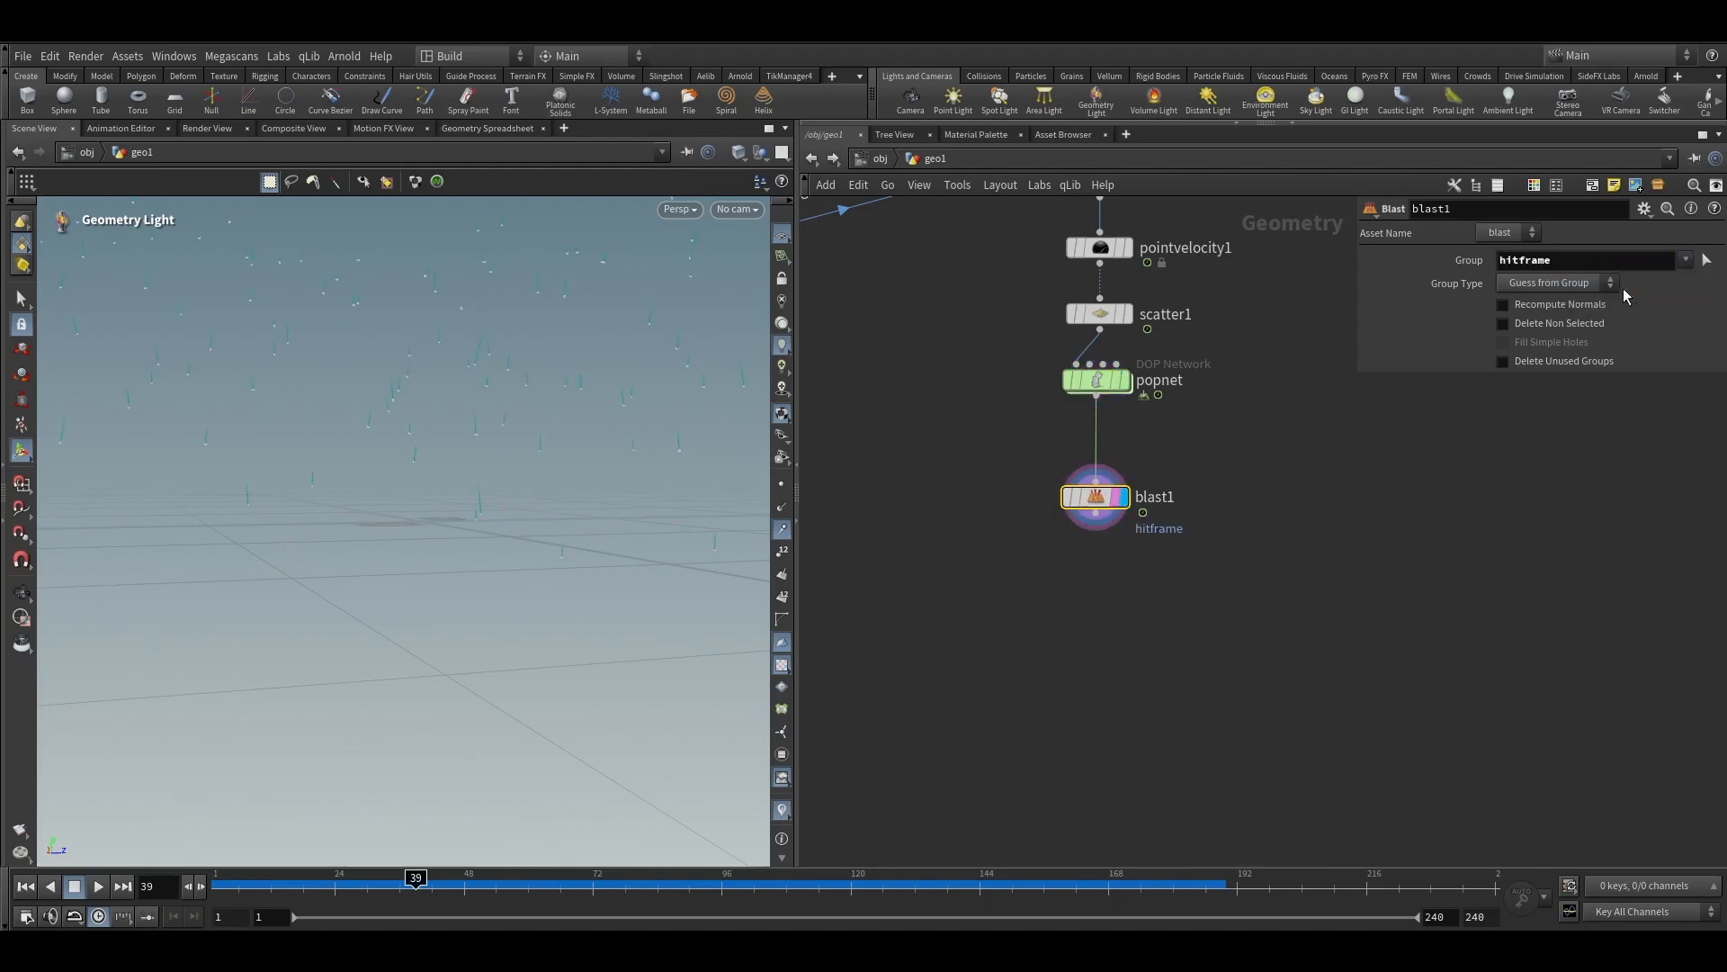
pyautogui.moveTo(526, 877); pyautogui.dragTo(684, 852)
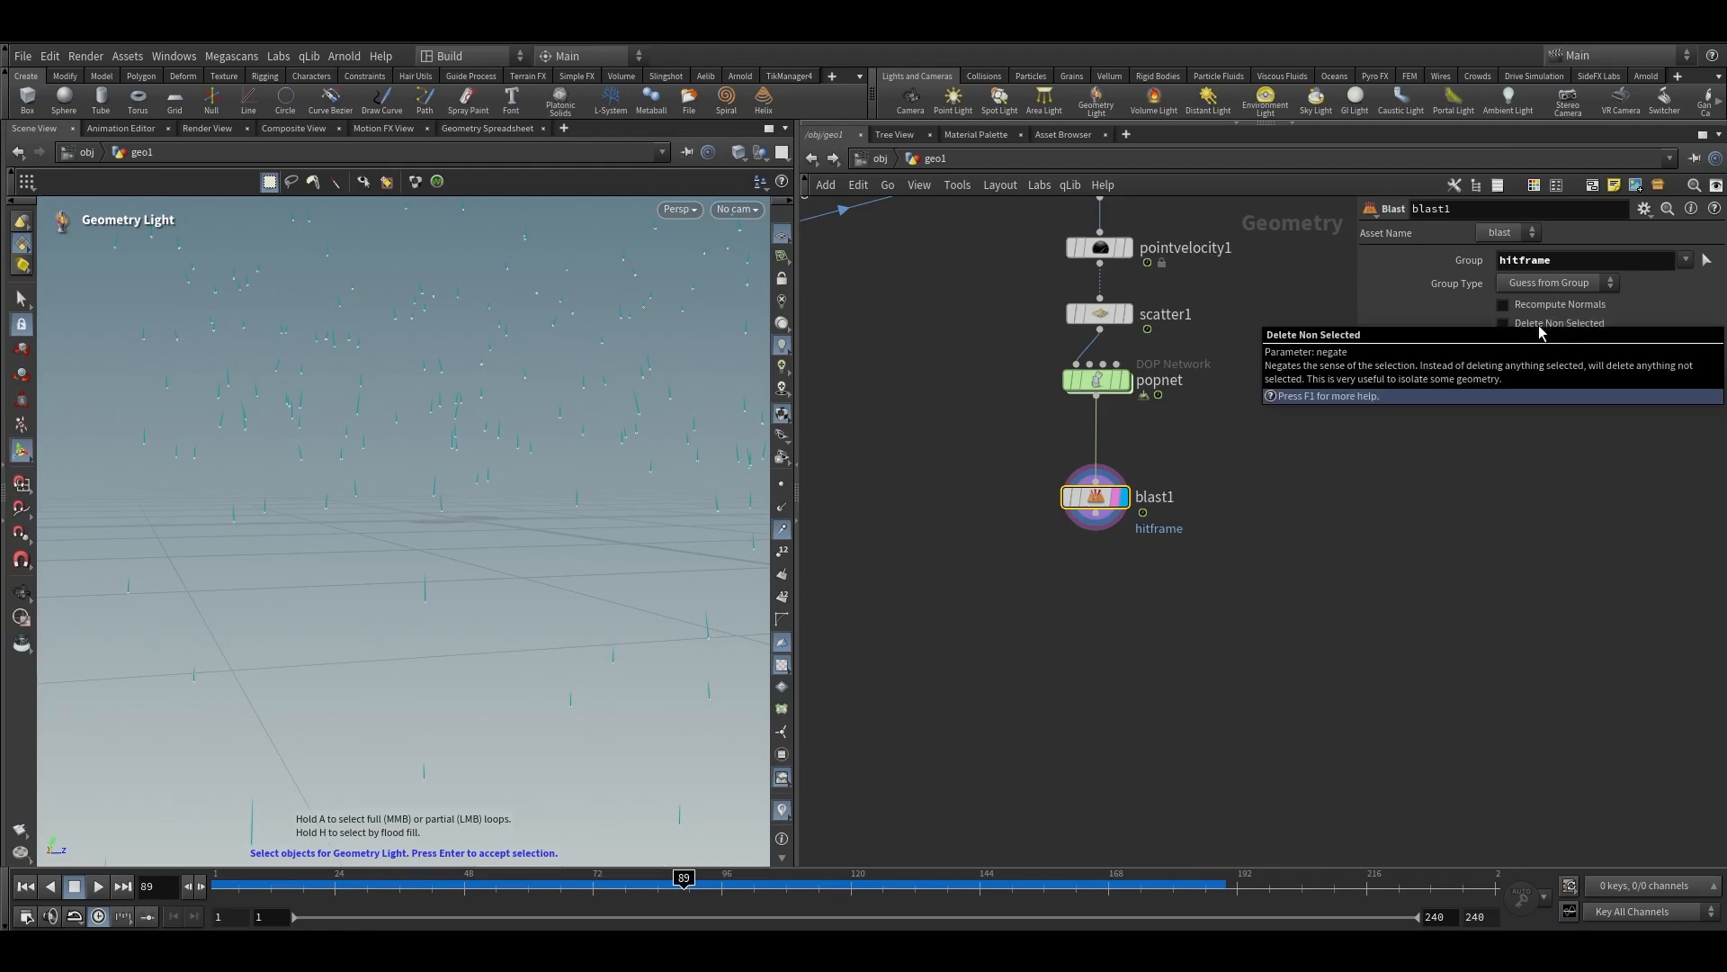
pyautogui.click(1502, 323)
pyautogui.moveTo(347, 878); pyautogui.dragTo(722, 877)
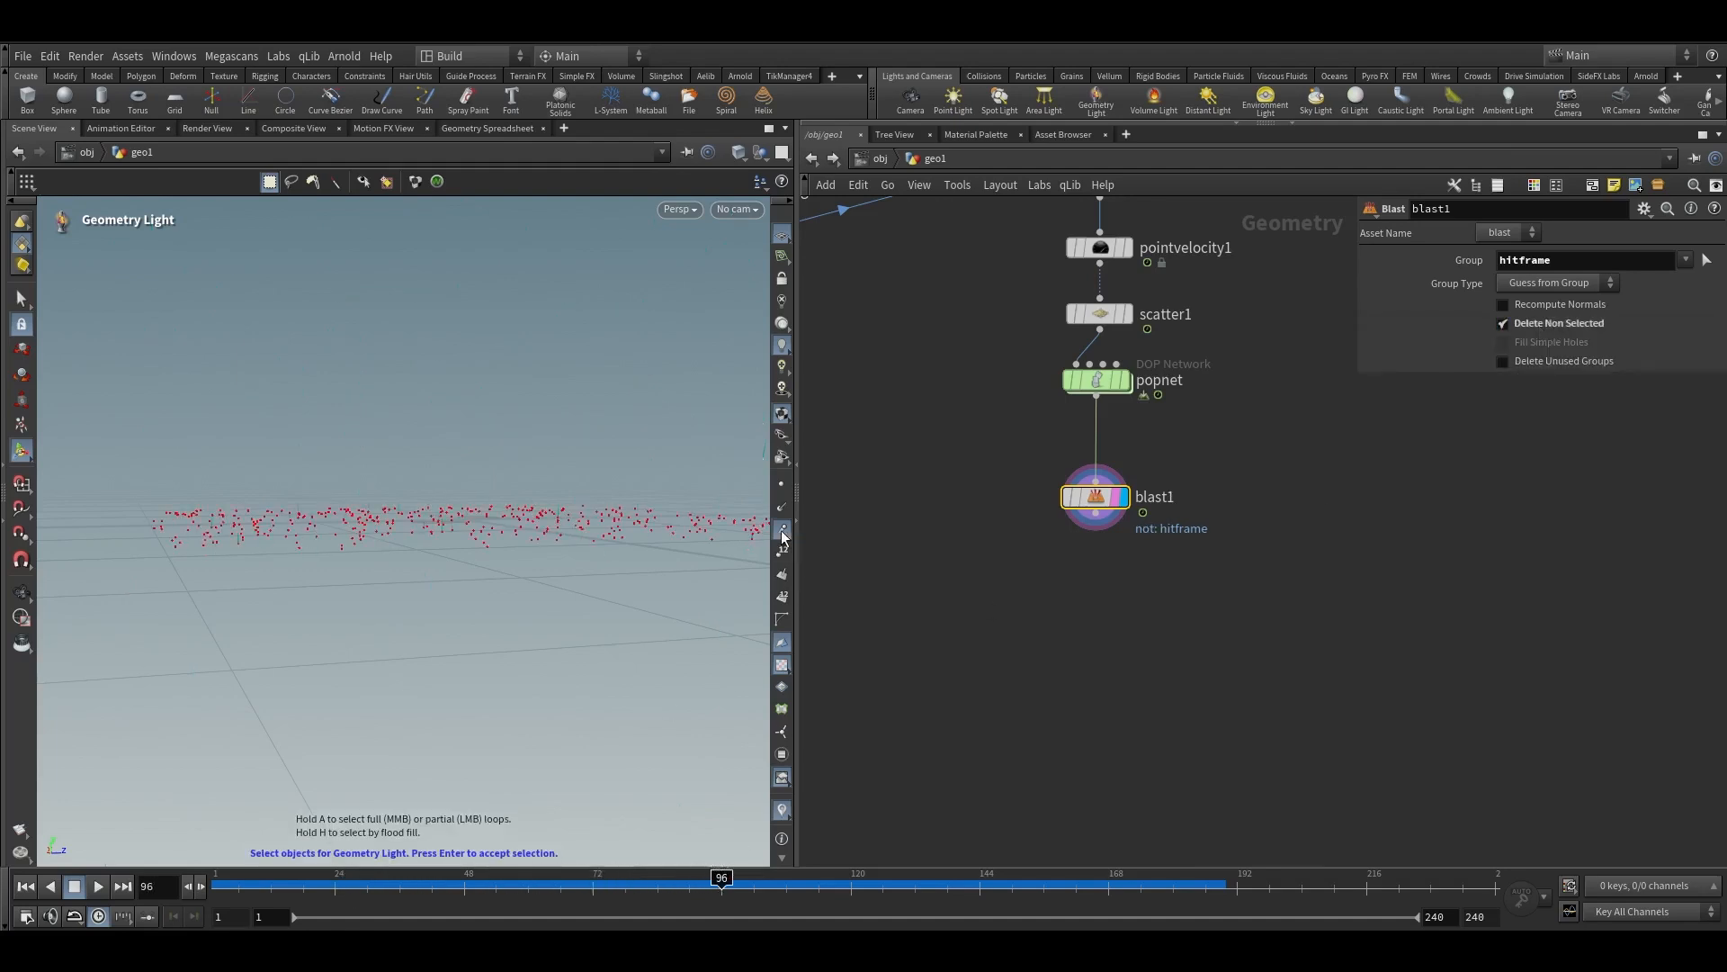
pyautogui.moveTo(532, 877); pyautogui.dragTo(1162, 855)
pyautogui.keyDown('alt'); pyautogui.moveTo(509, 579); pyautogui.dragTo(381, 790, button='right'); pyautogui.keyUp('alt')
pyautogui.keyDown('alt'); pyautogui.moveTo(382, 790); pyautogui.dragTo(270, 810); pyautogui.keyUp('alt')
pyautogui.scroll(-3, 1149, 628)
# Automatically lay out the node chain from transform1 to blast1
pyautogui.moveTo(1148, 630); pyautogui.dragTo(1177, 639, button='middle')
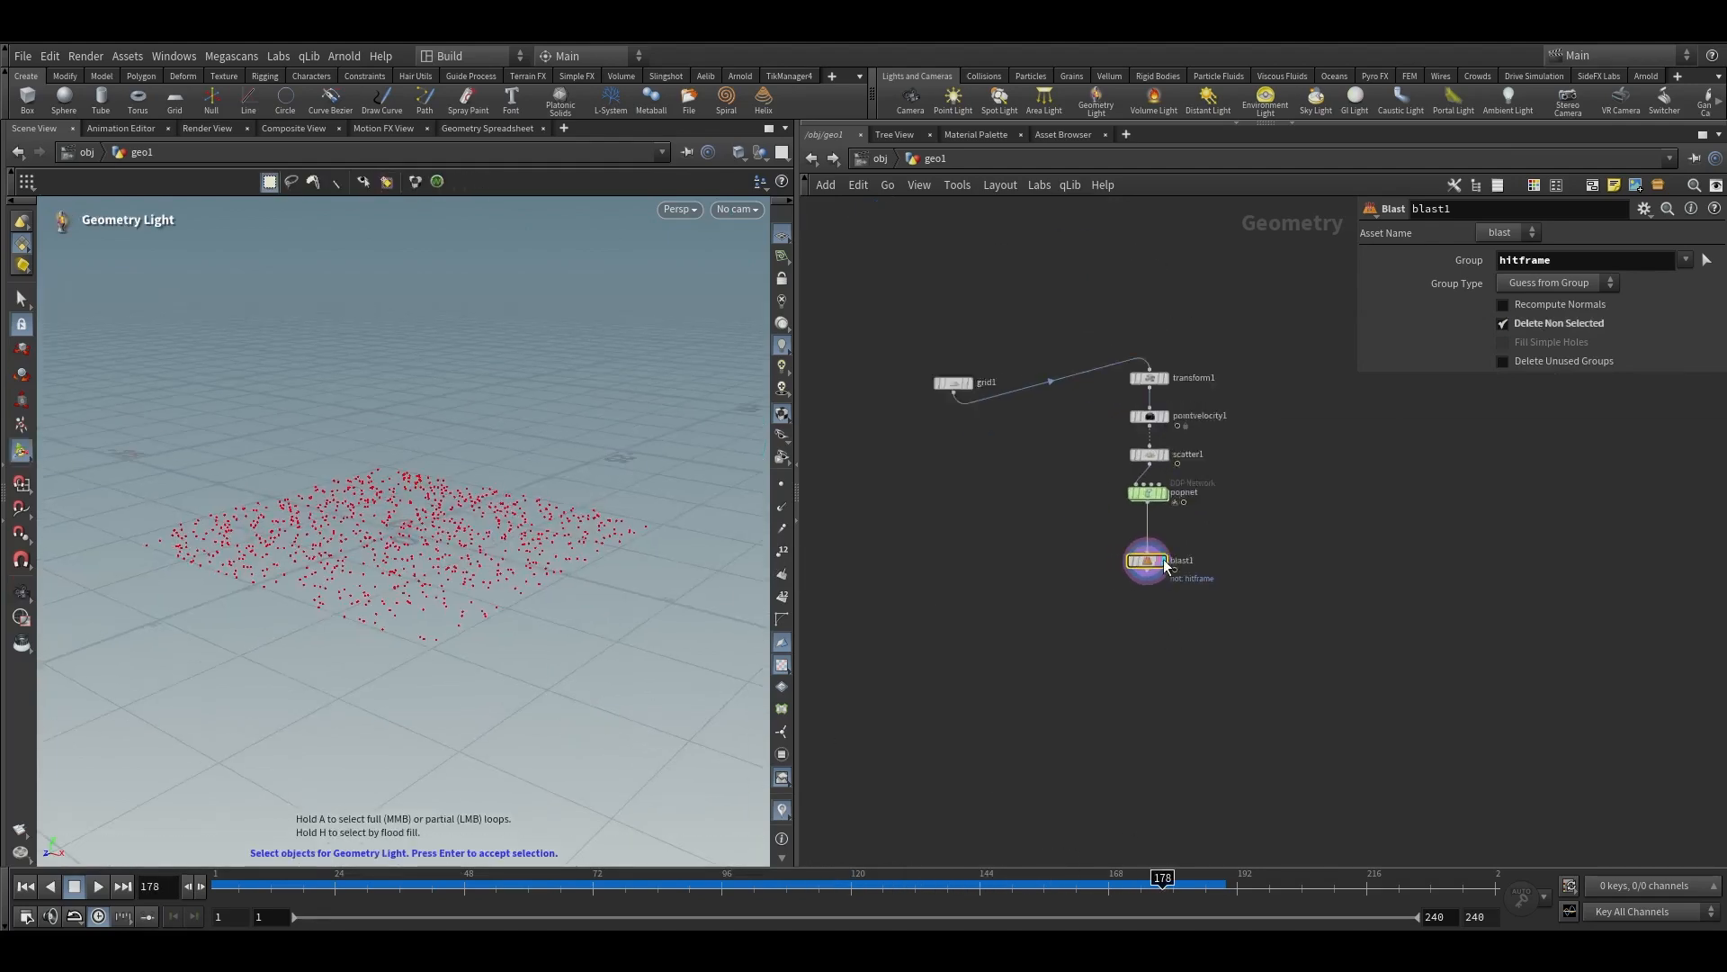
pyautogui.scroll(1, 1163, 559)
pyautogui.moveTo(1193, 632); pyautogui.dragTo(1147, 330)
pyautogui.press('l')
pyautogui.click(1143, 538)
pyautogui.scroll(1, 1131, 542)
pyautogui.press('Escape')
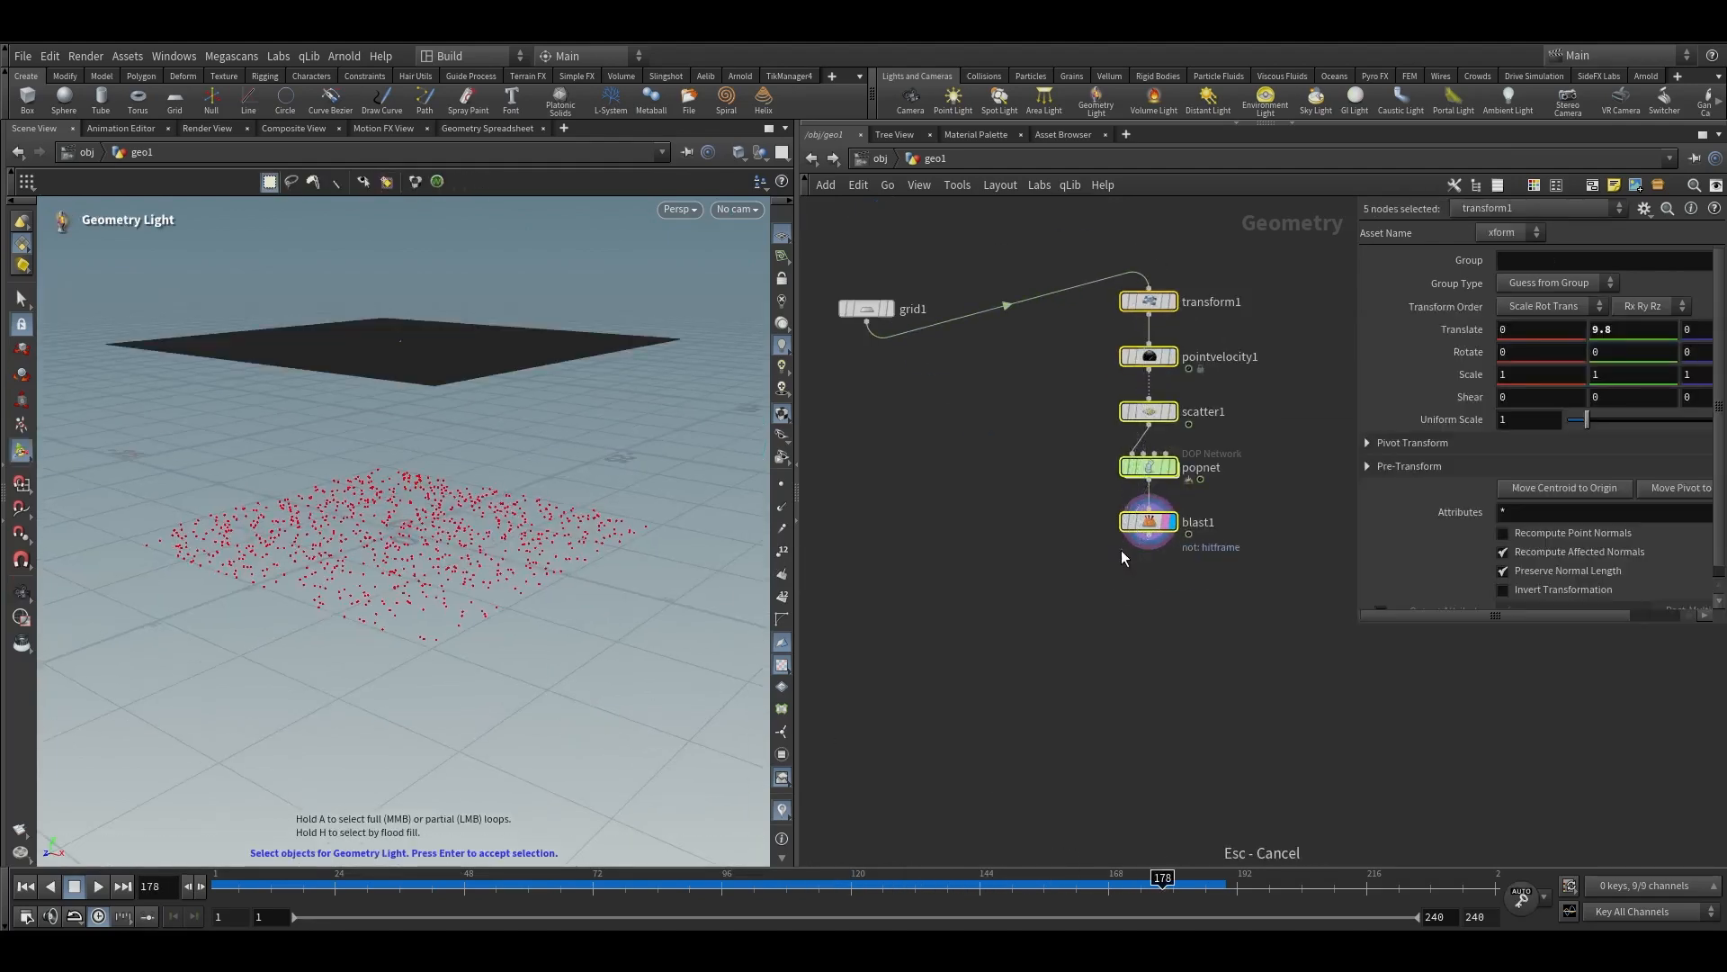
pyautogui.click(1121, 548)
# Connect a Delete node below blast1 and display its output
pyautogui.press('Tab')
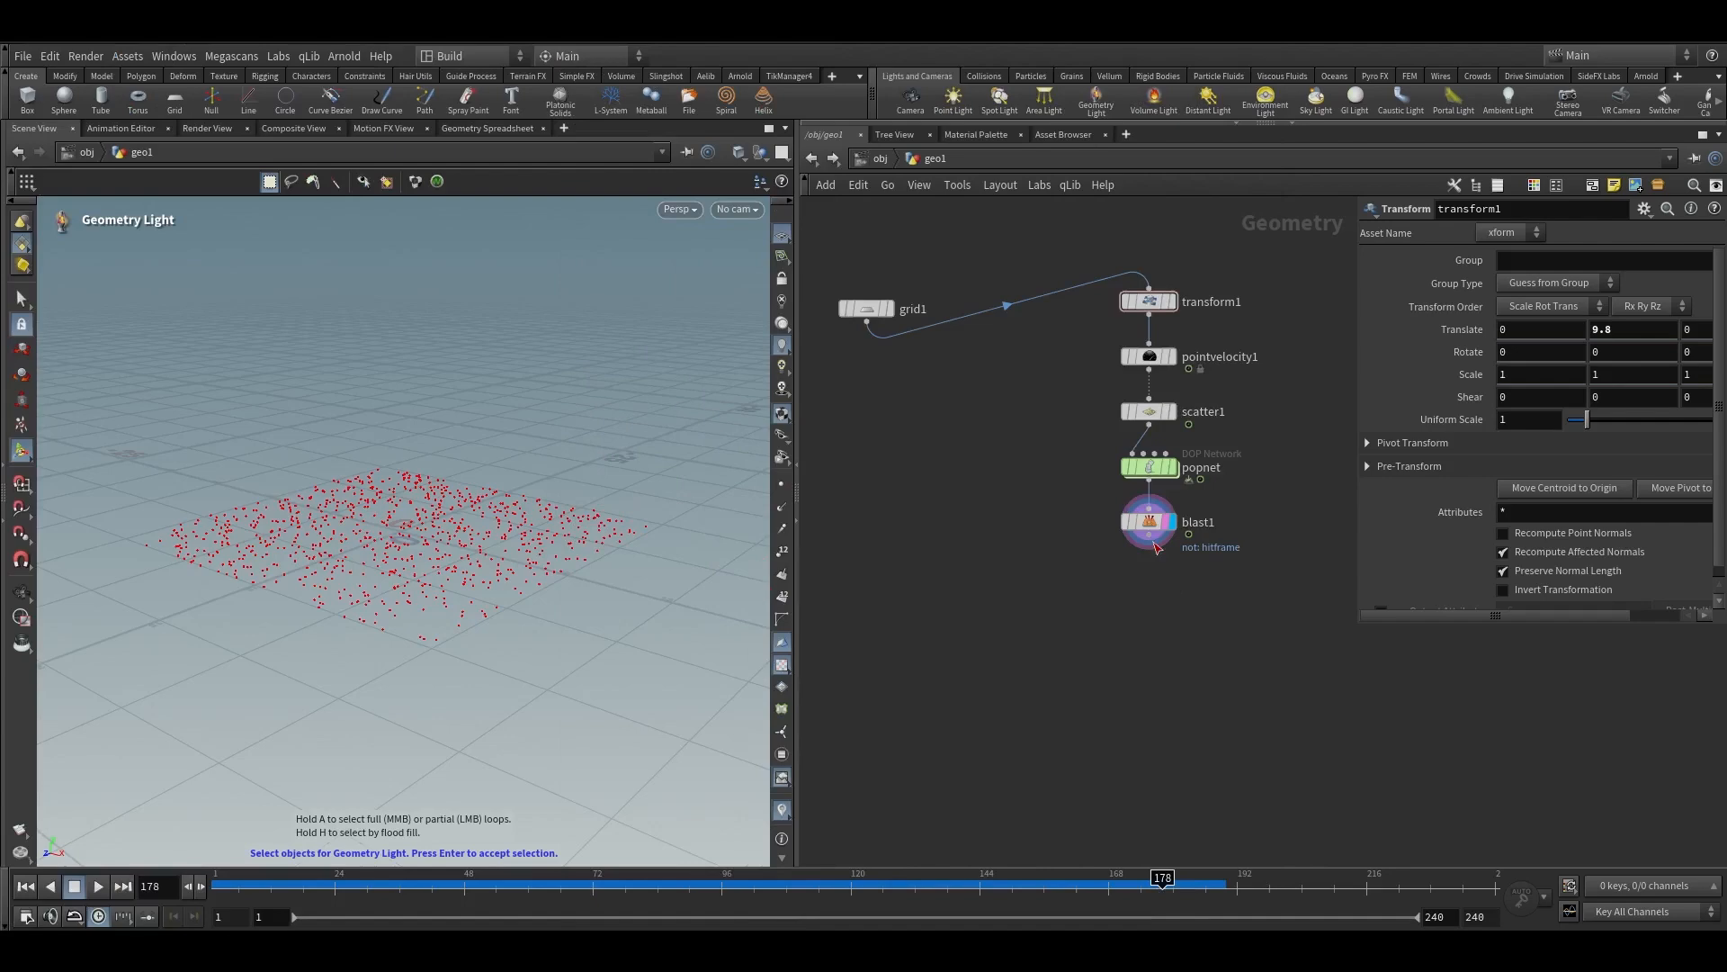
pyautogui.press('Tab')
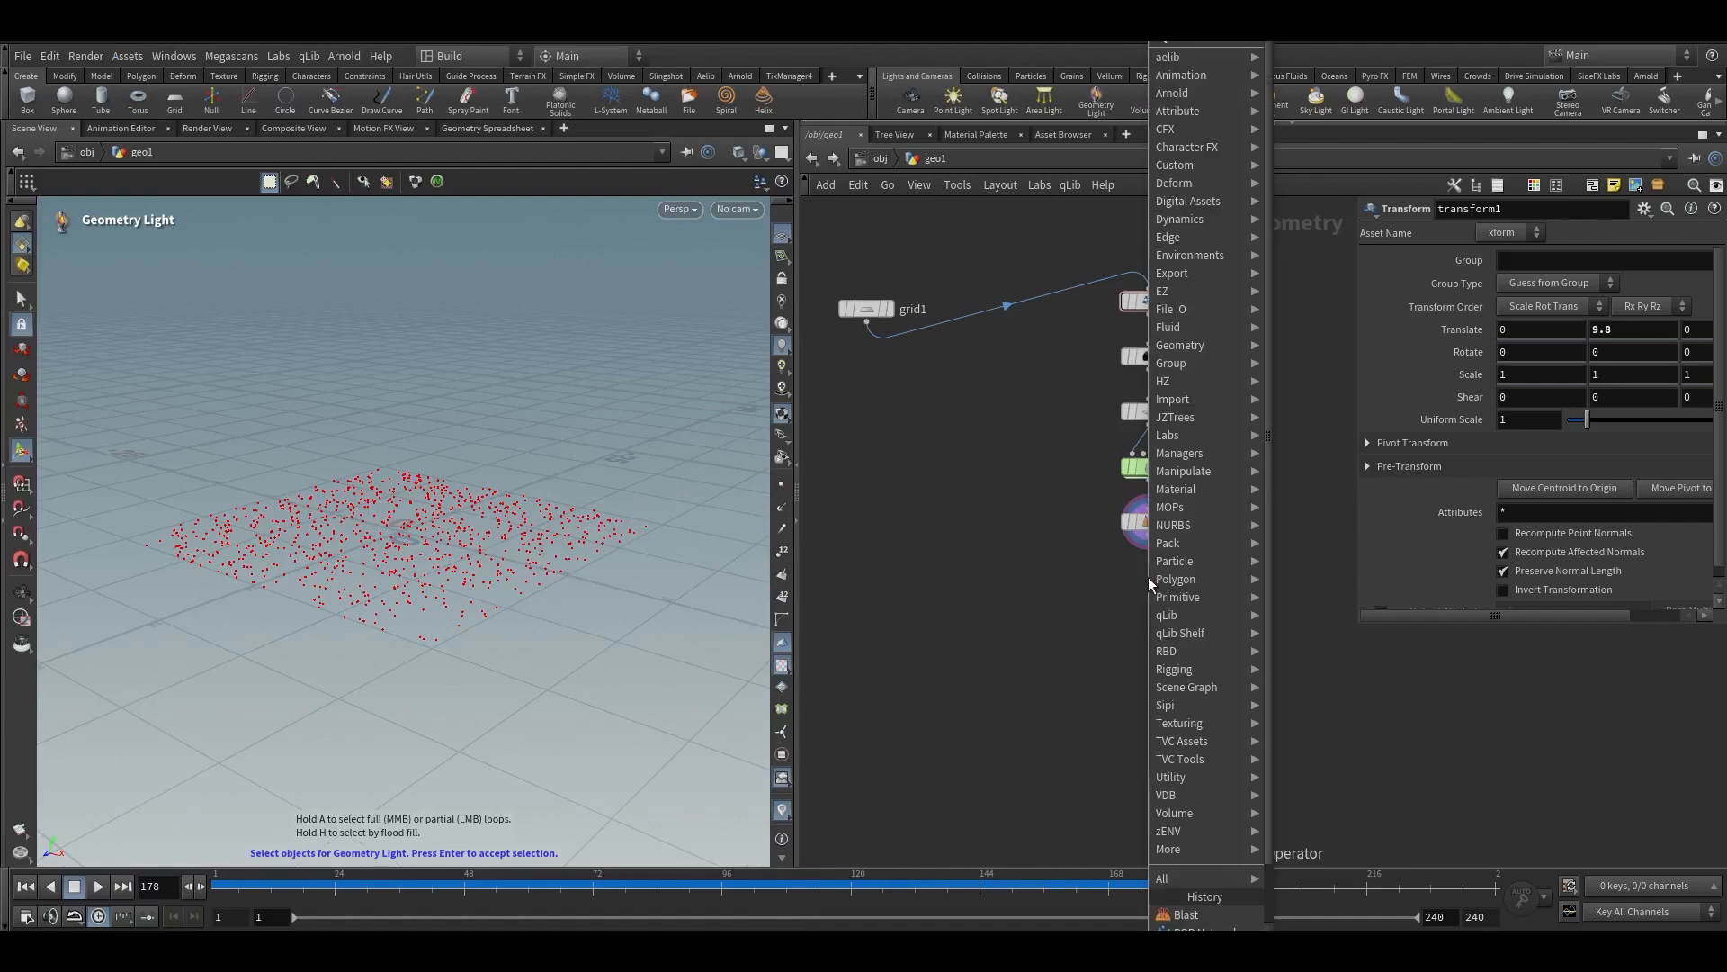
pyautogui.write('de')
pyautogui.click(757, 42)
pyautogui.click(1147, 578)
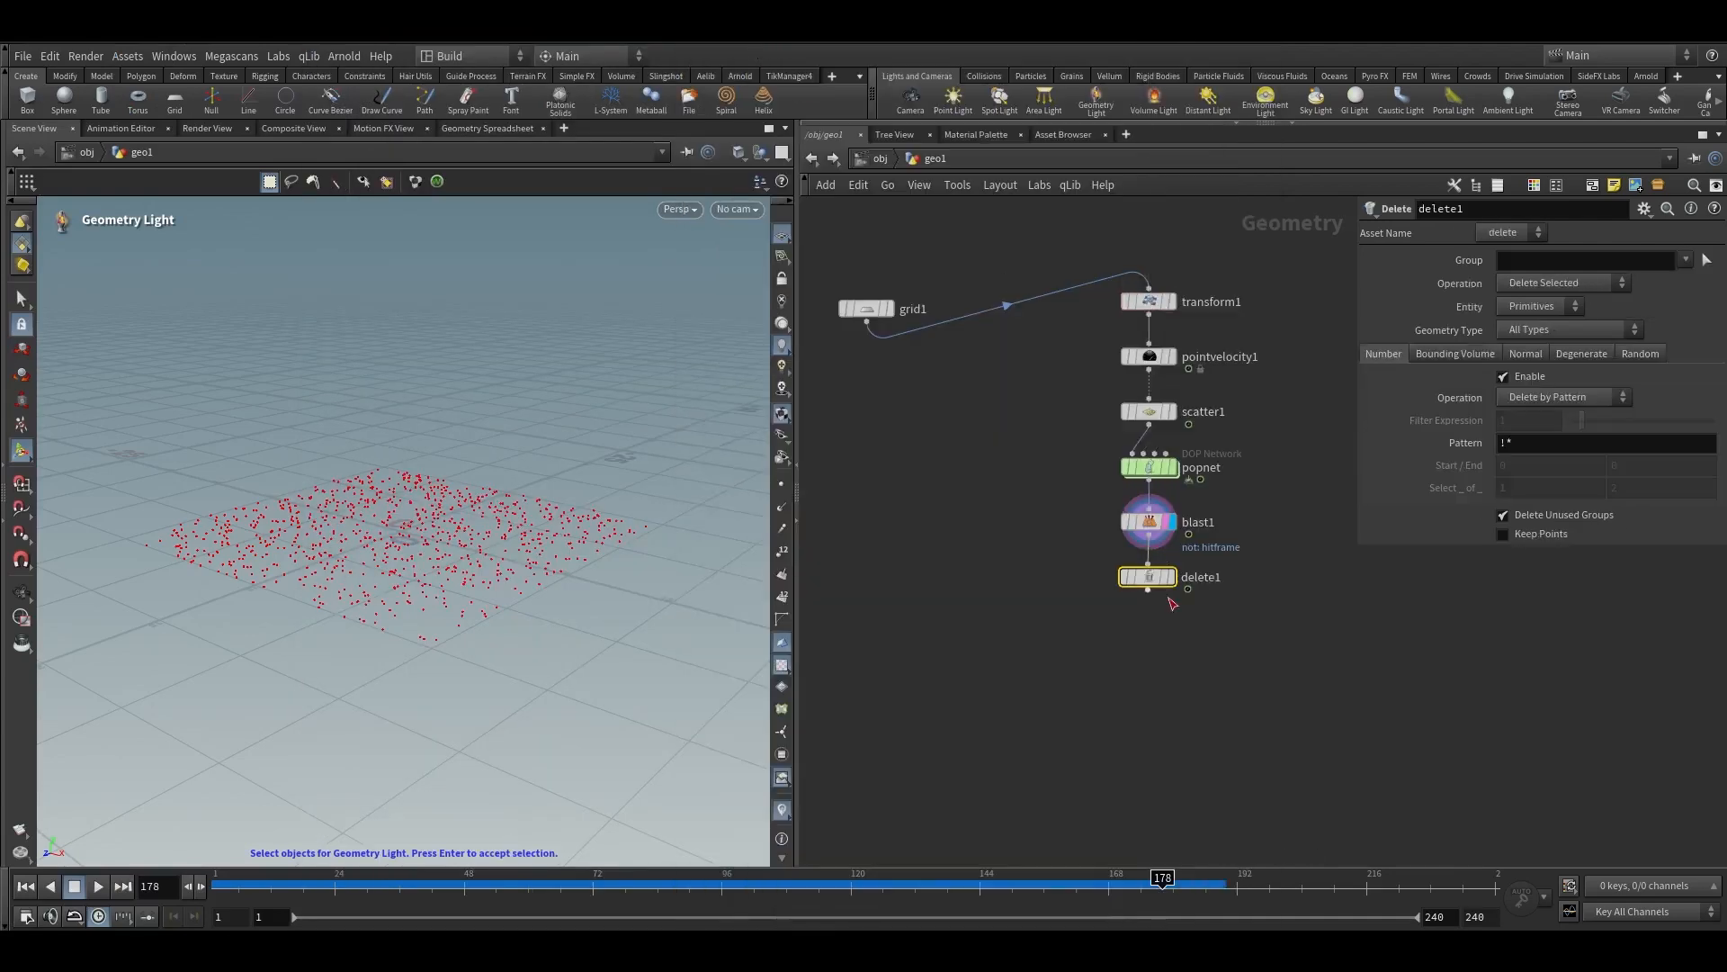
pyautogui.scroll(3, 1168, 598)
pyautogui.click(1174, 574)
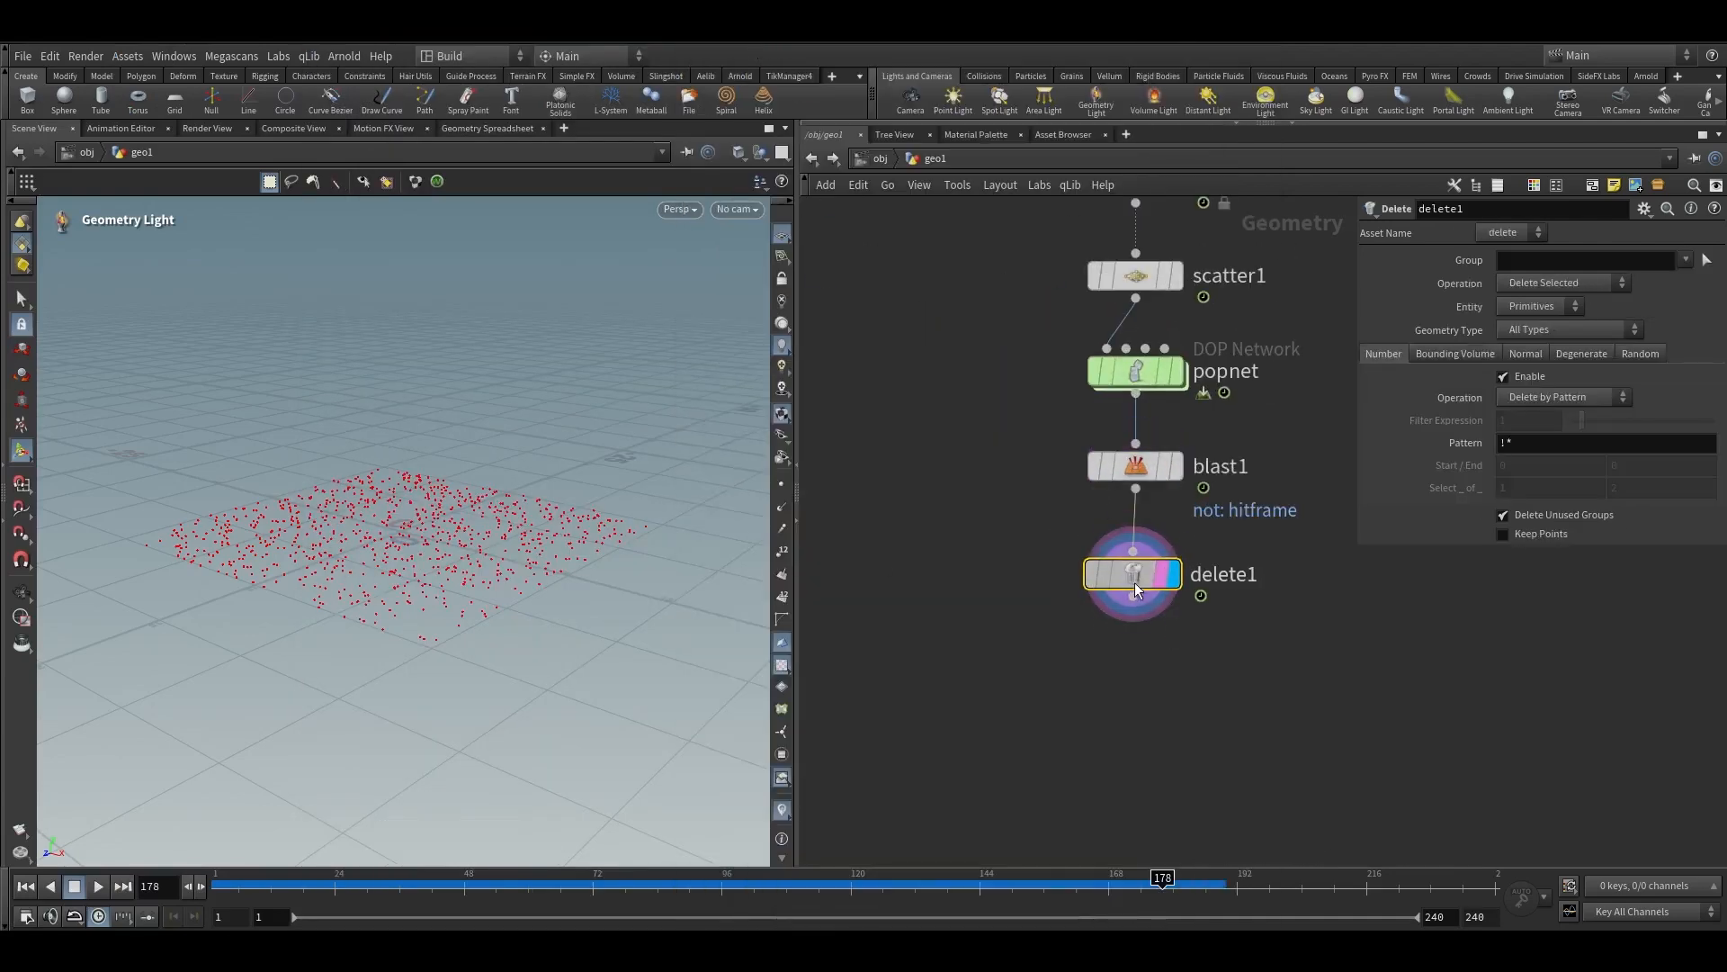
pyautogui.moveTo(1136, 581); pyautogui.dragTo(1135, 591)
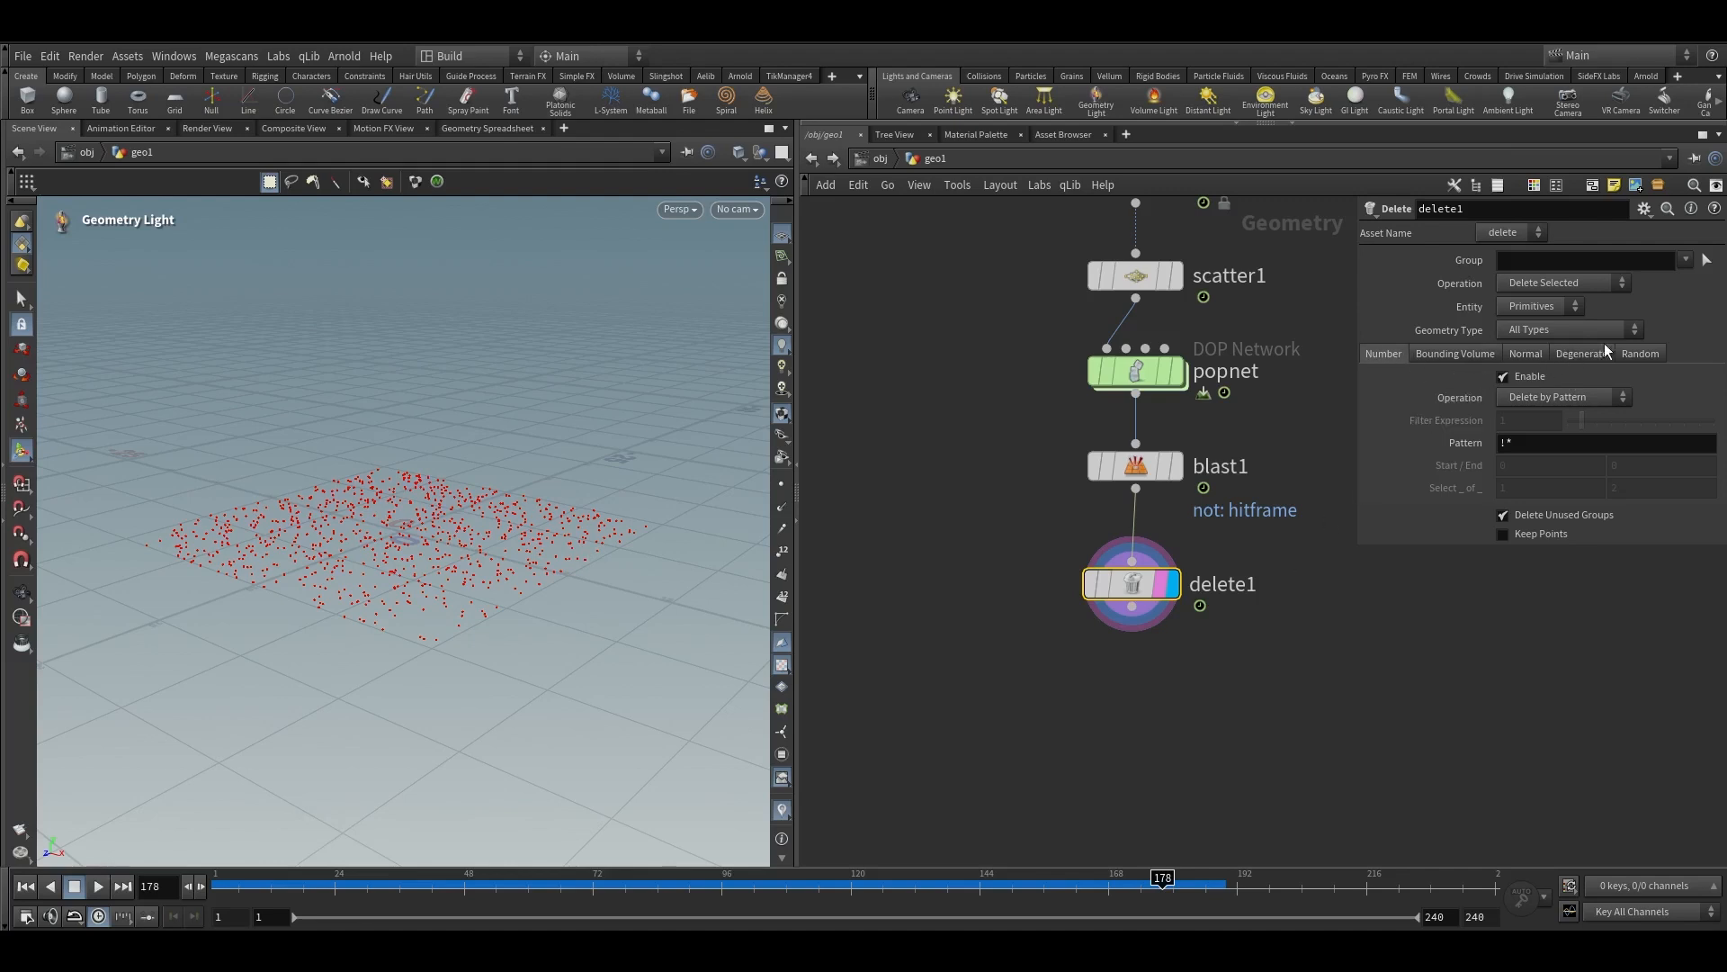
# Configure the Delete node to remove Points at random with Percent 79.8, and scrub the timeline to check the result
pyautogui.click(1639, 353)
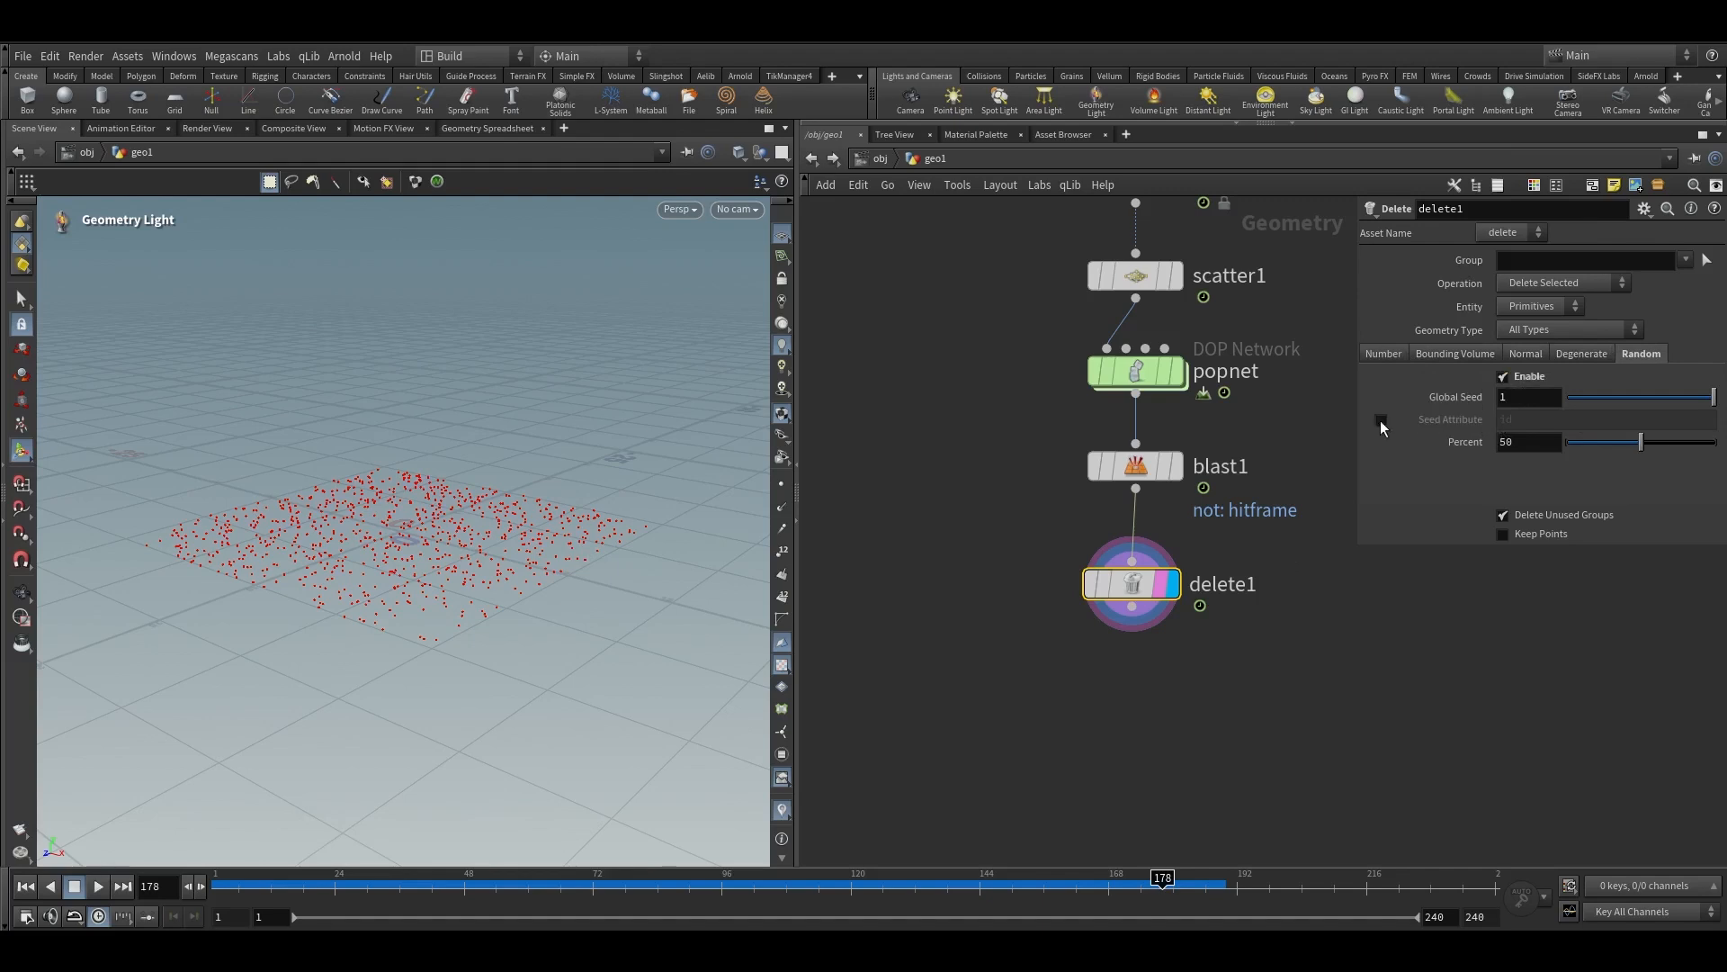
pyautogui.moveTo(1643, 448); pyautogui.dragTo(1655, 454)
pyautogui.click(1545, 308)
pyautogui.click(1546, 308)
pyautogui.moveTo(990, 555); pyautogui.dragTo(1355, 650)
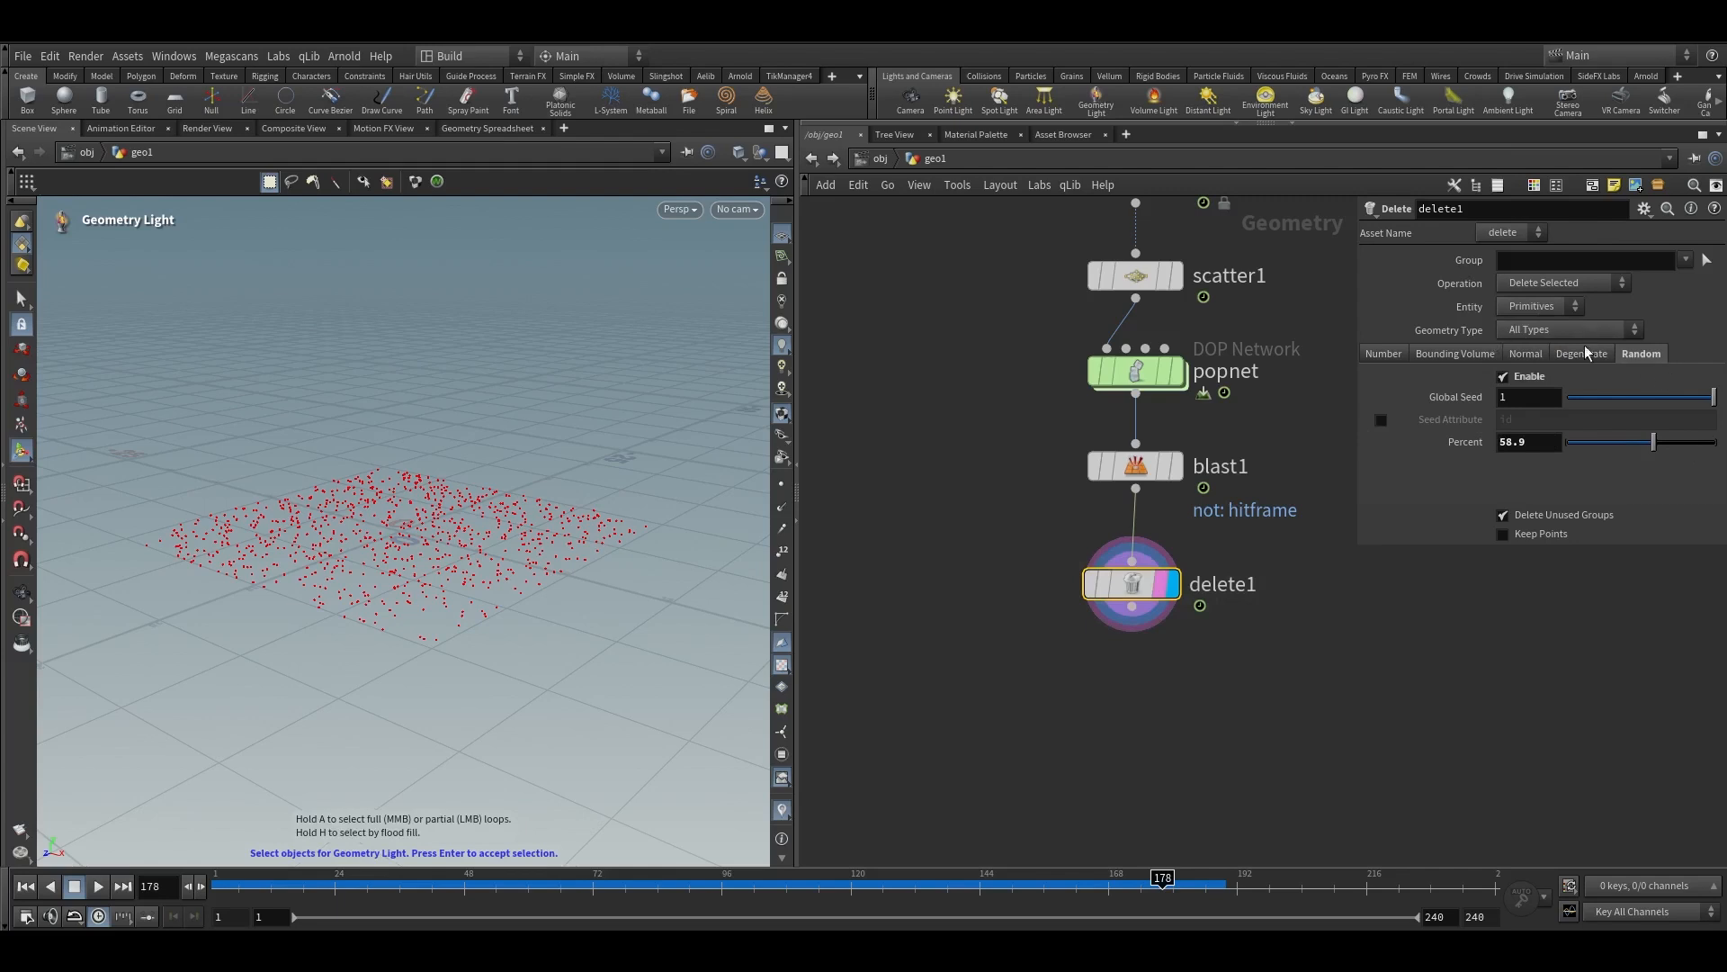
pyautogui.click(1545, 287)
pyautogui.click(1544, 293)
pyautogui.click(1518, 311)
pyautogui.click(1518, 341)
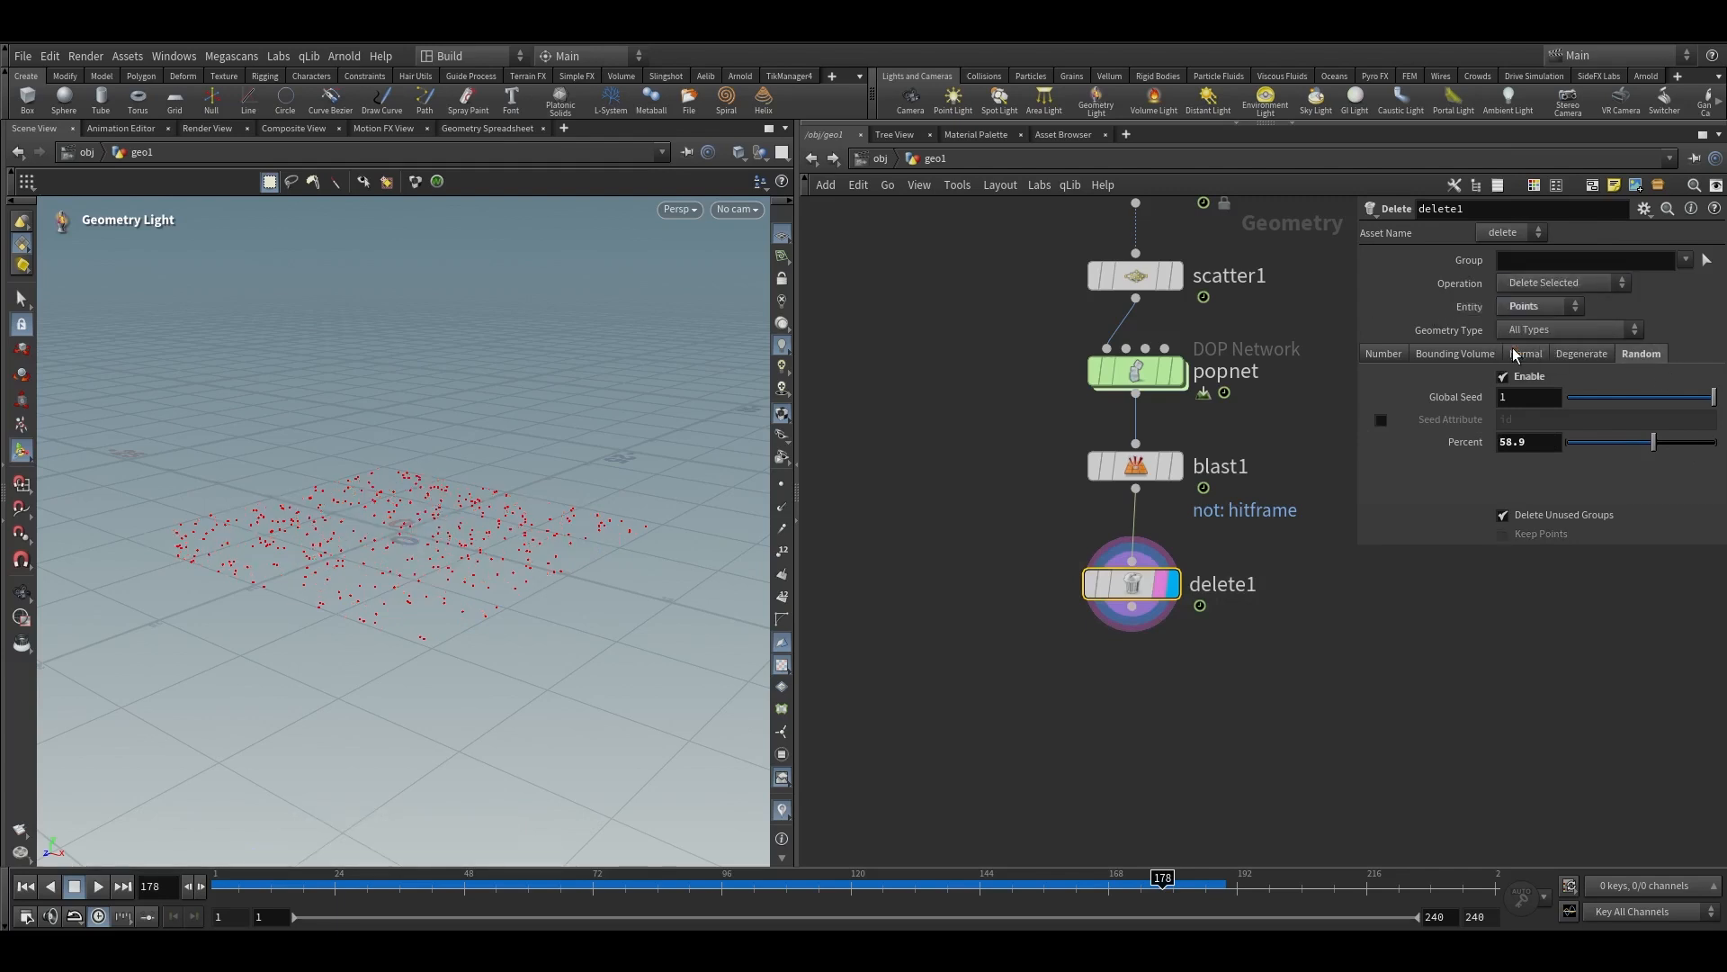
pyautogui.moveTo(1680, 452); pyautogui.dragTo(1685, 448)
pyautogui.click(501, 880)
pyautogui.moveTo(501, 880); pyautogui.dragTo(669, 880)
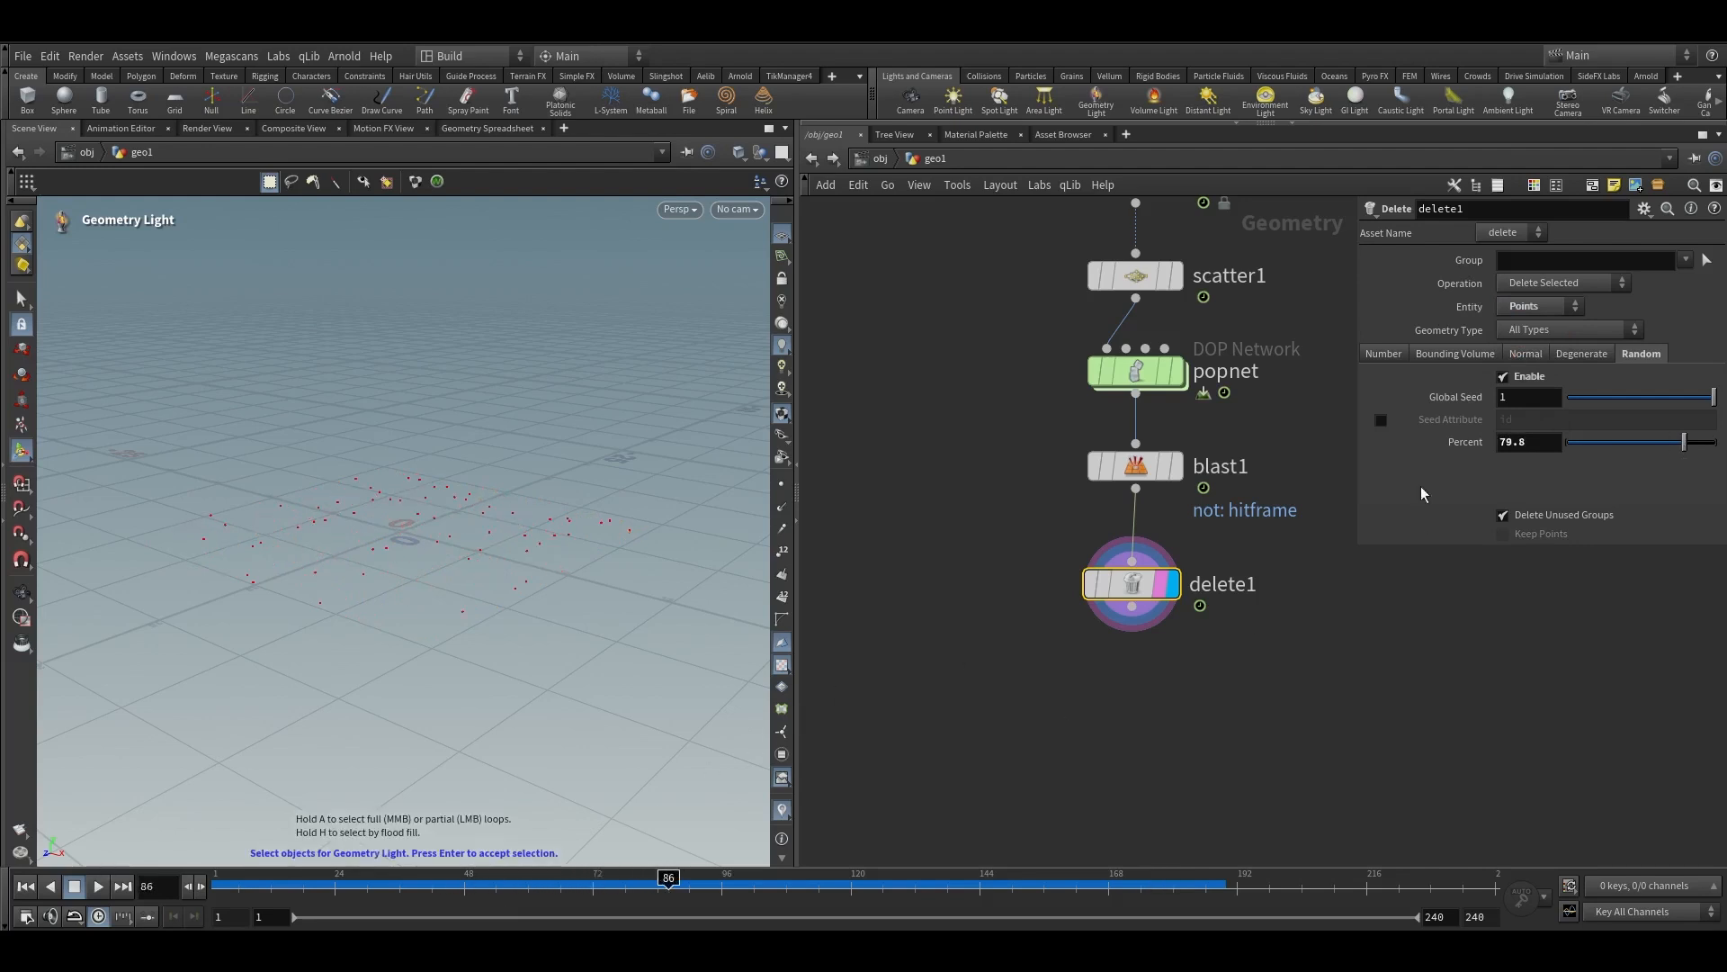
# Seed the random deletion with the id attribute, set Percent to 85.9 and check the remaining points over the full timeline
pyautogui.click(1381, 420)
pyautogui.moveTo(531, 880); pyautogui.dragTo(1431, 861)
pyautogui.moveTo(1642, 447); pyautogui.dragTo(1690, 450)
pyautogui.moveTo(326, 882); pyautogui.dragTo(1311, 880)
pyautogui.moveTo(1323, 806); pyautogui.dragTo(1500, 796)
pyautogui.keyDown('alt'); pyautogui.moveTo(661, 602); pyautogui.dragTo(367, 628); pyautogui.keyUp('alt')
# Automatically lay out the node chain from transform1 to delete1
pyautogui.scroll(-3, 1005, 603)
pyautogui.moveTo(1023, 611); pyautogui.dragTo(1103, 577, button='middle')
pyautogui.moveTo(1241, 582); pyautogui.dragTo(1206, 636)
pyautogui.click(1081, 624)
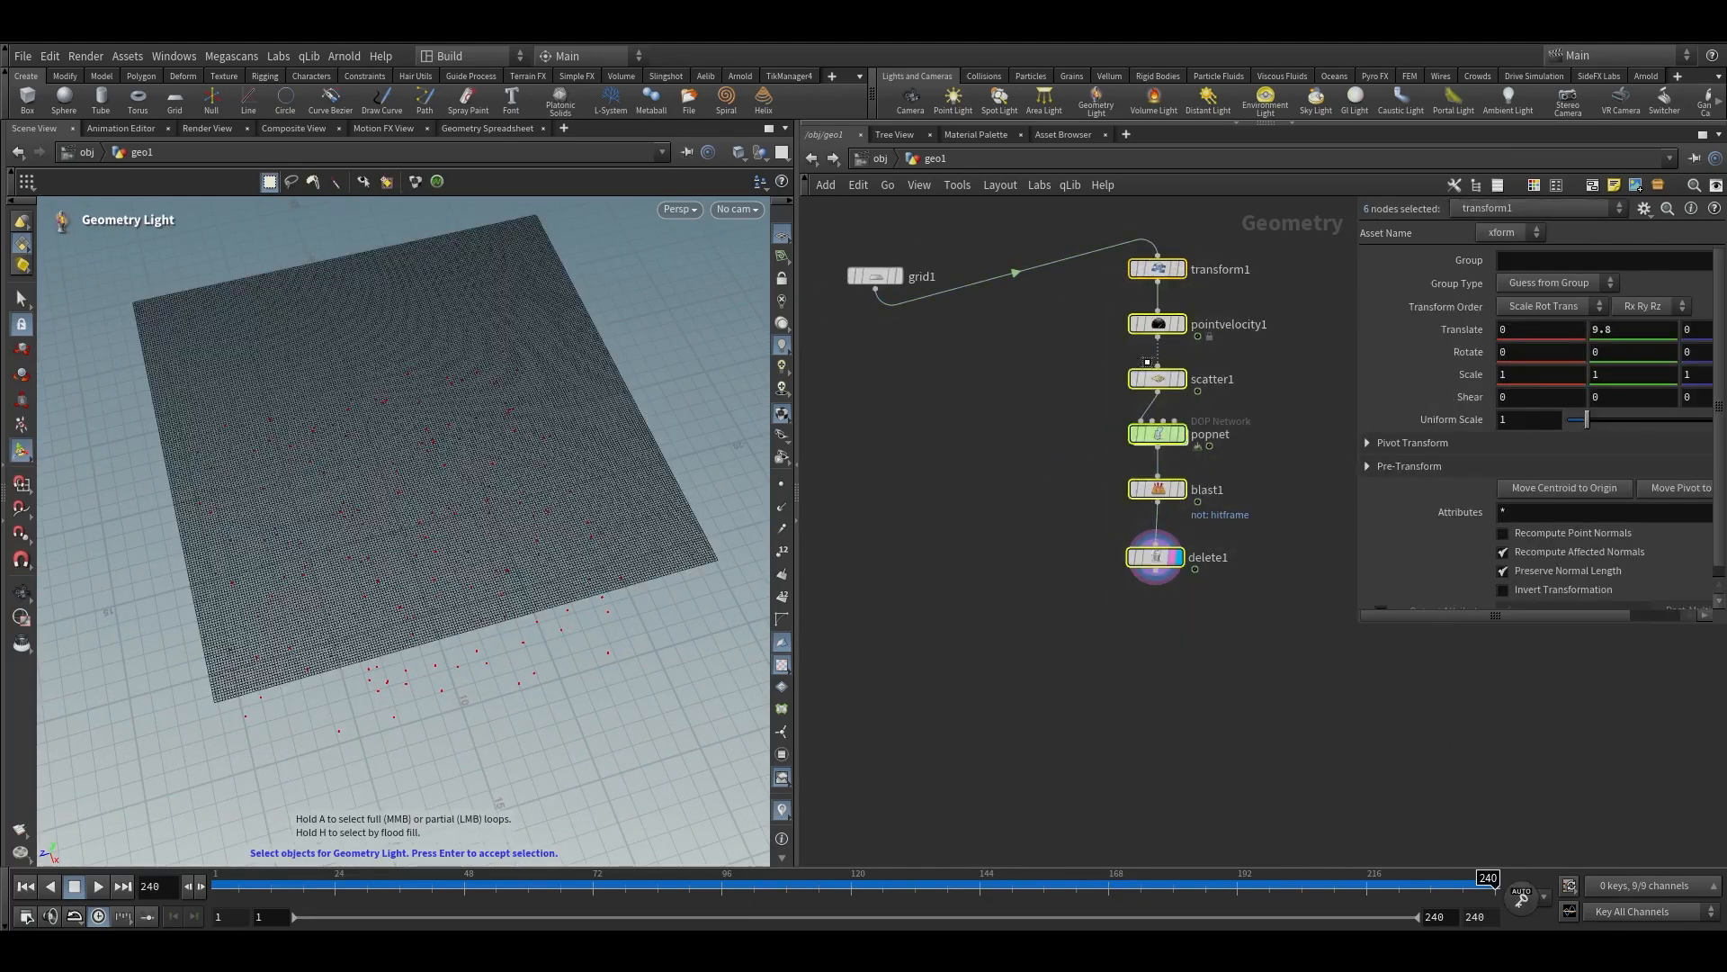
pyautogui.press('l')
pyautogui.click(1001, 572)
pyautogui.moveTo(1003, 578); pyautogui.dragTo(1103, 485, button='middle')
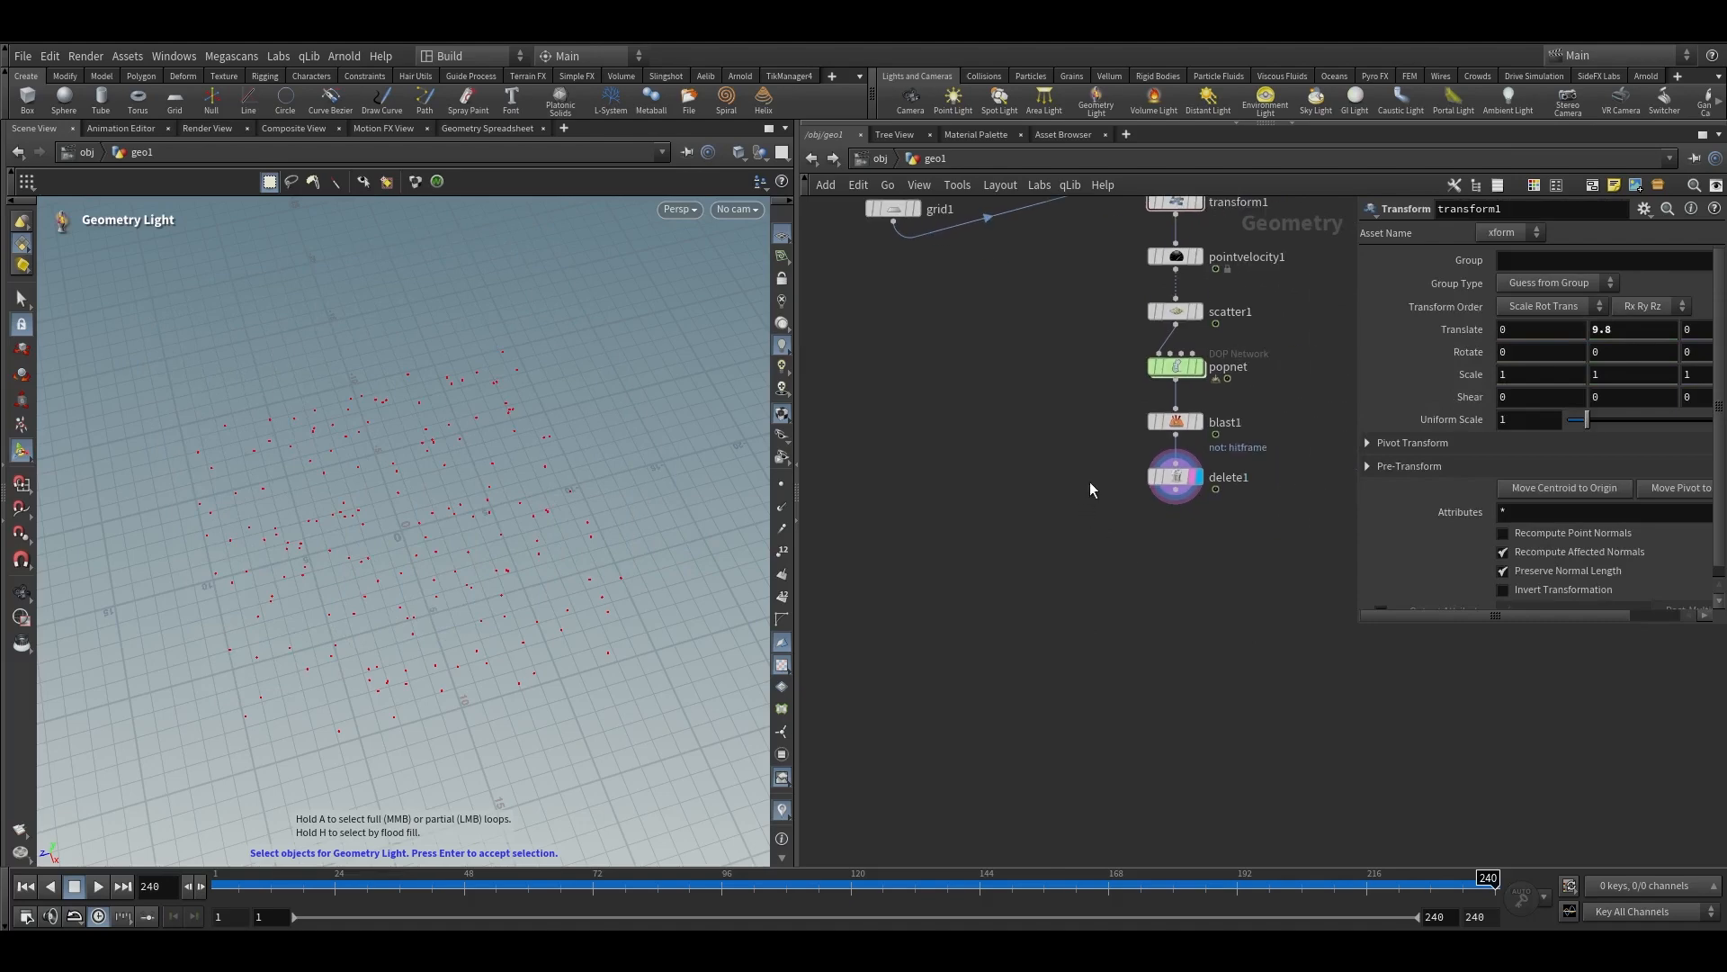
# Inspect the delete1 points at a low angle, and open their attributes in the Geometry Spreadsheet sorted by age
pyautogui.click(1174, 477)
pyautogui.press('Escape')
pyautogui.moveTo(463, 540); pyautogui.dragTo(374, 527)
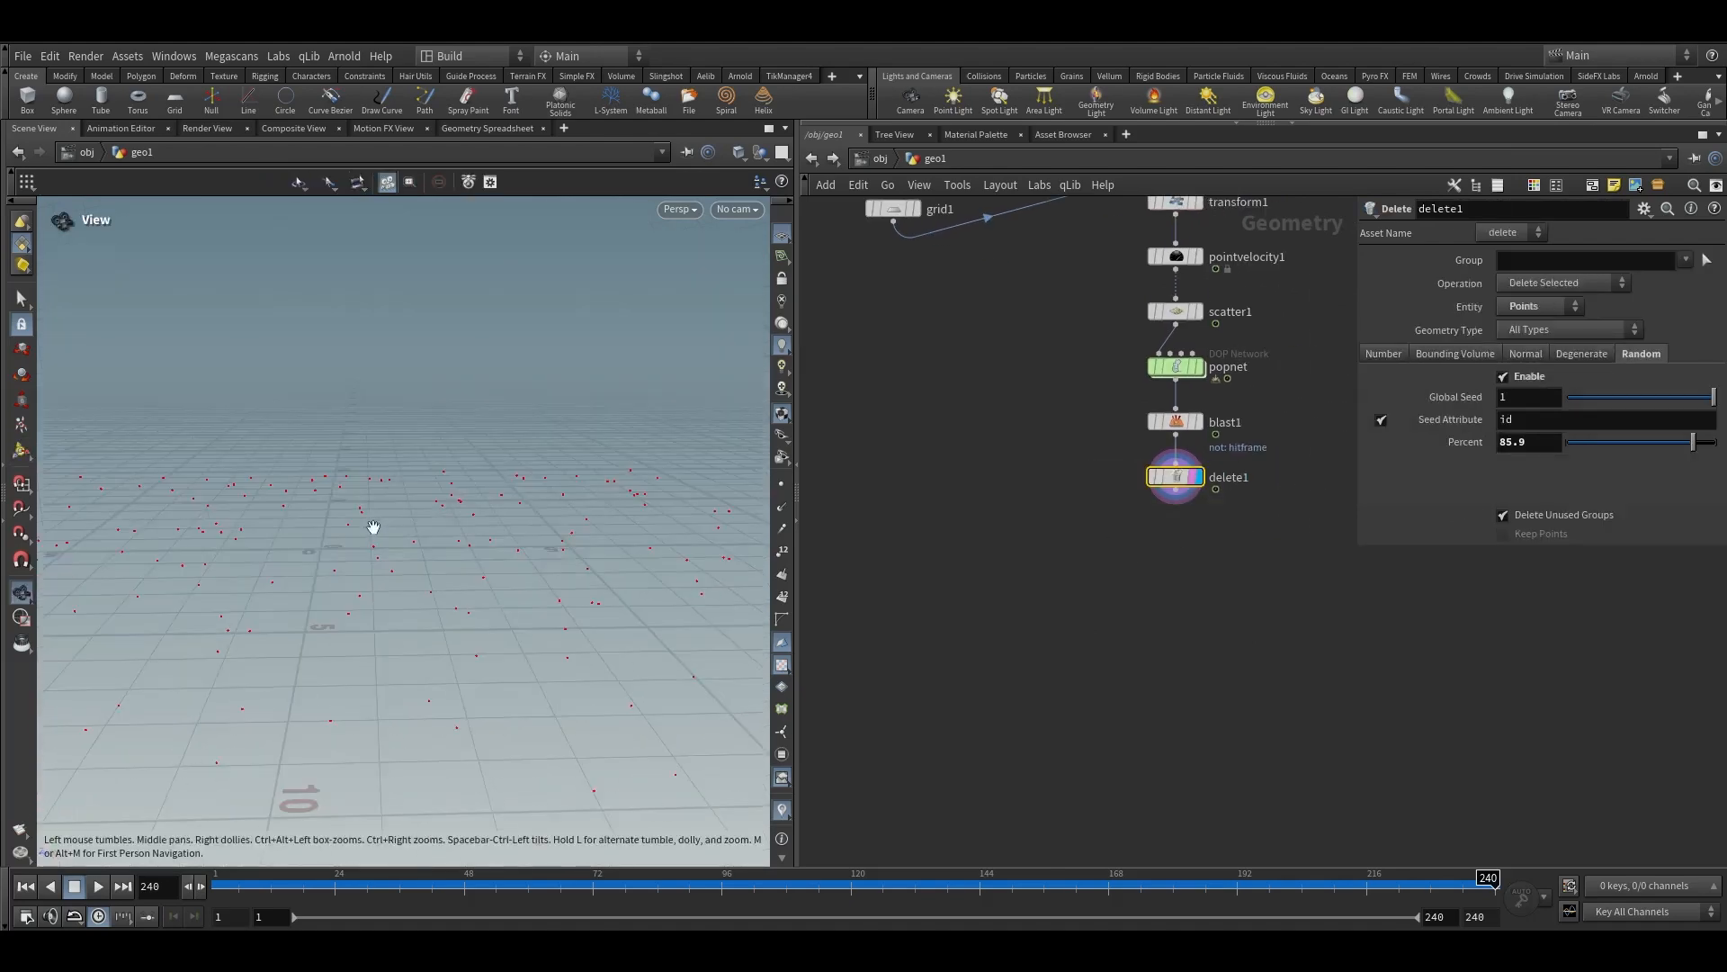
pyautogui.press('q')
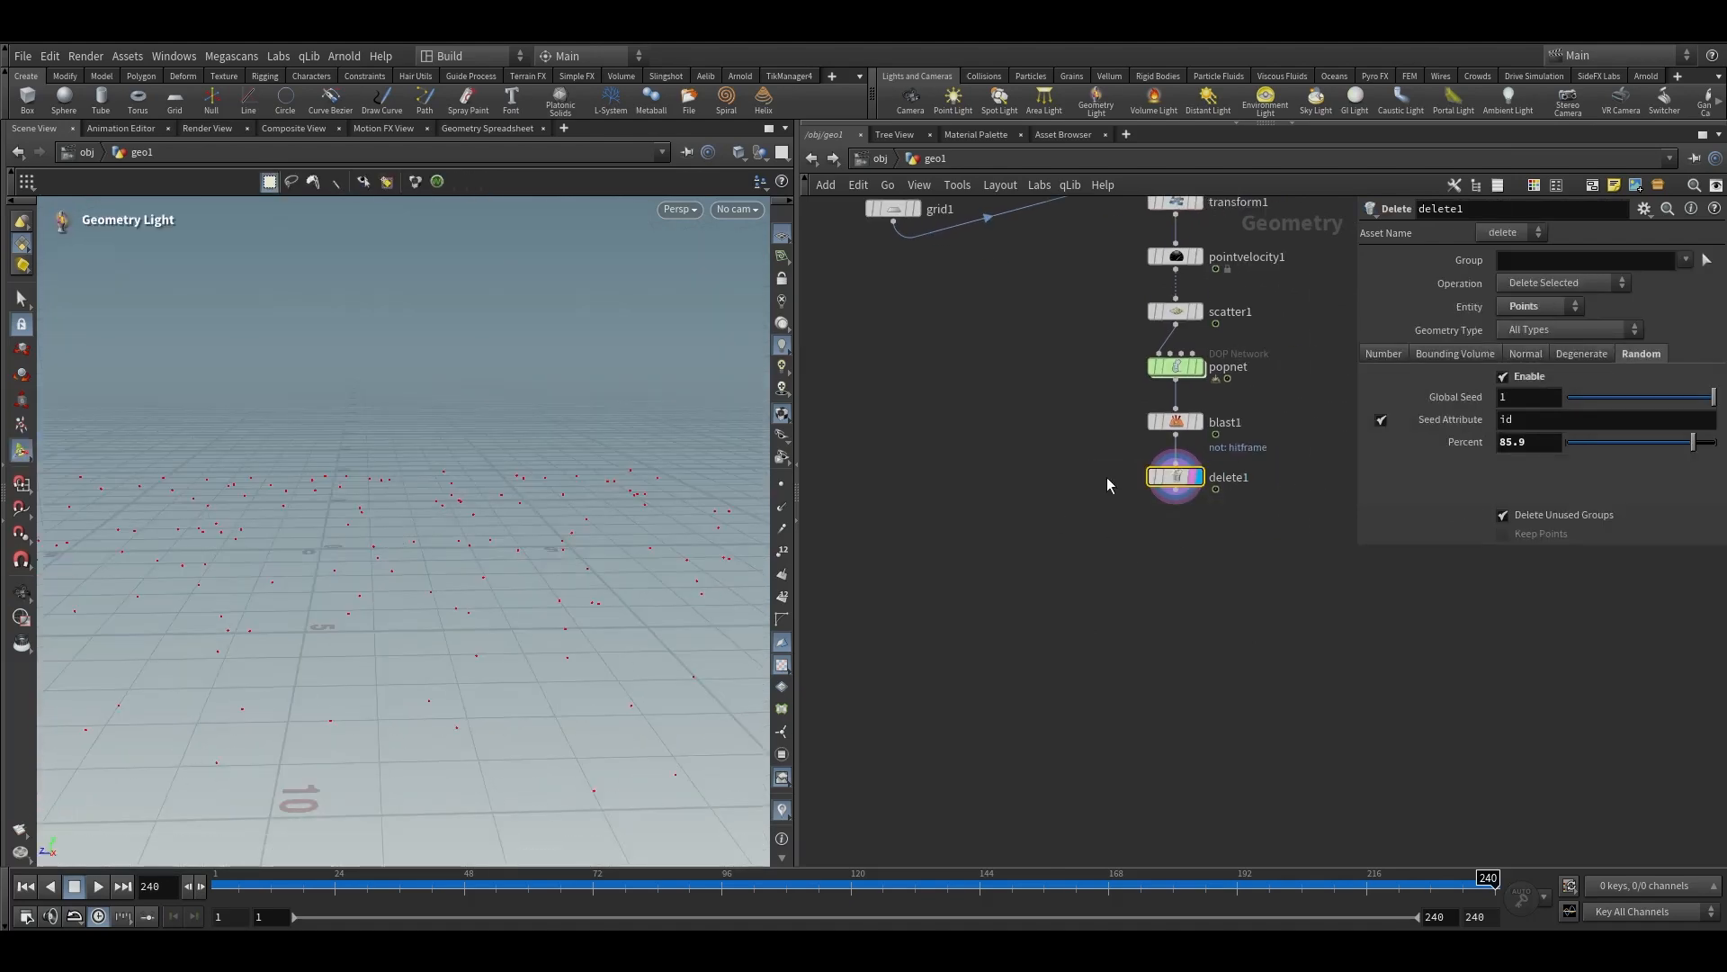
pyautogui.middleClick(1159, 479)
pyautogui.click(488, 128)
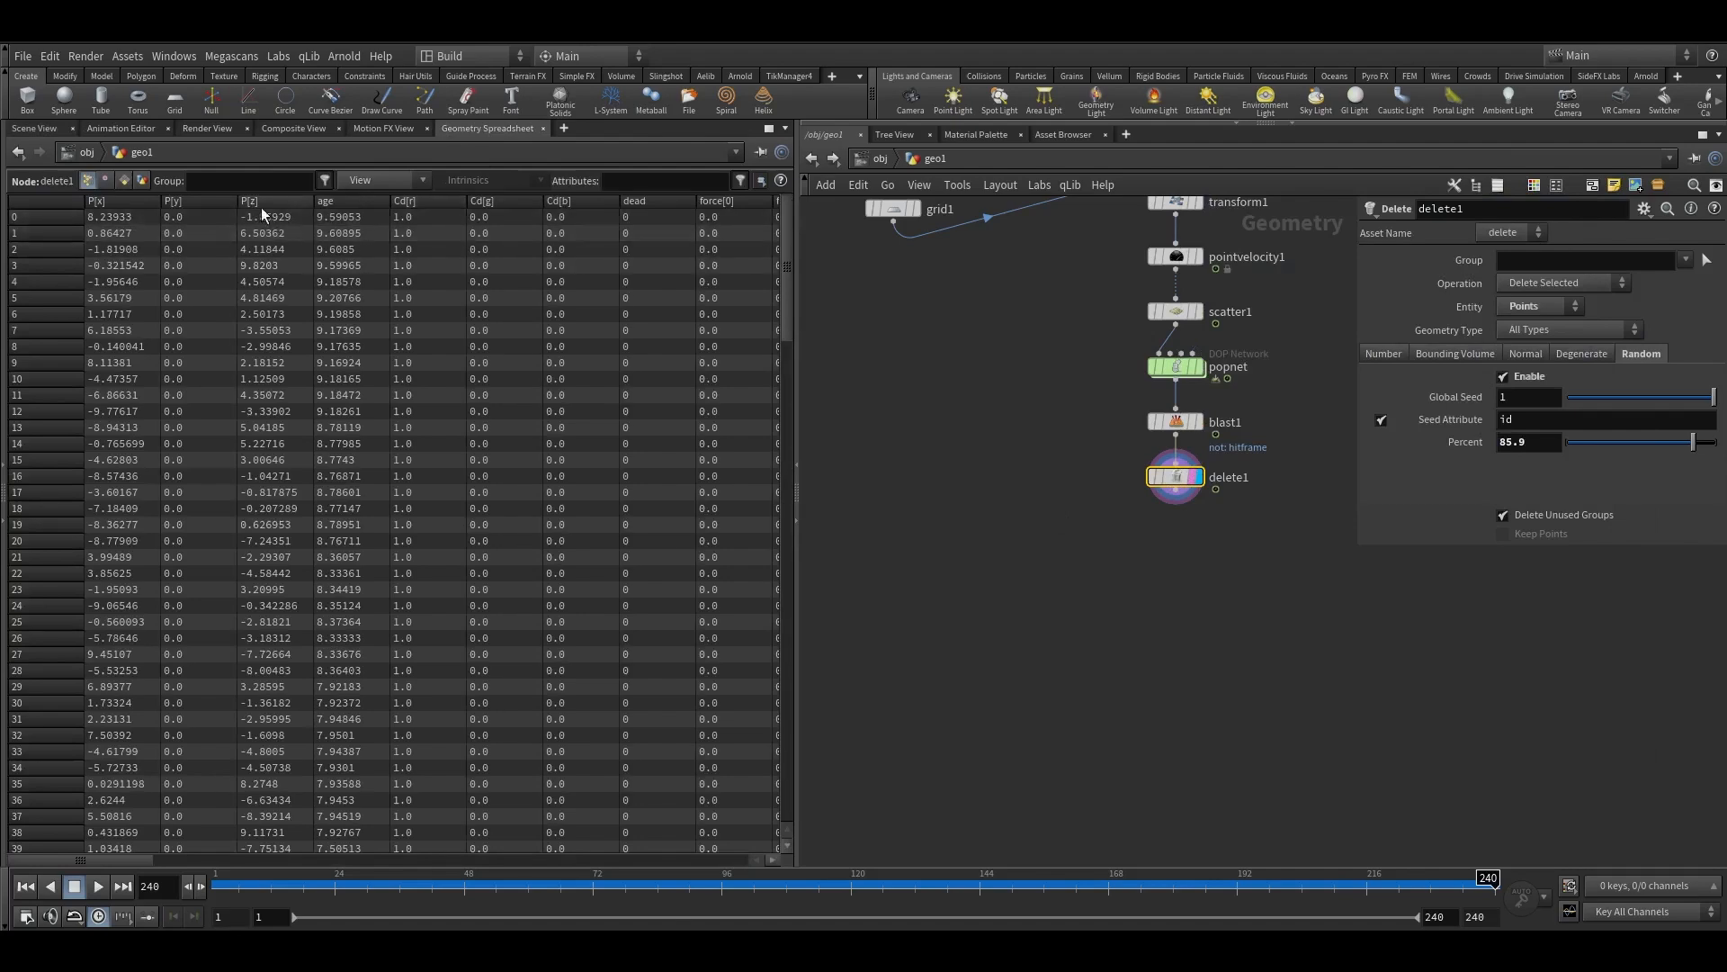
pyautogui.click(348, 202)
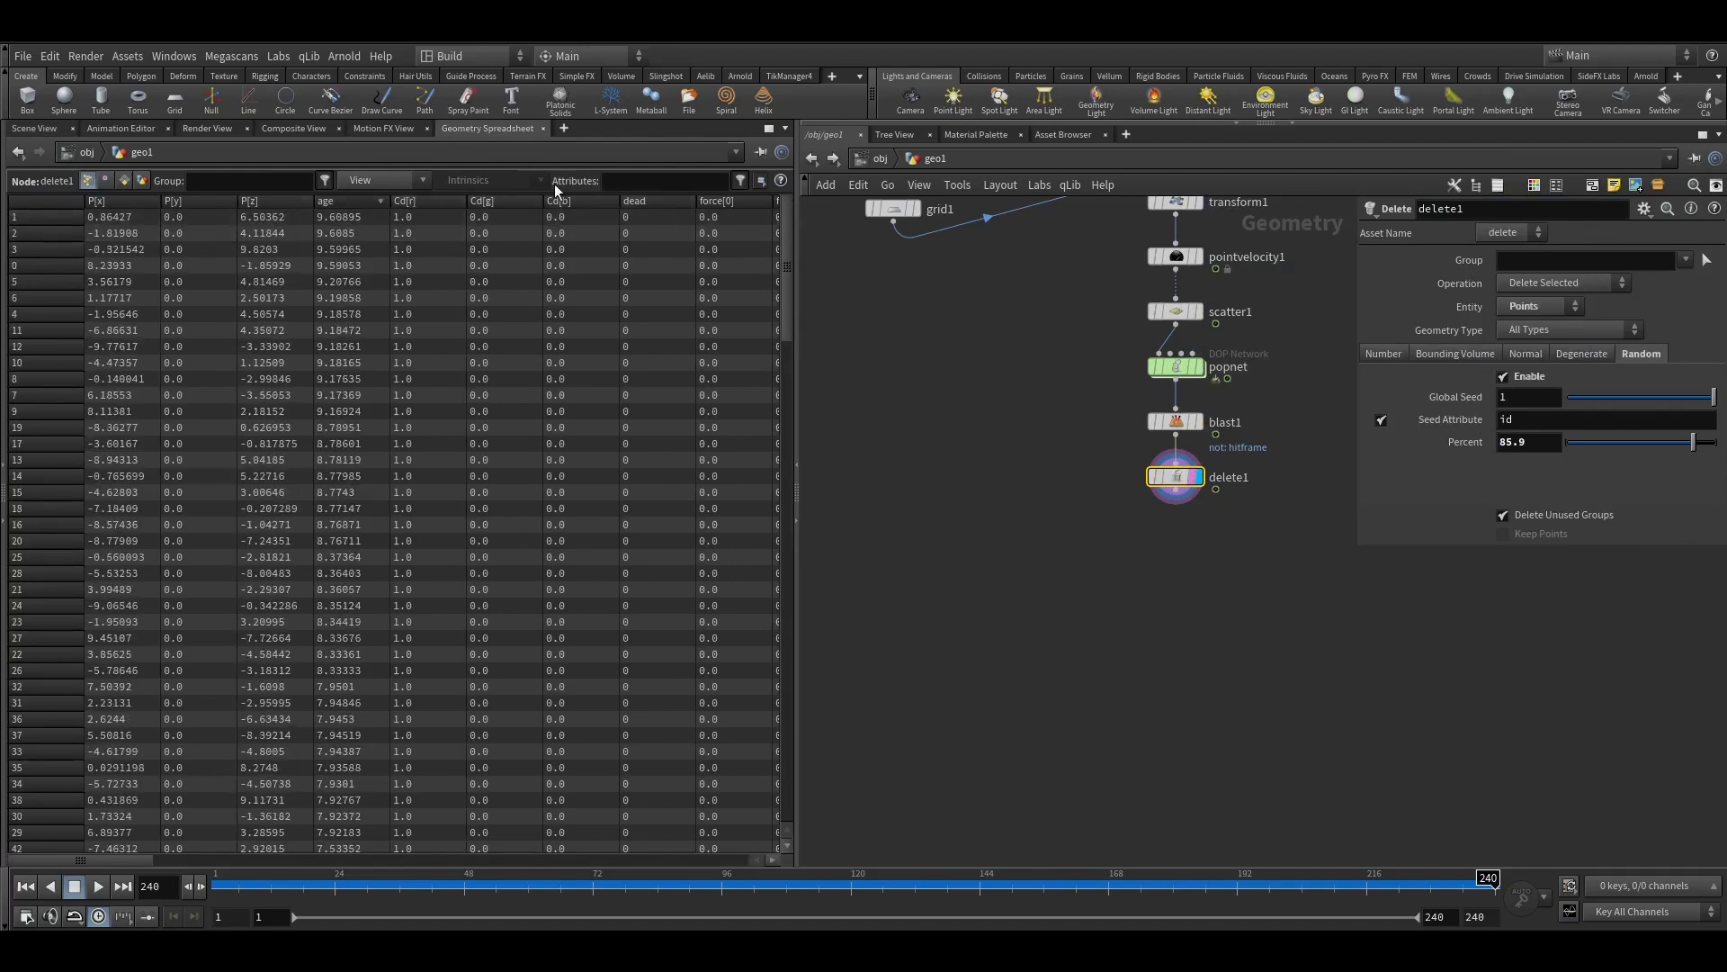
# Limit the Geometry Spreadsheet columns to the age and life attributes
pyautogui.click(396, 179)
pyautogui.click(375, 318)
pyautogui.click(391, 179)
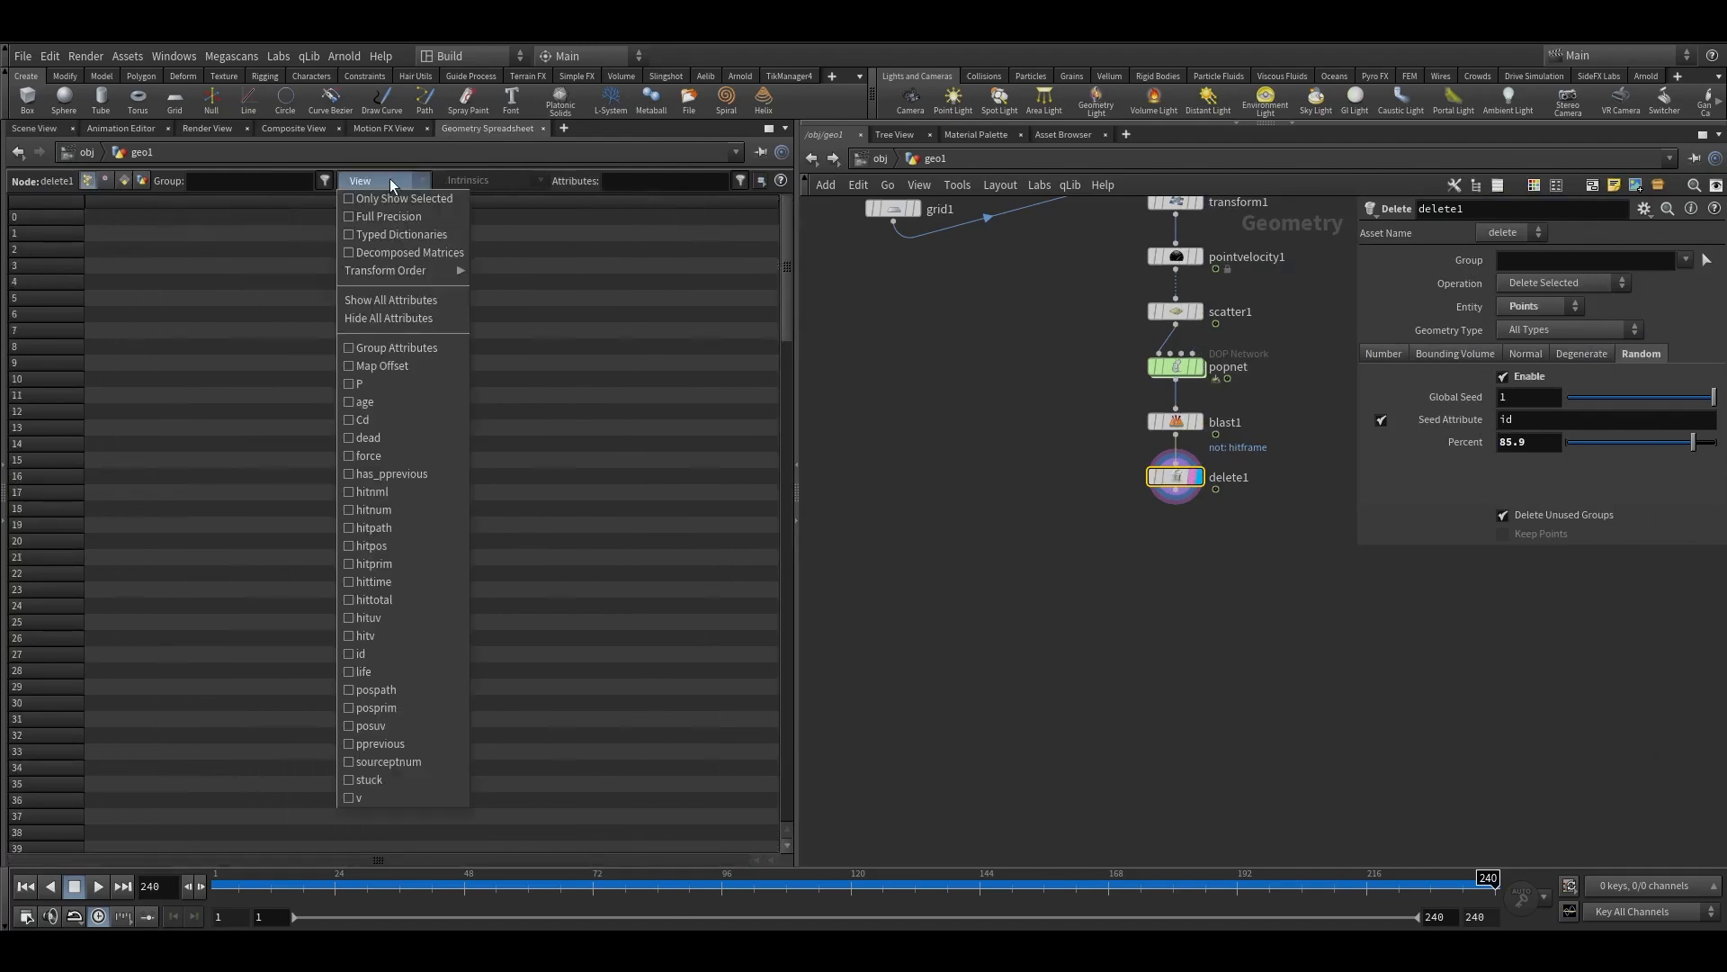
pyautogui.click(364, 401)
pyautogui.click(392, 181)
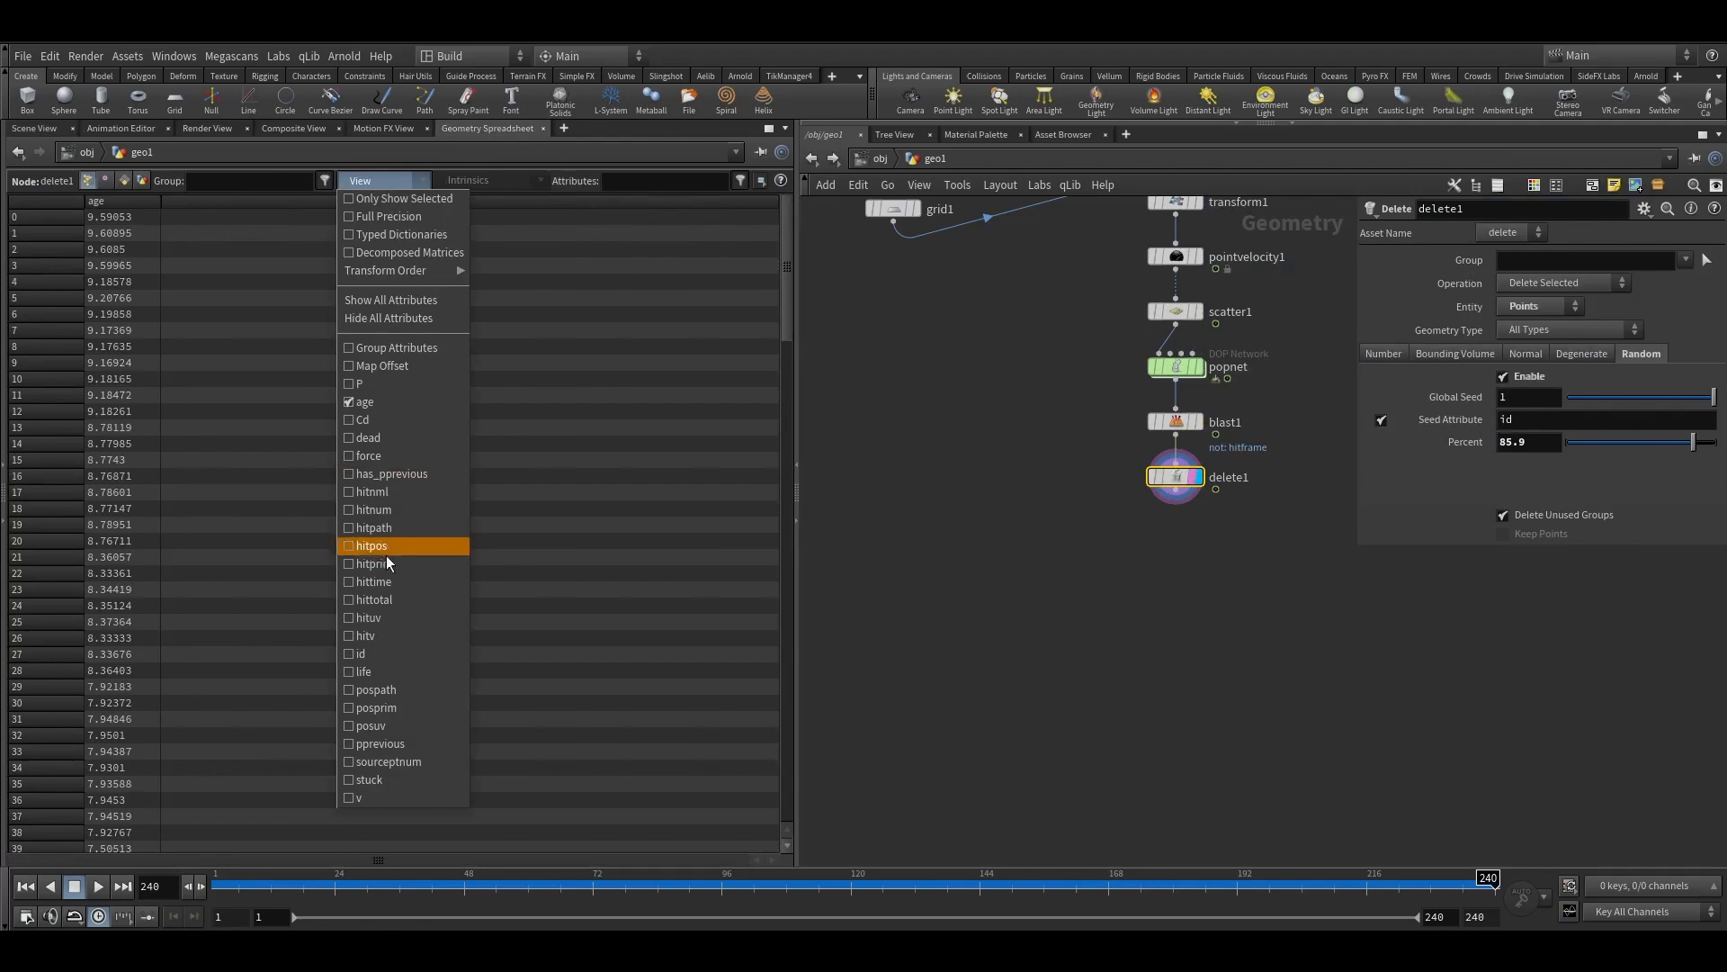
pyautogui.click(368, 672)
# Sort the points by descending age, compare age and life values across the timeline, and return to the scene view
pyautogui.click(111, 200)
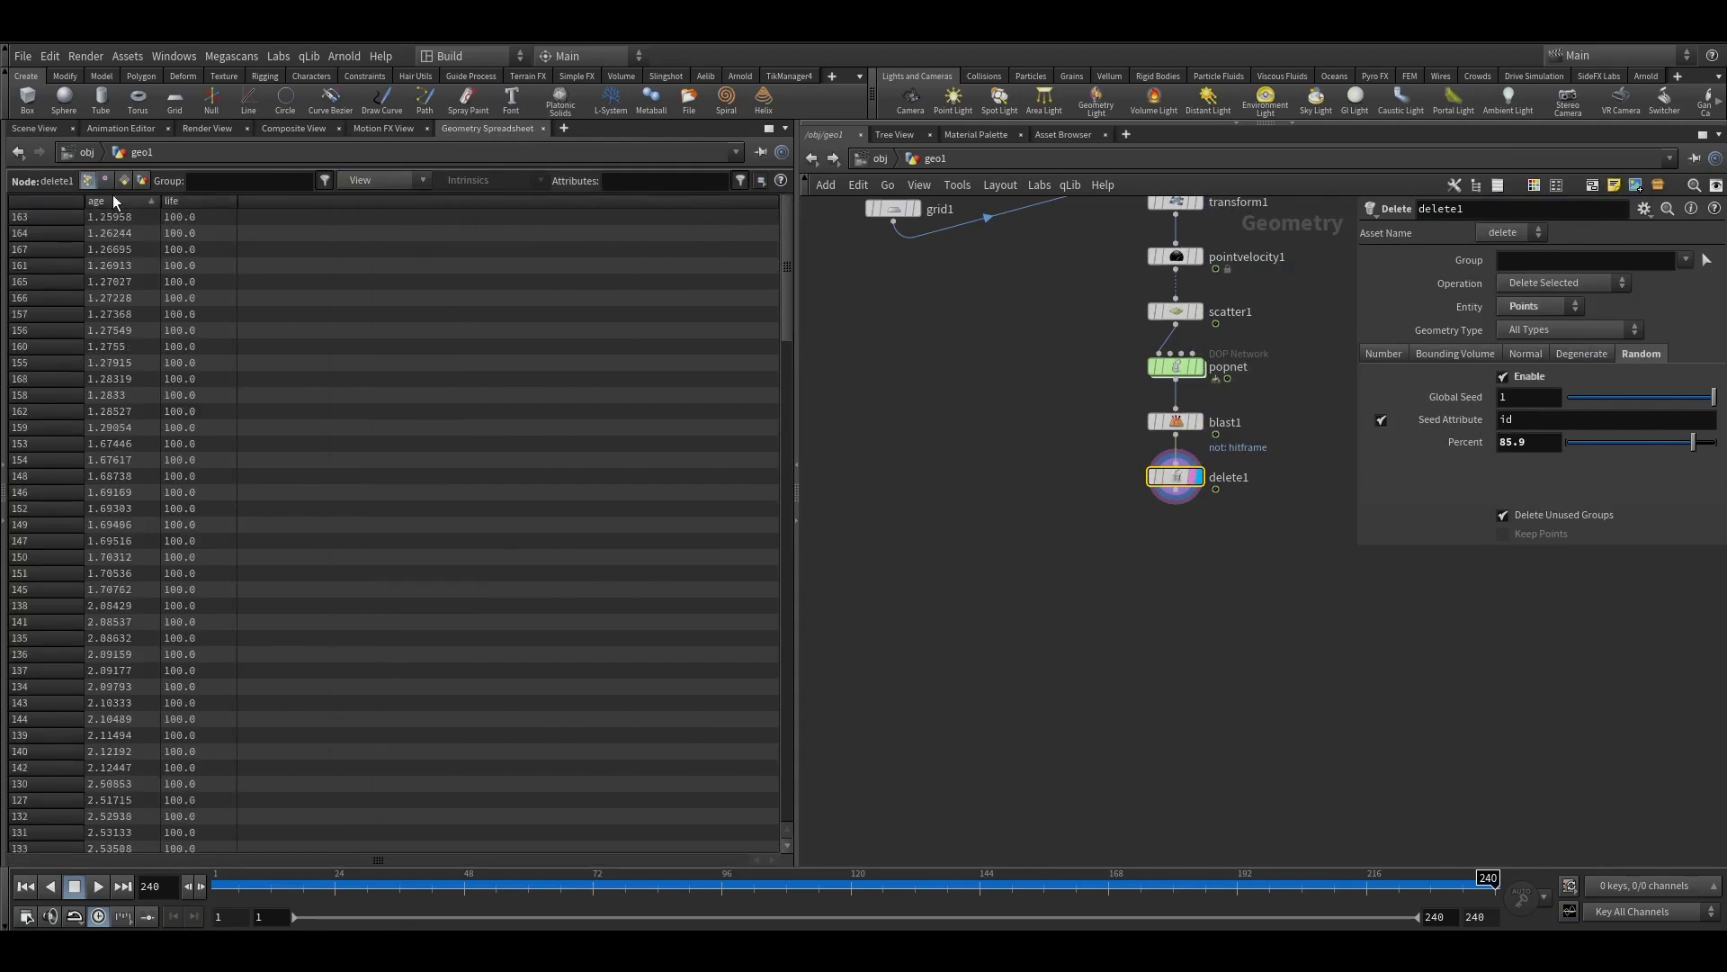
pyautogui.click(112, 200)
pyautogui.moveTo(321, 886); pyautogui.dragTo(614, 886)
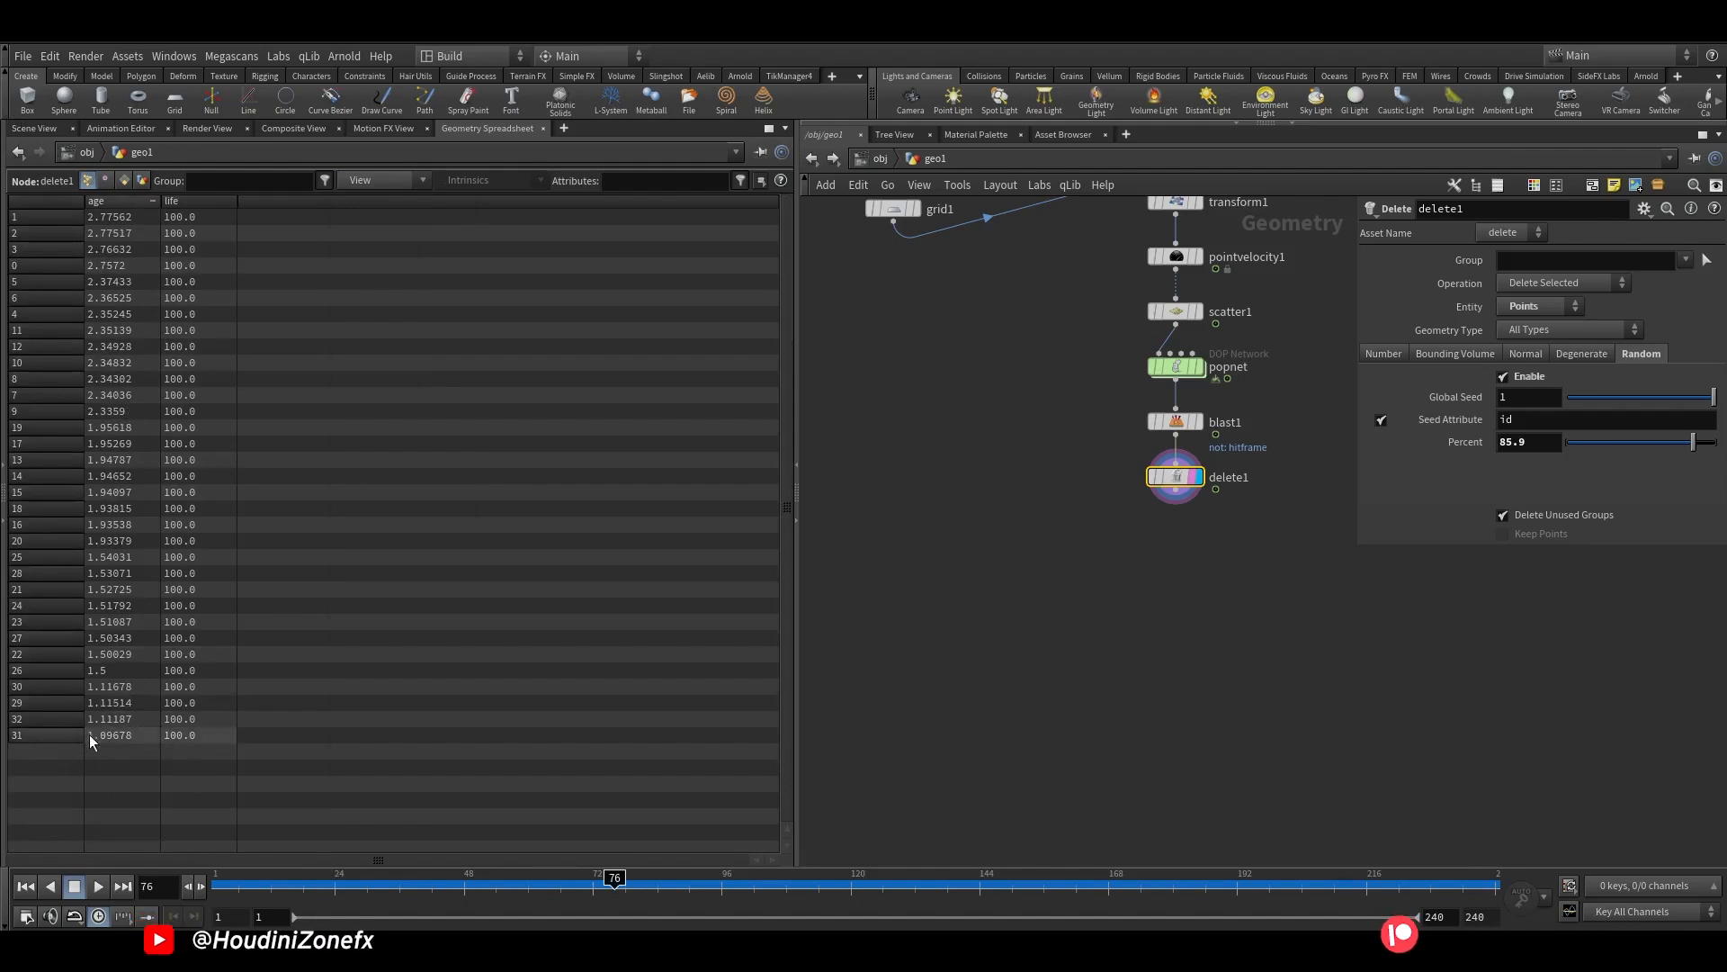
pyautogui.moveTo(616, 877); pyautogui.dragTo(1206, 877)
pyautogui.click(49, 130)
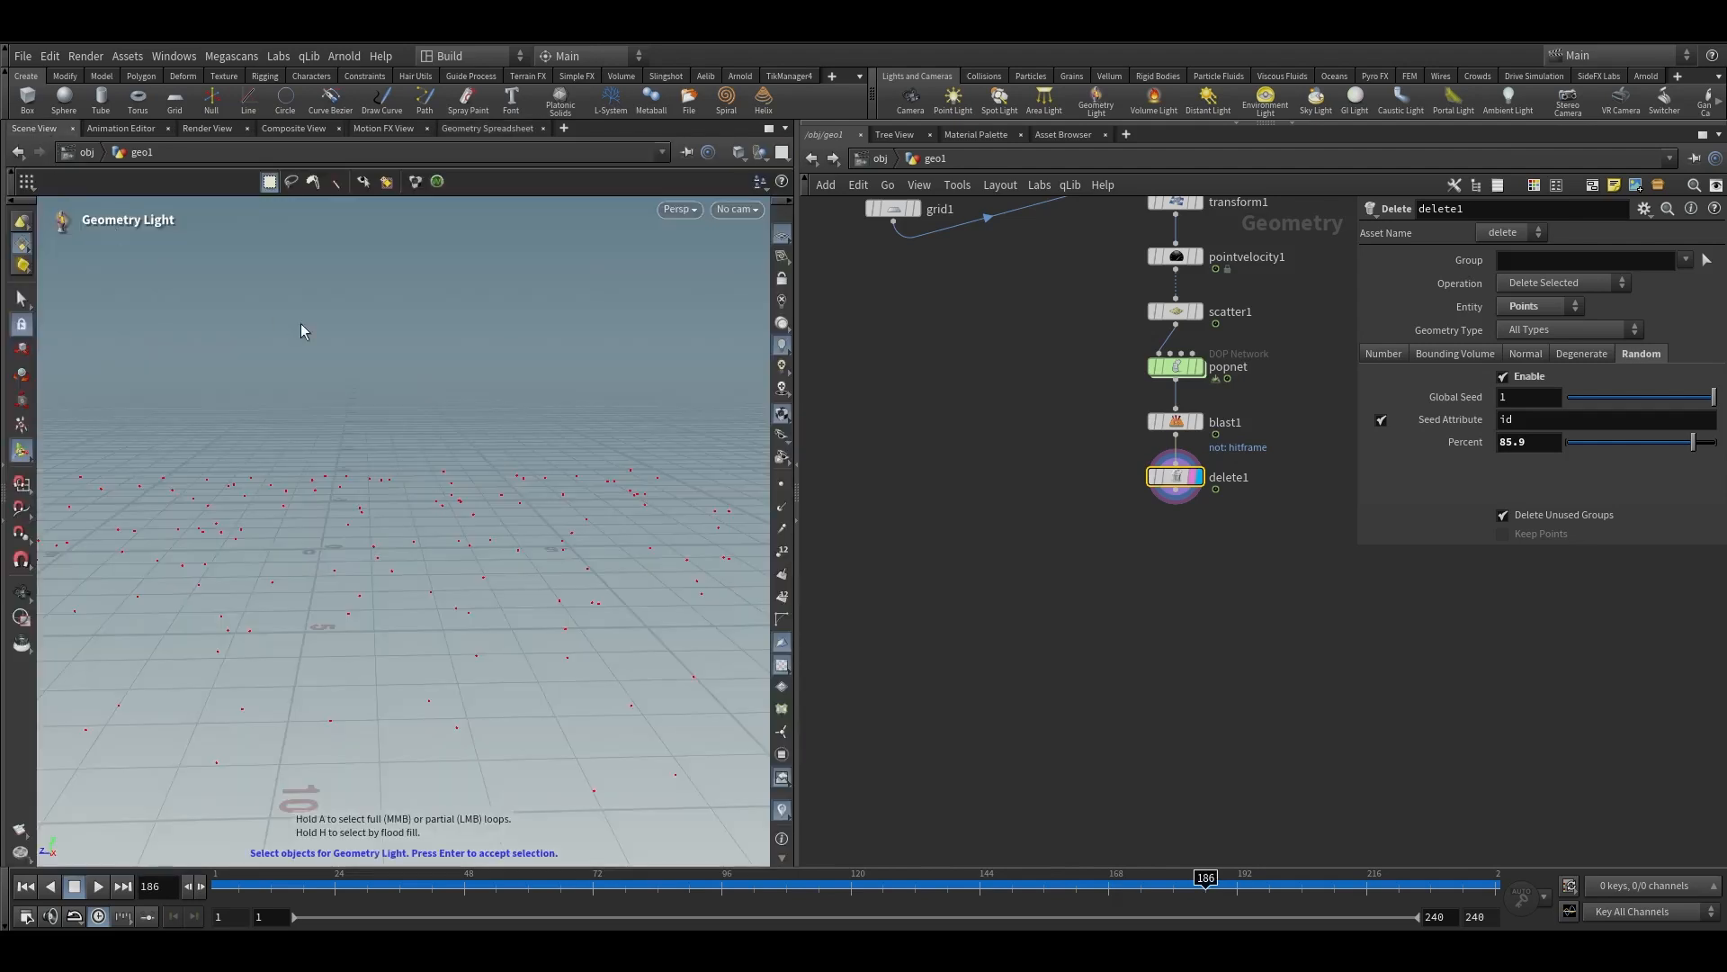
# Append an Attribute Delete node after delete1 and enable Delete Non Selected with the attribute fields left empty
pyautogui.moveTo(1178, 529); pyautogui.dragTo(1148, 567, button='middle')
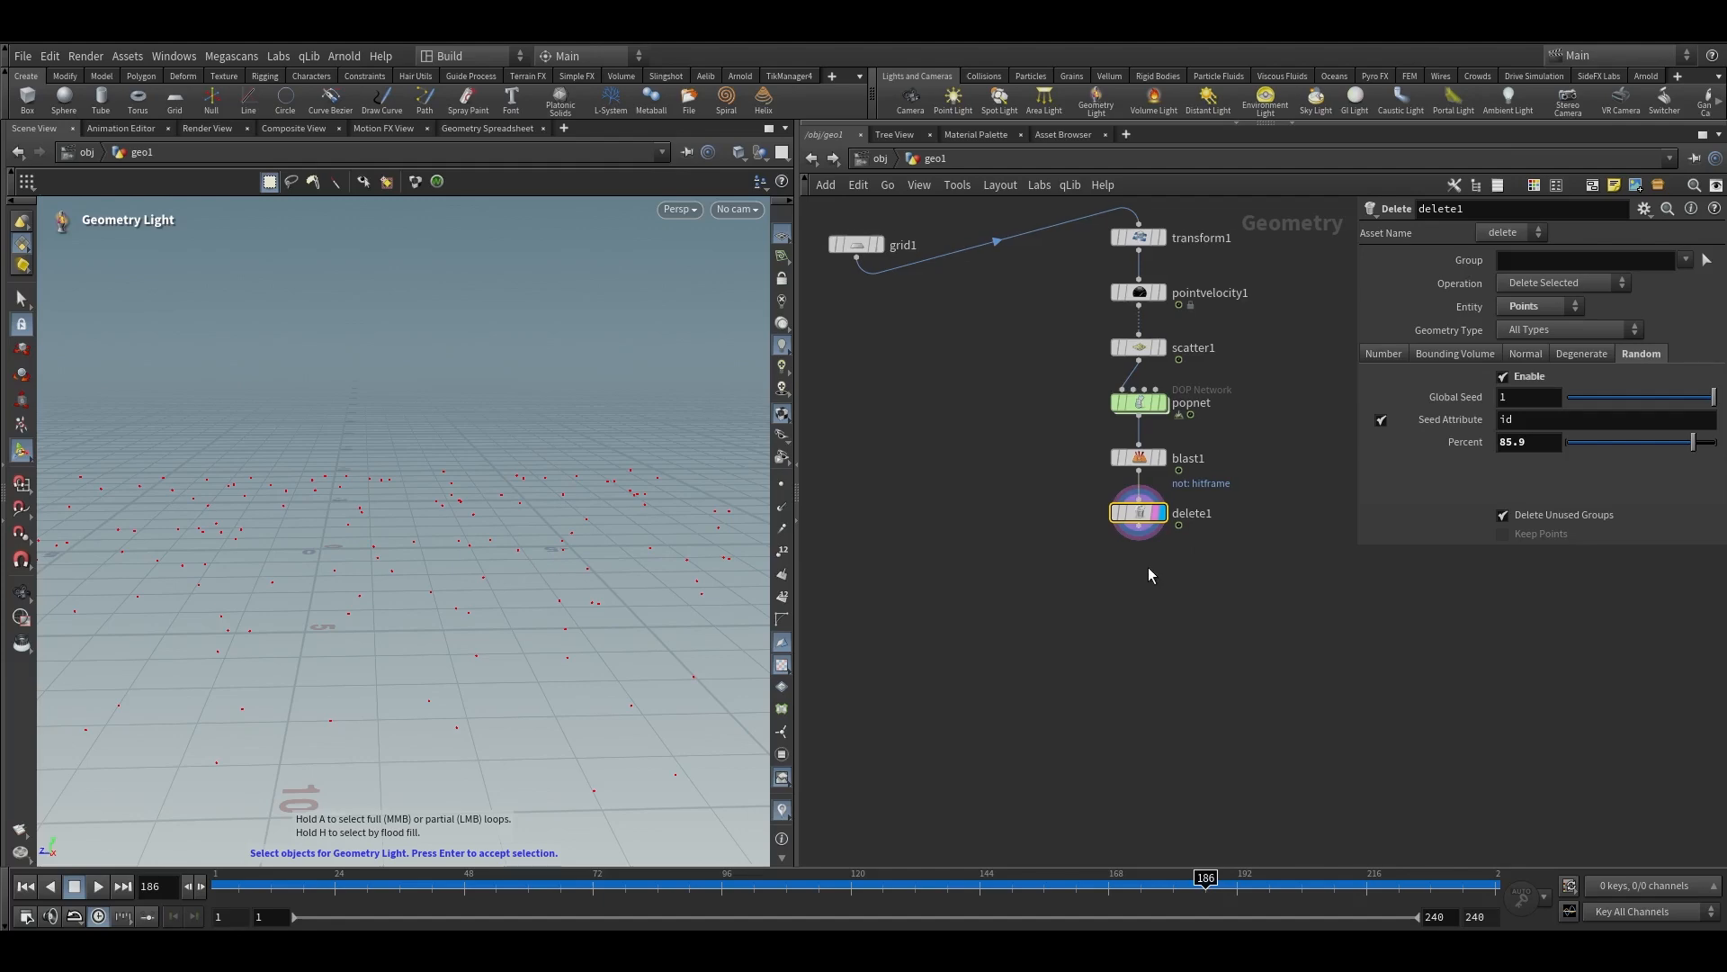
pyautogui.moveTo(1139, 540); pyautogui.dragTo(1136, 581)
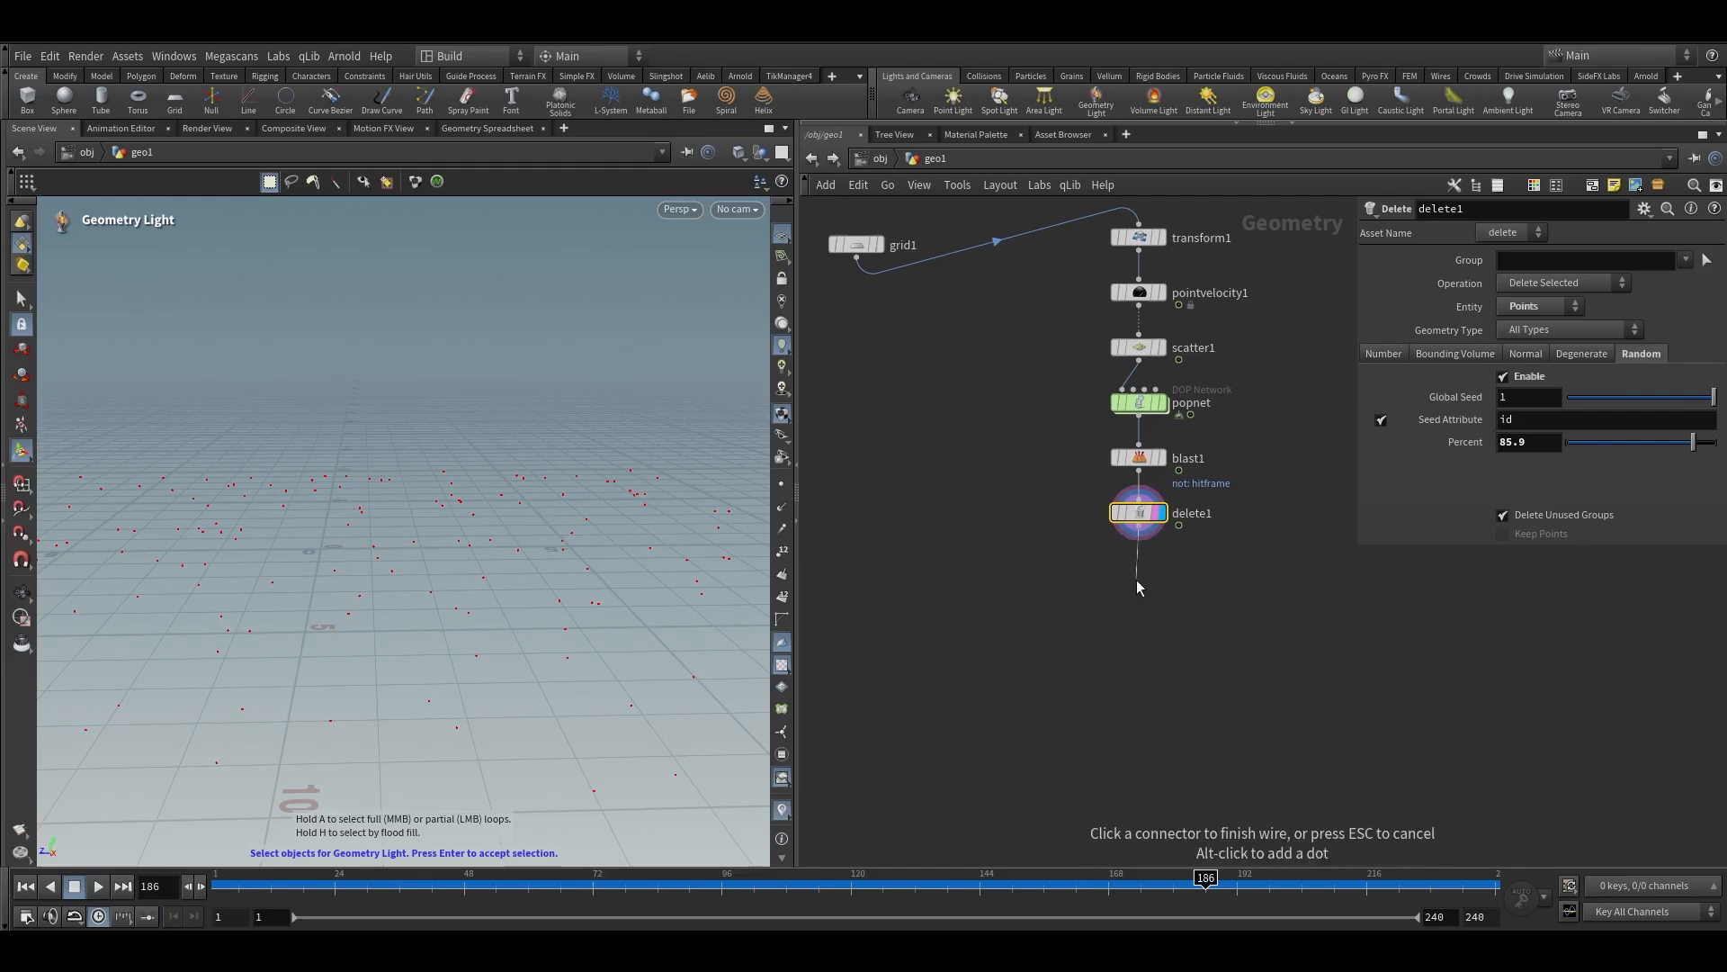
pyautogui.press('Tab')
pyautogui.write('adel')
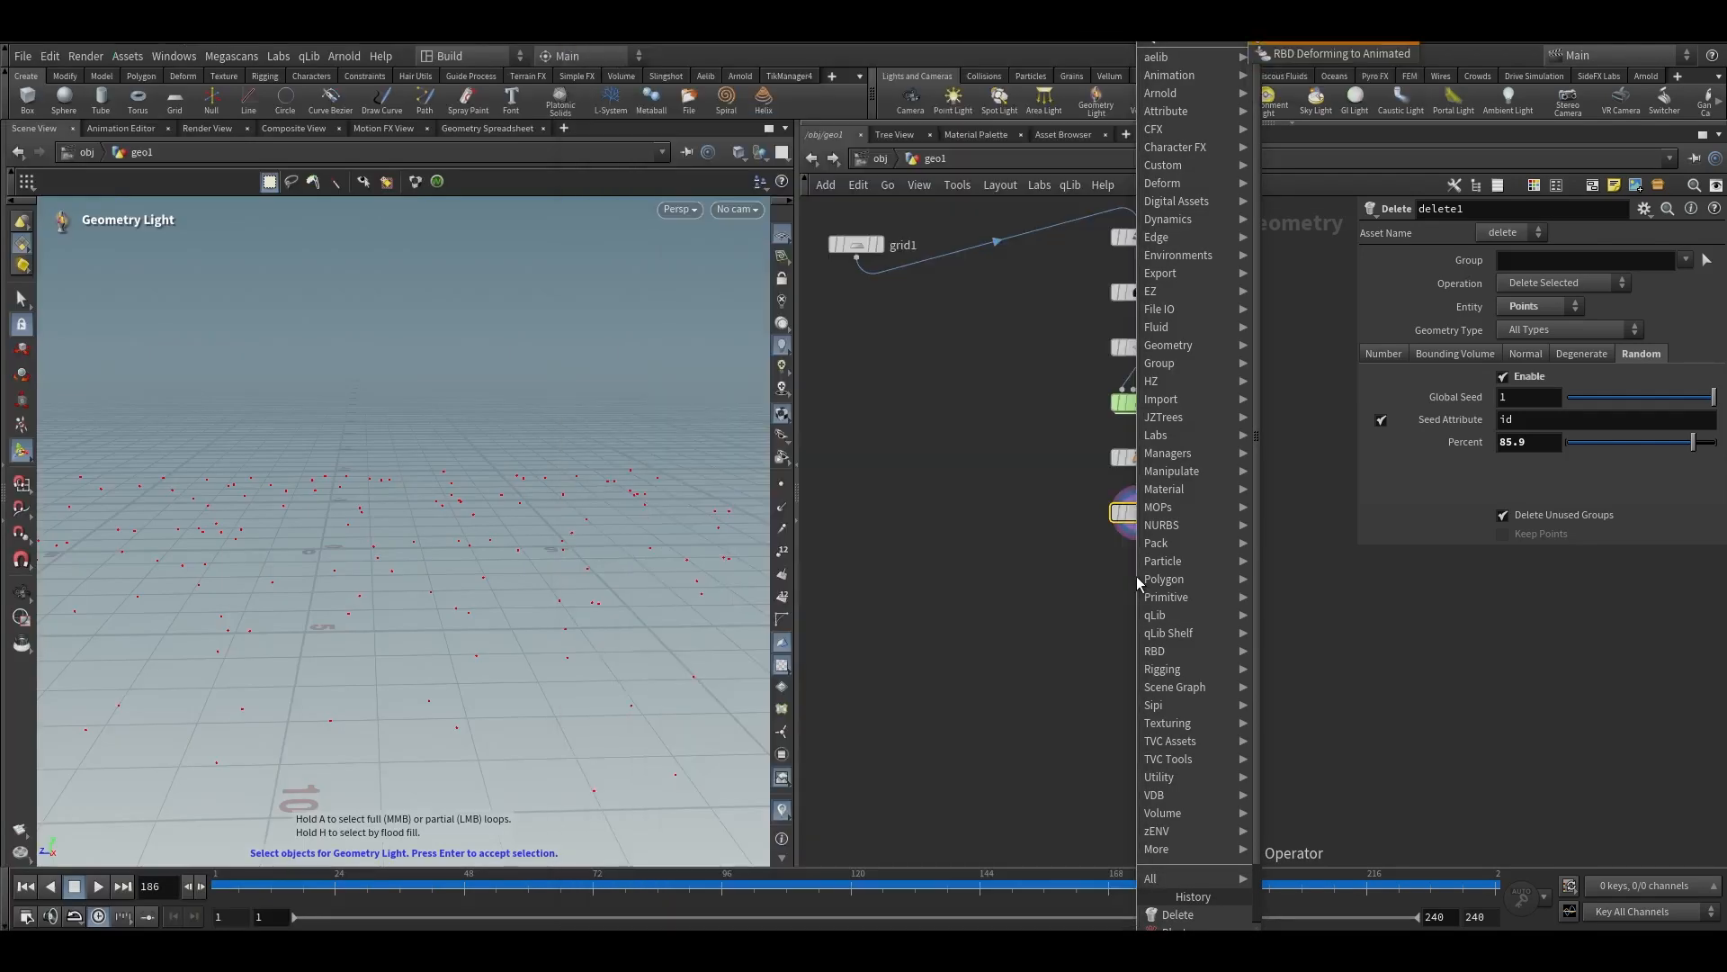
pyautogui.press('Return')
pyautogui.click(1169, 548)
pyautogui.click(1169, 609)
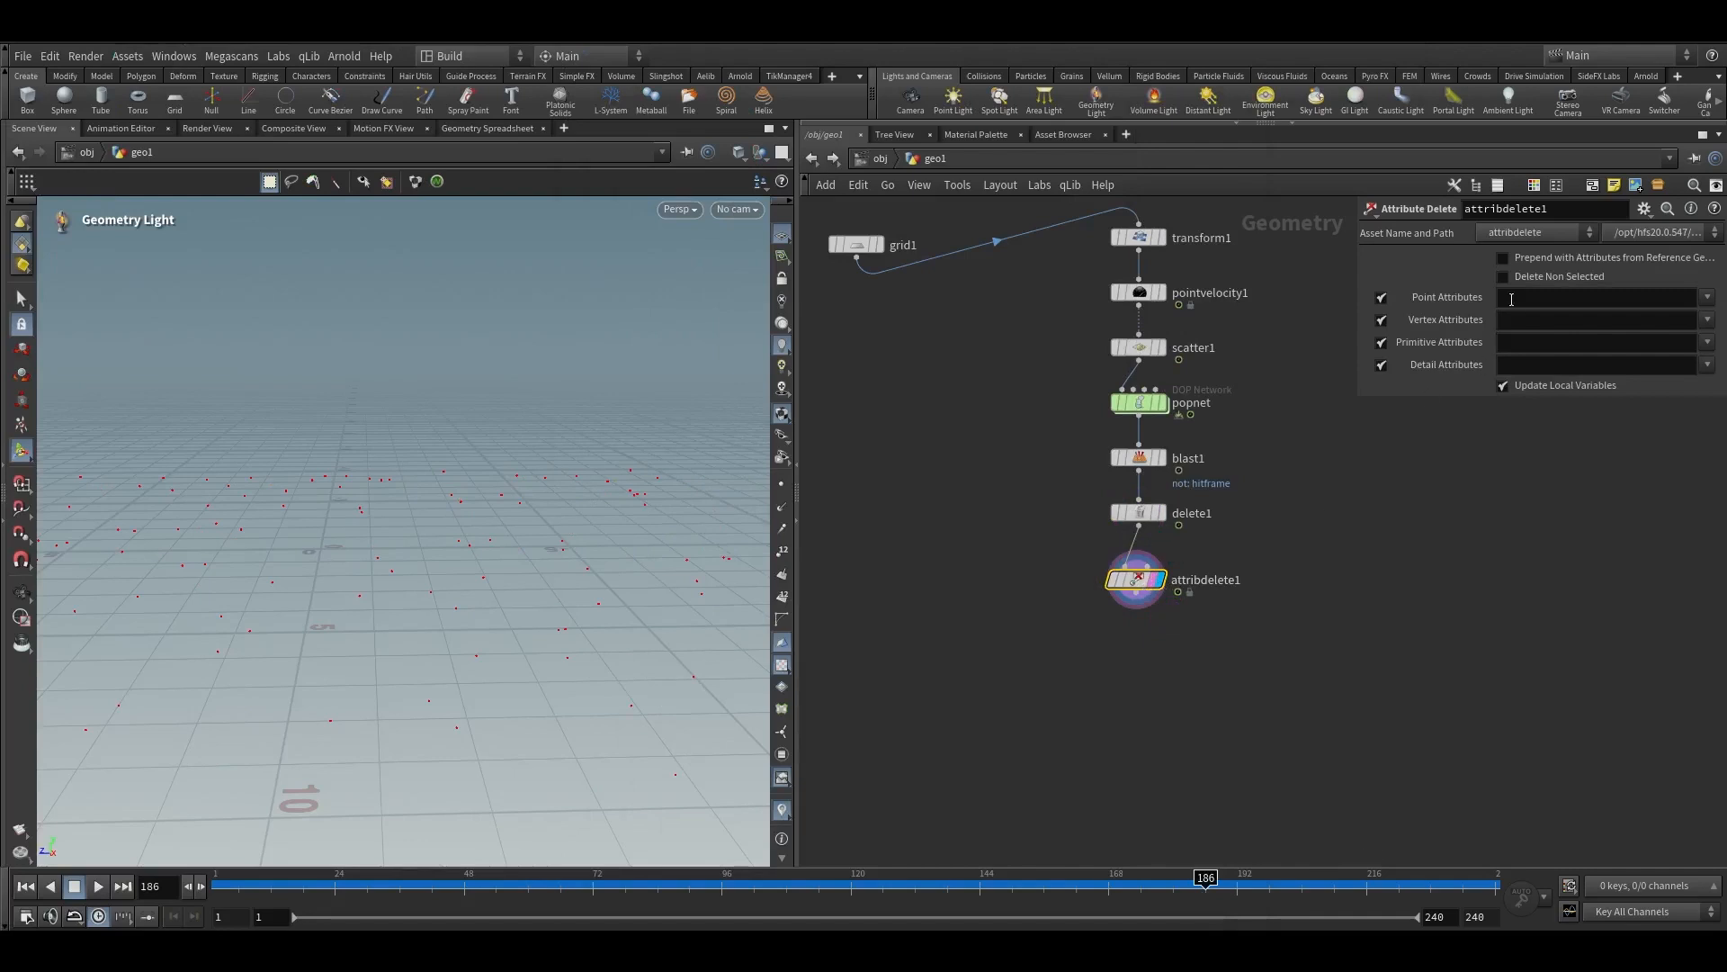
pyautogui.click(1517, 280)
pyautogui.middleClick(1212, 569)
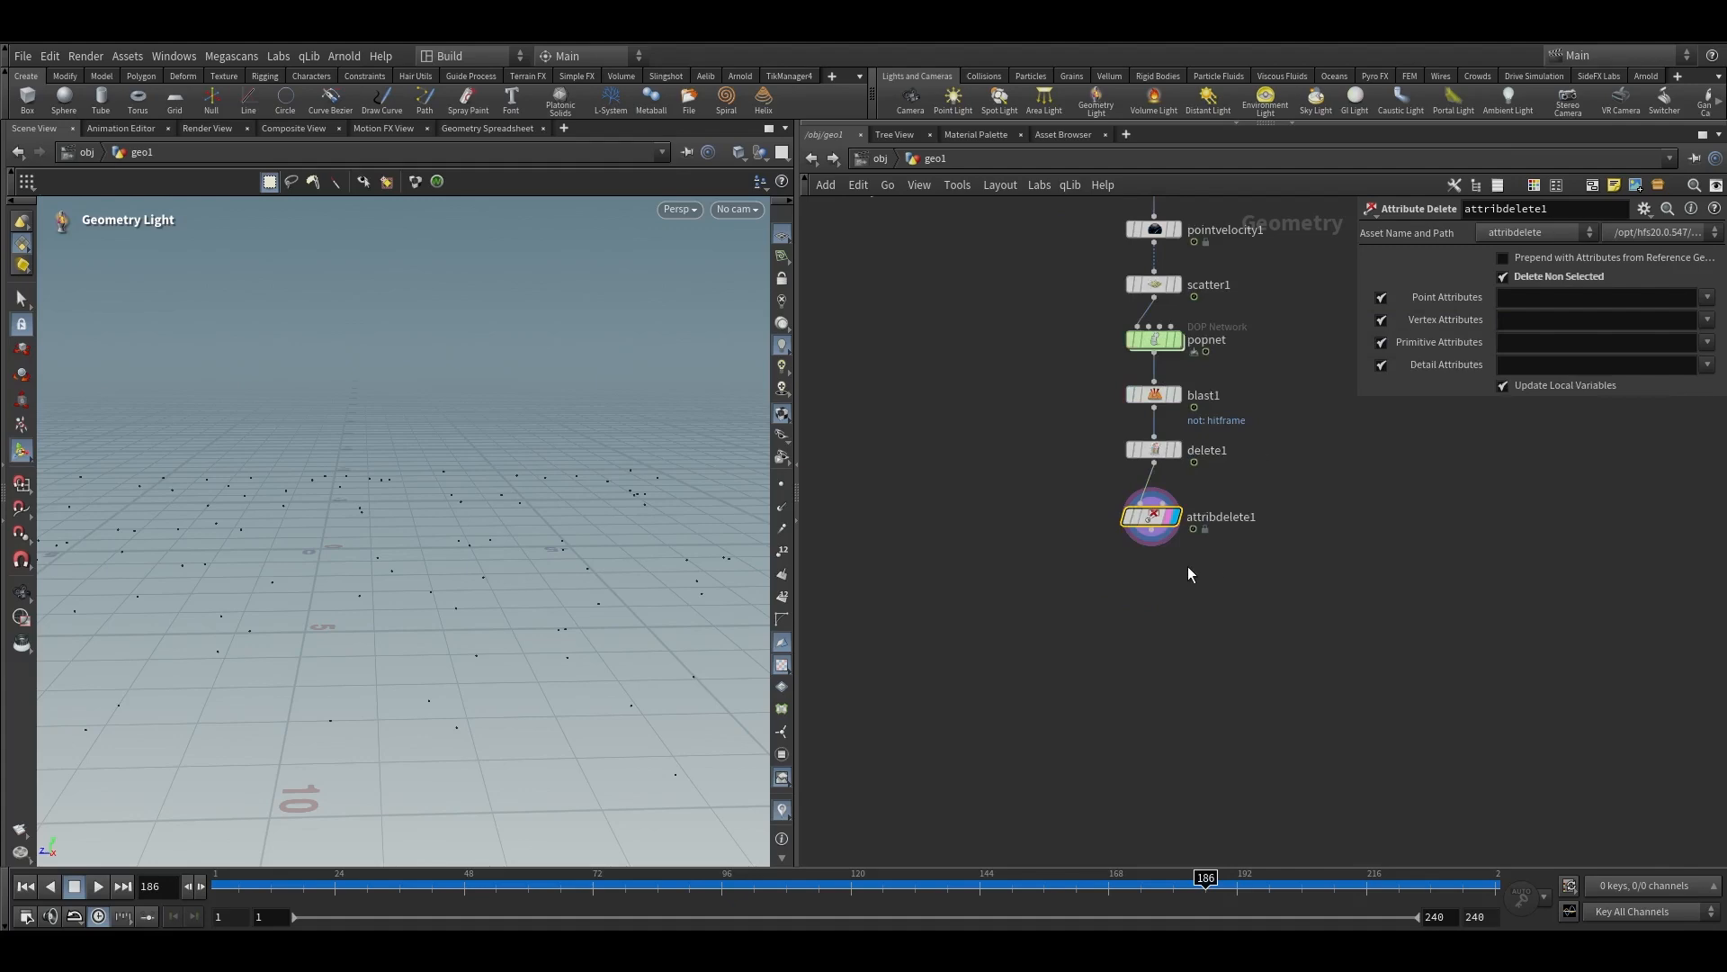
# Append an Attribute Wrangle node after attribdelete1
pyautogui.moveTo(1187, 565); pyautogui.dragTo(1223, 490, button='middle')
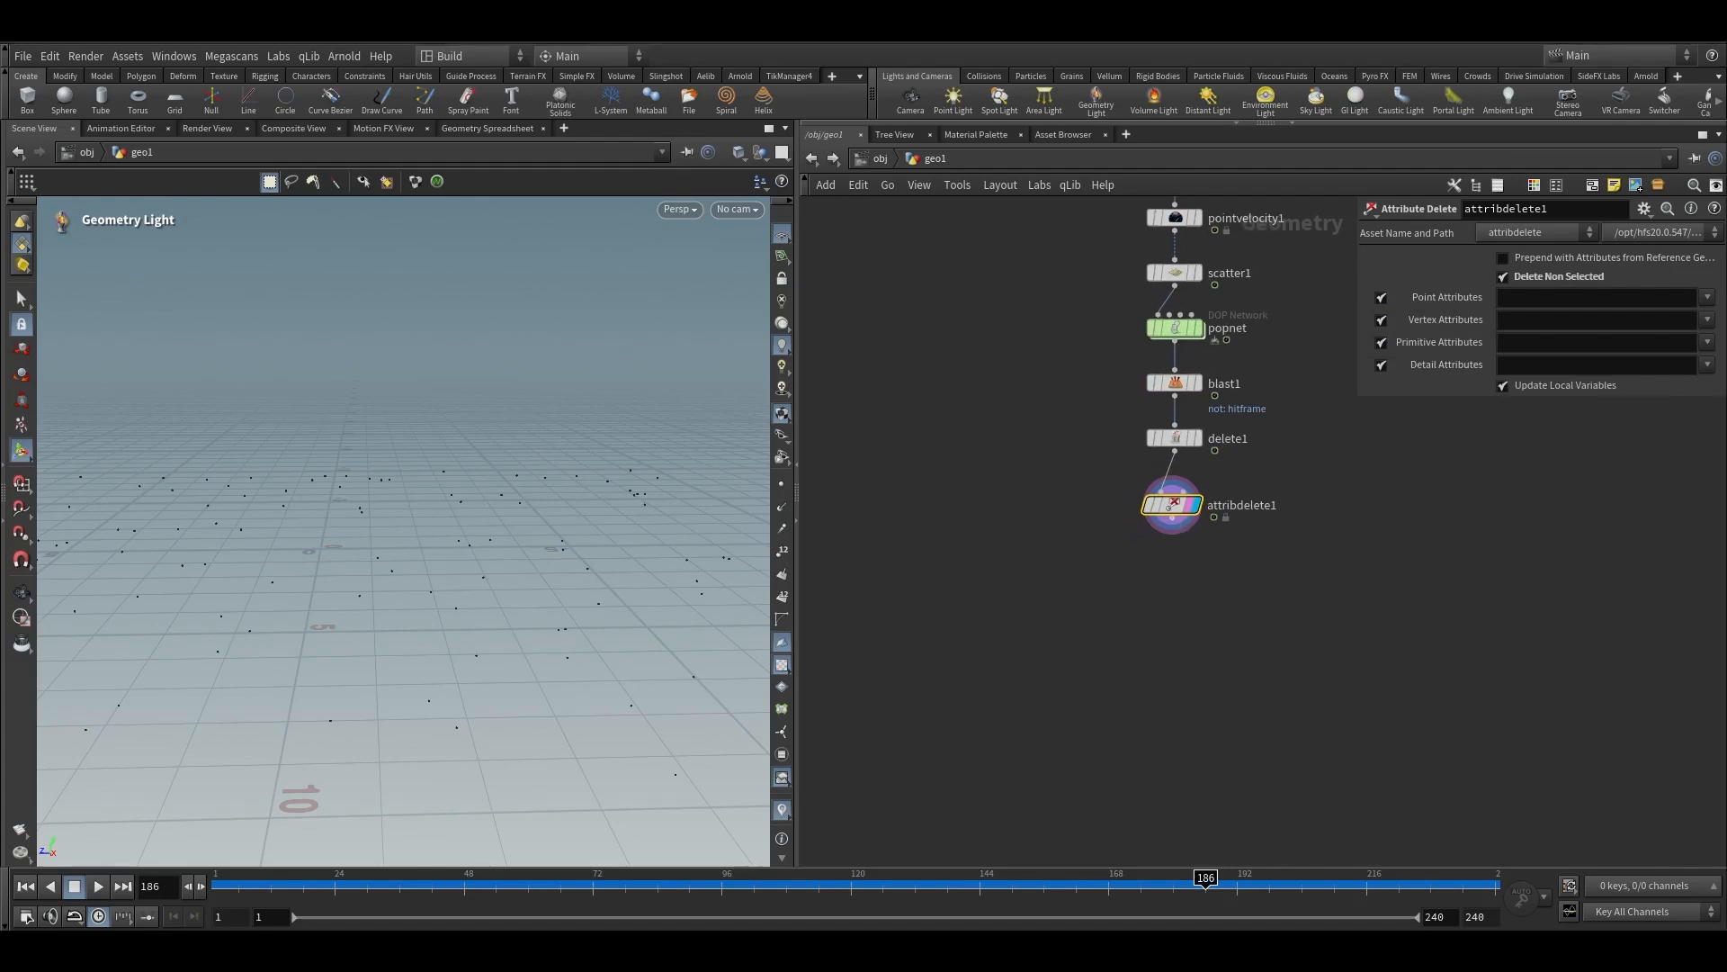
pyautogui.press('Tab')
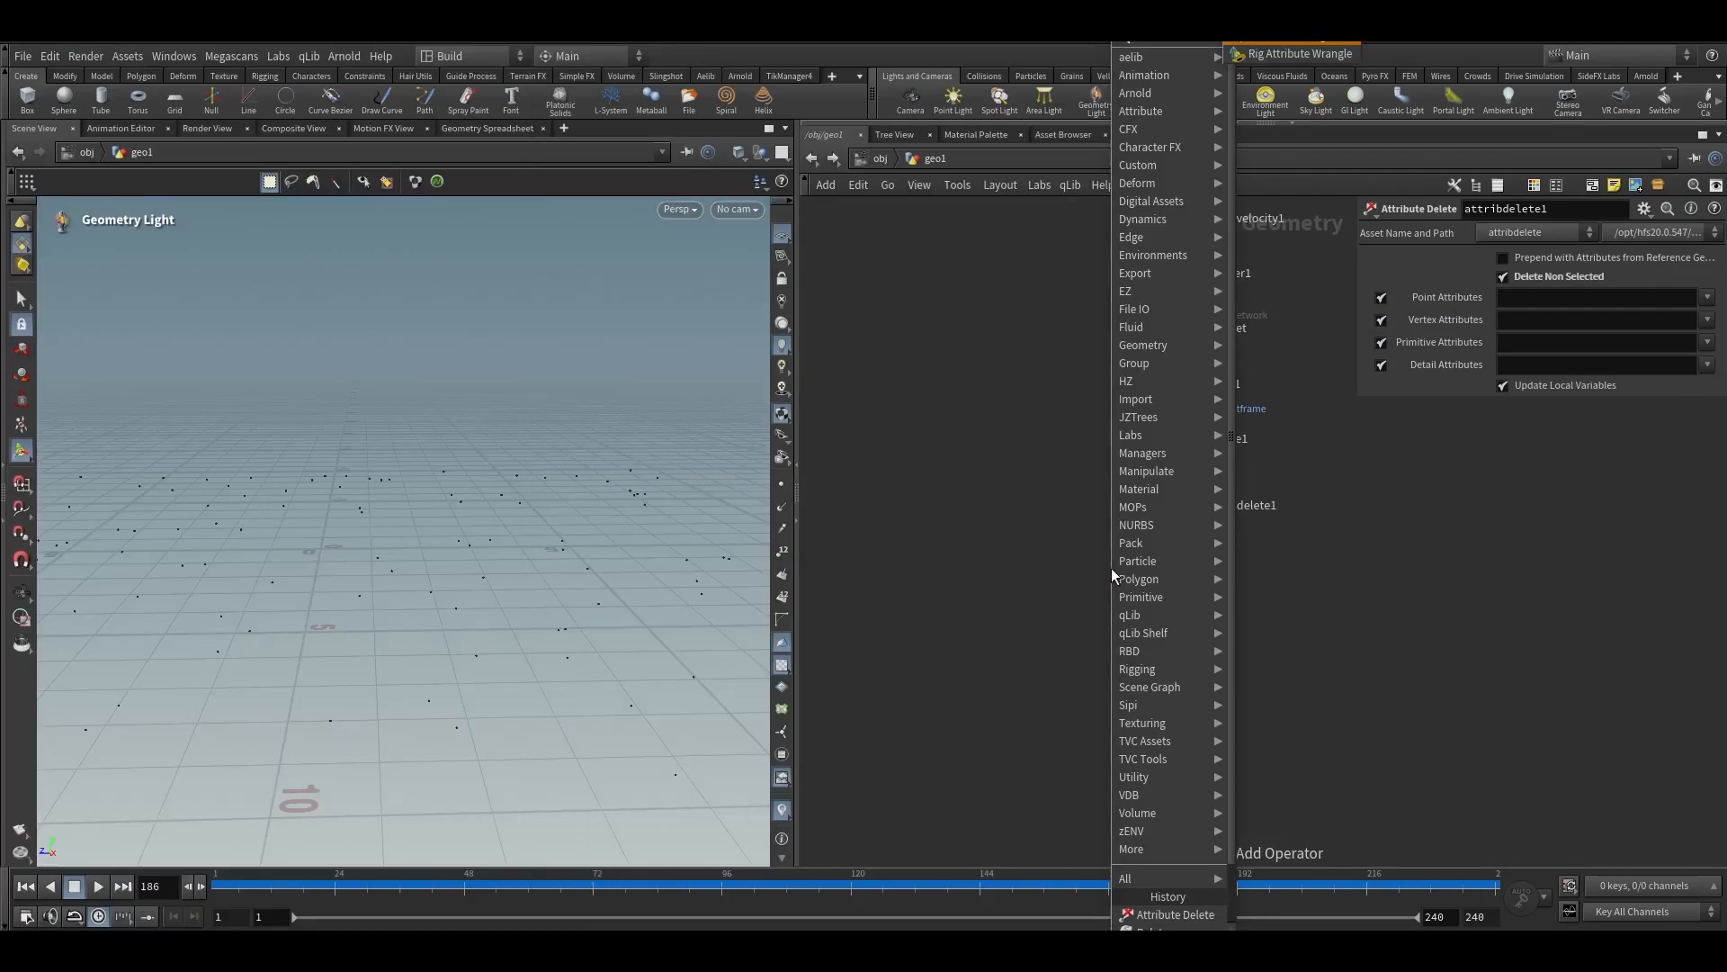
pyautogui.write('wrangle')
pyautogui.press('Return')
pyautogui.click(1110, 568)
pyautogui.click(1132, 569)
# Write a two-line VEX snippet in attribwrangle1: i@life = chi("life"); and i@age = 0;
pyautogui.click(1486, 439)
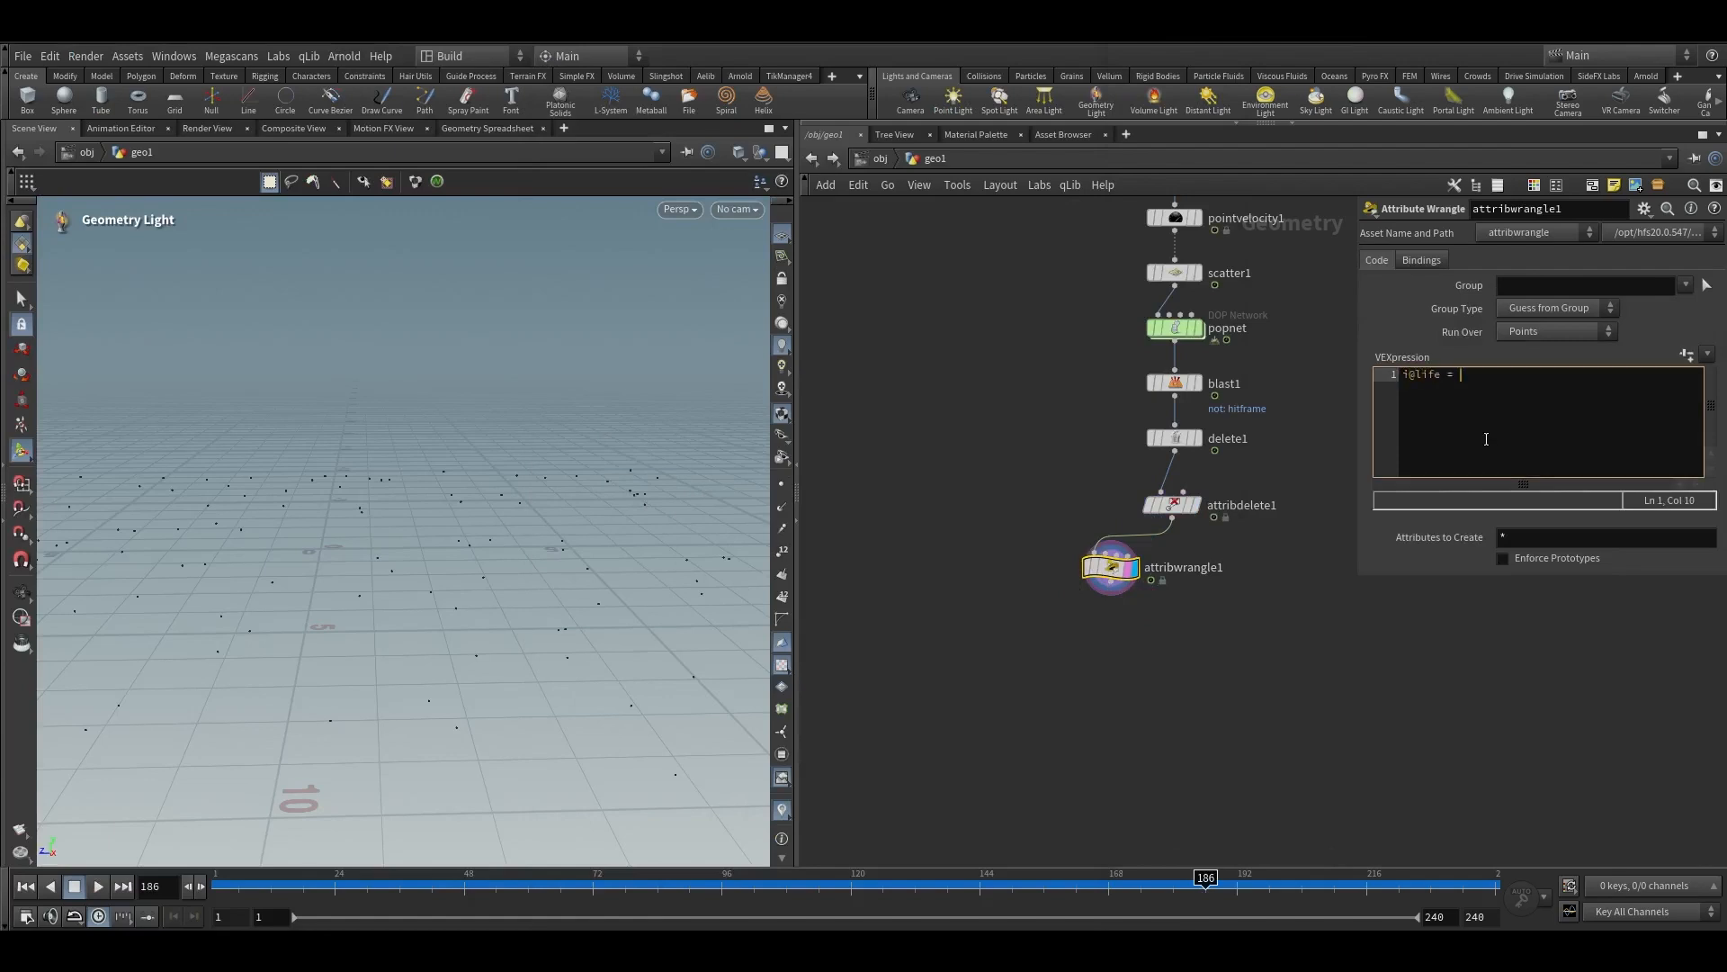
pyautogui.write('i@life = chi(";life");')
pyautogui.hotkey('ctrl', 'a')
pyautogui.hotkey('ctrl', 'c')
pyautogui.press('End')
pyautogui.press('Return')
pyautogui.hotkey('ctrl', 'v')
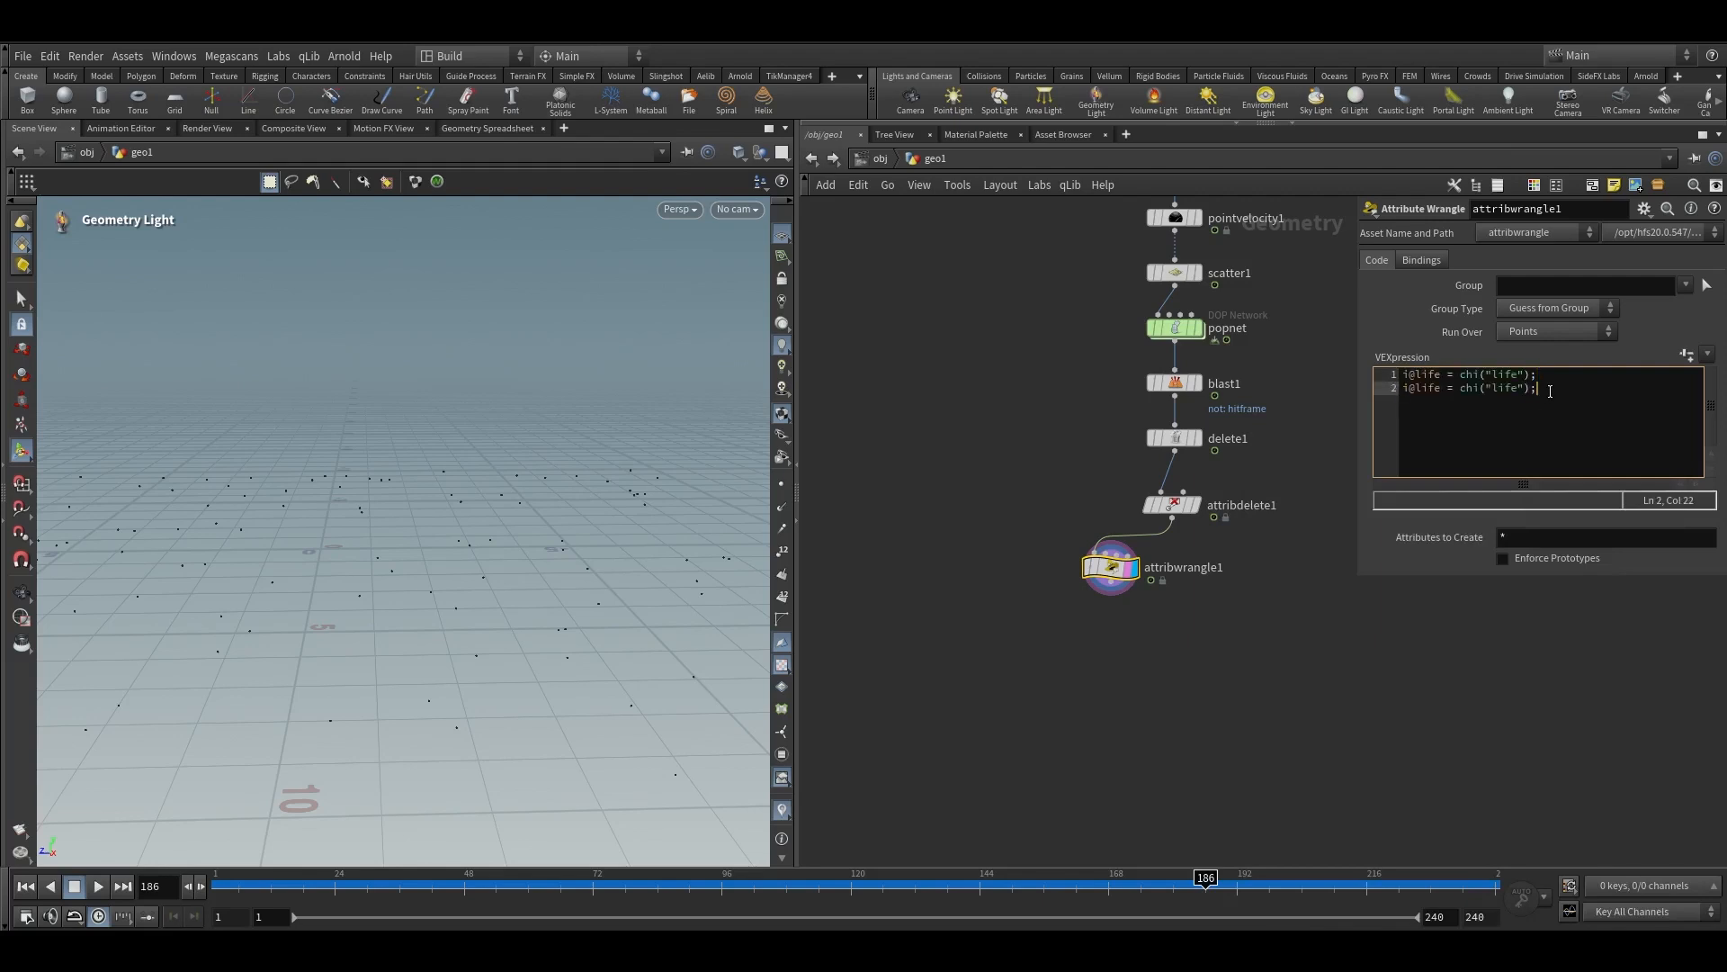
pyautogui.doubleClick(1437, 391)
pyautogui.write('age')
pyautogui.moveTo(1452, 390); pyautogui.dragTo(1526, 391)
pyautogui.write('0;')
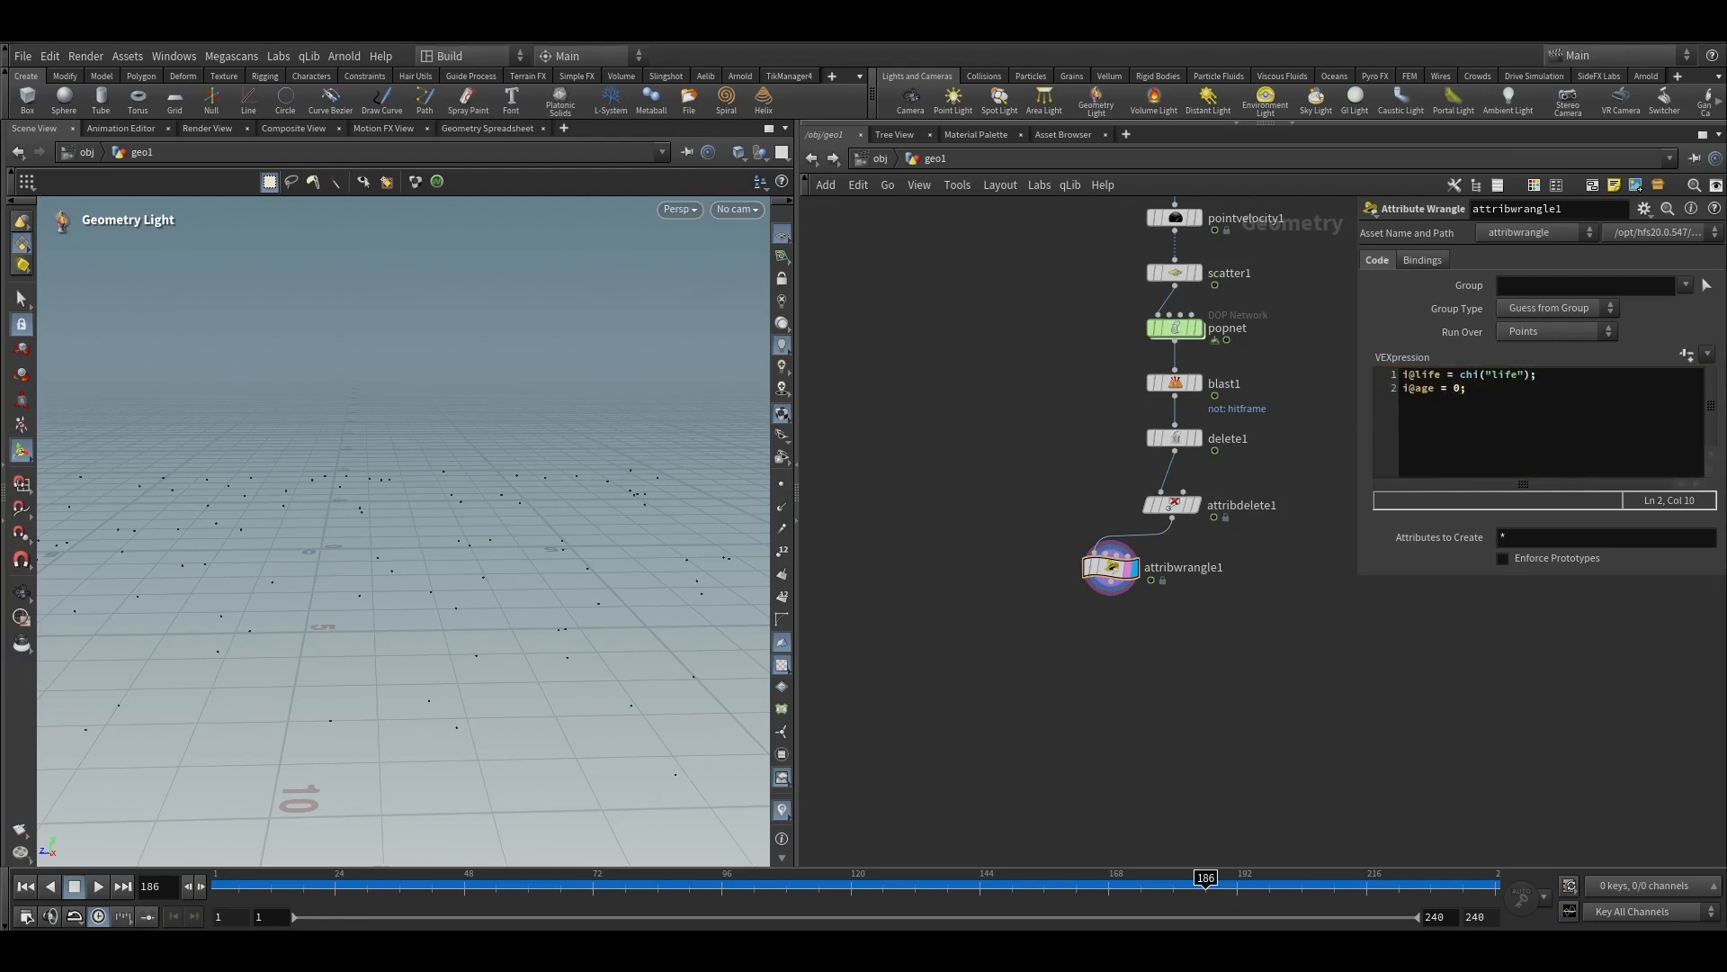
# Generate the Life parameter from the wrangle's code and set it to 20
pyautogui.click(1687, 354)
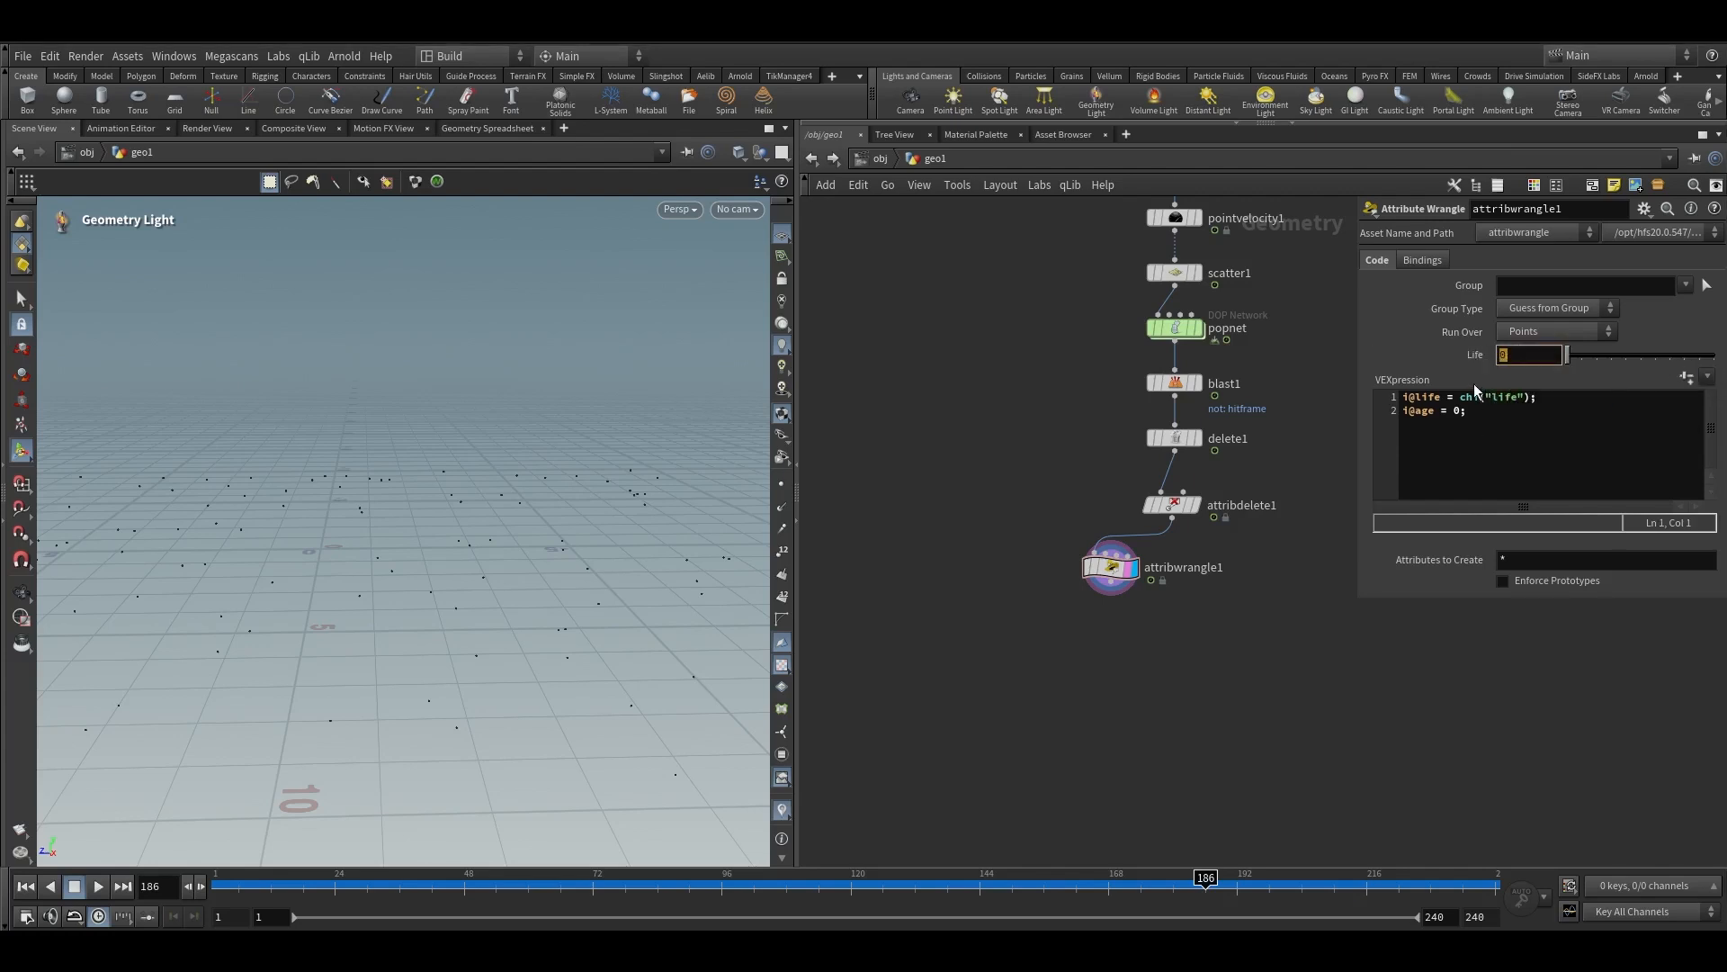
pyautogui.write('20')
pyautogui.press('Return')
# Append a Solver node after attribwrangle1 and open its inner network
pyautogui.press('Tab')
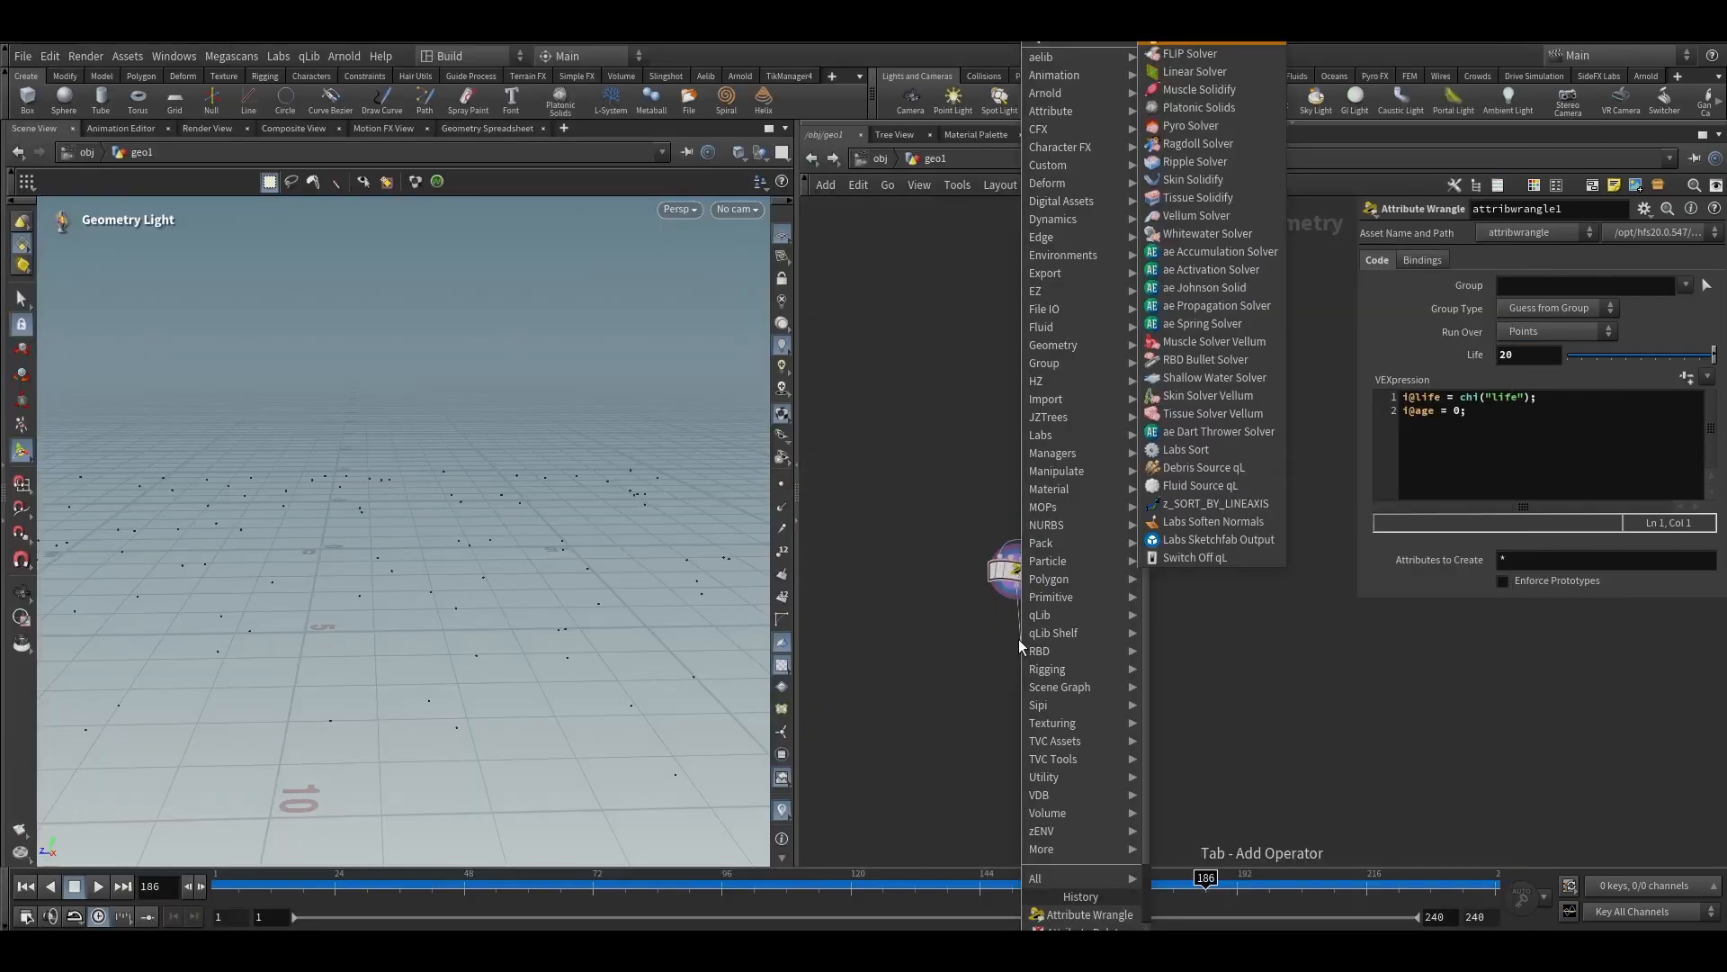
pyautogui.click(1018, 639)
pyautogui.doubleClick(1019, 639)
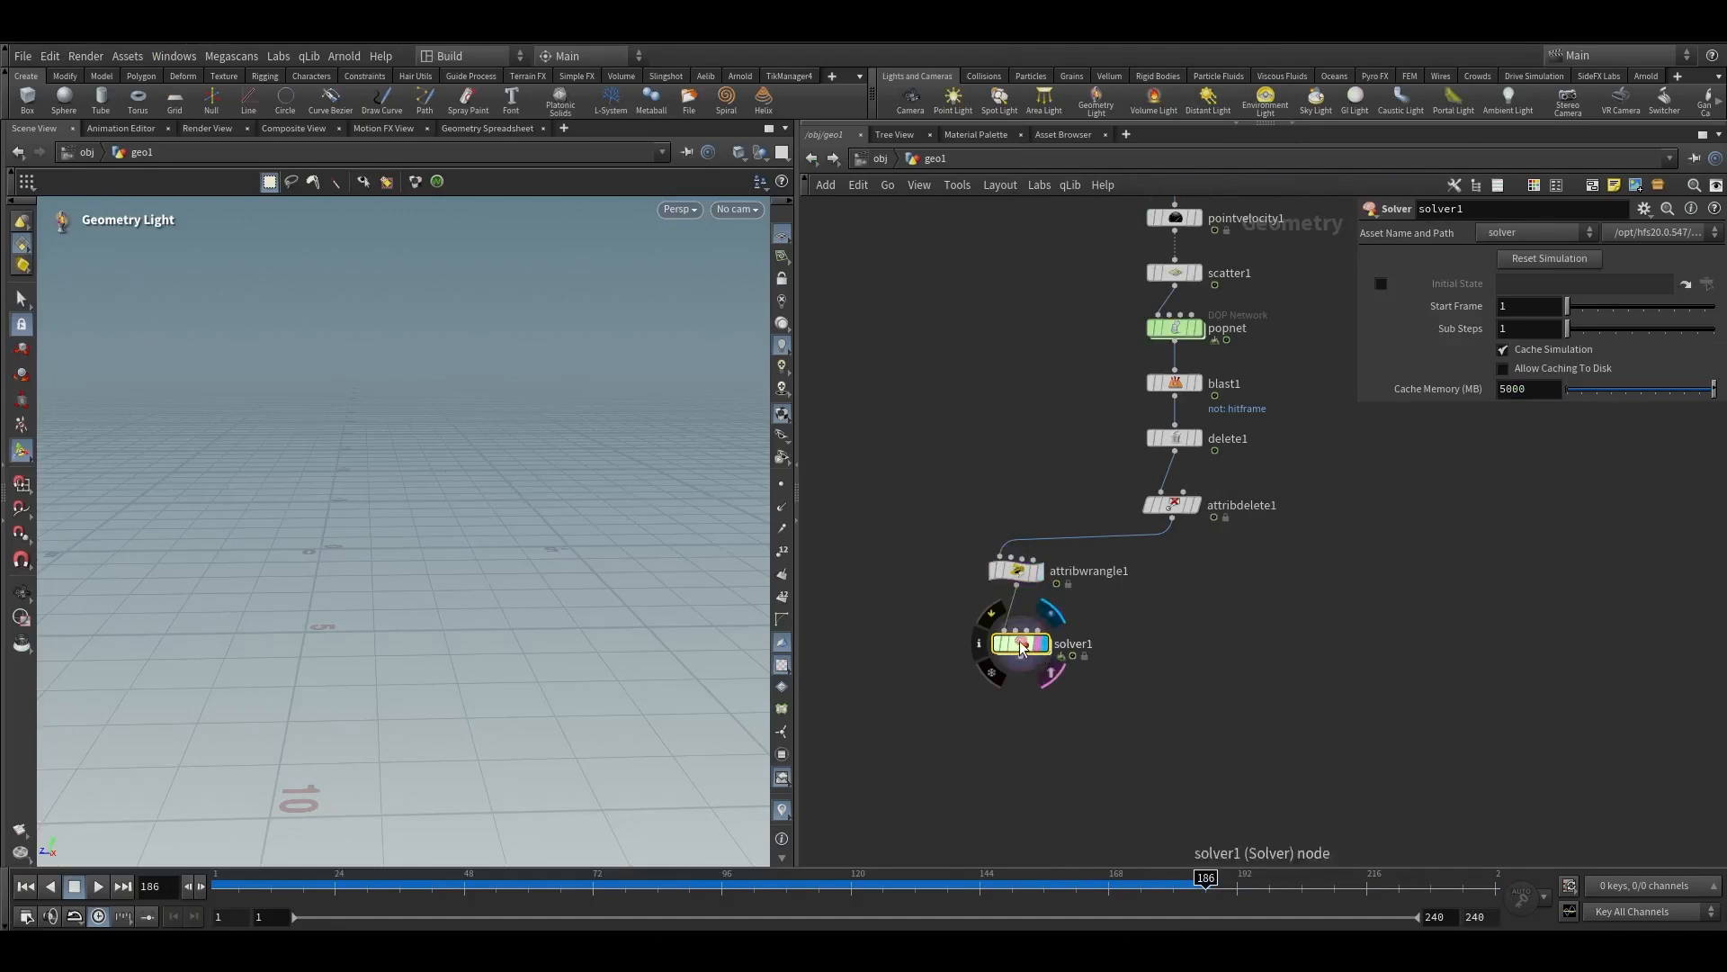
pyautogui.hotkey('ctrl', 'Up')
# Merge Prev_Frame with Input_1, wire the merge into OUT, and arrange it beneath Prev_Frame
pyautogui.moveTo(942, 603); pyautogui.dragTo(932, 697)
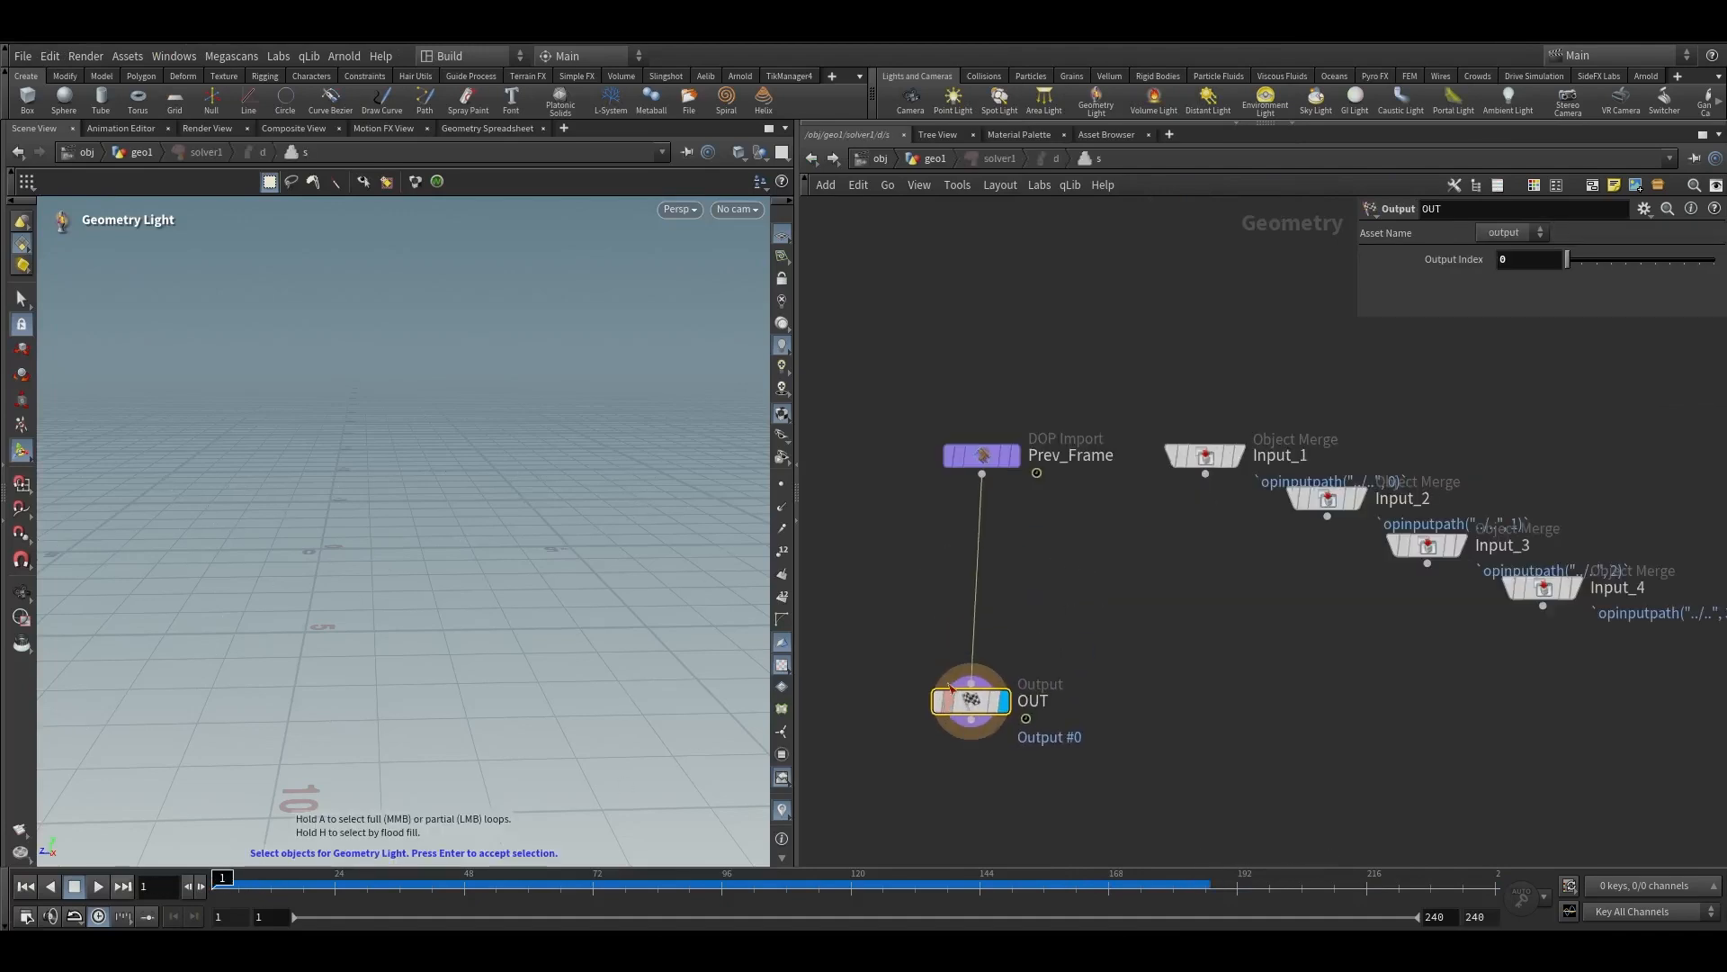
pyautogui.click(981, 455)
pyautogui.keyDown('shift'); pyautogui.click(1206, 456); pyautogui.keyUp('shift')
pyautogui.keyDown('alt'); pyautogui.moveTo(1205, 473); pyautogui.dragTo(1072, 584); pyautogui.keyUp('alt')
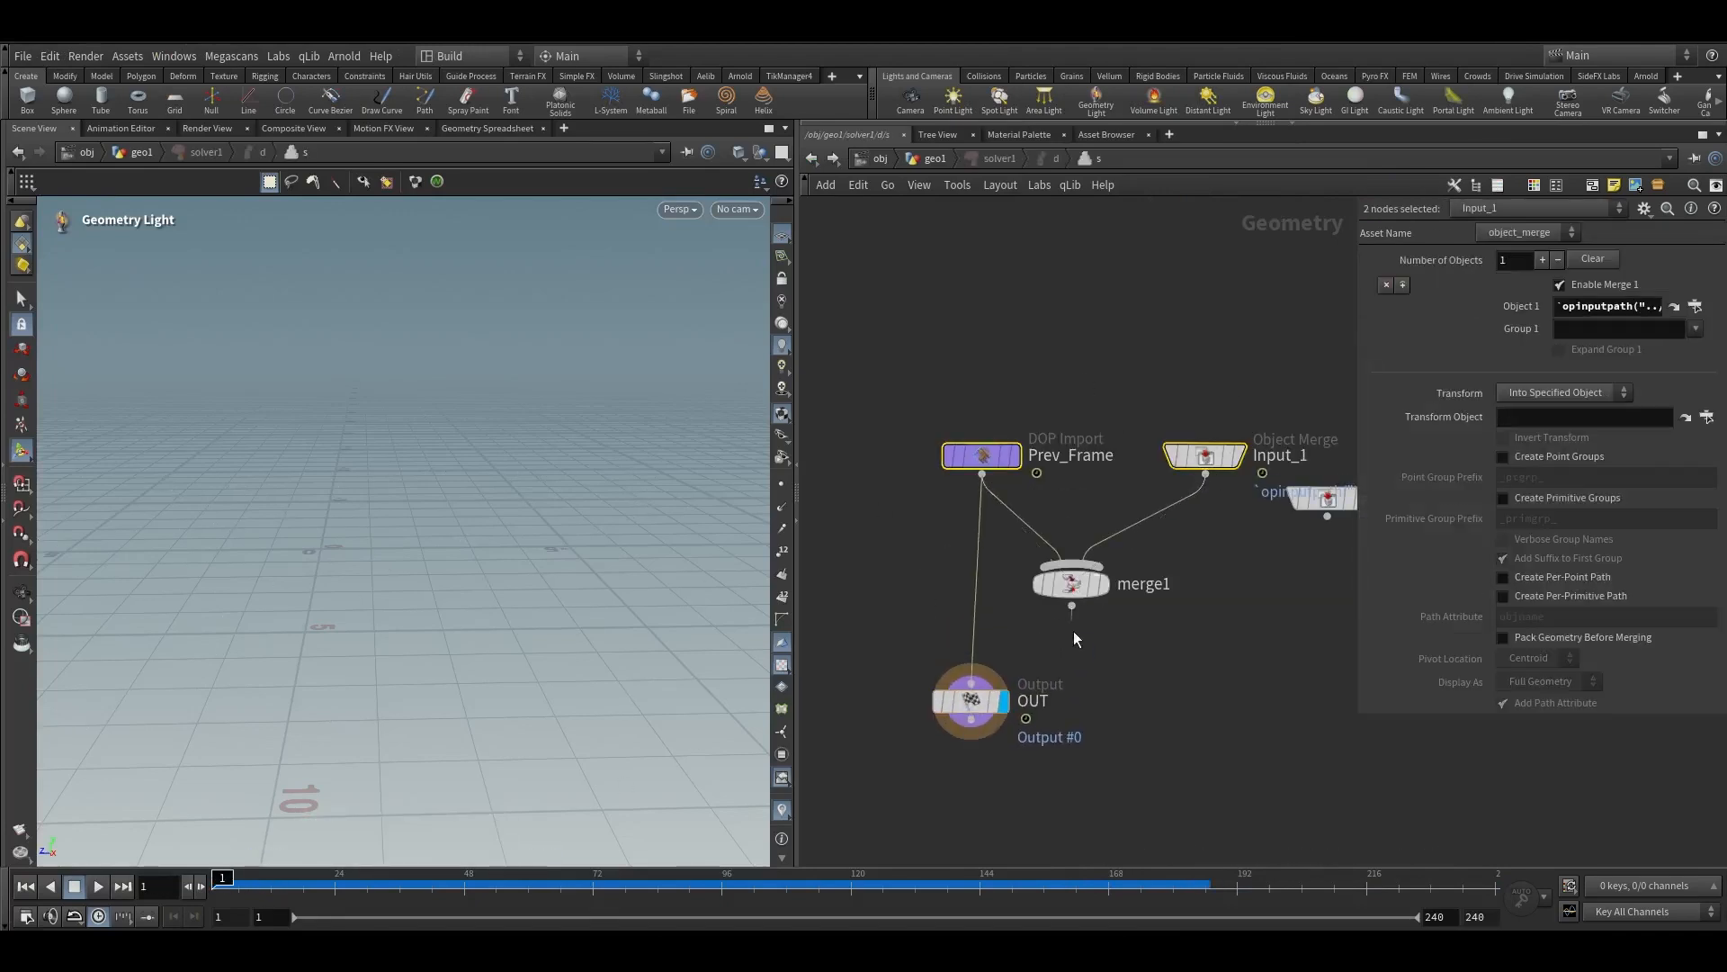
pyautogui.press('r')
pyautogui.click(1083, 585)
pyautogui.click(1083, 585)
pyautogui.moveTo(985, 699); pyautogui.dragTo(1031, 784)
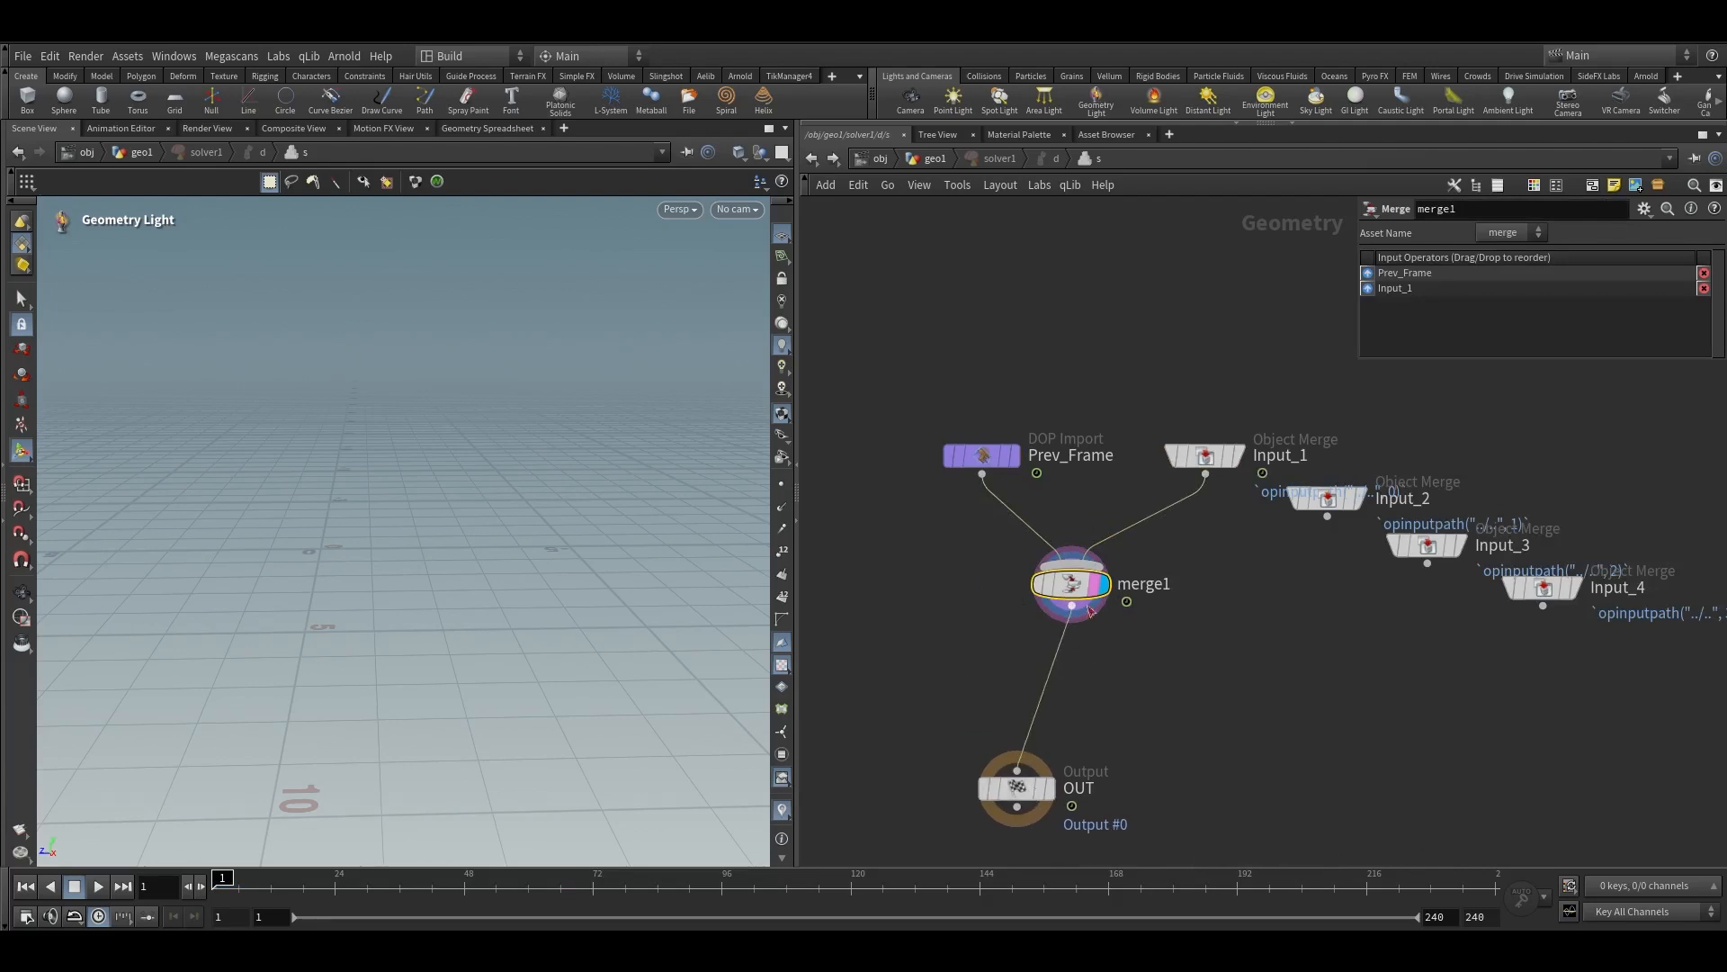
pyautogui.moveTo(1075, 587); pyautogui.dragTo(997, 607)
pyautogui.click(1121, 621)
pyautogui.press('Tab')
pyautogui.press('Escape')
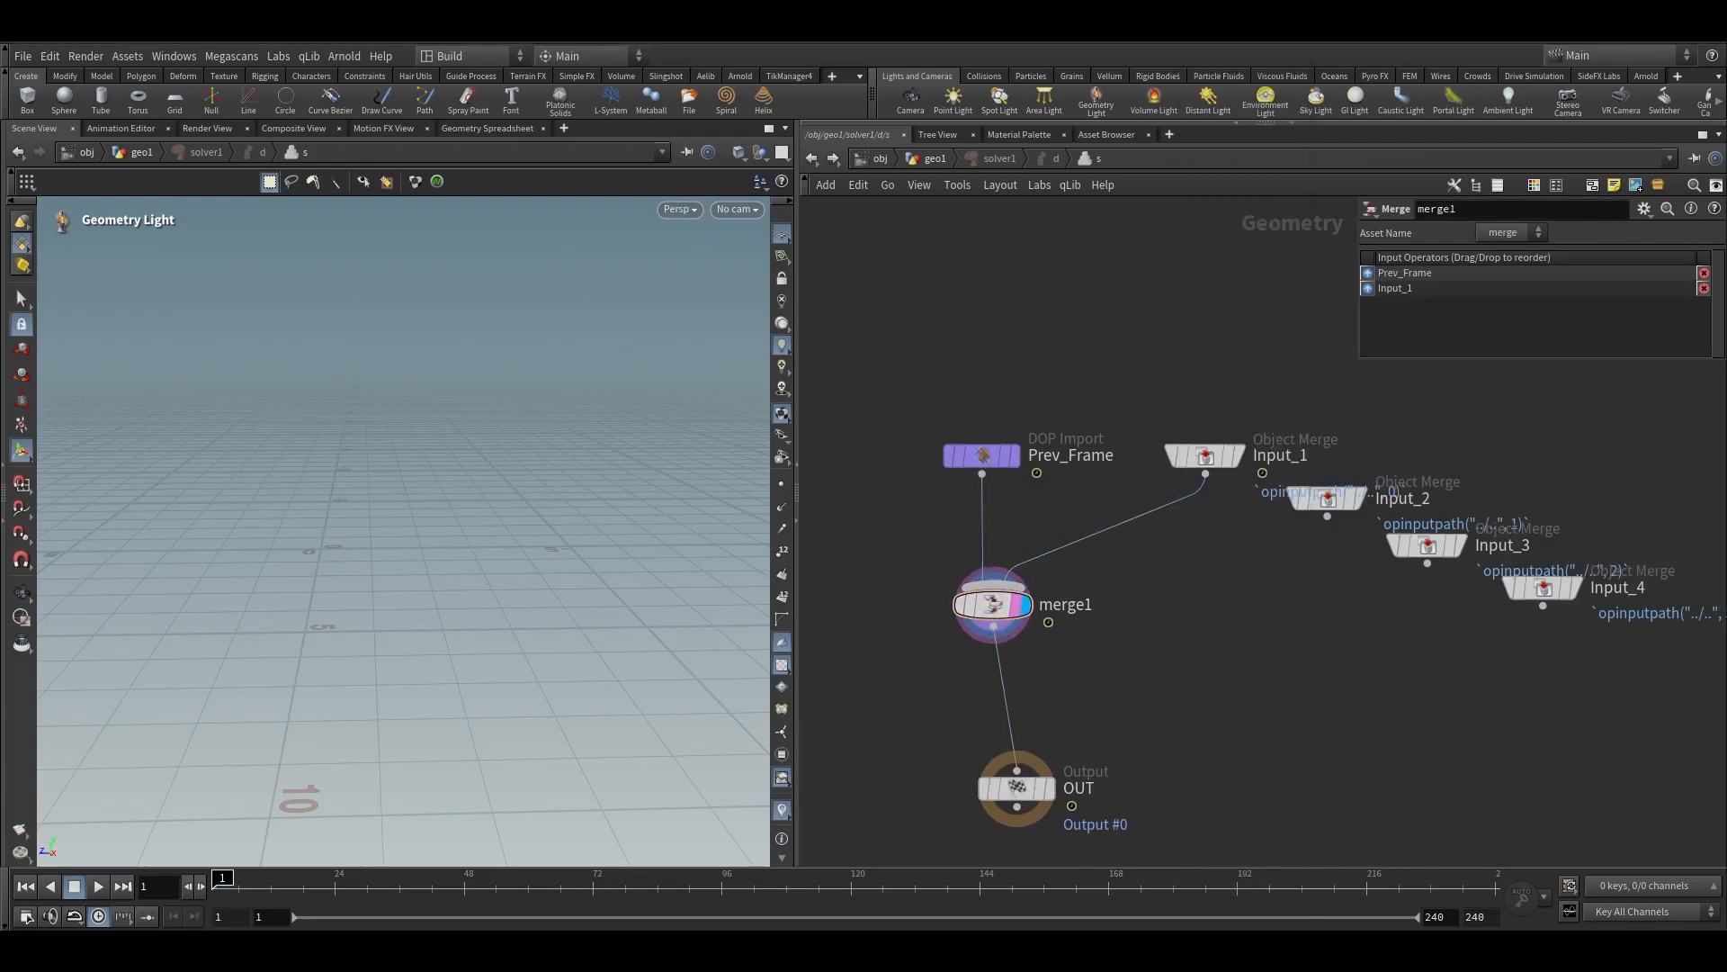
# Insert an Attribute Wrangle between merge1 and OUT containing i@age++;
pyautogui.moveTo(1080, 676); pyautogui.dragTo(1126, 655, button='middle')
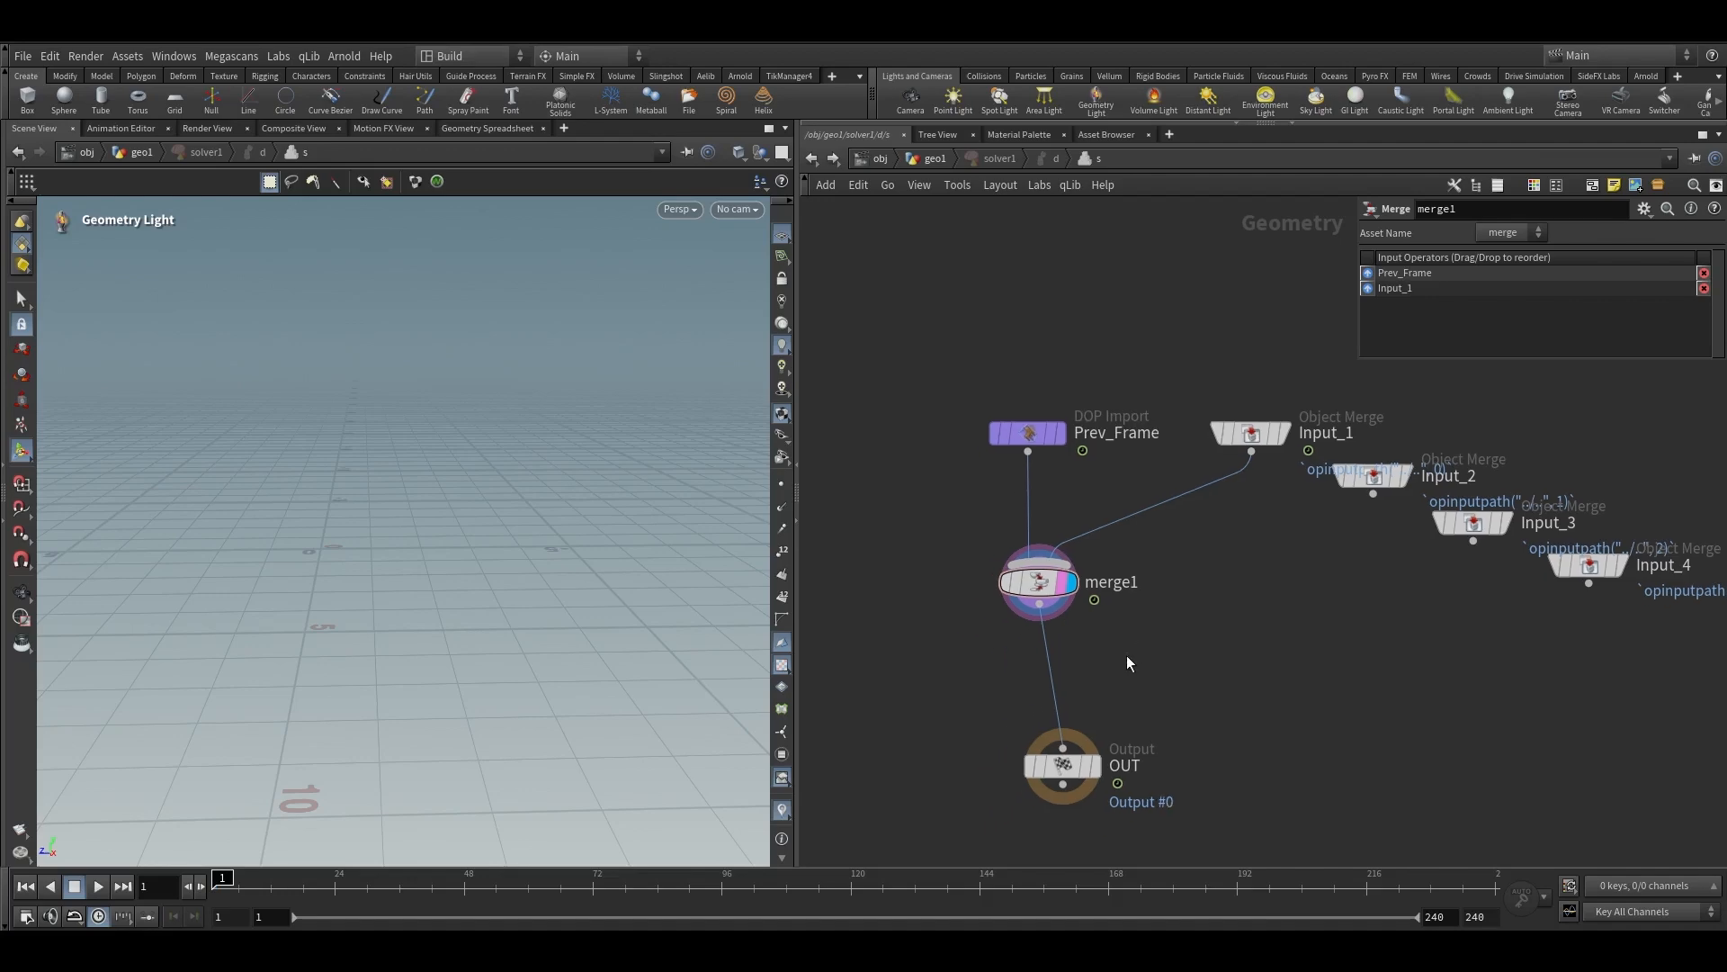
pyautogui.press('Tab')
pyautogui.press('Return')
pyautogui.doubleClick(1050, 668)
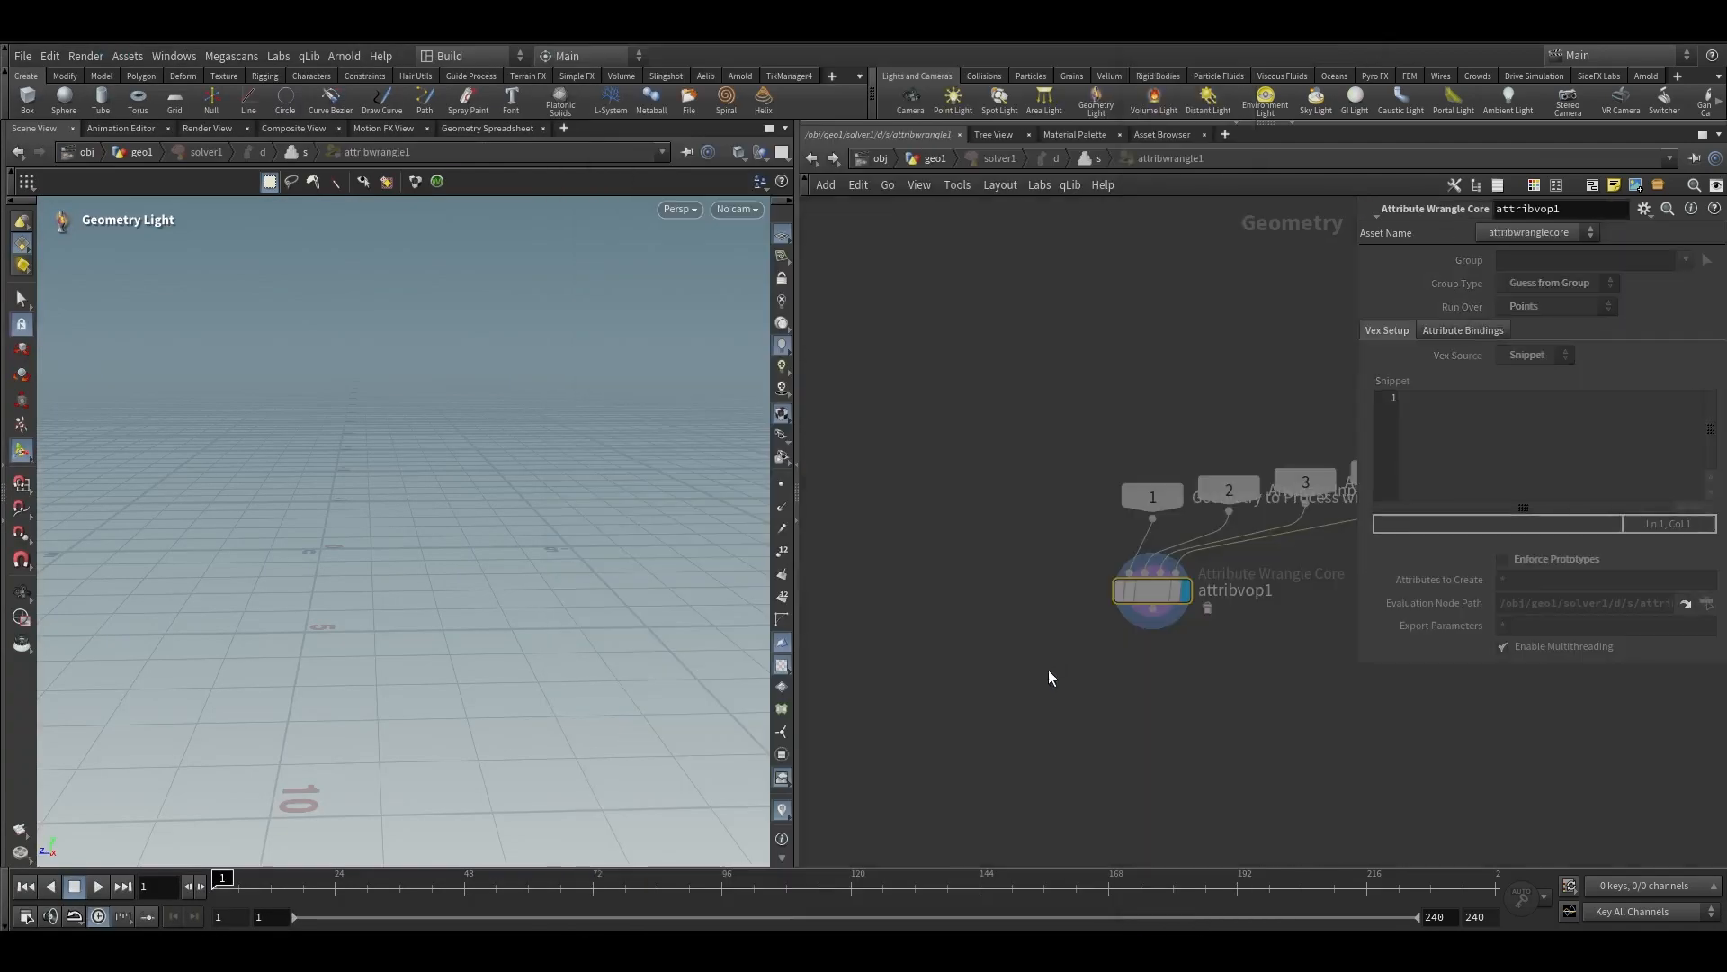
pyautogui.press('u')
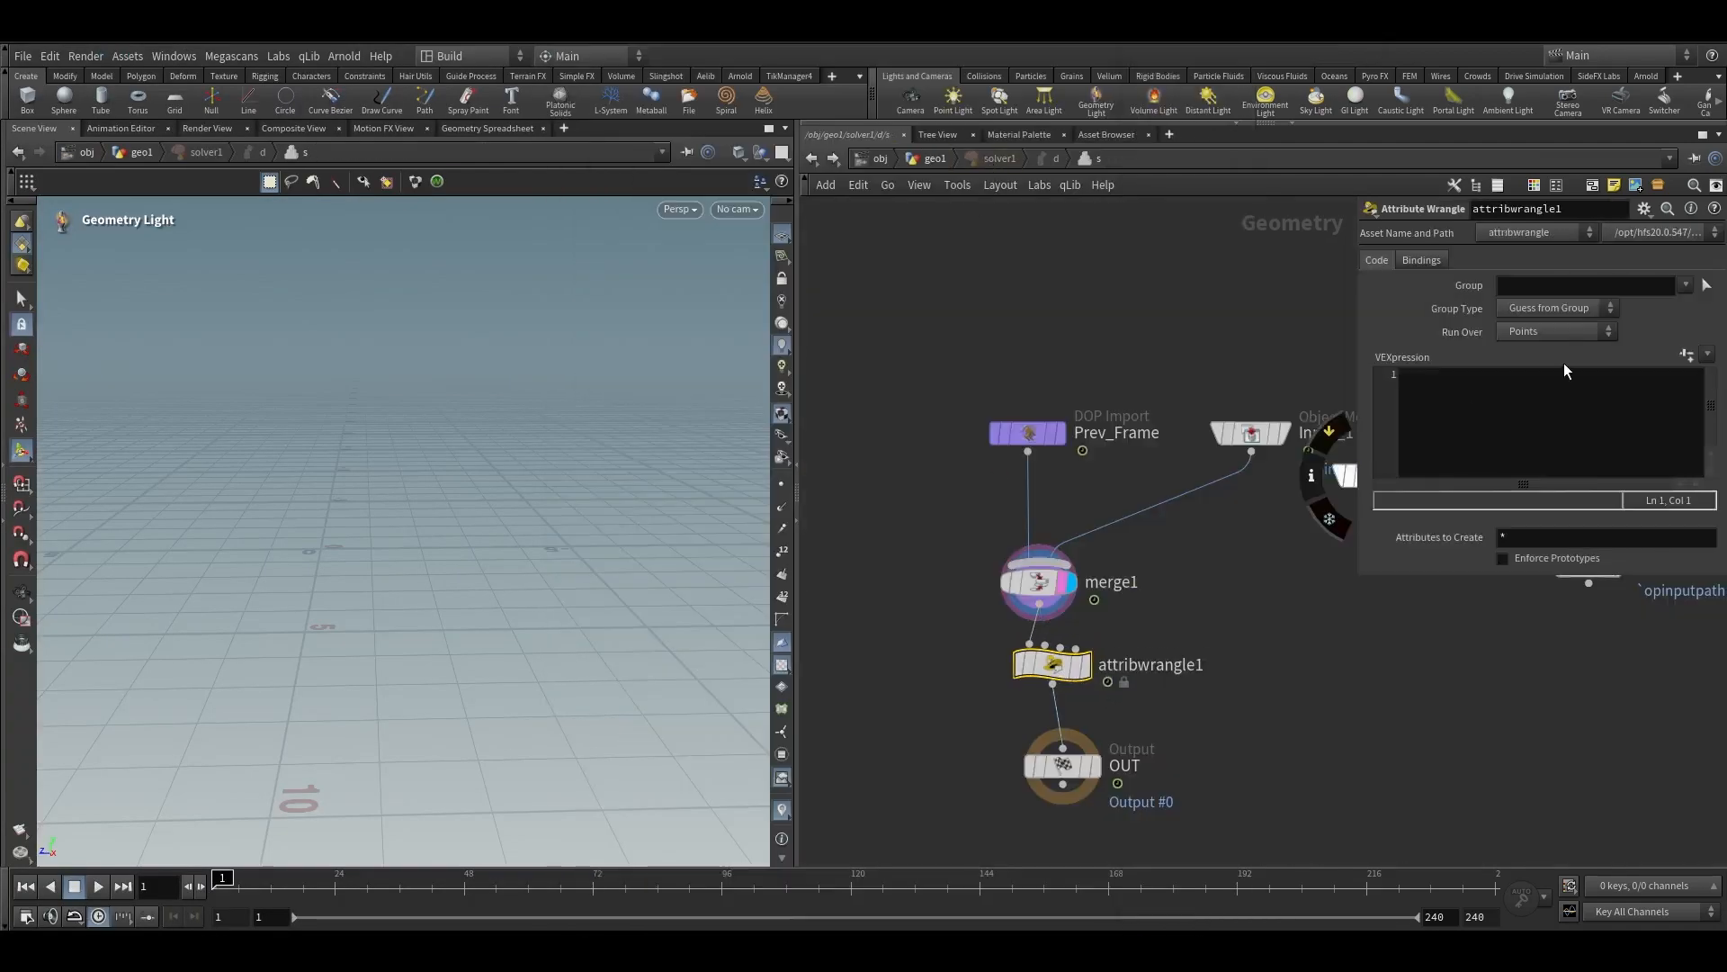
pyautogui.click(1560, 382)
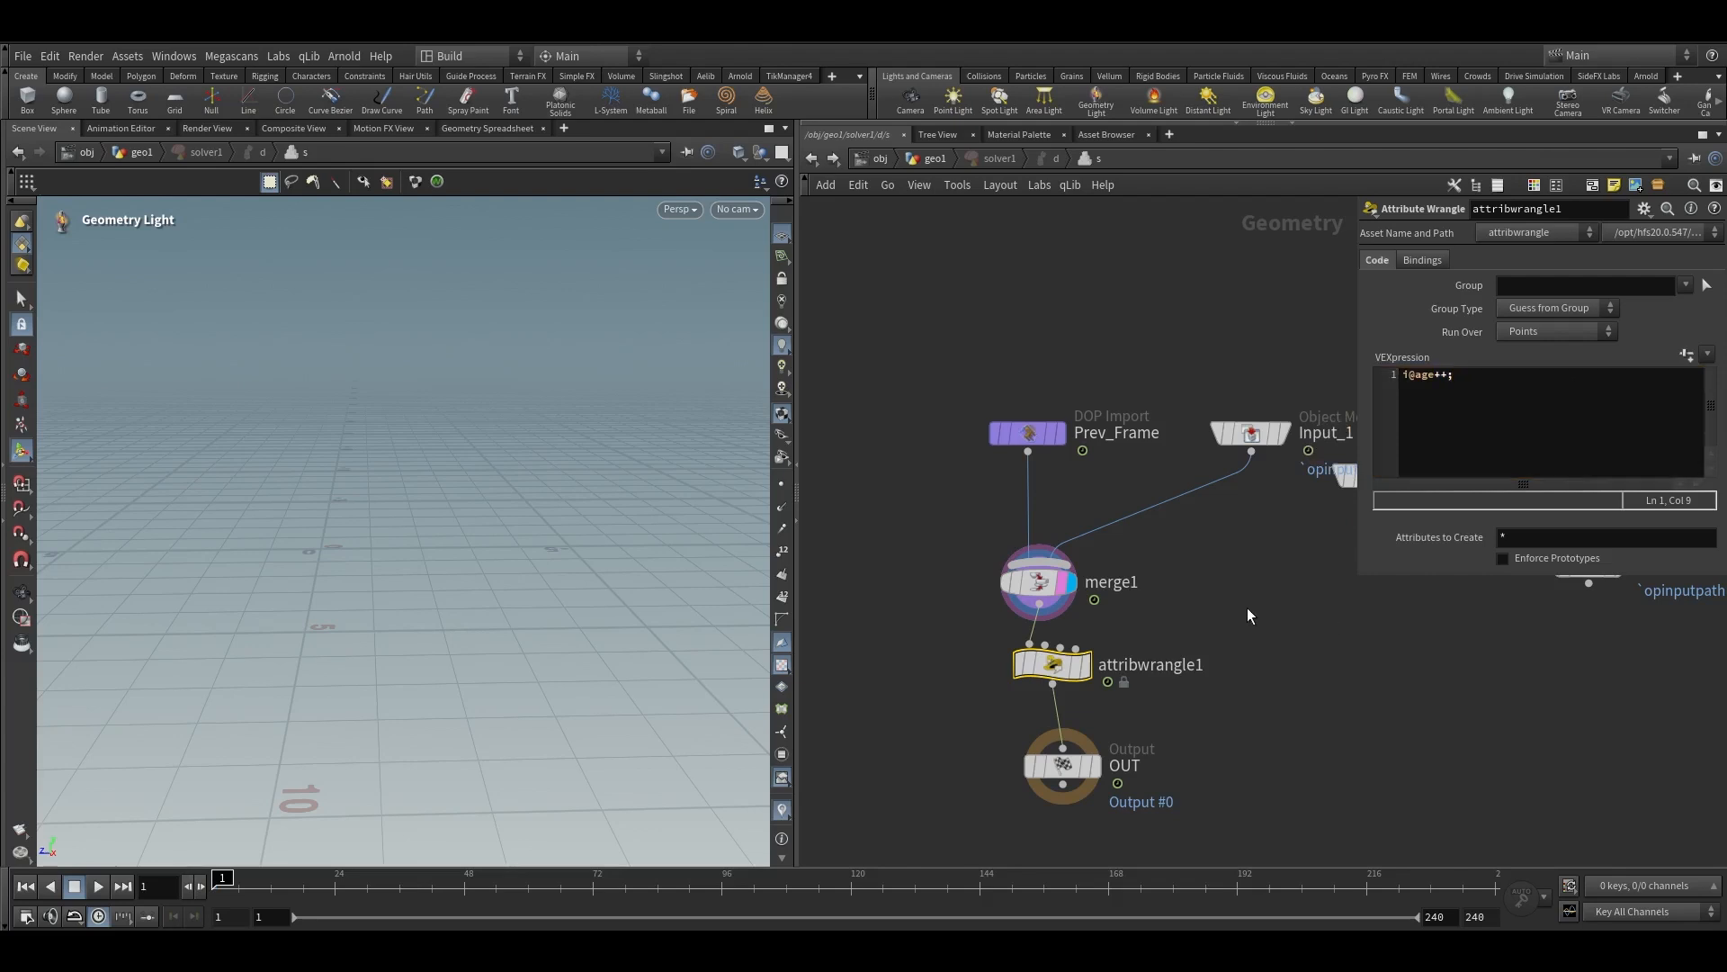
pyautogui.click(1088, 641)
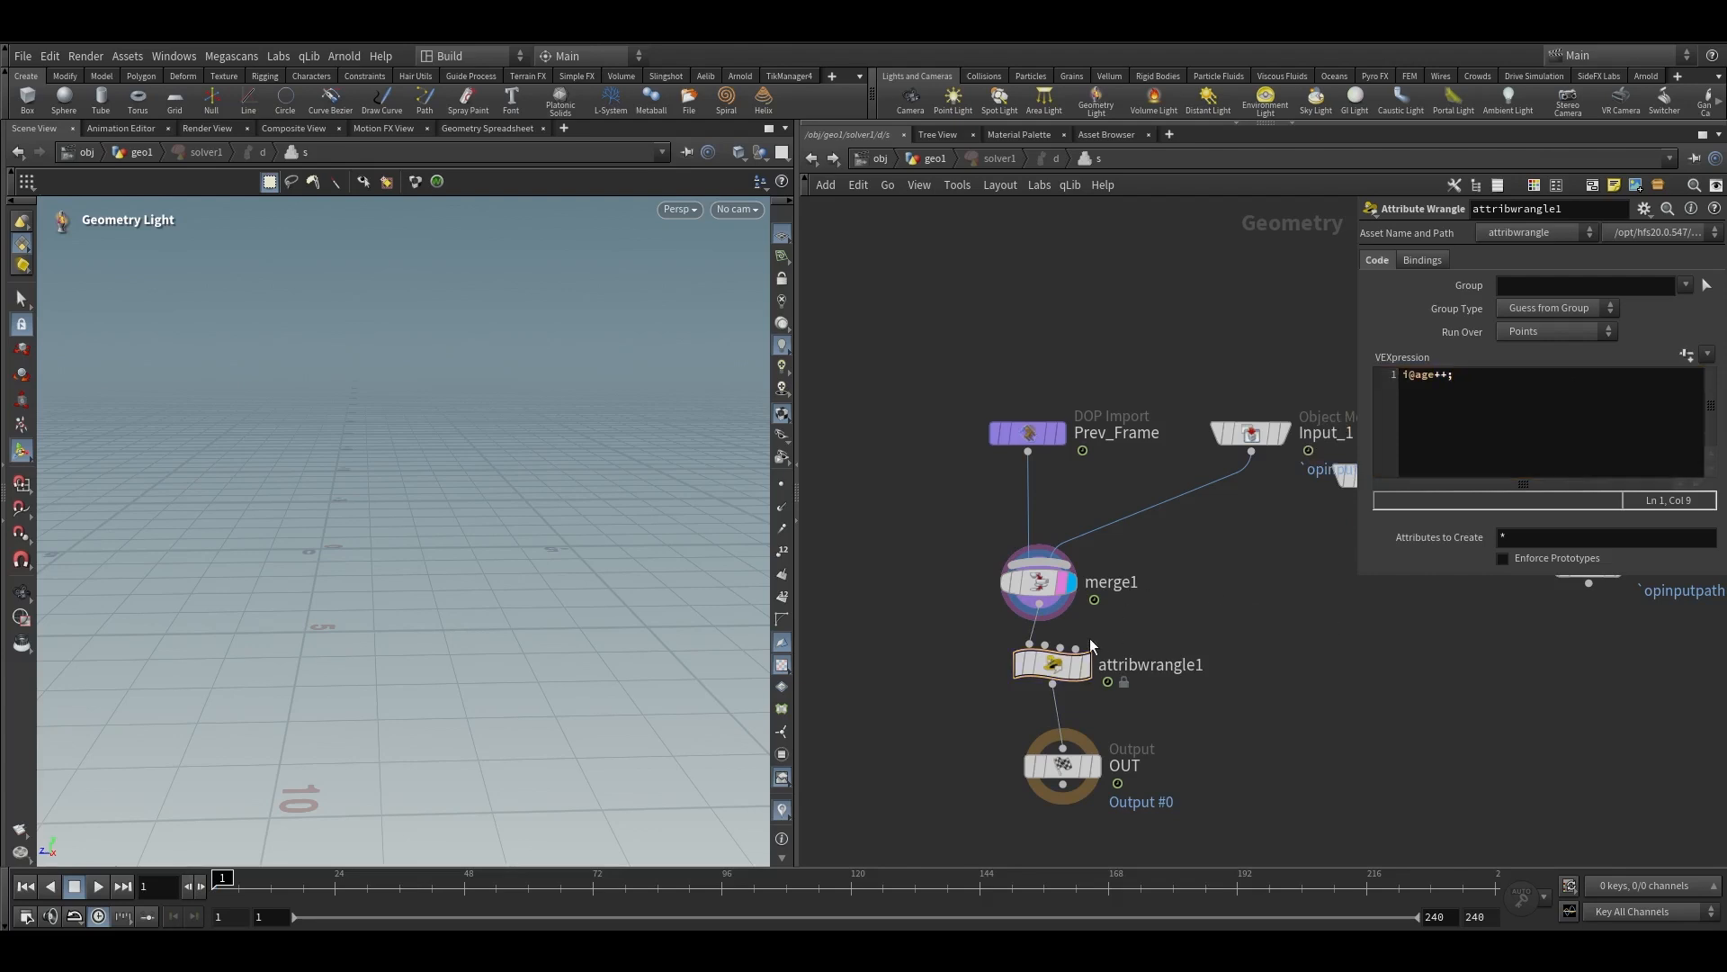
# Return to the geo1 network and reset the solver1 simulation
pyautogui.click(937, 134)
pyautogui.click(863, 134)
pyautogui.click(936, 158)
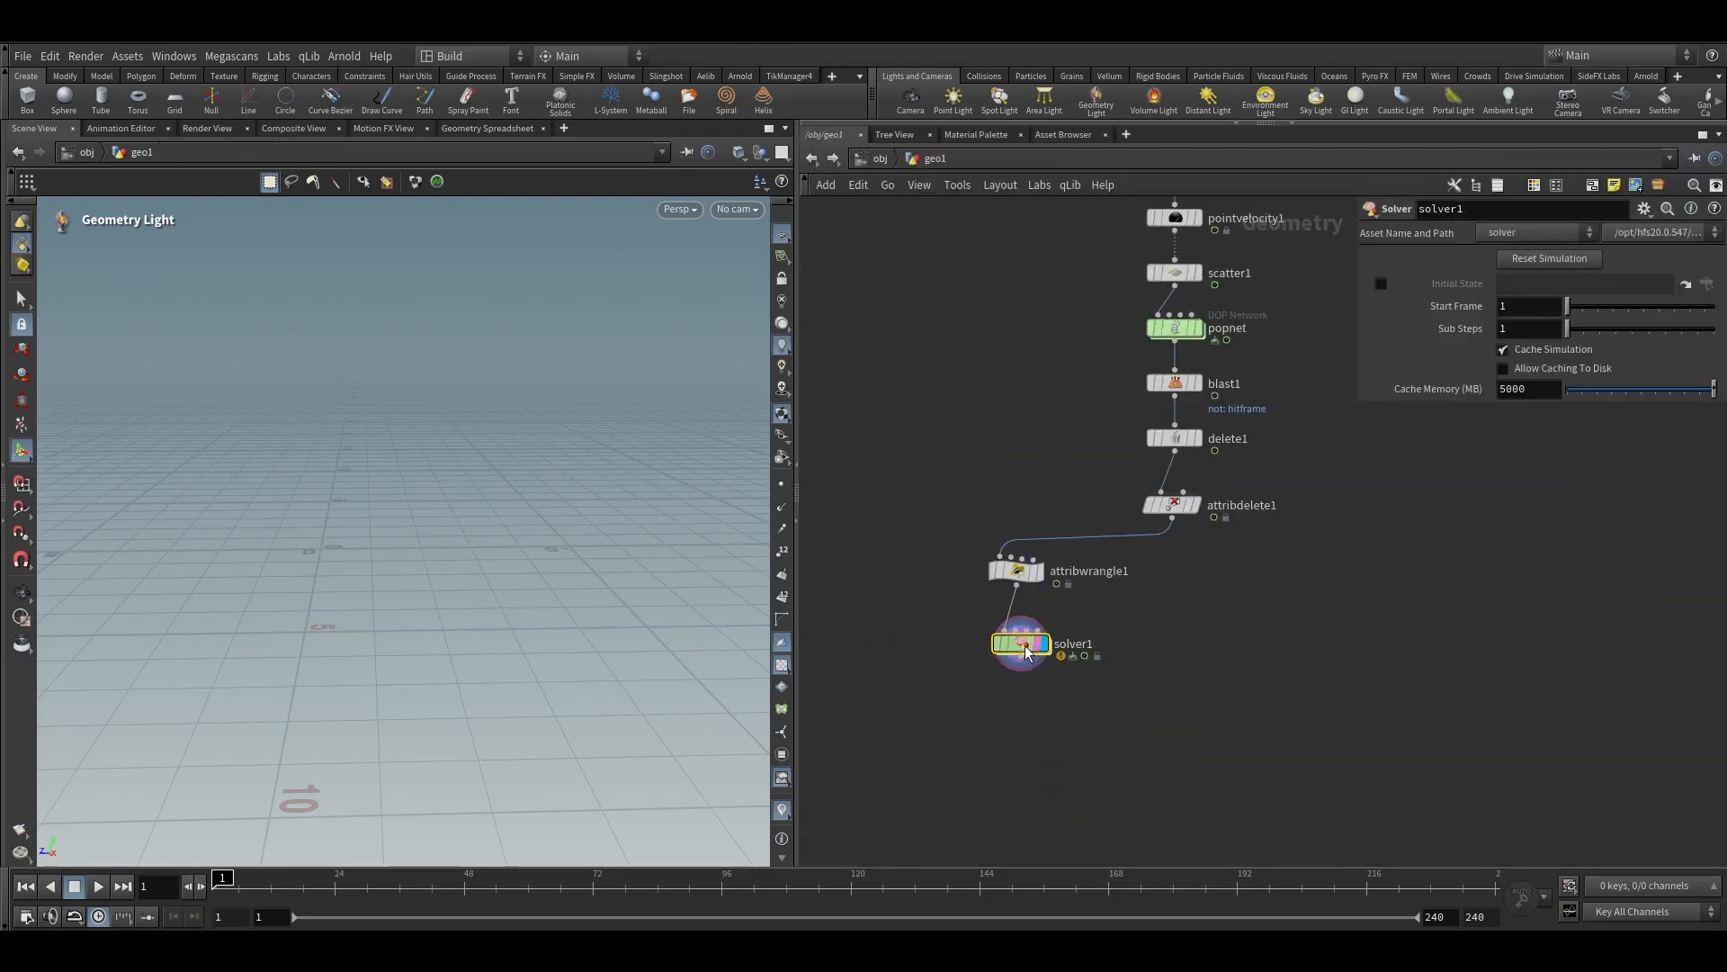
pyautogui.click(1589, 259)
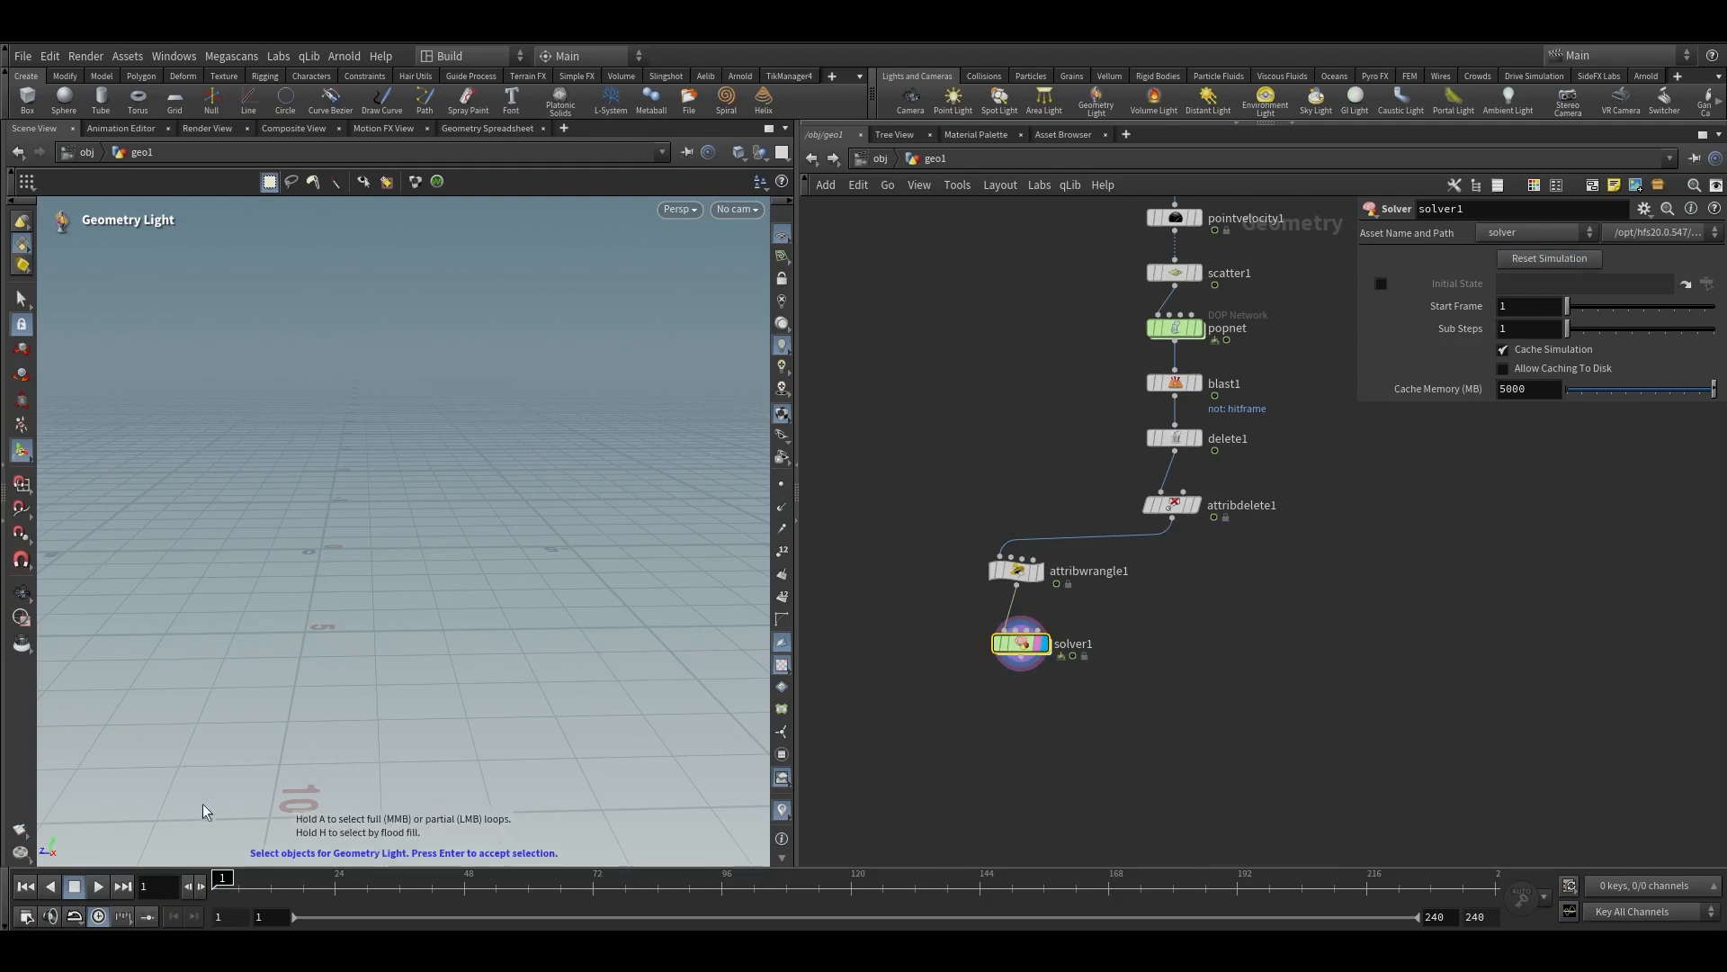
# Play the simulation, check the sorted age values in the Geometry Spreadsheet up to frame 111, and return to the scene view
pyautogui.click(100, 887)
pyautogui.click(487, 128)
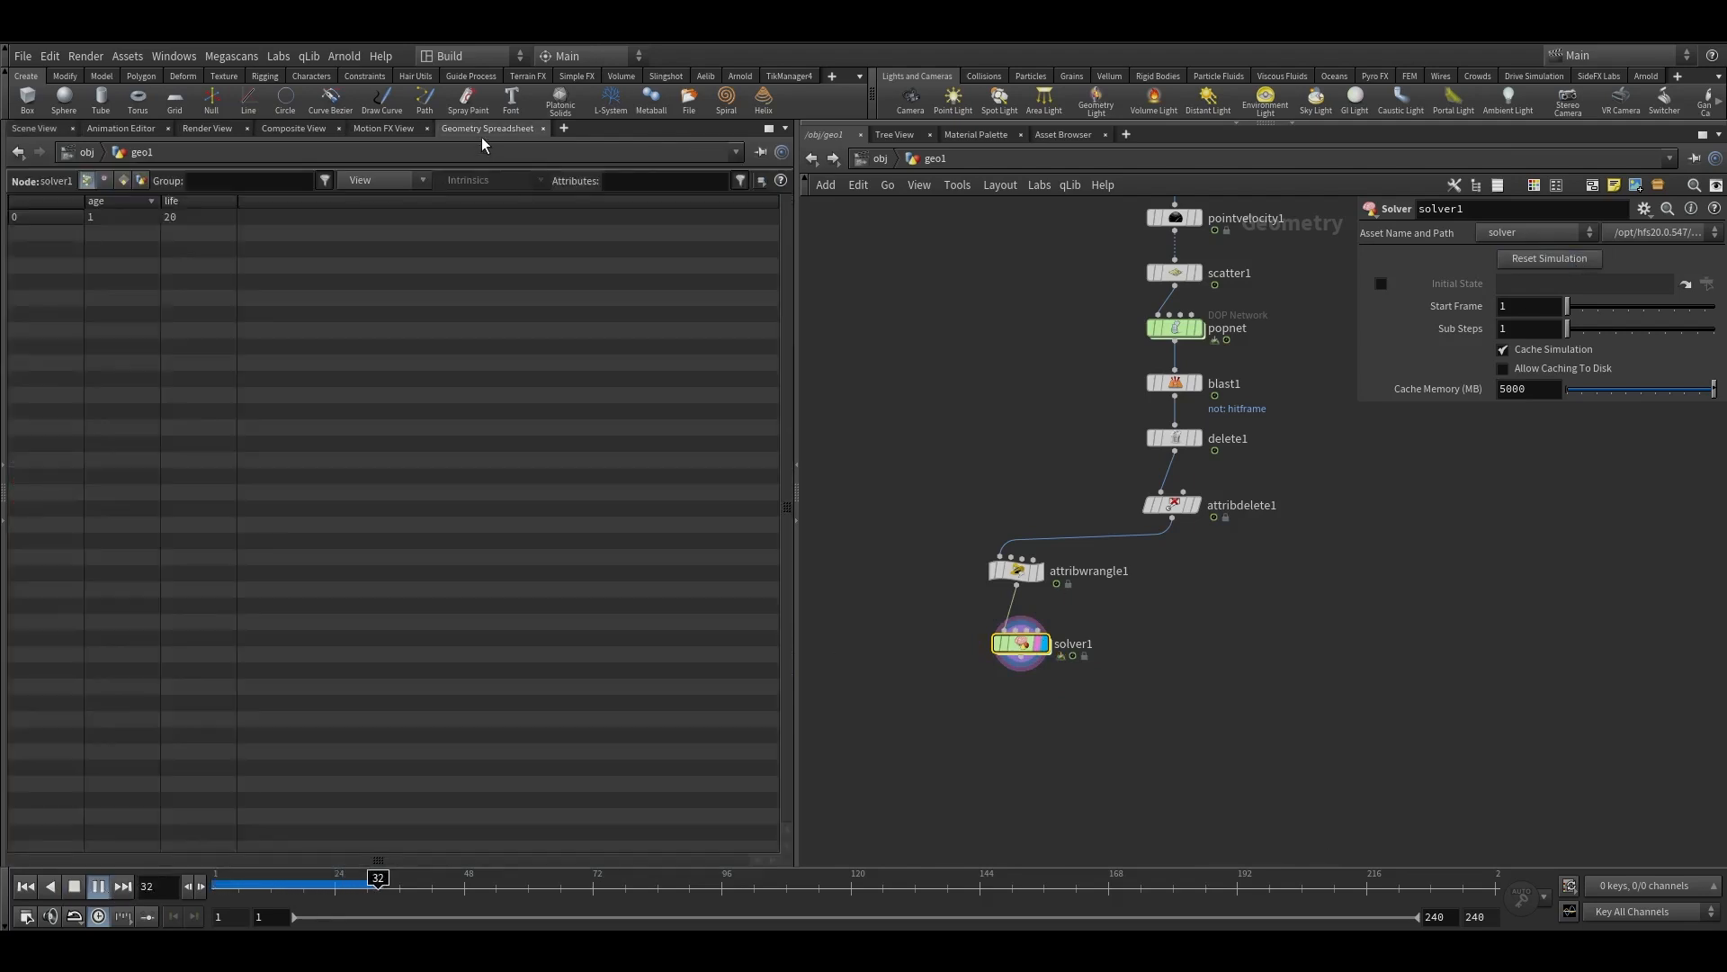
pyautogui.press('Escape')
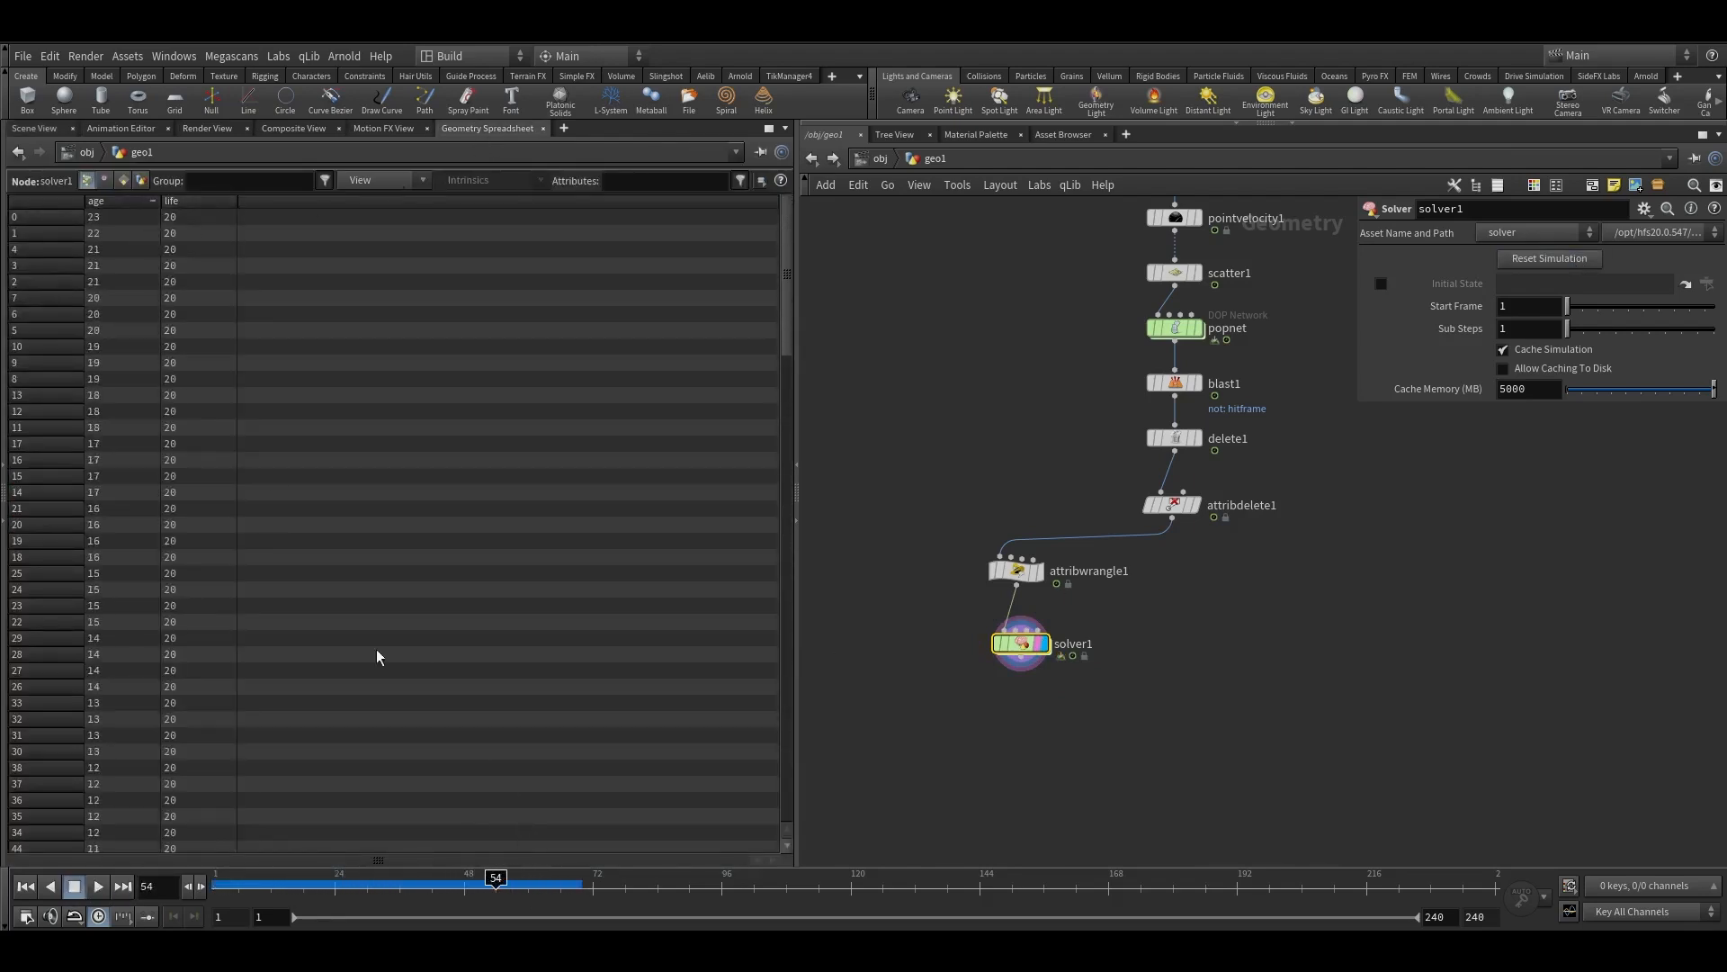
pyautogui.click(126, 202)
pyautogui.moveTo(496, 877); pyautogui.dragTo(803, 877)
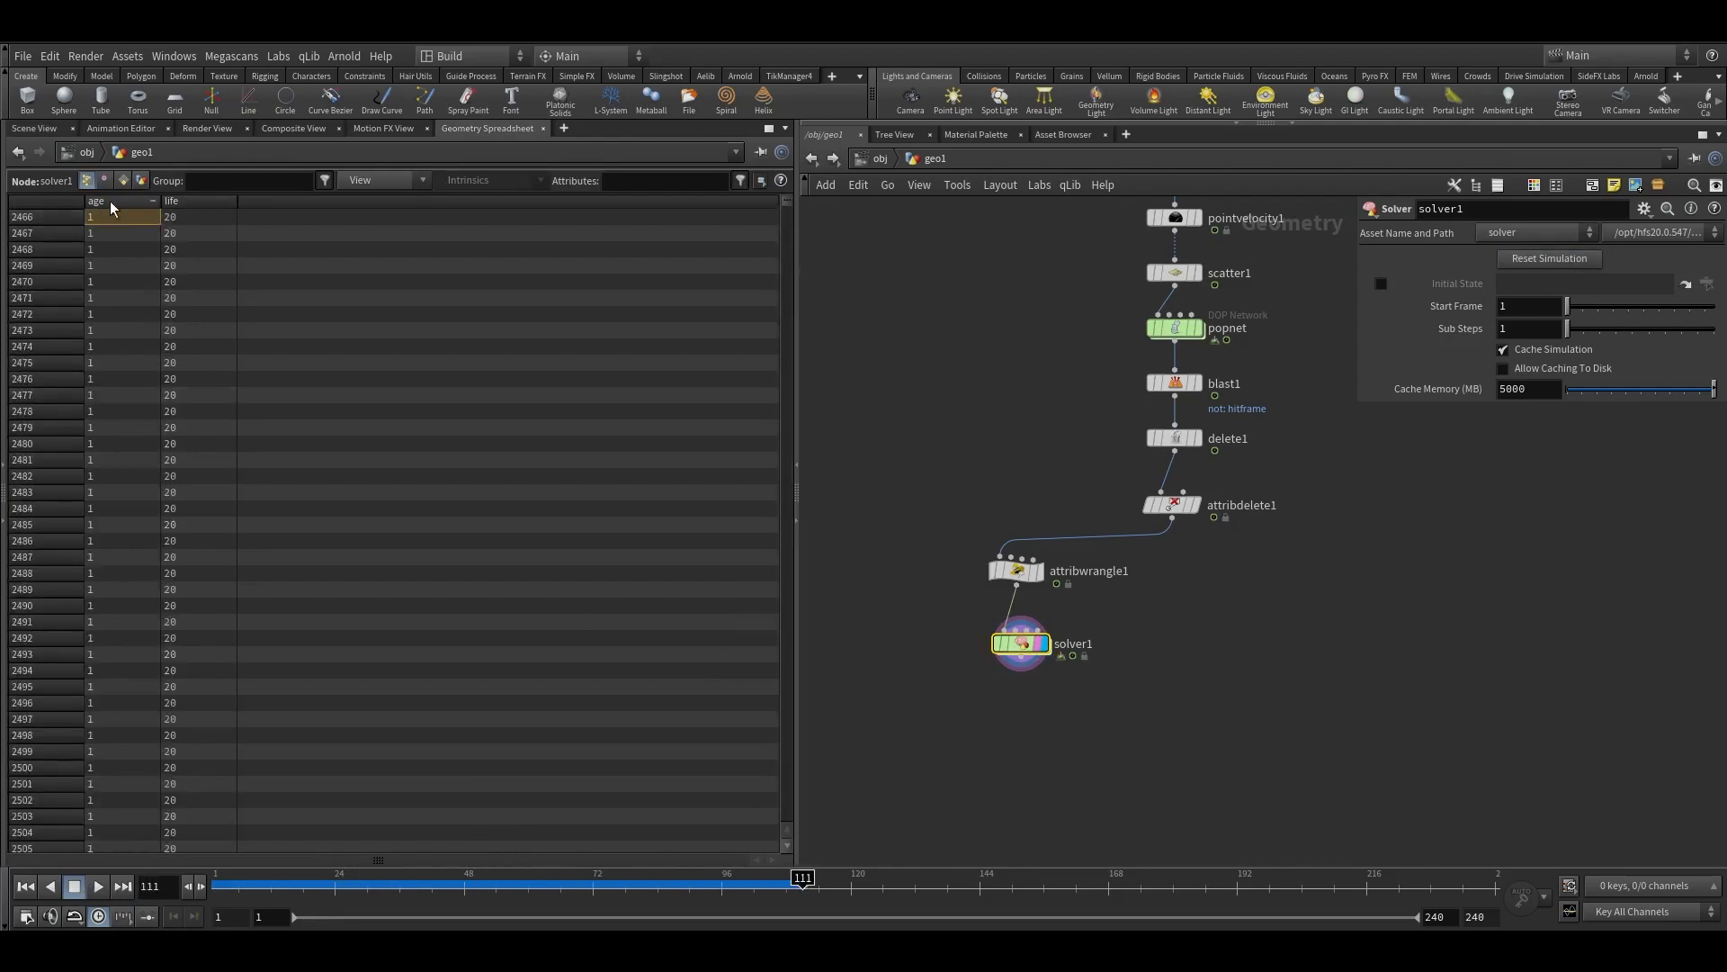
pyautogui.click(109, 203)
pyautogui.click(34, 127)
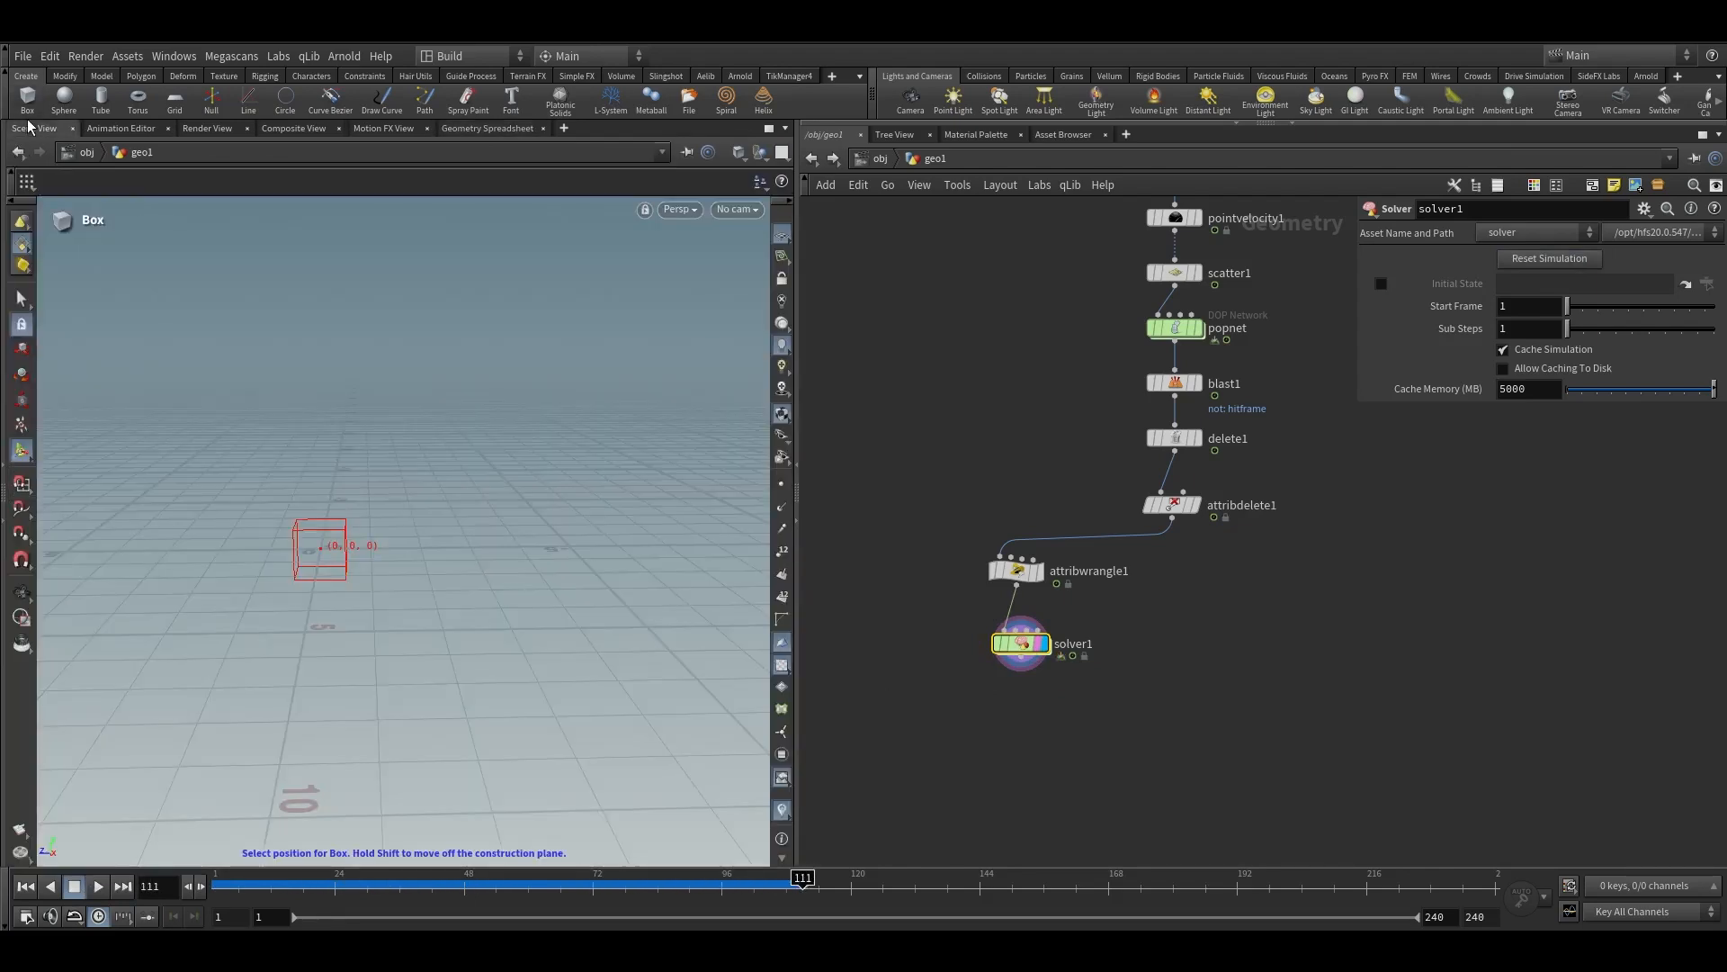
# Display point numbers in the viewport, and examine the solver's points up close between frames 94 and 101
pyautogui.moveTo(765, 878); pyautogui.dragTo(710, 878)
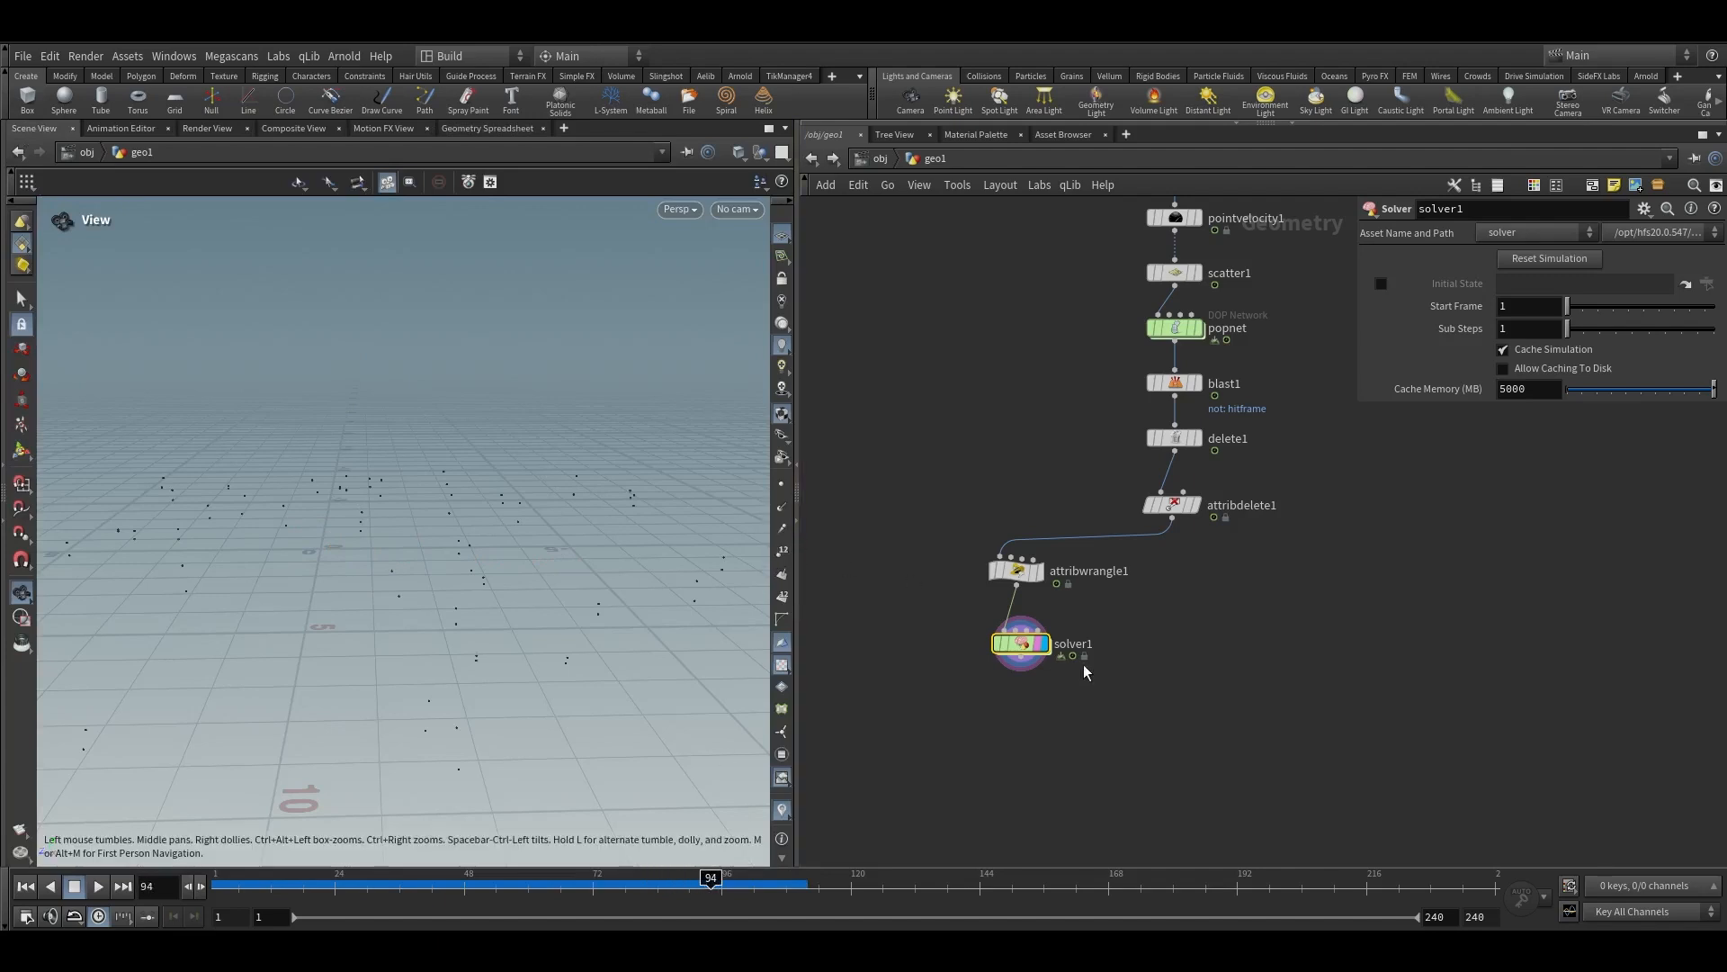
pyautogui.click(782, 551)
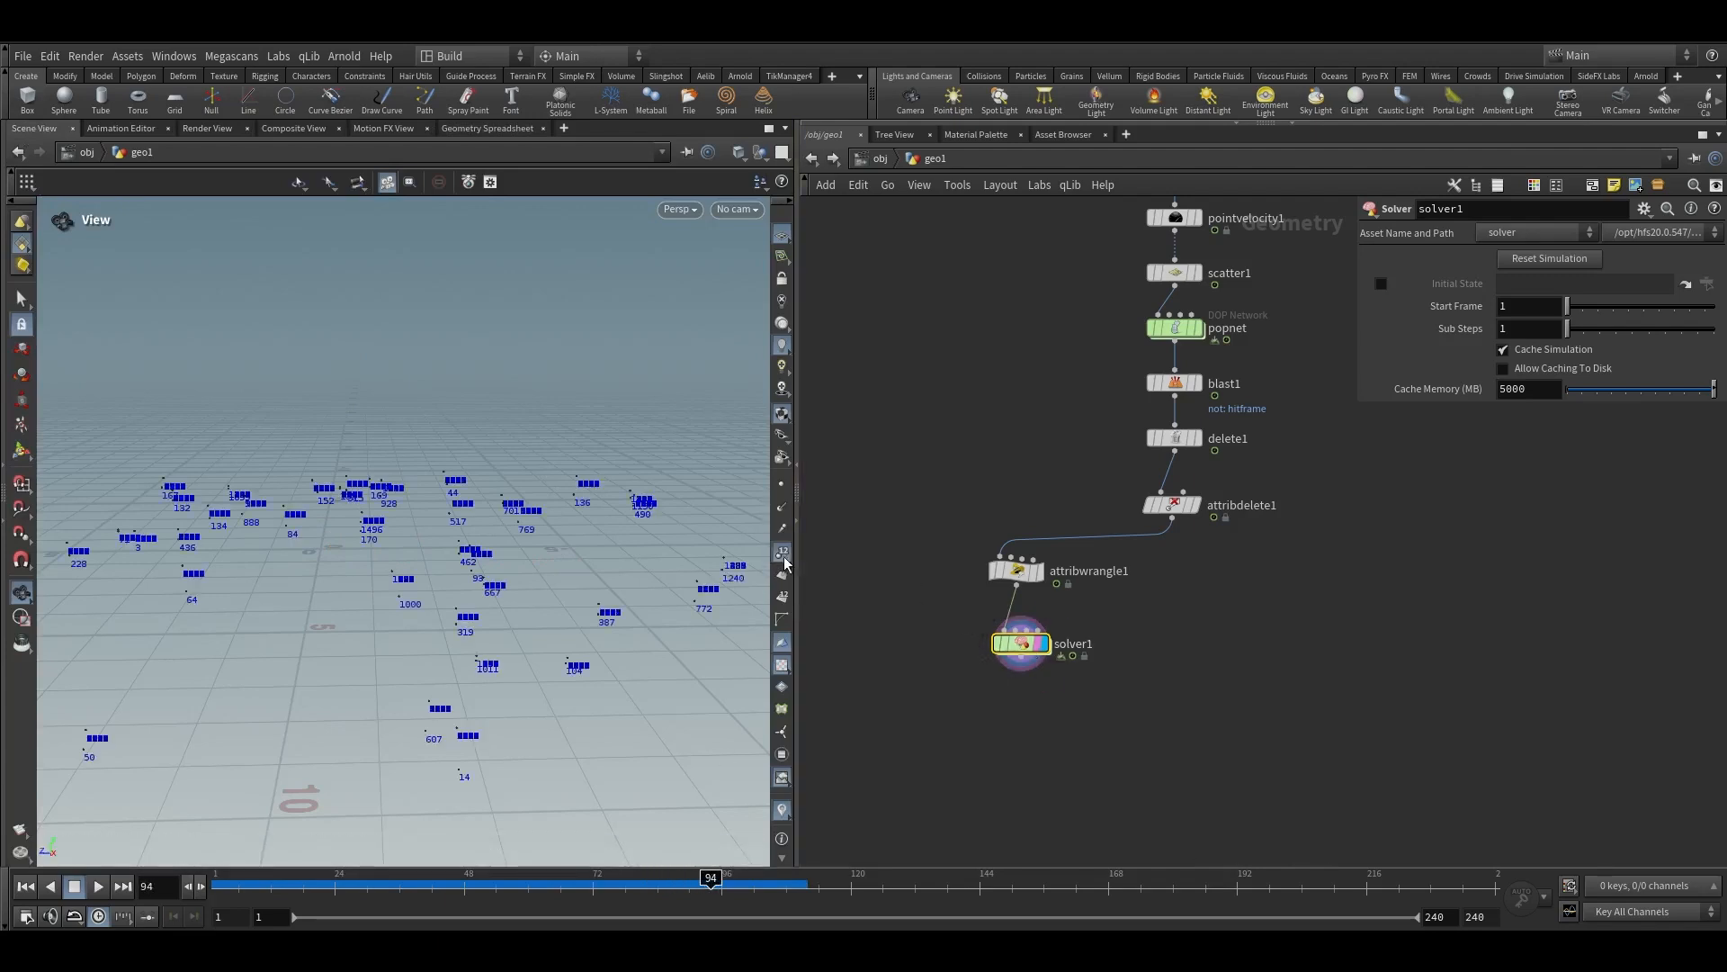
pyautogui.moveTo(627, 600); pyautogui.dragTo(721, 767)
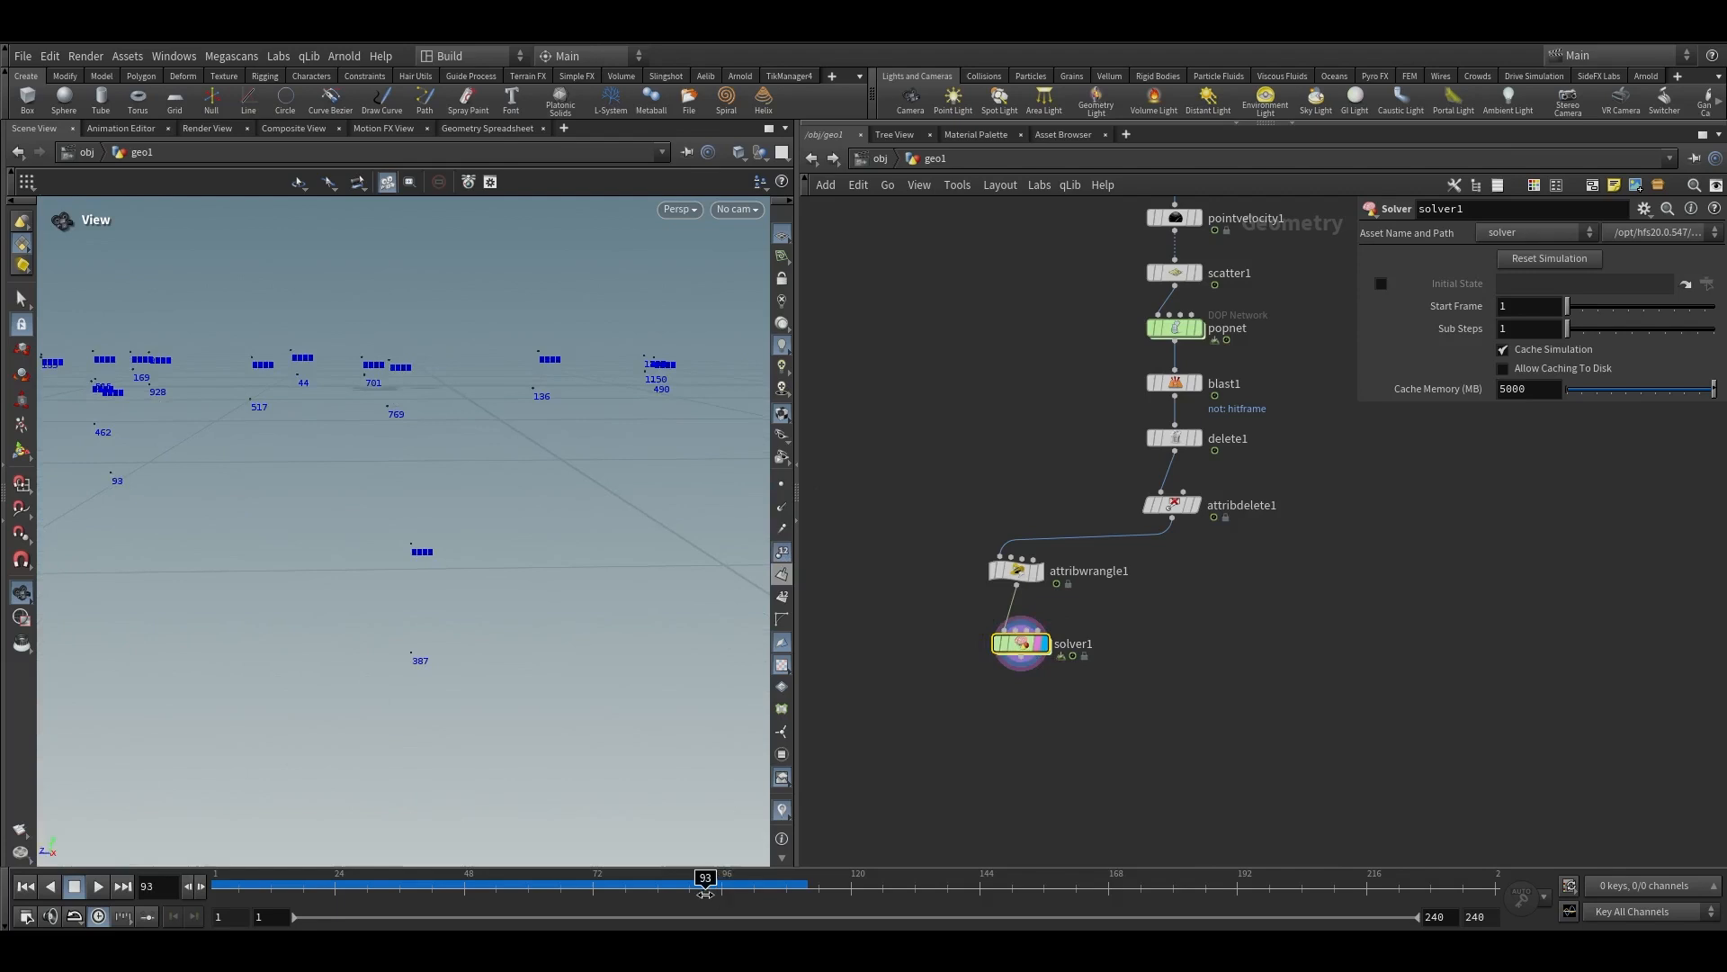
pyautogui.moveTo(711, 880); pyautogui.dragTo(749, 887)
# Compare the point counts in the node info of attribwrangle1 and solver1, and inspect the points at frame 53
pyautogui.middleClick(1018, 573)
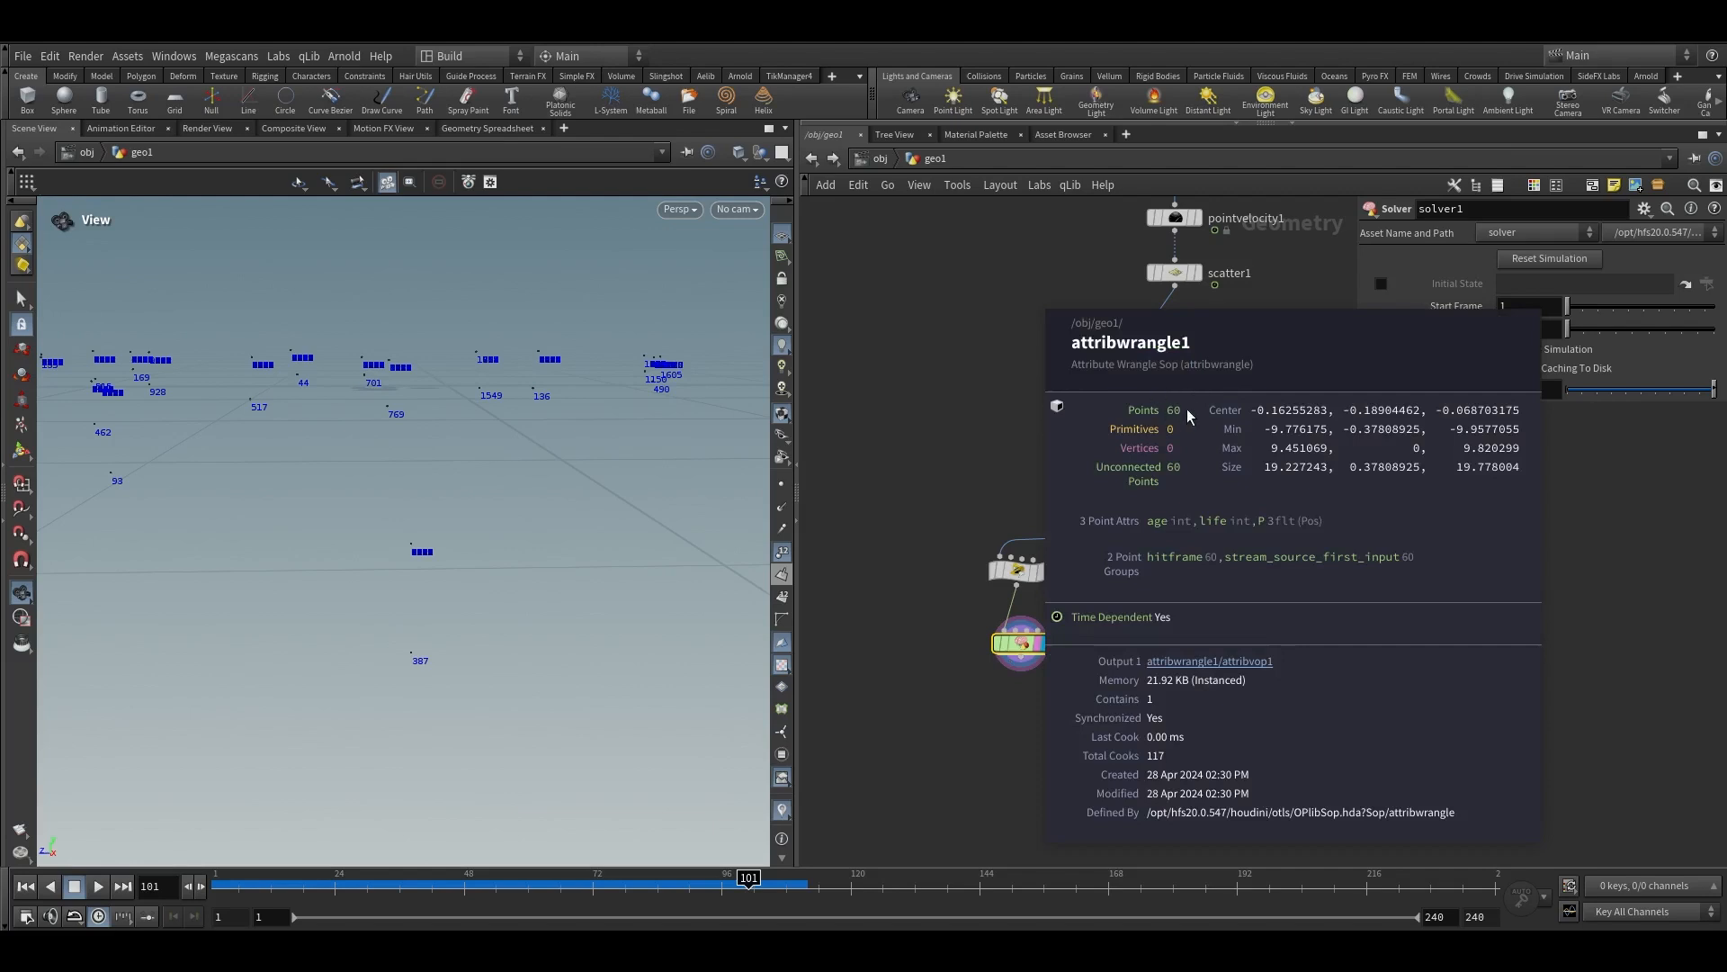
pyautogui.middleClick(1023, 646)
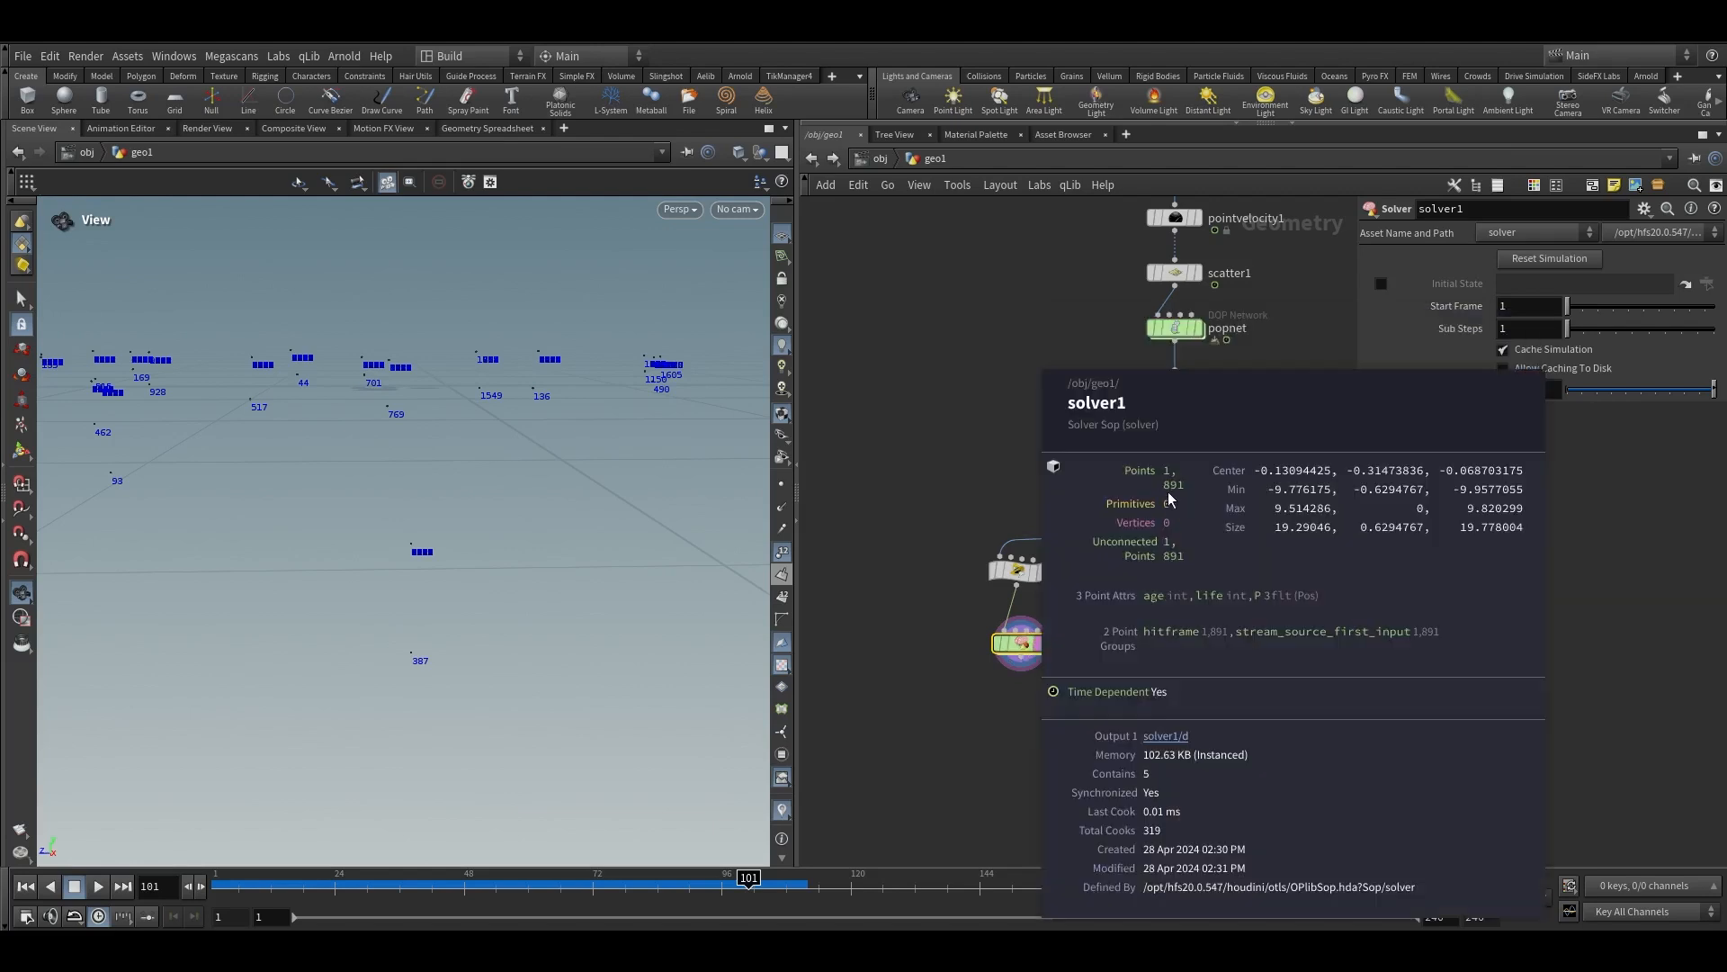
pyautogui.scroll(-2, 1167, 491)
pyautogui.moveTo(748, 887); pyautogui.dragTo(491, 891)
pyautogui.hotkey('space', 'g')
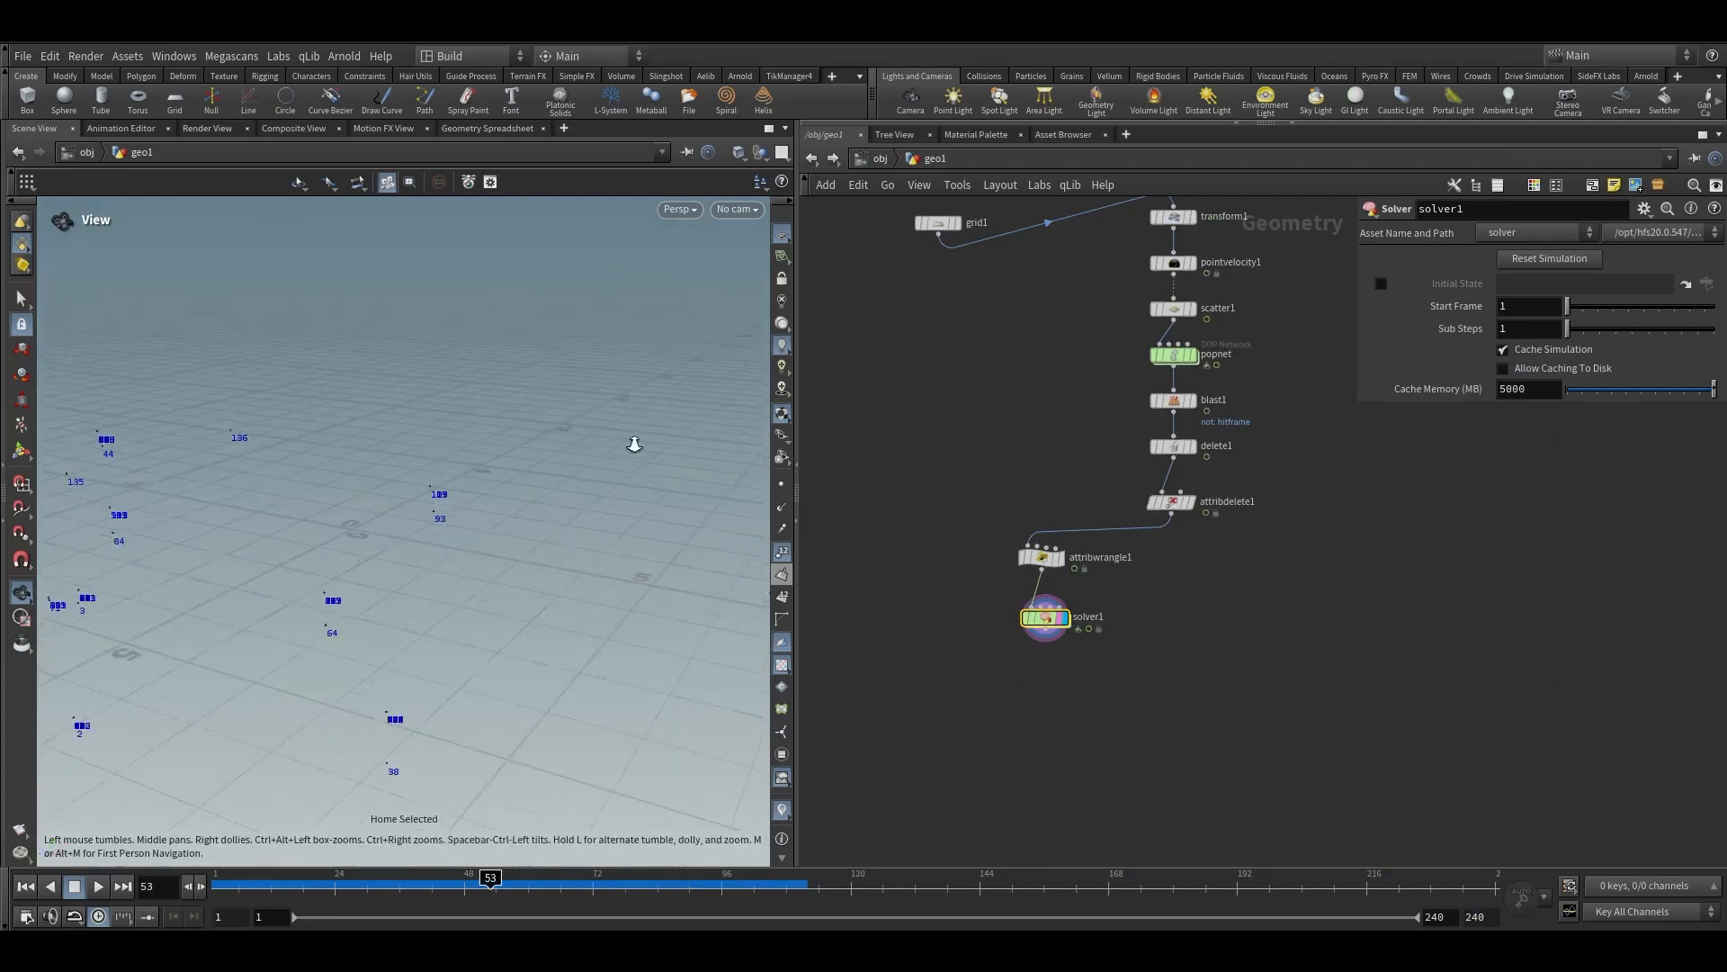
pyautogui.moveTo(1083, 656); pyautogui.dragTo(1188, 562, button='middle')
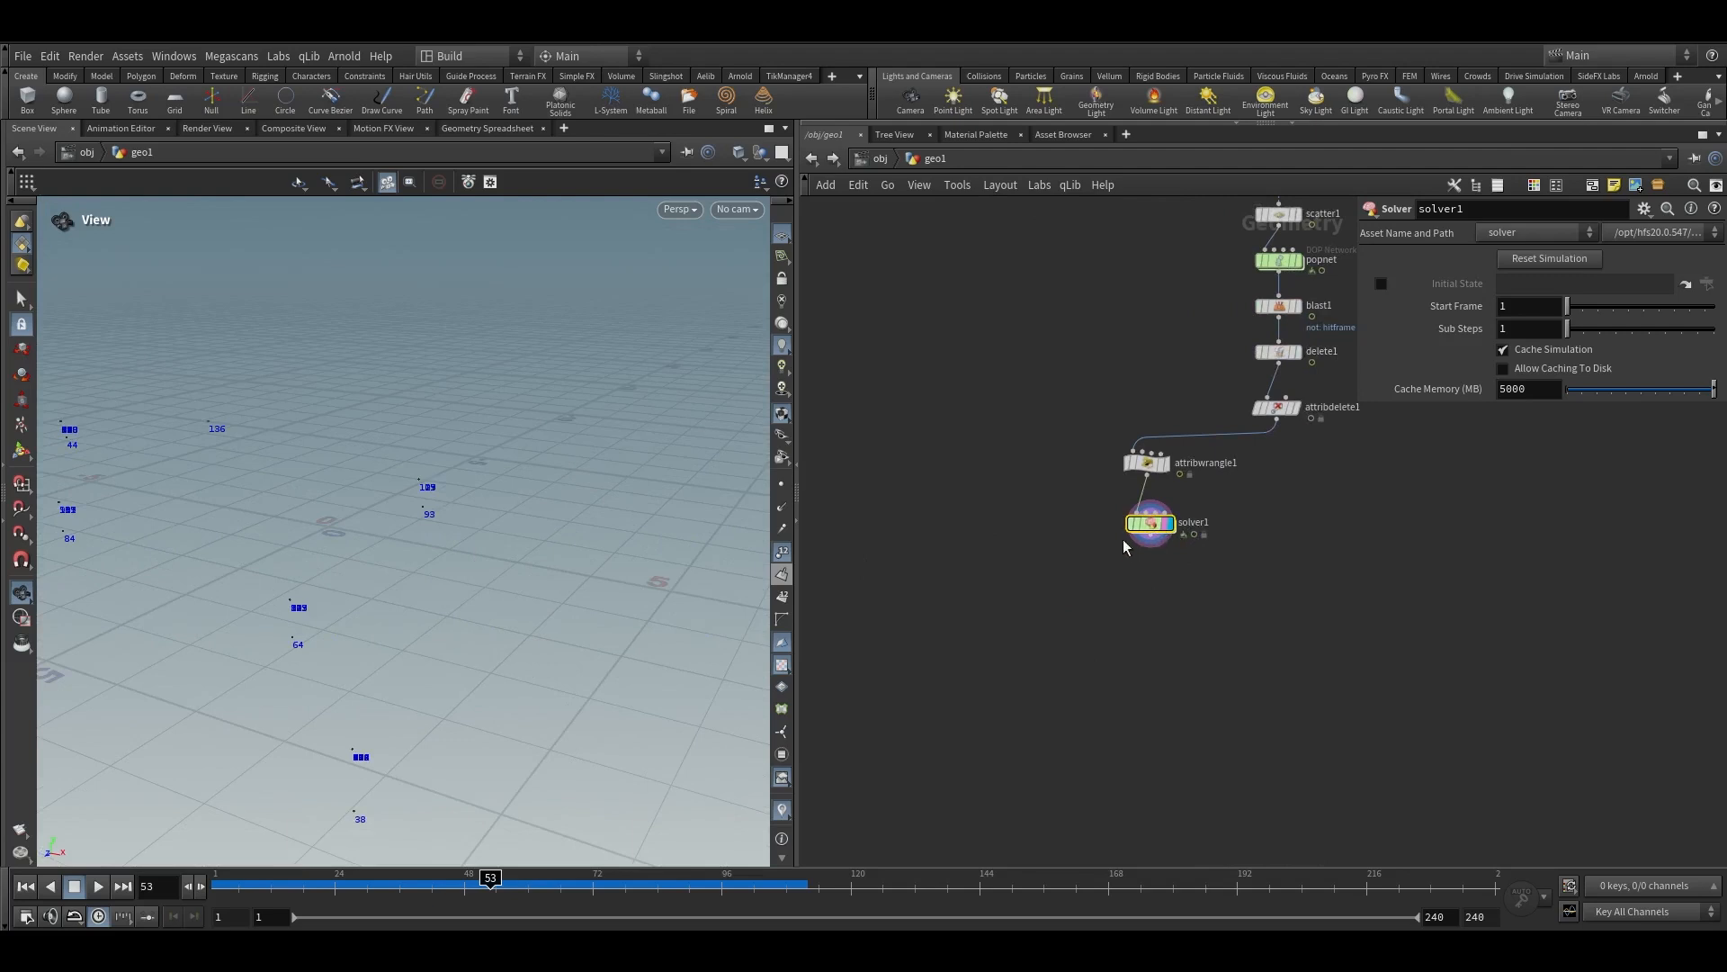
# Add an Attribute Transfer node to the geo1 network below solver1
pyautogui.moveTo(1149, 552)
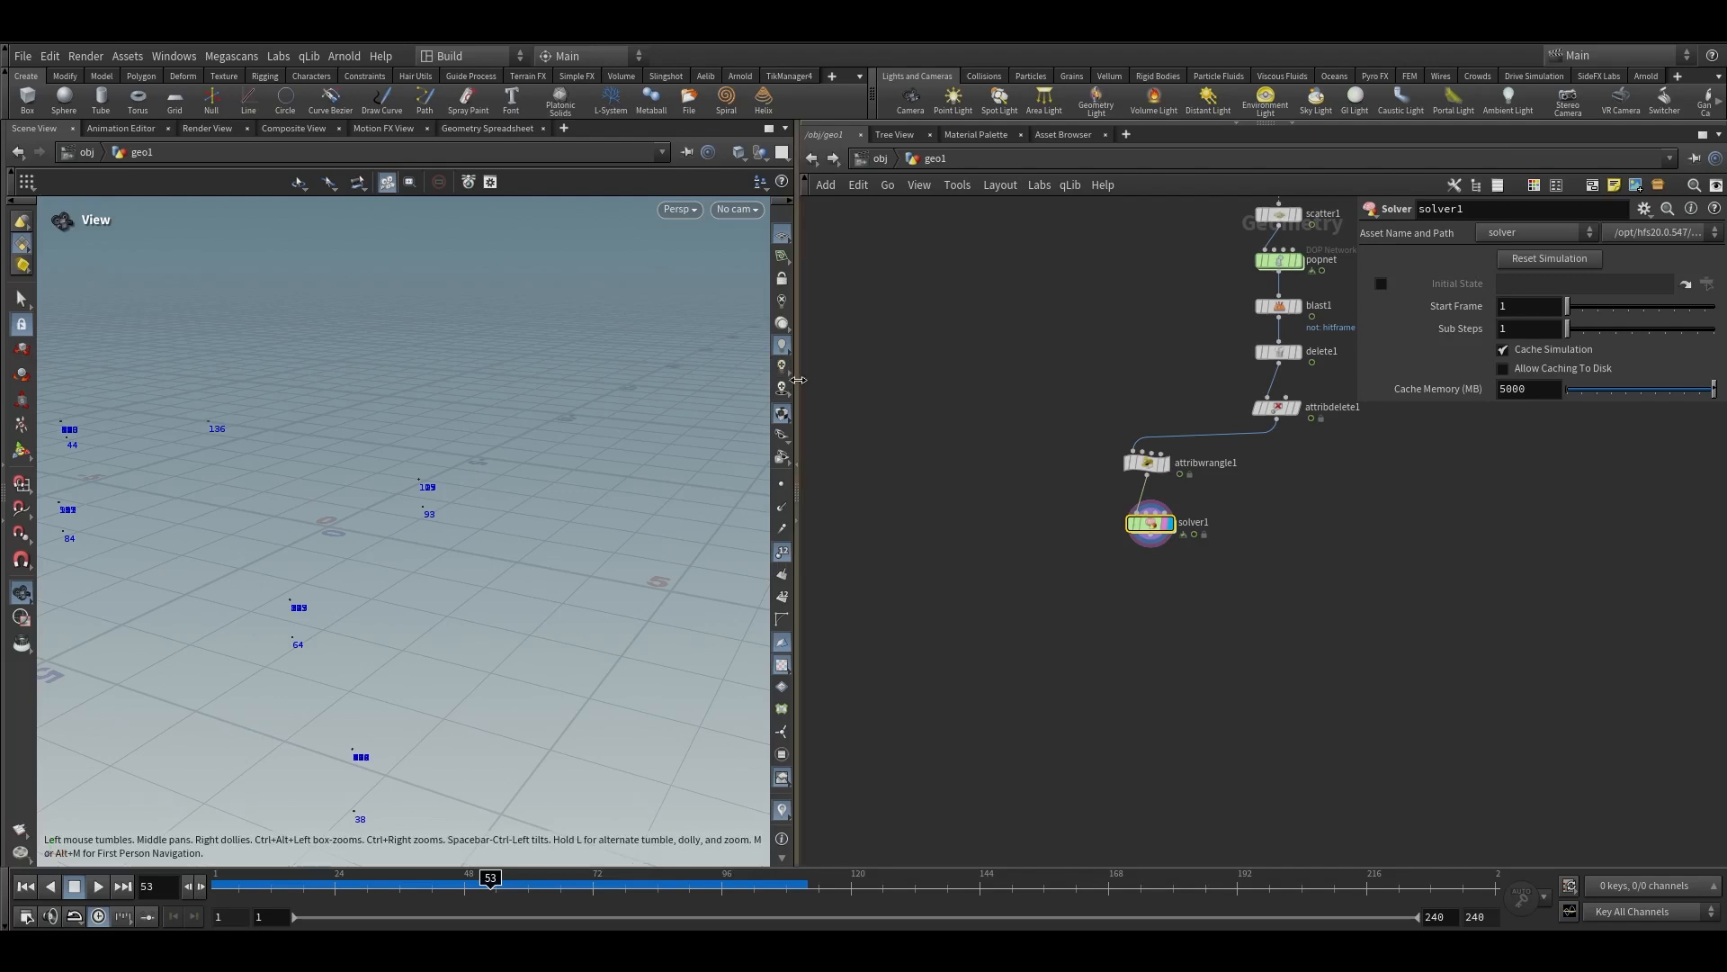
pyautogui.moveTo(1087, 509); pyautogui.dragTo(1001, 518, button='middle')
pyautogui.moveTo(1154, 583); pyautogui.dragTo(1090, 628, button='middle')
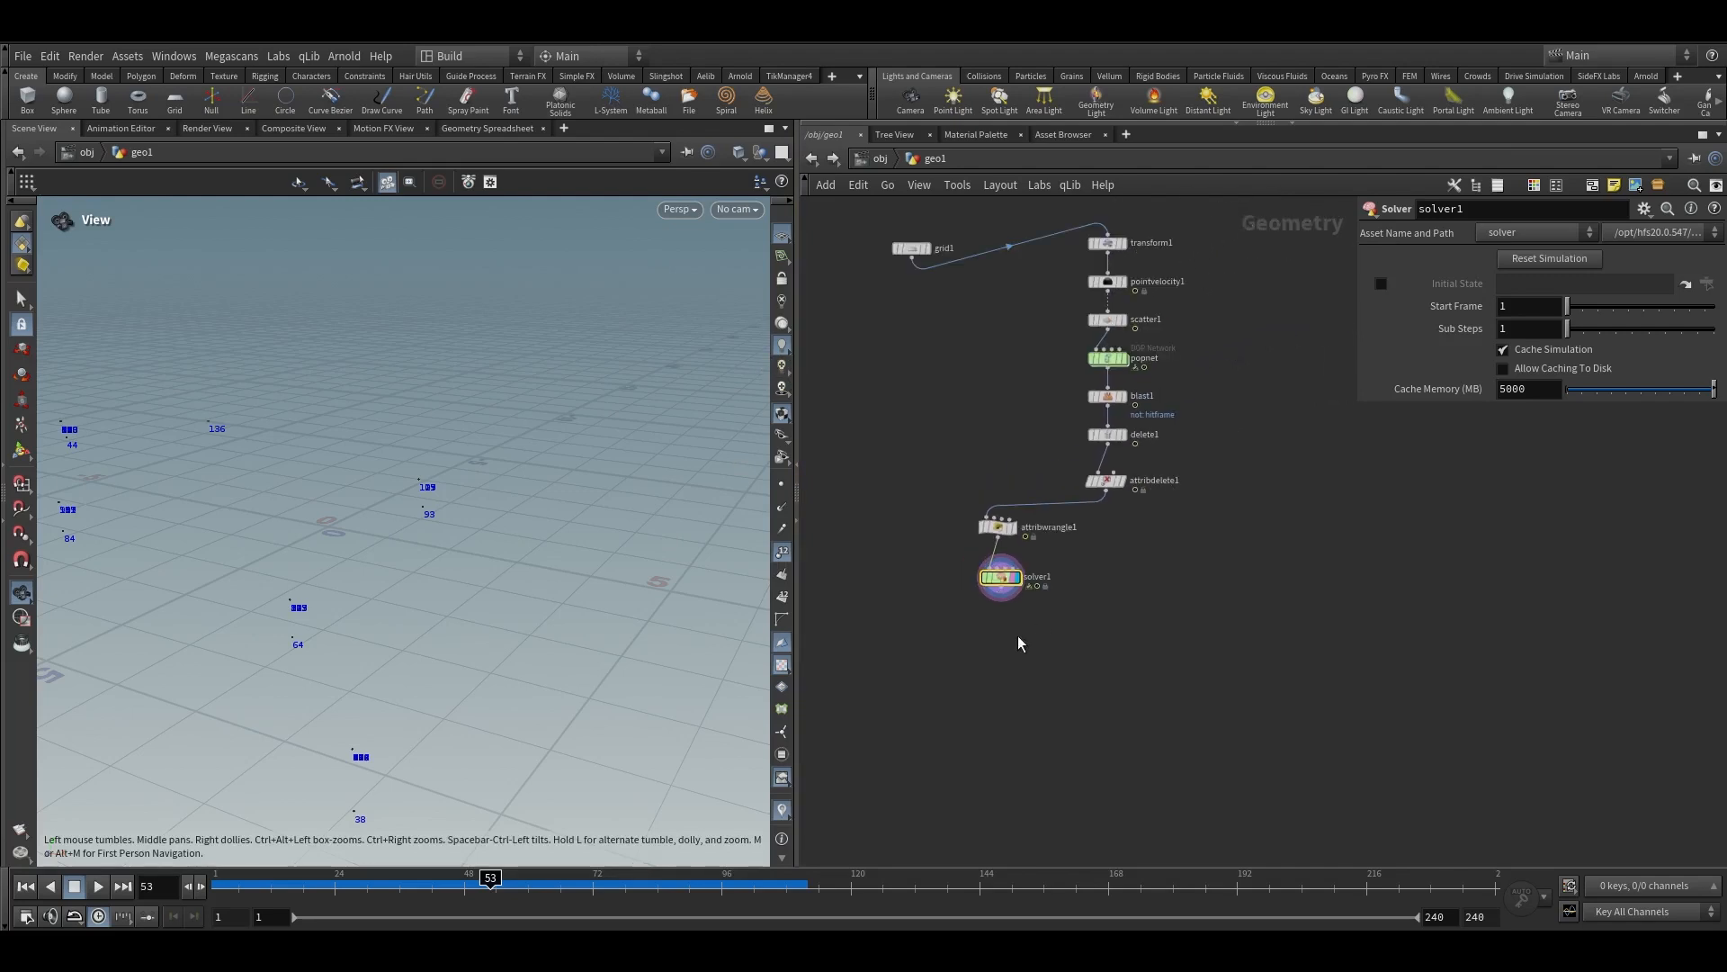
pyautogui.keyDown('shift'); pyautogui.click(993, 528); pyautogui.keyUp('shift')
pyautogui.click(1111, 625)
pyautogui.scroll(2, 982, 607)
pyautogui.press('Tab')
pyautogui.write('atra')
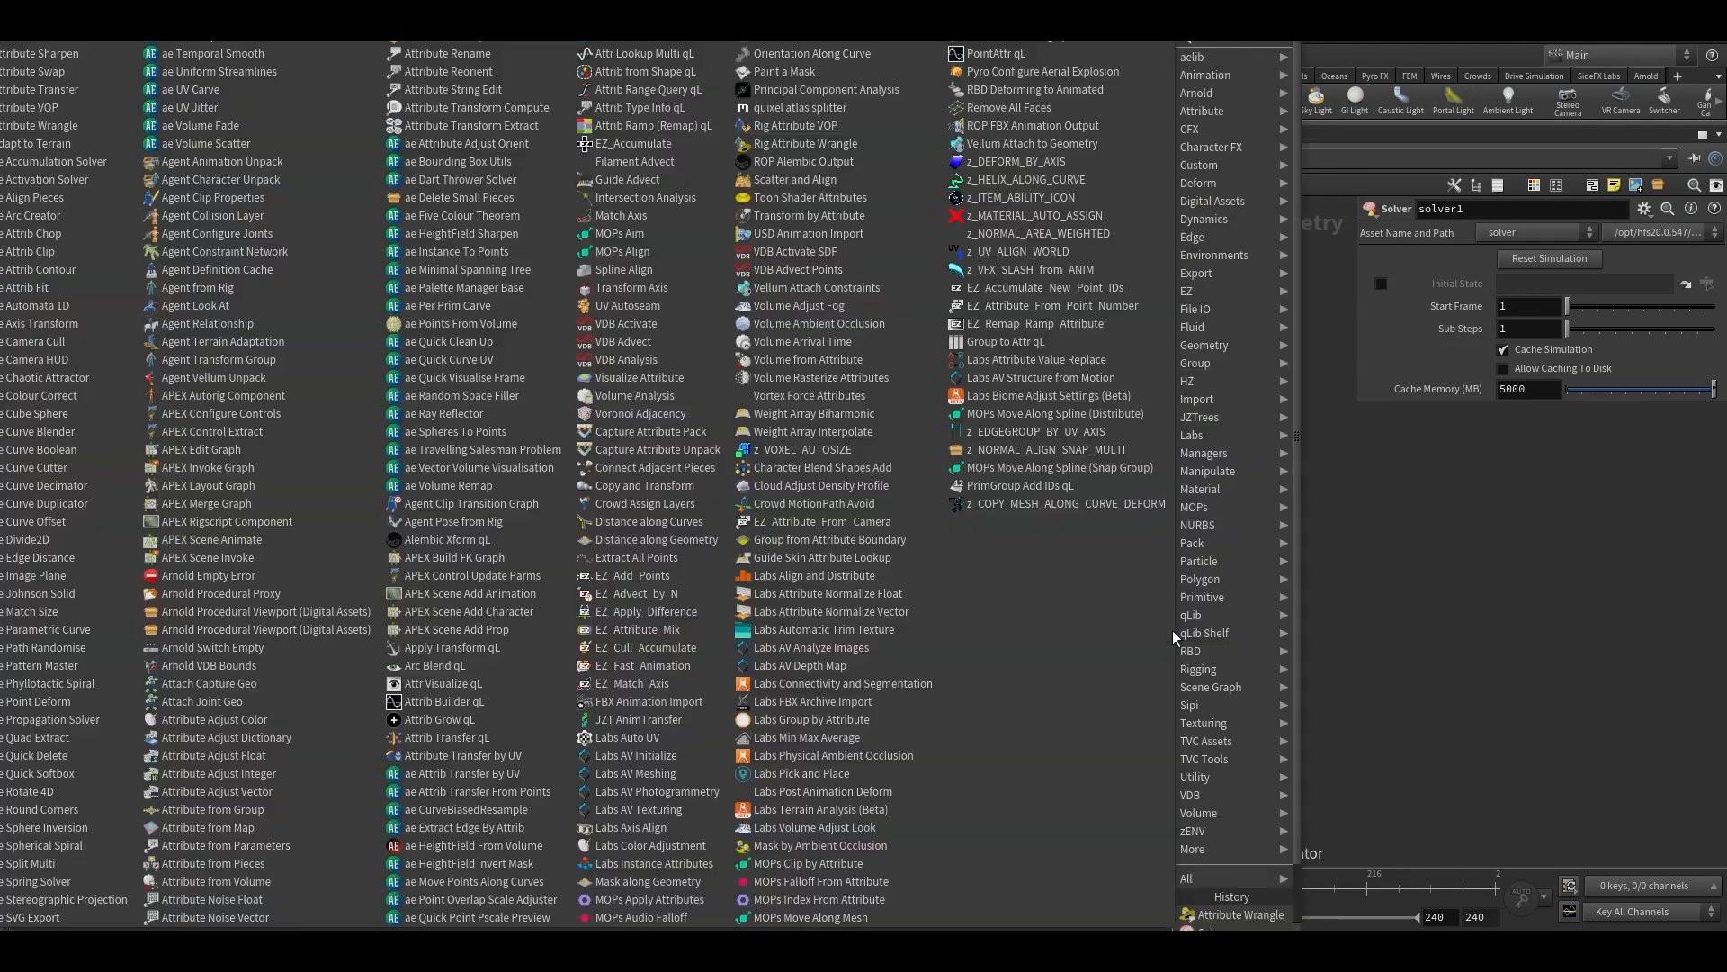
pyautogui.click(1314, 51)
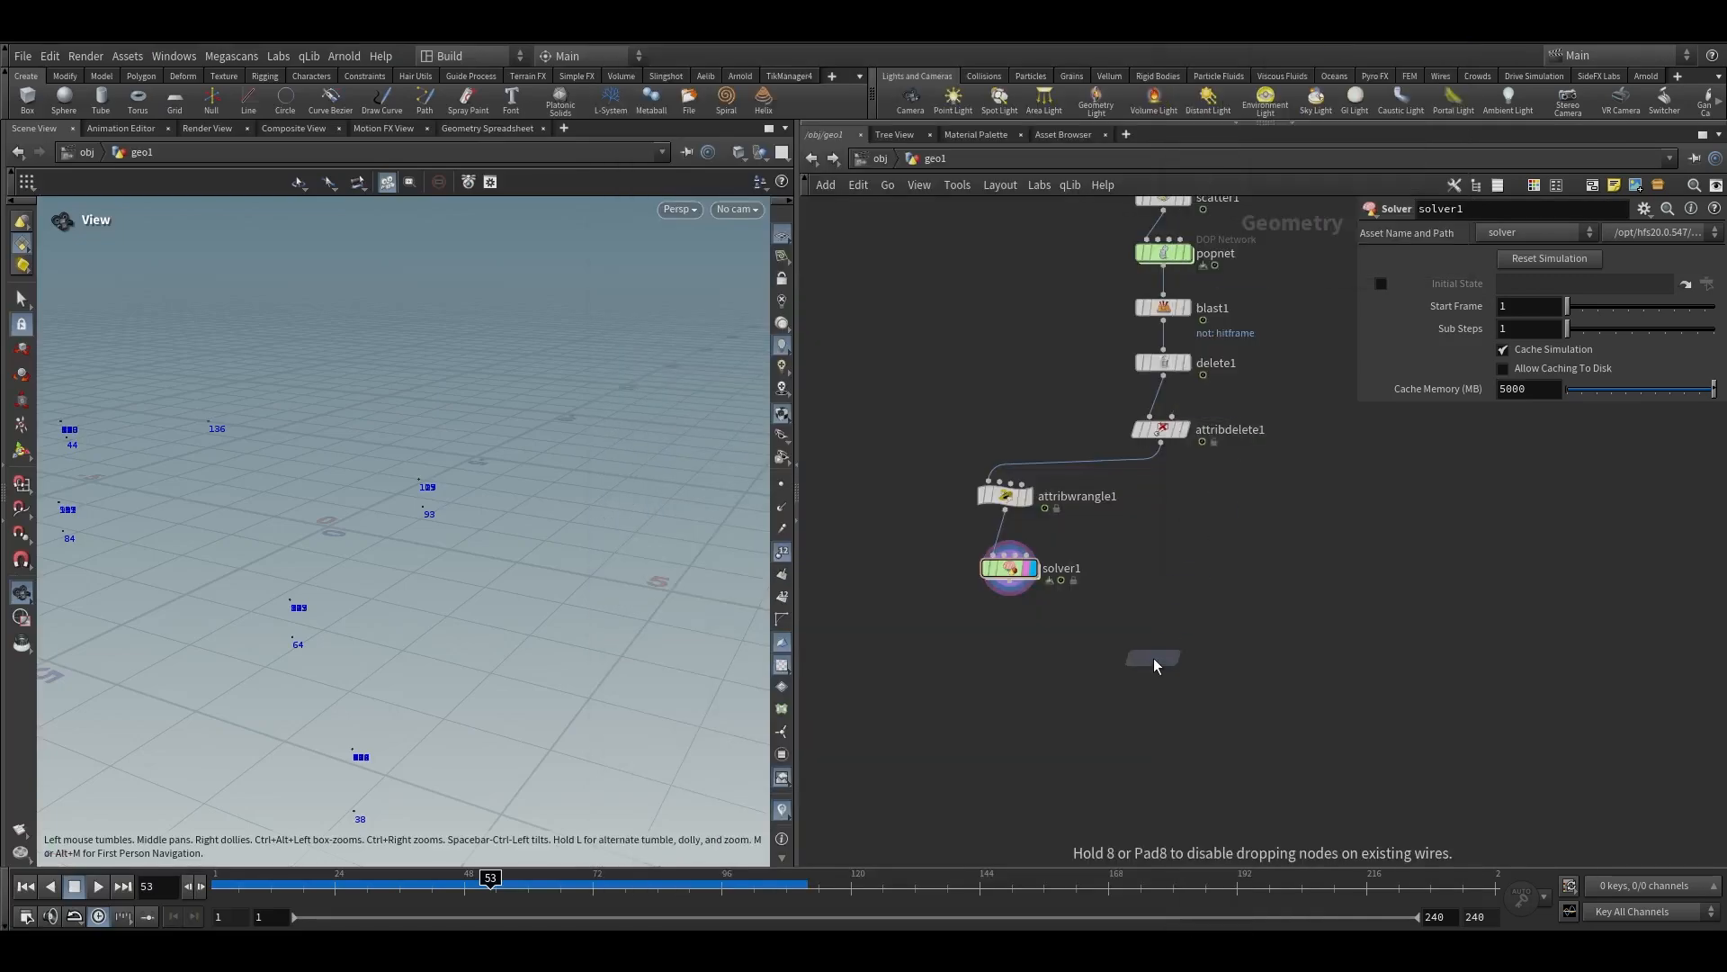
pyautogui.click(1148, 657)
# Keep the id point attribute in attribdelete1 and check the node's info
pyautogui.click(890, 583)
pyautogui.moveTo(1196, 477); pyautogui.dragTo(1121, 423)
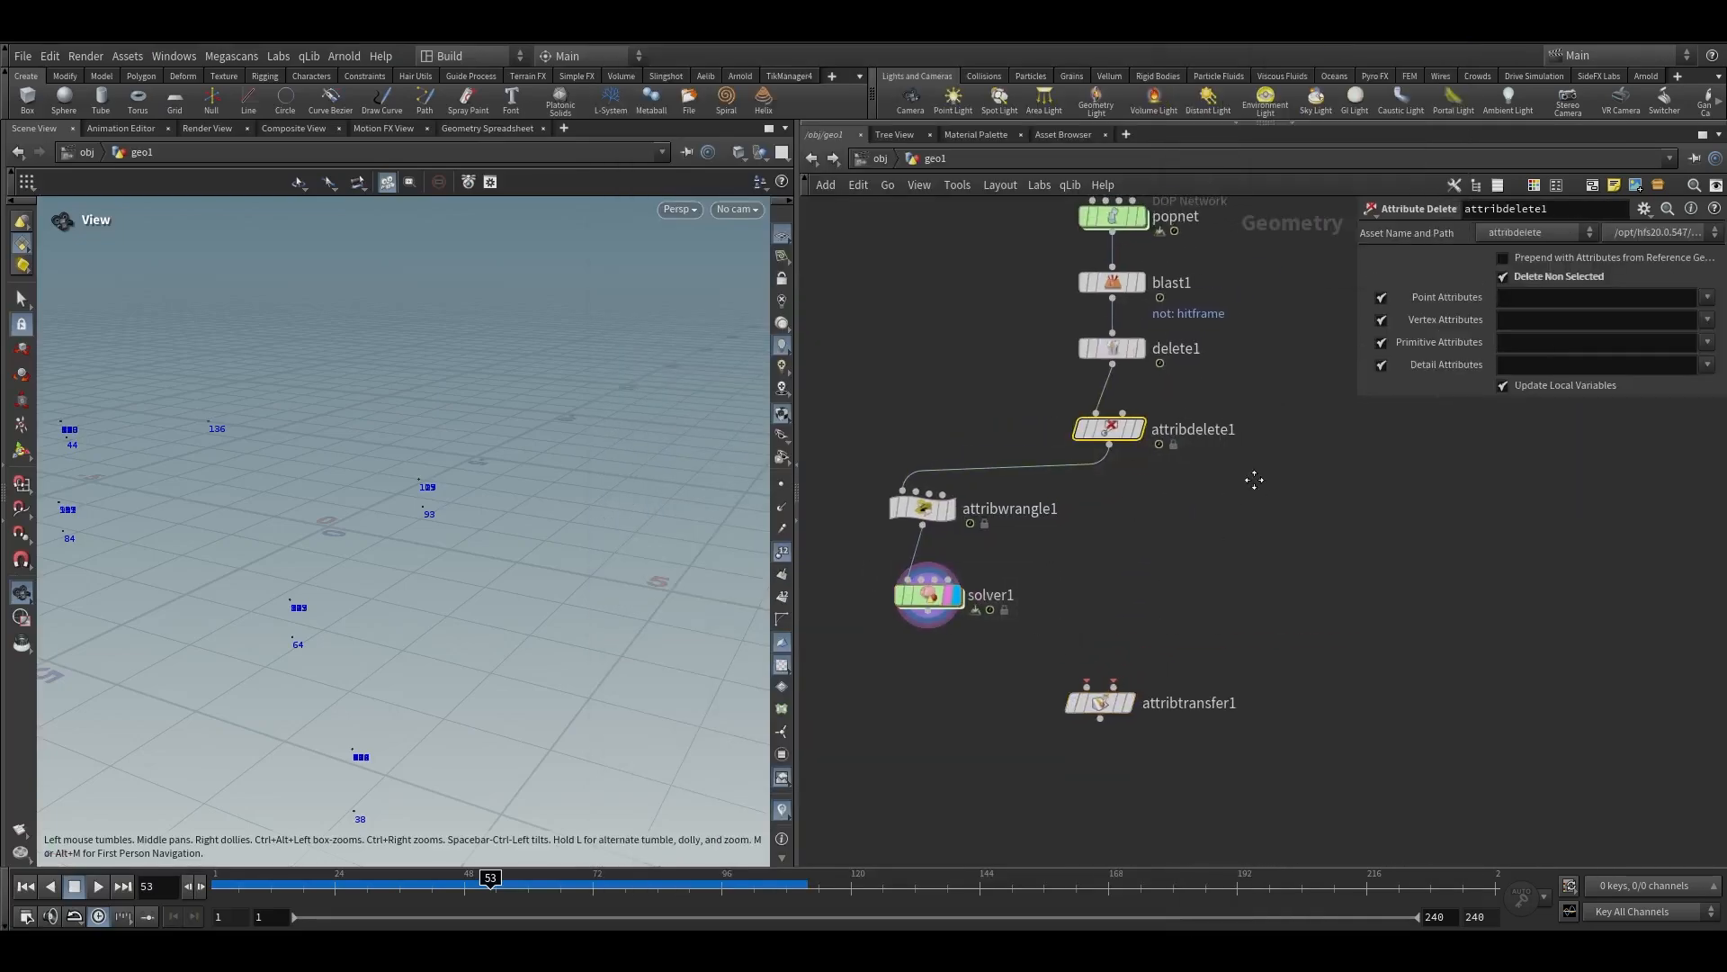
pyautogui.moveTo(1253, 477); pyautogui.dragTo(1243, 482, button='middle')
pyautogui.middleClick(1106, 437)
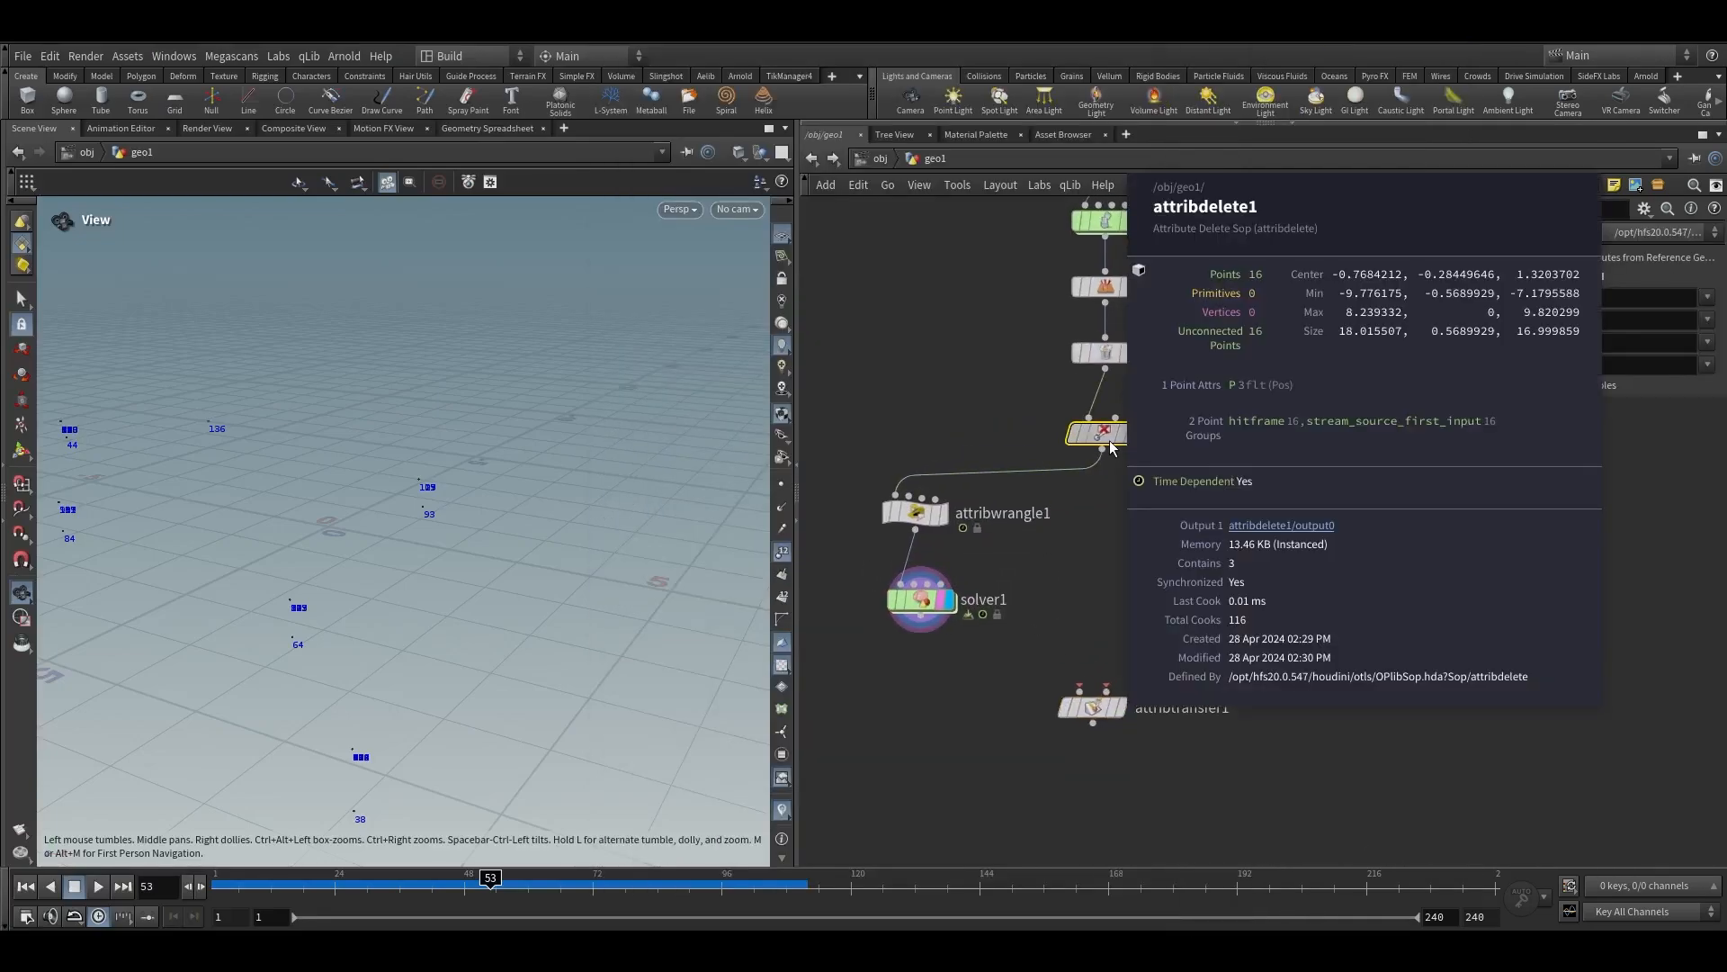
pyautogui.click(1706, 297)
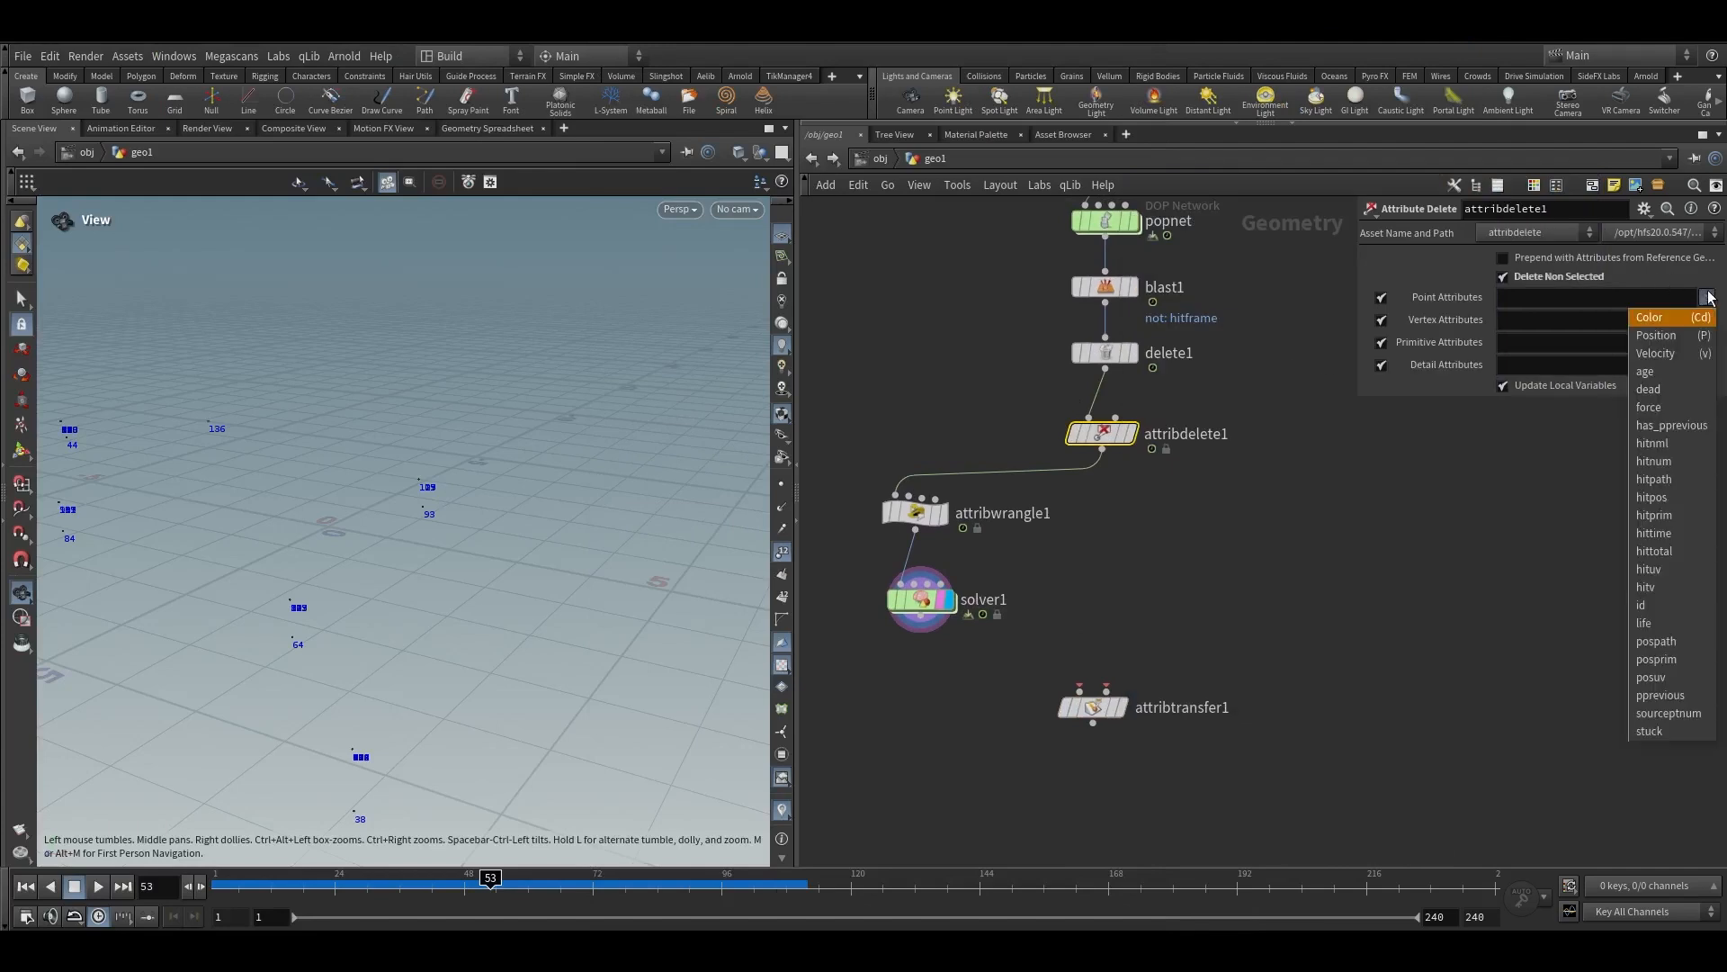
pyautogui.click(1660, 604)
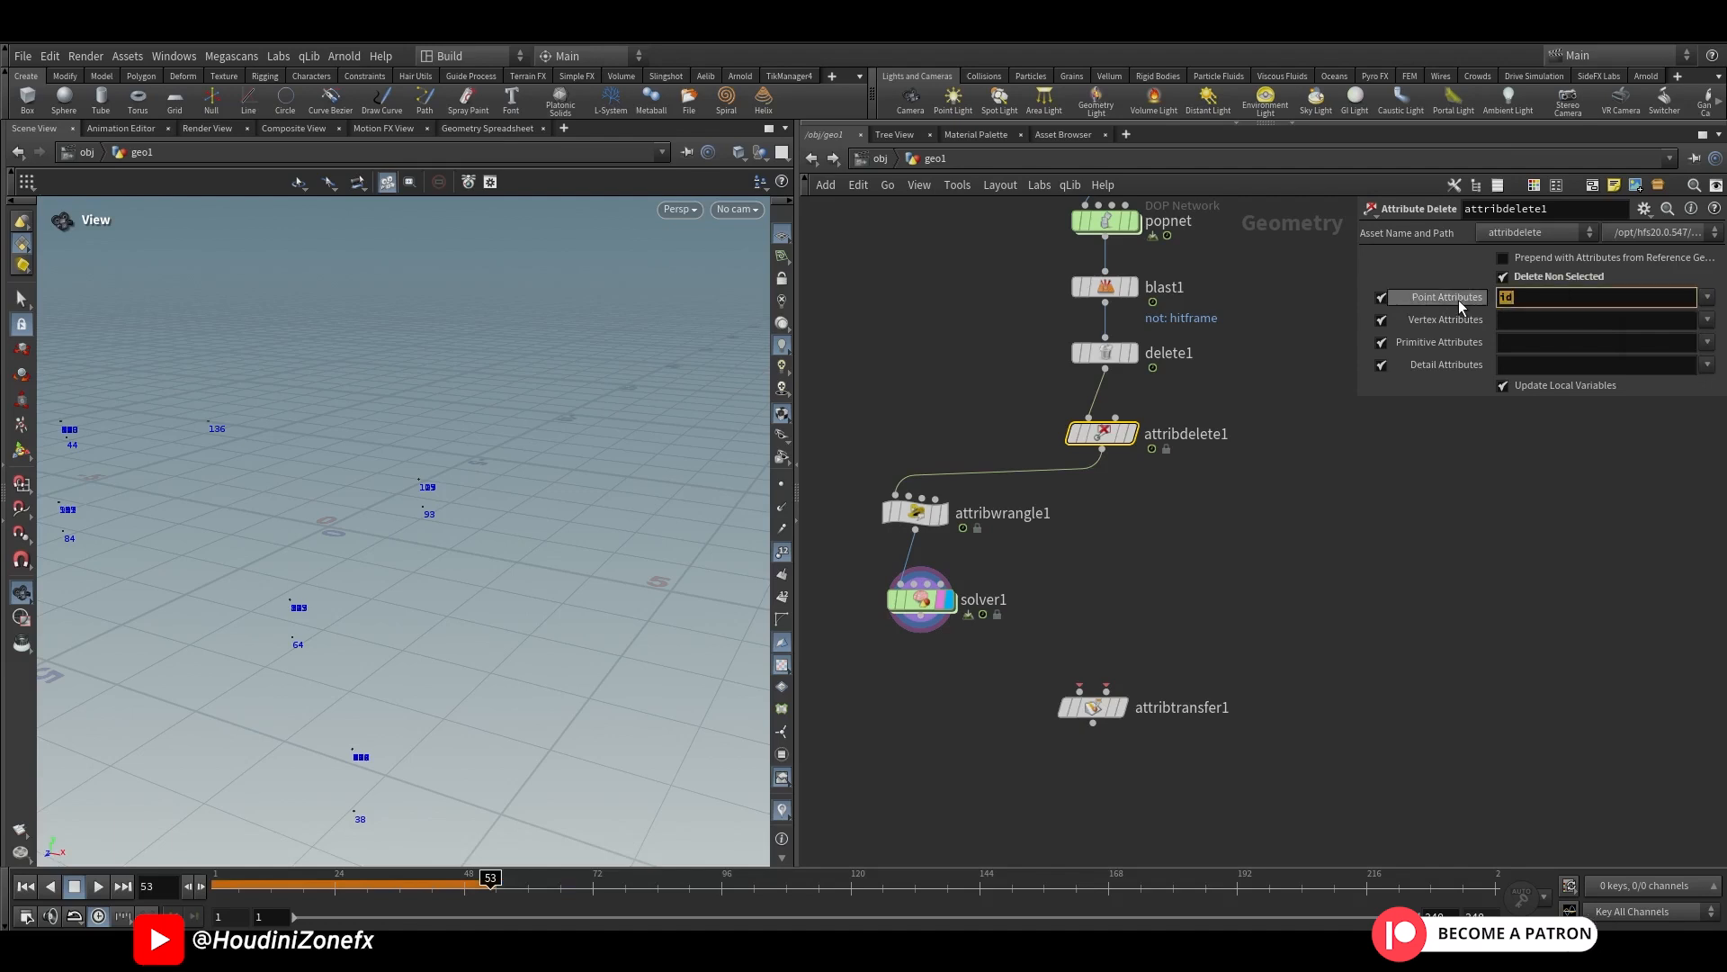
pyautogui.middleClick(1102, 432)
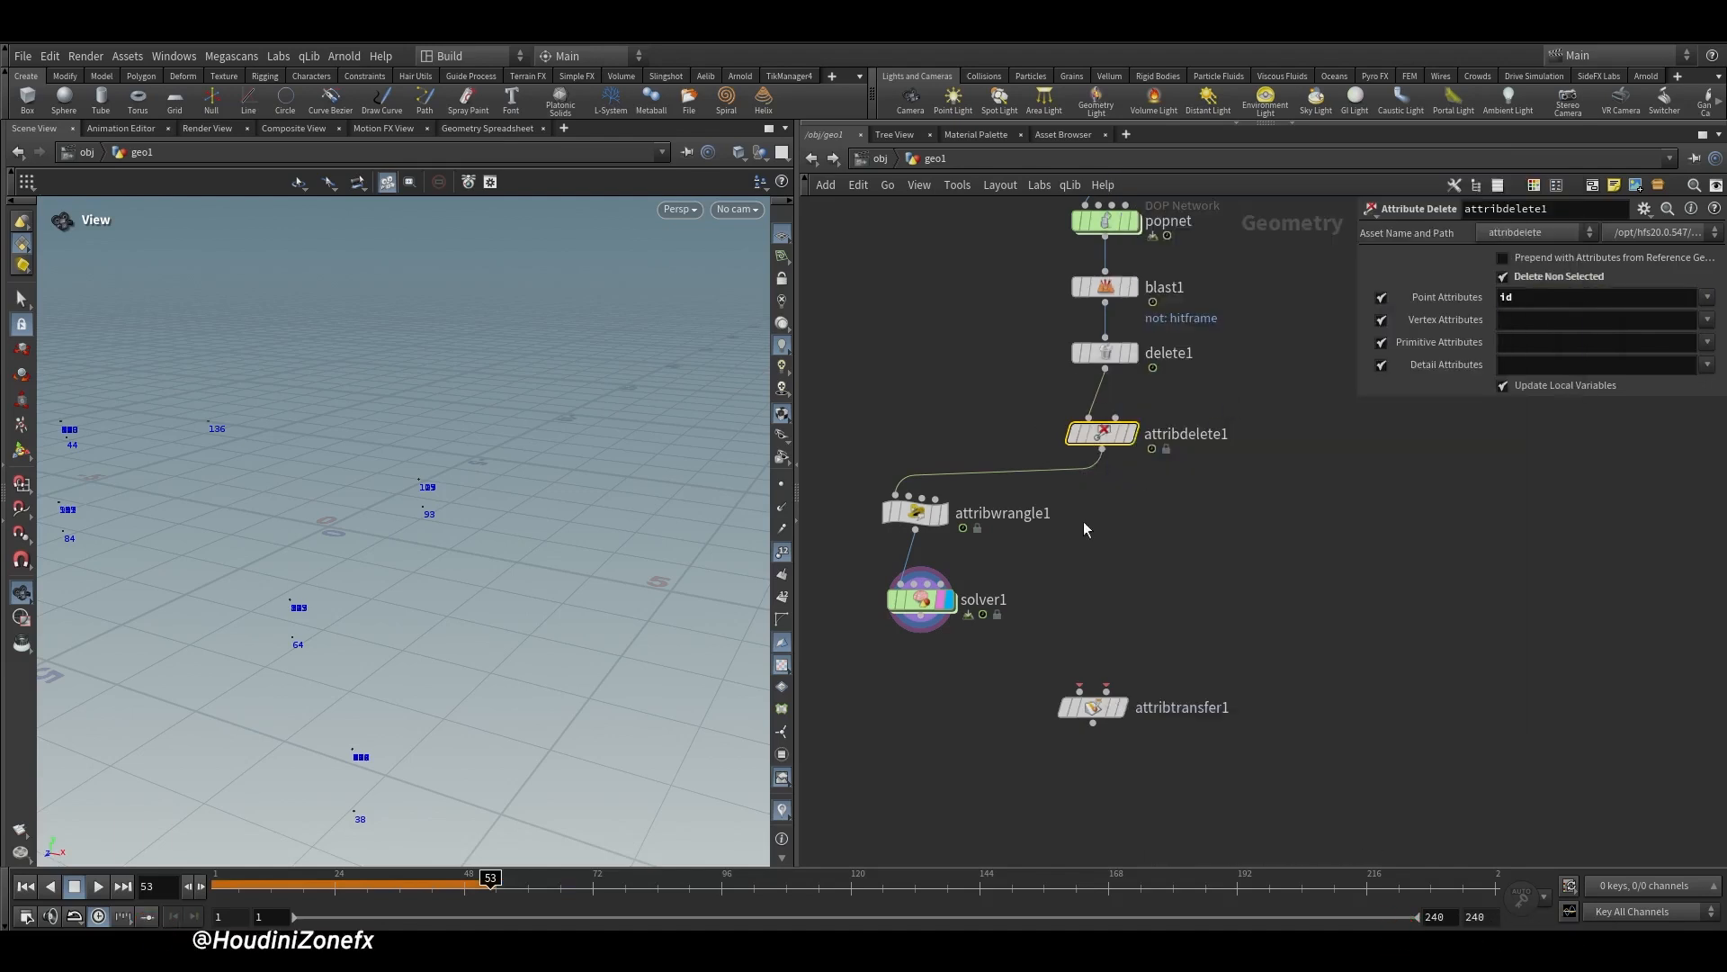
# Wire attribdelete1 into the first input and solver1 into the second input of attribtransfer1, and display attribtransfer1
pyautogui.moveTo(1176, 578); pyautogui.dragTo(1217, 456, button='middle')
pyautogui.moveTo(940, 526); pyautogui.dragTo(1113, 586)
pyautogui.moveTo(1111, 351); pyautogui.dragTo(1089, 587)
pyautogui.click(1129, 602)
pyautogui.middleClick(919, 513)
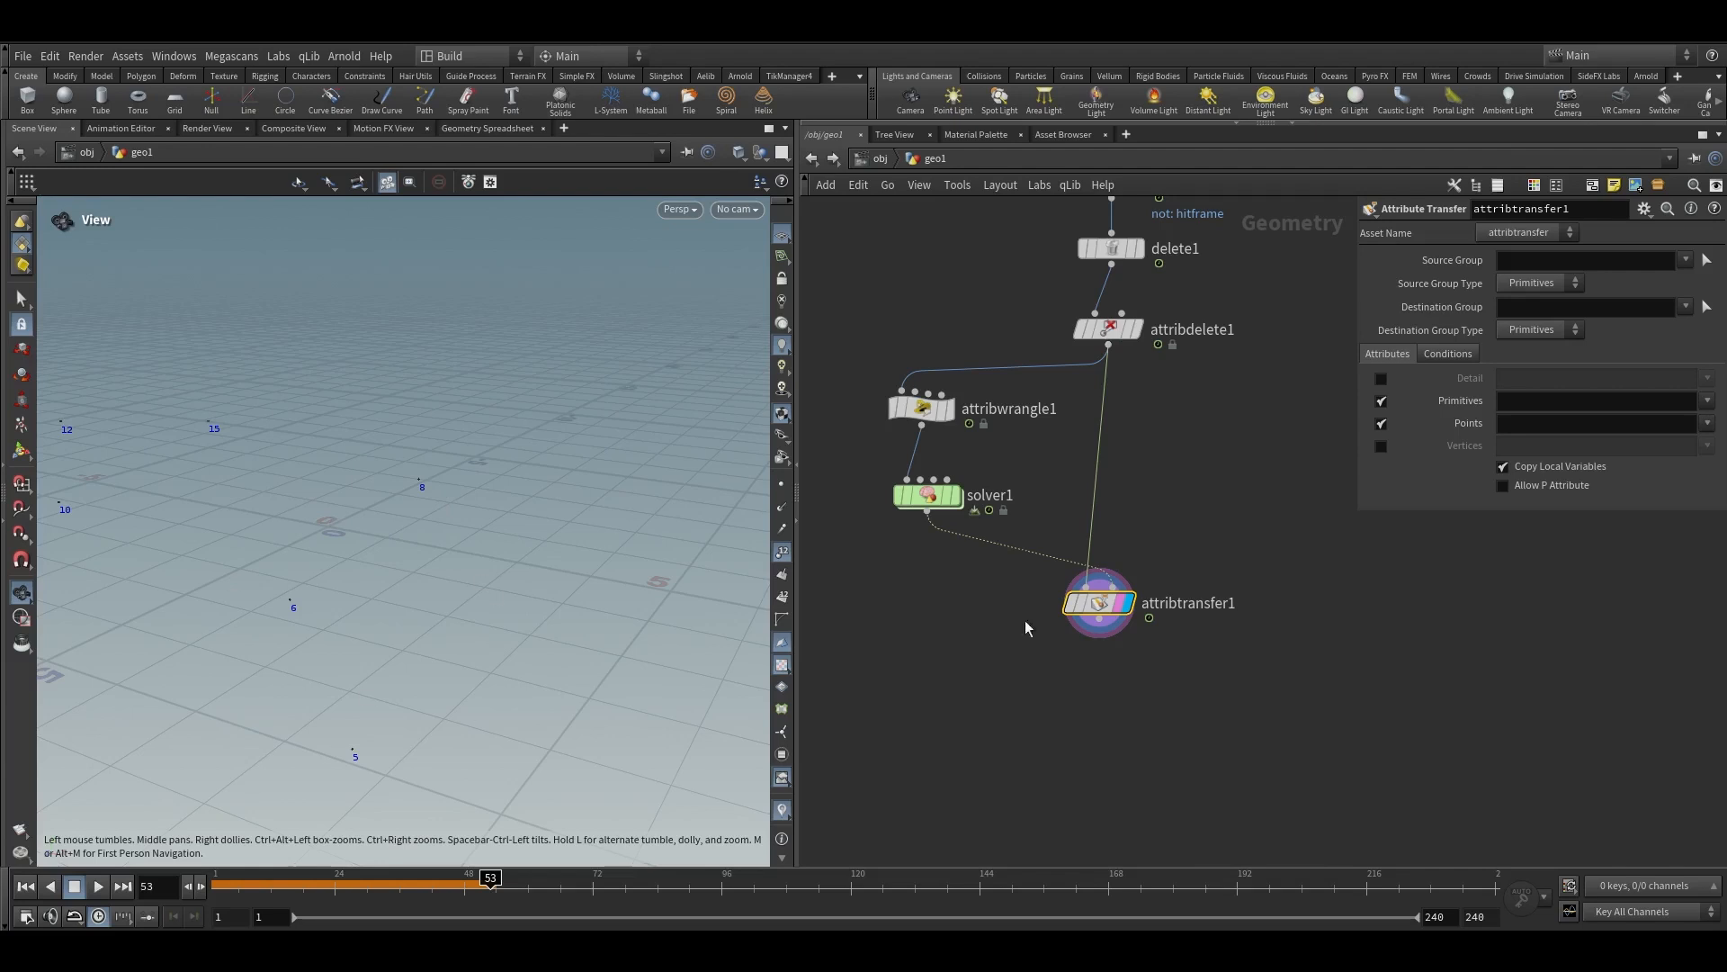
# Turn off primitive attributes in attribtransfer1 and transfer only the age and life point attributes
pyautogui.click(1381, 400)
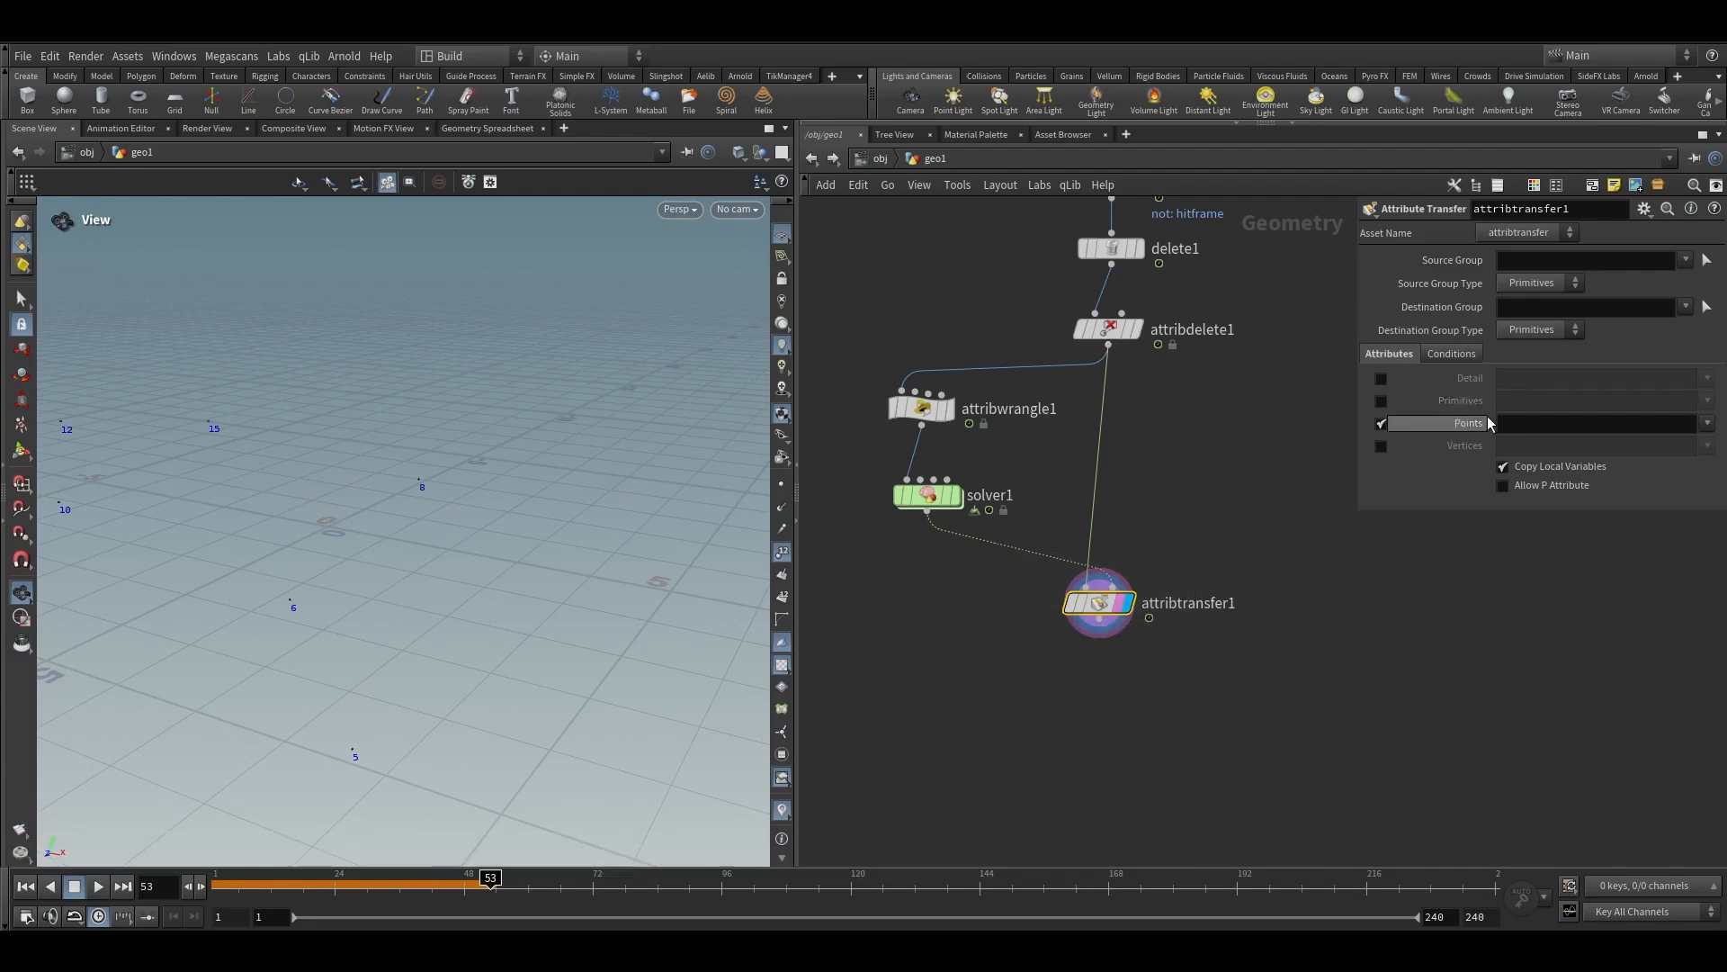
pyautogui.click(1707, 423)
pyautogui.click(1666, 464)
pyautogui.click(1707, 423)
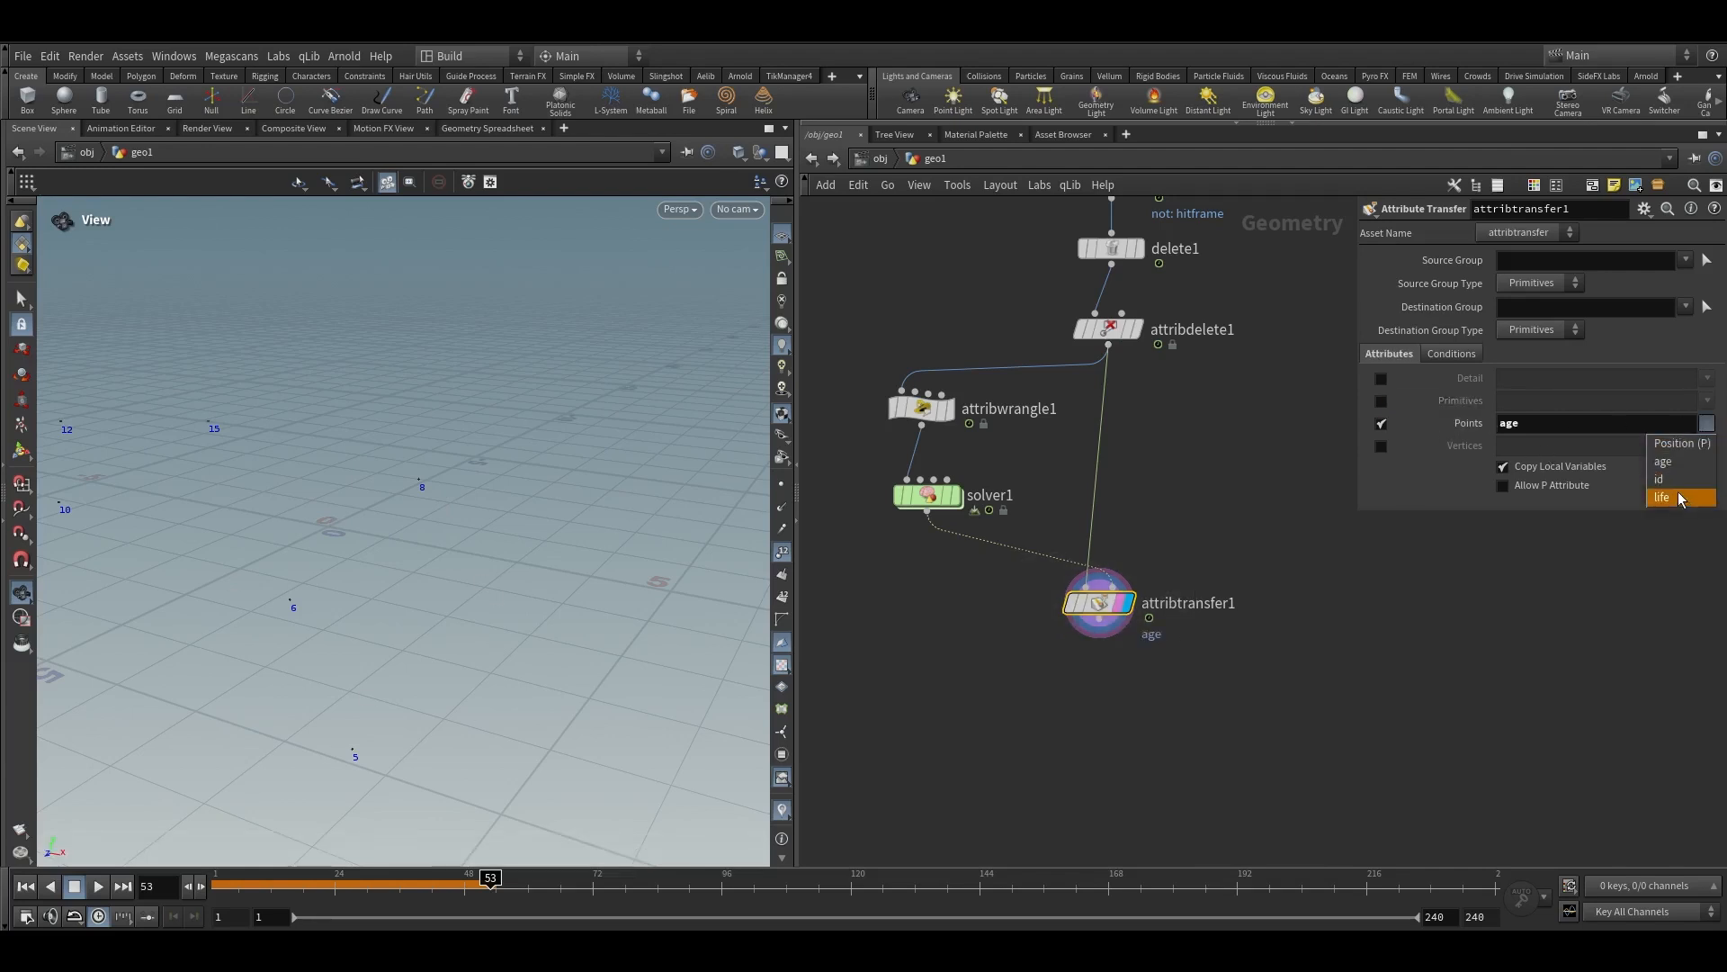
pyautogui.click(1666, 497)
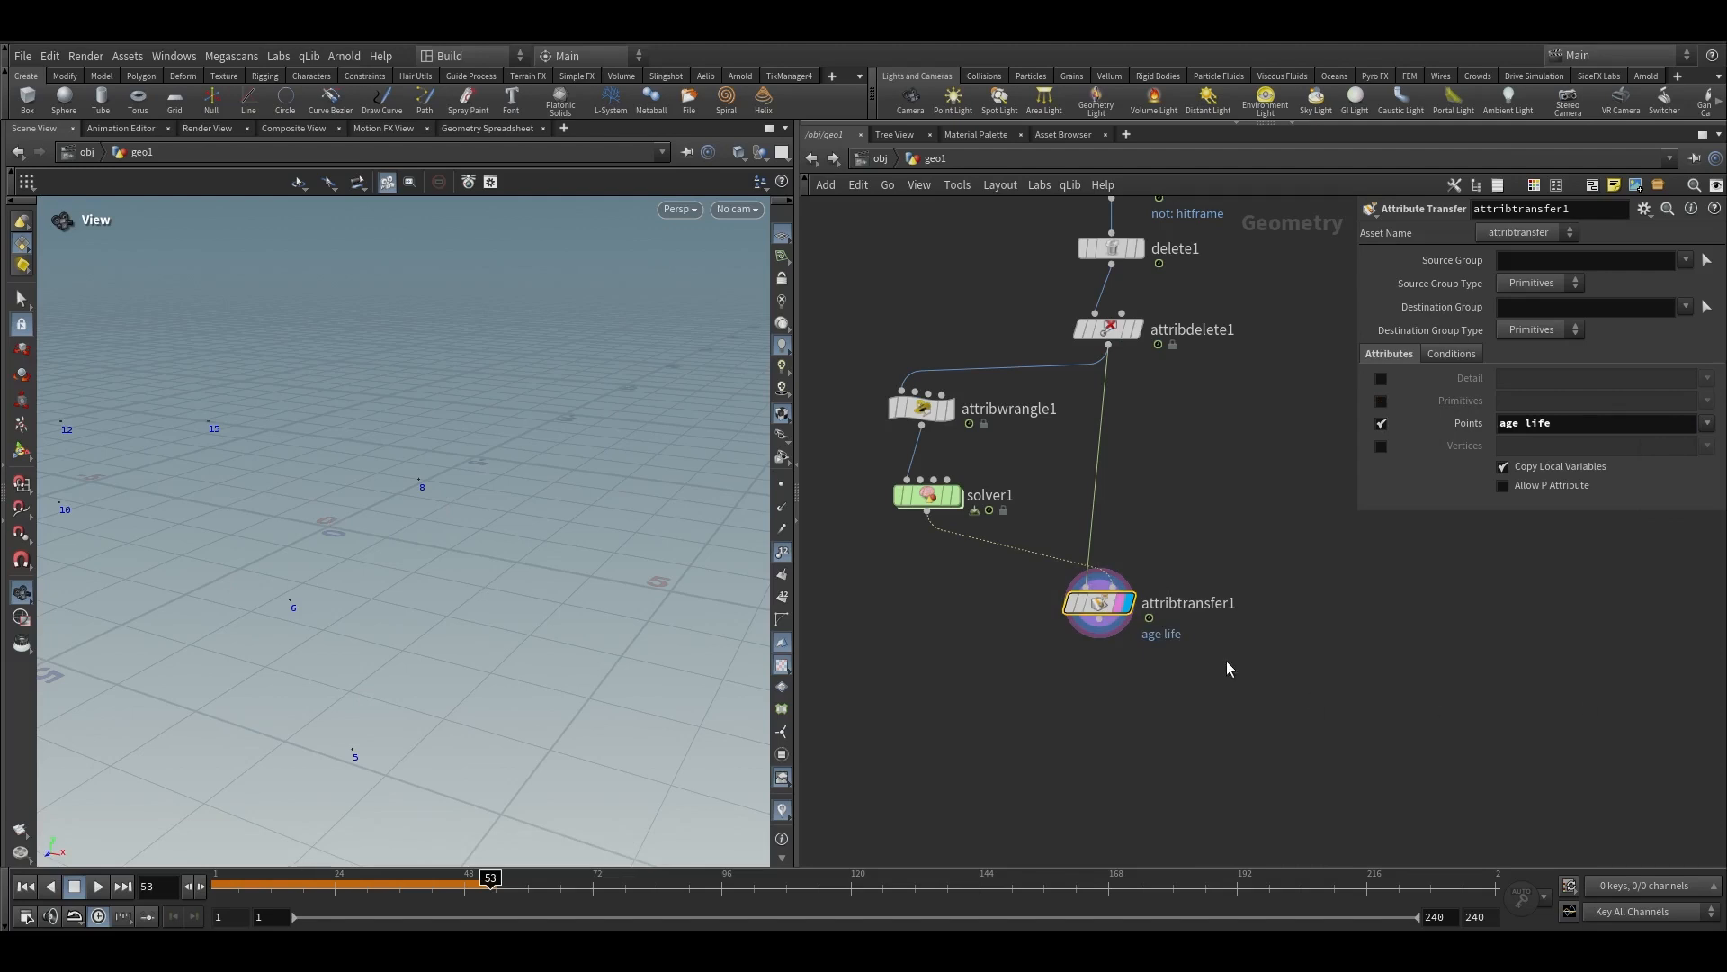
# Scrub the timeline, check the points' ages sorted in ascending order in the Geometry Spreadsheet at frame 125, and return to the scene view
pyautogui.scroll(3, 1062, 621)
pyautogui.click(474, 132)
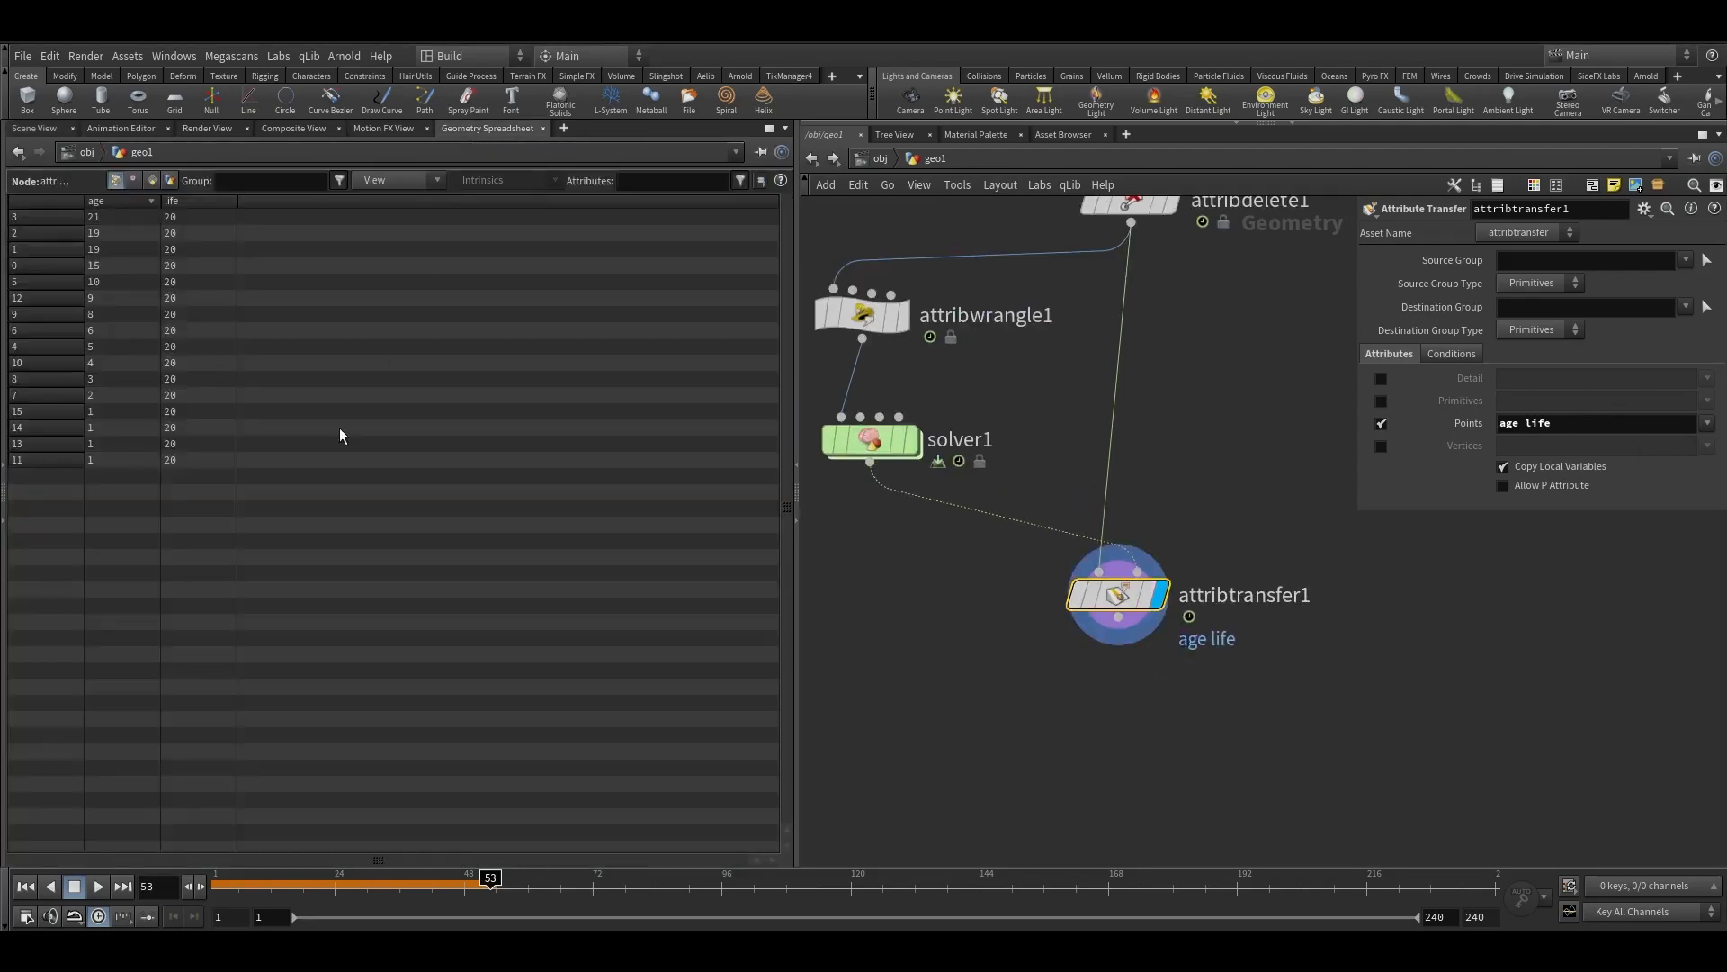
pyautogui.moveTo(216, 882); pyautogui.dragTo(1625, 861)
pyautogui.click(877, 882)
pyautogui.click(113, 202)
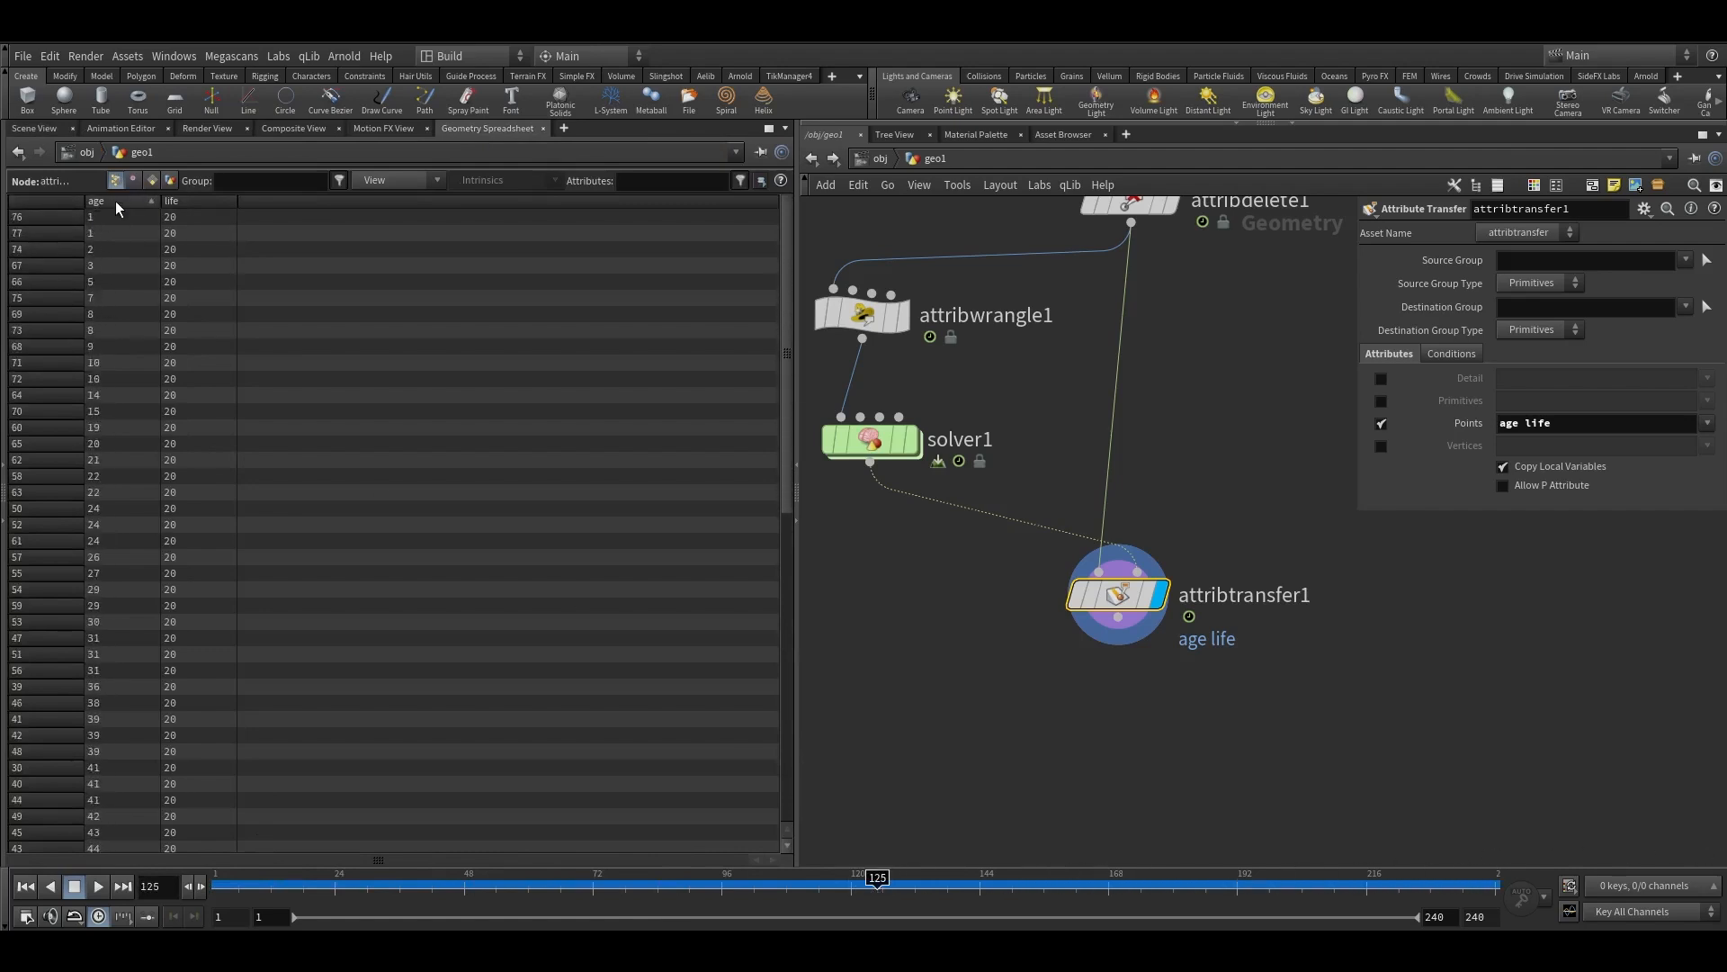
pyautogui.click(34, 128)
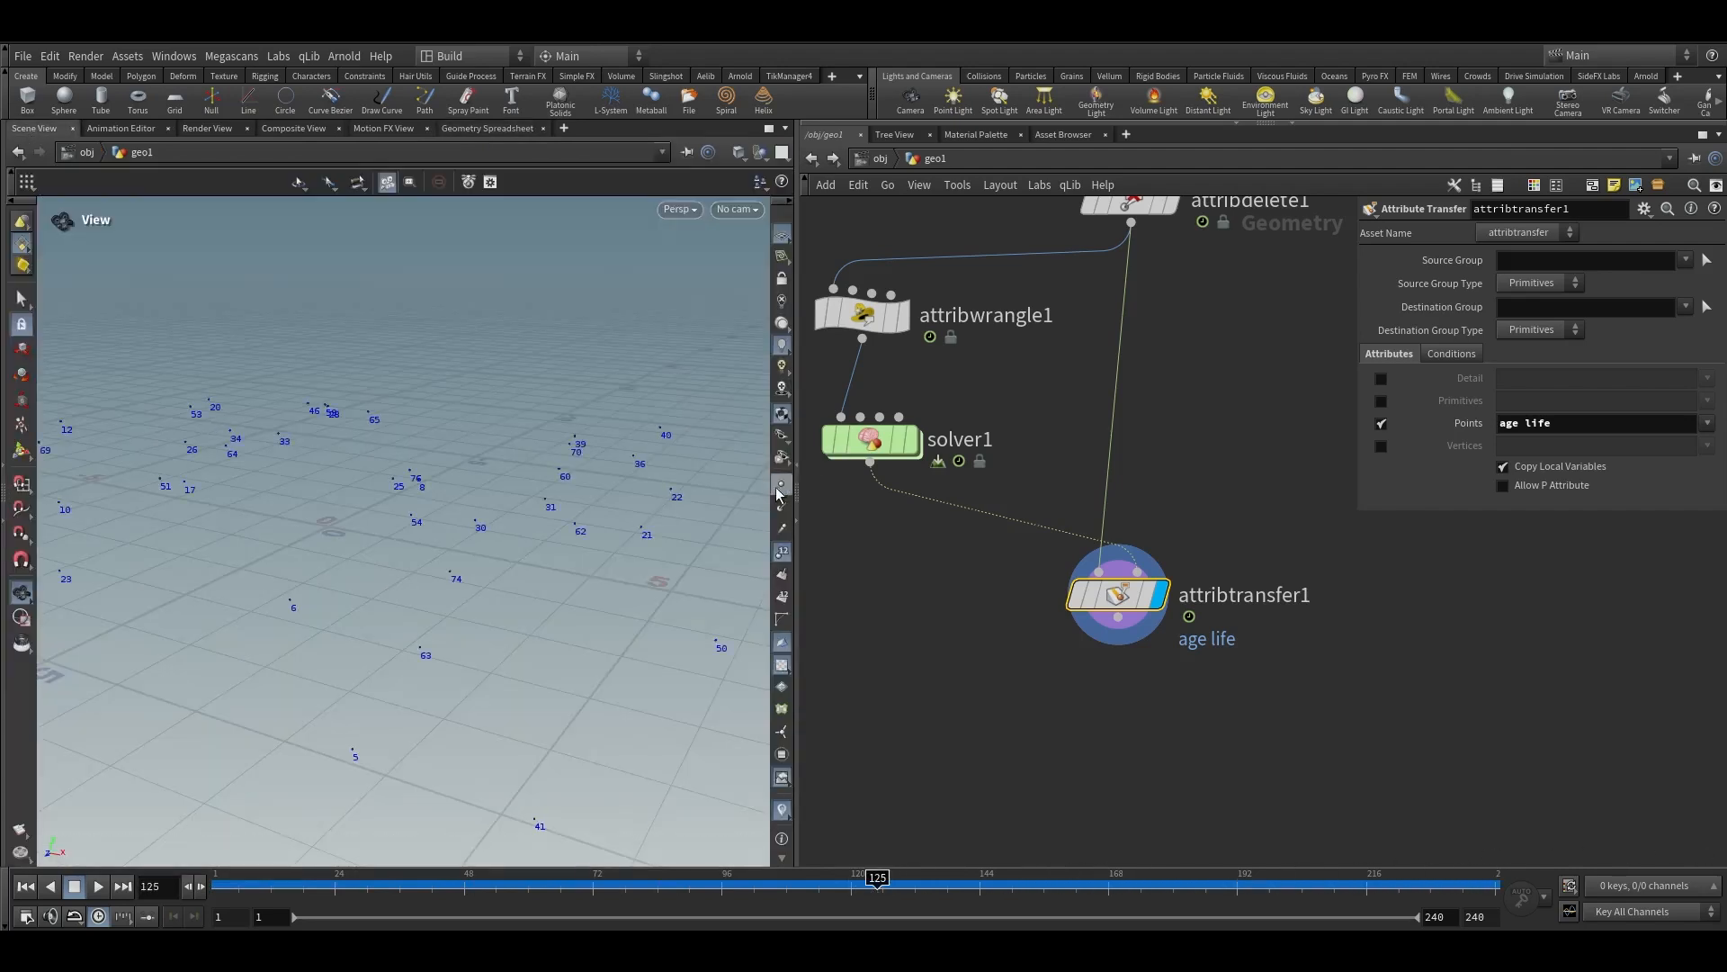
# Add an Attribute Wrangle after attribtransfer1 and display it
pyautogui.moveTo(1109, 637); pyautogui.dragTo(1095, 603, button='middle')
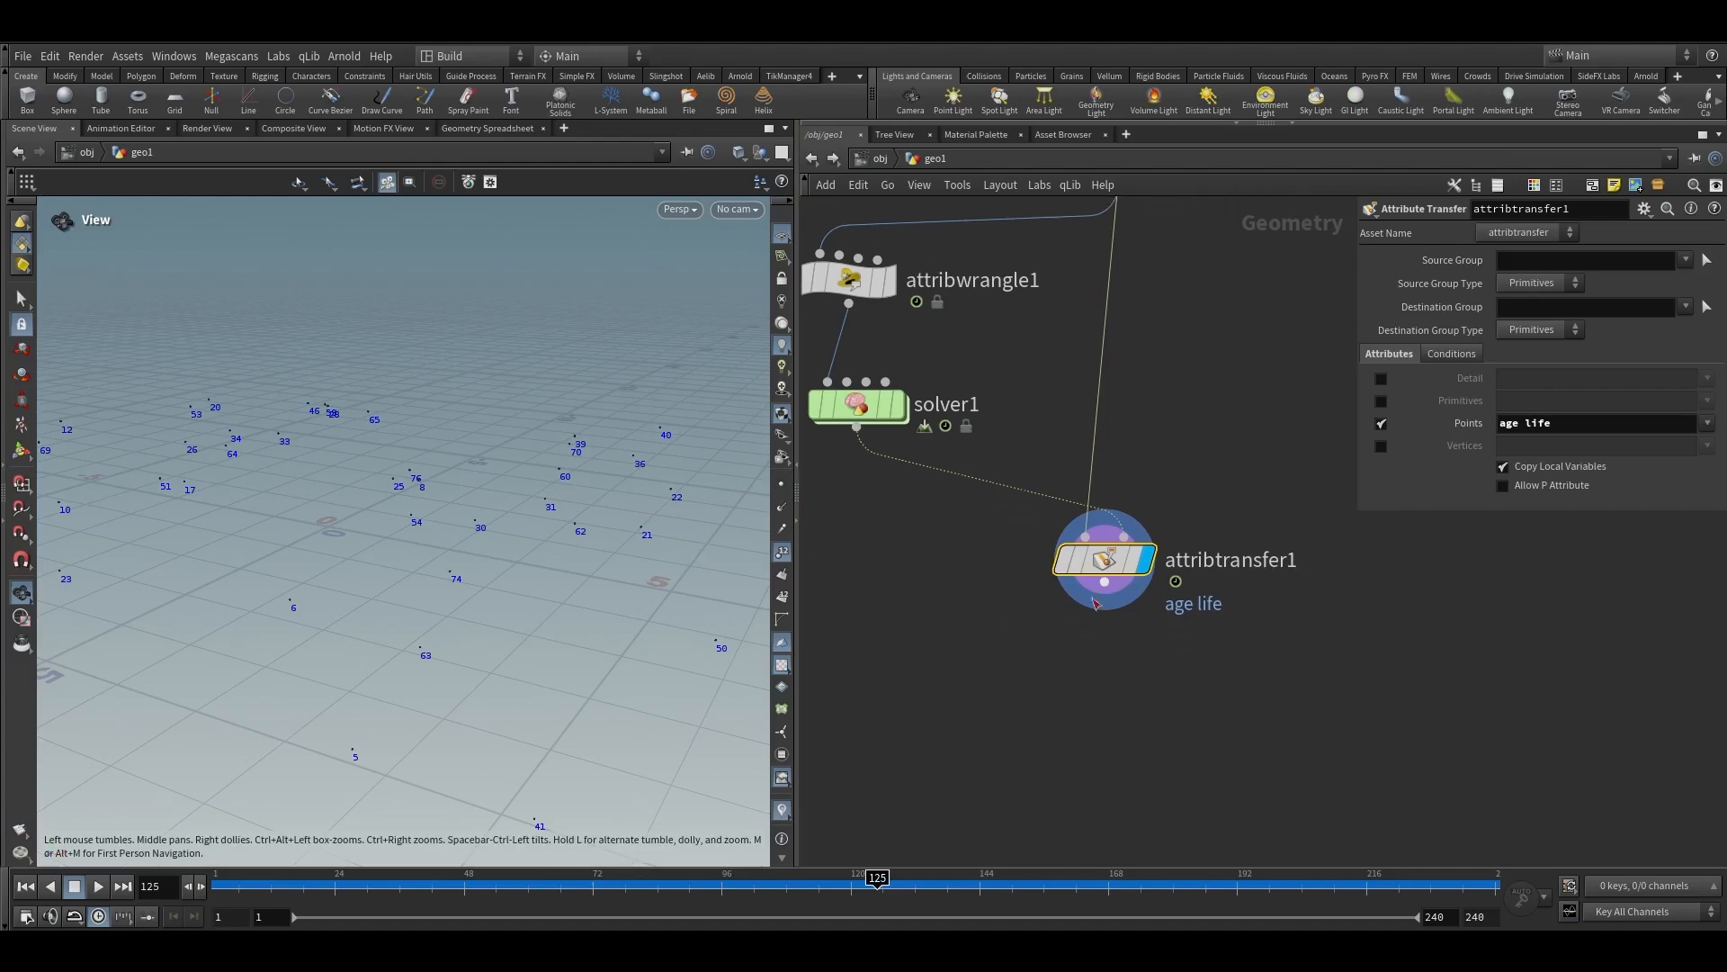
pyautogui.moveTo(1108, 530); pyautogui.dragTo(1119, 506)
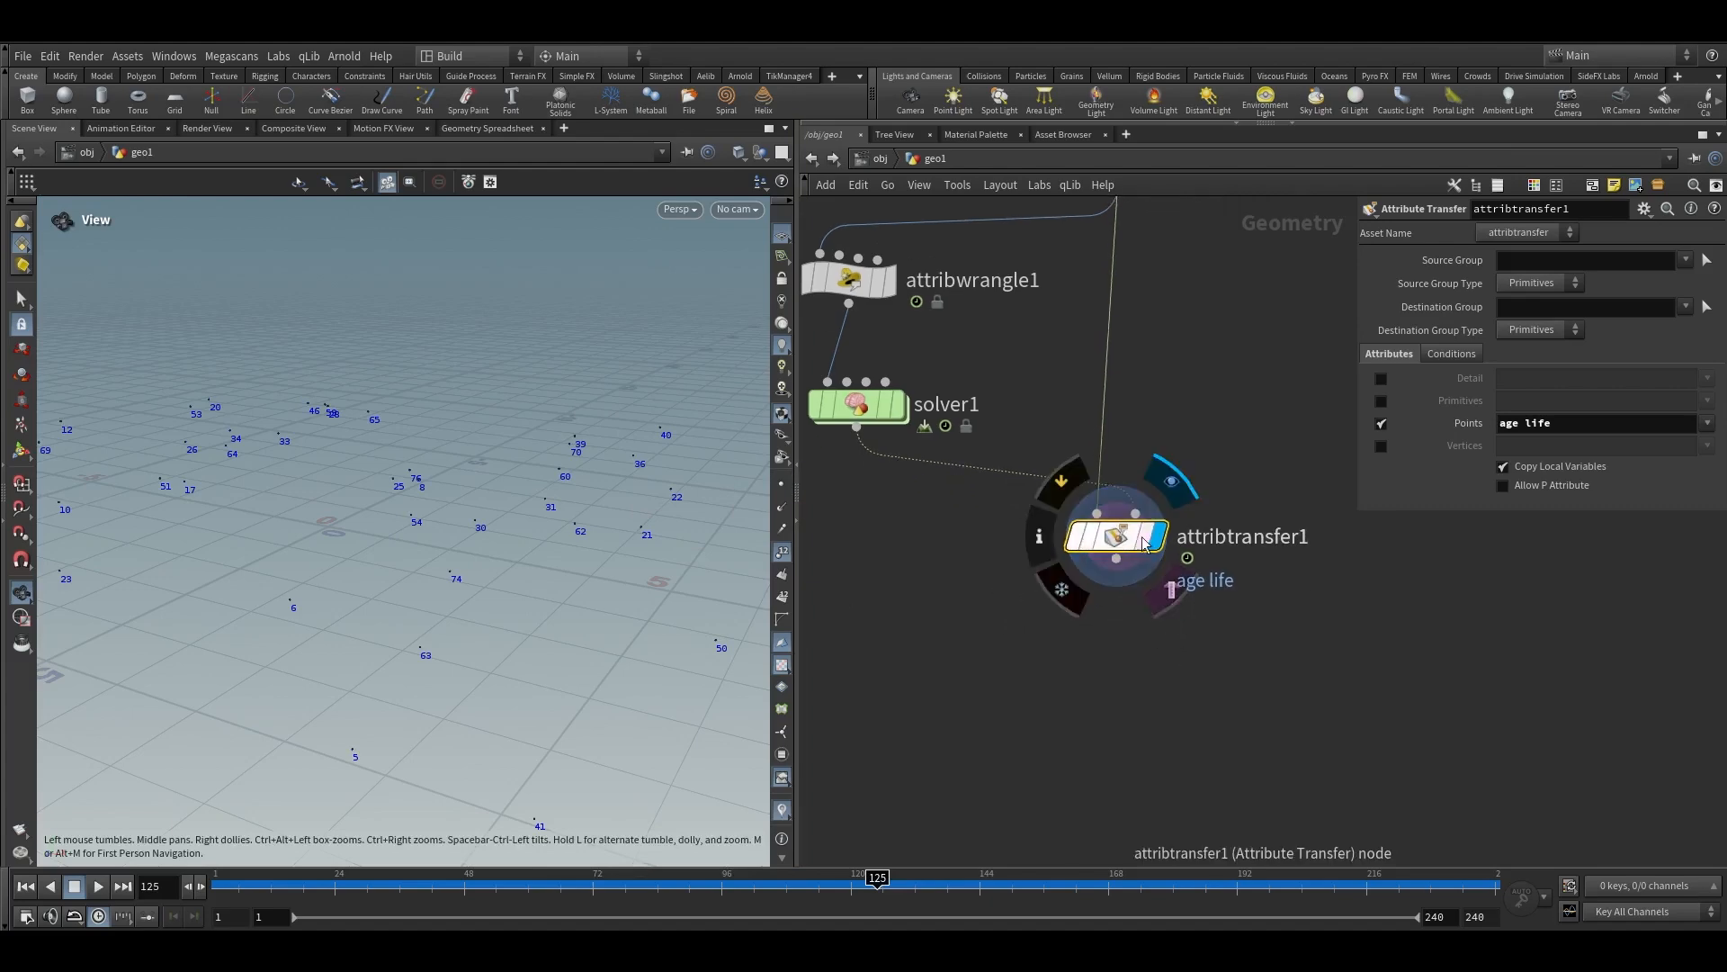
pyautogui.press('Tab')
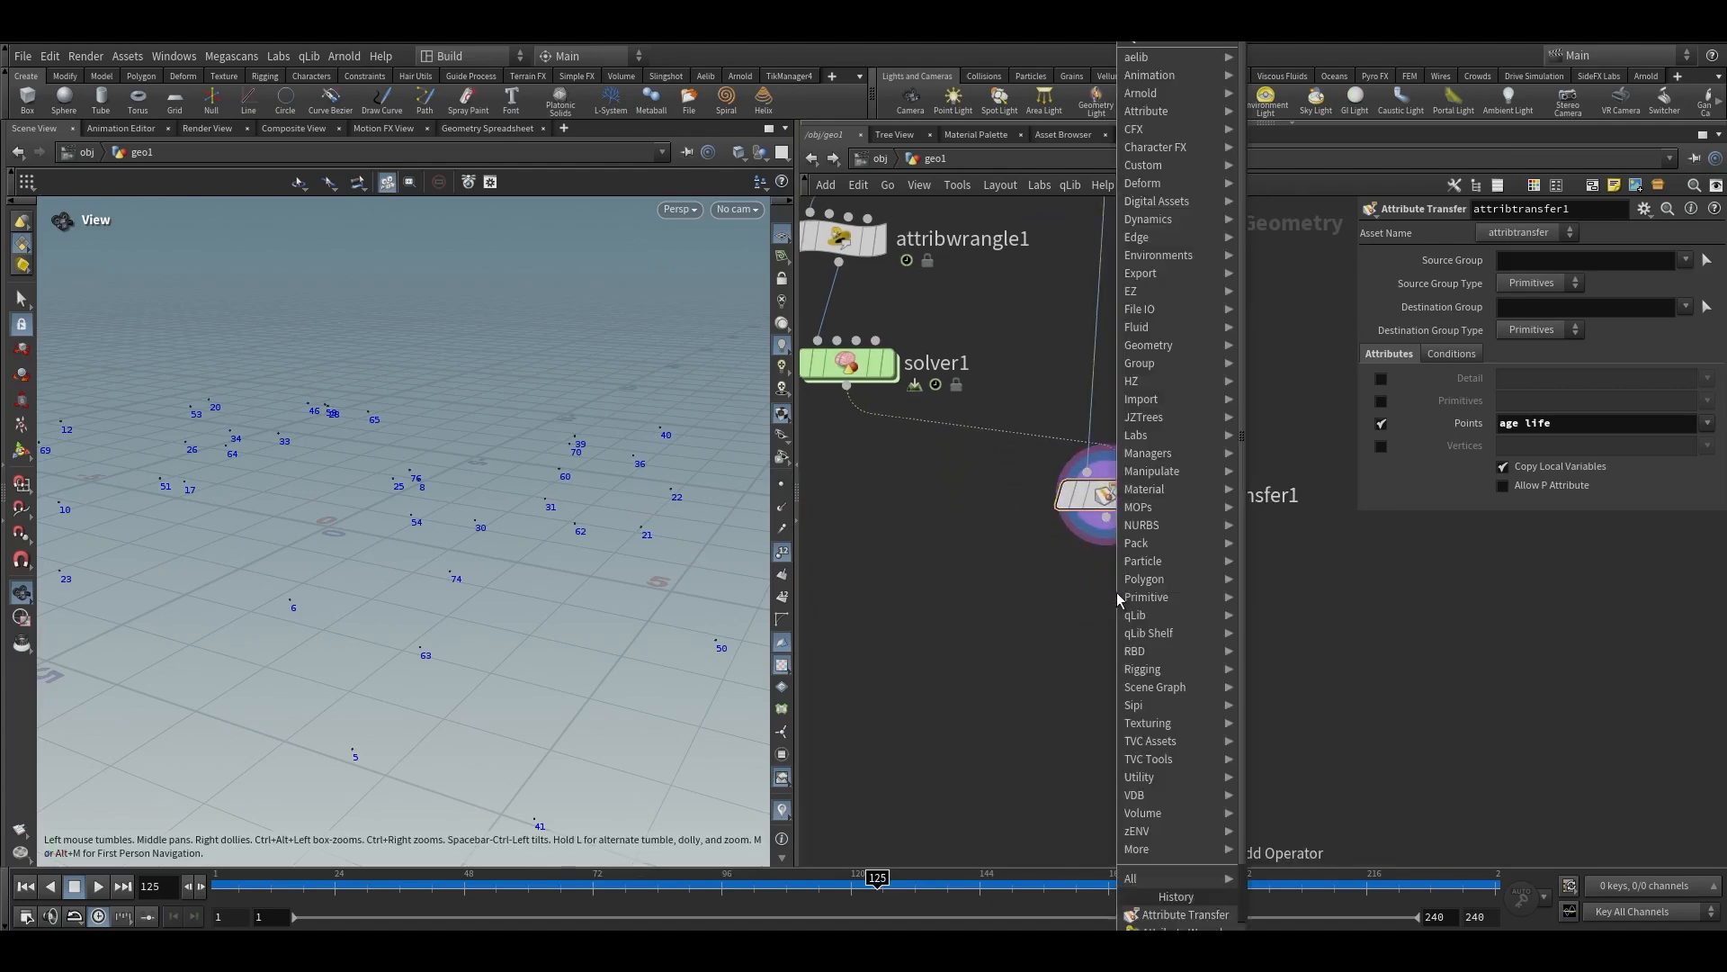
pyautogui.press('Escape')
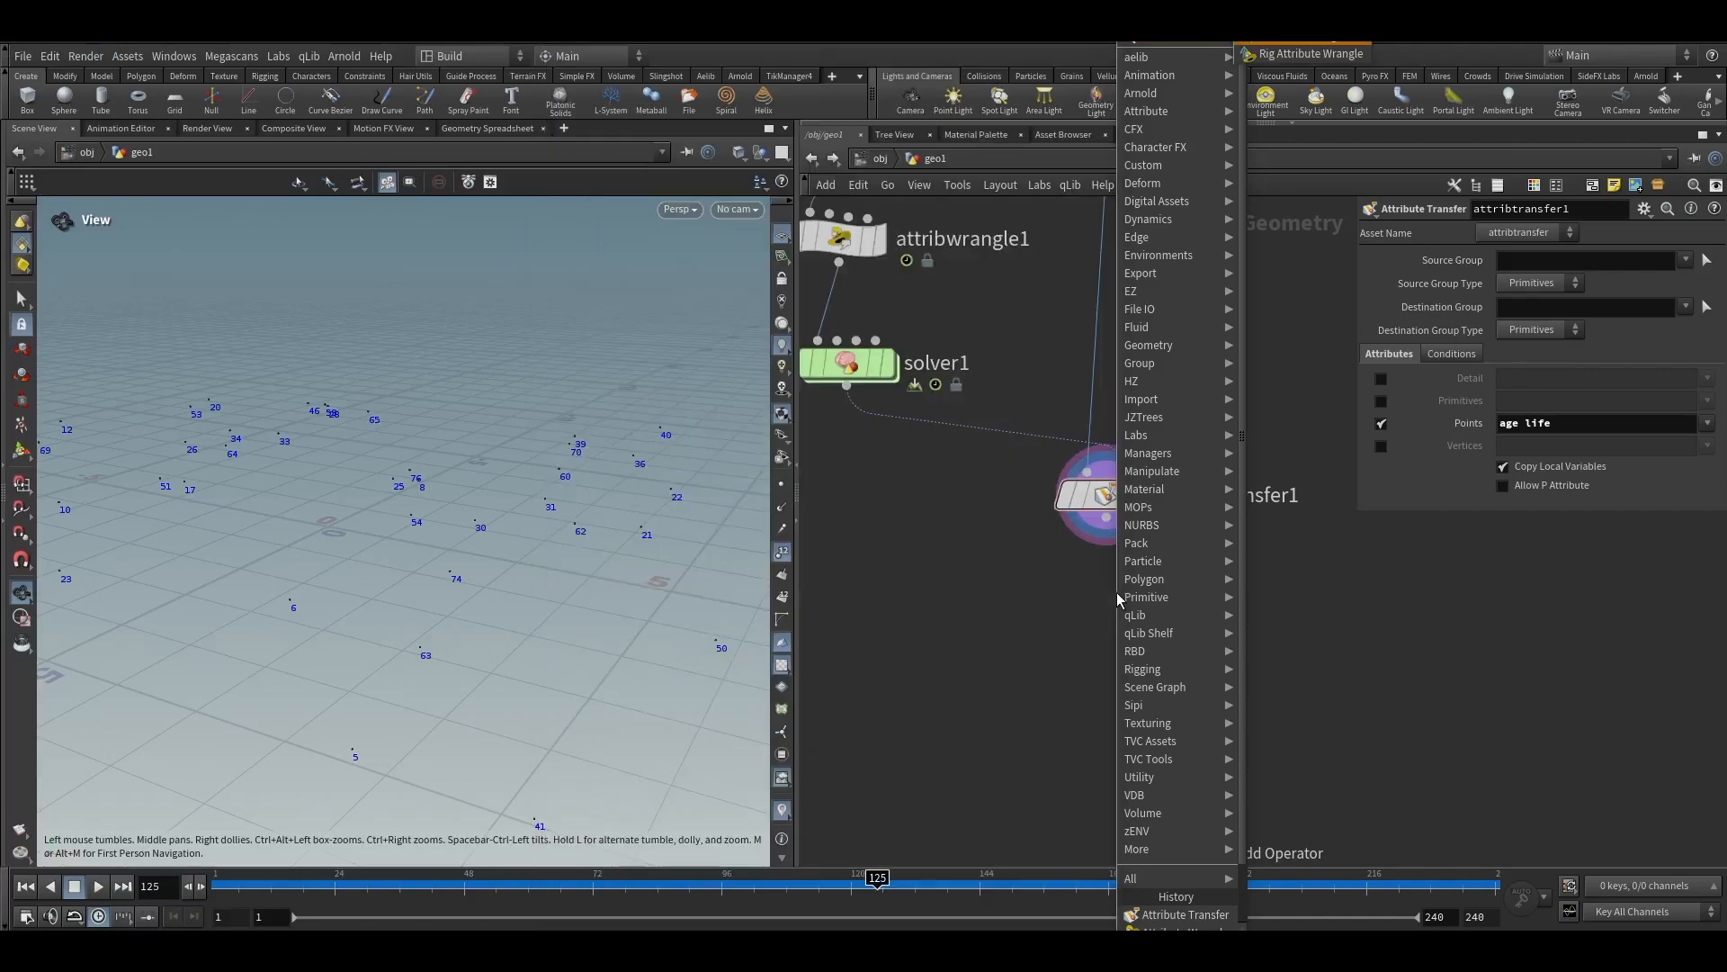
pyautogui.click(1113, 565)
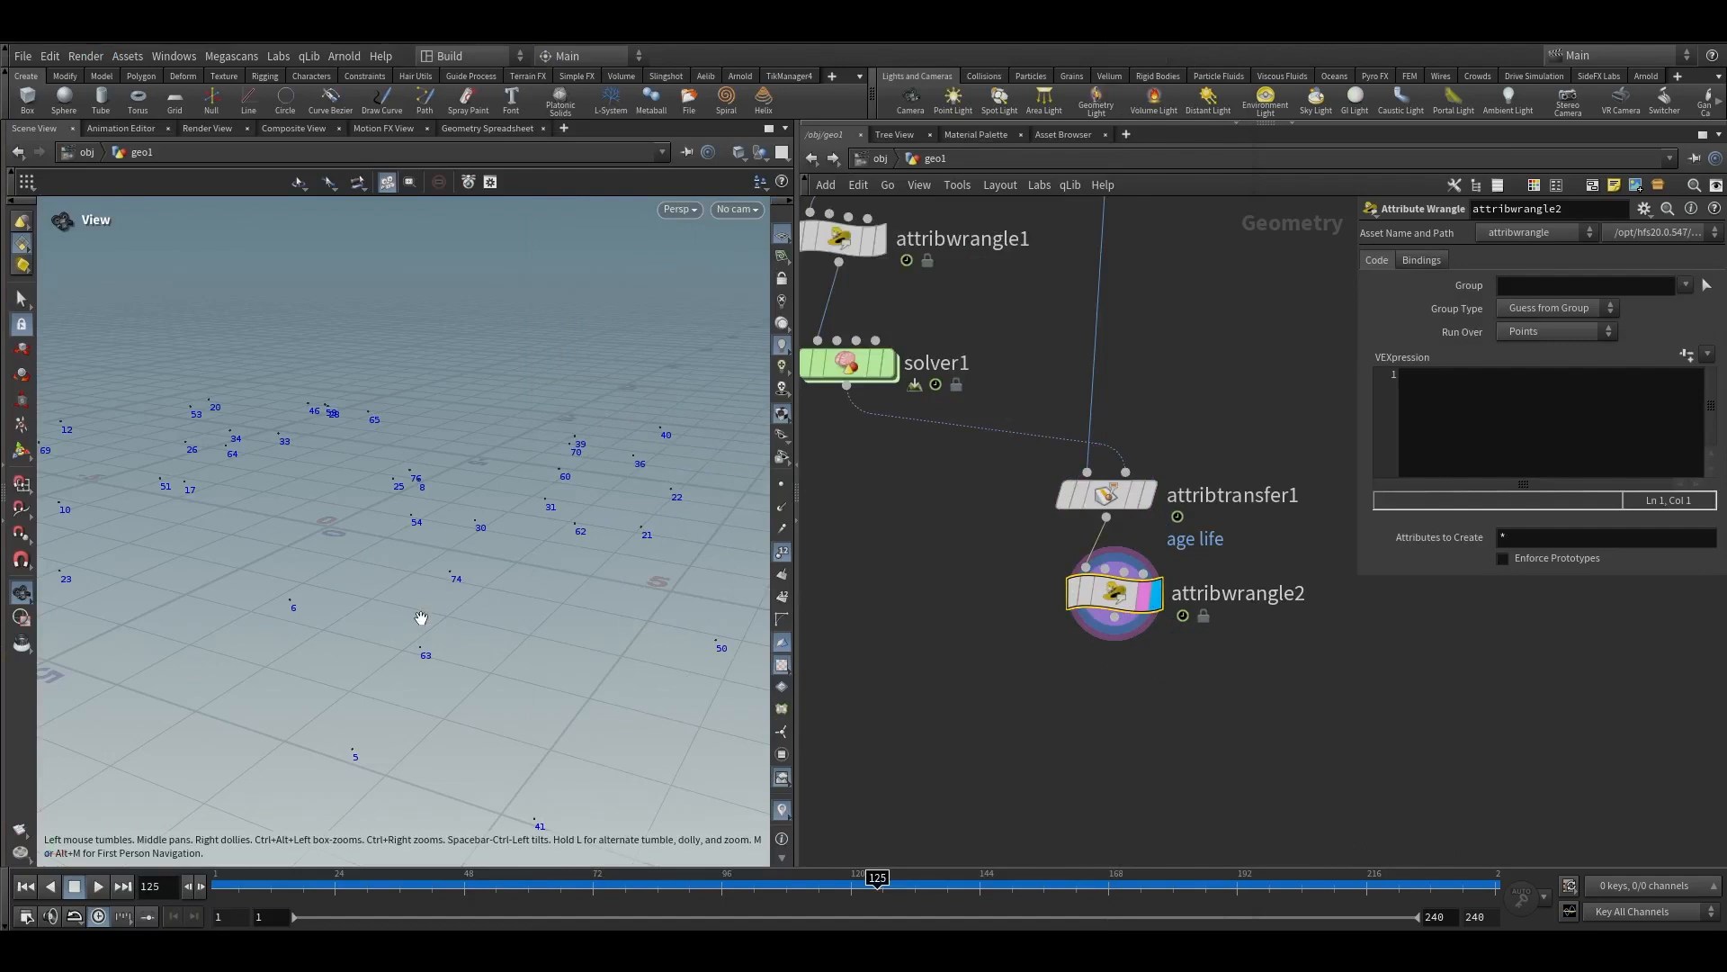
pyautogui.moveTo(995, 564); pyautogui.dragTo(1271, 648)
pyautogui.click(1581, 409)
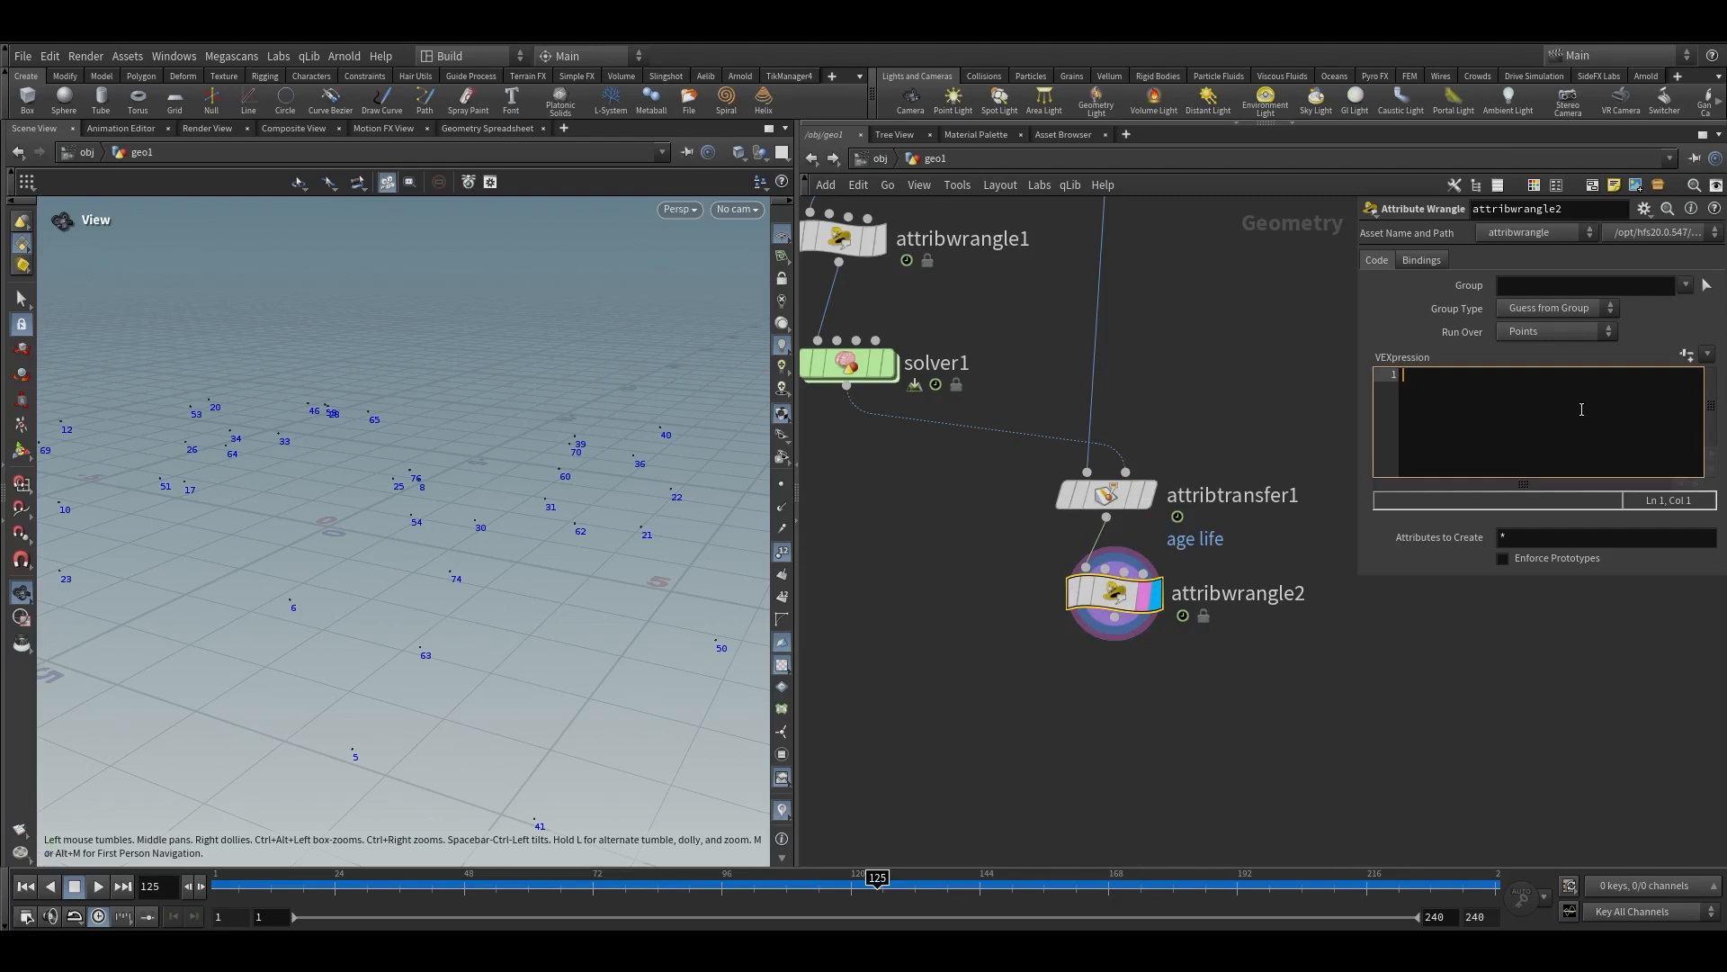
pyautogui.write('if(@a')
pyautogui.press('Return')
pyautogui.write('rmeov')
pyautogui.press('BackSpace')
pyautogui.press('BackSpace')
pyautogui.press('BackSpace')
pyautogui.press('BackSpace')
pyautogui.write('emove')
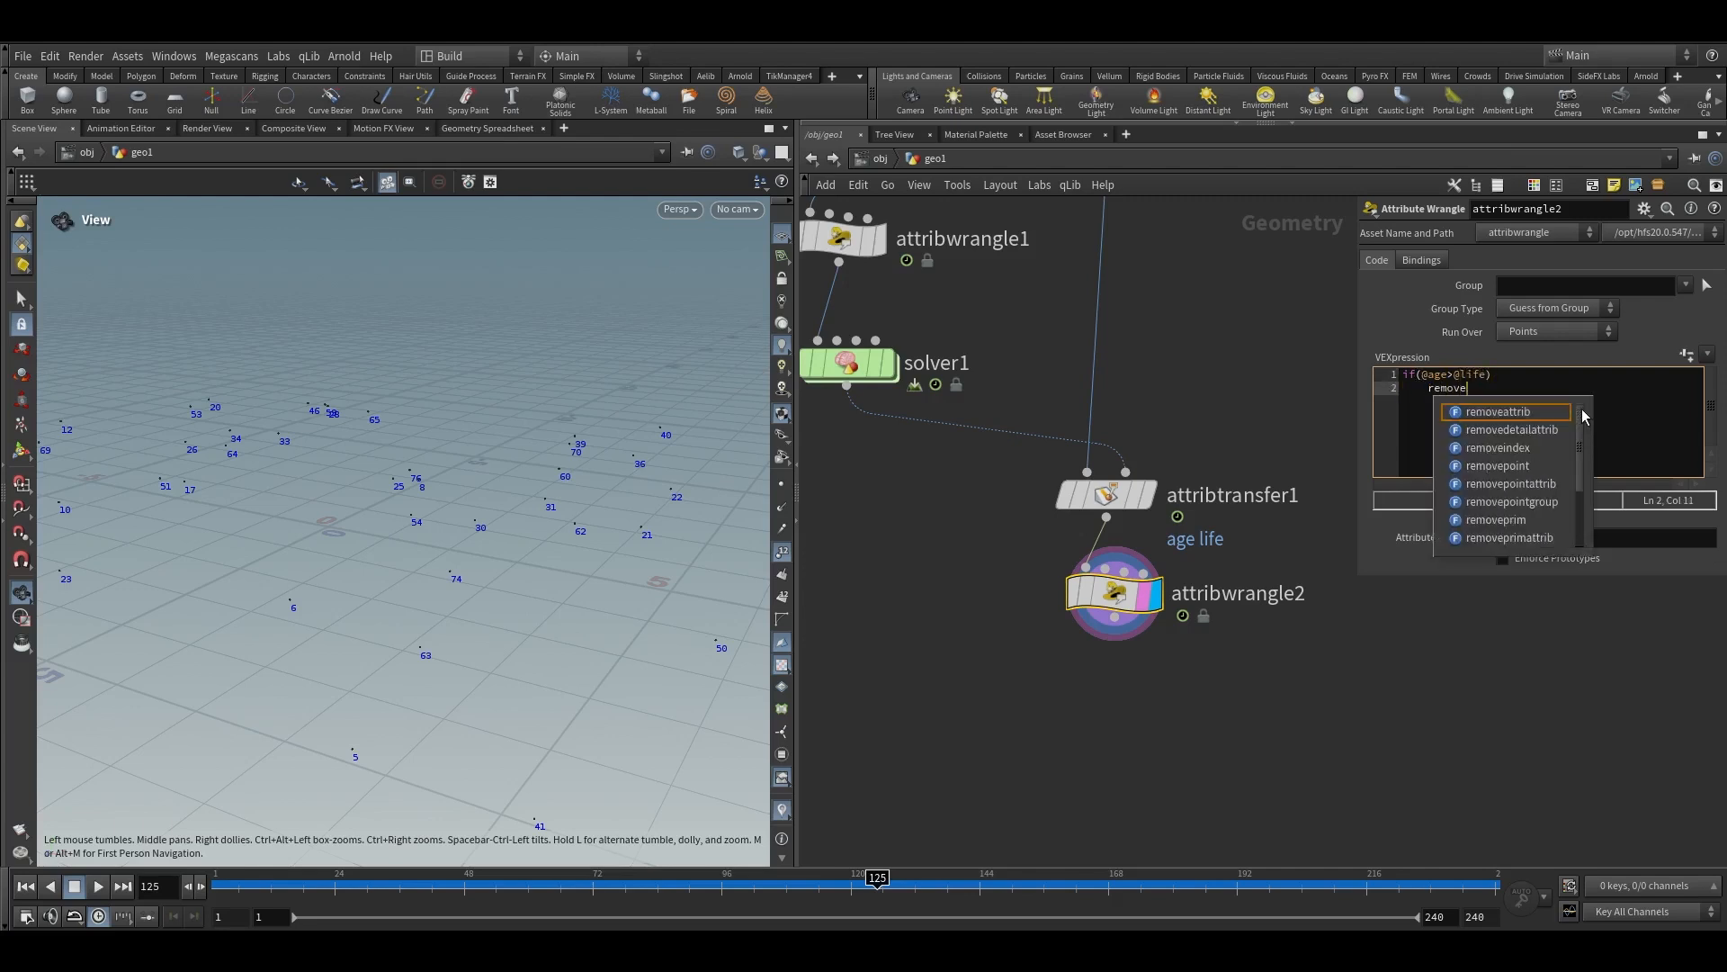
pyautogui.write('points')
pyautogui.press('Return')
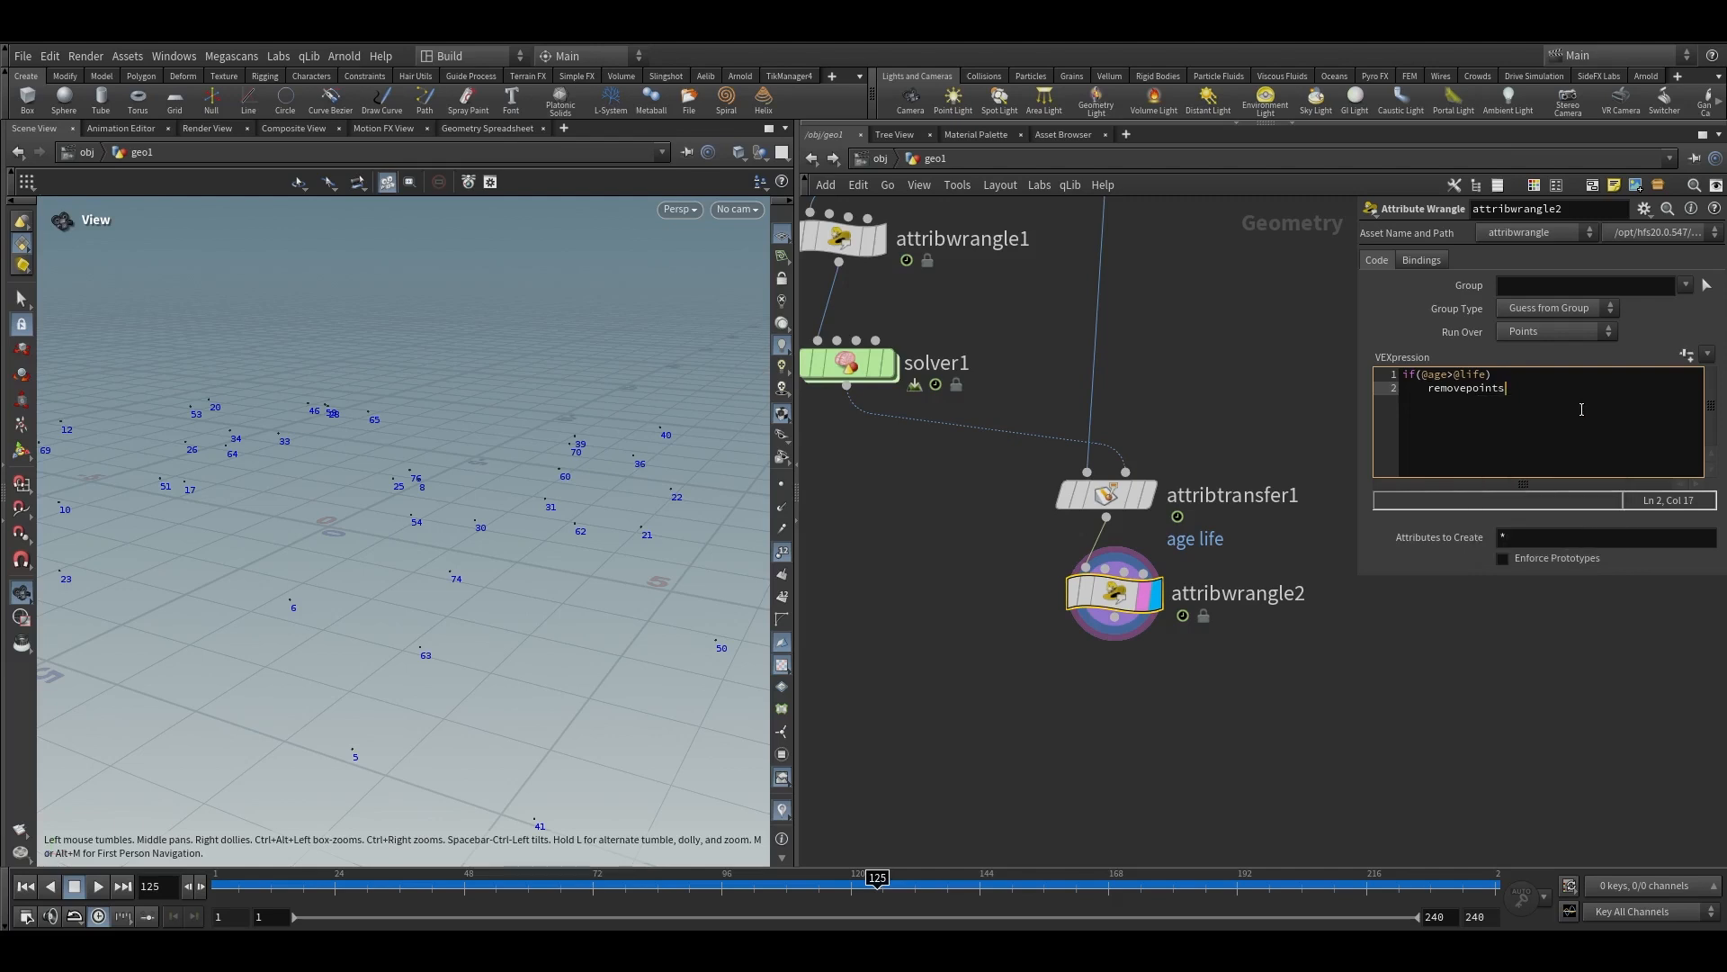
pyautogui.write('(0,@ptnum);')
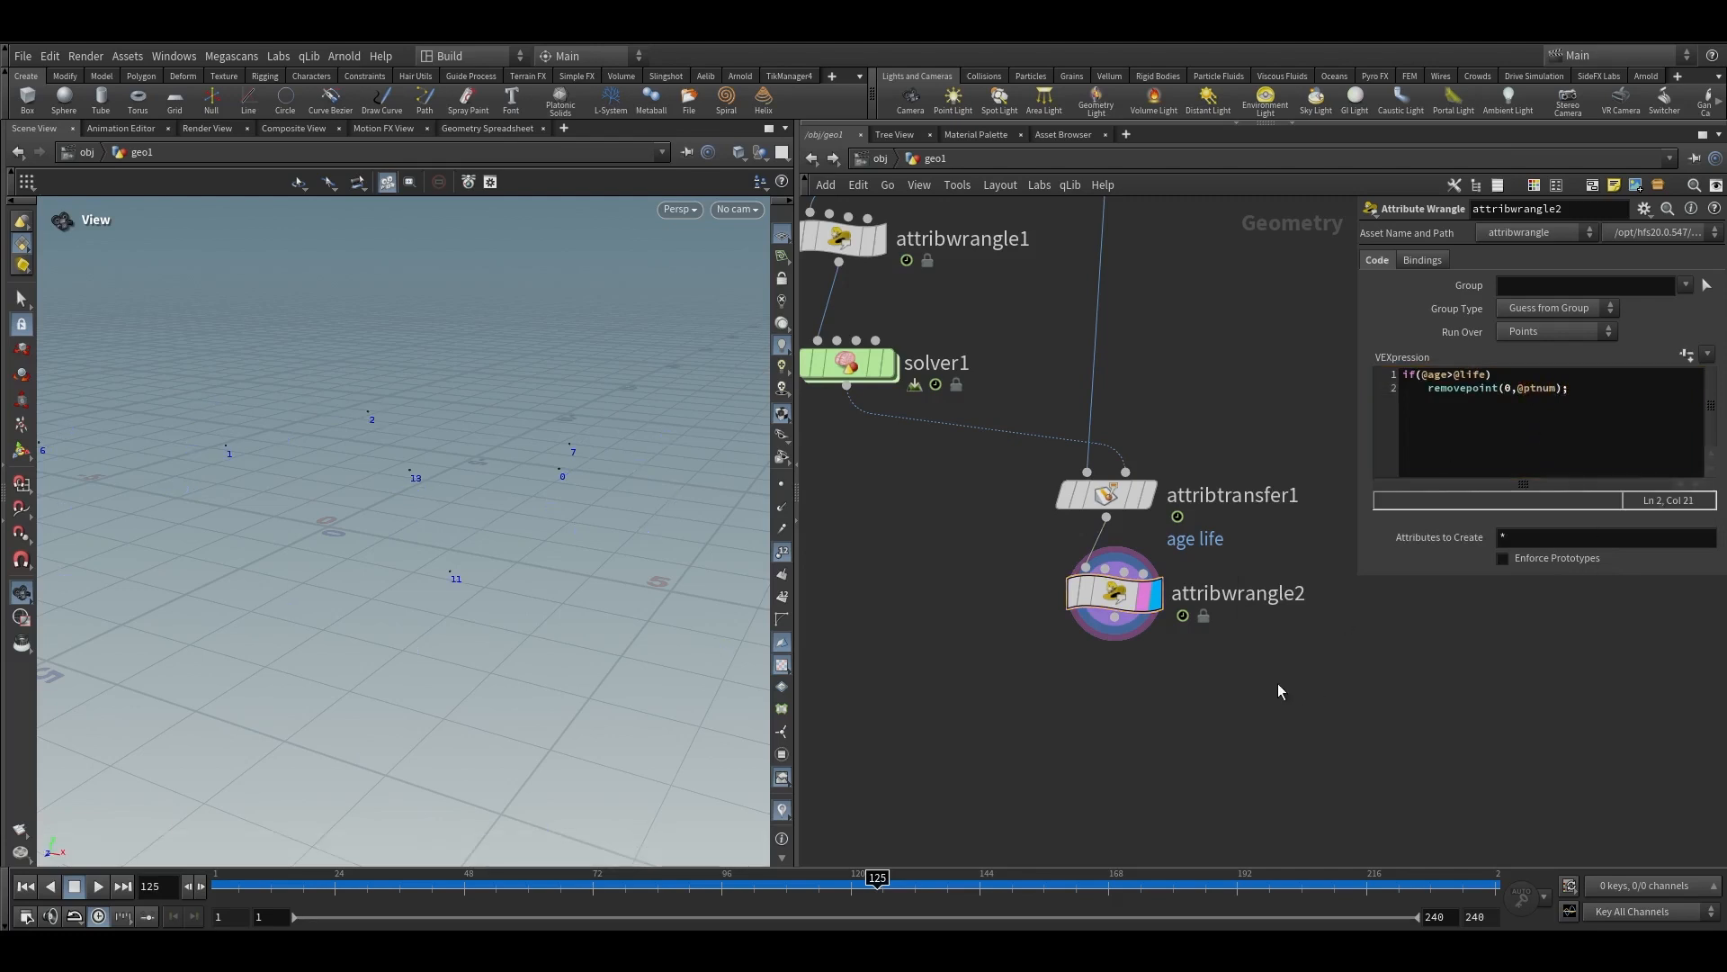
# Hide the point numbers, play the result, and examine the point heights from a level side view at frame 84
pyautogui.click(447, 882)
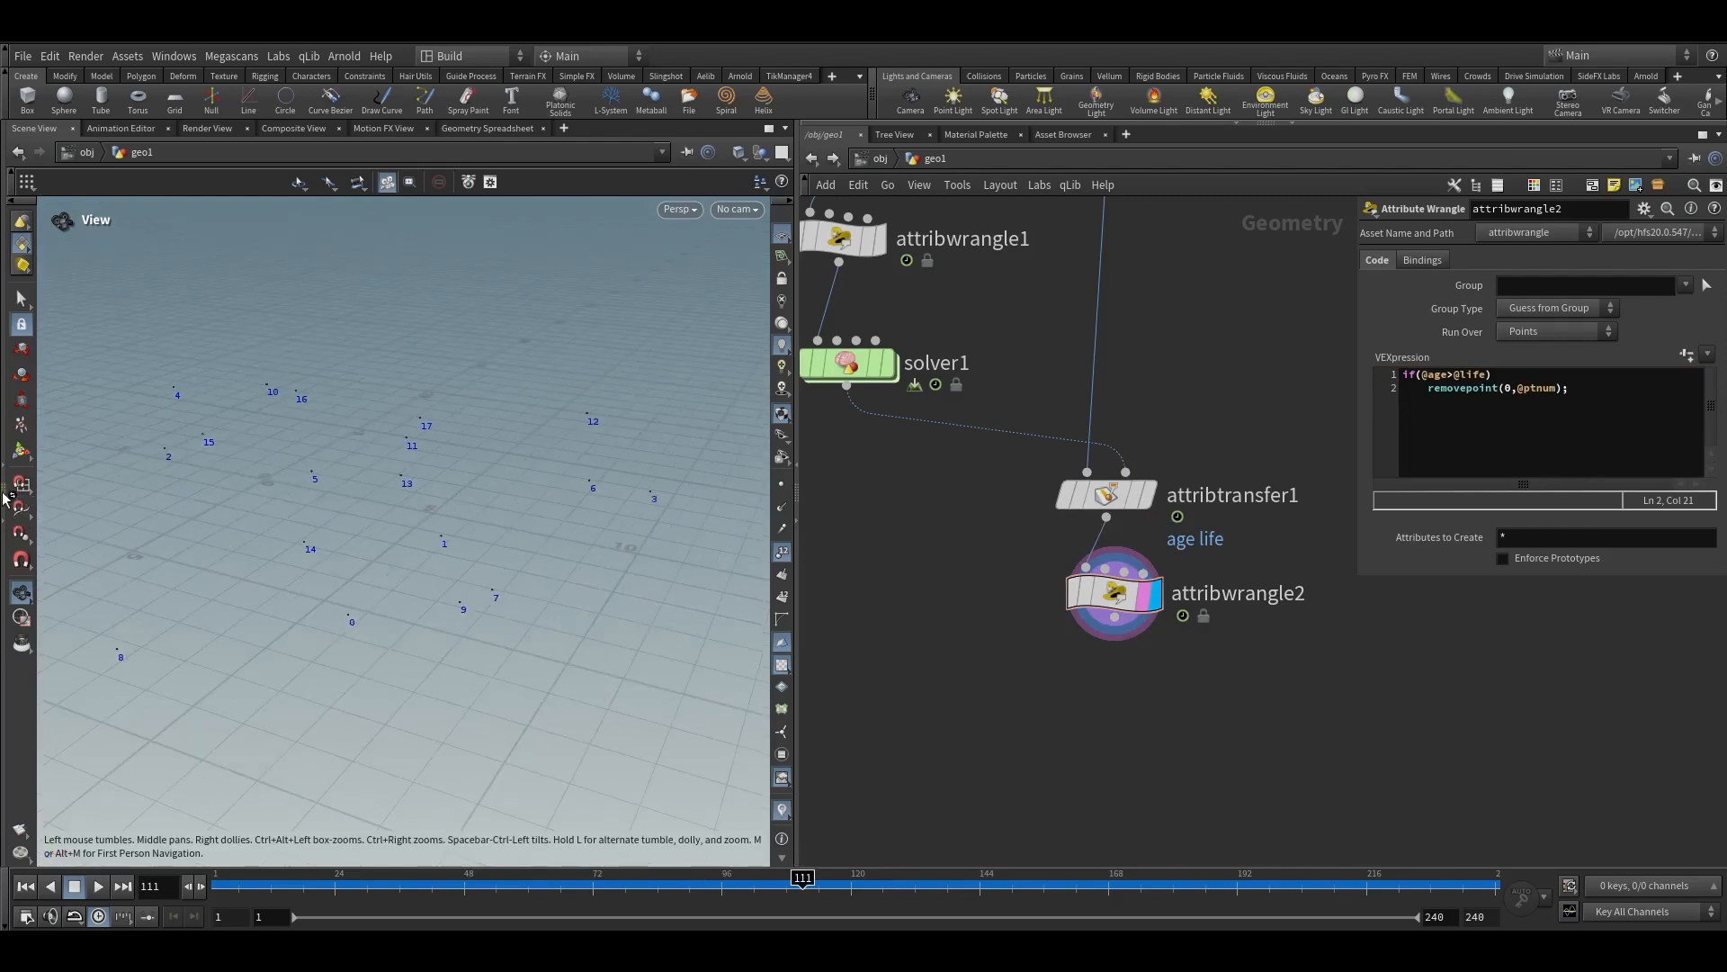
pyautogui.moveTo(172, 412); pyautogui.dragTo(686, 501)
pyautogui.press('Return')
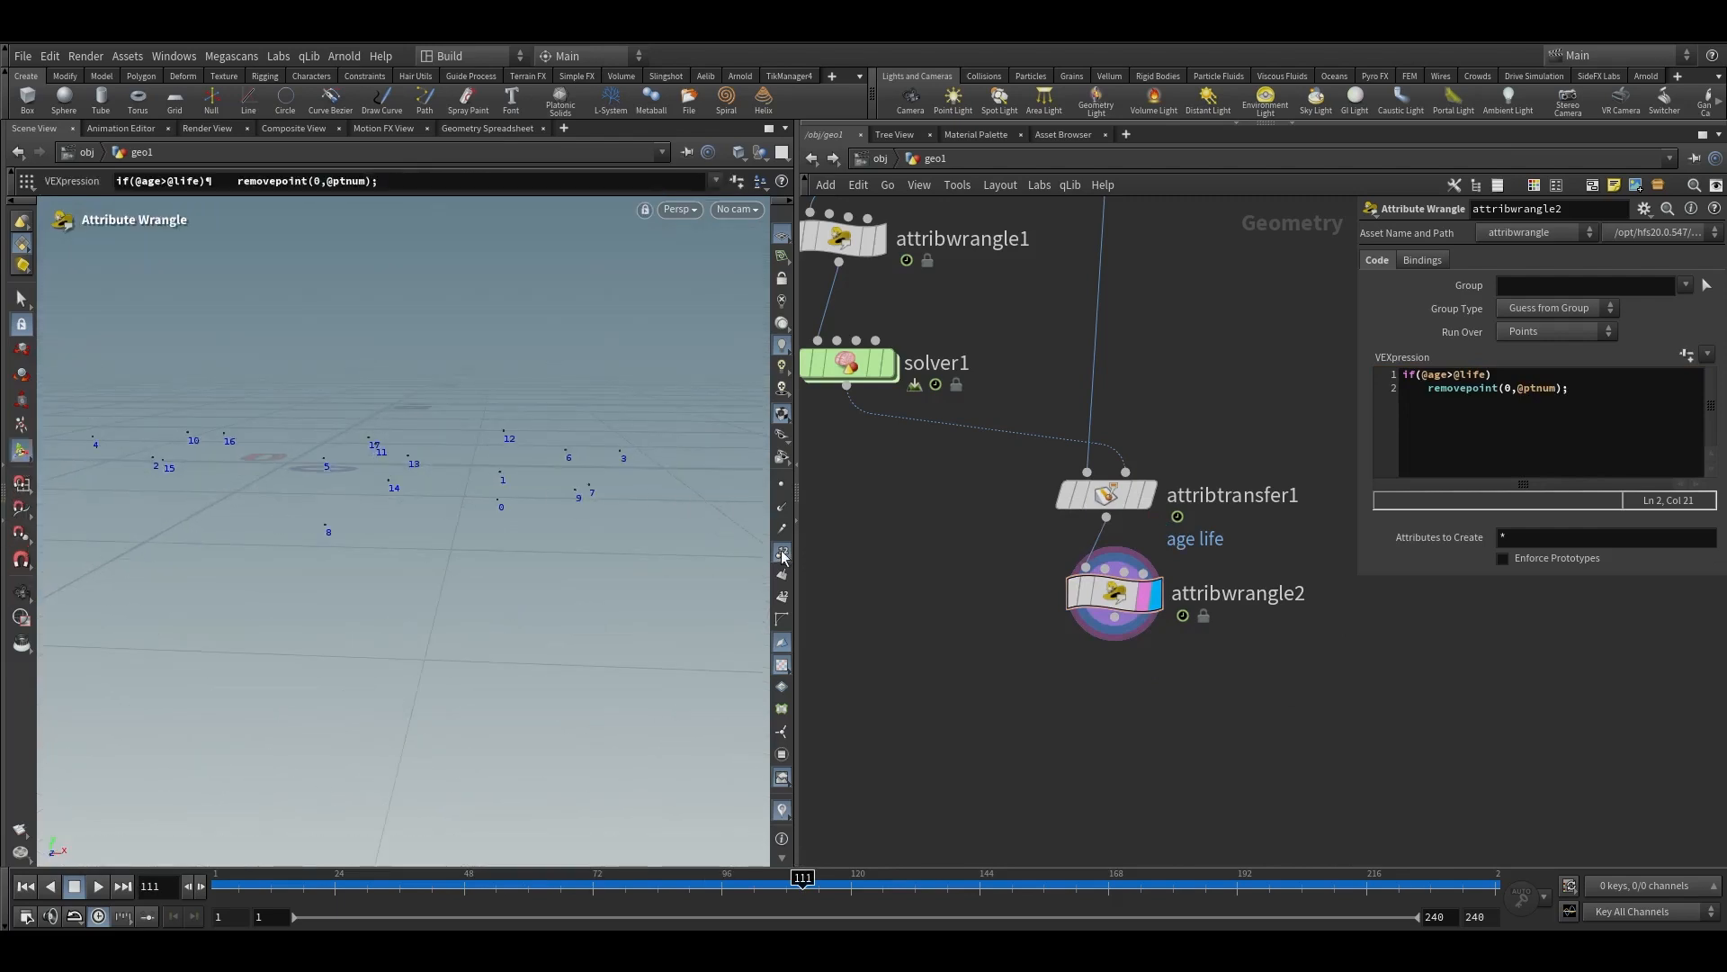
pyautogui.moveTo(444, 509); pyautogui.dragTo(461, 672)
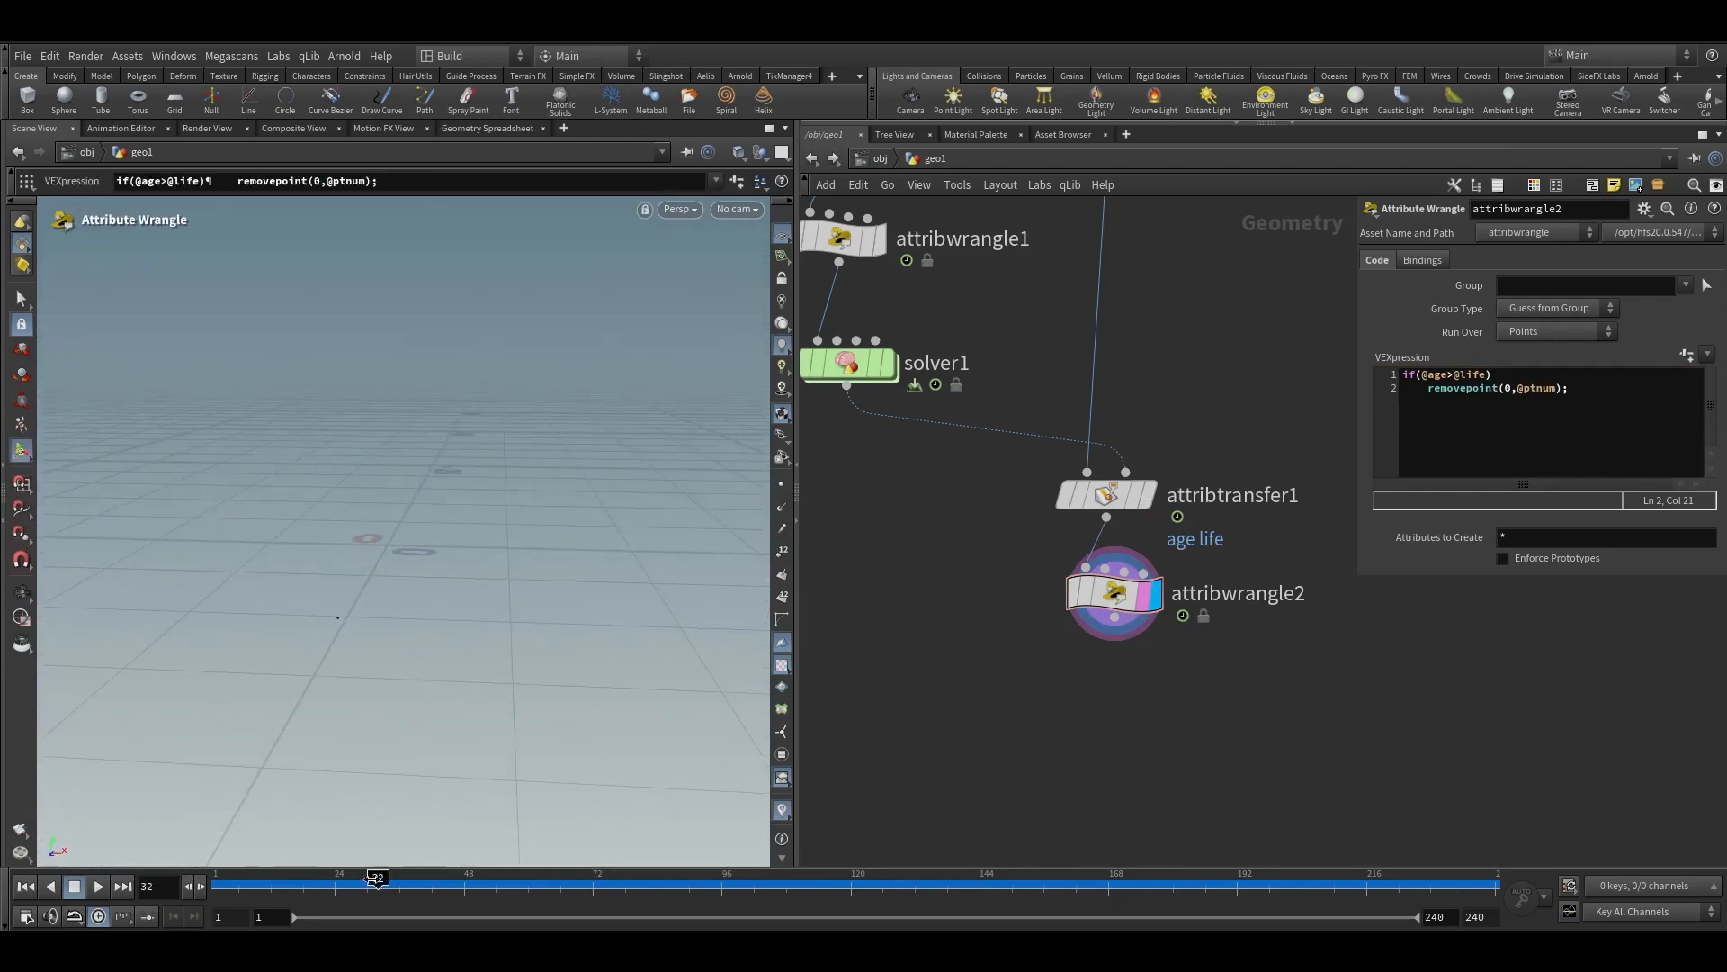
pyautogui.click(99, 884)
pyautogui.press('Escape')
pyautogui.moveTo(462, 625); pyautogui.dragTo(463, 609)
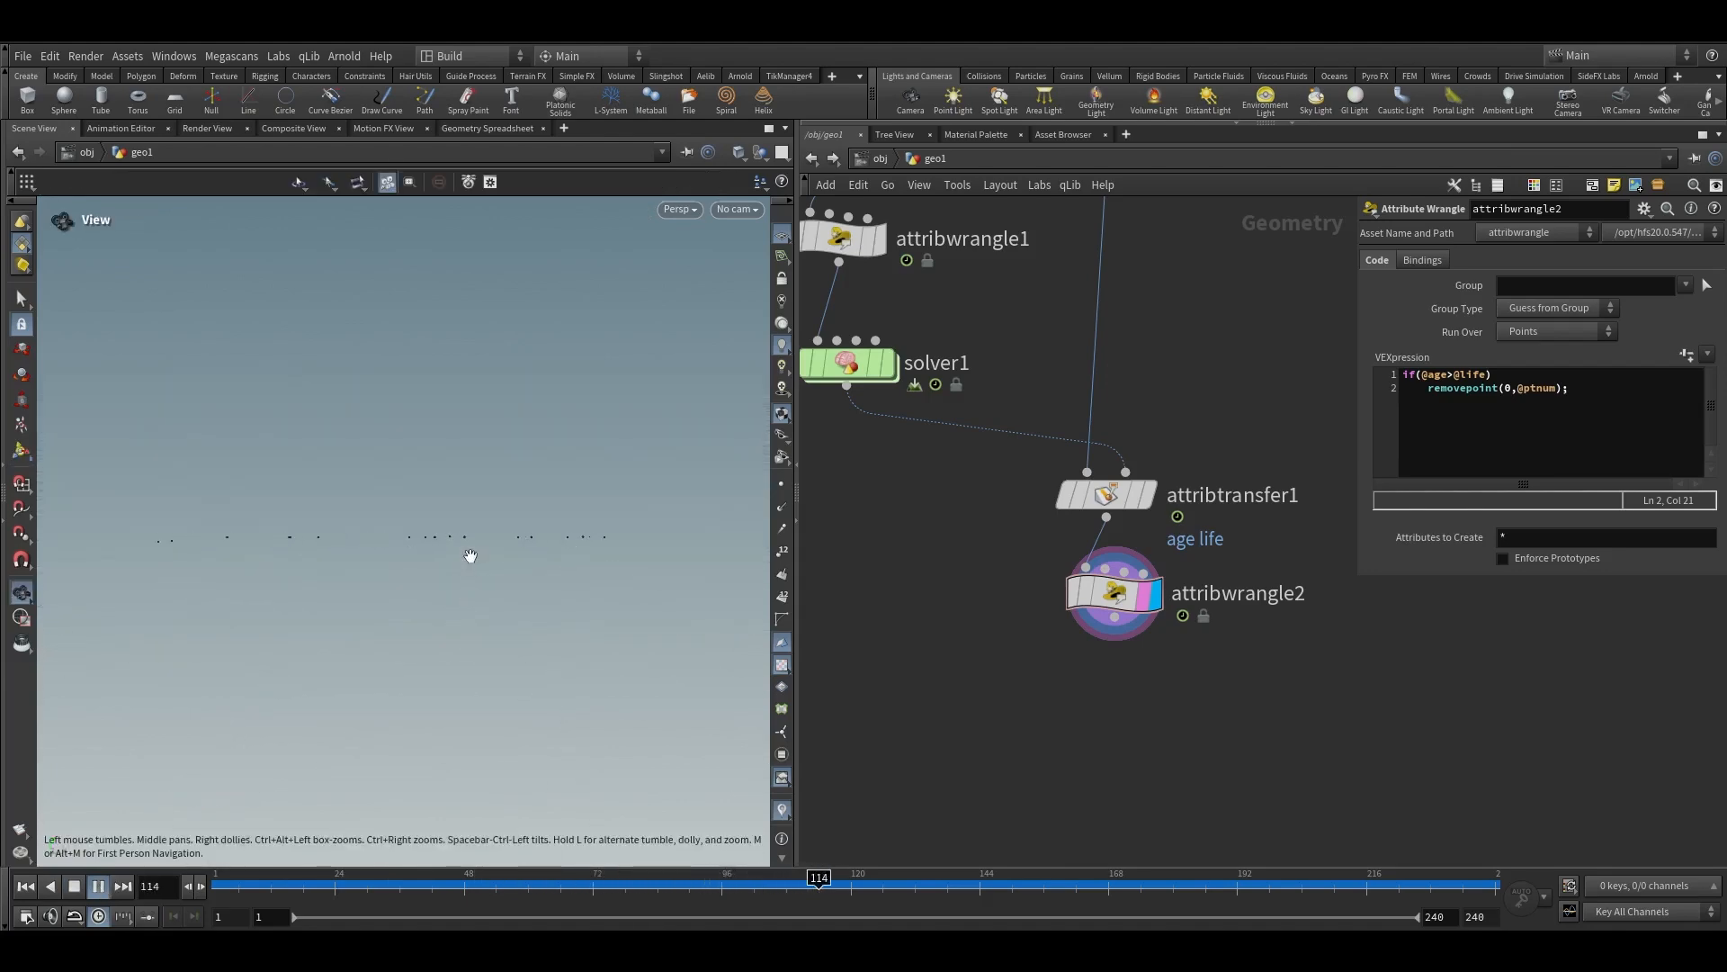
pyautogui.moveTo(471, 555); pyautogui.dragTo(685, 480, button='right')
pyautogui.press('Return')
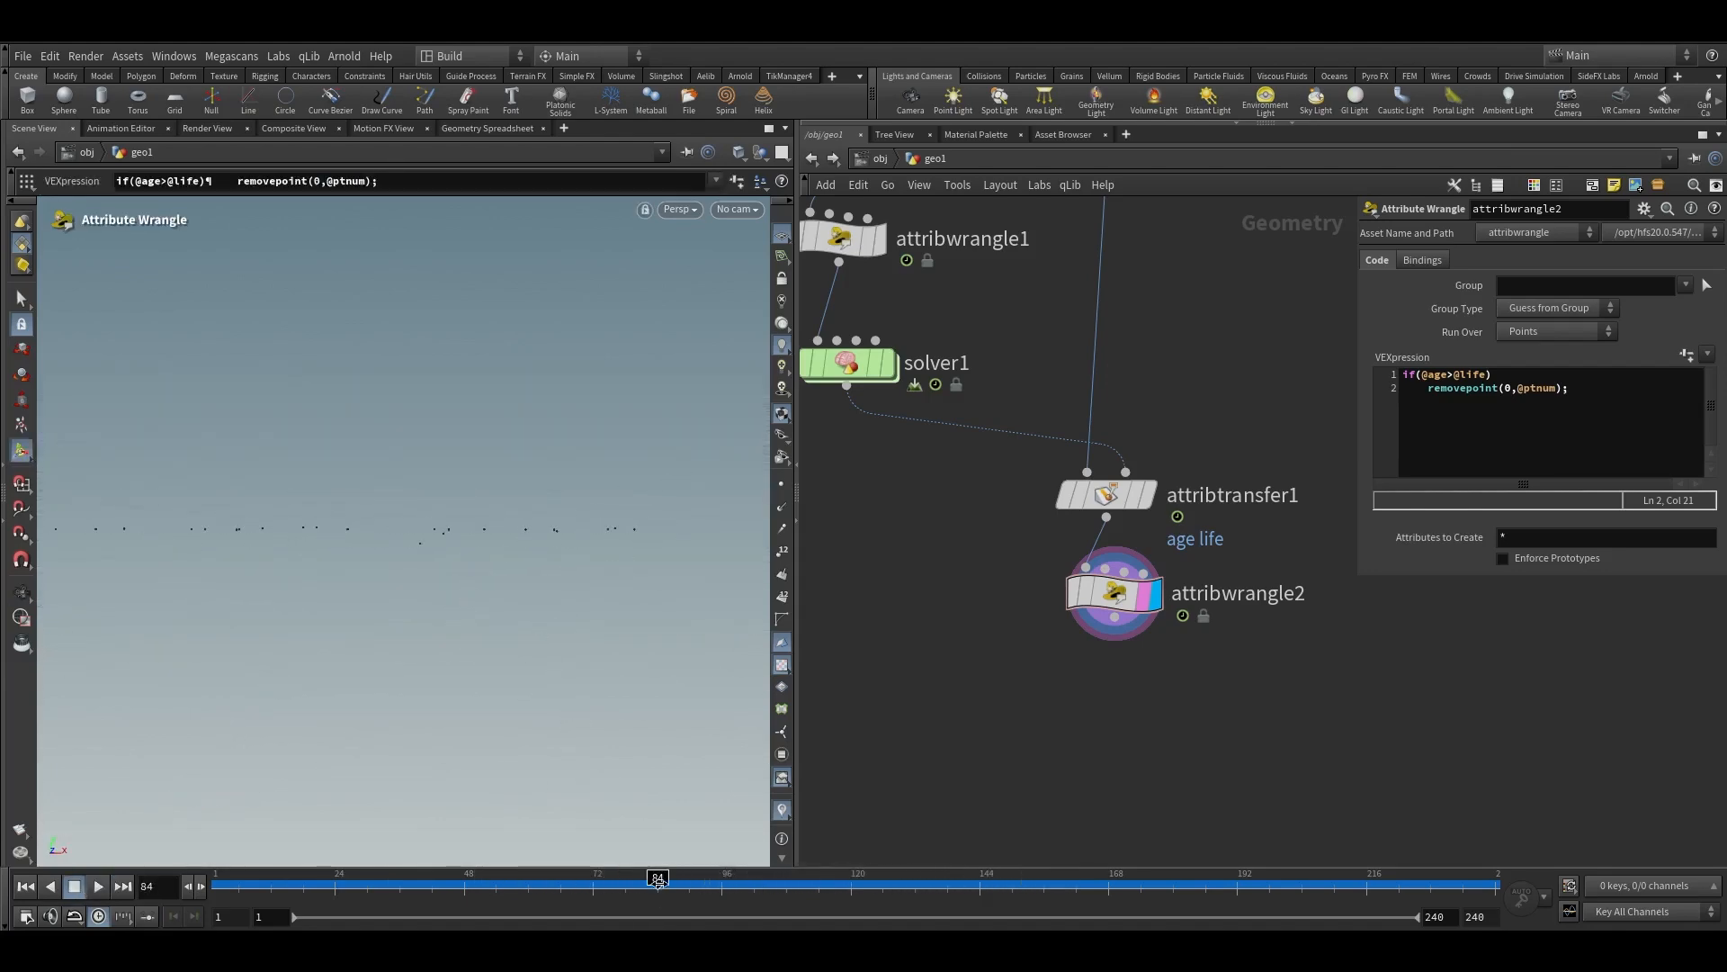
pyautogui.click(658, 880)
# Add a Ray node below attribwrangle2
pyautogui.press('Tab')
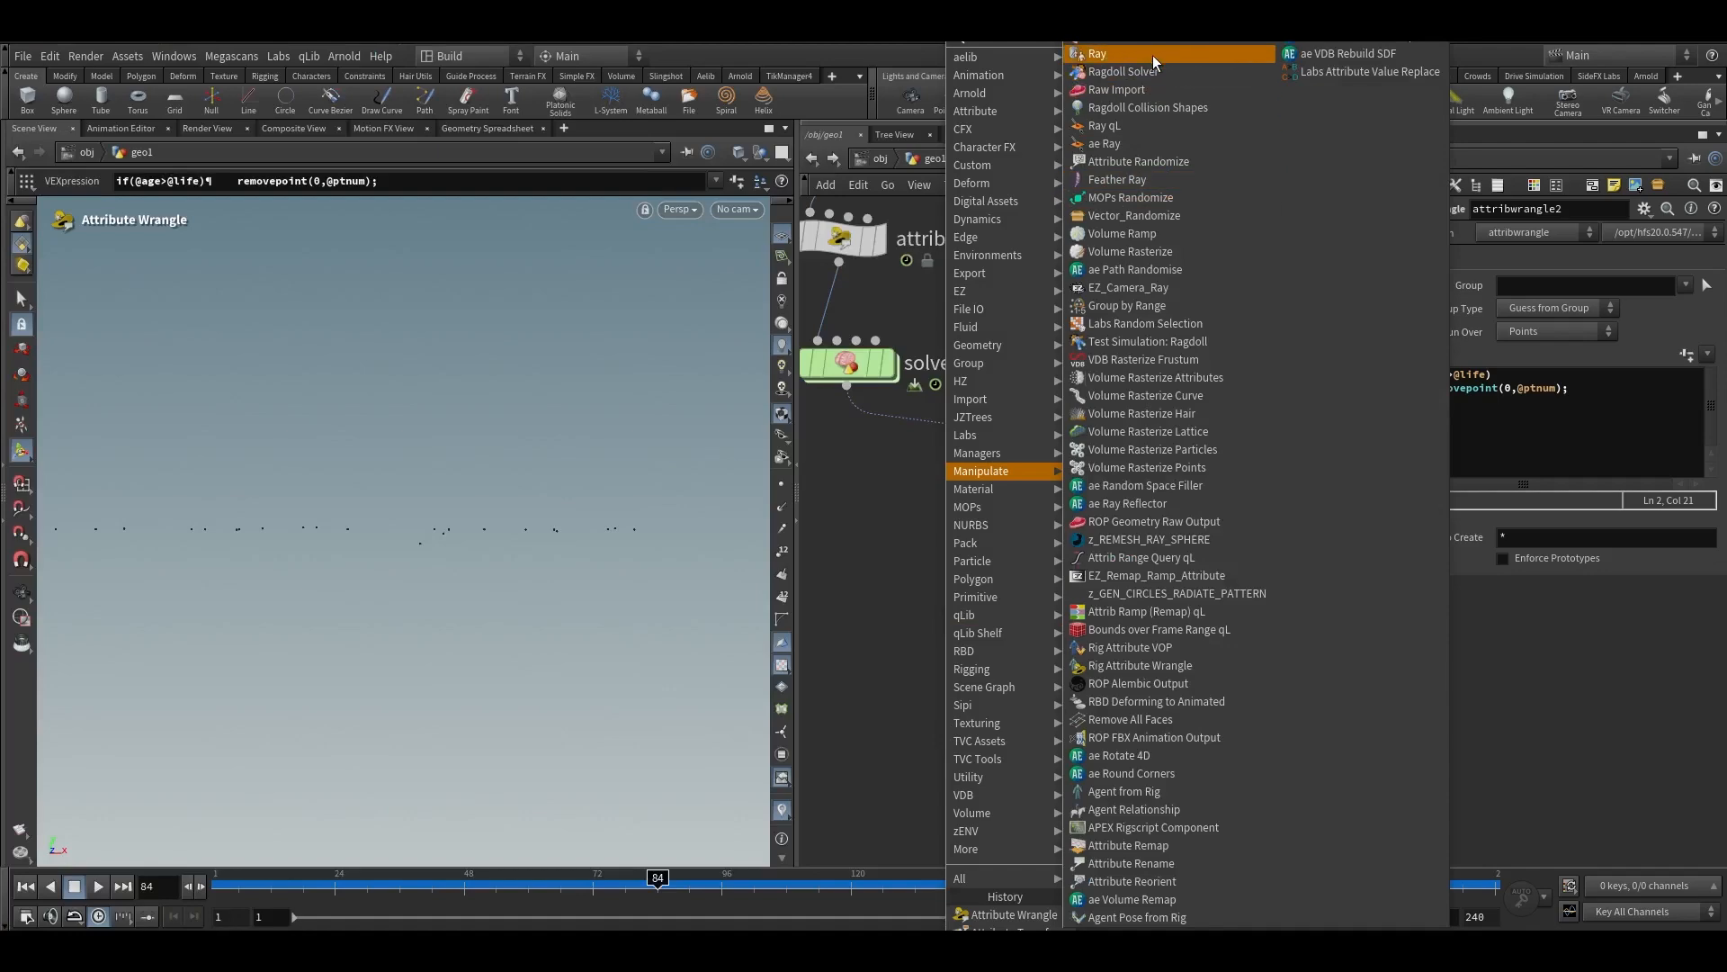
pyautogui.click(1153, 55)
pyautogui.click(1147, 719)
# Show grid1 as a template in the viewport and compare the points with its surface up to frame 61
pyautogui.scroll(-5, 1024, 629)
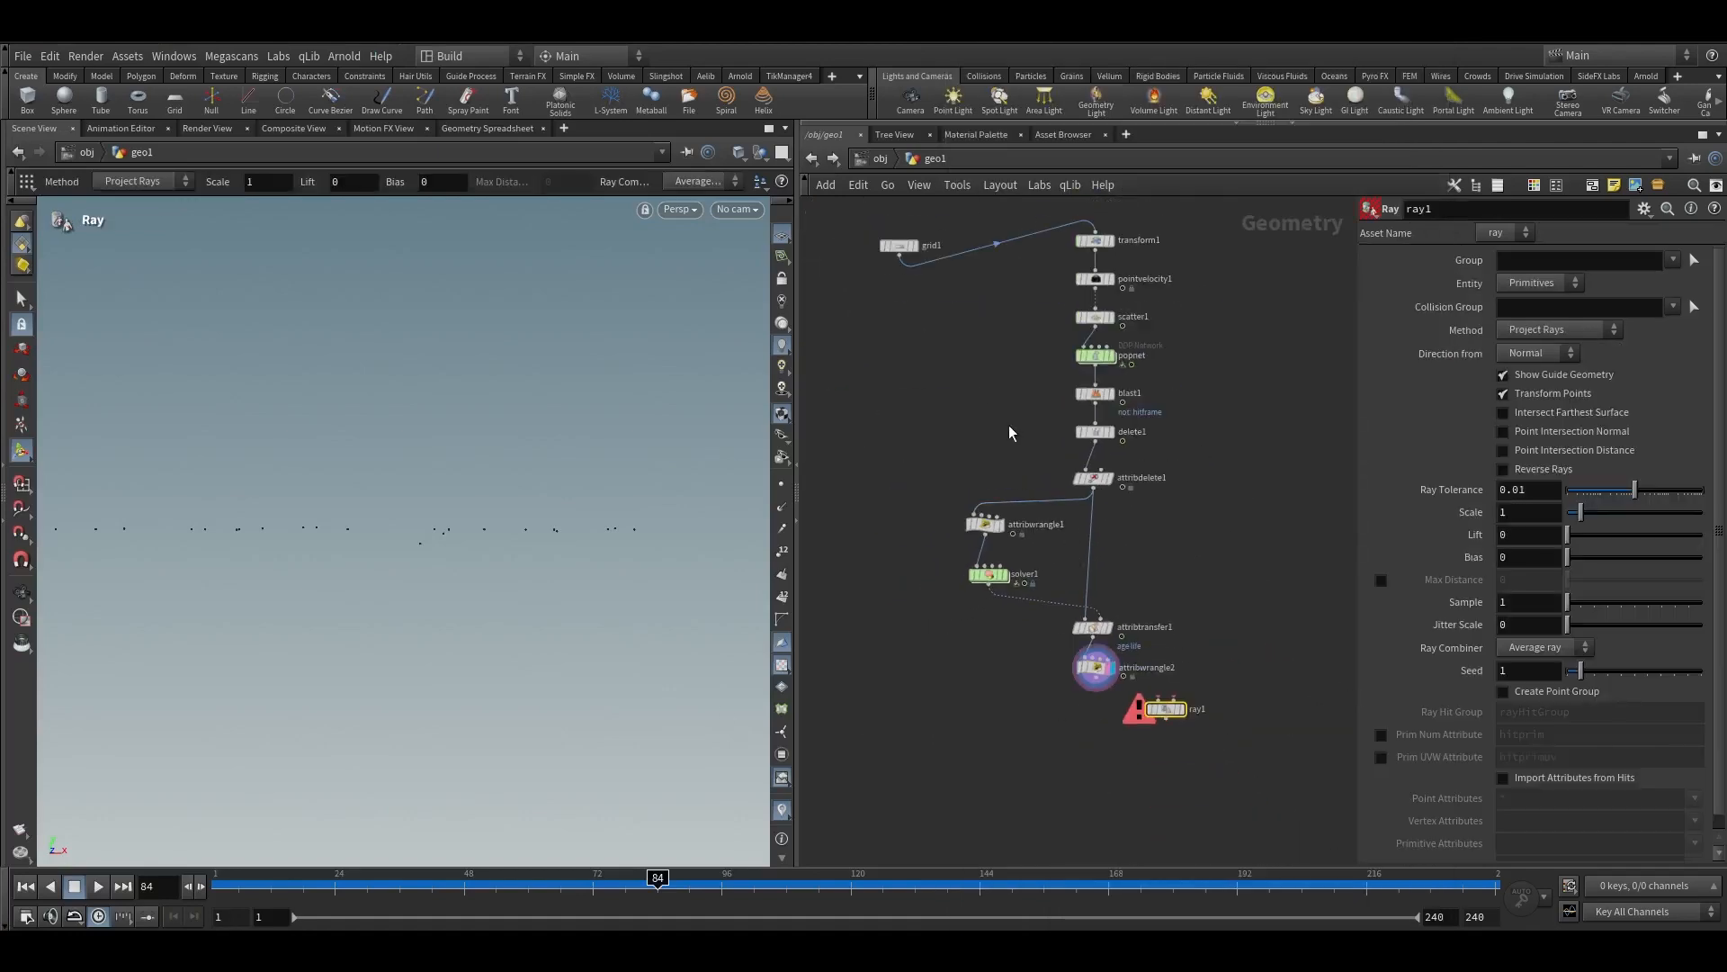
pyautogui.scroll(4, 1001, 335)
pyautogui.click(981, 340)
pyautogui.scroll(-1, 1099, 589)
pyautogui.moveTo(1103, 592); pyautogui.dragTo(1034, 270, button='middle')
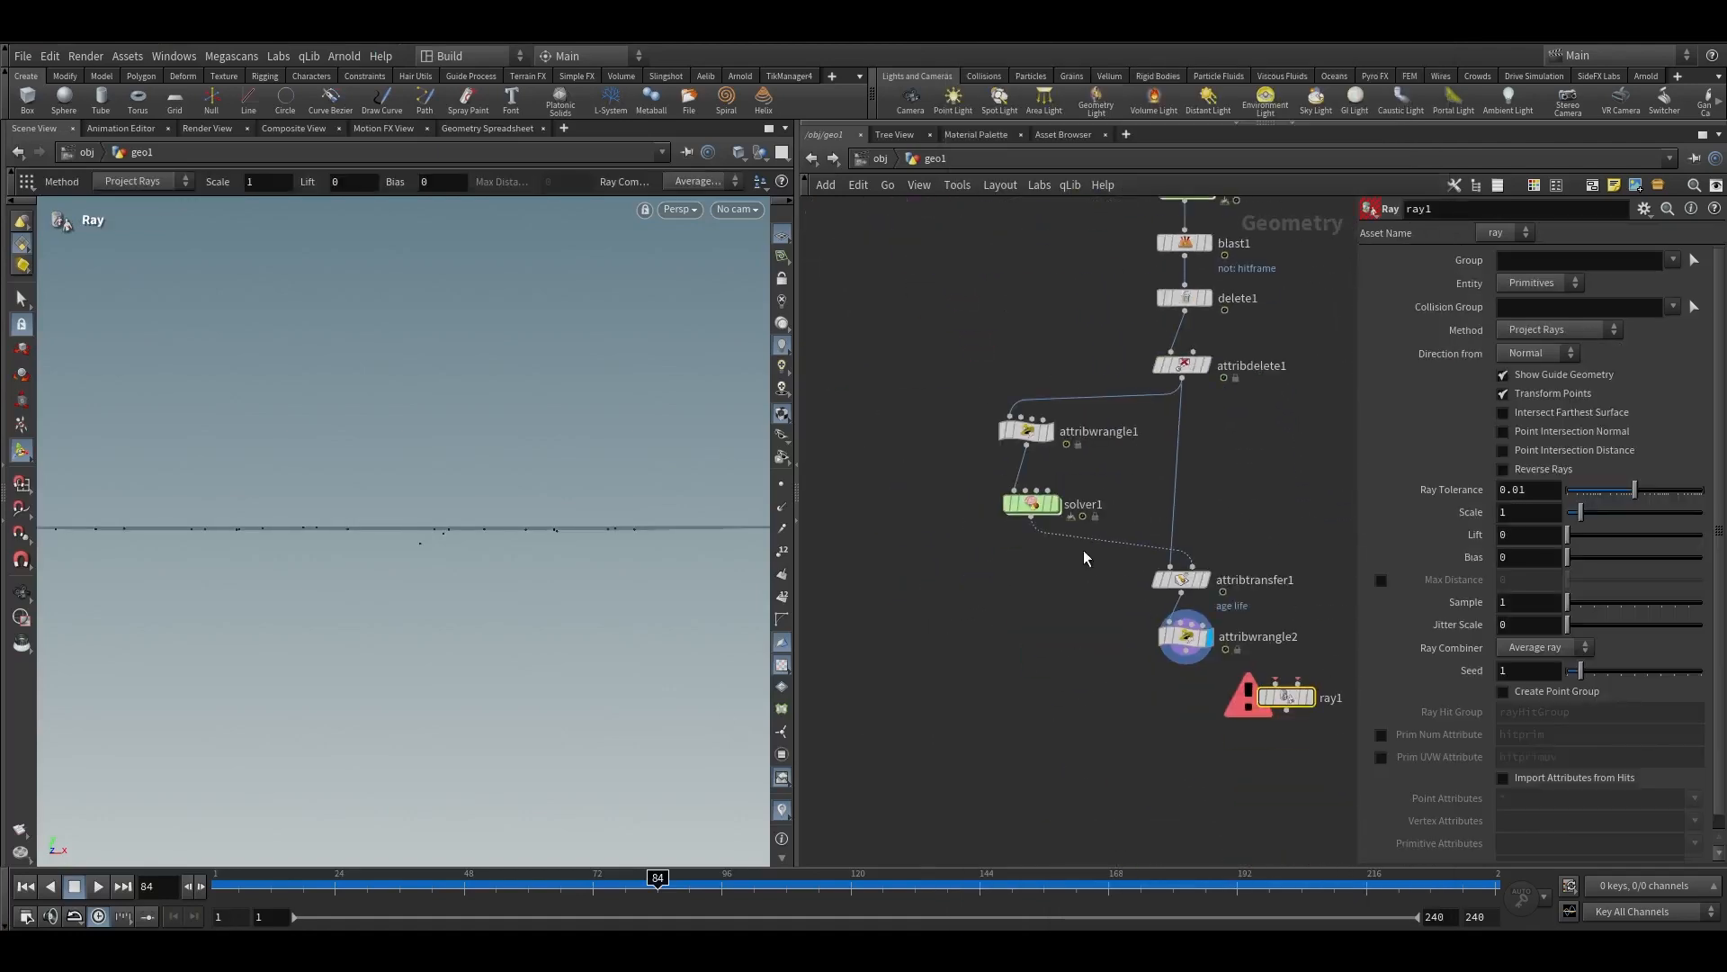
pyautogui.moveTo(458, 890); pyautogui.dragTo(535, 888)
# Insert ray1 into the wire between attribdelete1 and attribtransfer1
pyautogui.scroll(-3, 1088, 701)
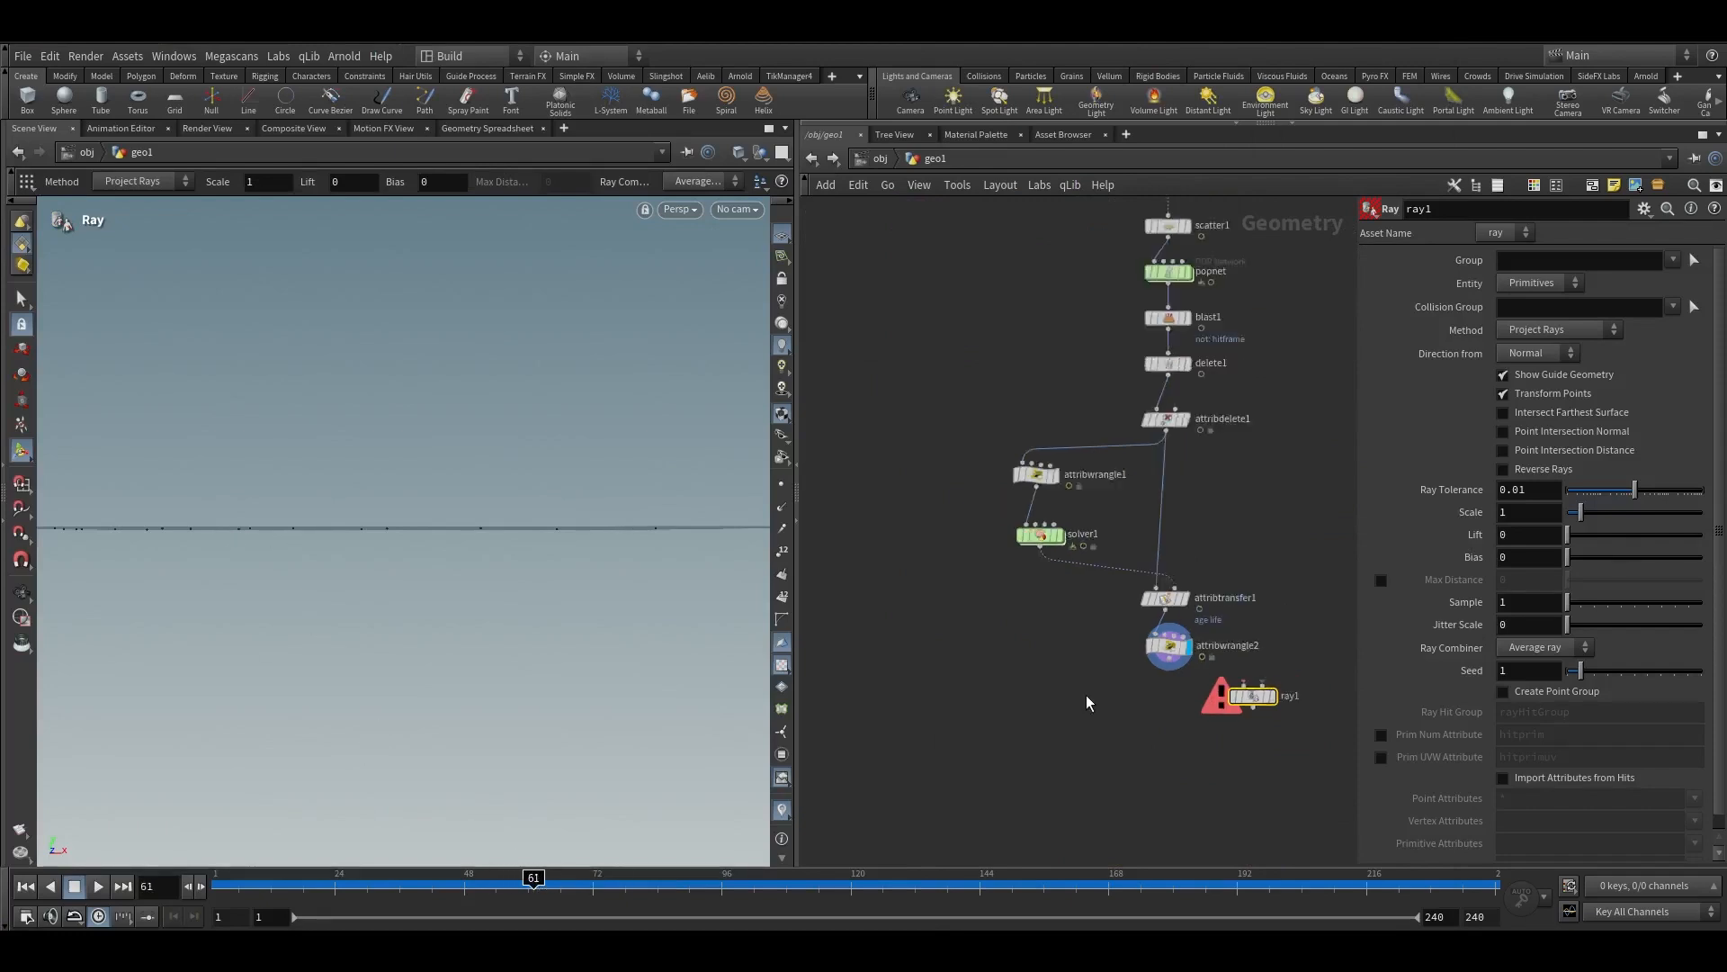
pyautogui.moveTo(1088, 701); pyautogui.dragTo(993, 672, button='middle')
pyautogui.scroll(3, 1236, 705)
pyautogui.moveTo(1009, 547); pyautogui.dragTo(1104, 674, button='middle')
pyautogui.moveTo(1124, 783); pyautogui.dragTo(1004, 488)
pyautogui.moveTo(1113, 478); pyautogui.dragTo(1186, 551, button='middle')
# Connect grid1 to ray1's second input, routing the wire through a dot beside the node chain
pyautogui.click(1105, 554)
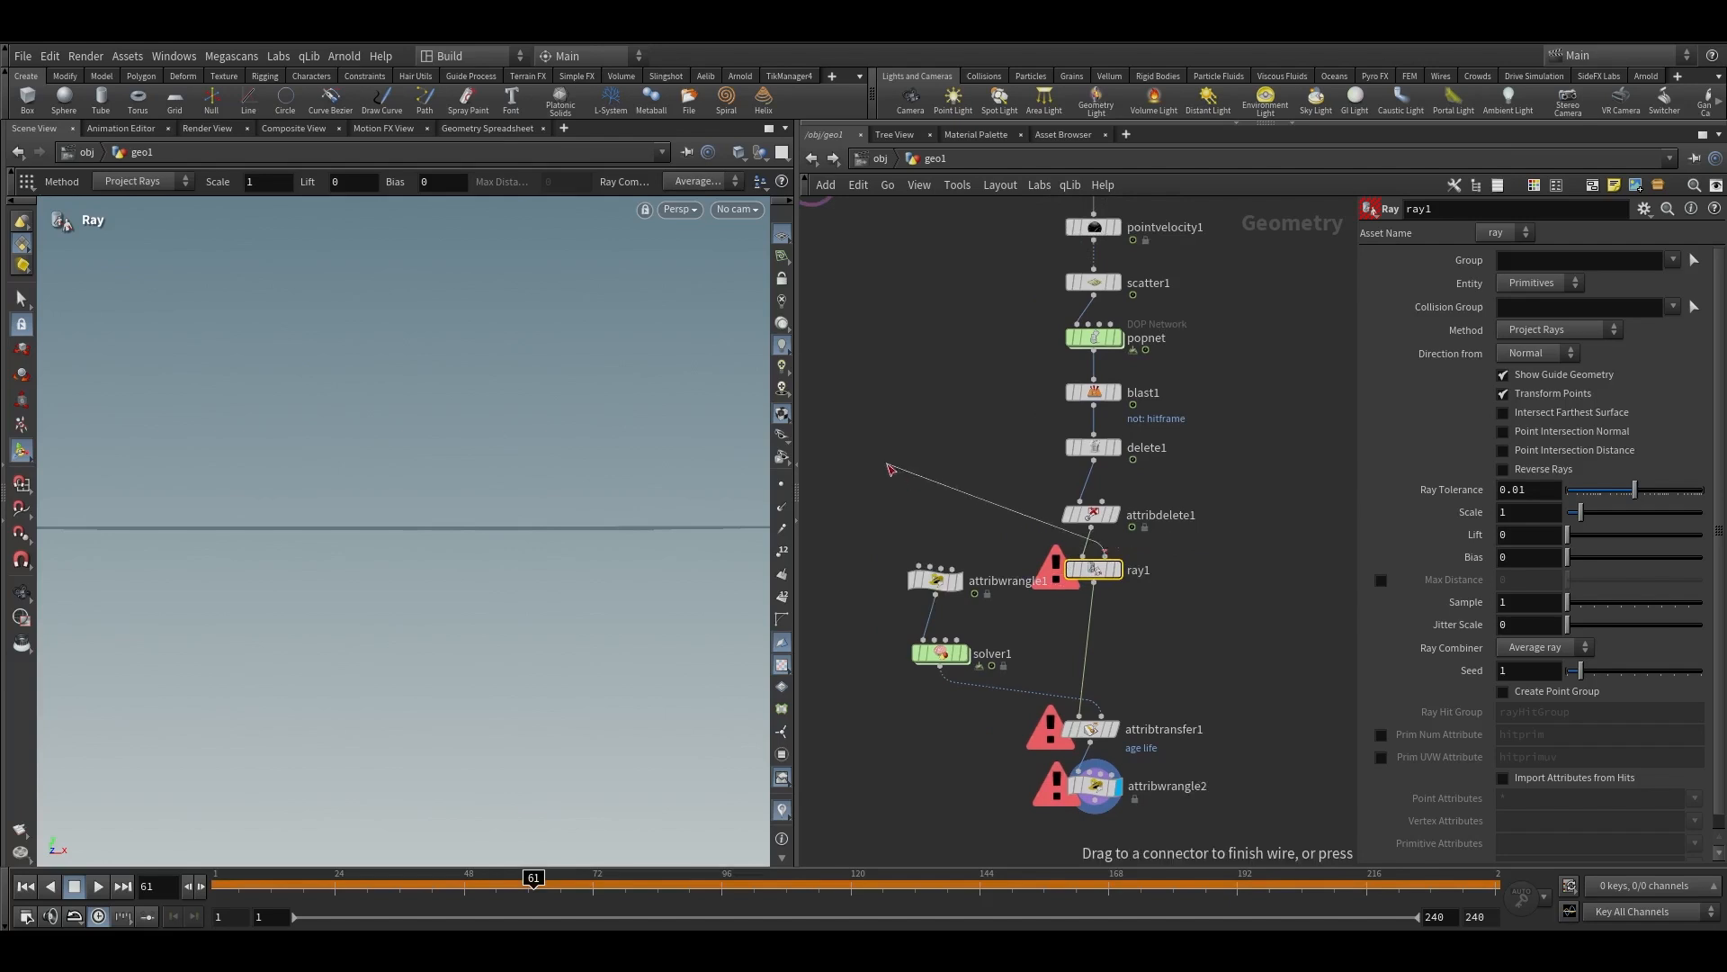
pyautogui.moveTo(891, 417); pyautogui.dragTo(941, 443, button='middle')
pyautogui.keyDown('alt'); pyautogui.click(933, 549); pyautogui.keyUp('alt')
pyautogui.click(890, 364)
pyautogui.scroll(2, 999, 628)
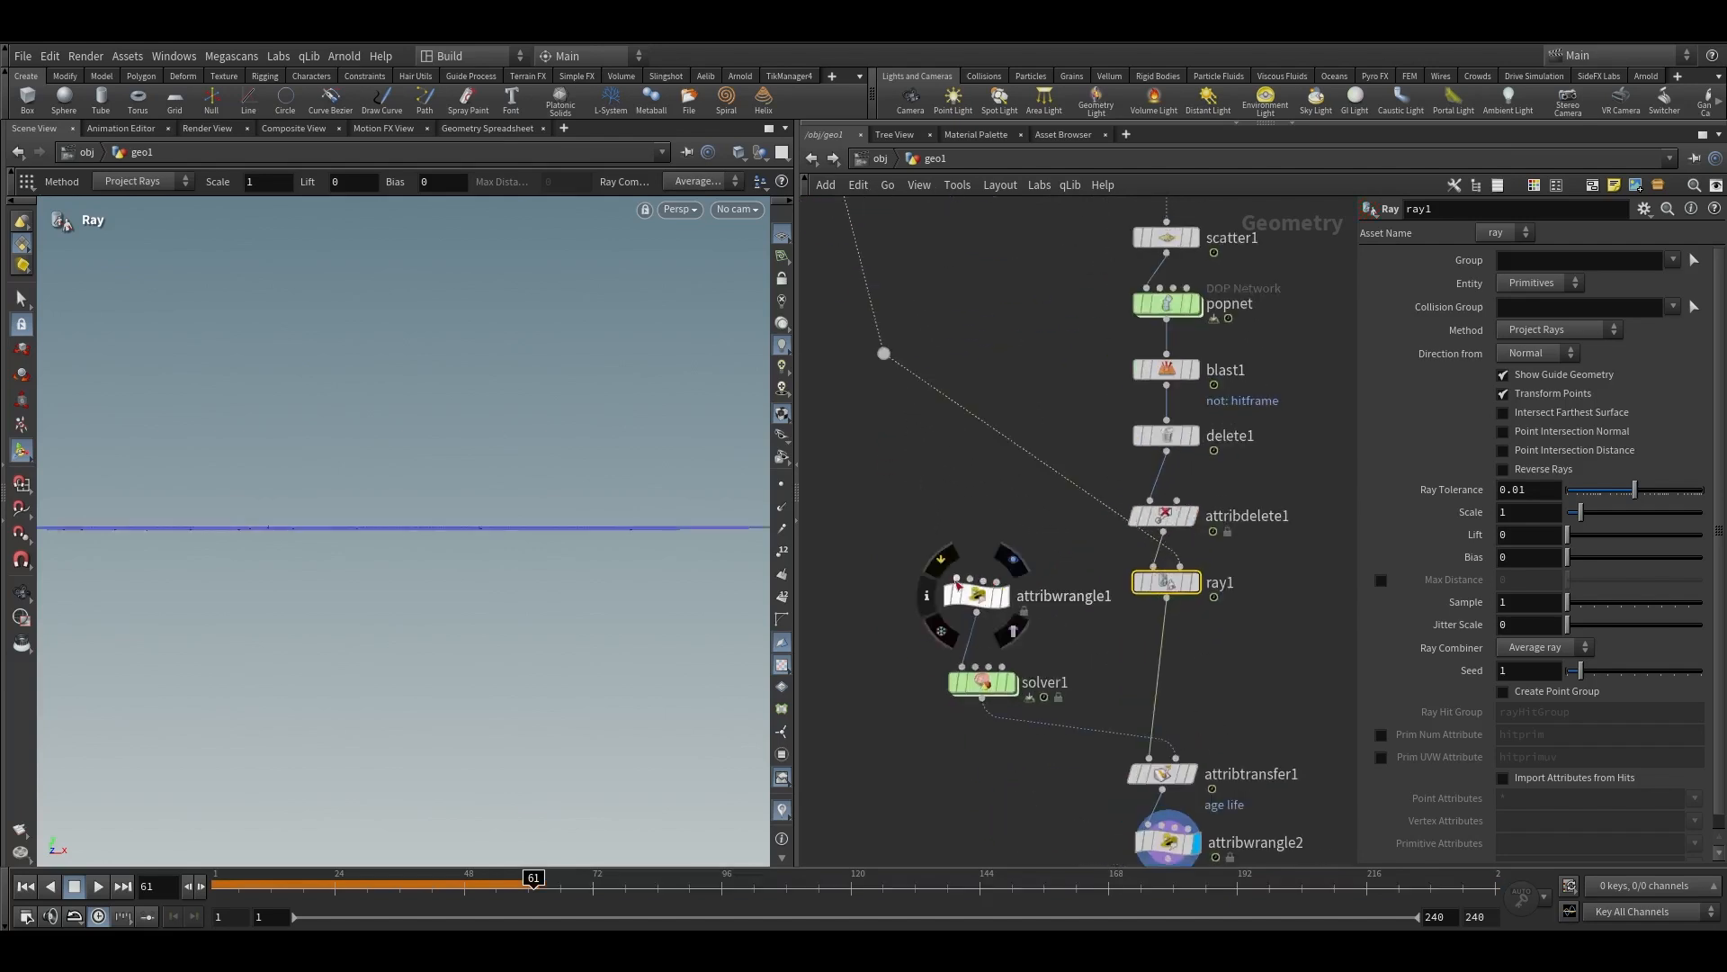
# Feed attribwrangle1's first input from ray1 and set the Ray method to Minimum Distance
pyautogui.click(957, 577)
pyautogui.click(1156, 591)
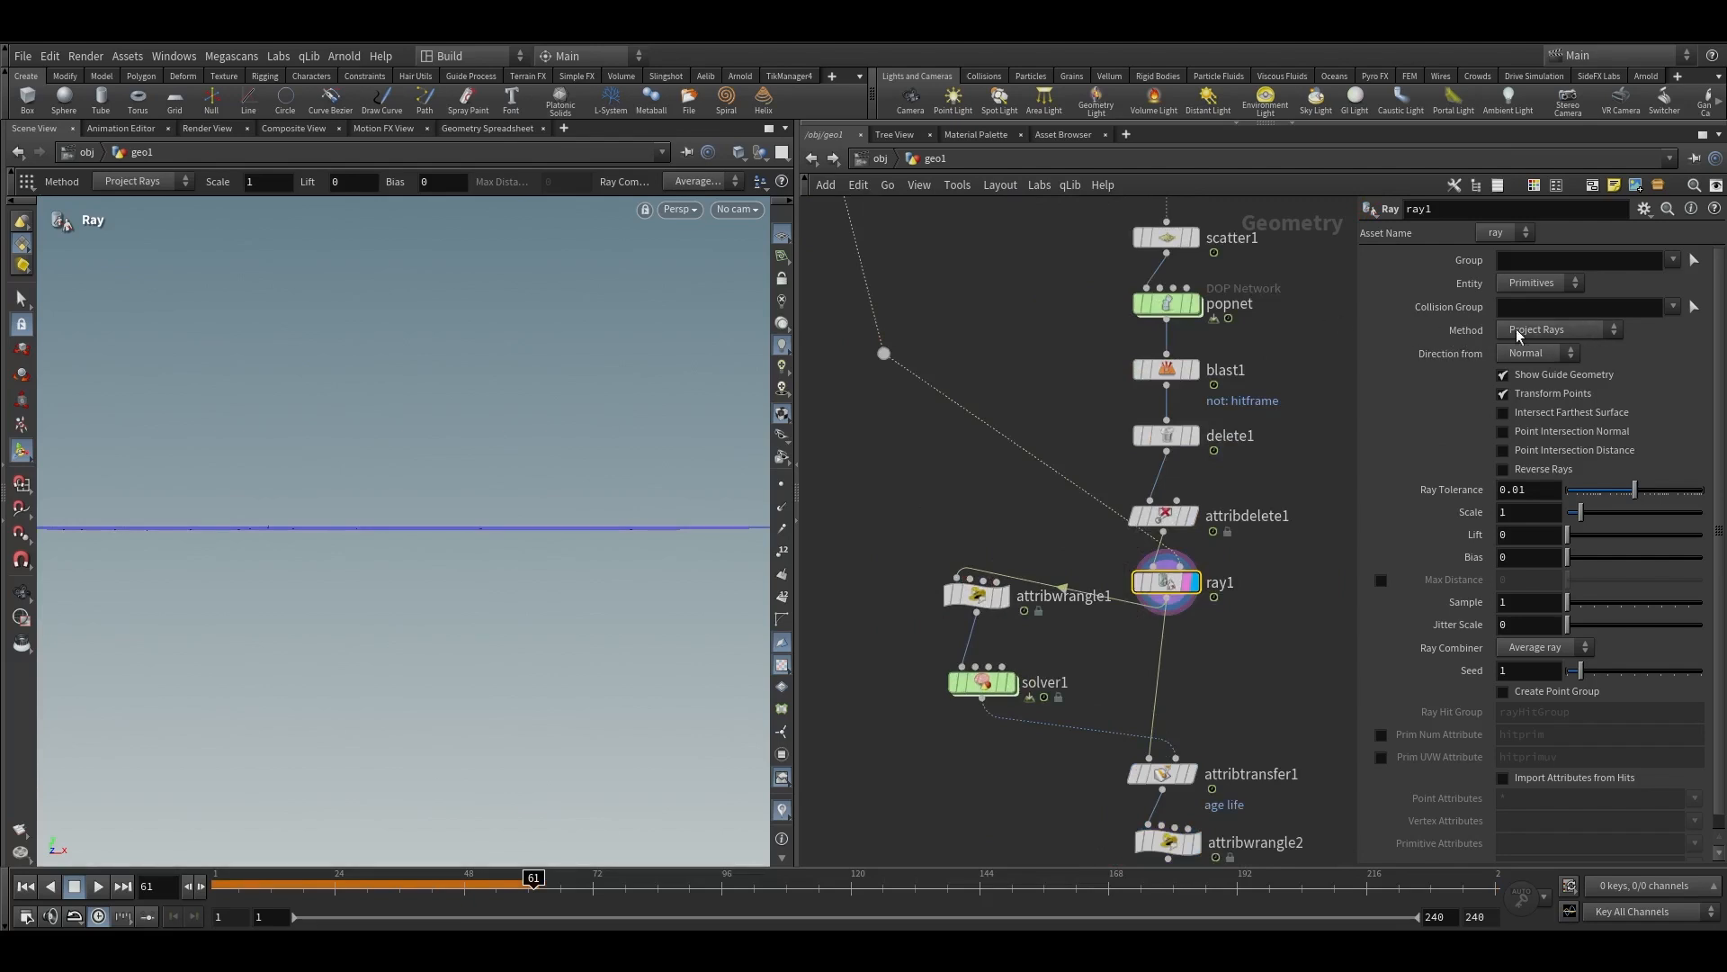
pyautogui.click(1563, 336)
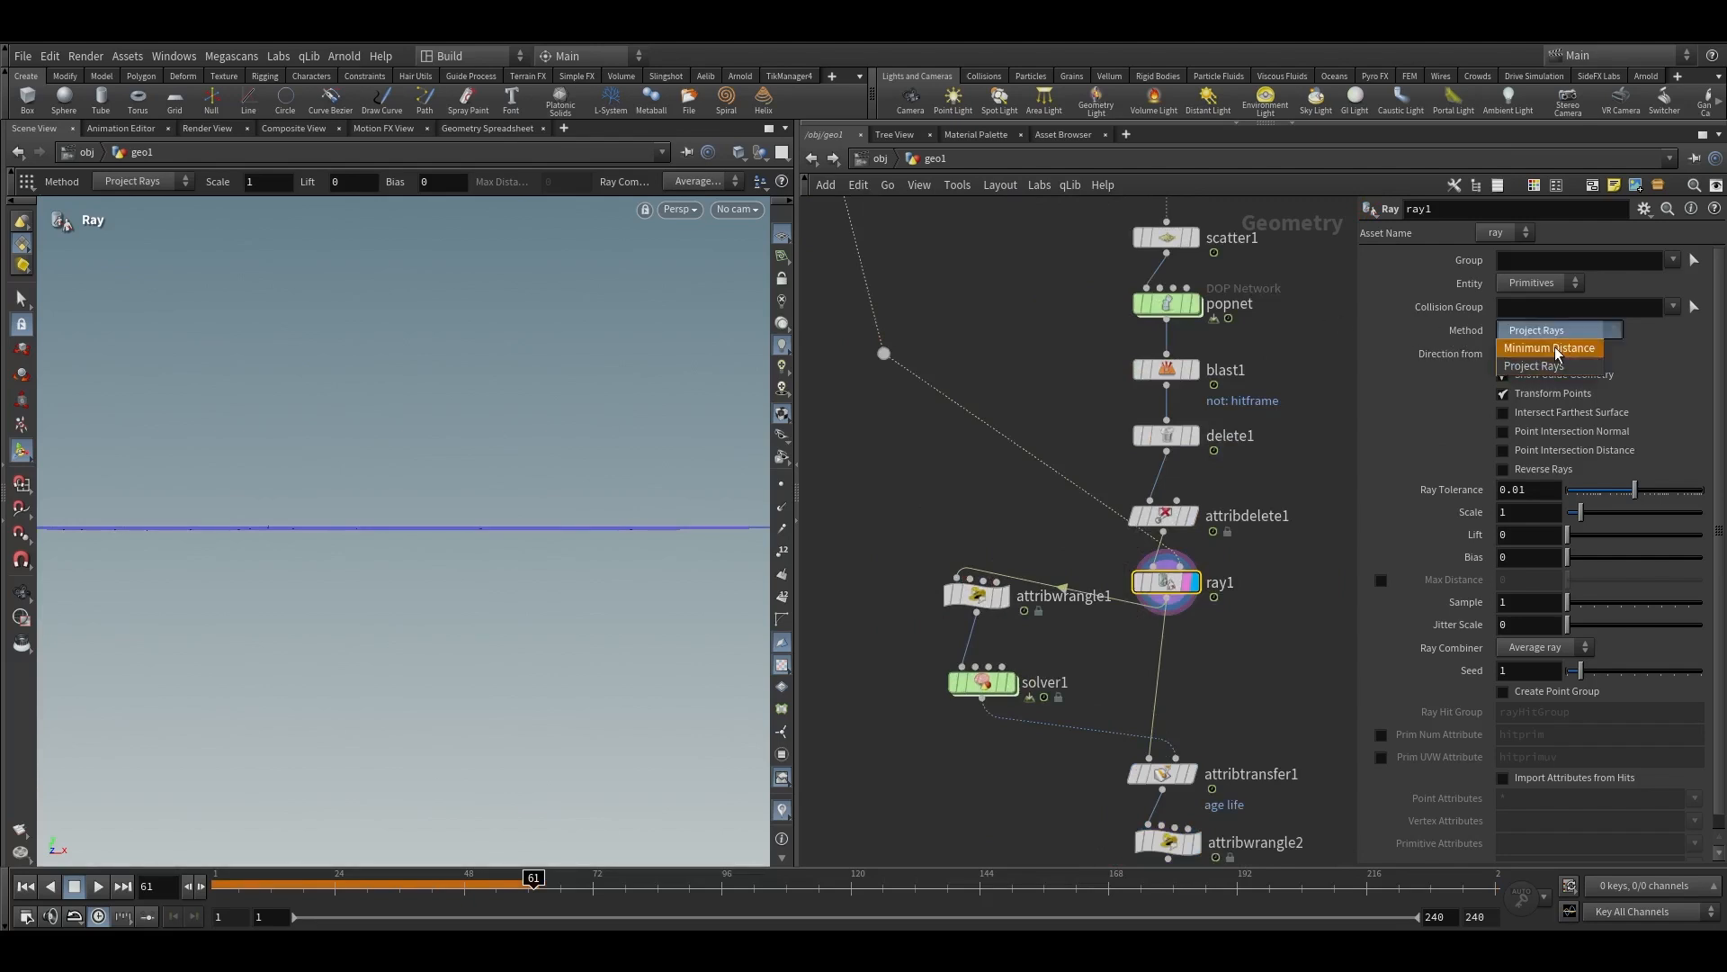
pyautogui.click(1555, 348)
# Display attribwrangle2, play the simulation from frame 1, and examine the points' heights from a low angle at frame 127
pyautogui.moveTo(1276, 763); pyautogui.dragTo(1210, 468, button='middle')
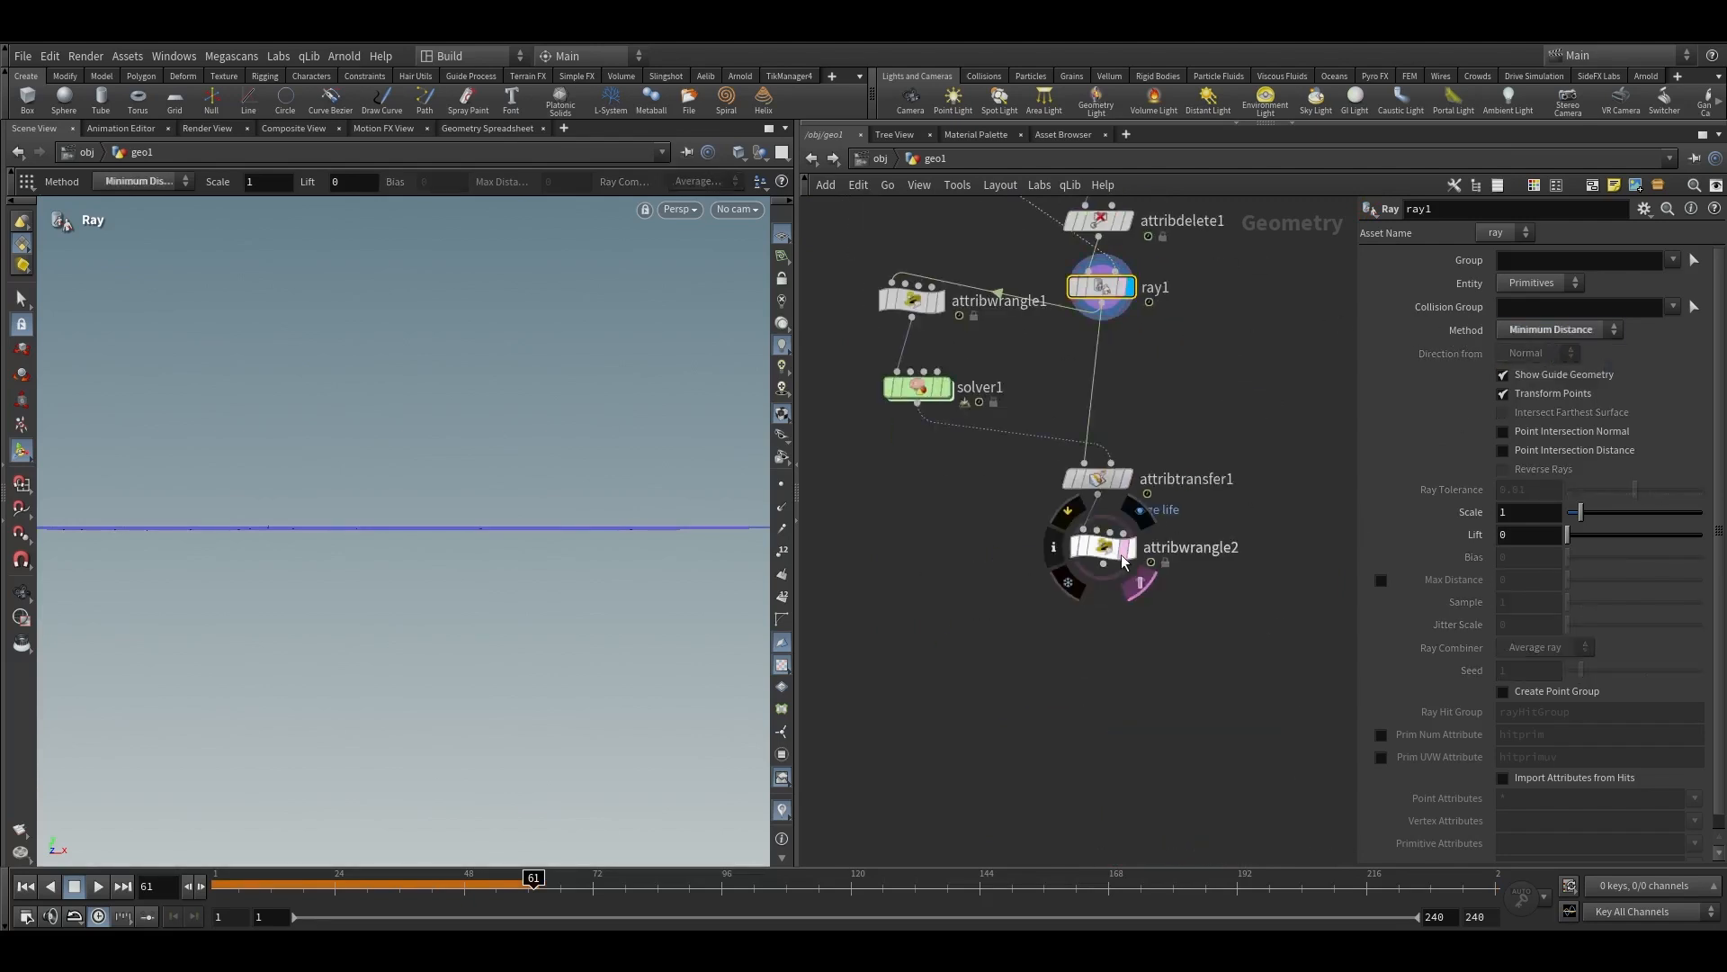
pyautogui.click(1131, 548)
pyautogui.click(25, 886)
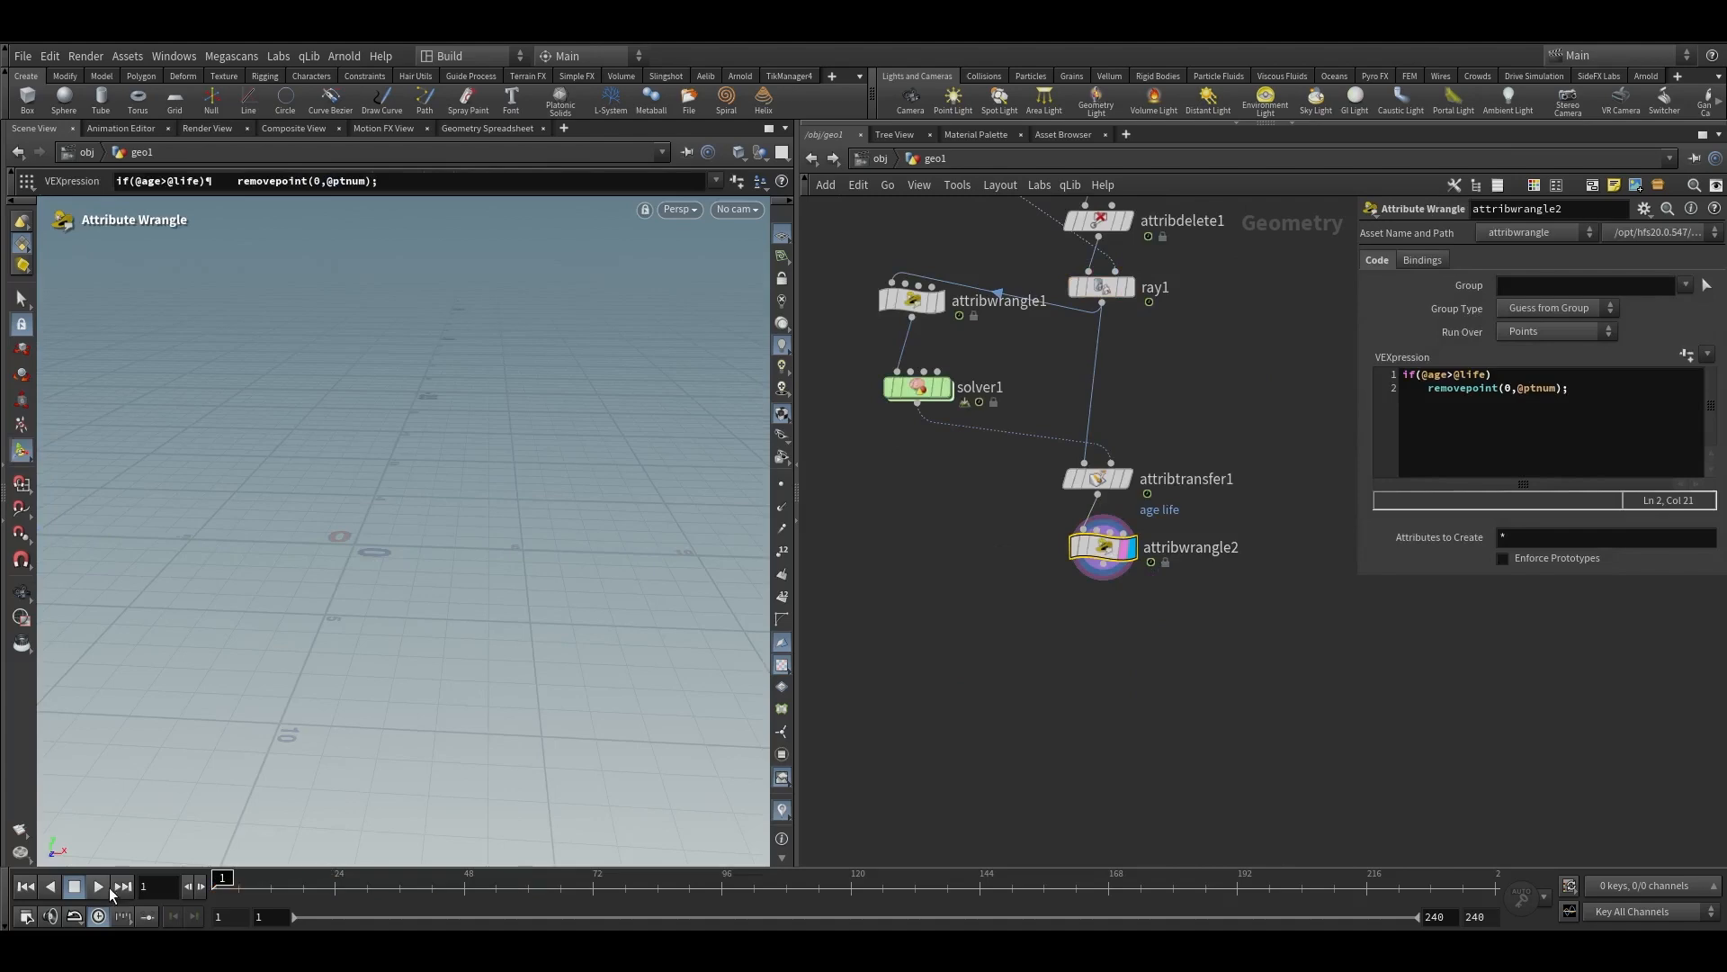
pyautogui.click(108, 887)
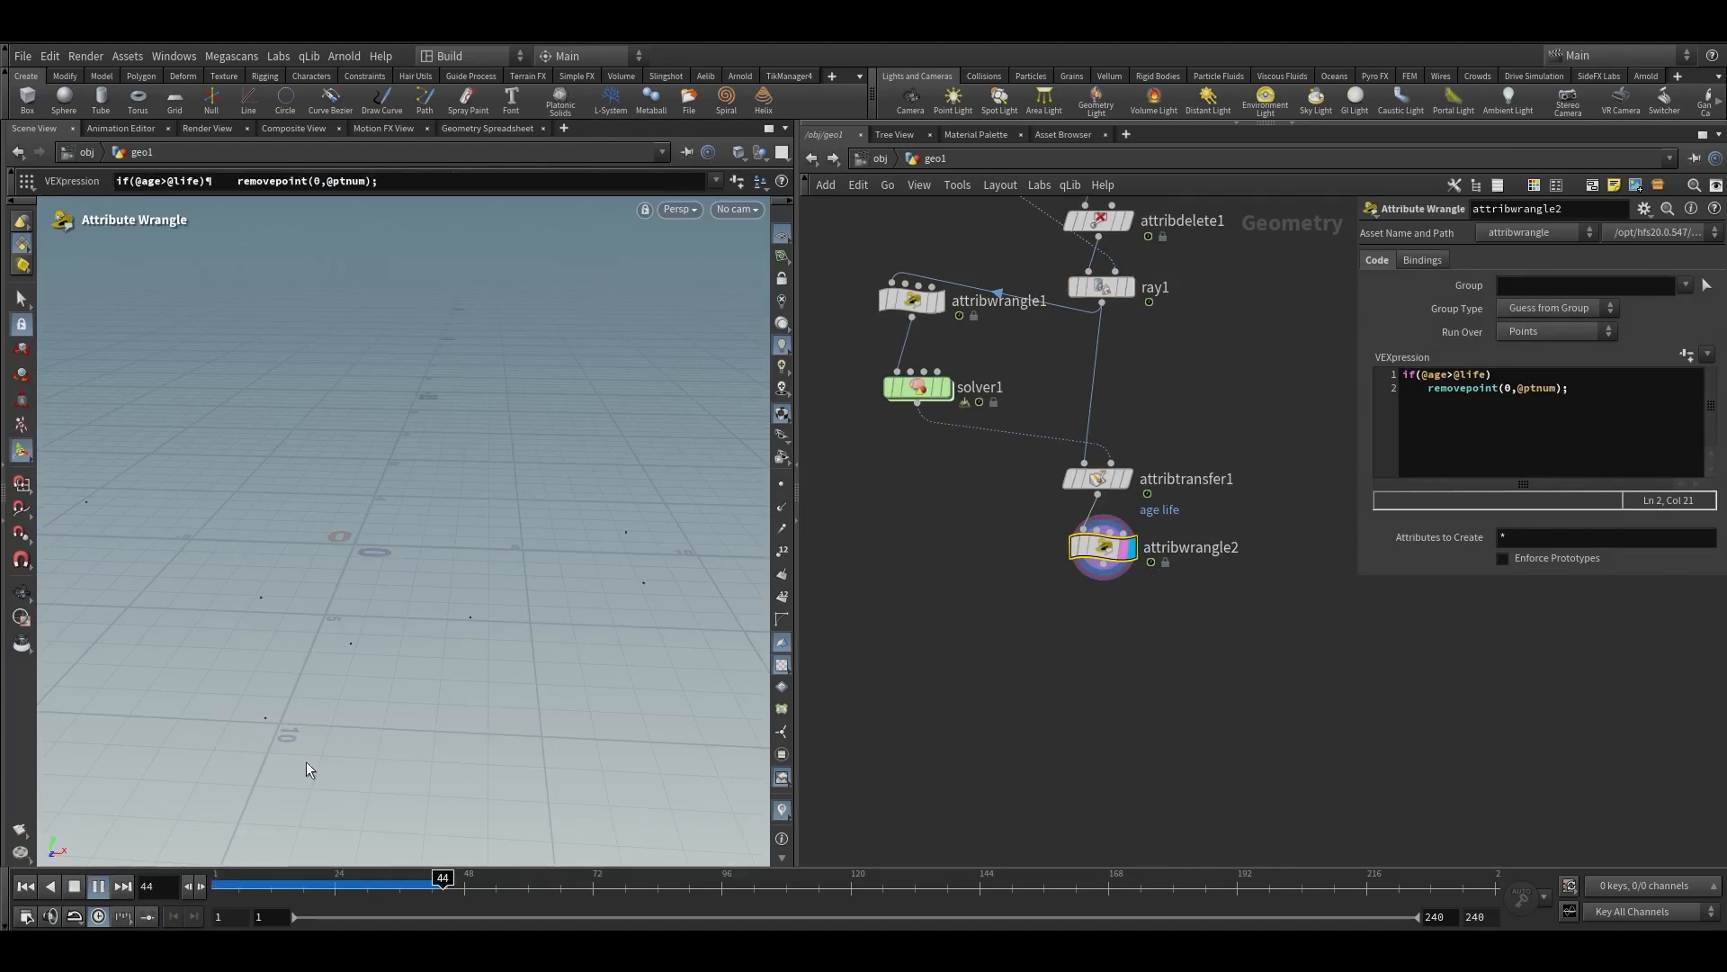
pyautogui.keyDown('alt'); pyautogui.moveTo(306, 761); pyautogui.dragTo(440, 610); pyautogui.keyUp('alt')
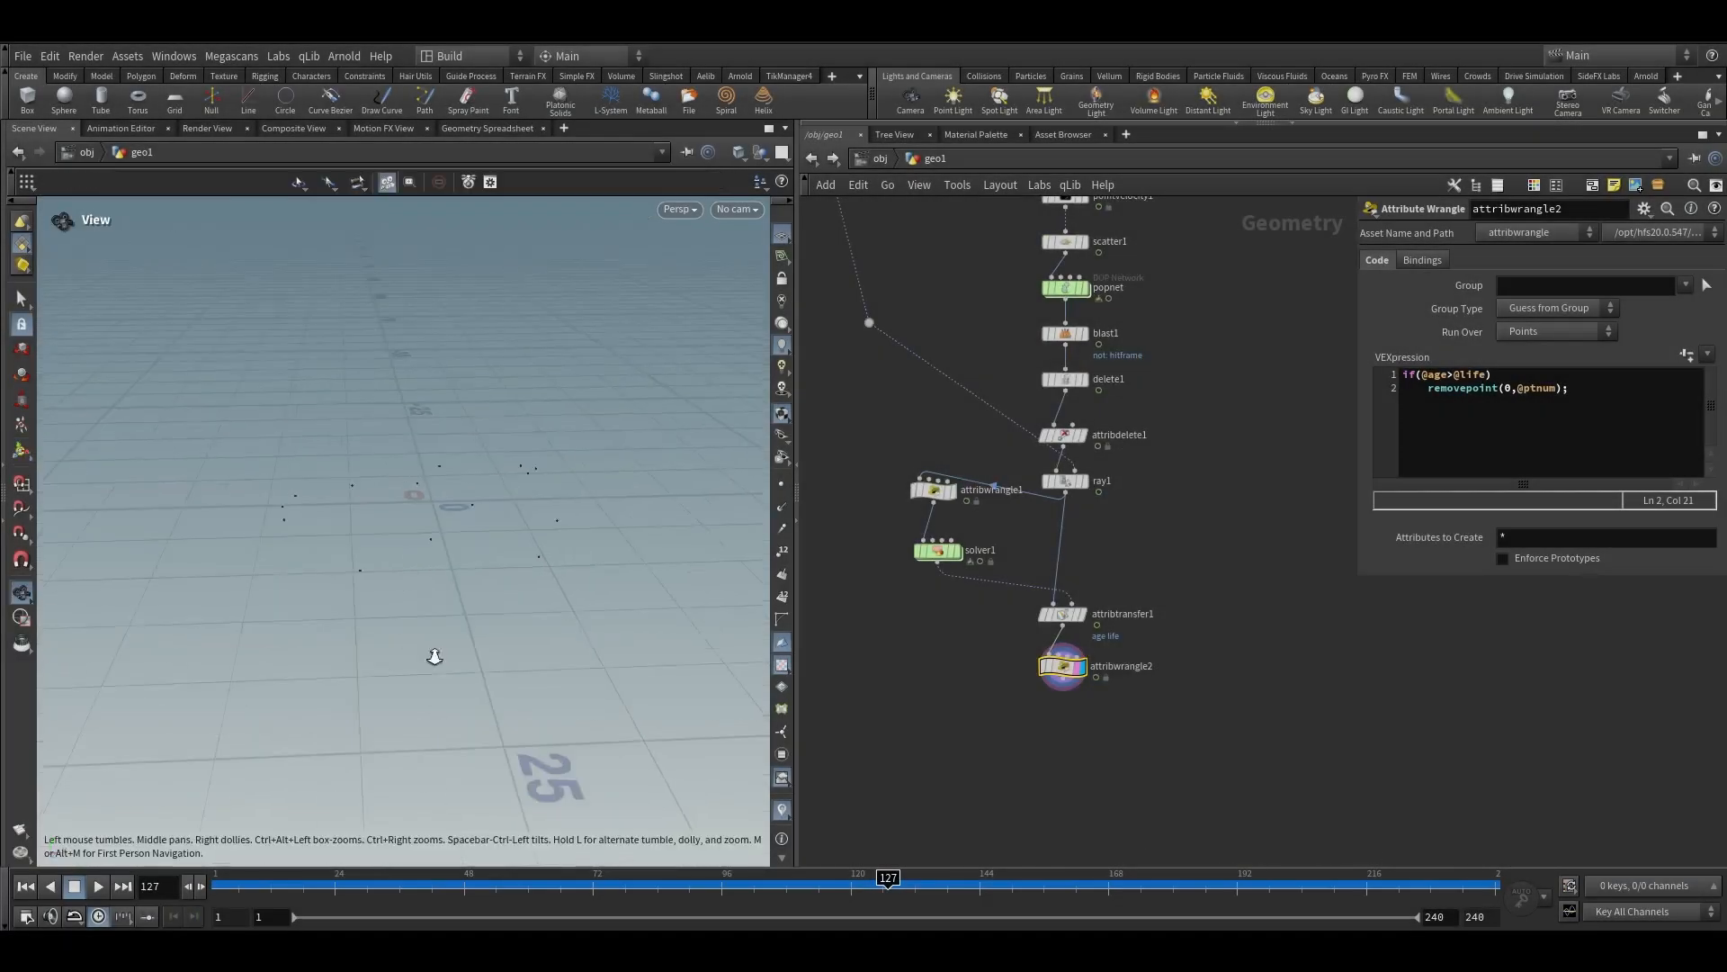
pyautogui.keyDown('alt'); pyautogui.moveTo(432, 656); pyautogui.dragTo(695, 599); pyautogui.keyUp('alt')
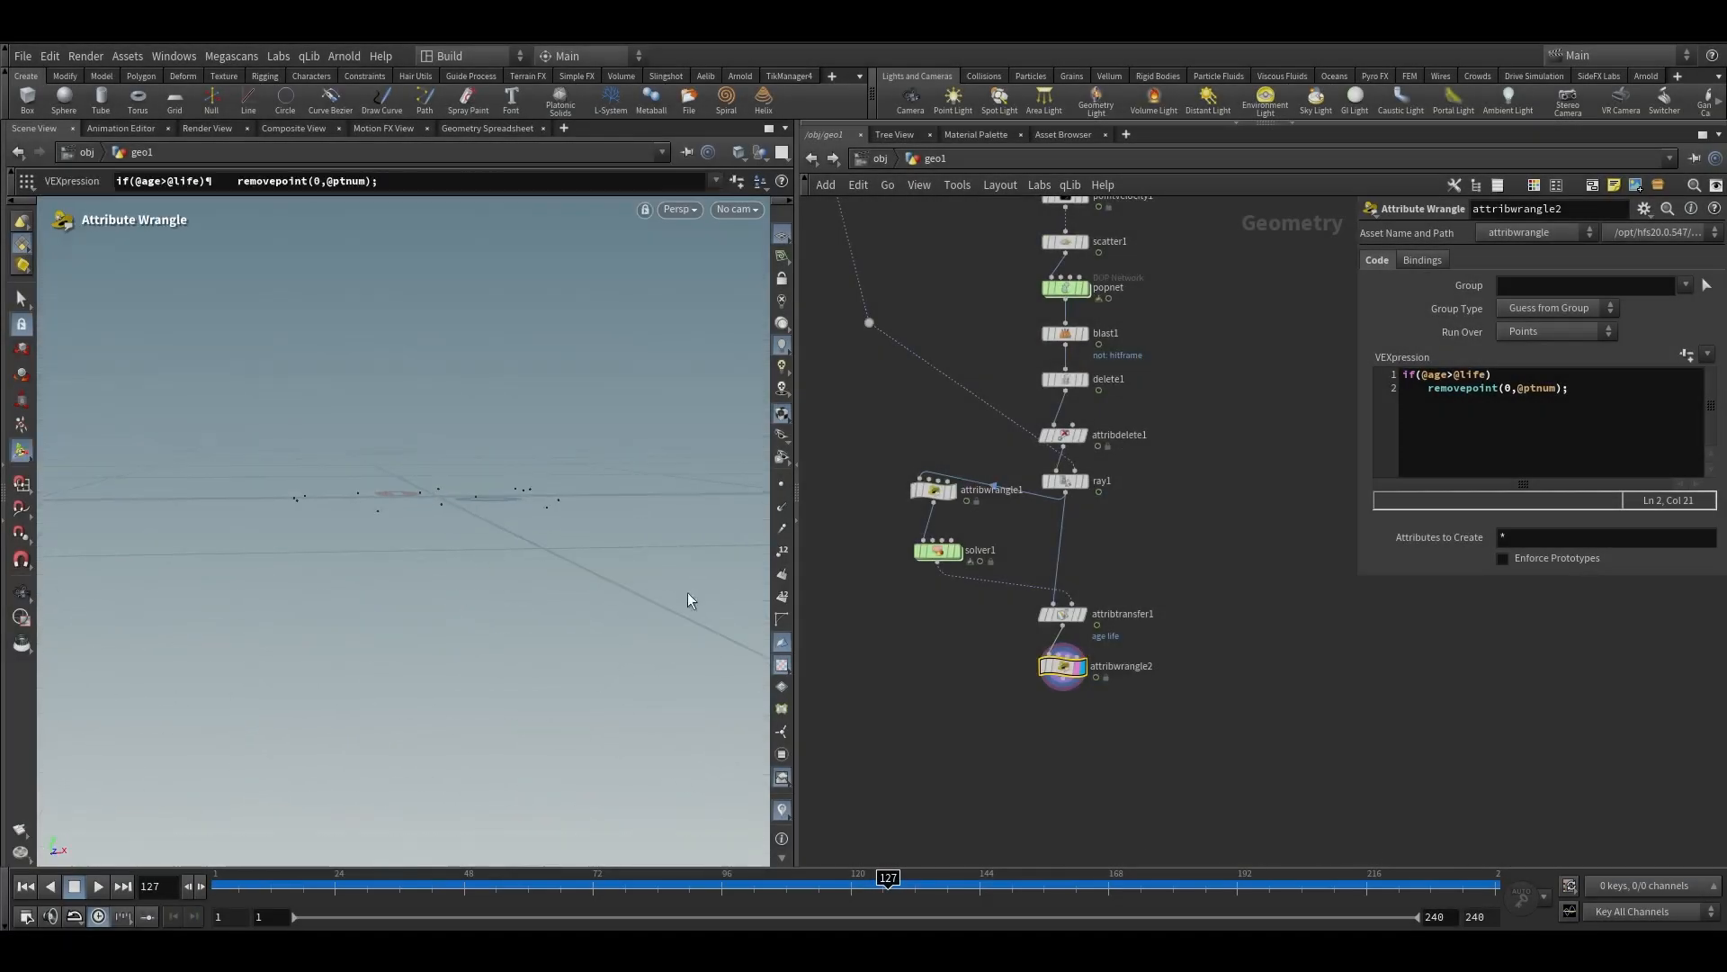
# Add a new Attribute Wrangle node in the empty area below the existing network
pyautogui.moveTo(1072, 685); pyautogui.dragTo(1139, 585, button='middle')
pyautogui.scroll(-2, 1048, 580)
pyautogui.moveTo(851, 527); pyautogui.dragTo(899, 573, button='middle')
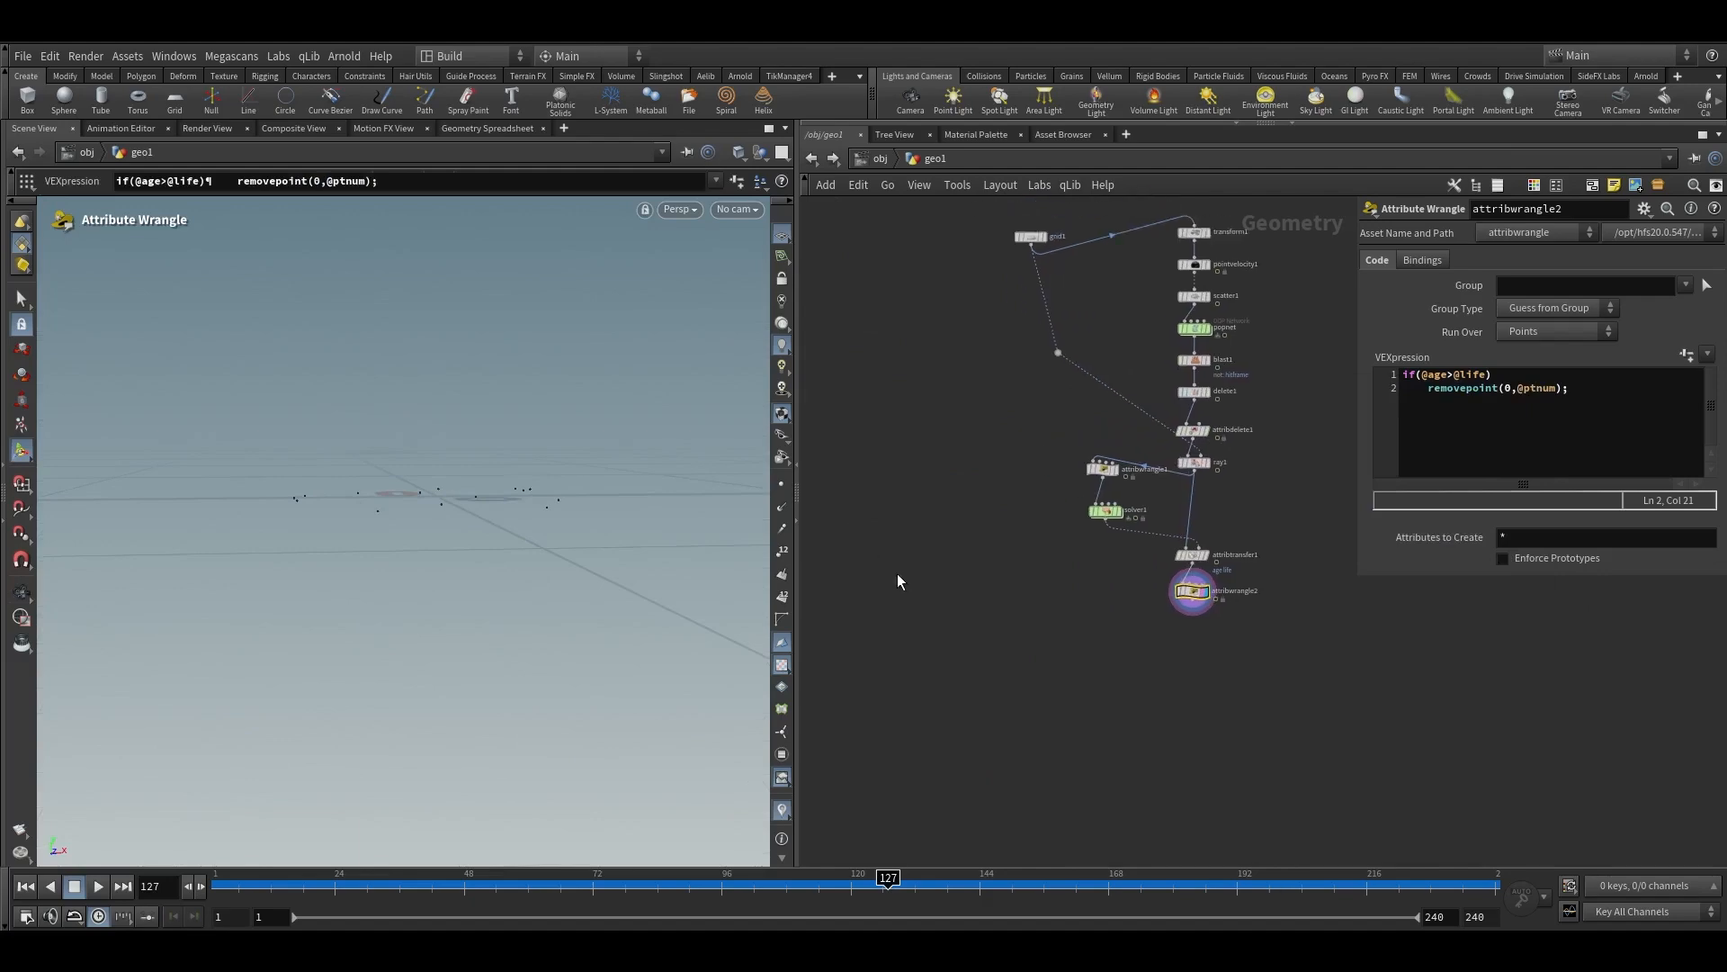
pyautogui.press('Tab')
pyautogui.moveTo(927, 164)
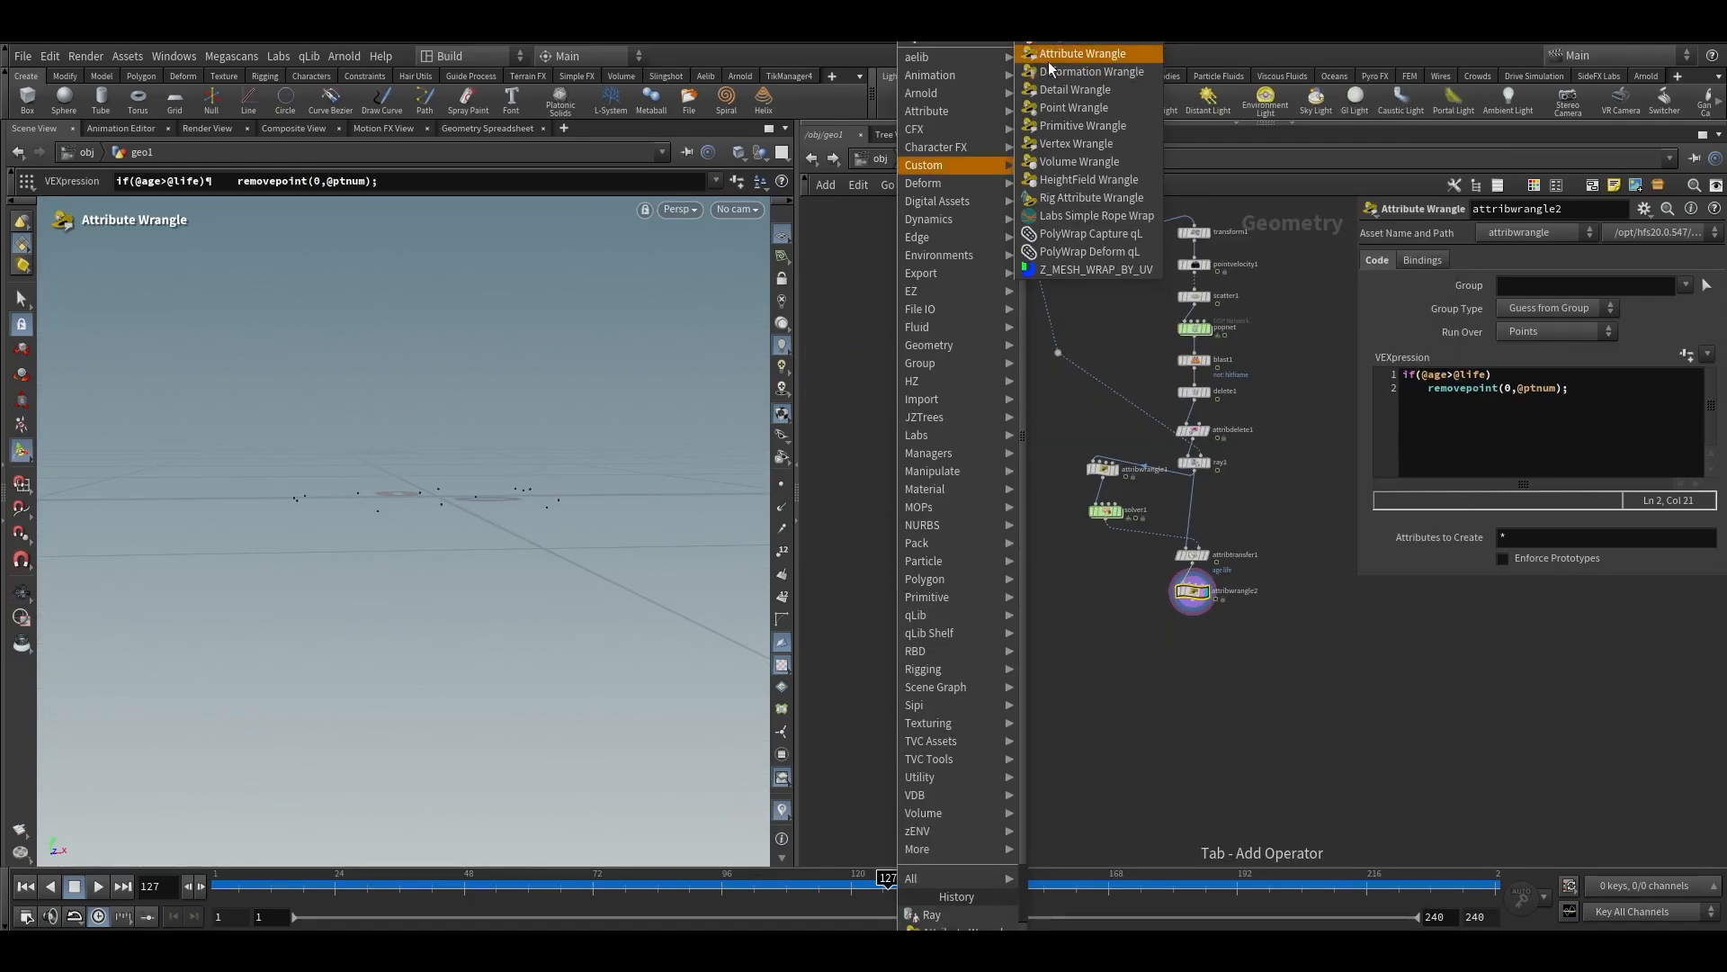
pyautogui.click(1050, 69)
pyautogui.click(1010, 664)
# Connect grid1 to attribwrangle3's first input and attribwrangle2 to its second input
pyautogui.scroll(3, 1010, 532)
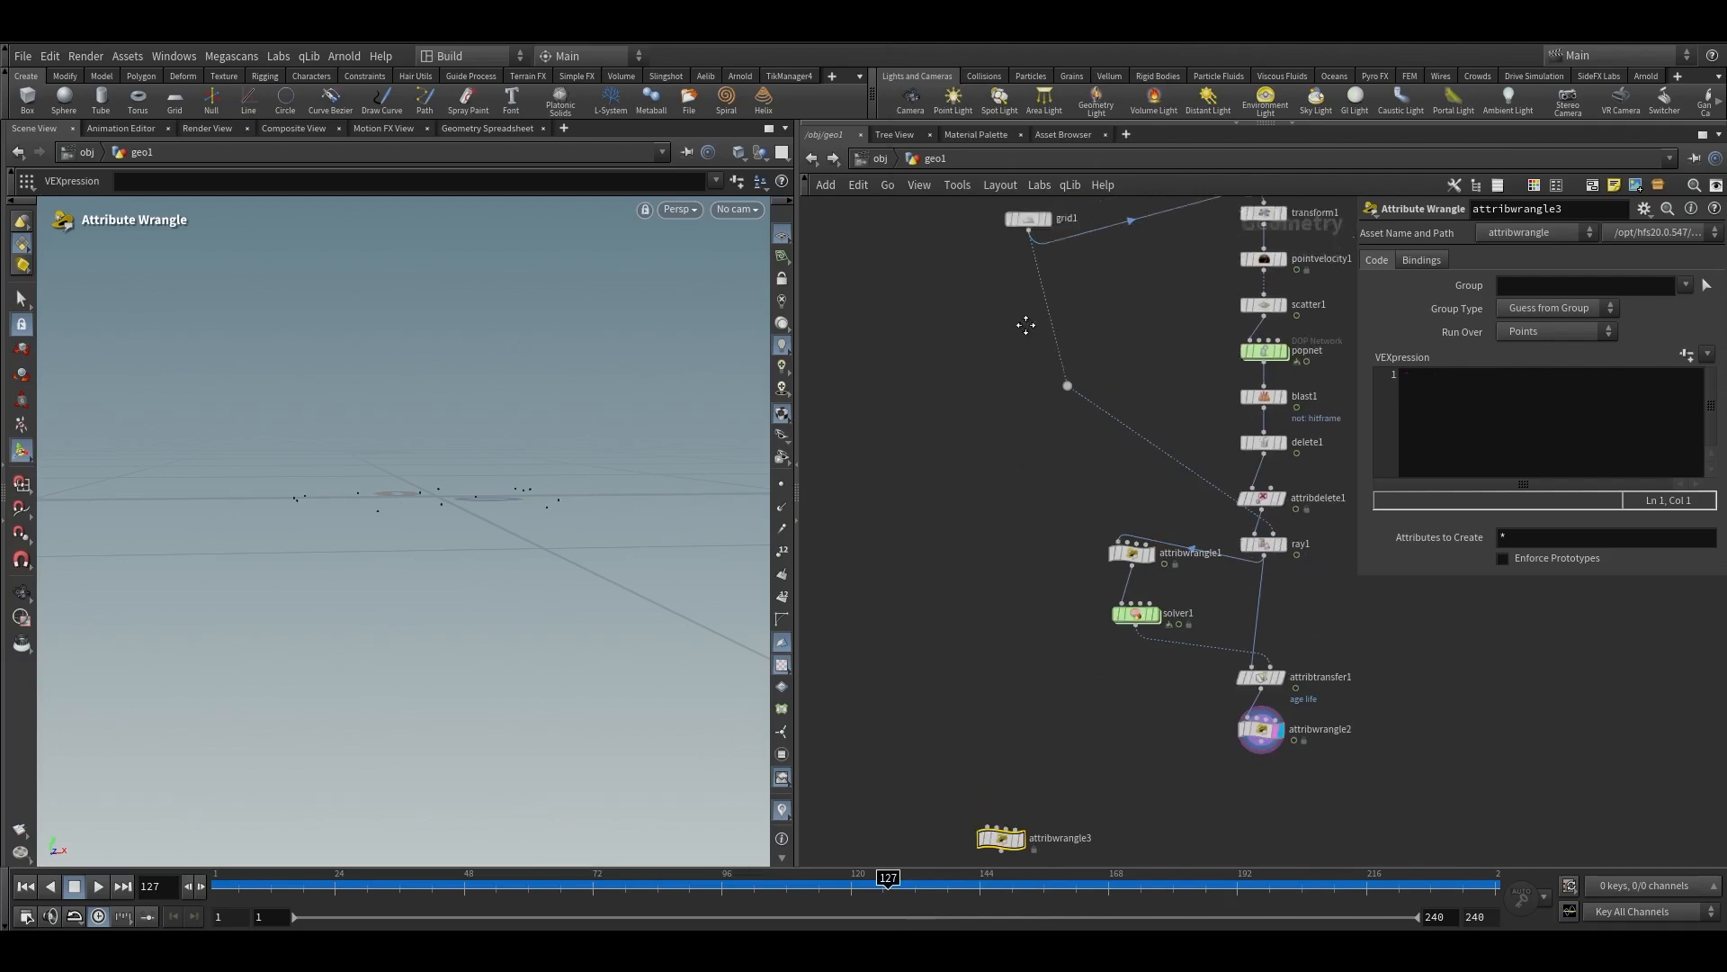
pyautogui.click(1028, 229)
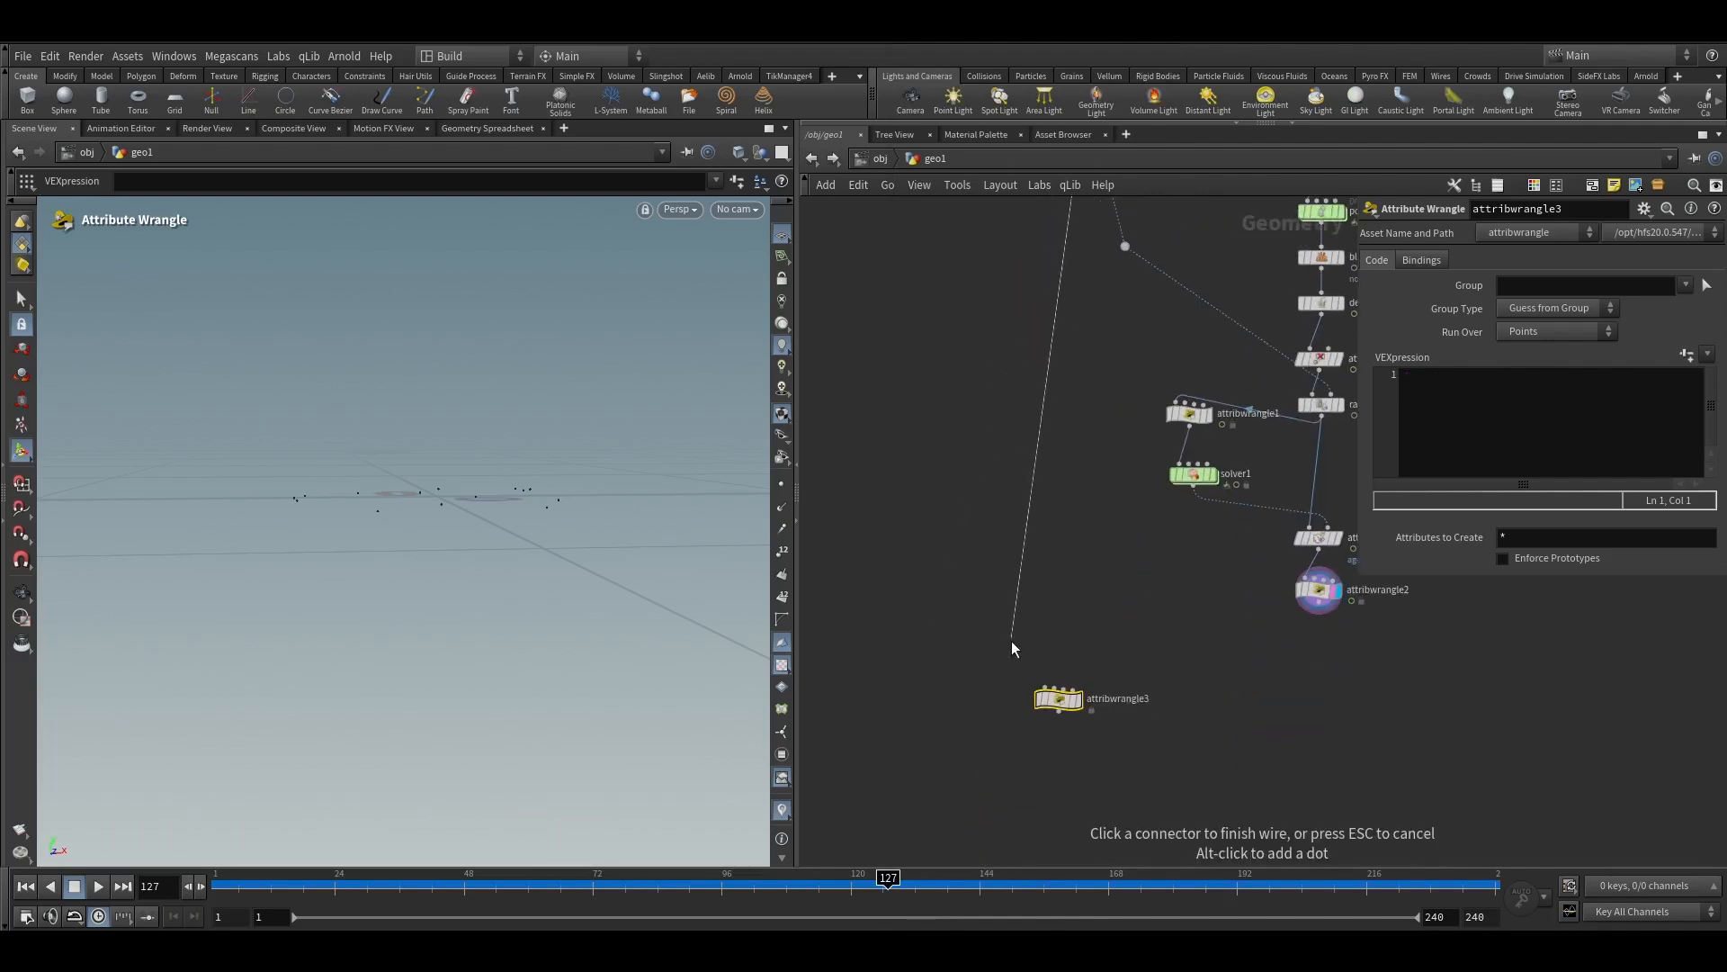
pyautogui.click(1032, 697)
pyautogui.scroll(3, 1047, 694)
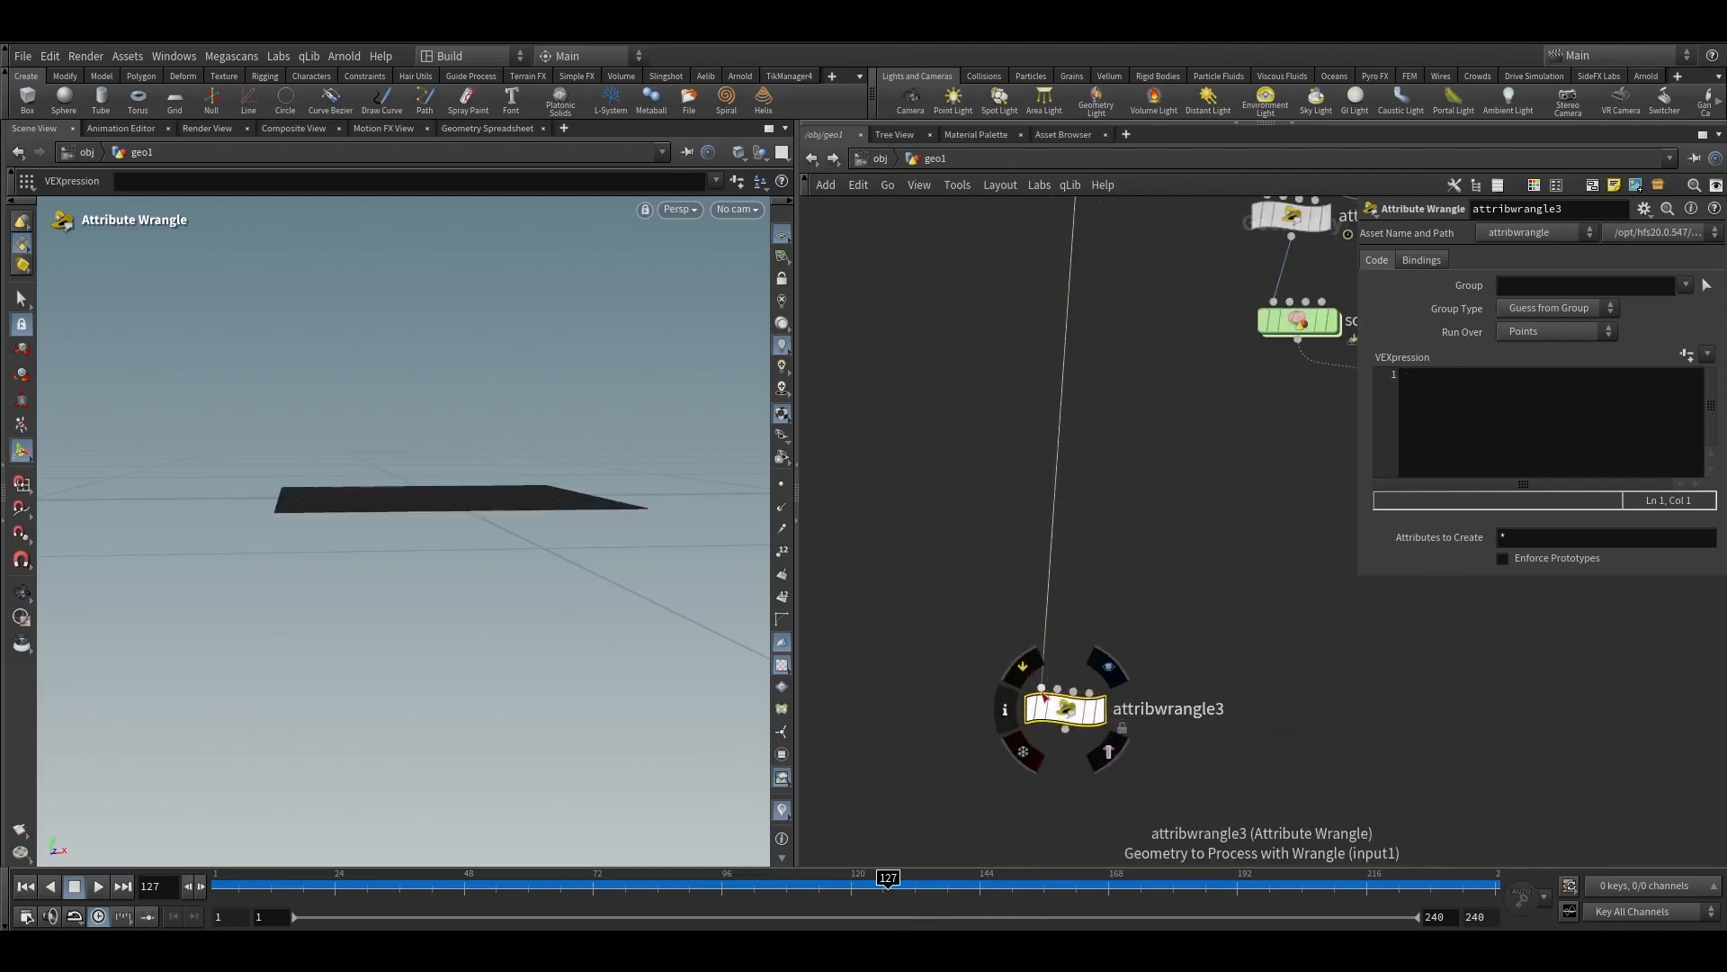
pyautogui.moveTo(1095, 637); pyautogui.dragTo(903, 574, button='middle')
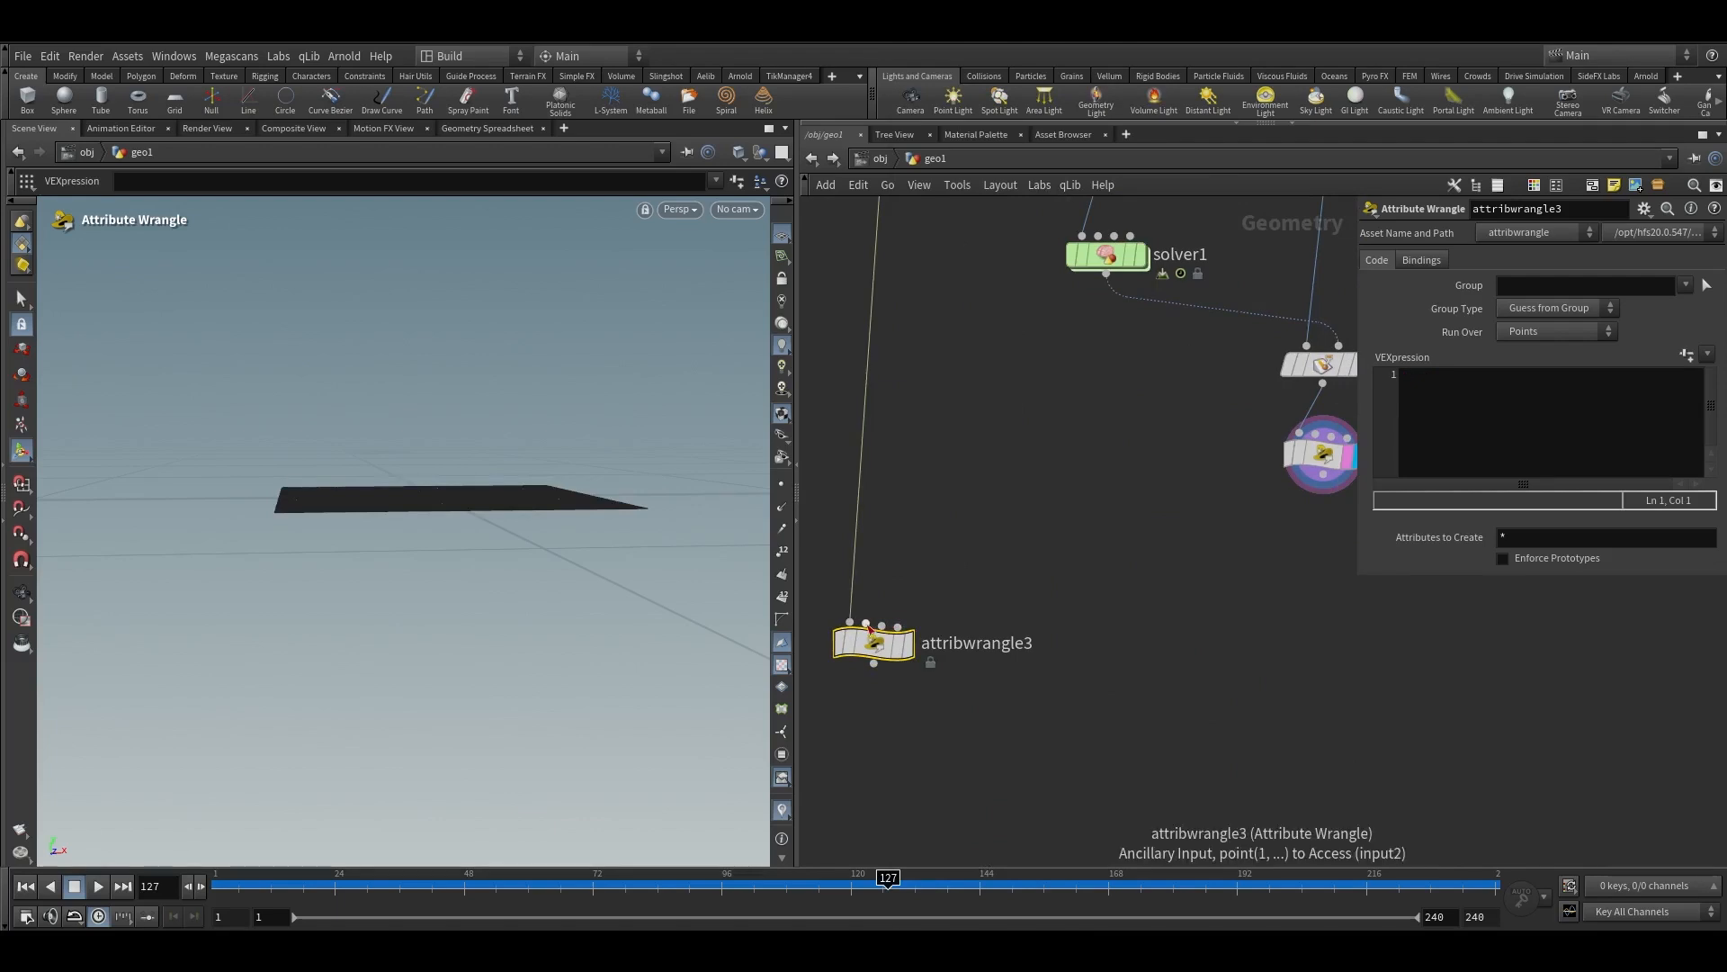
pyautogui.moveTo(1309, 522); pyautogui.dragTo(1266, 524, button='middle')
pyautogui.click(1275, 487)
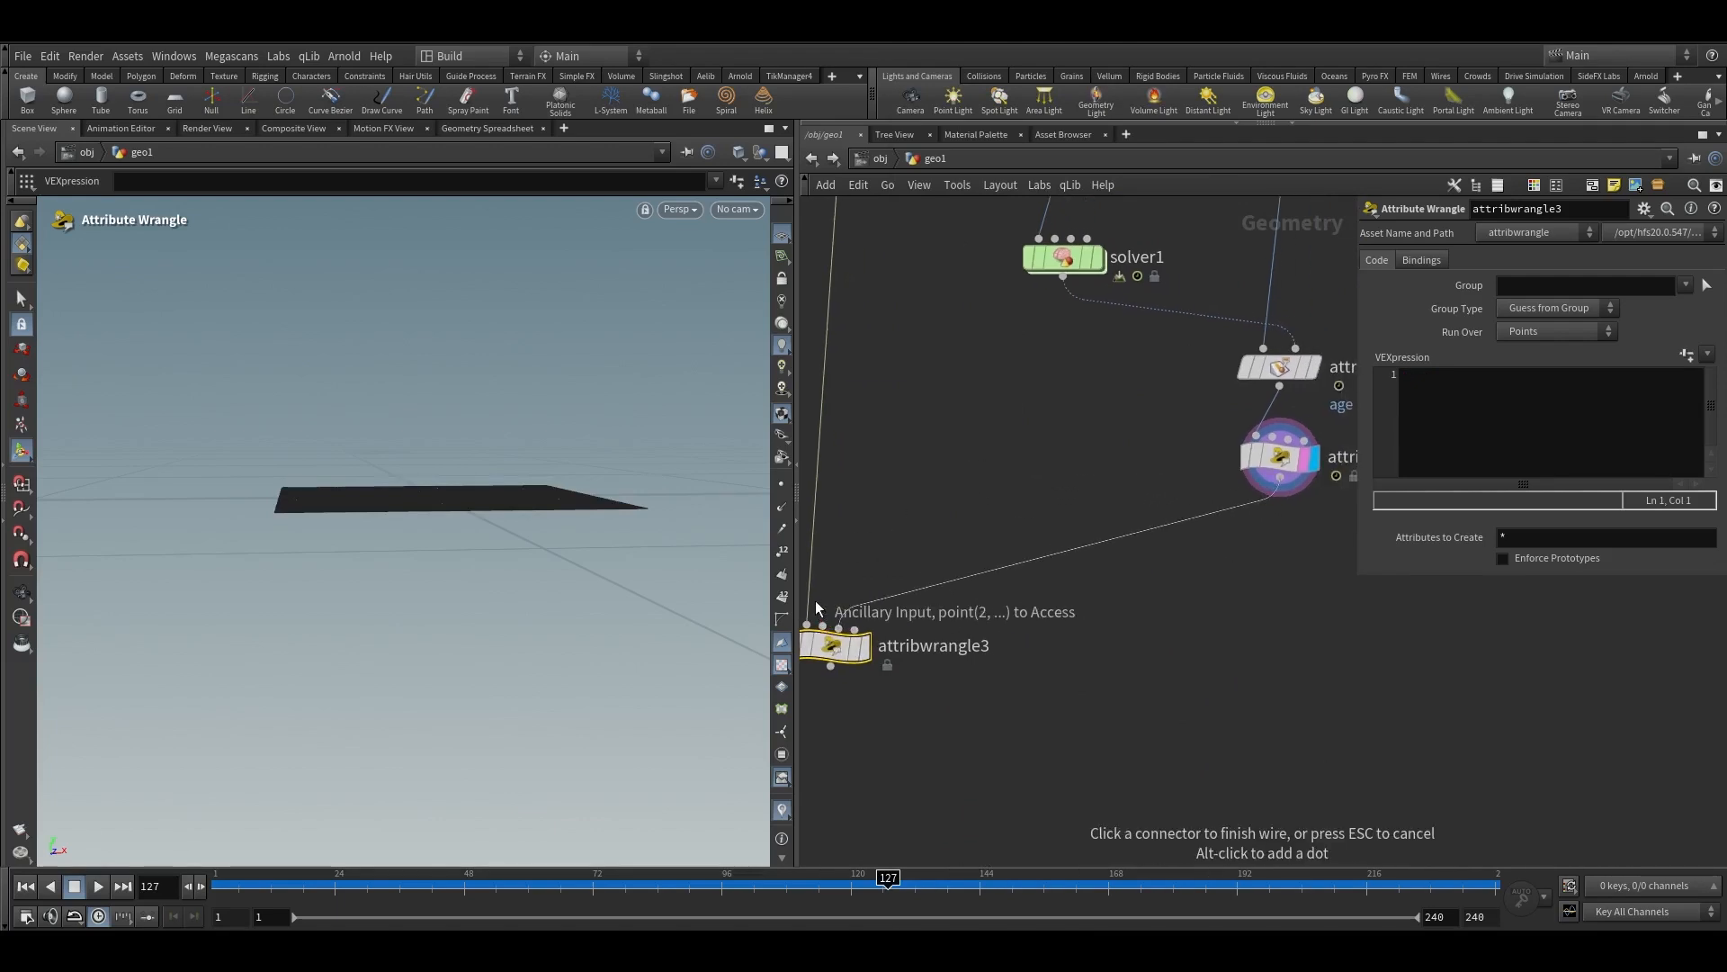
pyautogui.click(827, 625)
# Display attribwrangle3 and widen its parameter pane to make room for code
pyautogui.moveTo(963, 596); pyautogui.dragTo(1148, 520, button='middle')
pyautogui.moveTo(1419, 576); pyautogui.dragTo(1455, 855)
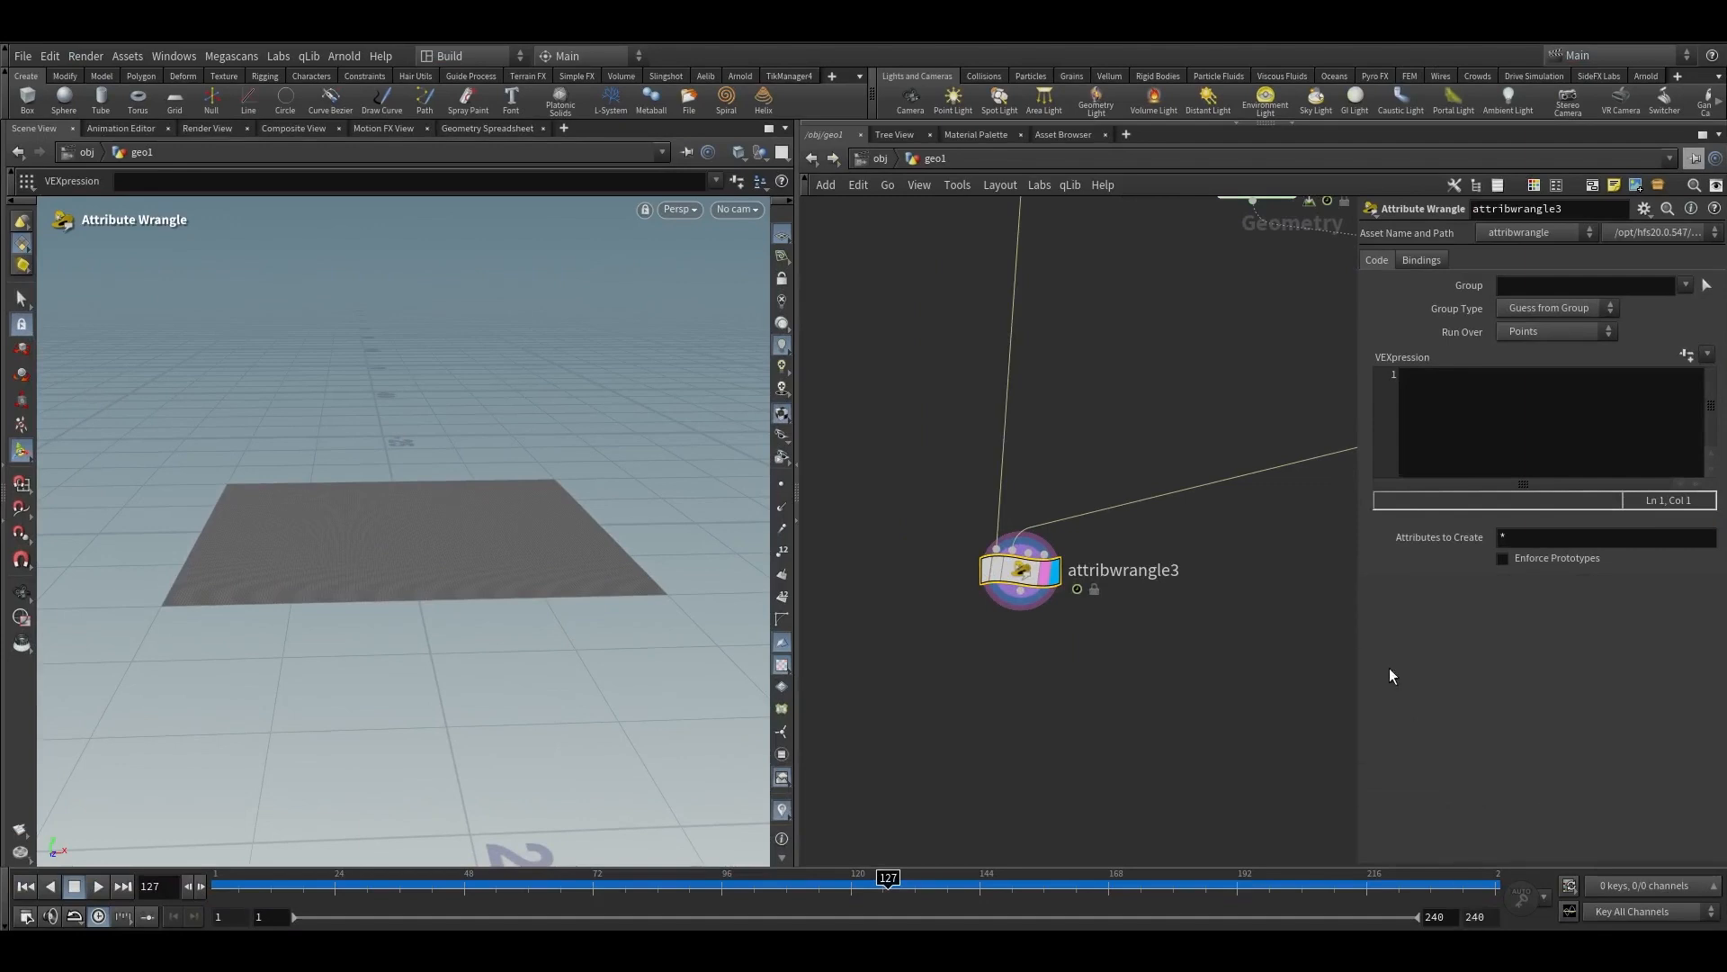
pyautogui.moveTo(1354, 604); pyautogui.dragTo(1103, 589)
# Declare two channel floats in attribwrangle3: float maxdist = chf("maxdist"); and float freqpos = chf("freq");
pyautogui.click(1425, 429)
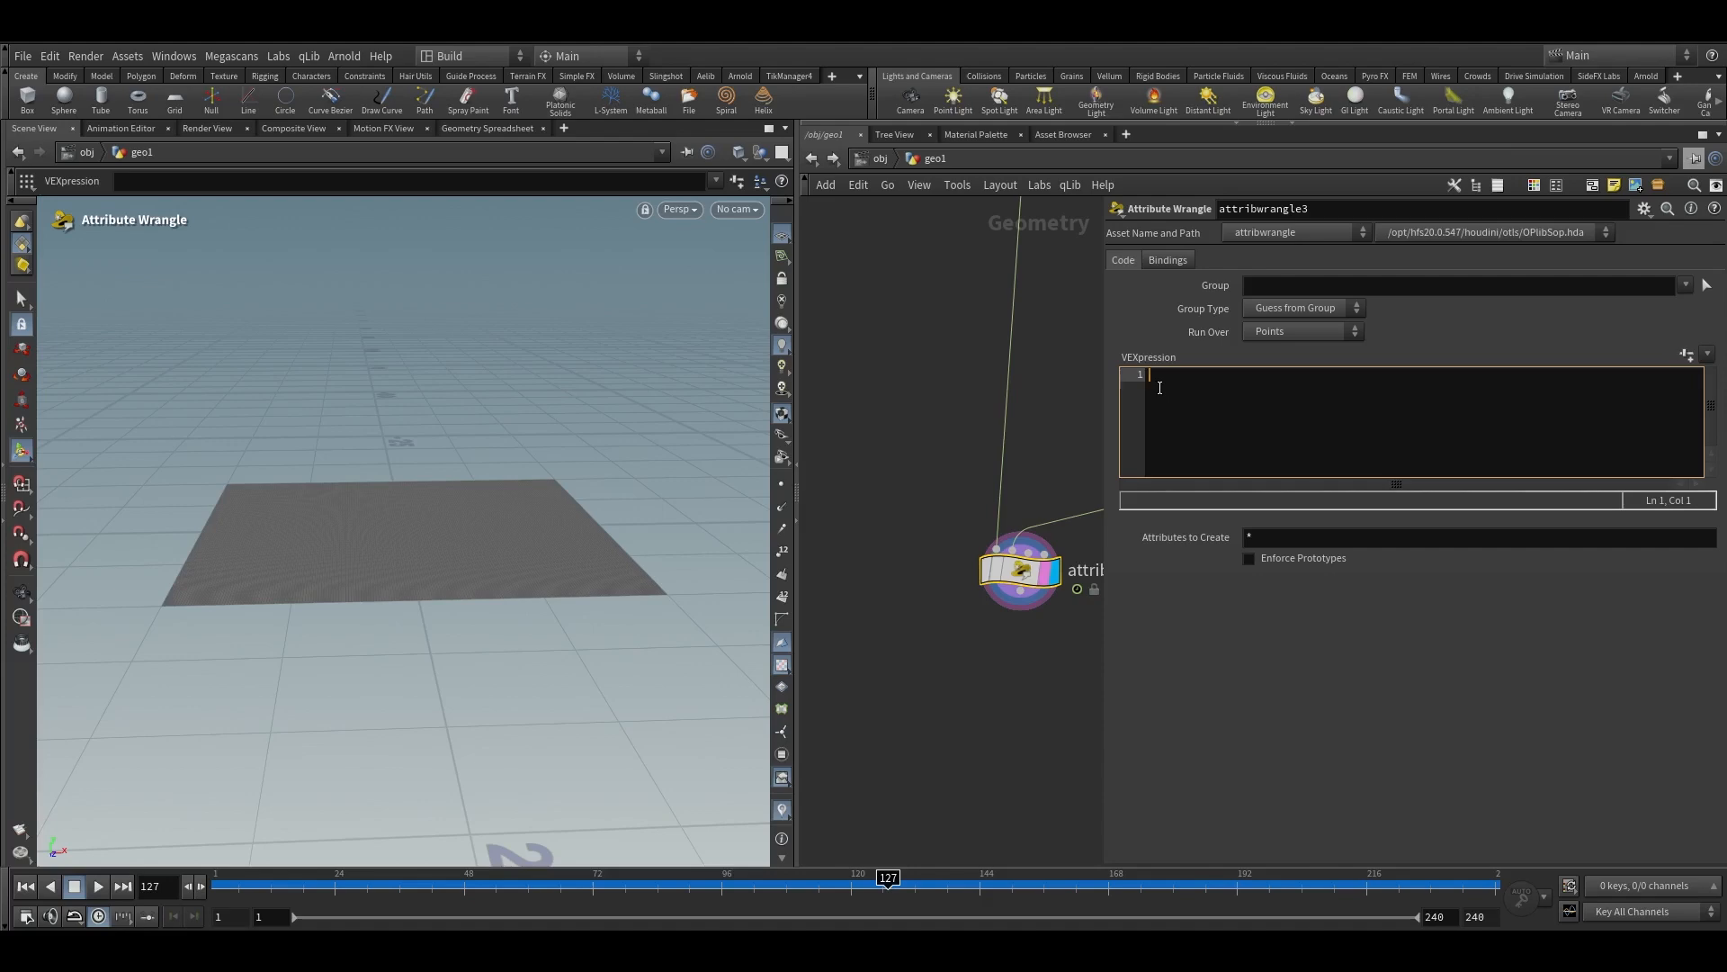
pyautogui.write('float max')
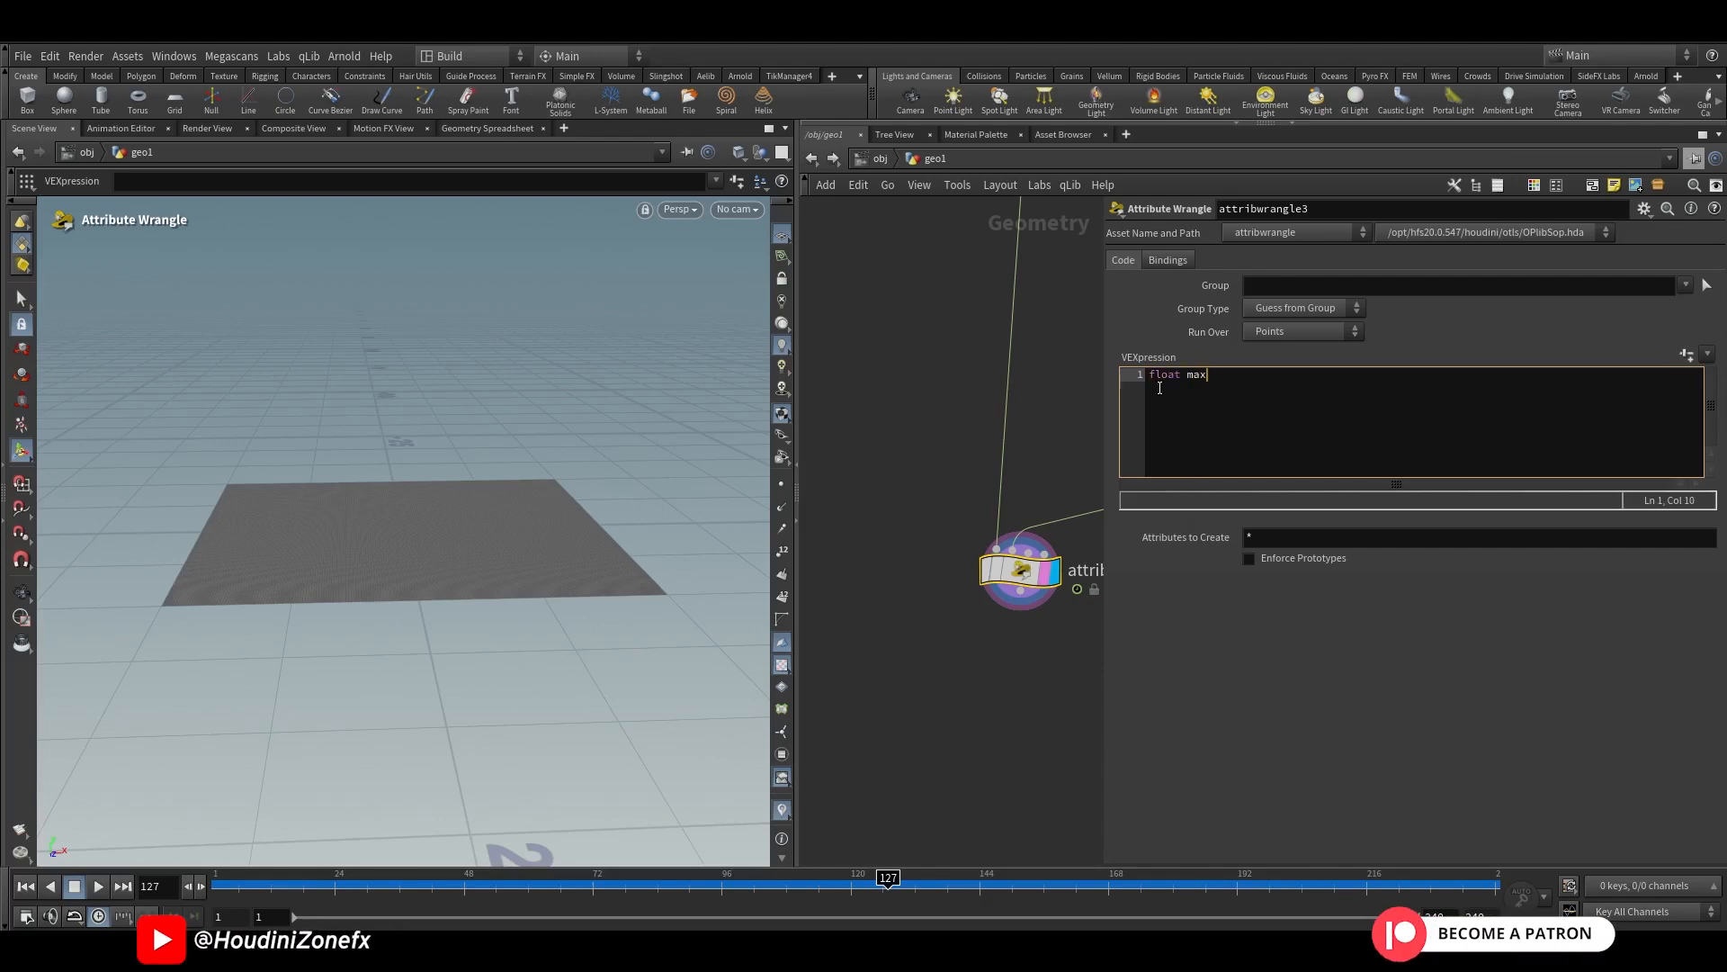
pyautogui.write('dist = ')
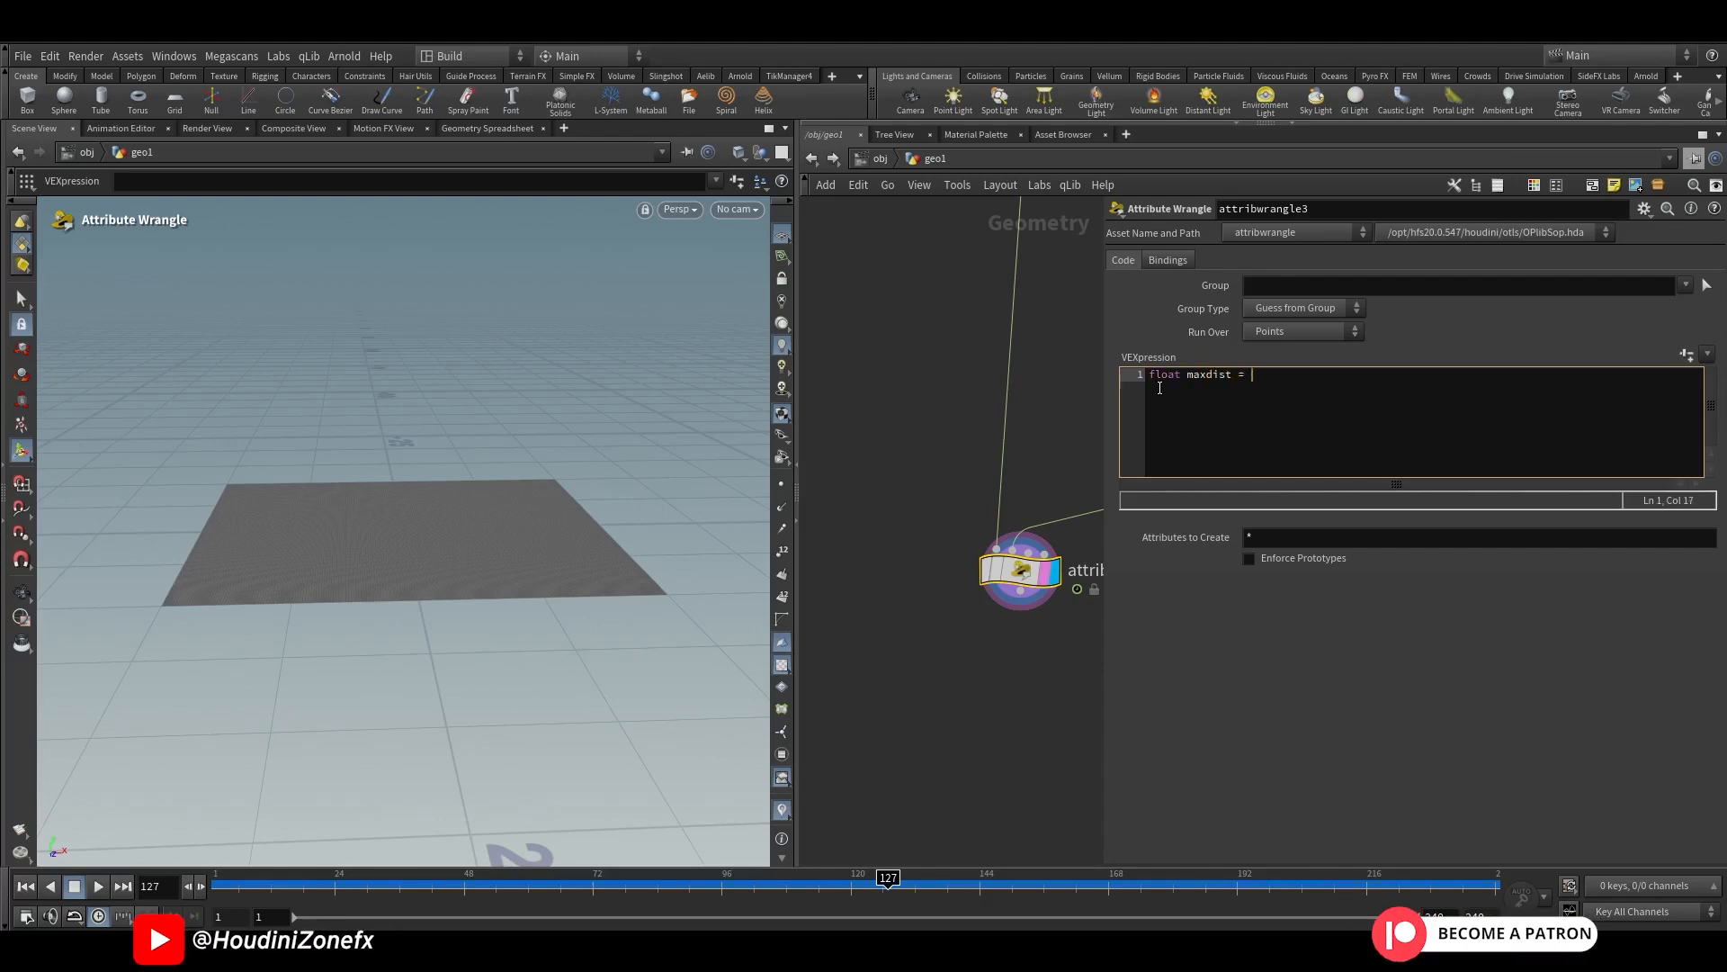
pyautogui.write('chf("maxdist");')
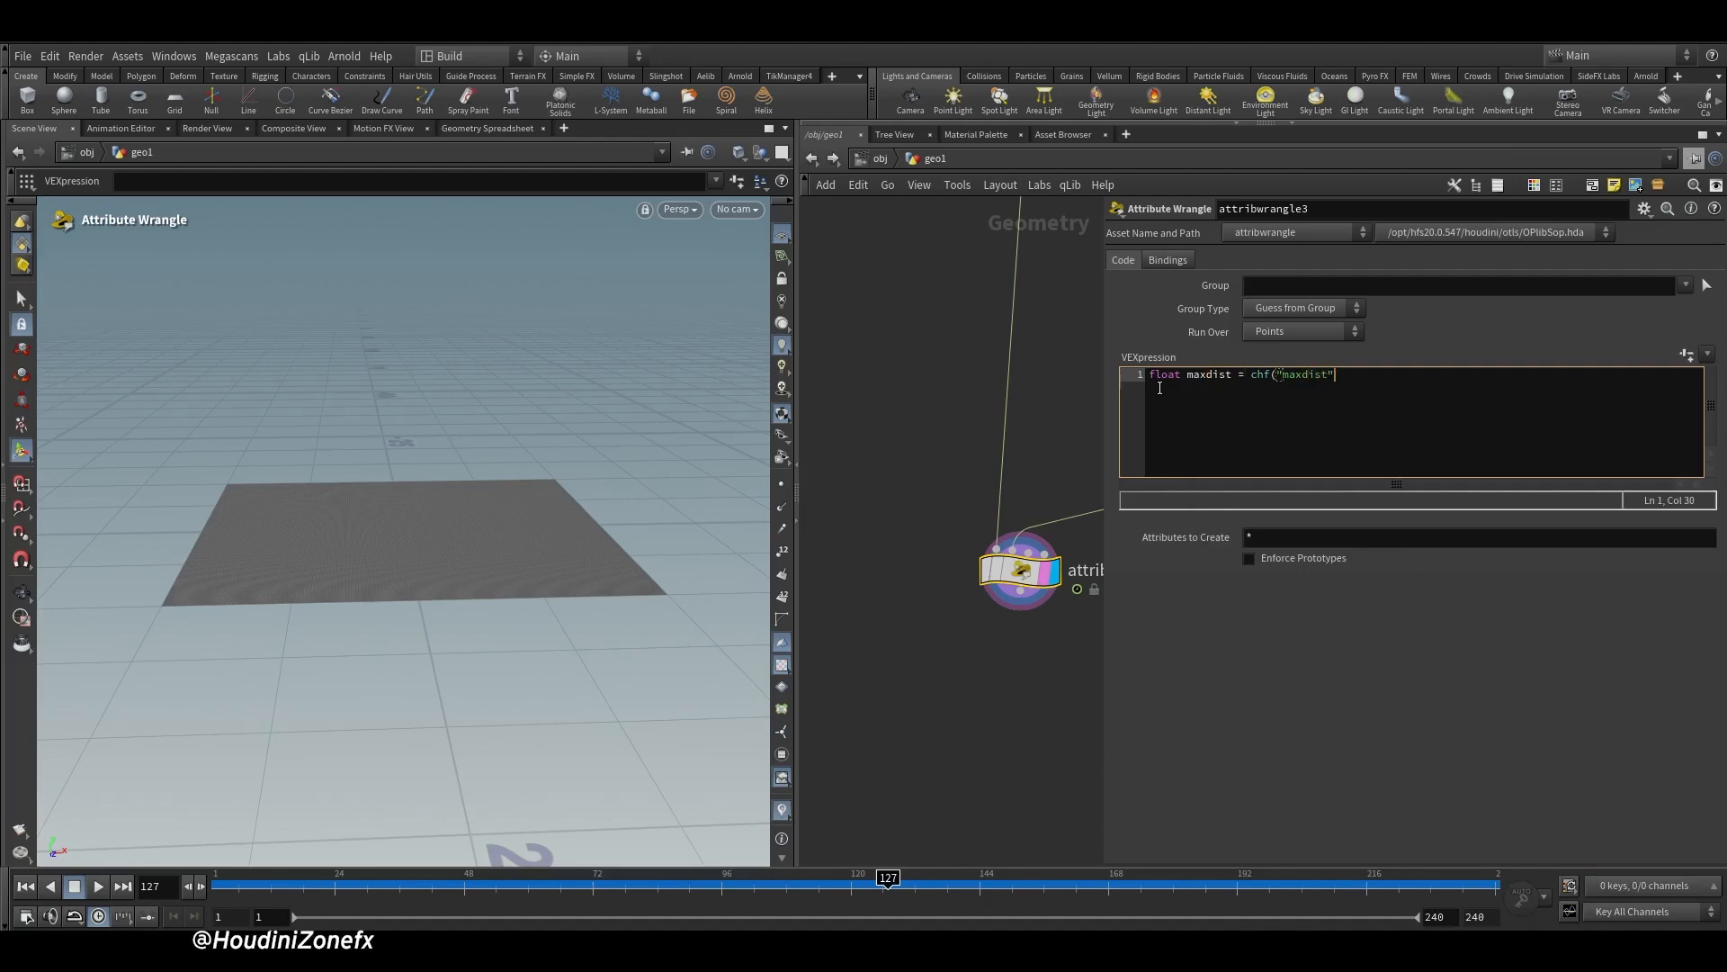
pyautogui.press('Return')
pyautogui.write('float ')
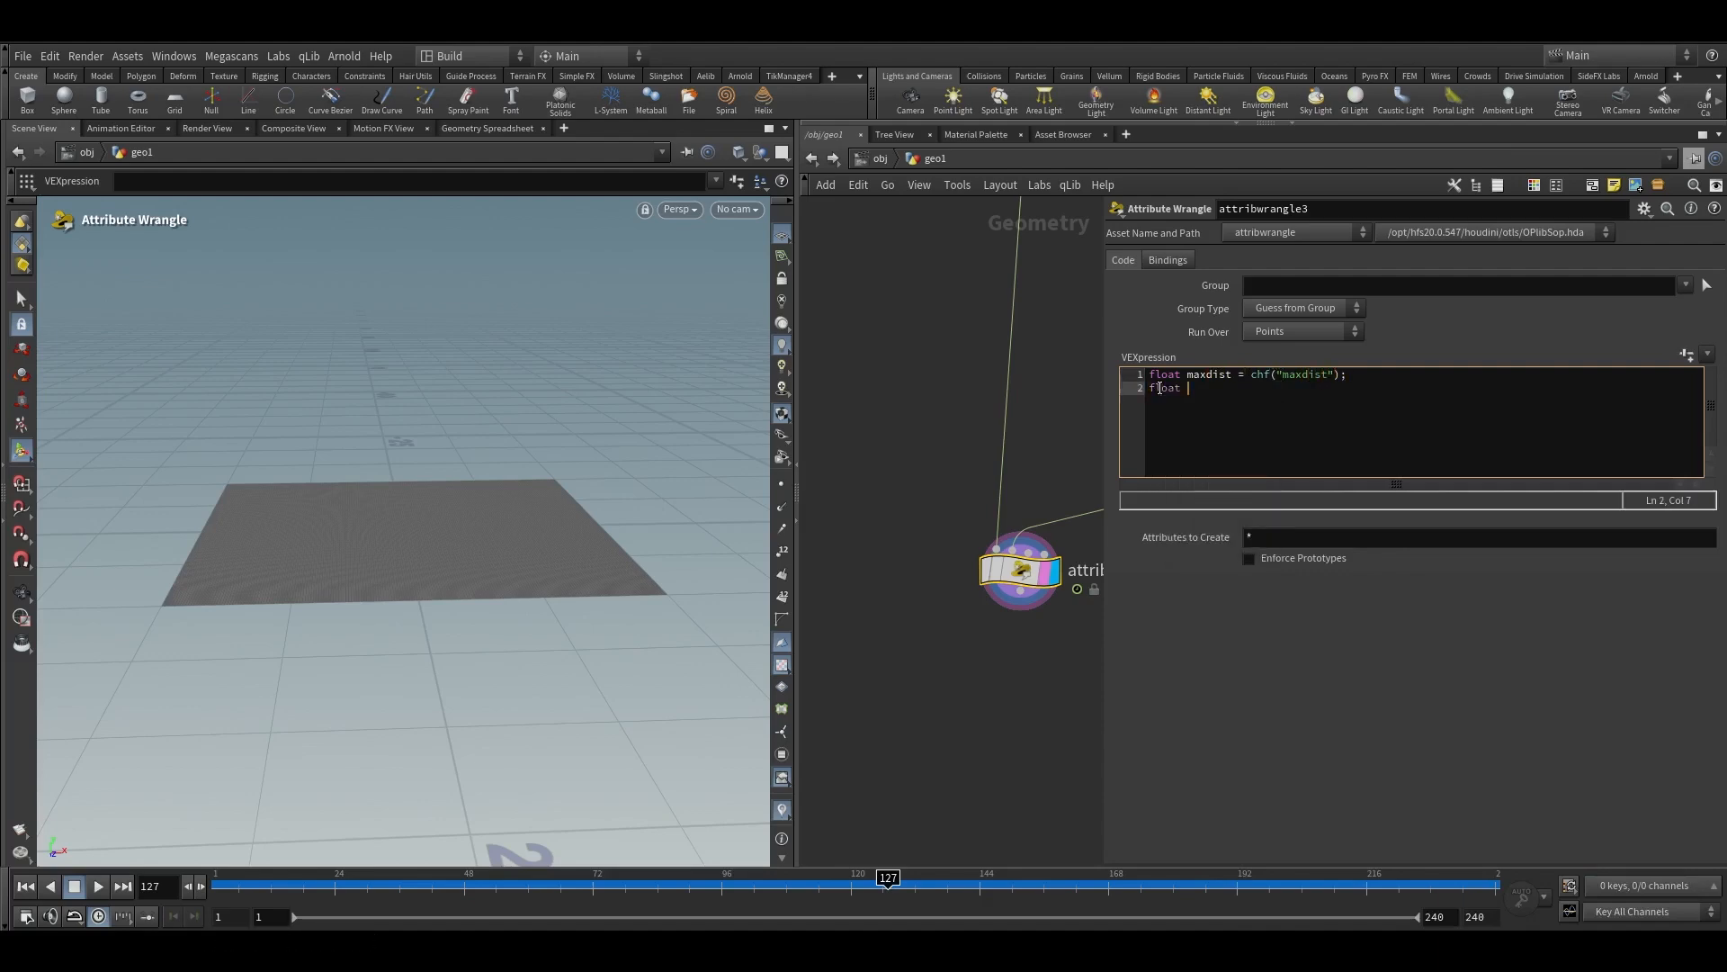
pyautogui.write('freqpos = chf(')
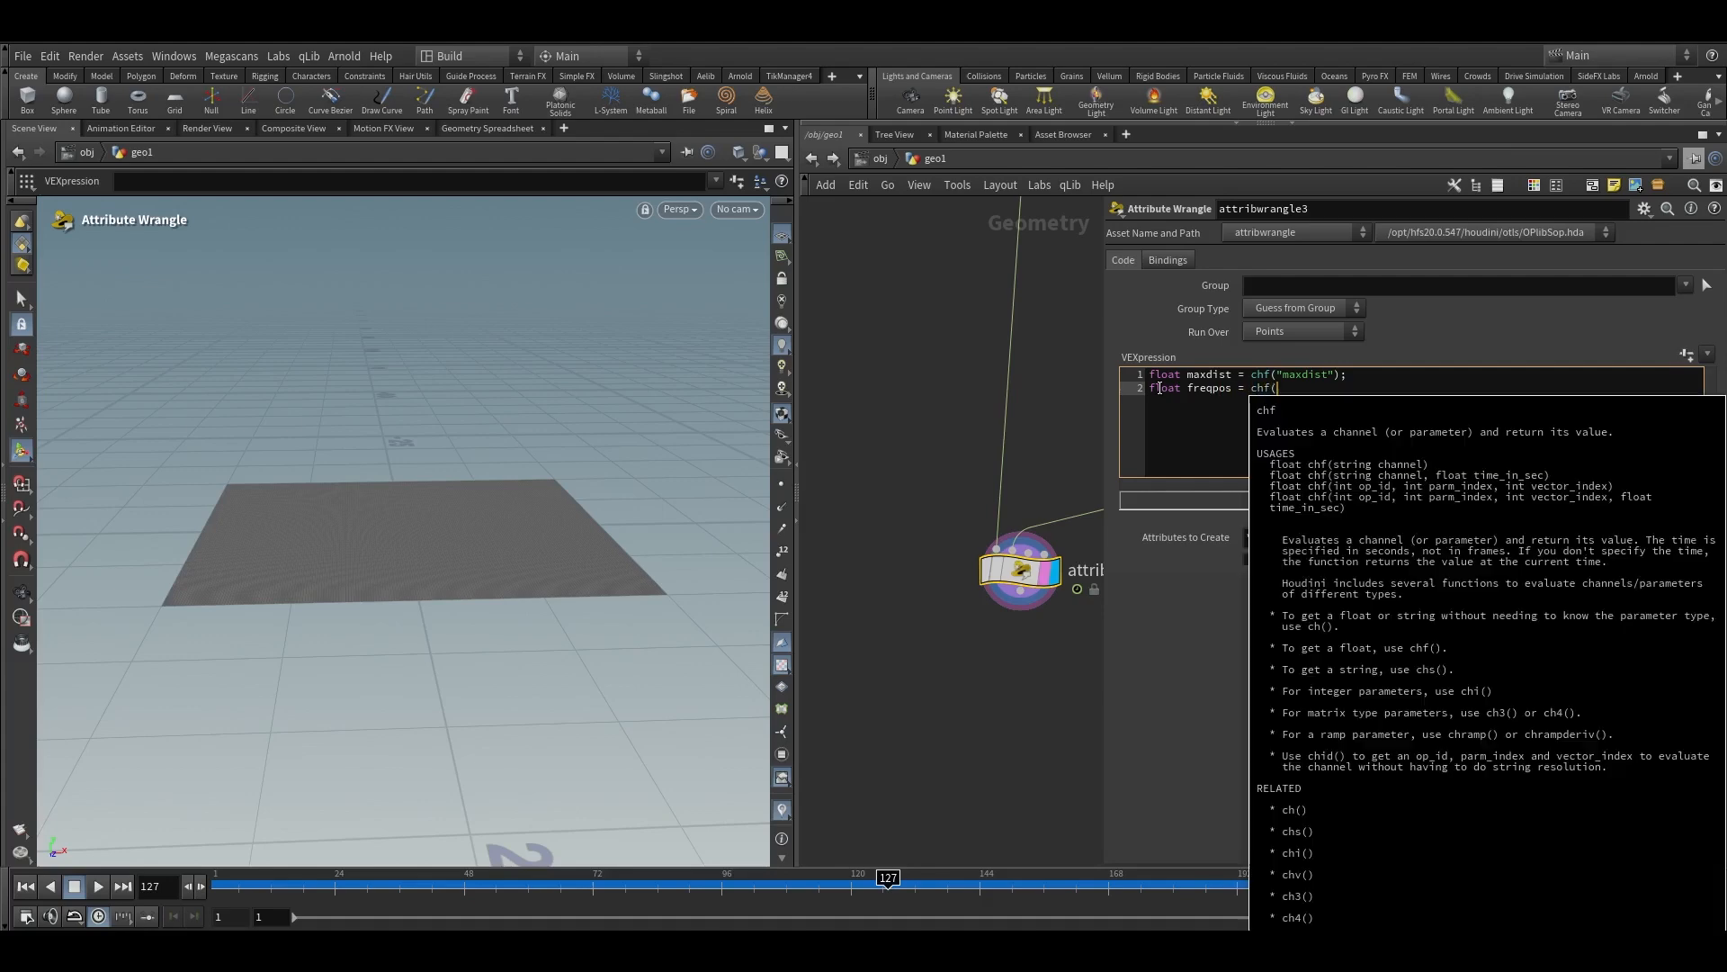
pyautogui.write('"freq")')
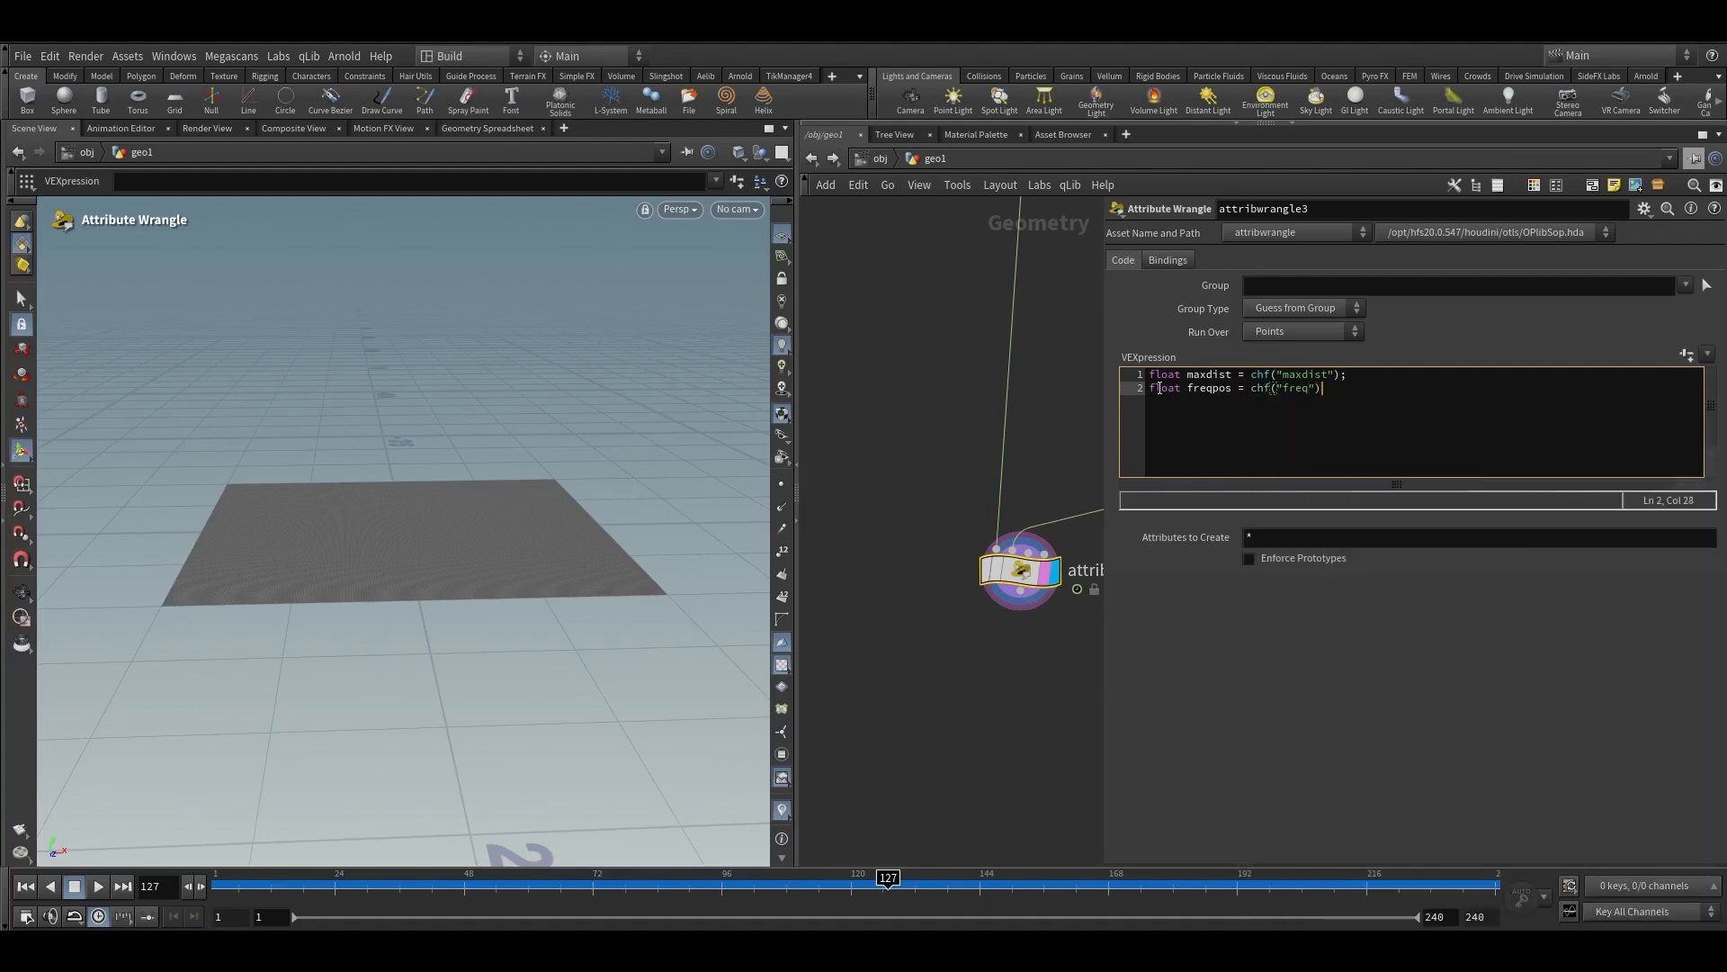
pyautogui.write(';')
# Add the lines float amp = chf("amp"); and float noise_scale = chf("noise_scale"); to the attribwrangle3 code
pyautogui.press('Return')
pyautogui.write('float a')
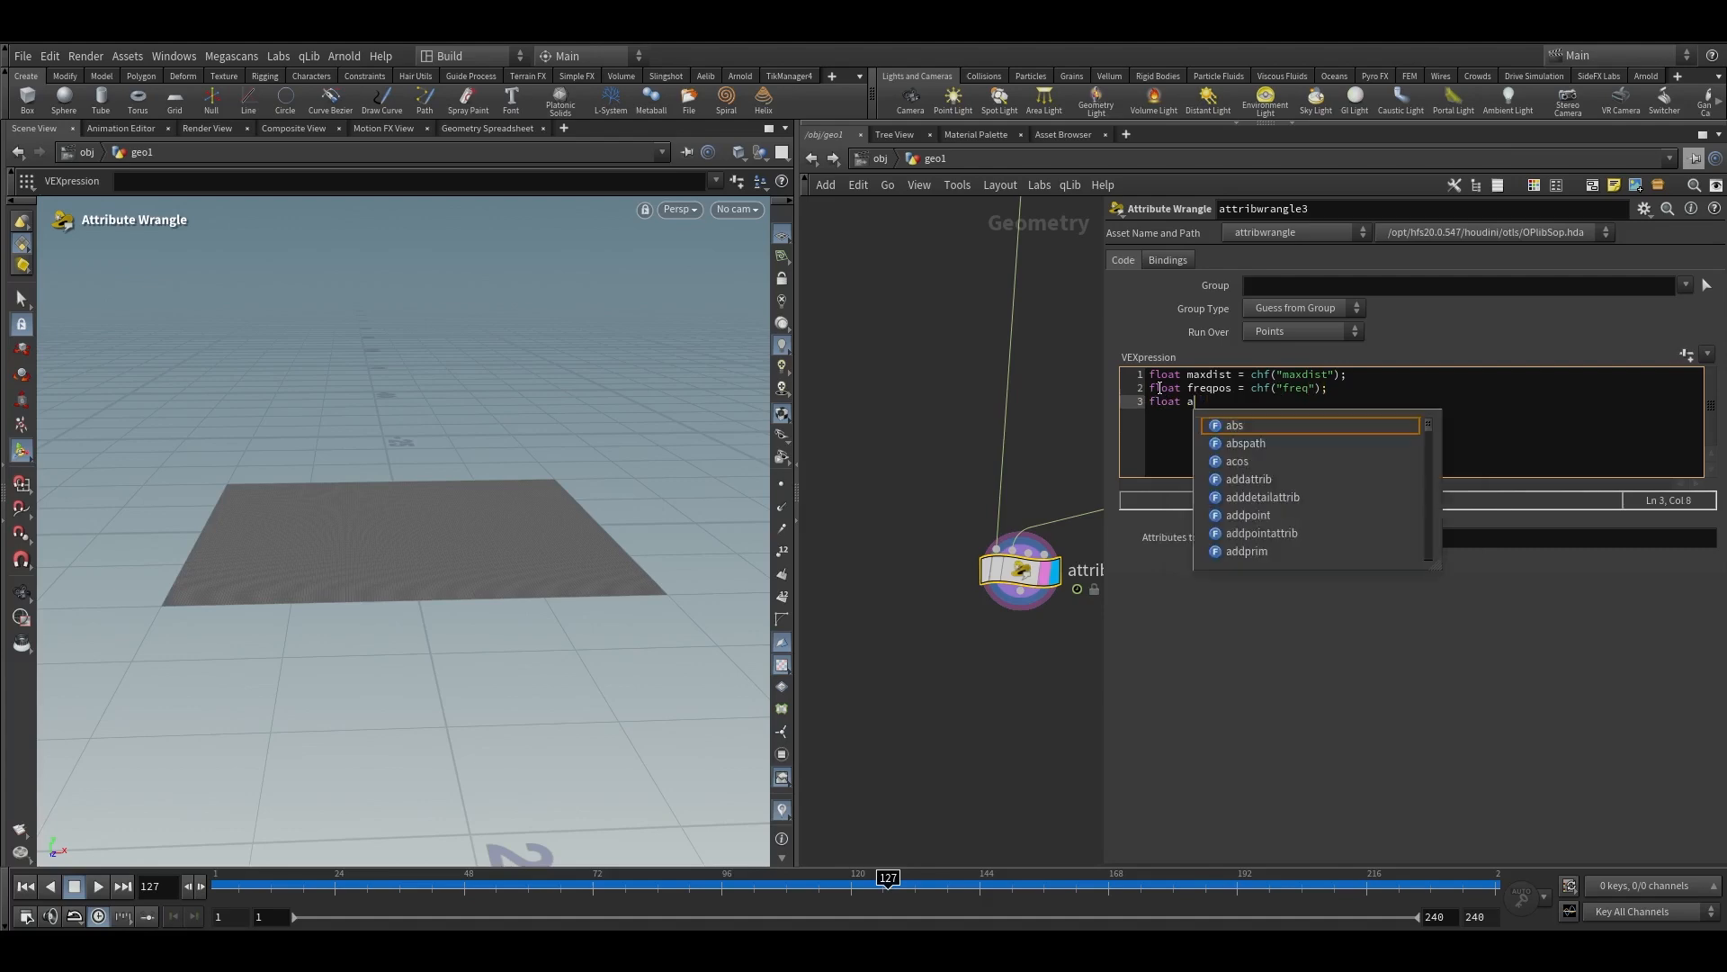
pyautogui.write('mp = chf("amp")\'')
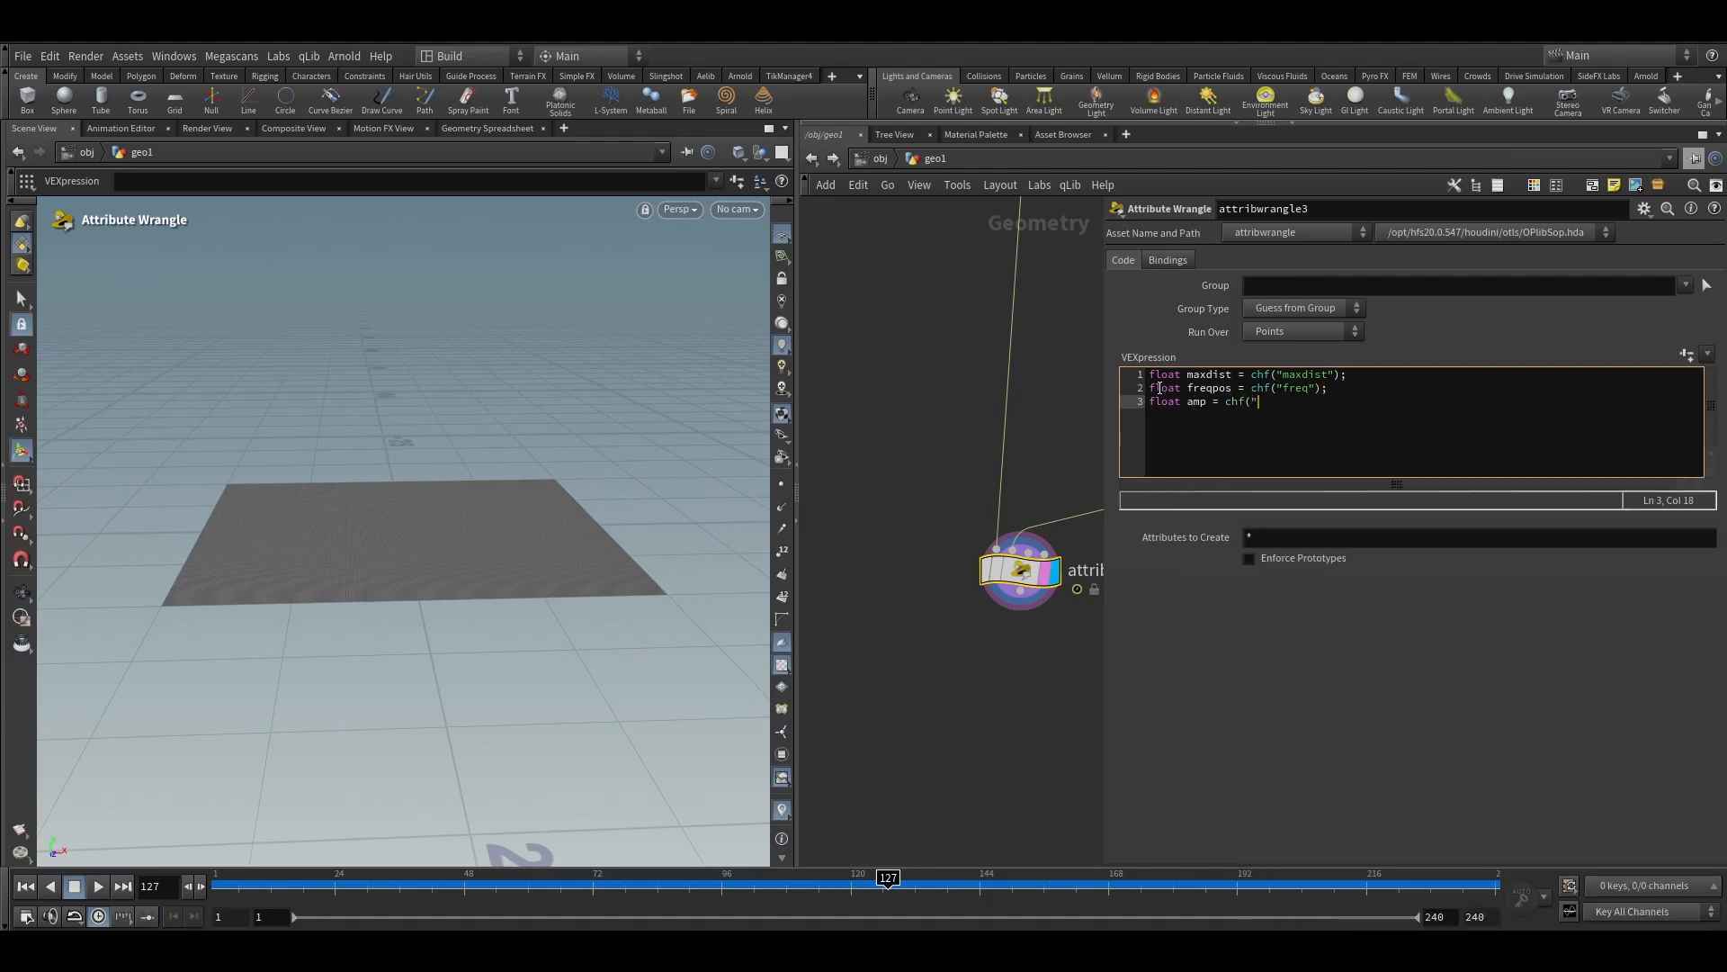
pyautogui.press('BackSpace')
pyautogui.write(';')
pyautogui.press('Return')
pyautogui.write('float noise_scale = chf("noise_scale");')
# Add the lines float noise_speed = chf("noise_speed"); and float noise_strength; to the attribwrangle3 code
pyautogui.press('Return')
pyautogui.write('floa')
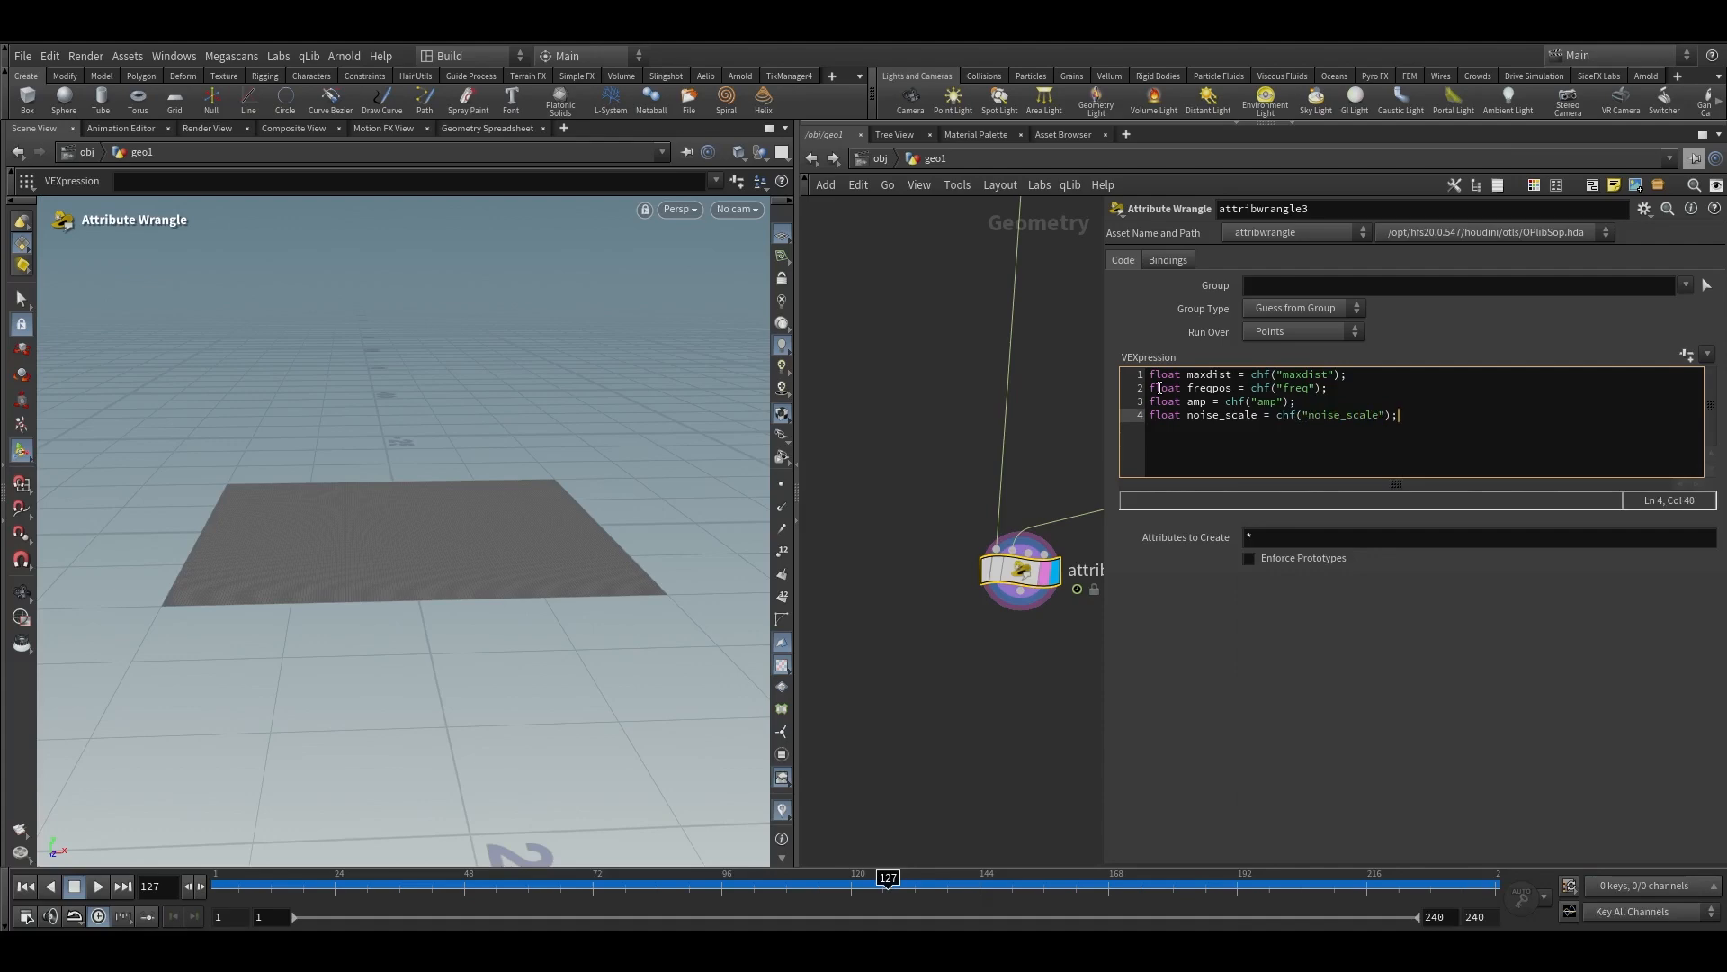
pyautogui.write('t nois')
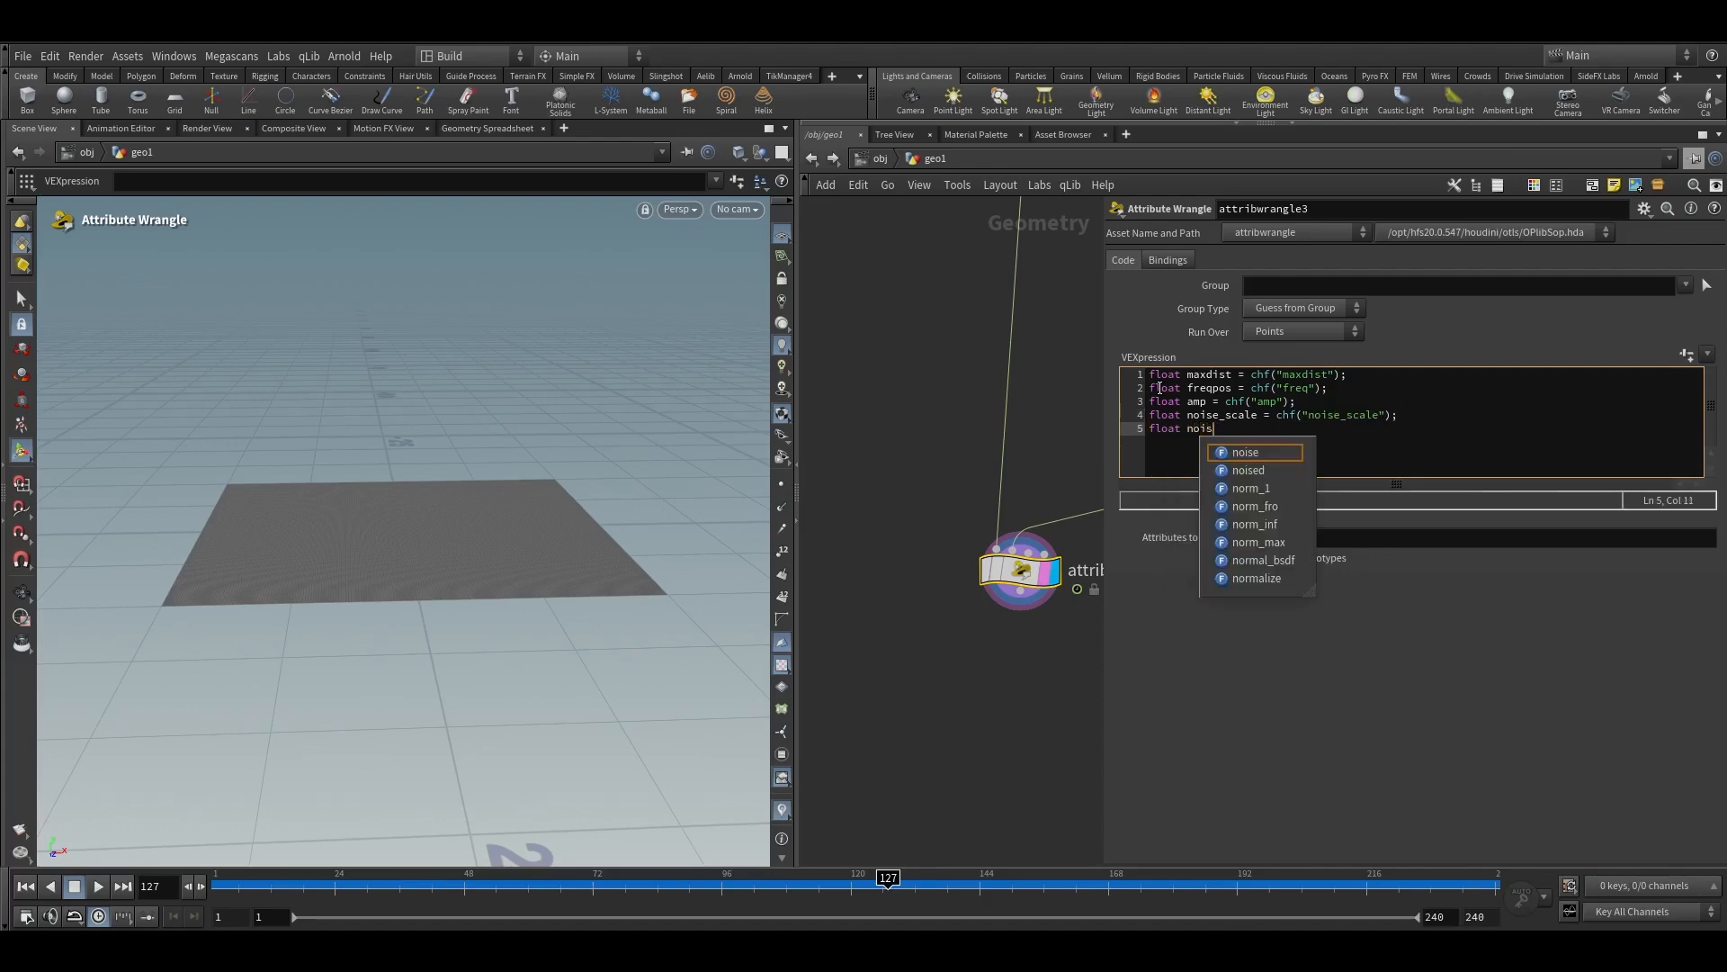
pyautogui.write('e_speed = chf(')
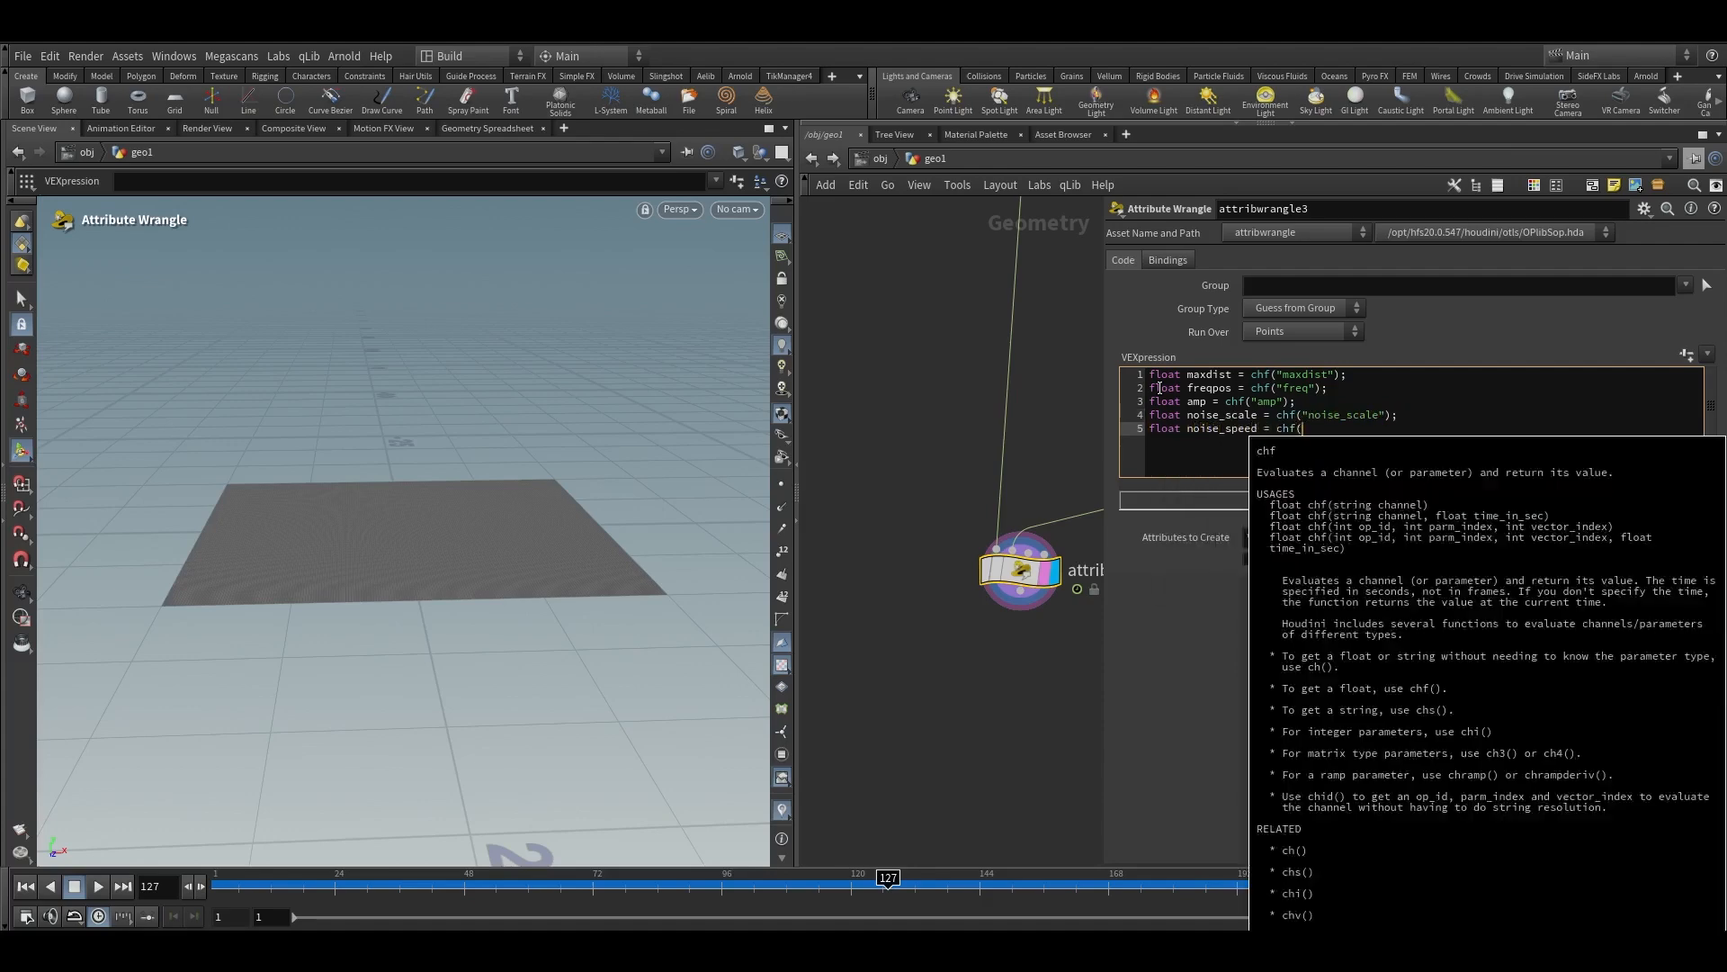
pyautogui.write('"noise_speed')
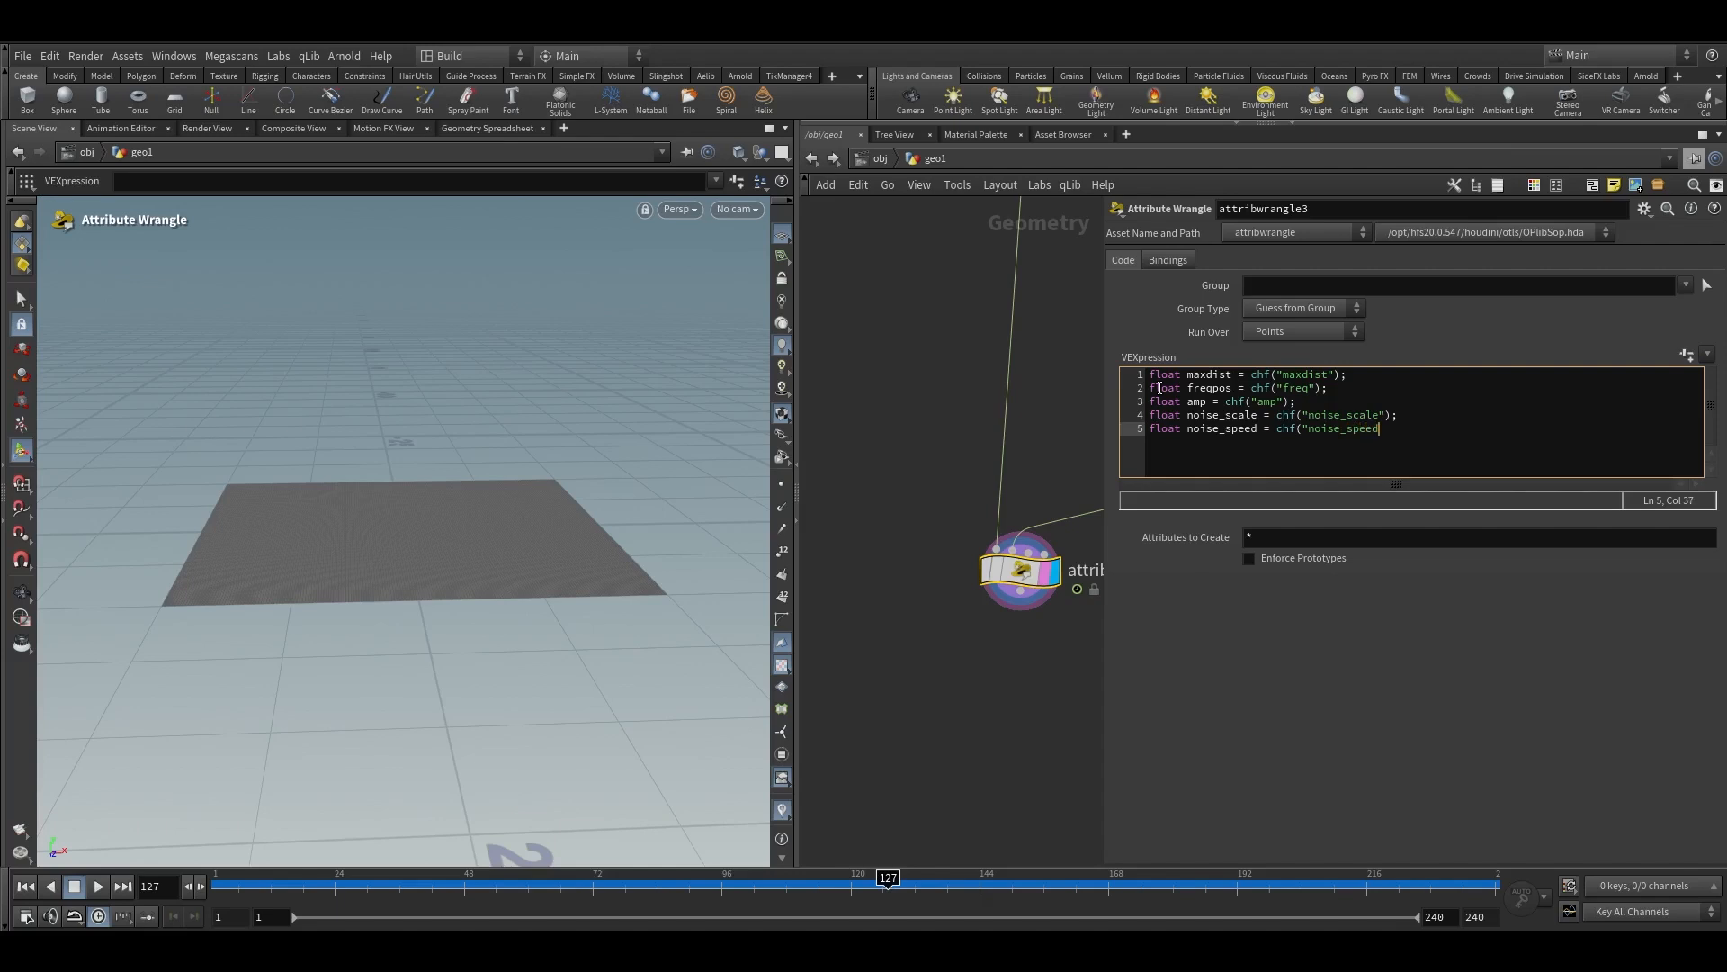
pyautogui.write('");')
pyautogui.press('Return')
pyautogui.write('float noise_strength;')
# Store the second input's point count in the attribwrangle3 code with int n = npoints(1);
pyautogui.press('Return')
pyautogui.write('in')
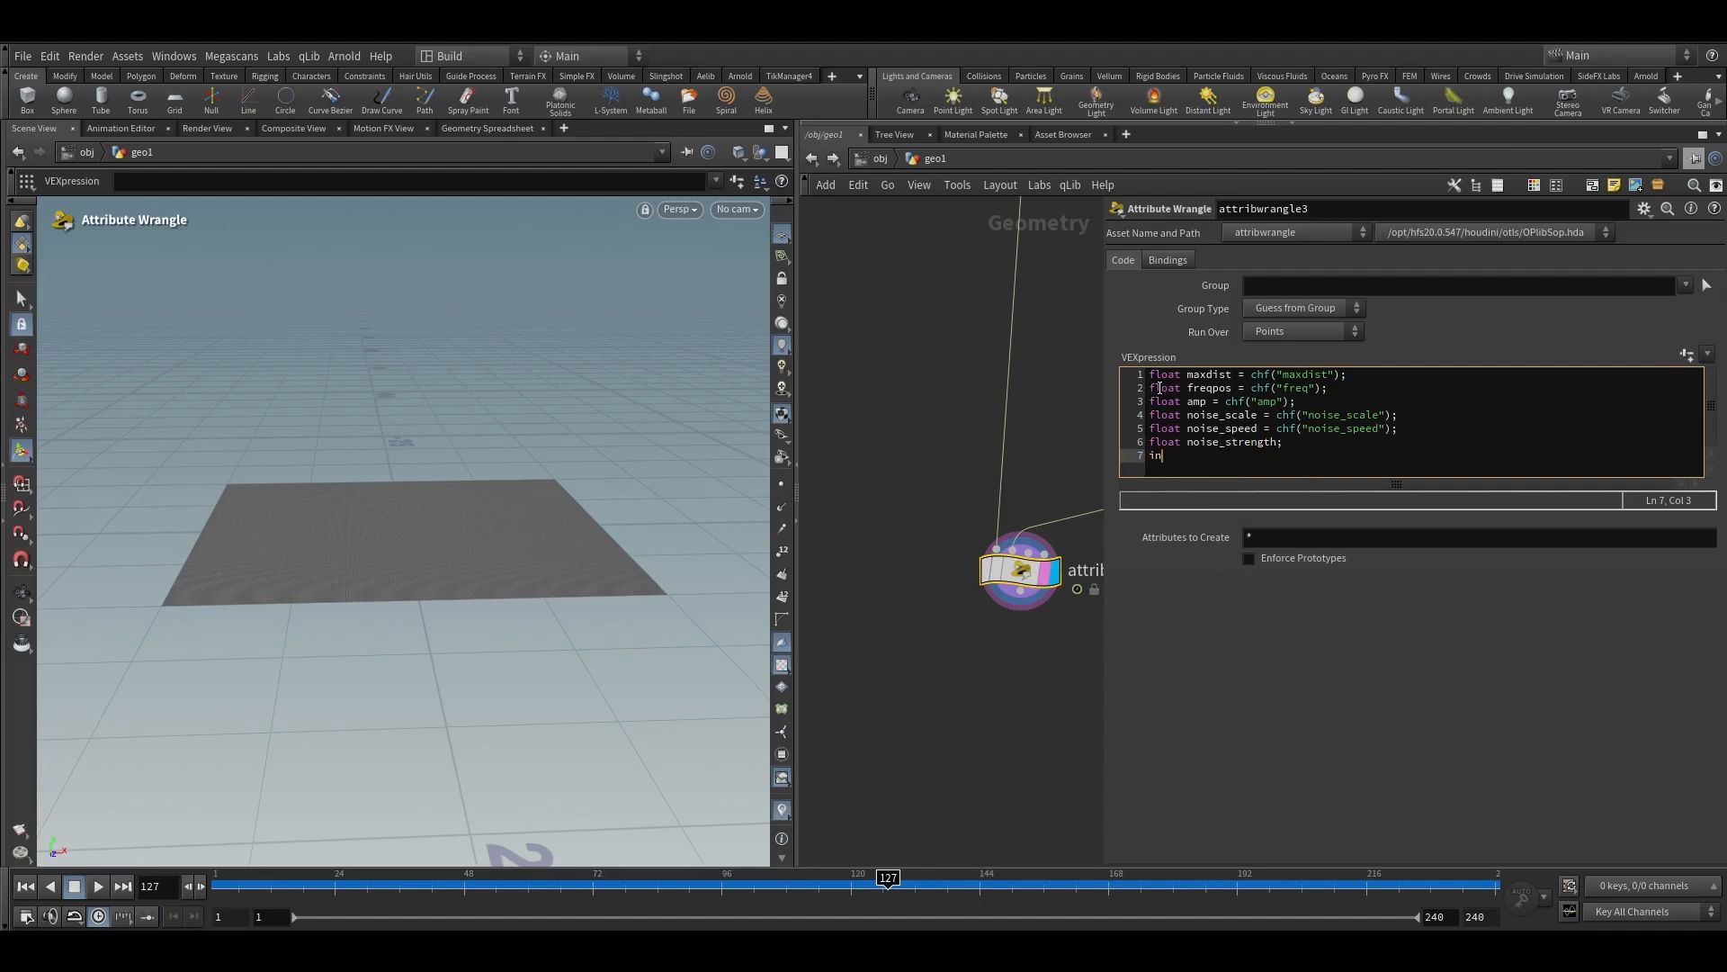
pyautogui.write('t n = npoins')
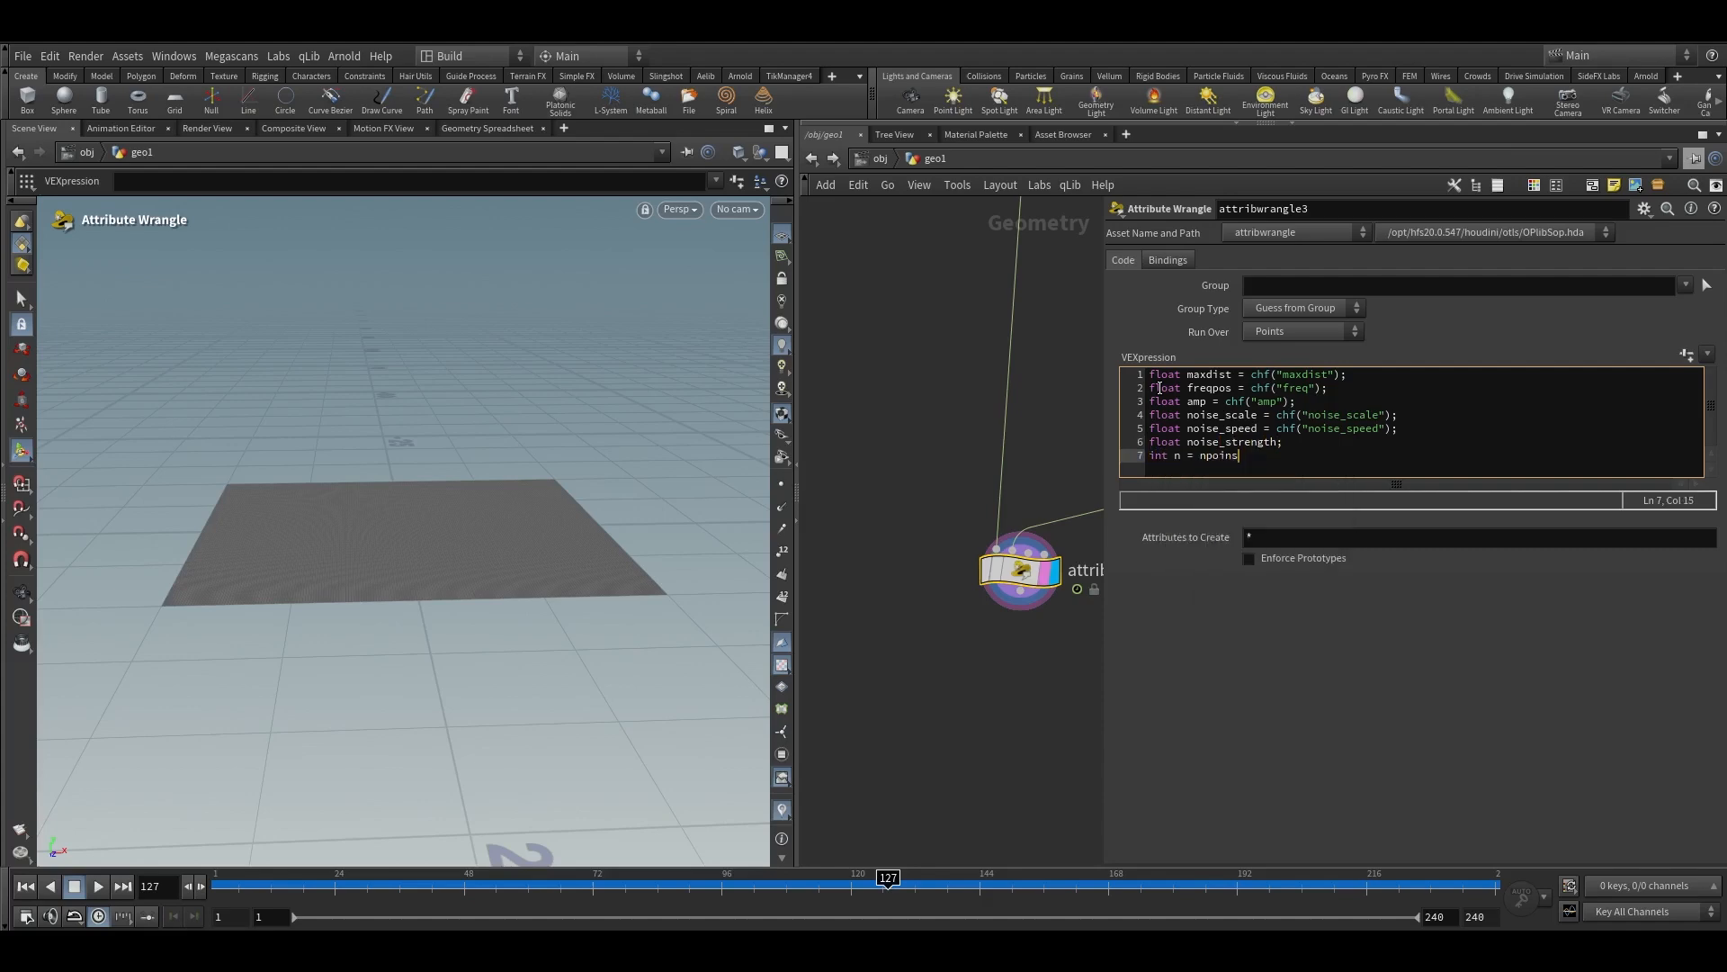
pyautogui.press('Tab')
pyautogui.write('(1);')
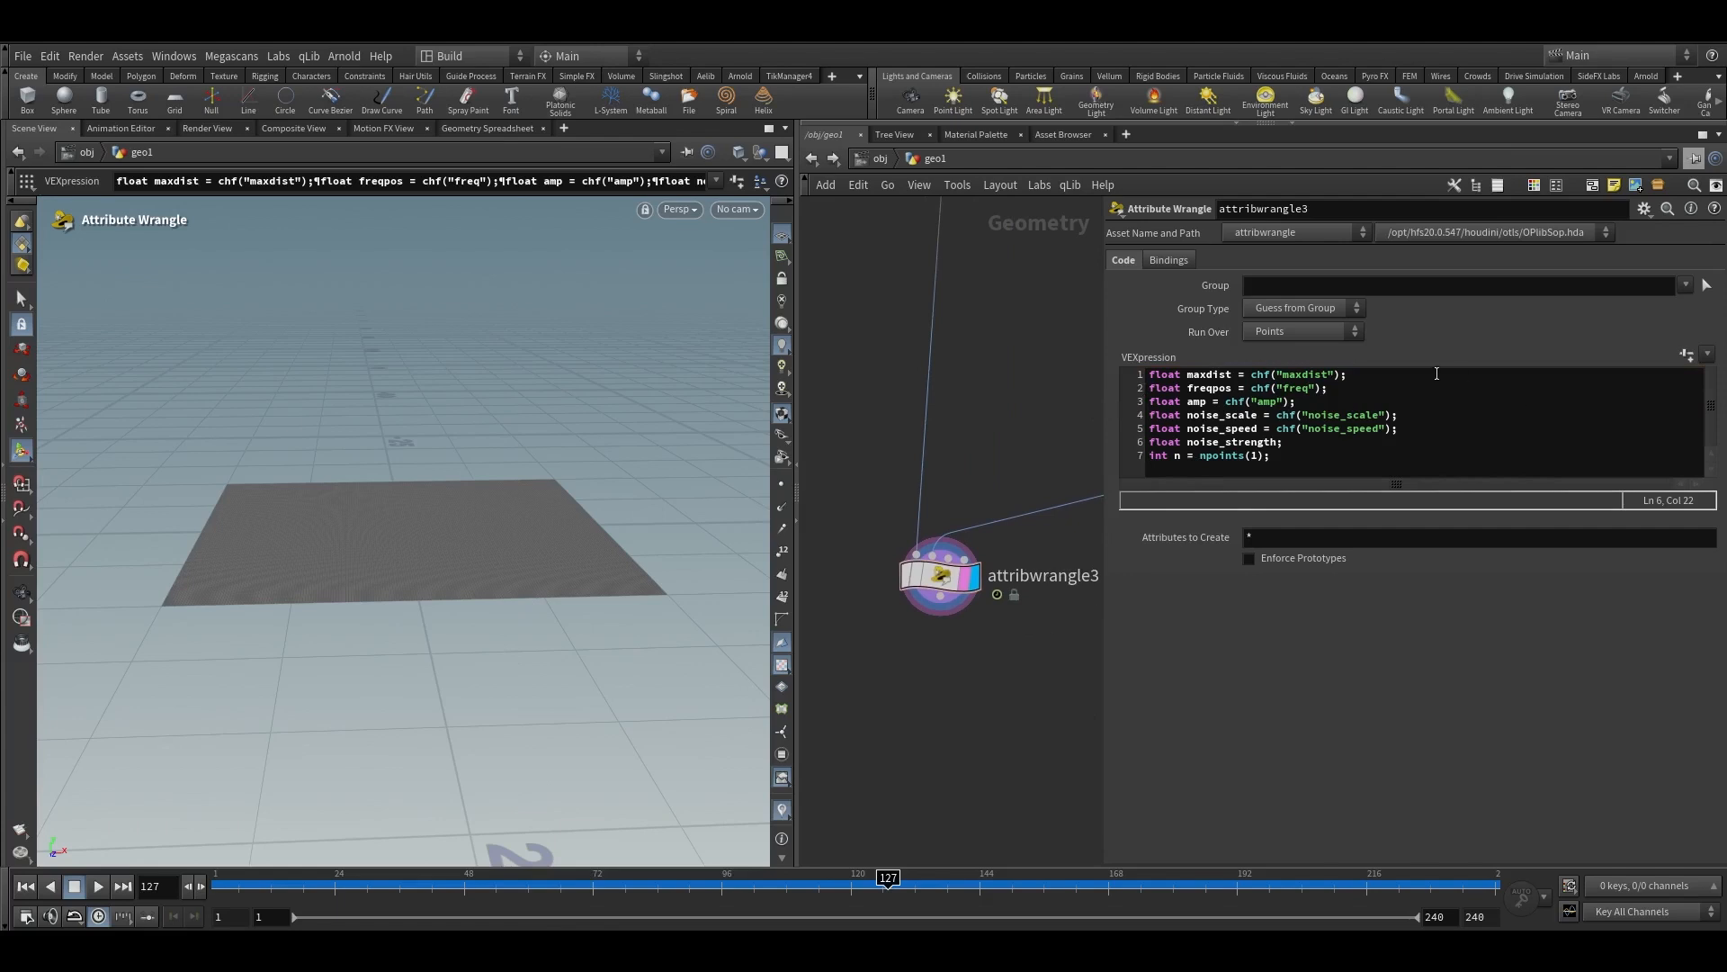
pyautogui.click(1335, 452)
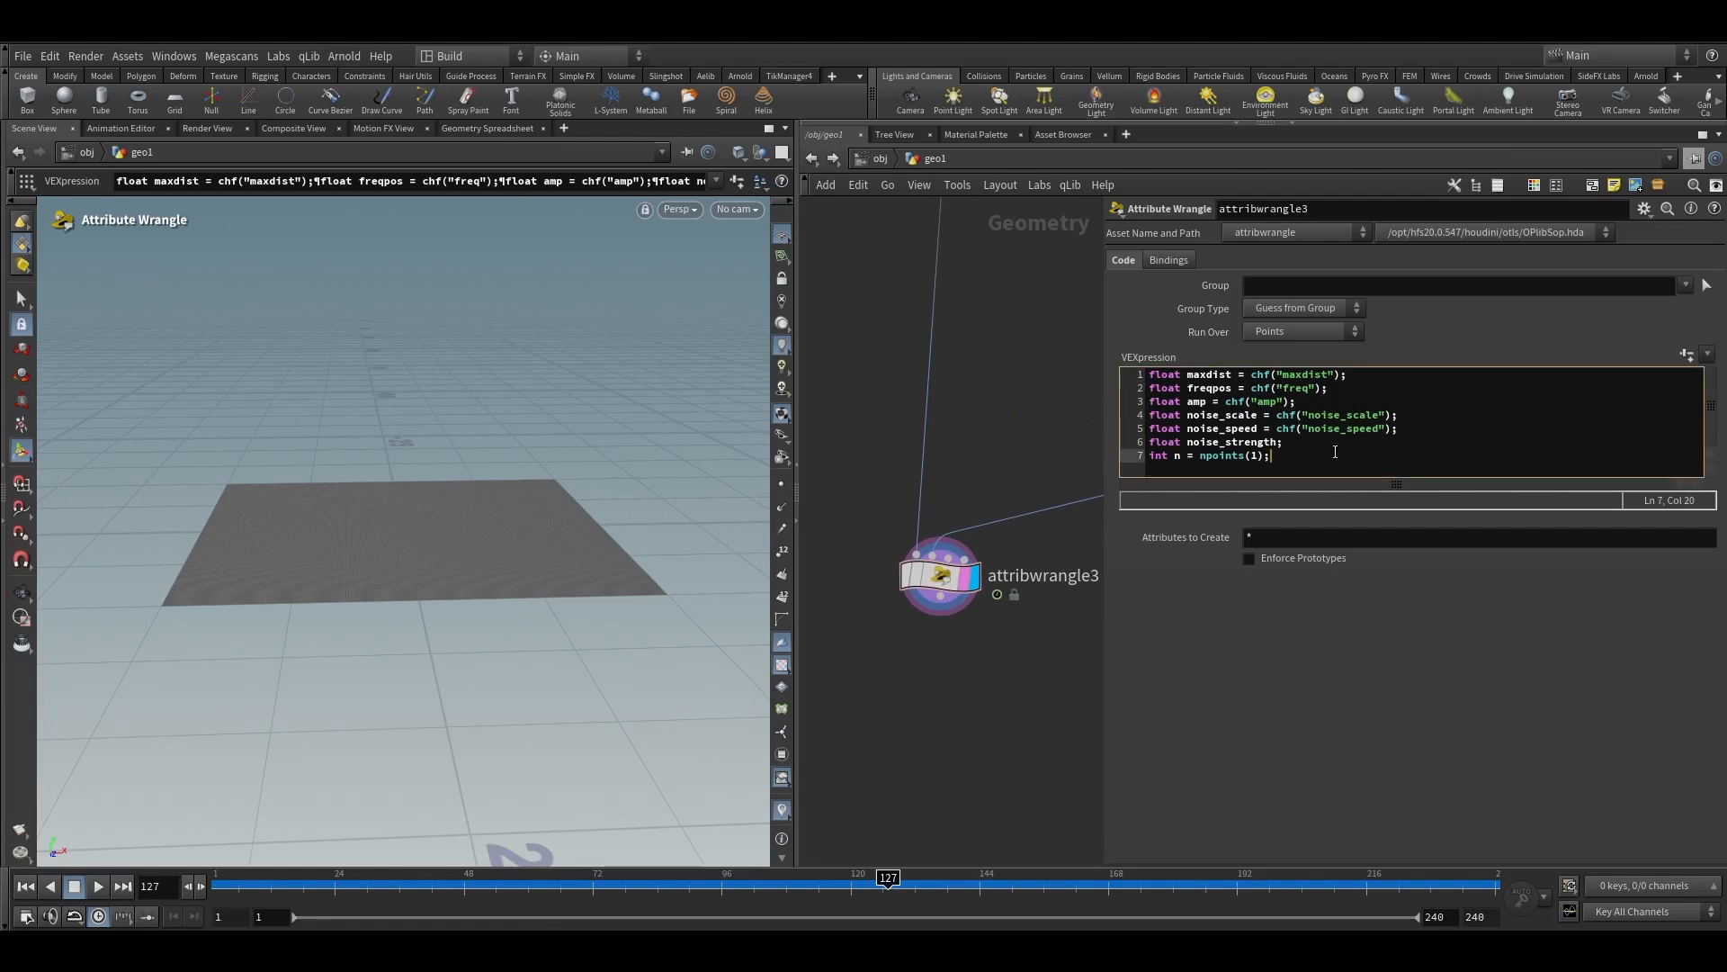
# Declare a zero position vector in the attribwrangle3 code with vector pos = {0,0,0};
pyautogui.press('Return')
pyautogui.press('Return')
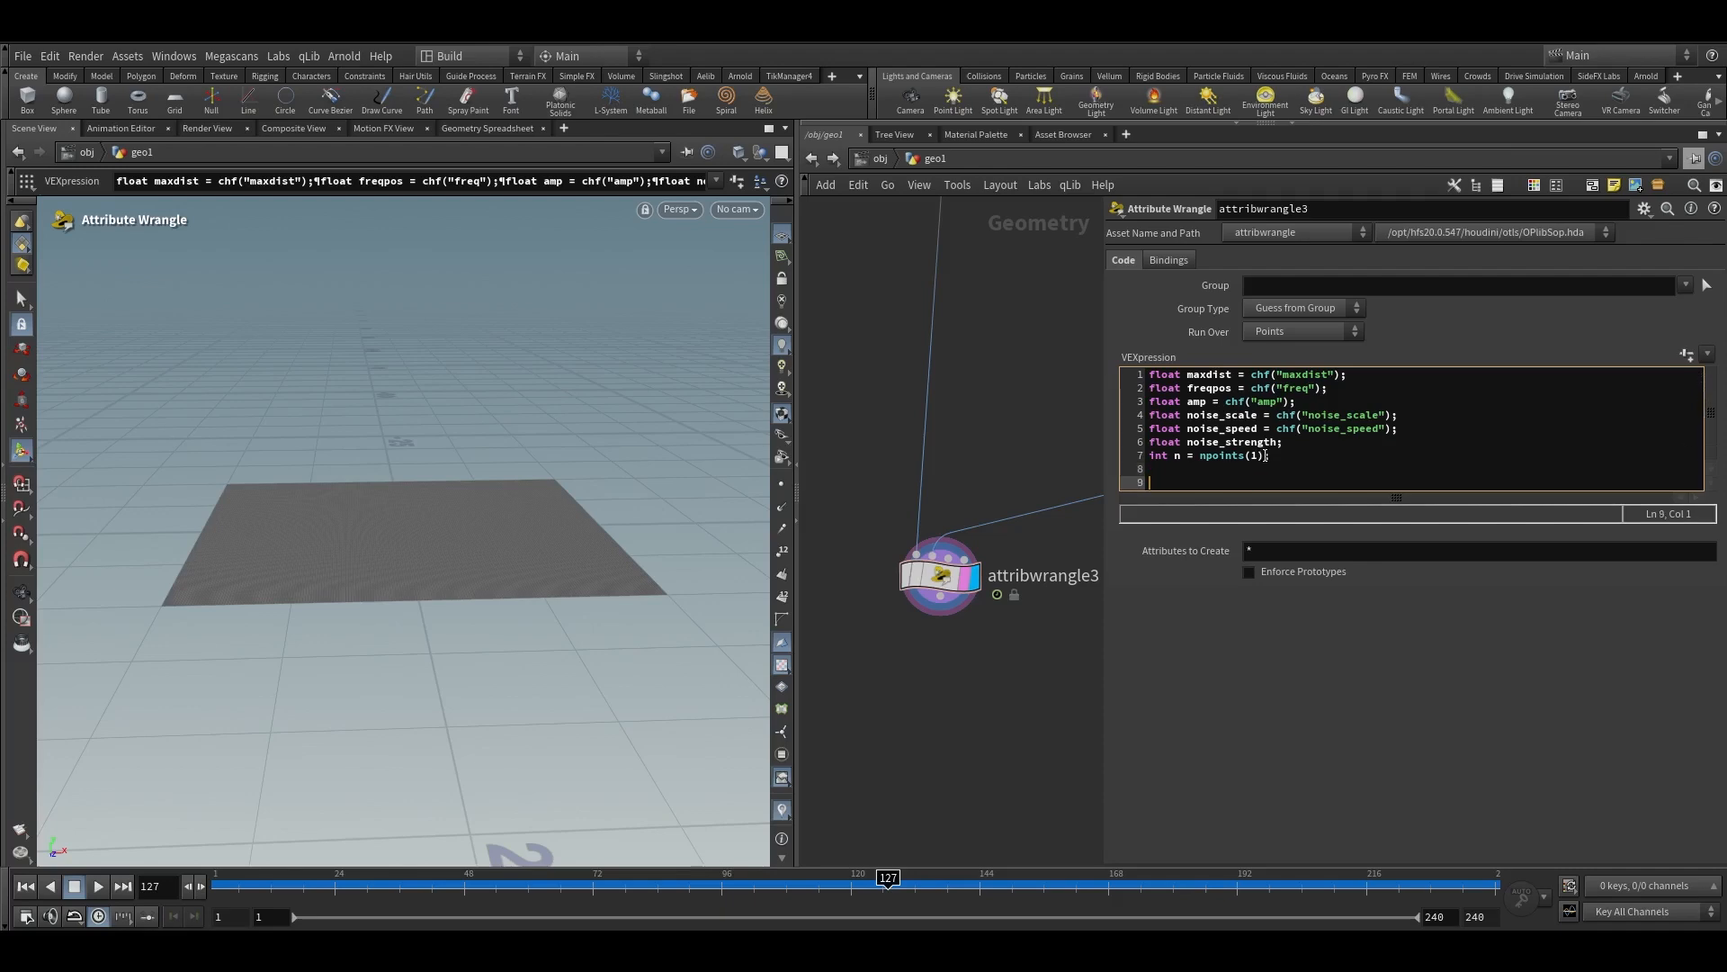
pyautogui.write('vector pos')
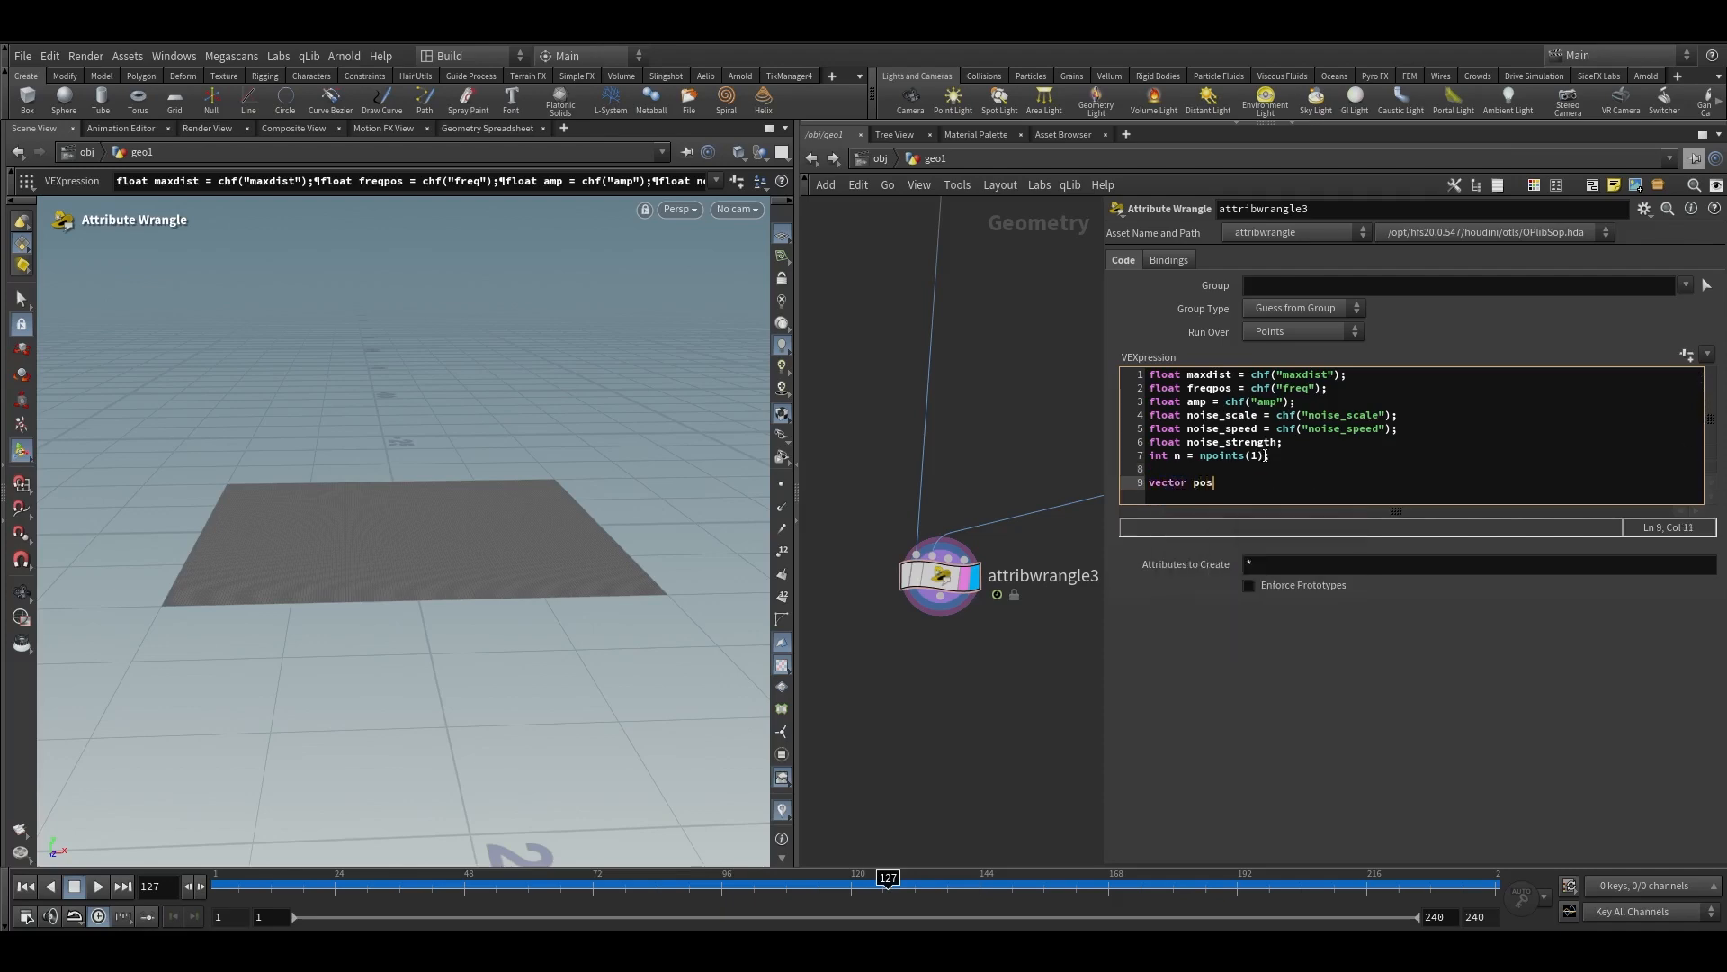
pyautogui.write(' = {00')
pyautogui.press('BackSpace')
pyautogui.write(',0,0};')
pyautogui.press('Return')
# Begin a float declaration below the vector with float dis = 0, nage = 0
pyautogui.write('float dis =')
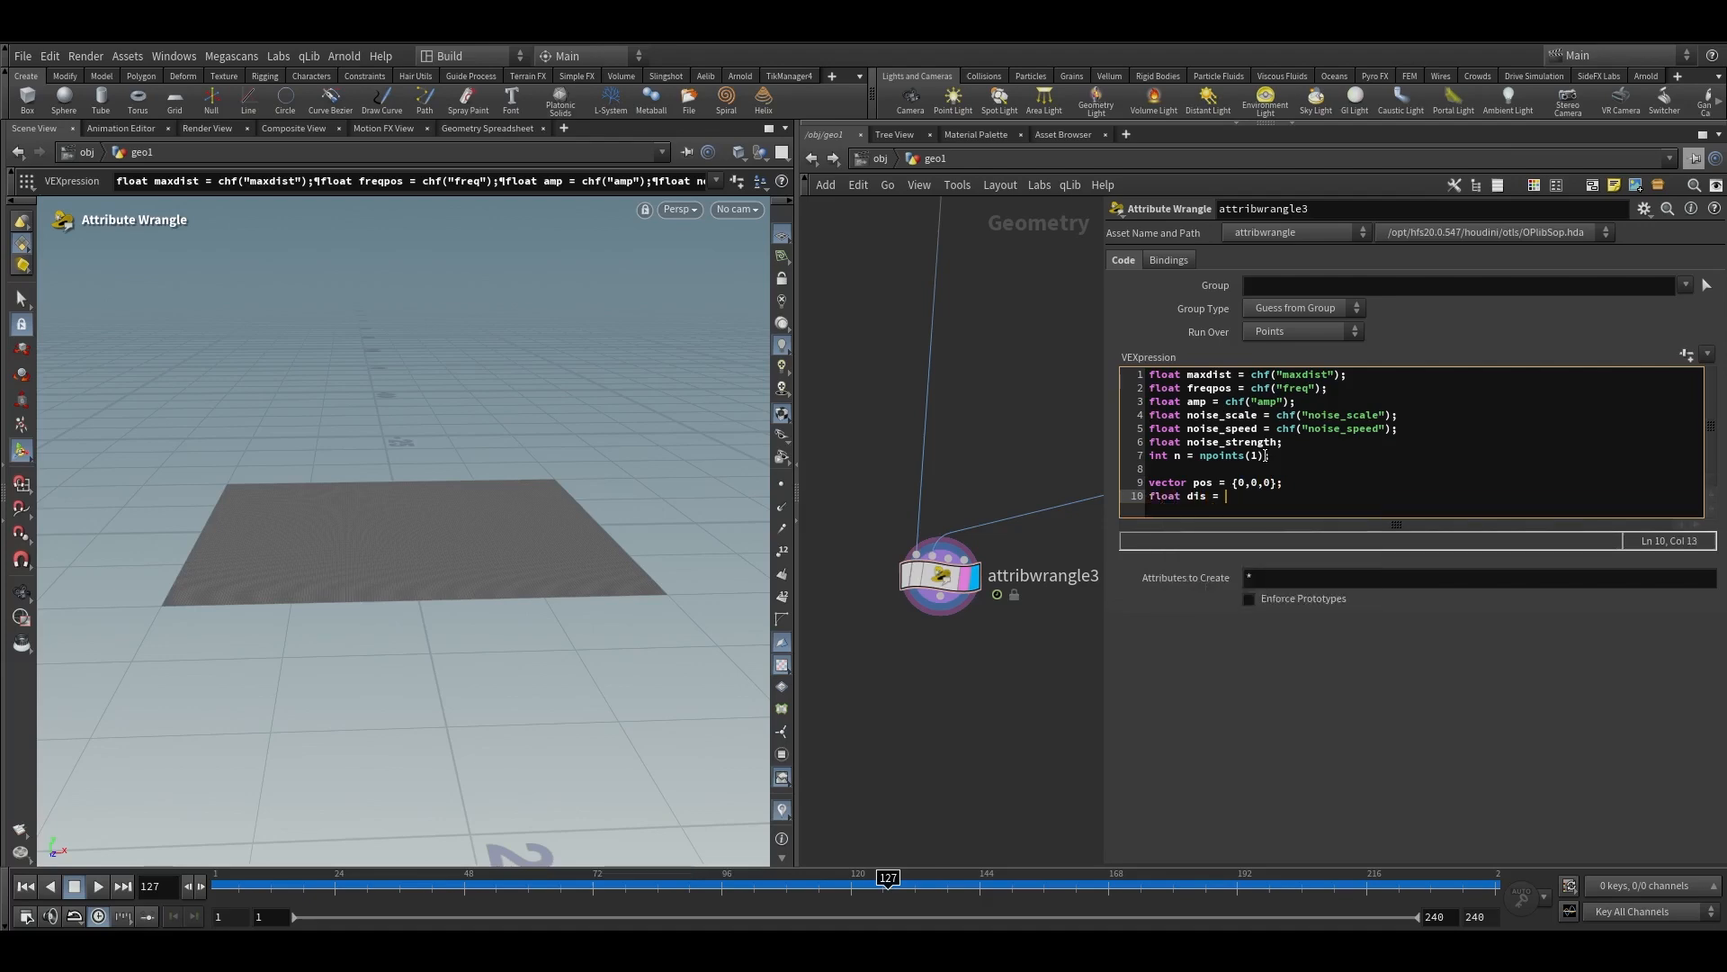
pyautogui.write(' = 0')
pyautogui.write(', ')
pyautogui.write('n')
pyautogui.write('age')
pyautogui.write(' = 0')
pyautogui.write(',')
pyautogui.press('BackSpace')
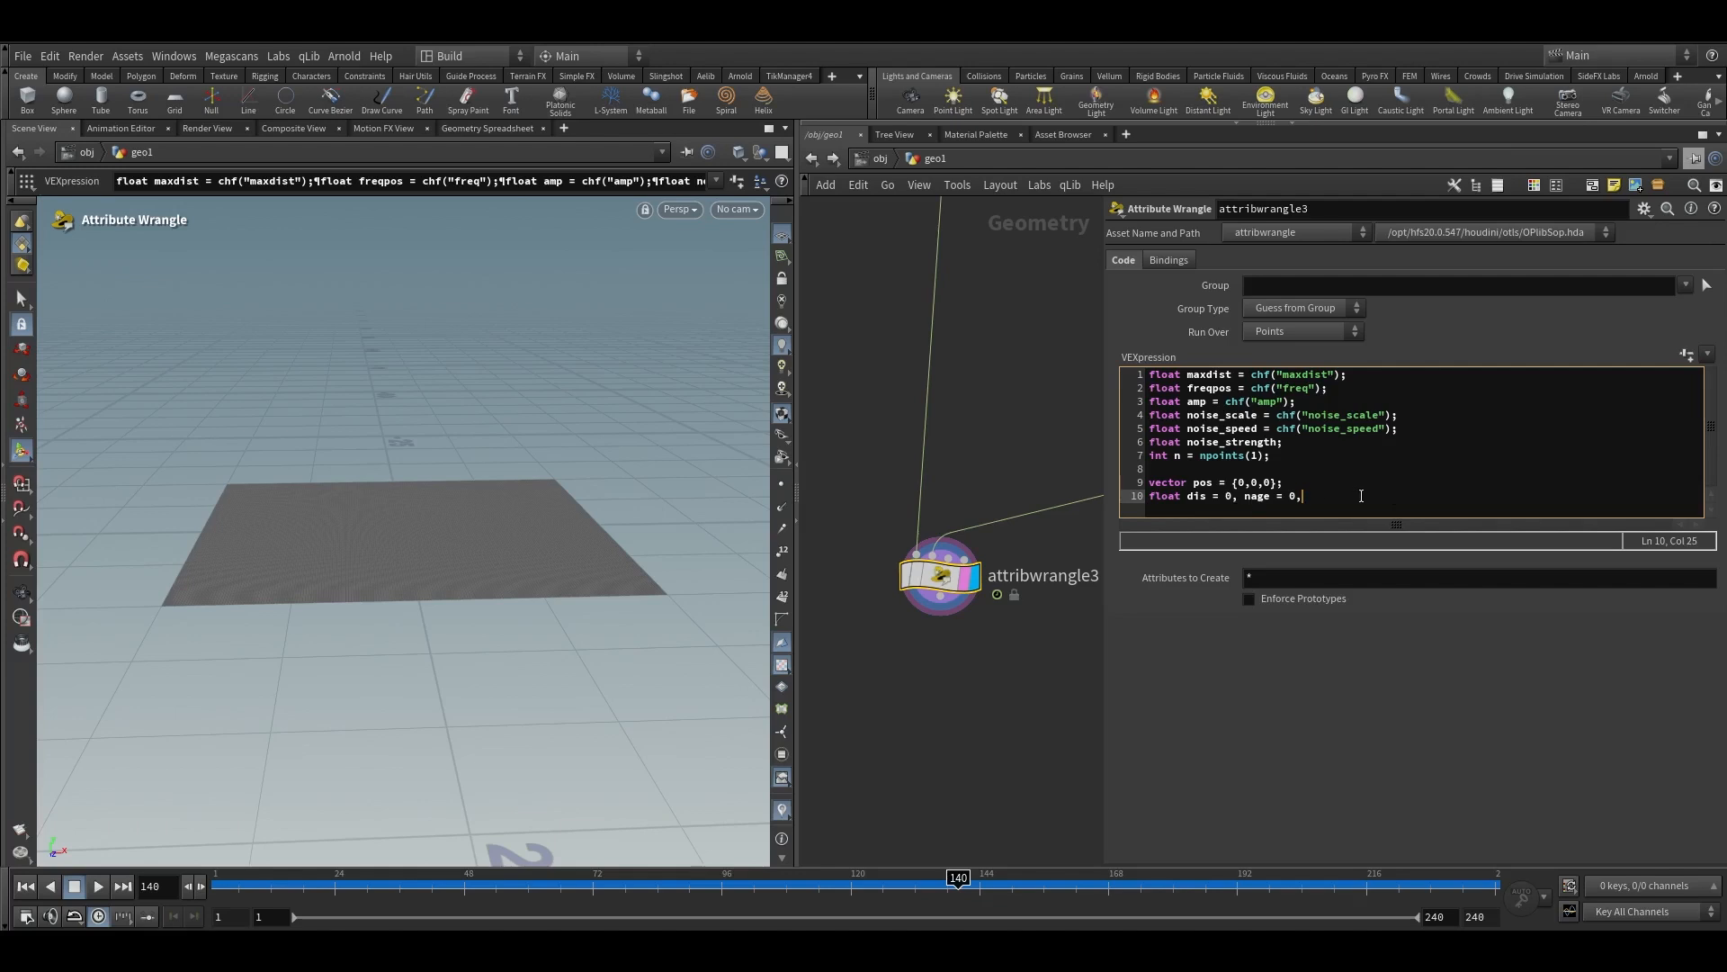
# Complete the float declaration on line 10 by adding foo = 0,freq = 0;
pyautogui.write('foo = -')
pyautogui.press('BackSpace')
pyautogui.write('0')
pyautogui.write(',freq')
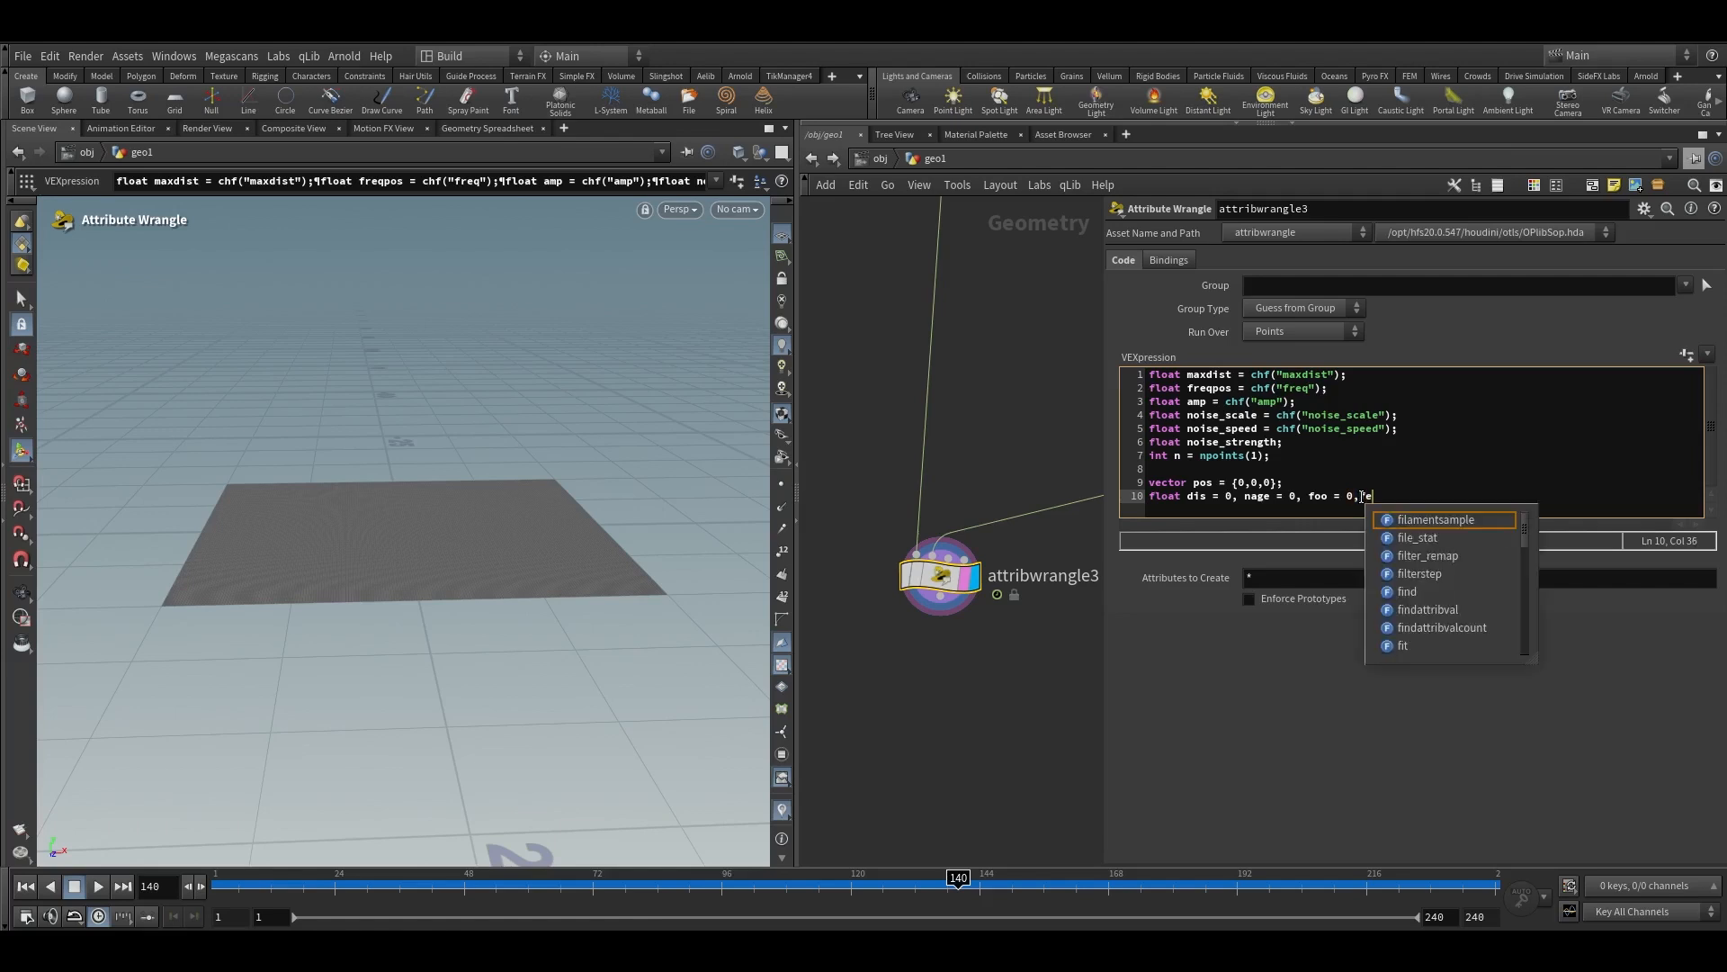
pyautogui.write(' = ')
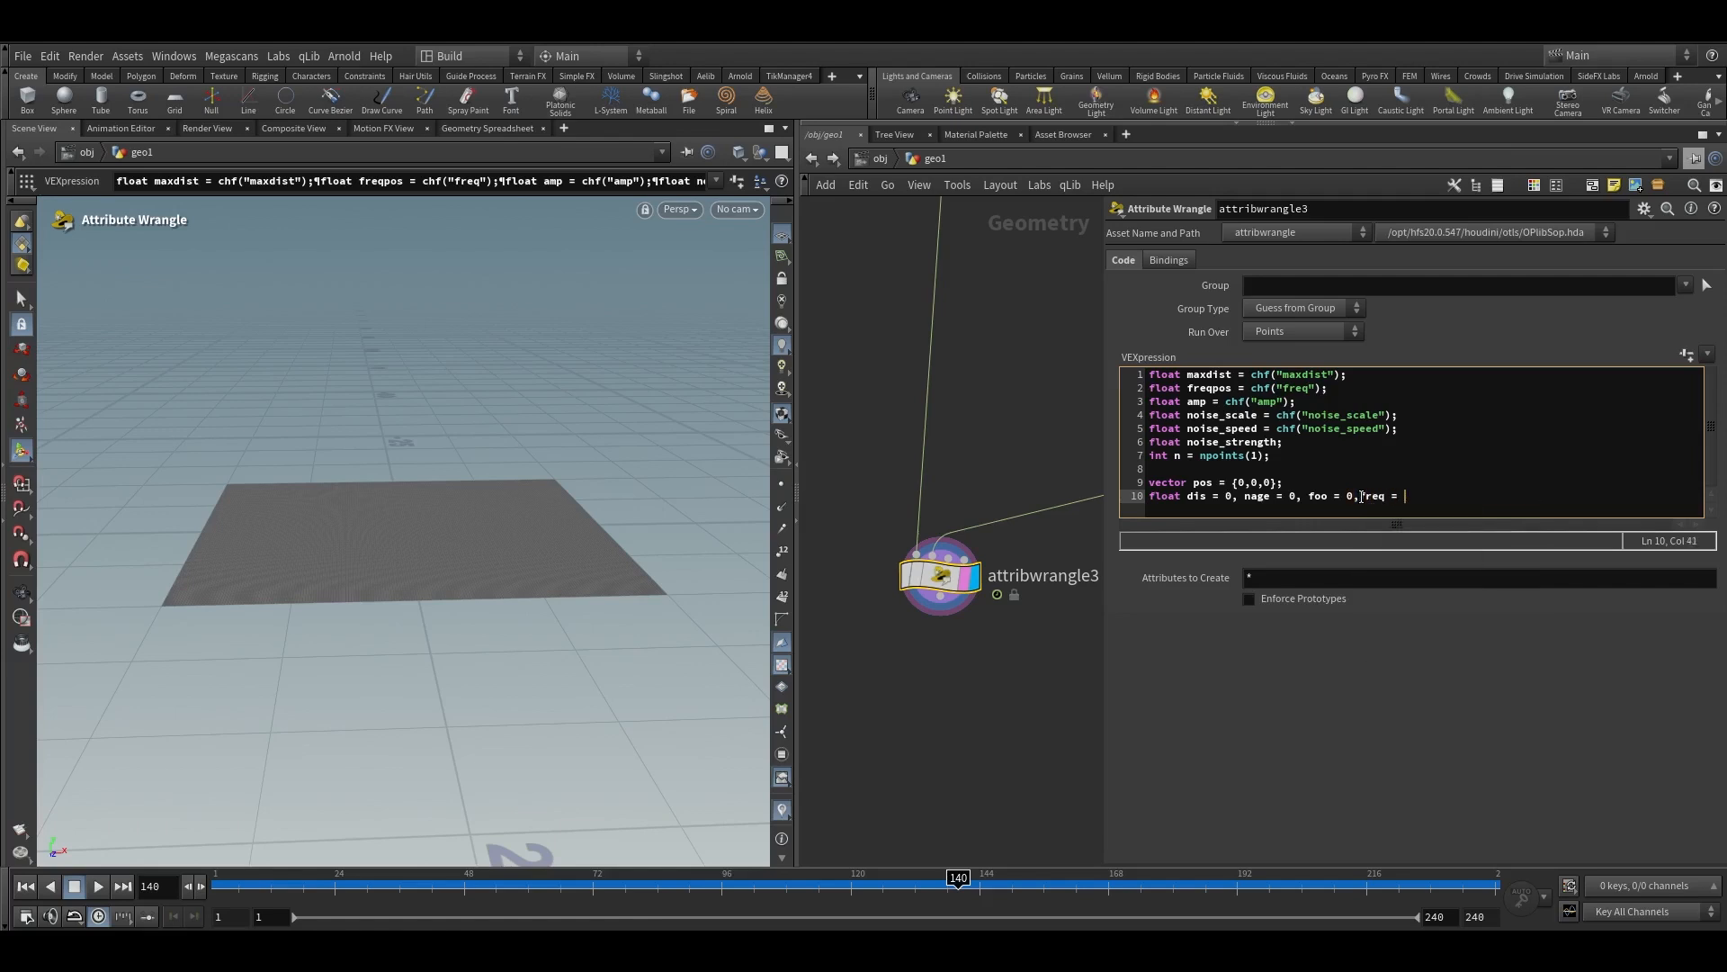
pyautogui.write('0;')
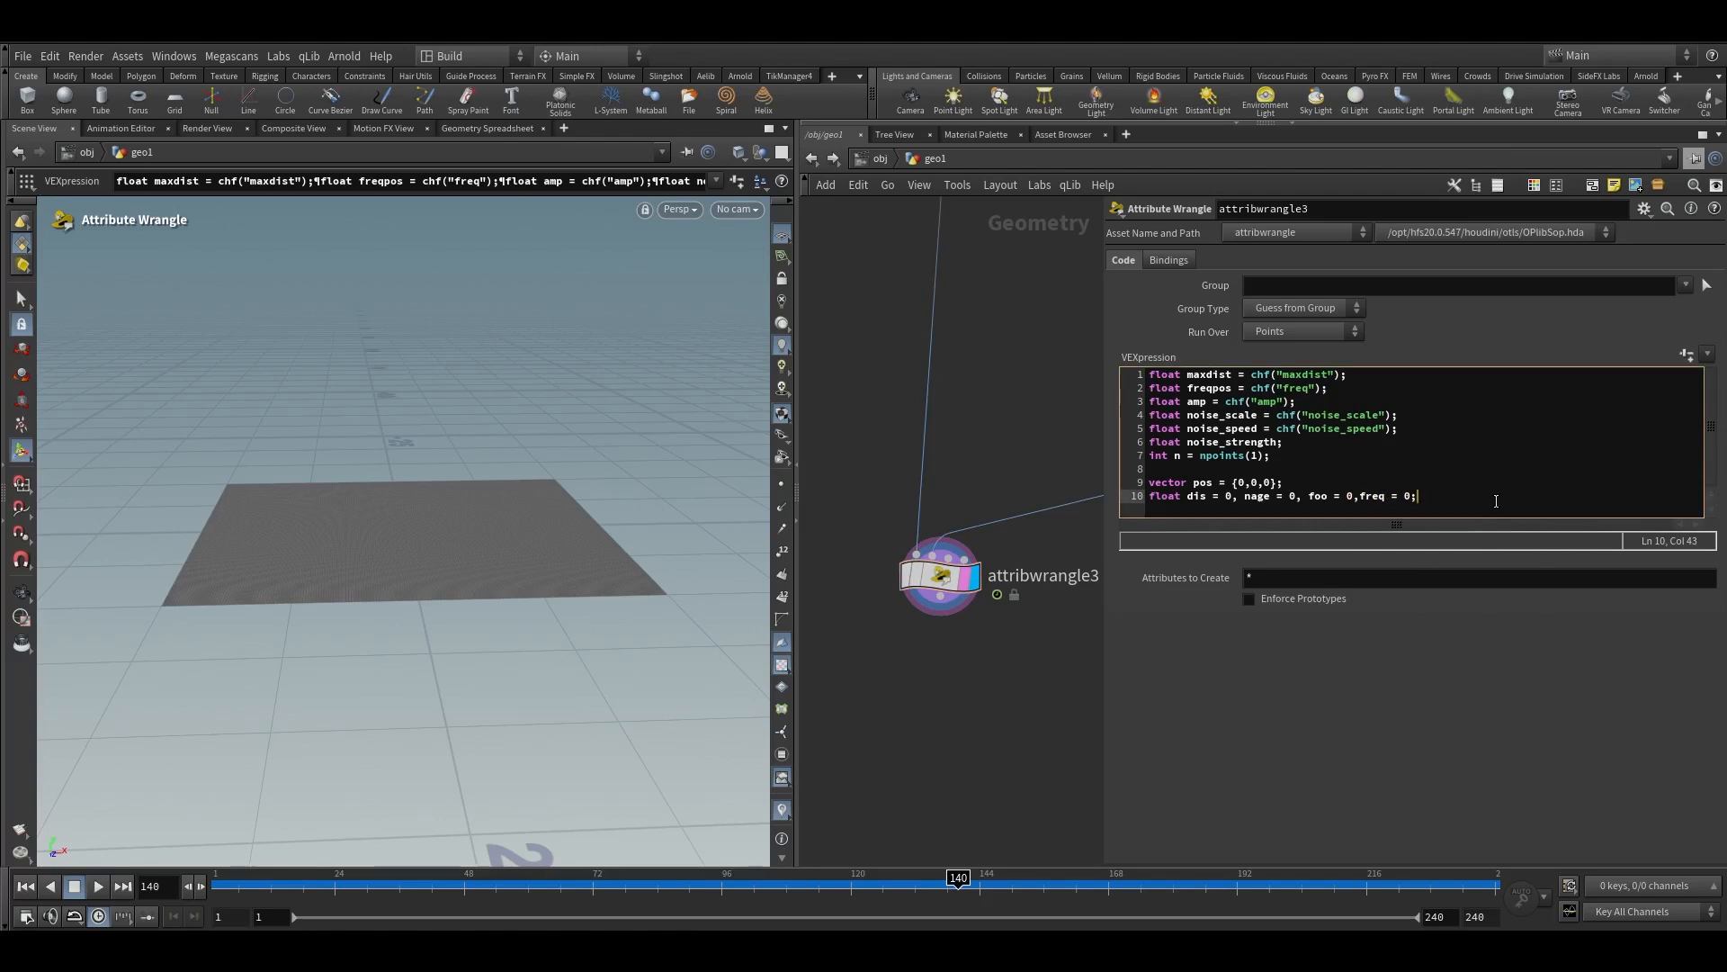
pyautogui.press('Return')
# Examine the hit points output by attribwrangle2 while scrubbing the timeline to frame 93, and return to attribwrangle3
pyautogui.scroll(-5, 975, 623)
pyautogui.scroll(4, 952, 535)
pyautogui.click(1034, 545)
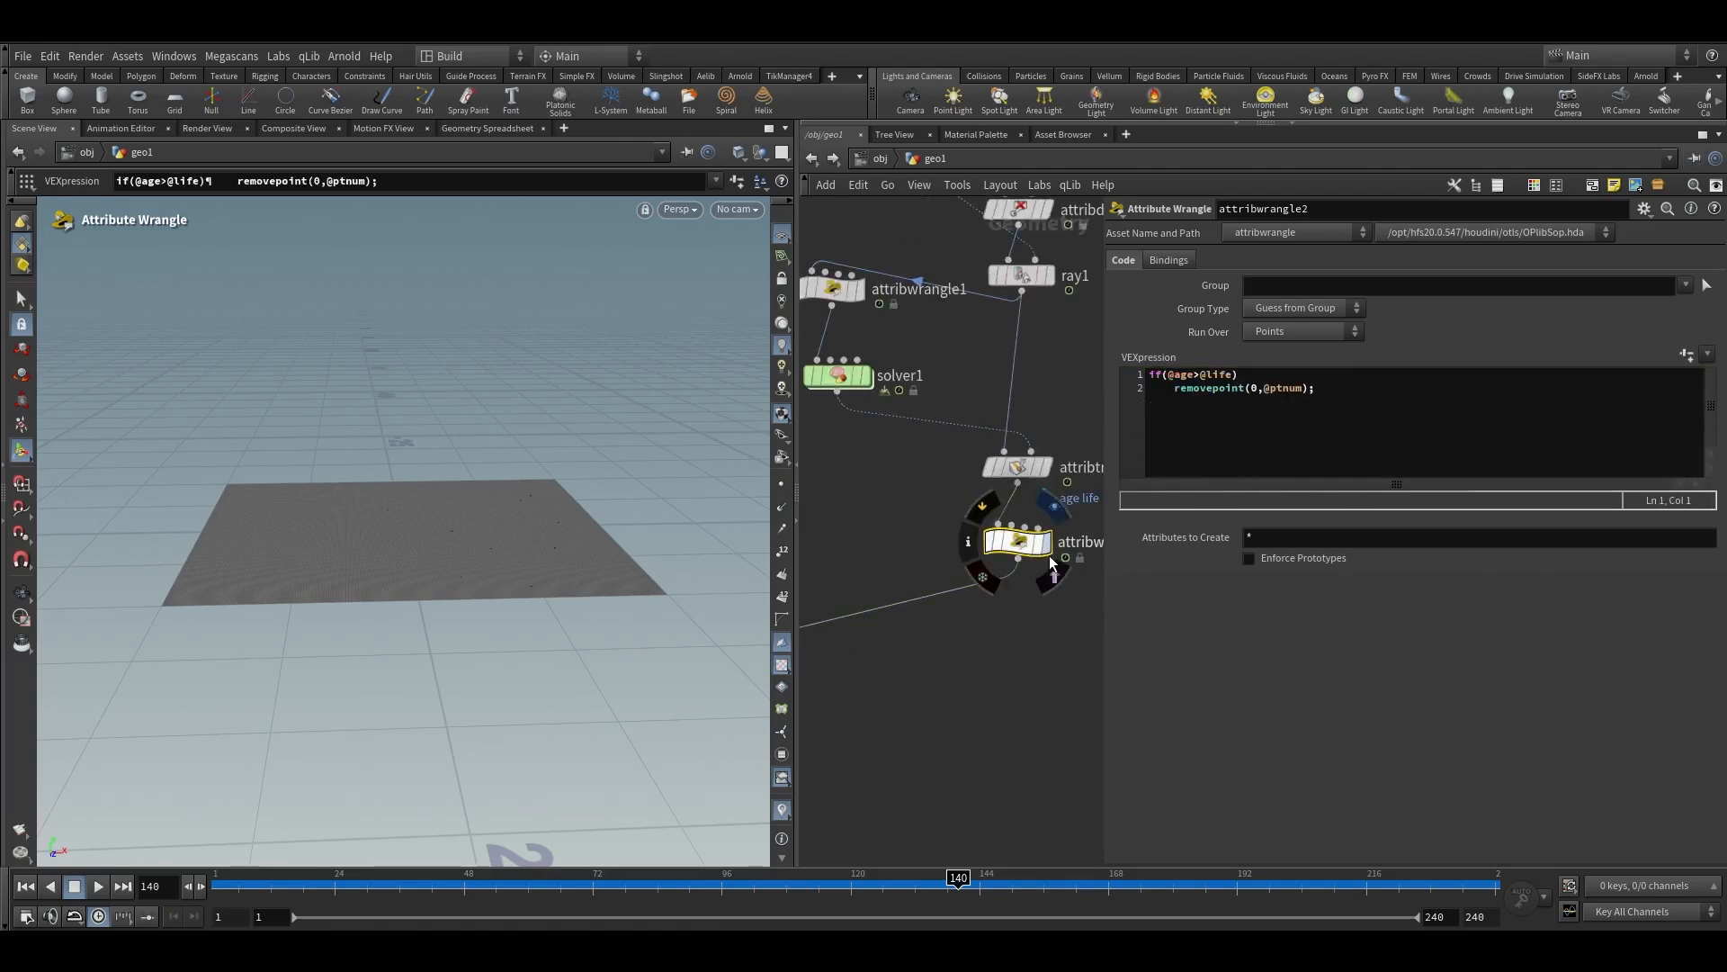
pyautogui.click(1052, 573)
pyautogui.moveTo(320, 886); pyautogui.dragTo(705, 886)
pyautogui.scroll(-3, 1016, 574)
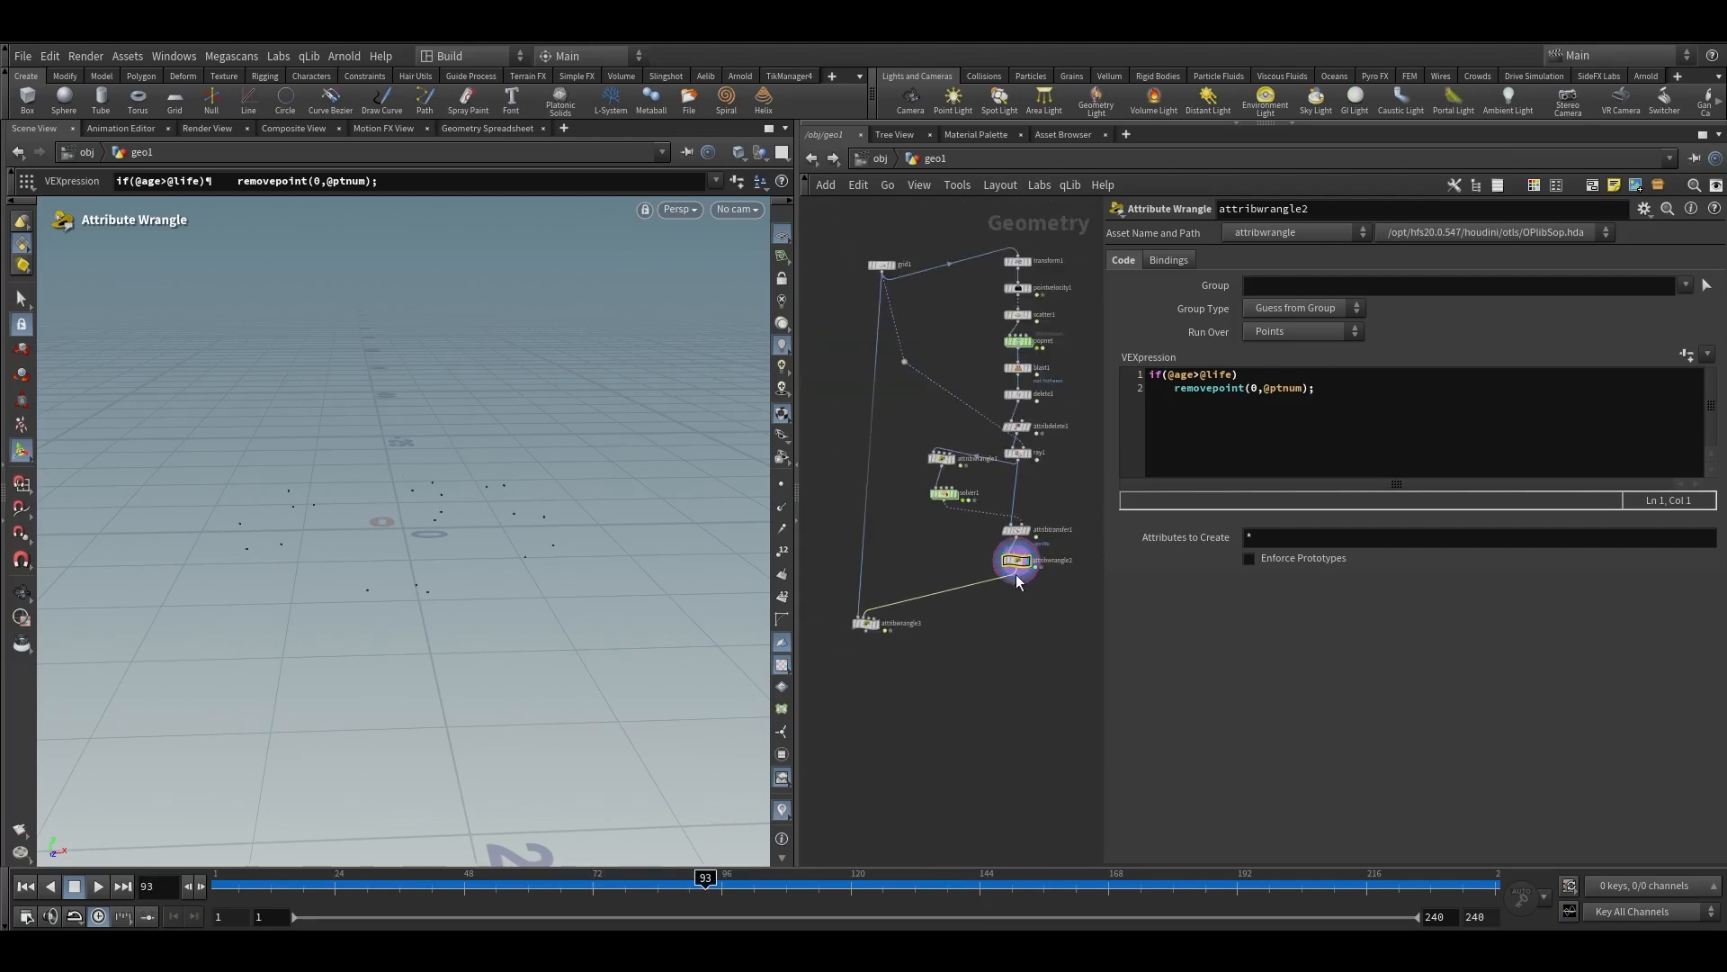
pyautogui.scroll(3, 991, 590)
pyautogui.click(977, 565)
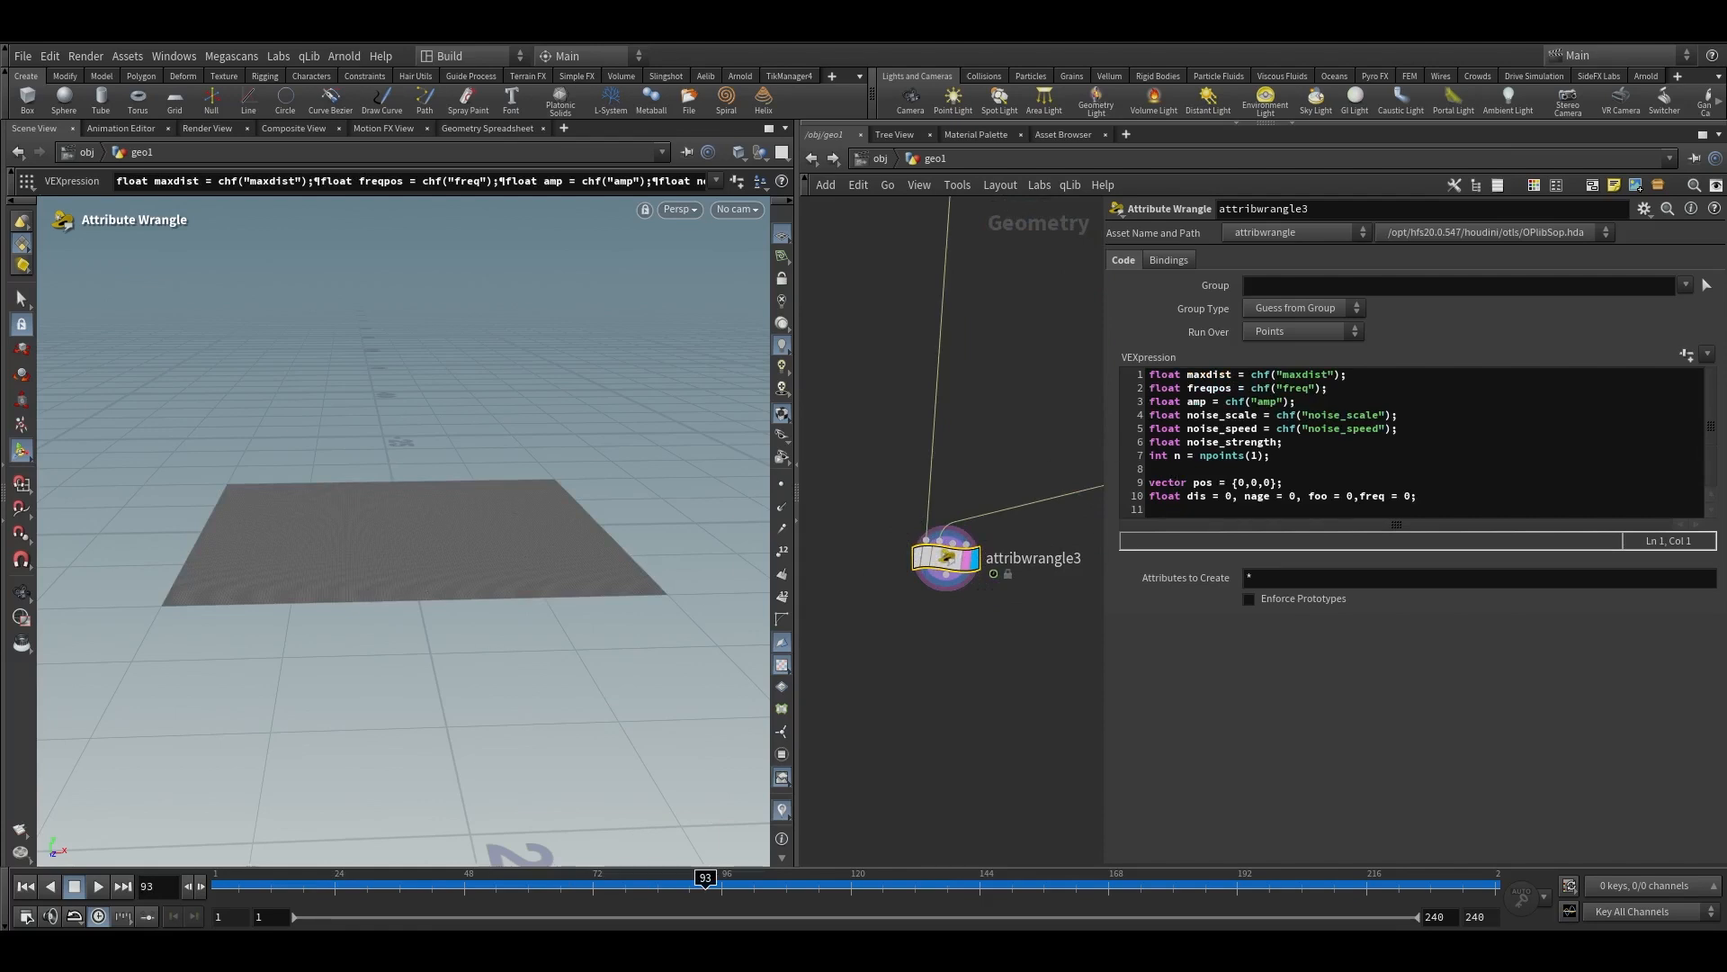
# Begin a for loop on line 12 of the attribwrangle3 code with for (i; i<
pyautogui.click(1224, 509)
pyautogui.press('Return')
pyautogui.write('fort')
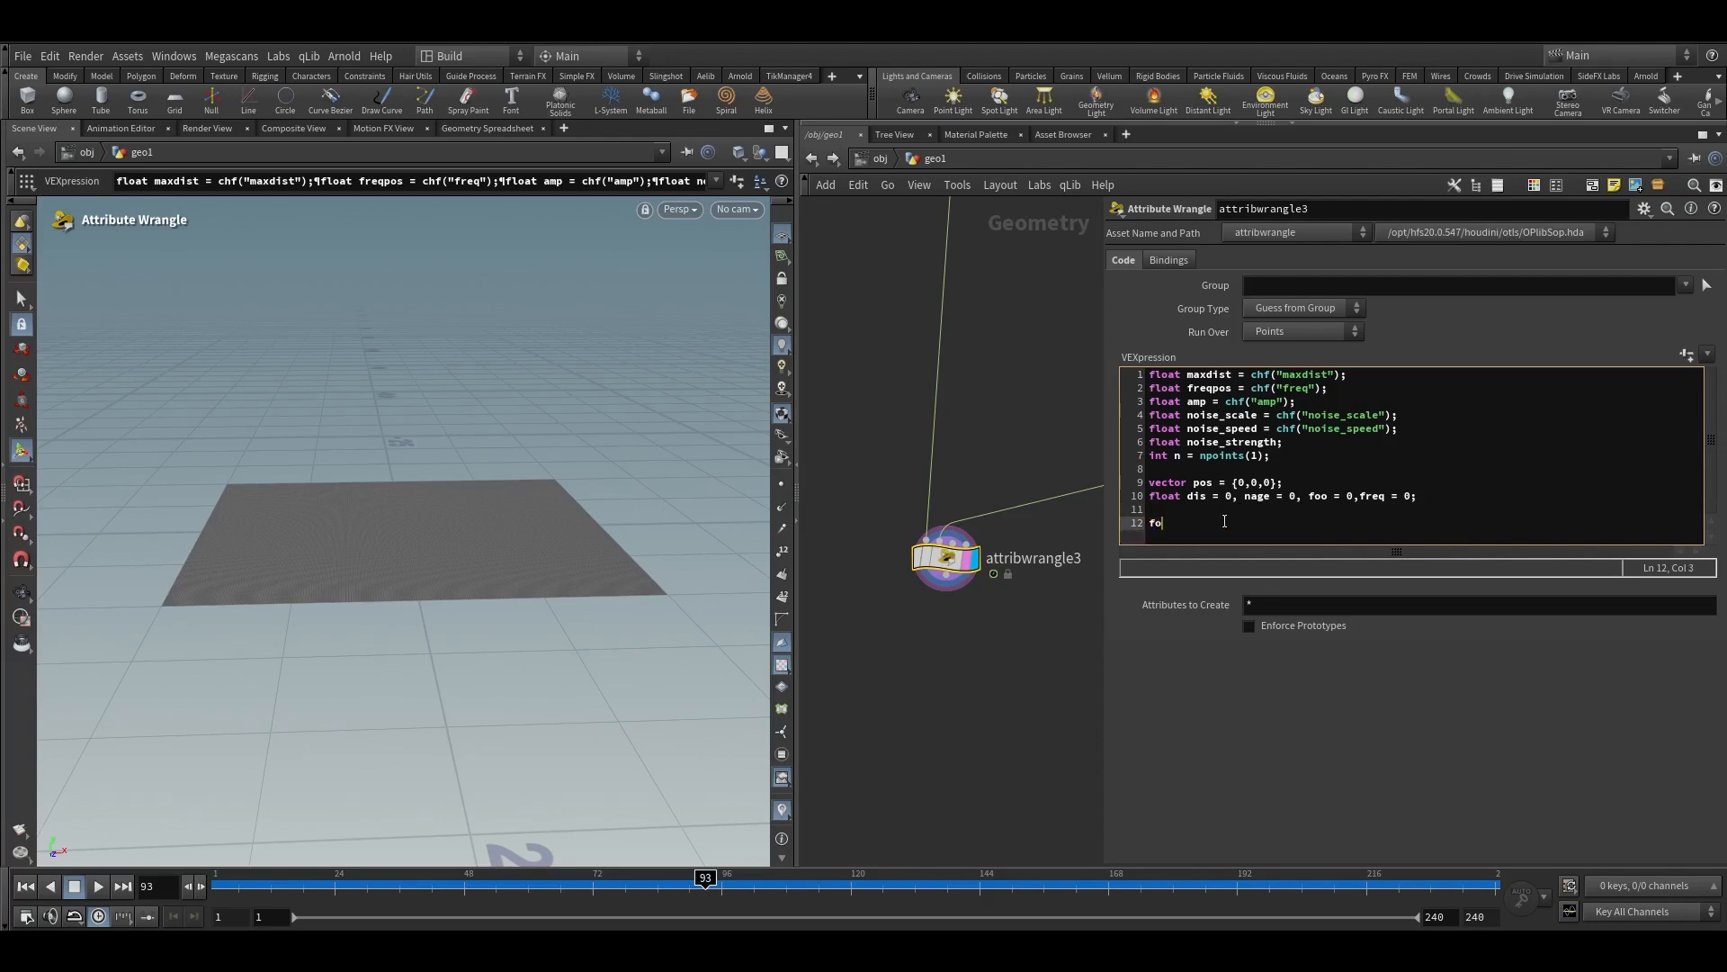
pyautogui.press('BackSpace')
pyautogui.press('BackSpace')
pyautogui.write('(i; i<')
pyautogui.moveTo(1148, 456); pyautogui.dragTo(1276, 456)
pyautogui.click(1274, 457)
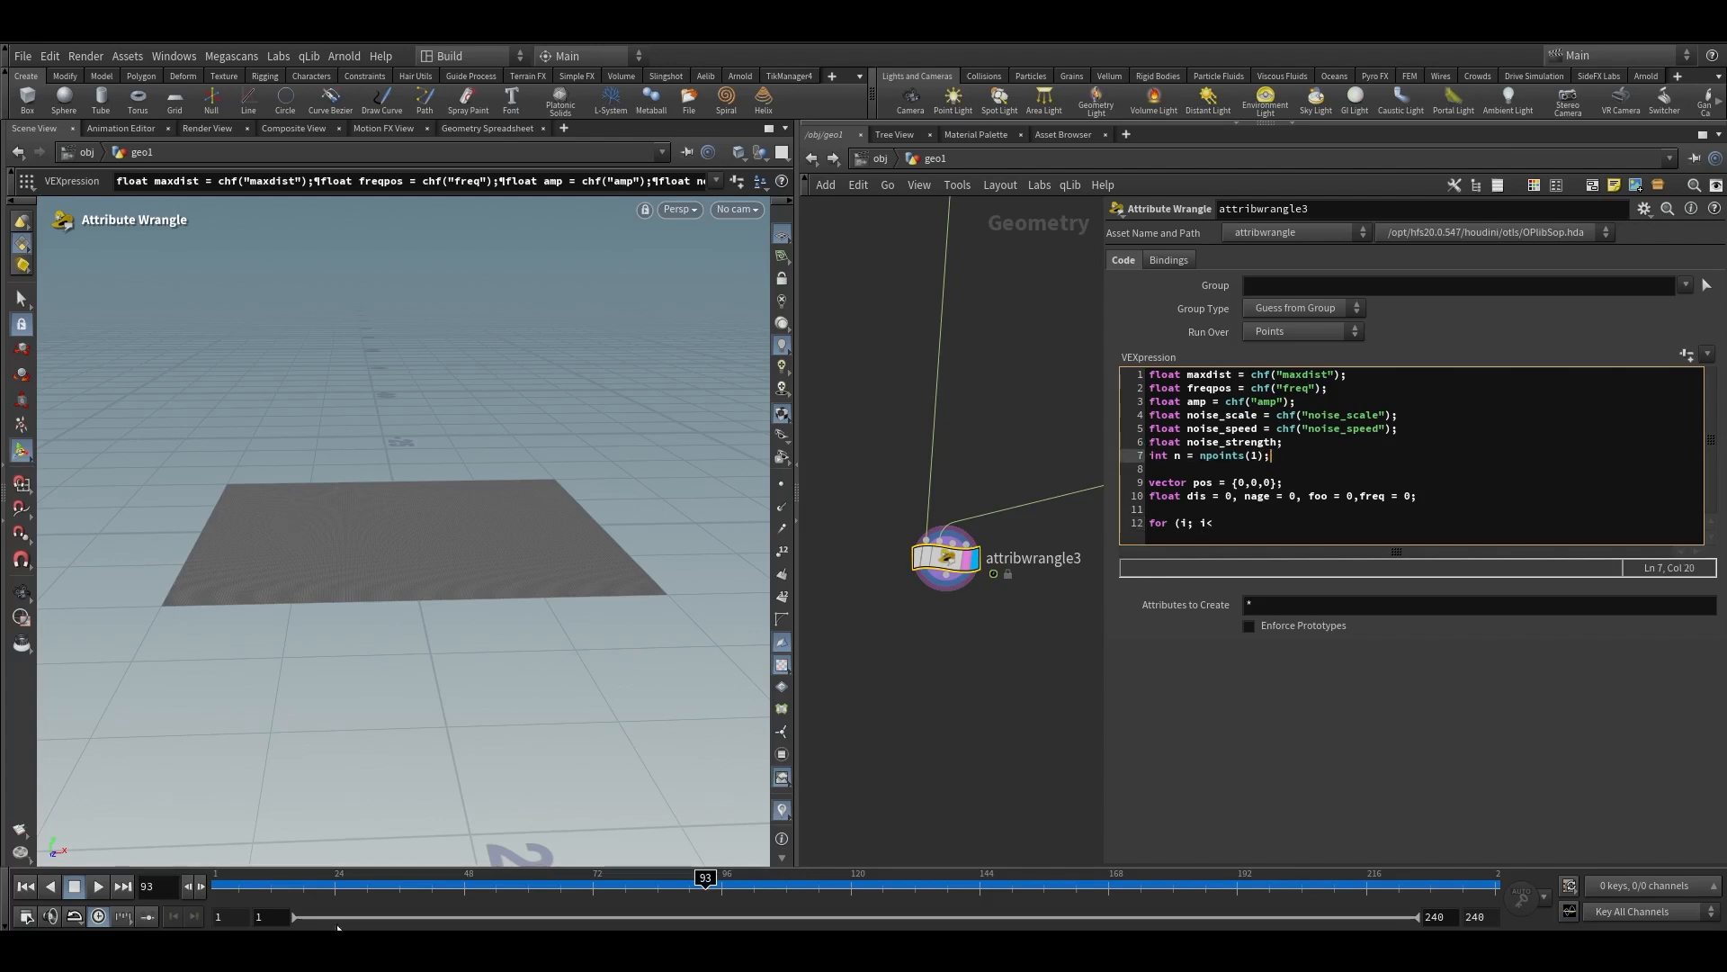
# Complete the loop header as for (i; i<n; i++){ and add an indented line for its body
pyautogui.click(1218, 523)
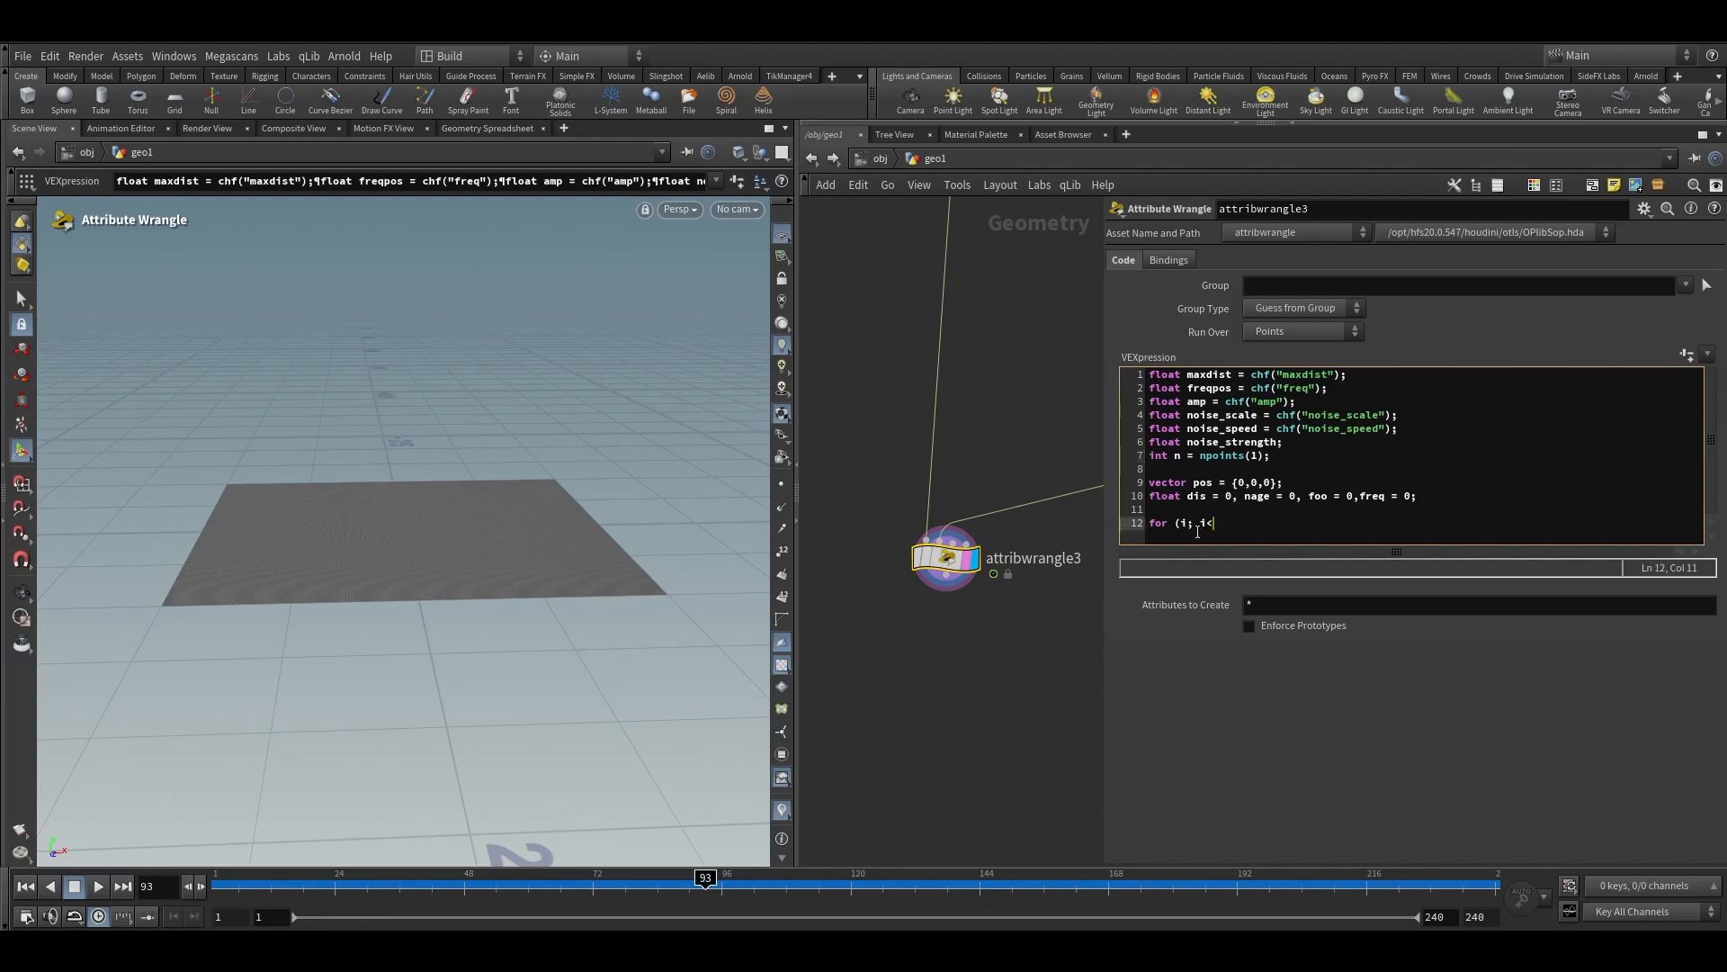
pyautogui.write('m')
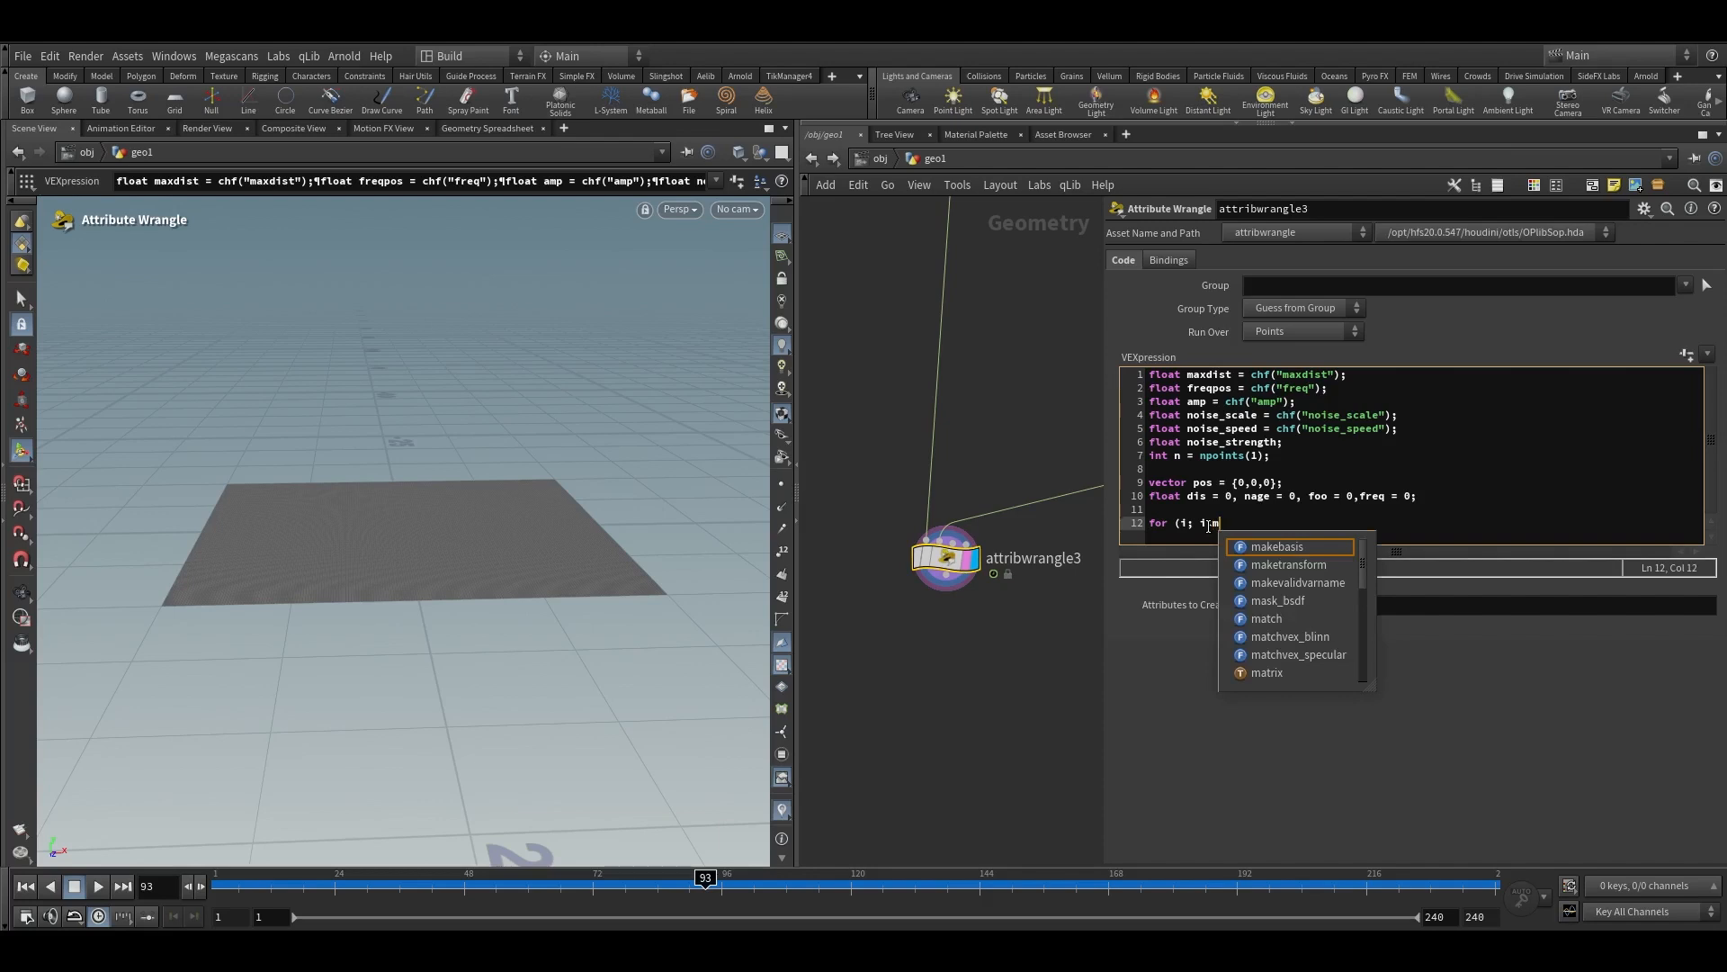
pyautogui.press('BackSpace')
pyautogui.write('n')
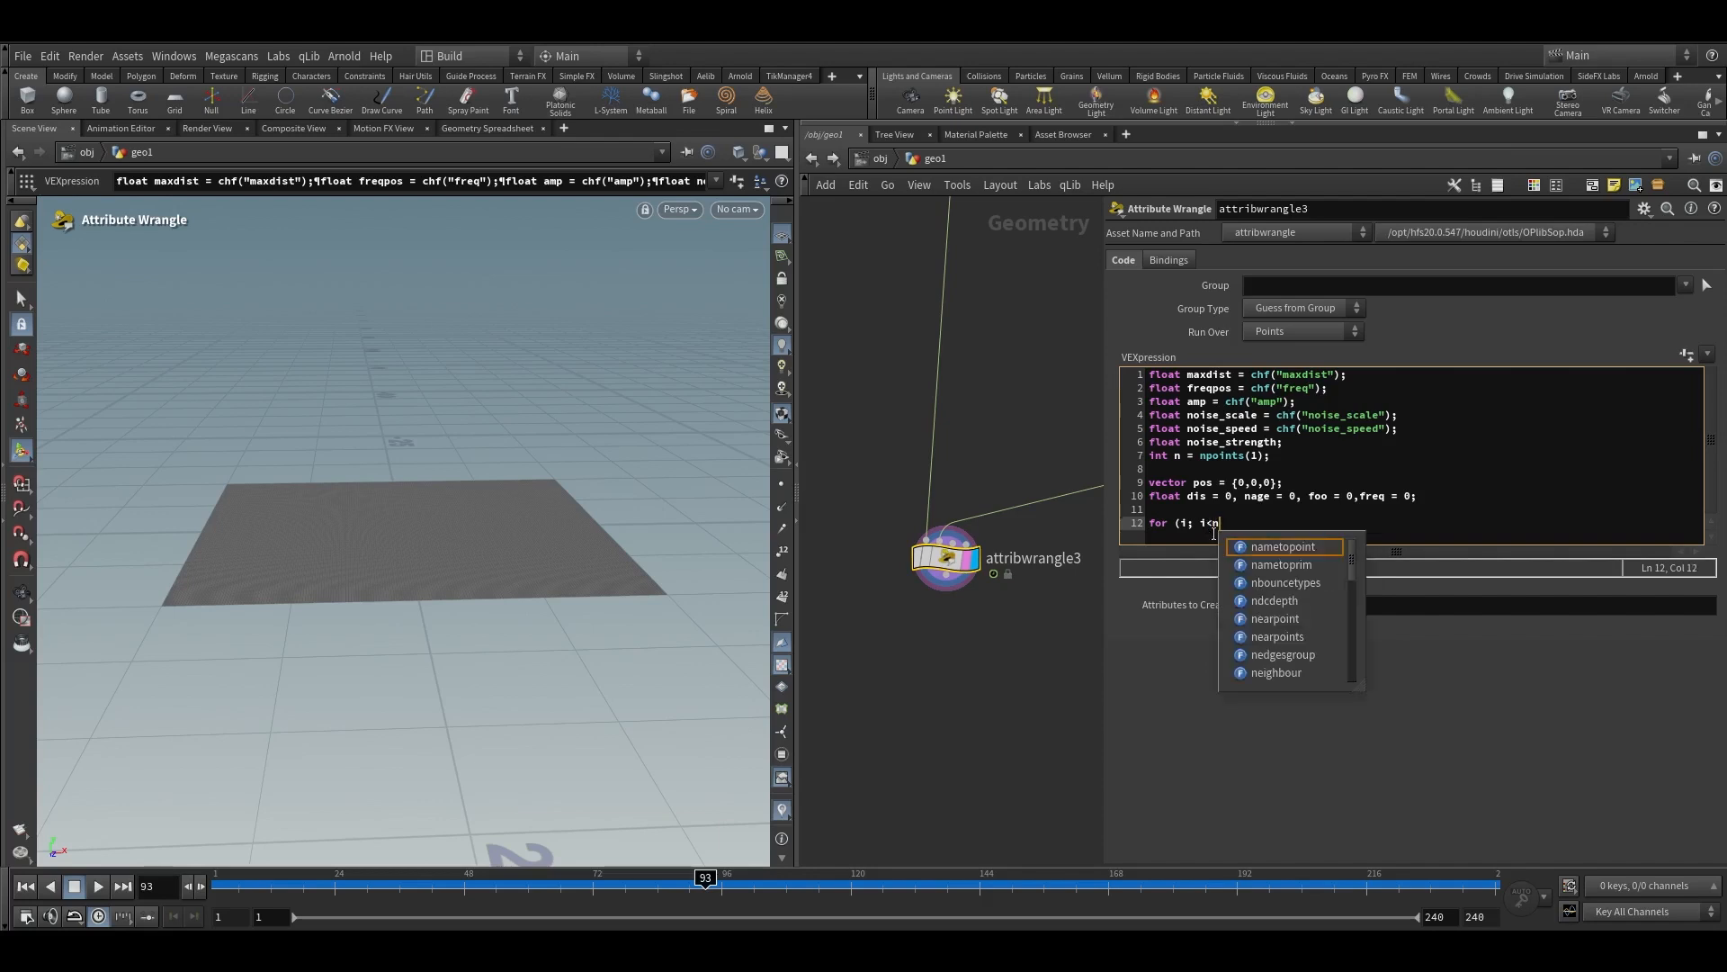
pyautogui.write(';')
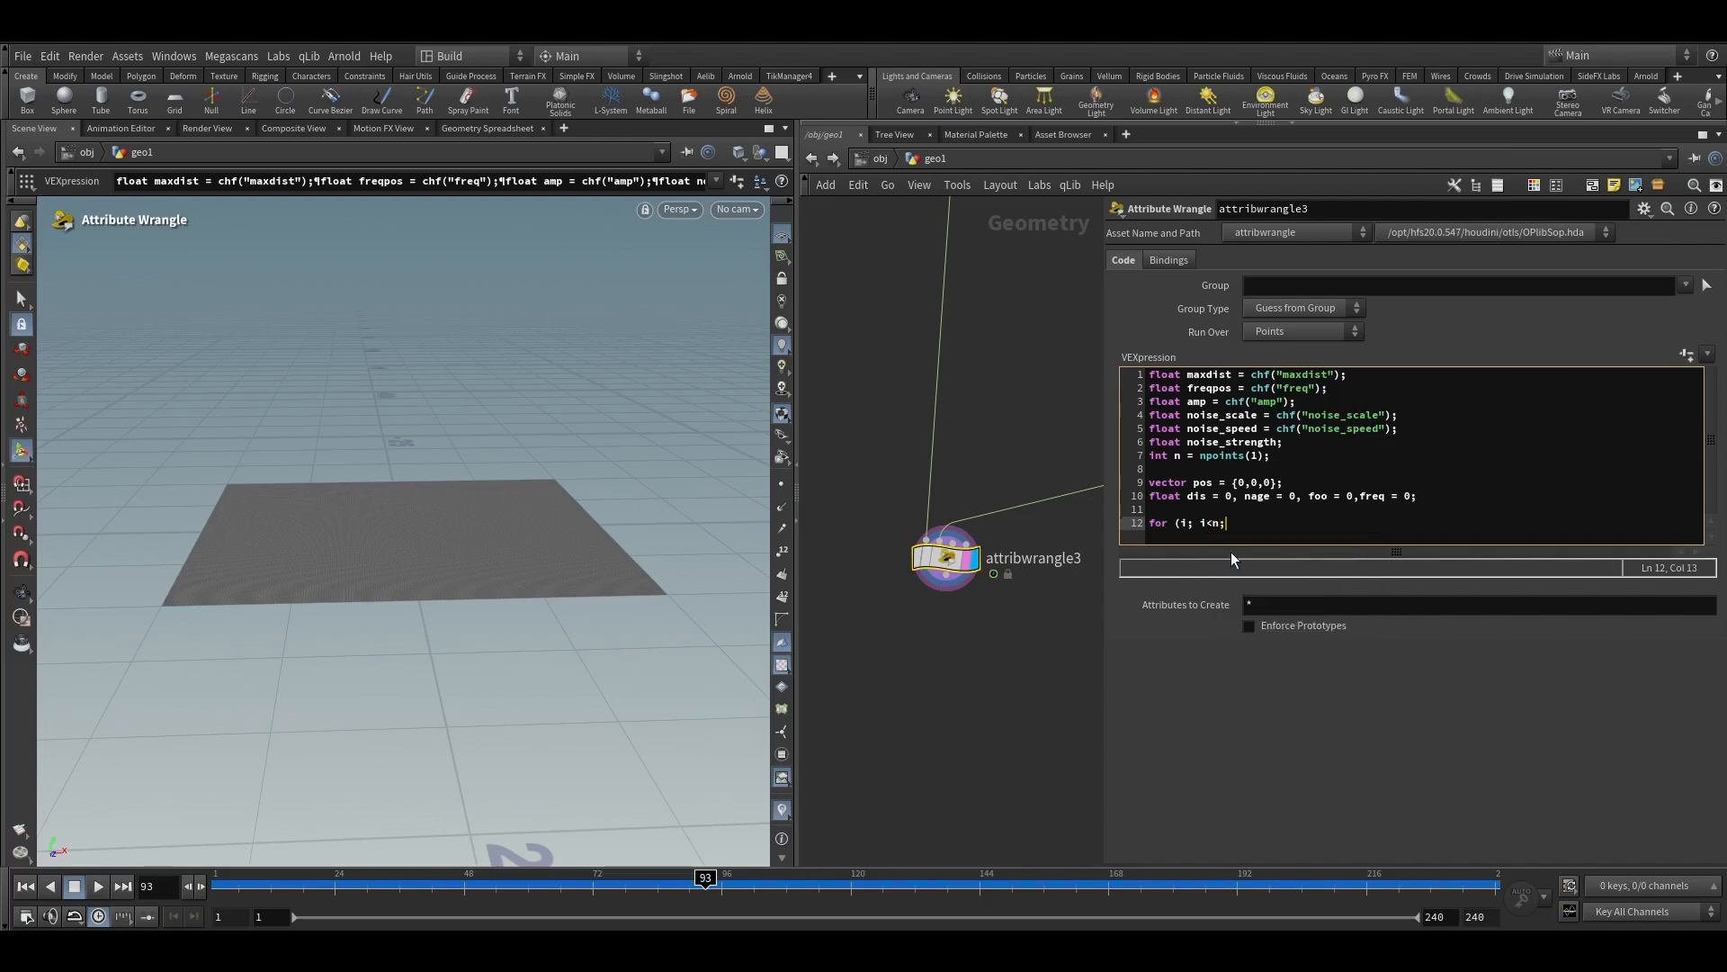
pyautogui.write(' i')
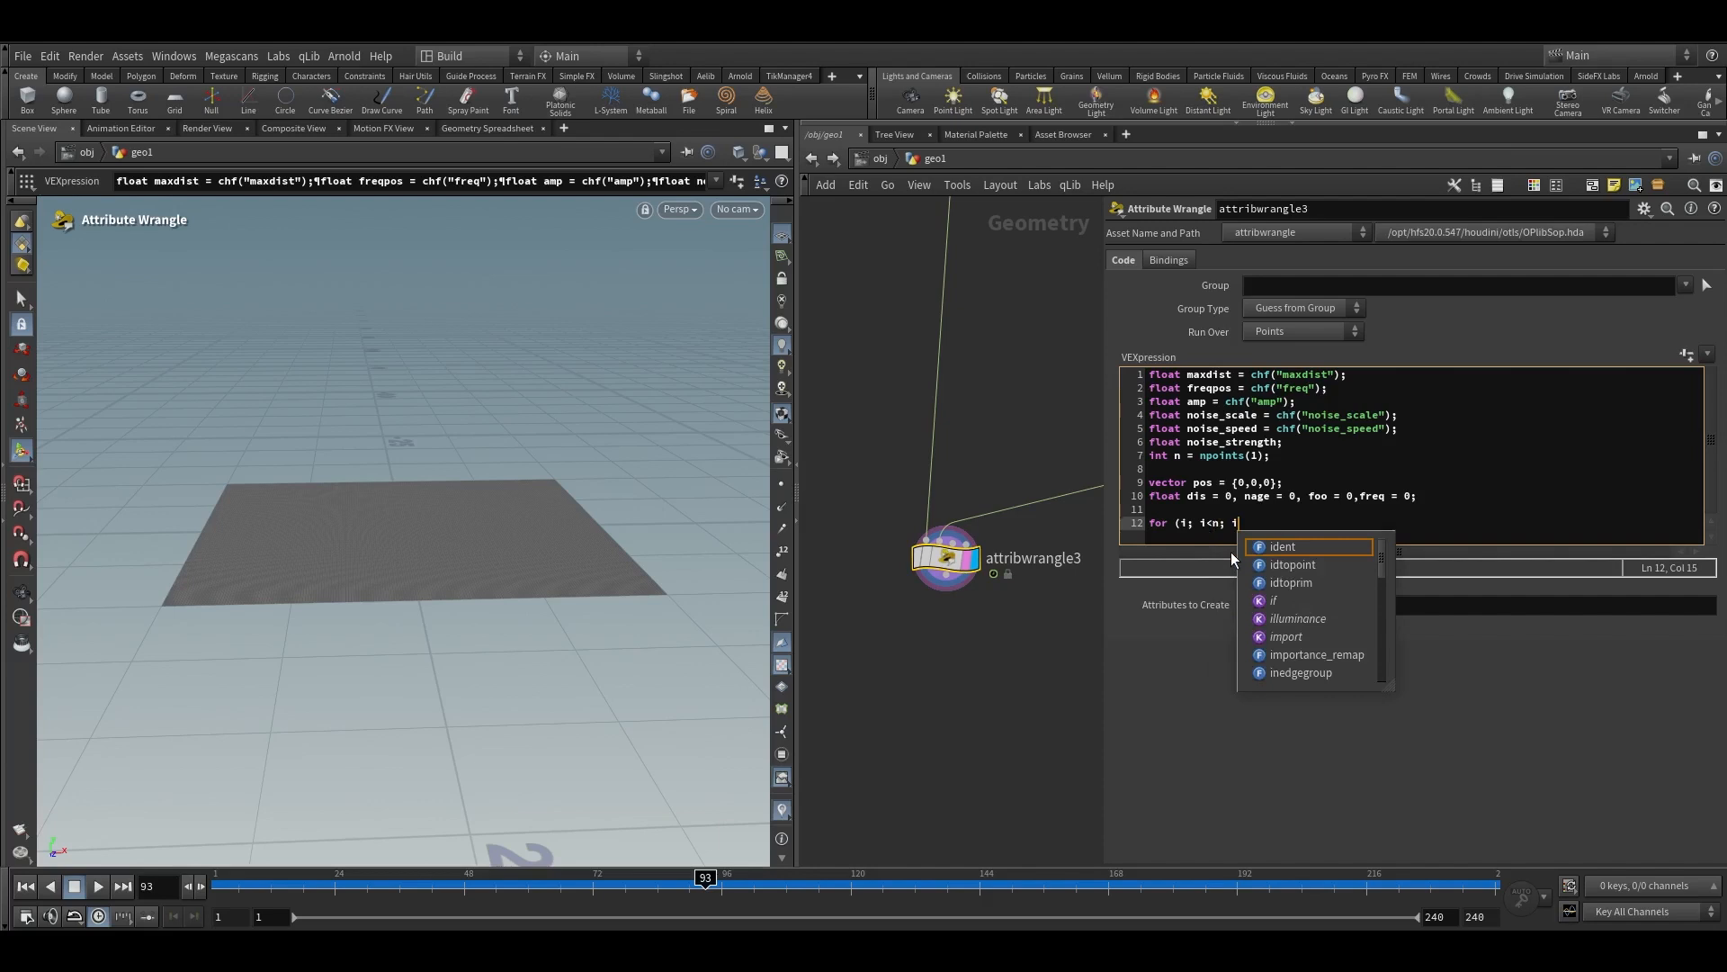
pyautogui.write('++')
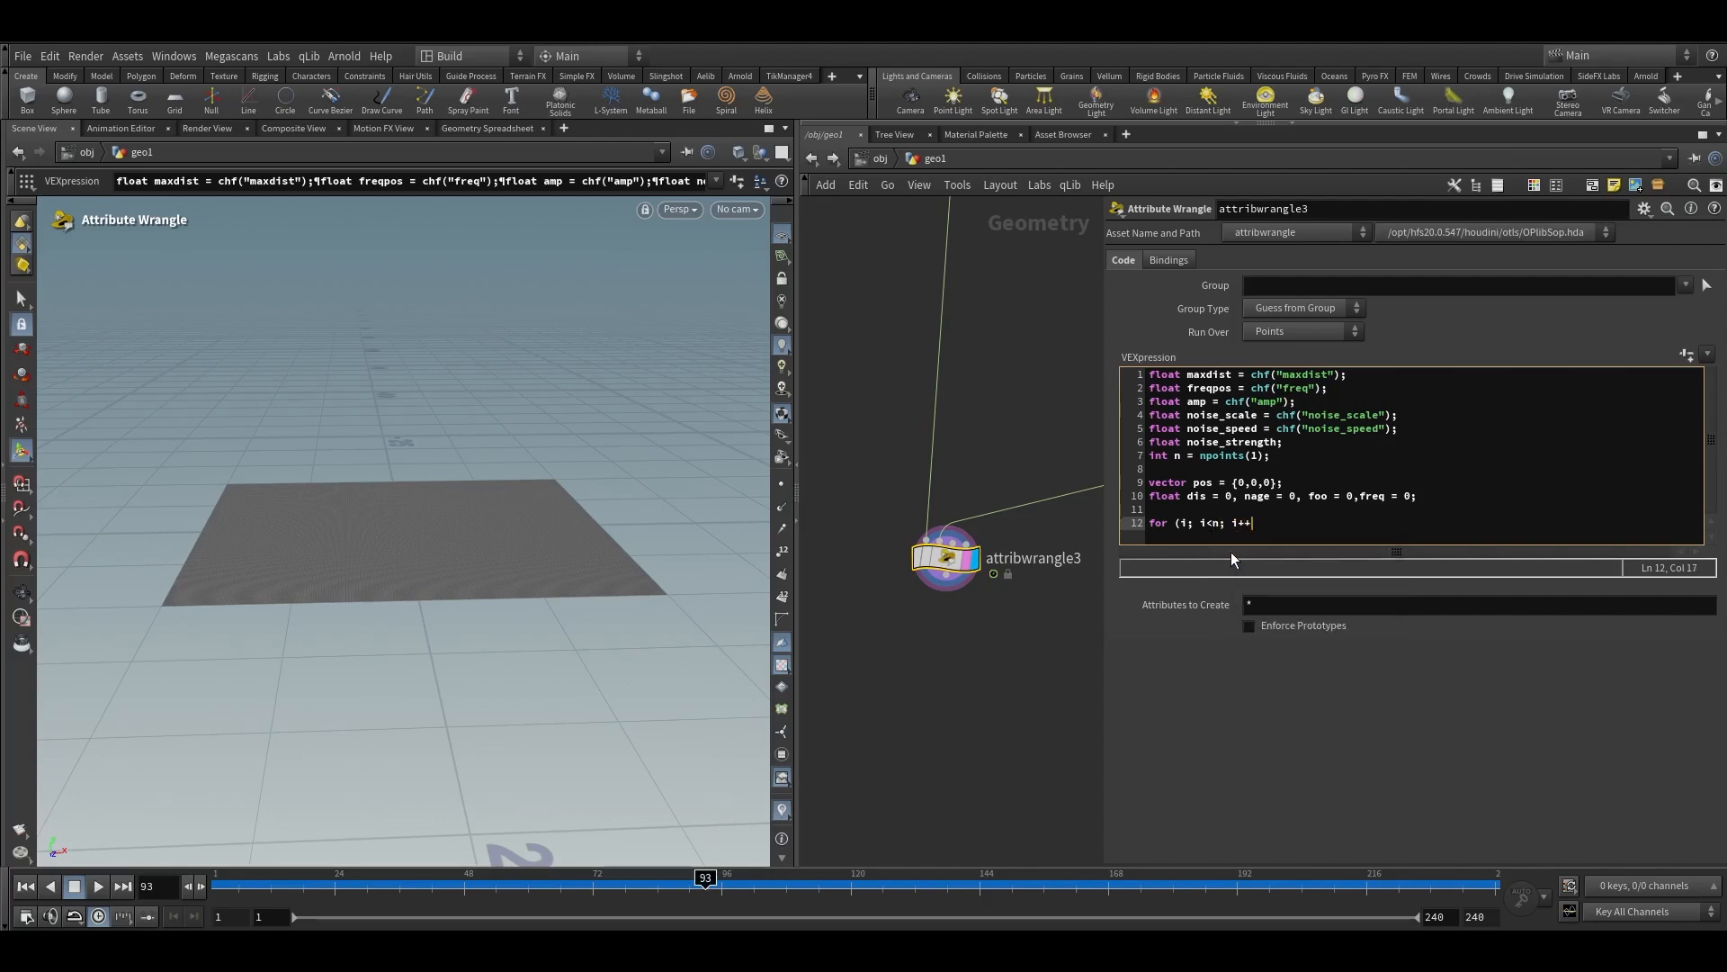
pyautogui.write('){')
pyautogui.press('Return')
pyautogui.press('Return')
pyautogui.press('Tab')
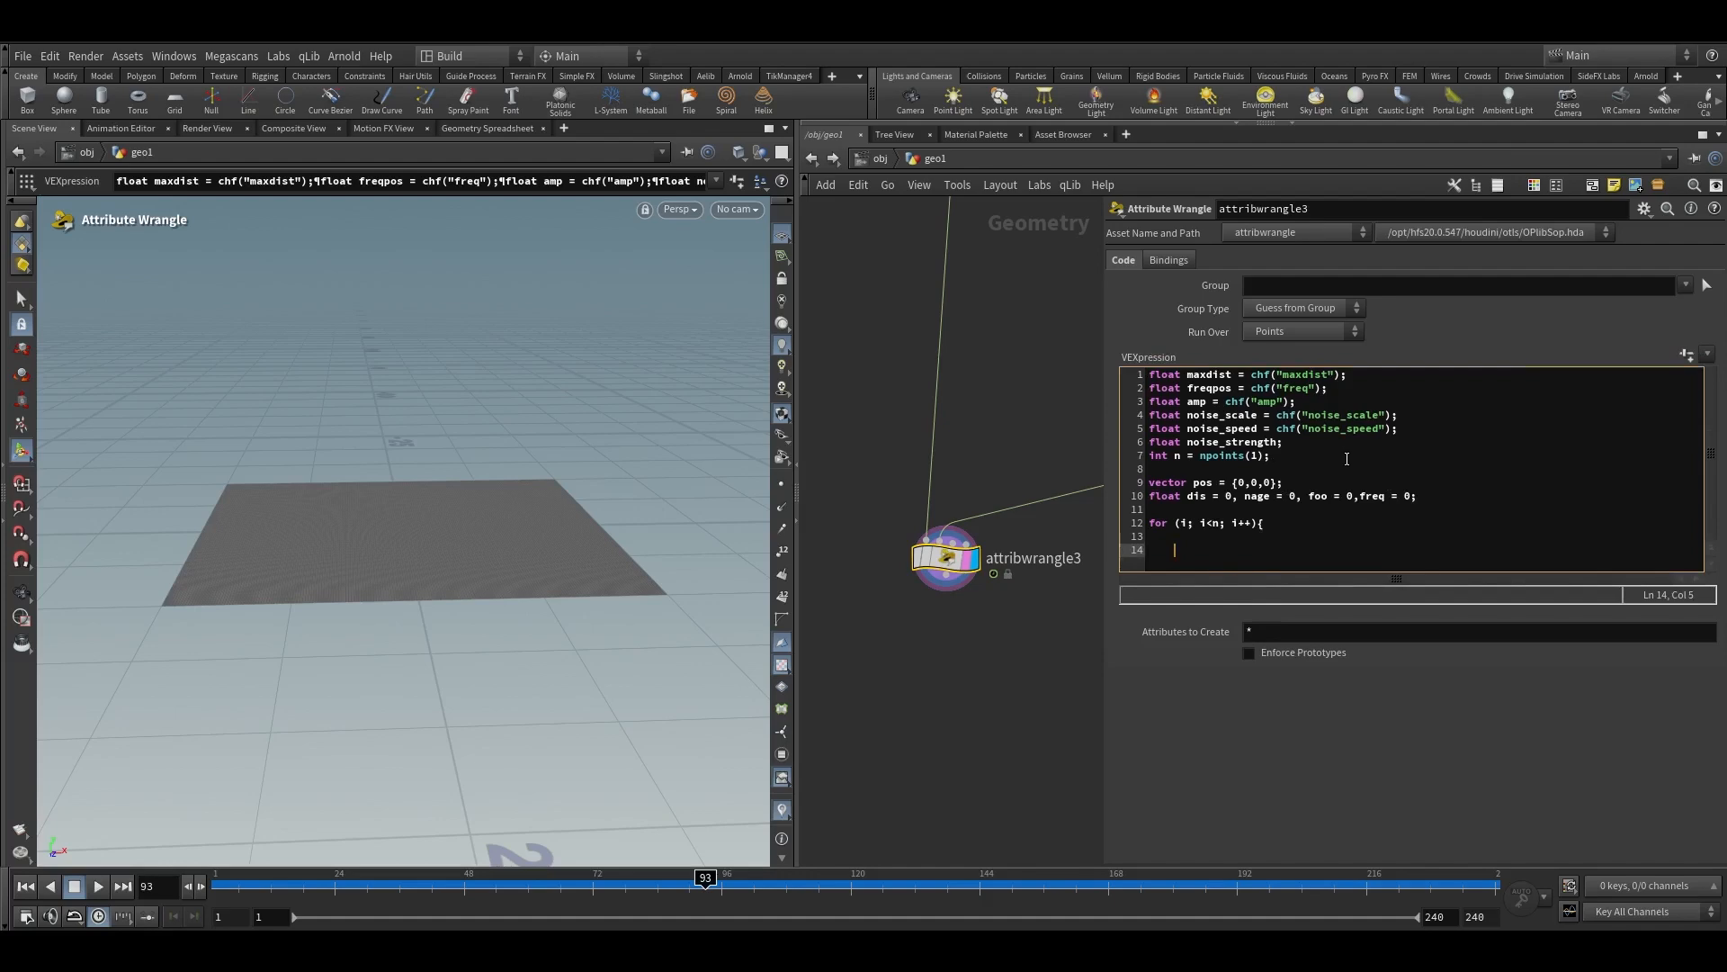
# Open the attribwrangle3 snippet in a separate editor window and enlarge it to show all of the code
pyautogui.click(1308, 532)
pyautogui.hotkey('alt', 'e')
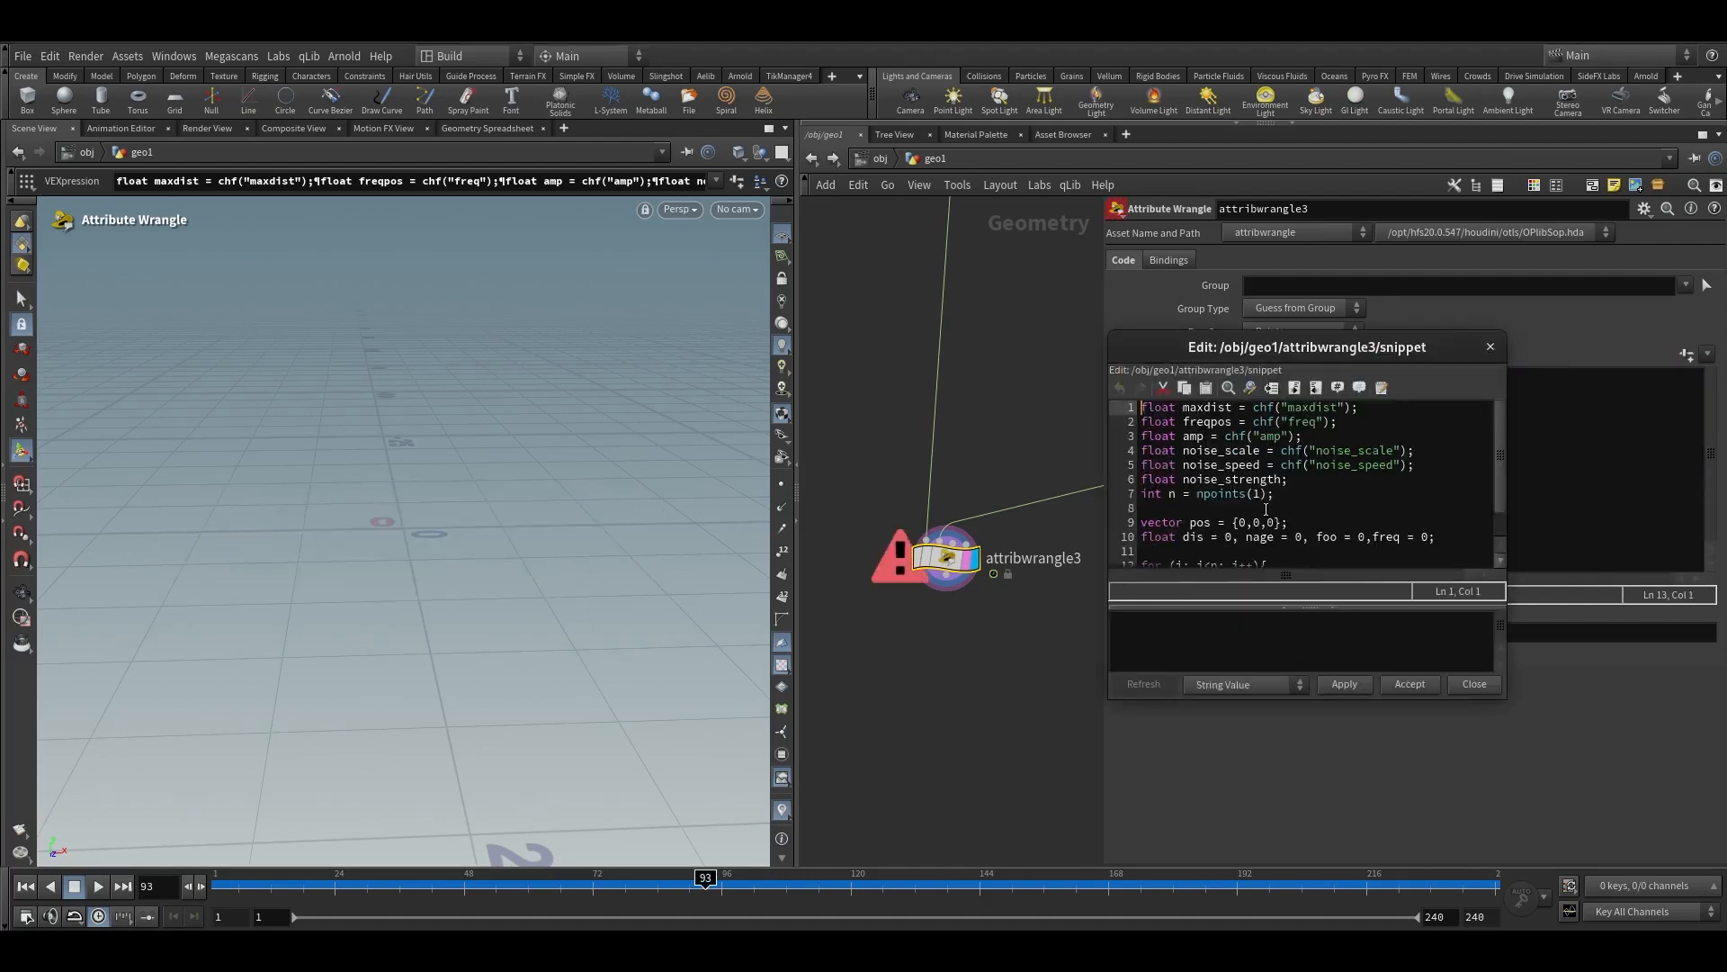
pyautogui.moveTo(1249, 348); pyautogui.dragTo(731, 142)
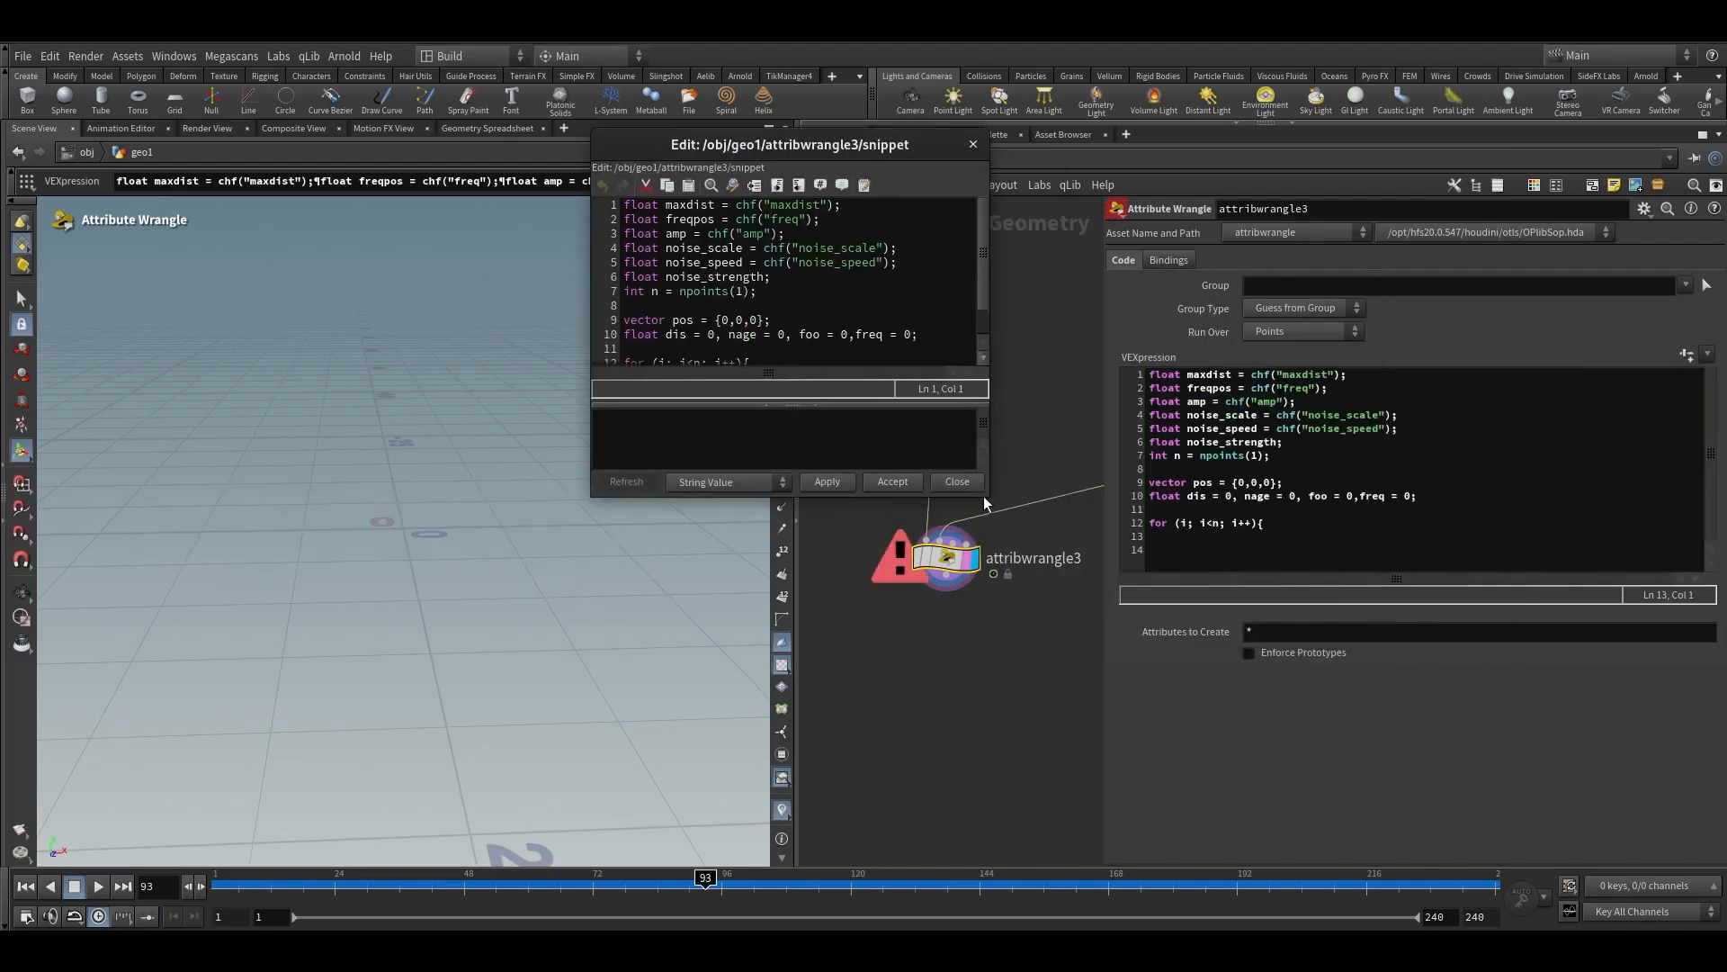
pyautogui.moveTo(989, 491); pyautogui.dragTo(1511, 927)
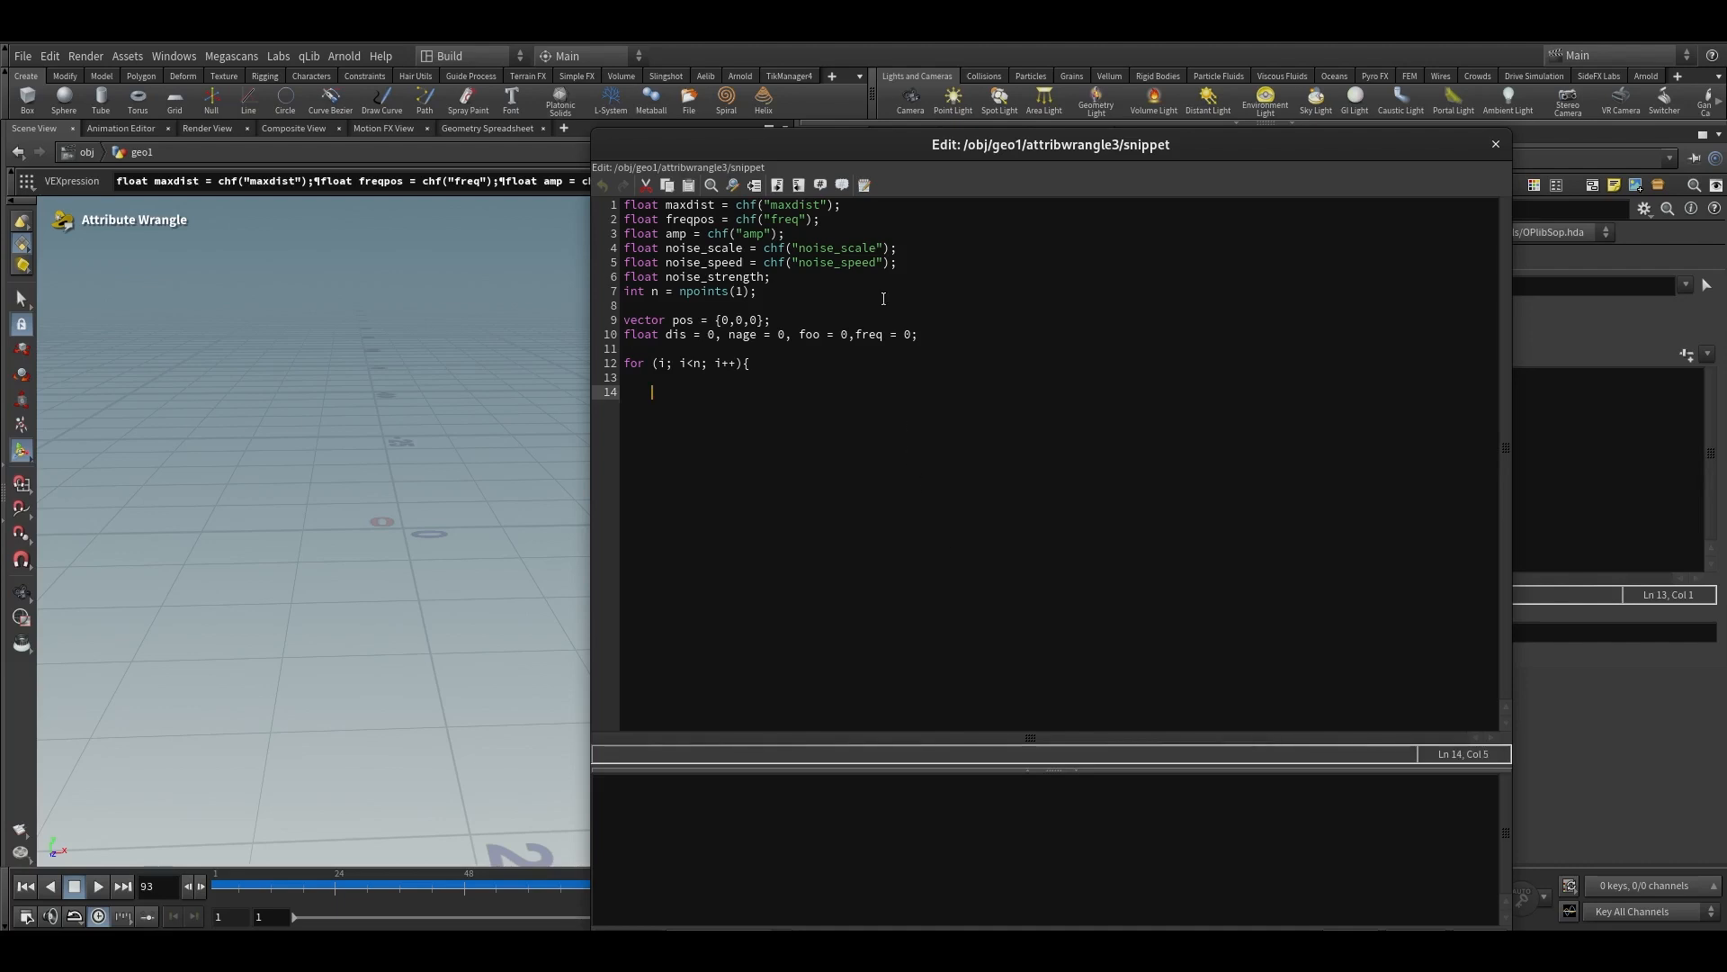
pyautogui.moveTo(964, 145); pyautogui.dragTo(1046, 146)
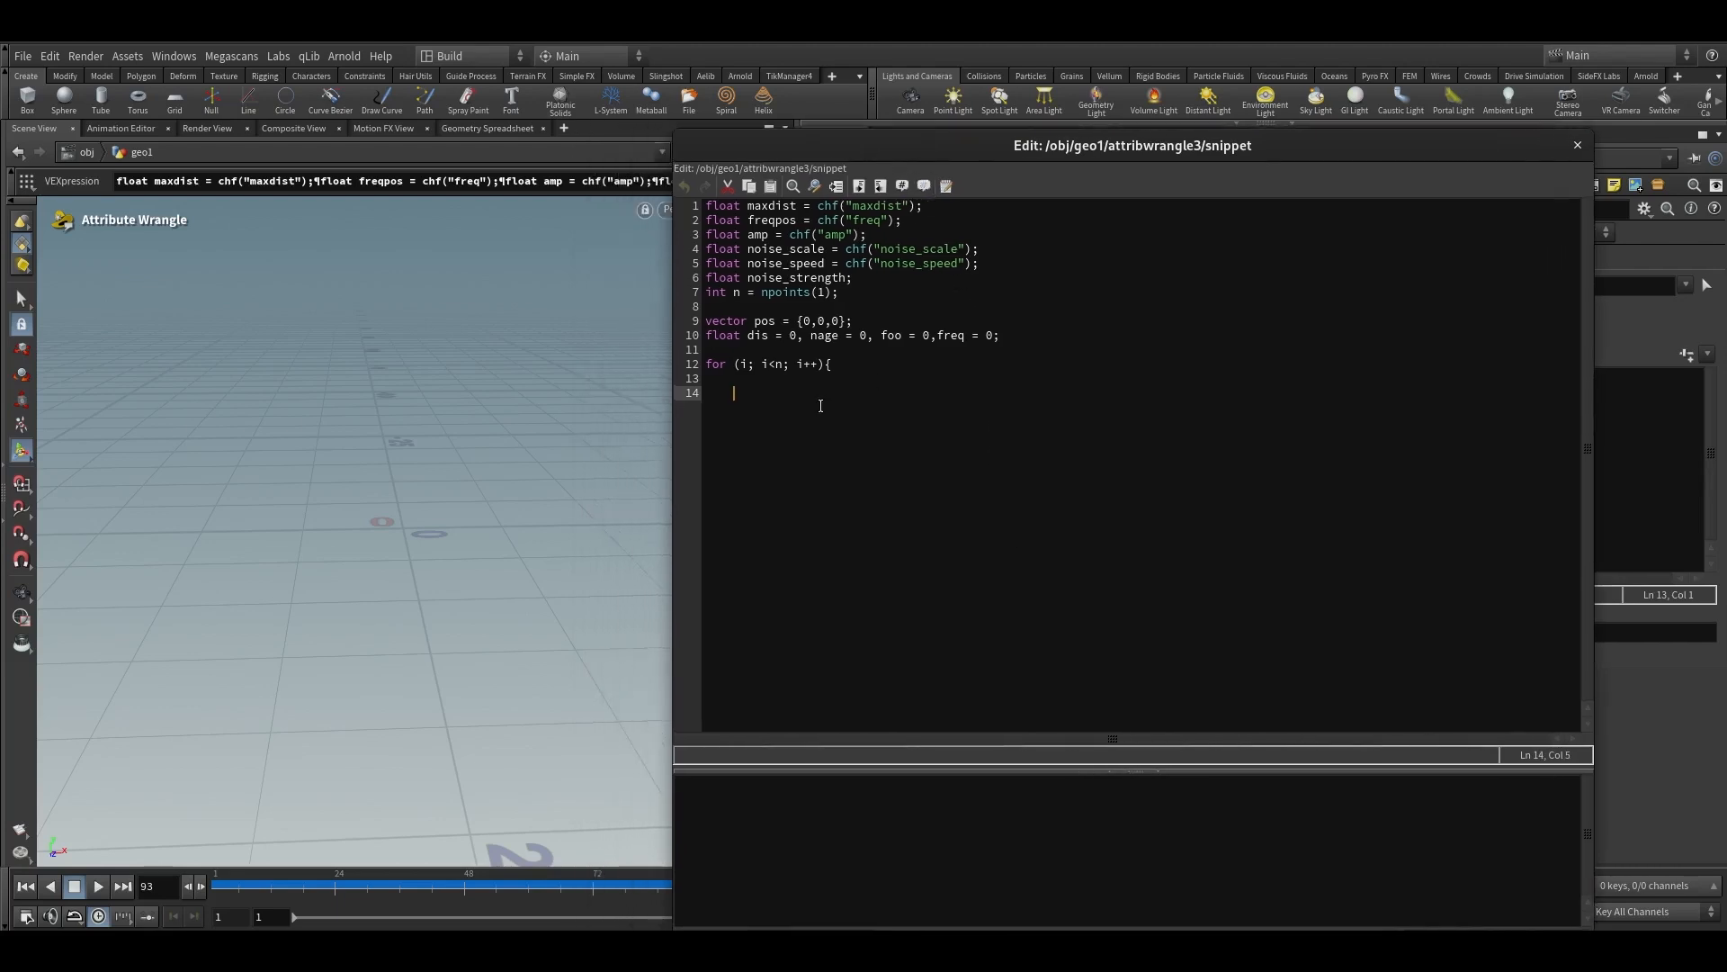
# Read each second-input point's position inside the loop with pos = point(1,"P",i);
pyautogui.write('pos')
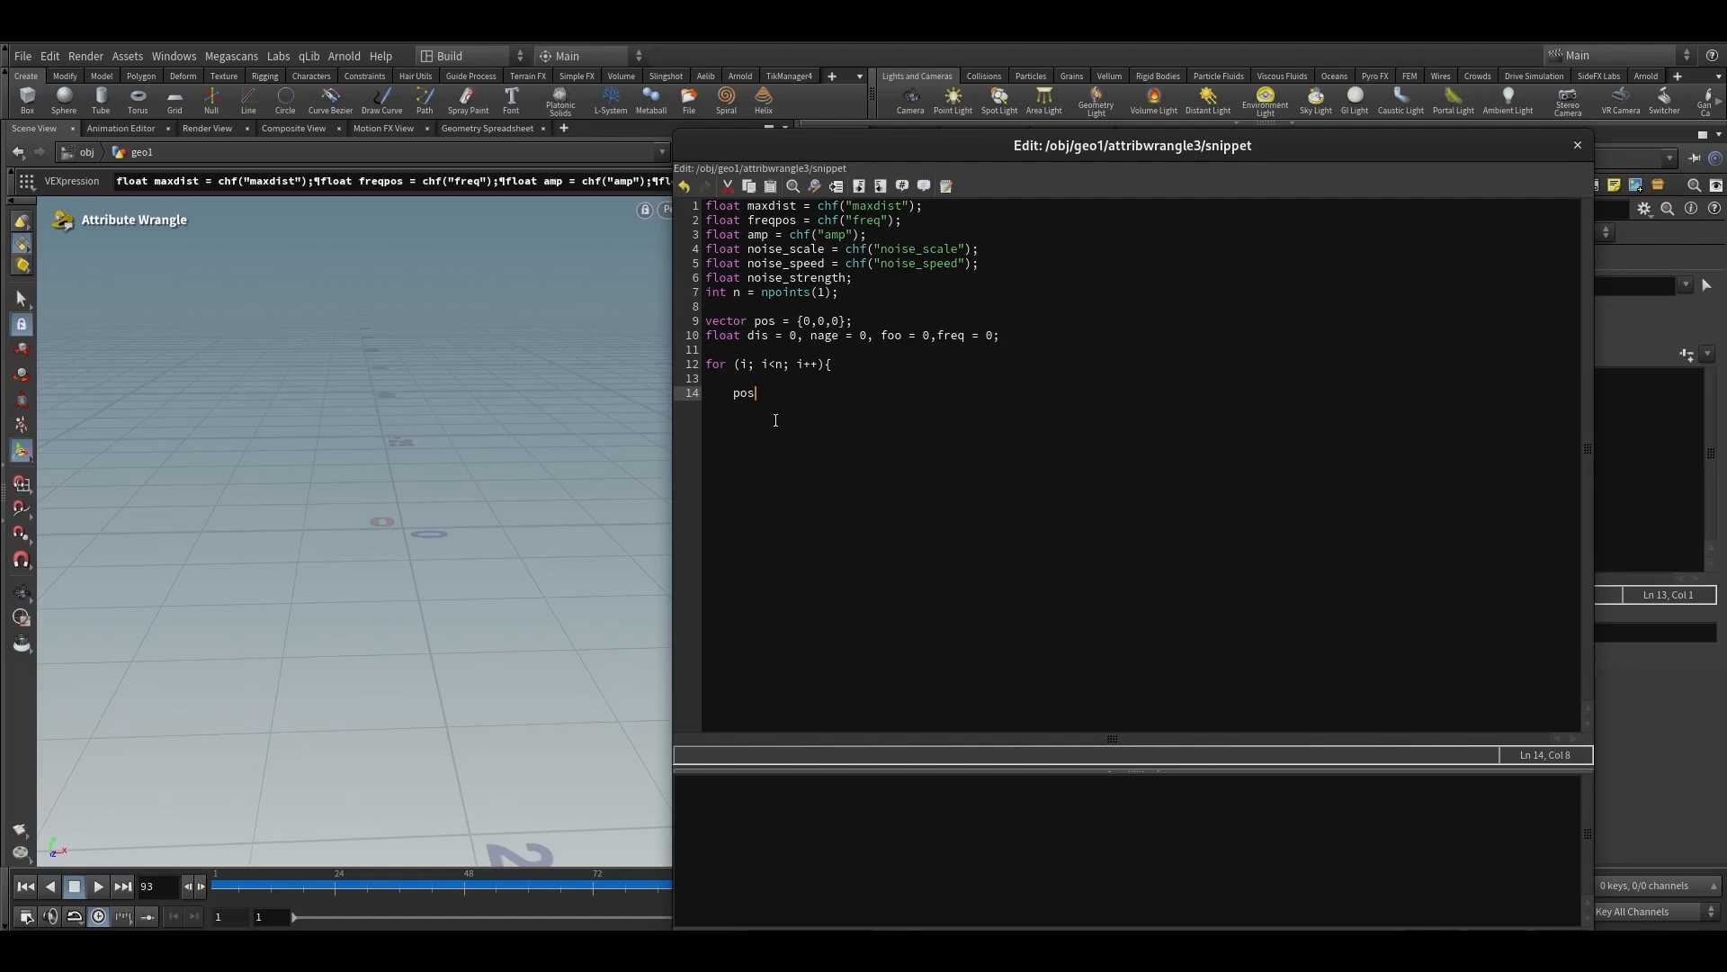
pyautogui.write('= point(')
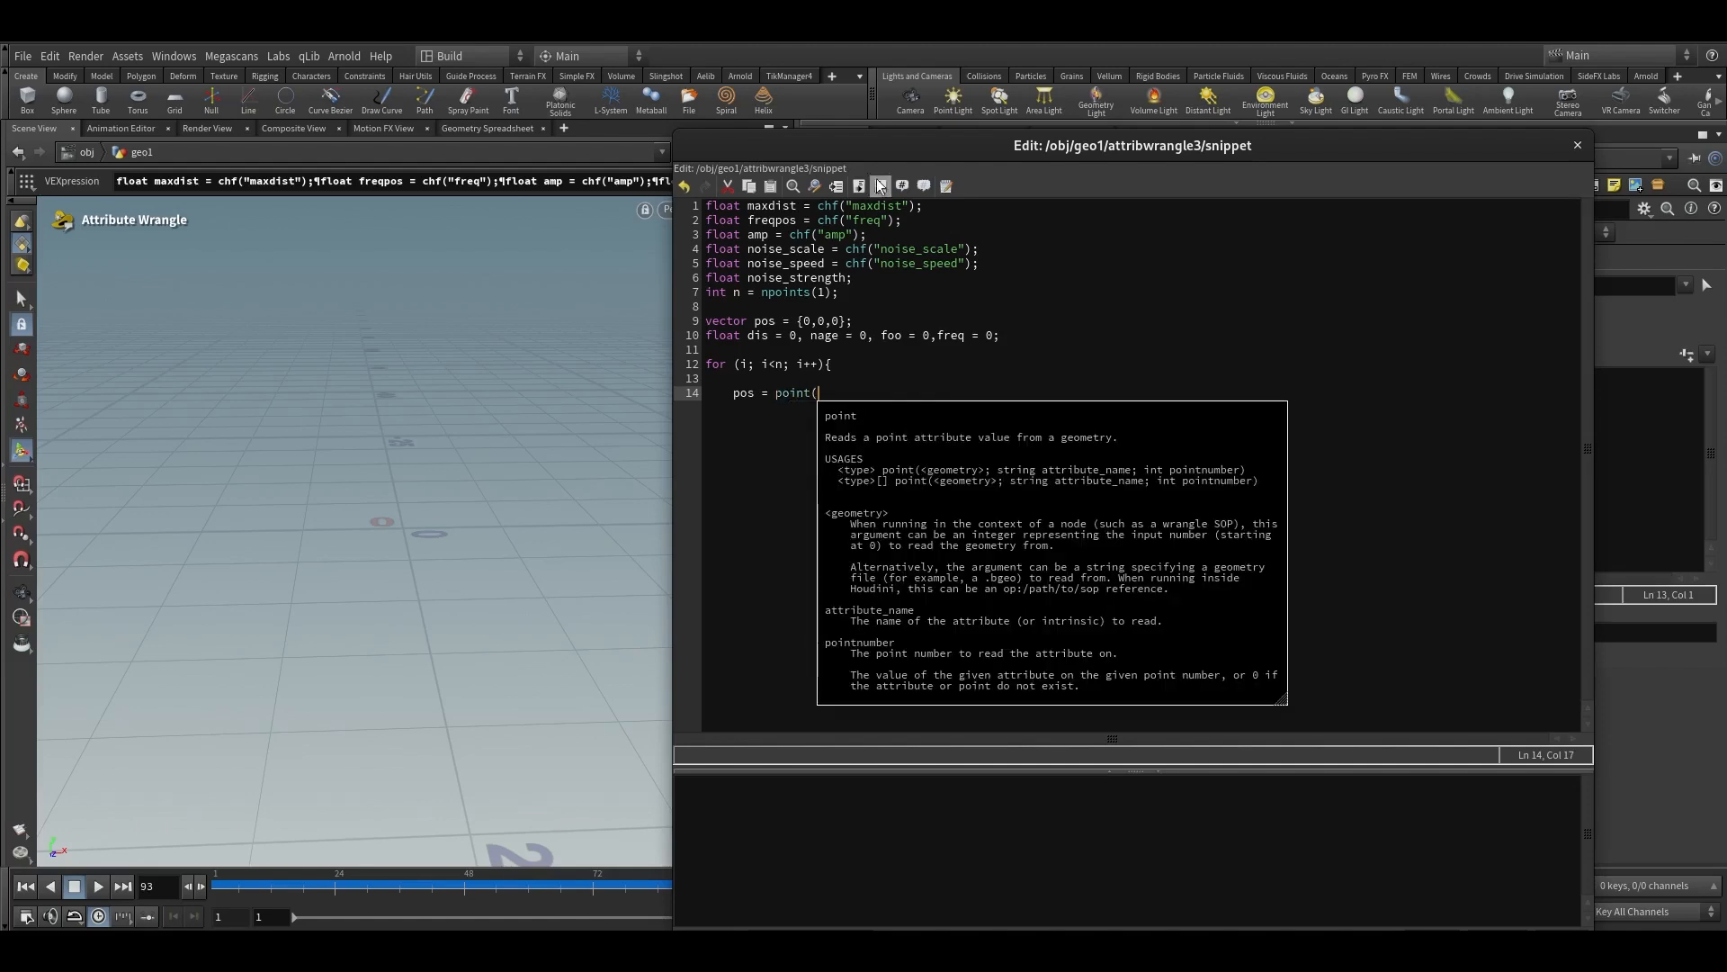
pyautogui.moveTo(888, 144); pyautogui.dragTo(378, 111)
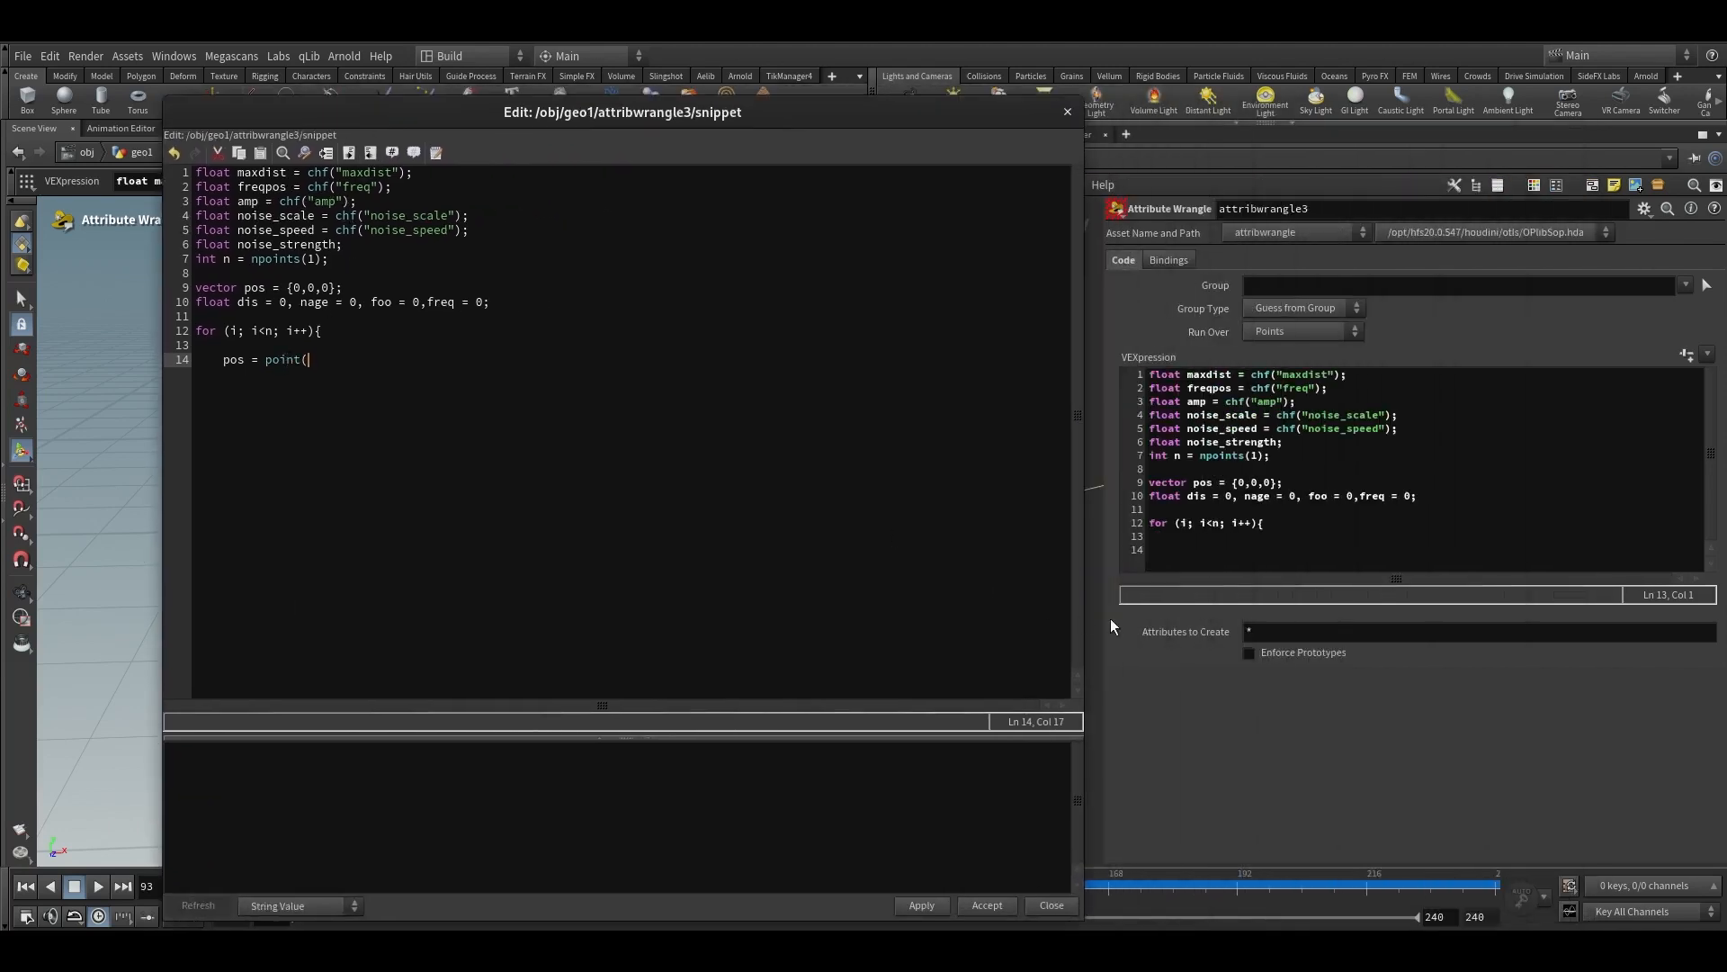
pyautogui.moveTo(899, 112); pyautogui.dragTo(755, 127)
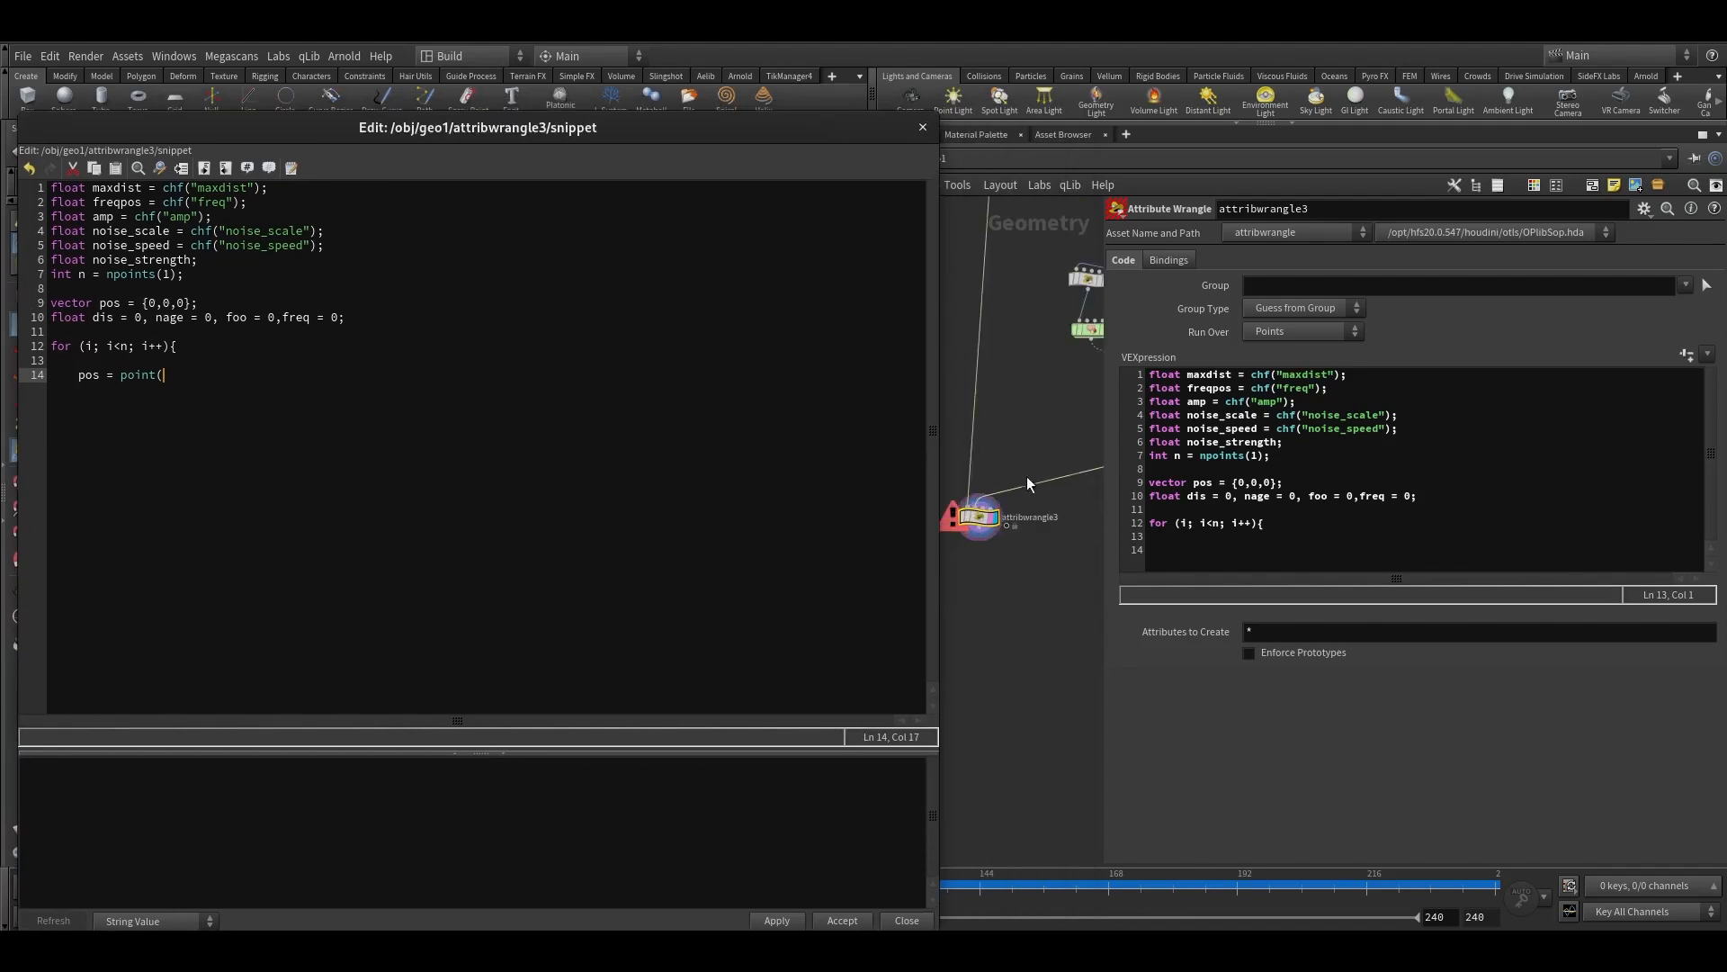
pyautogui.moveTo(570, 128); pyautogui.dragTo(1141, 145)
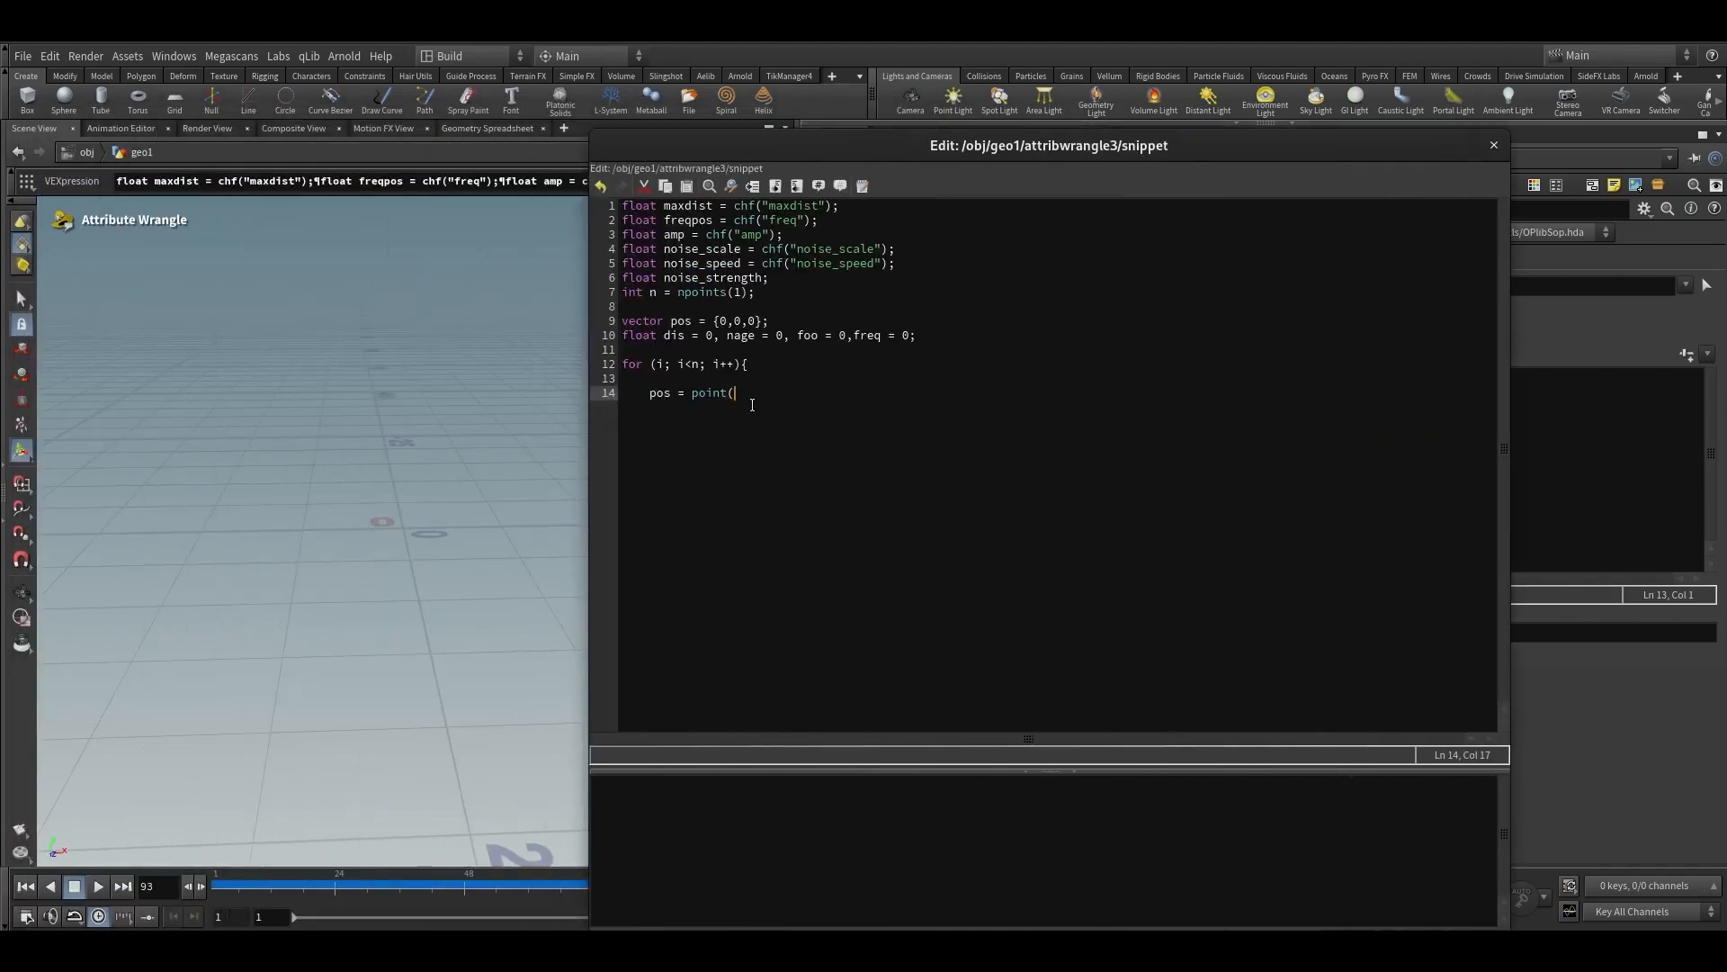
pyautogui.write('1,"P",i);')
# Duplicate the line pos = point(1,"P",i); onto the line below it in the loop
pyautogui.click(658, 369)
pyautogui.click(815, 391)
pyautogui.moveTo(815, 391); pyautogui.dragTo(651, 396)
pyautogui.hotkey('ctrl', 'c')
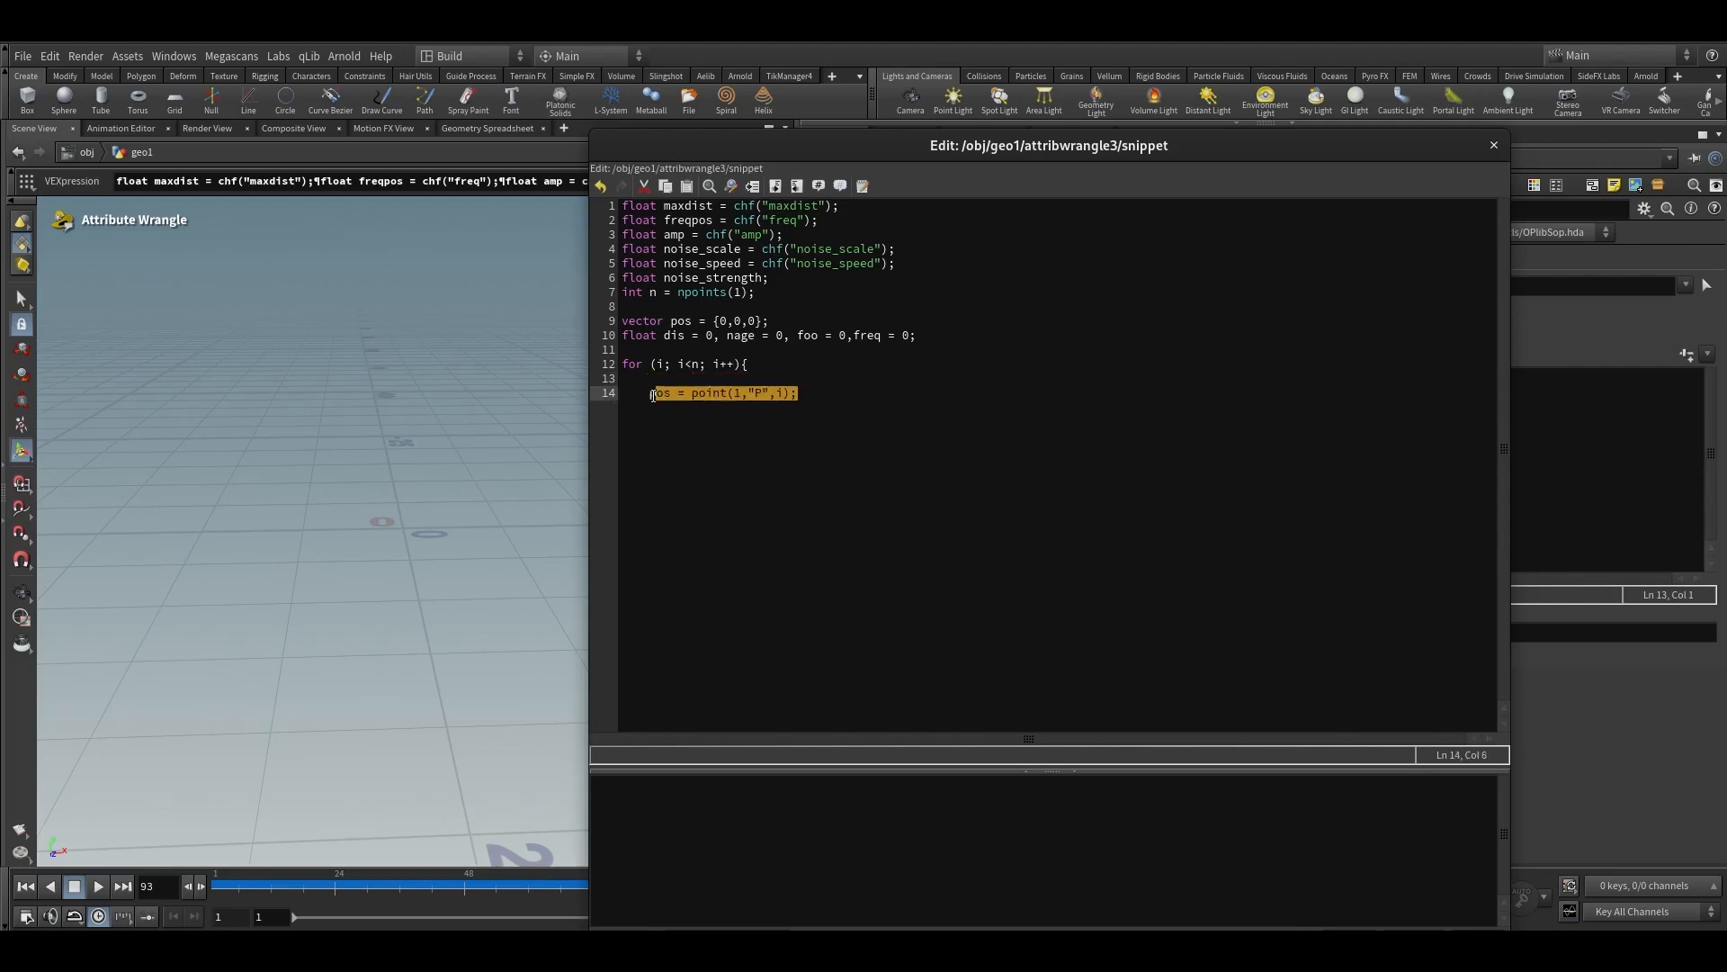
pyautogui.click(841, 405)
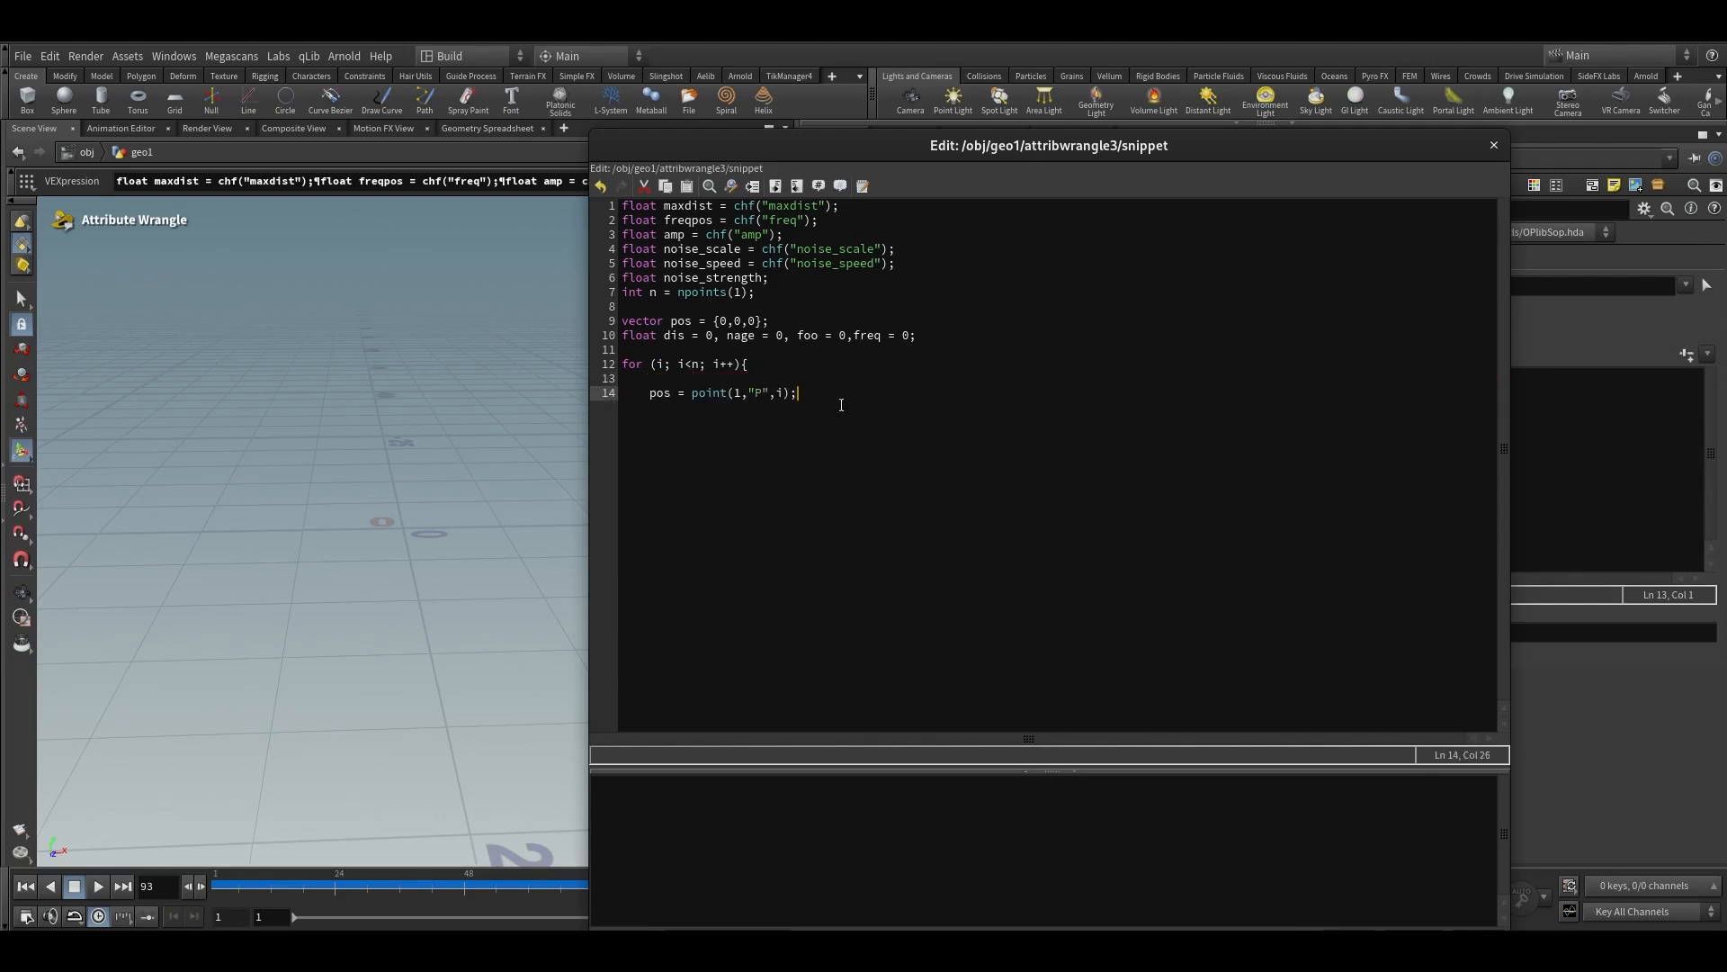
pyautogui.press('Return')
pyautogui.hotkey('ctrl', 'v')
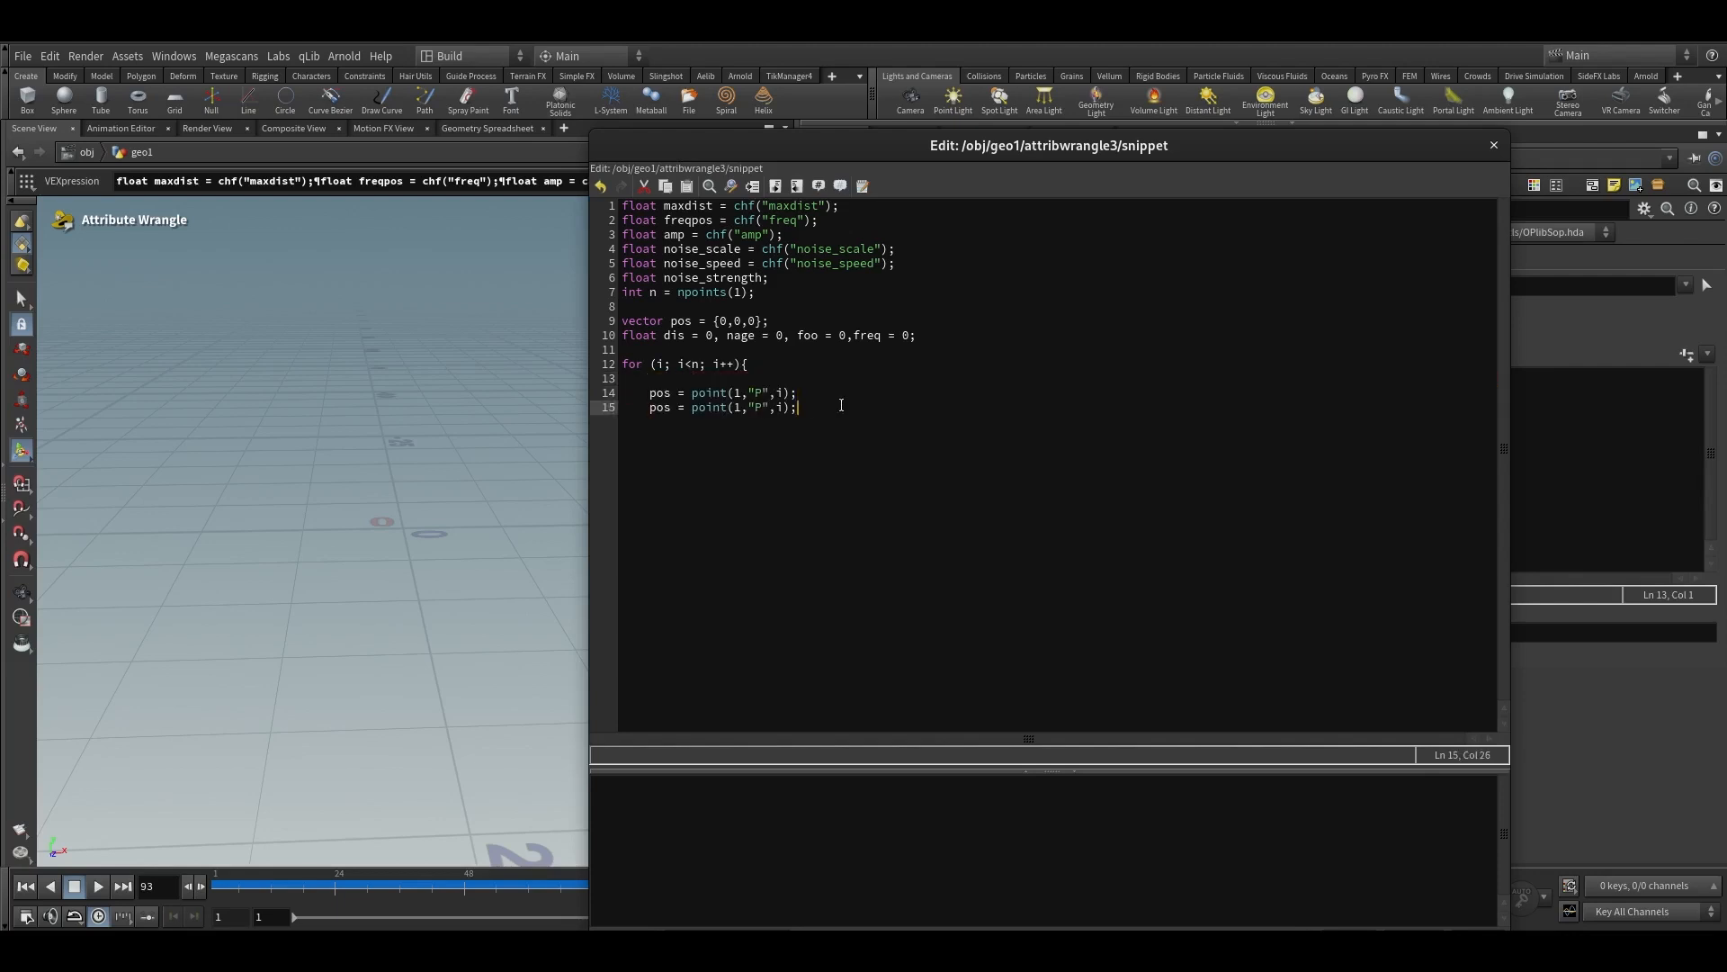
# Rename the variable assigned on the duplicated line to dis
pyautogui.click(673, 409)
pyautogui.moveTo(665, 335); pyautogui.dragTo(686, 336)
pyautogui.moveTo(672, 409); pyautogui.dragTo(653, 410)
pyautogui.write('dis')
pyautogui.click(1028, 528)
# Replace the duplicated point lookup on line 15 so it reads dis = length(v@P - pos);
pyautogui.moveTo(691, 407); pyautogui.dragTo(815, 417)
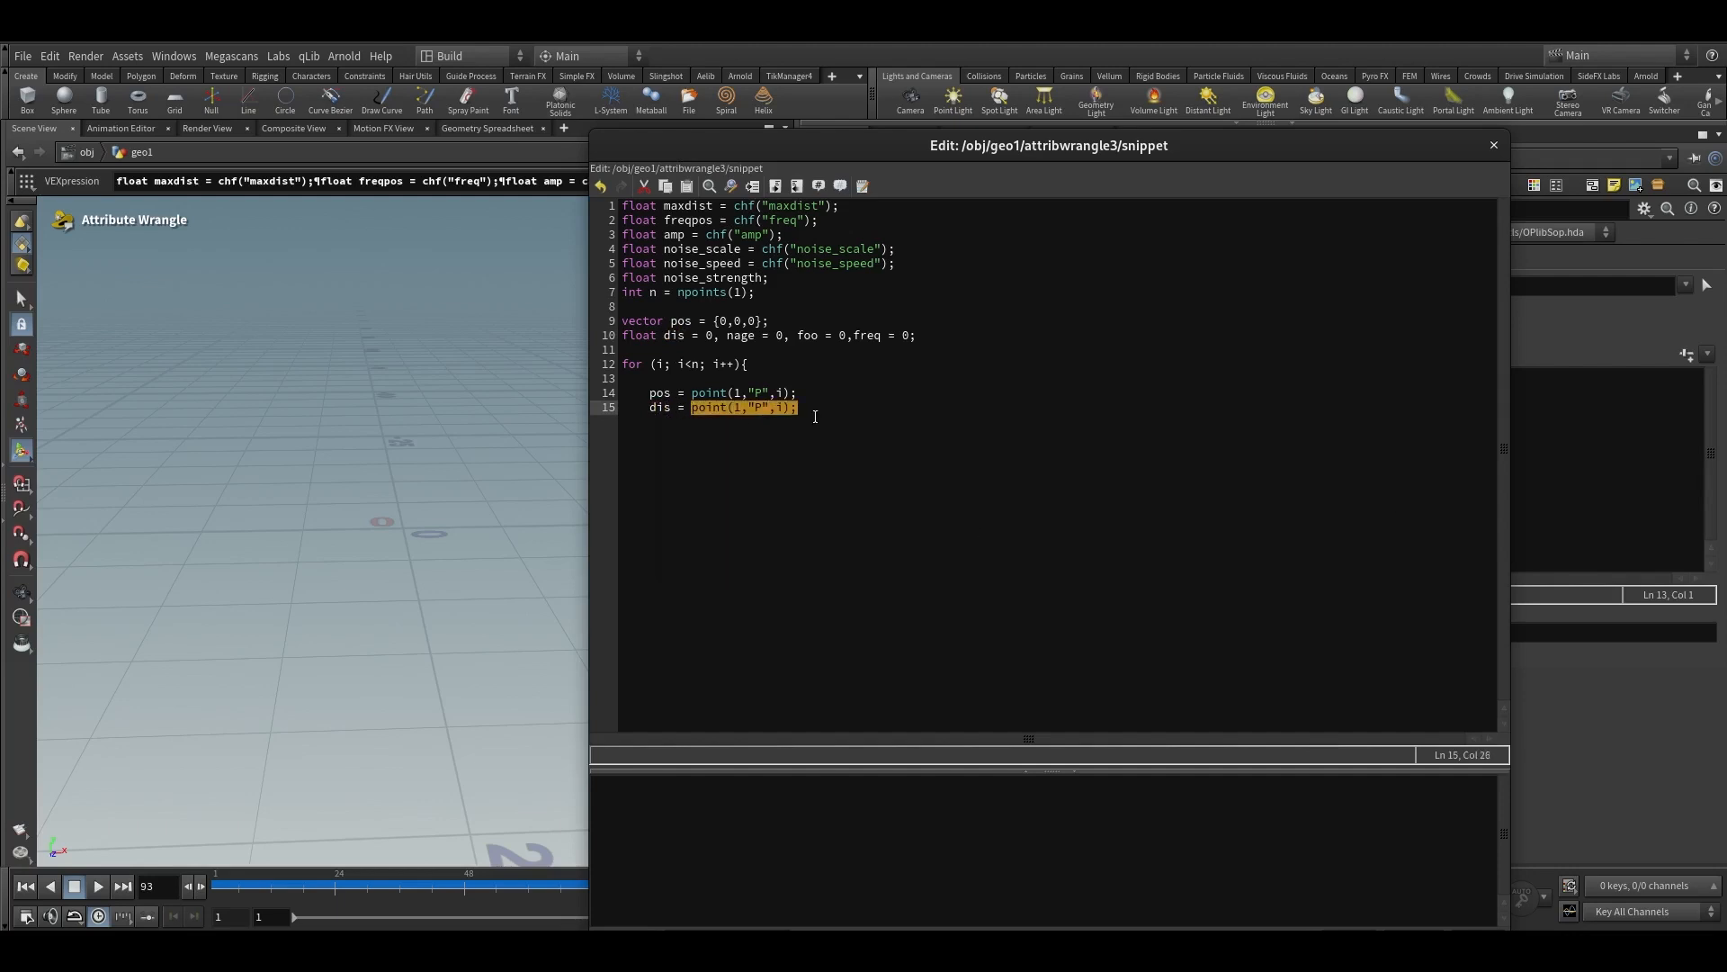
pyautogui.write('length')
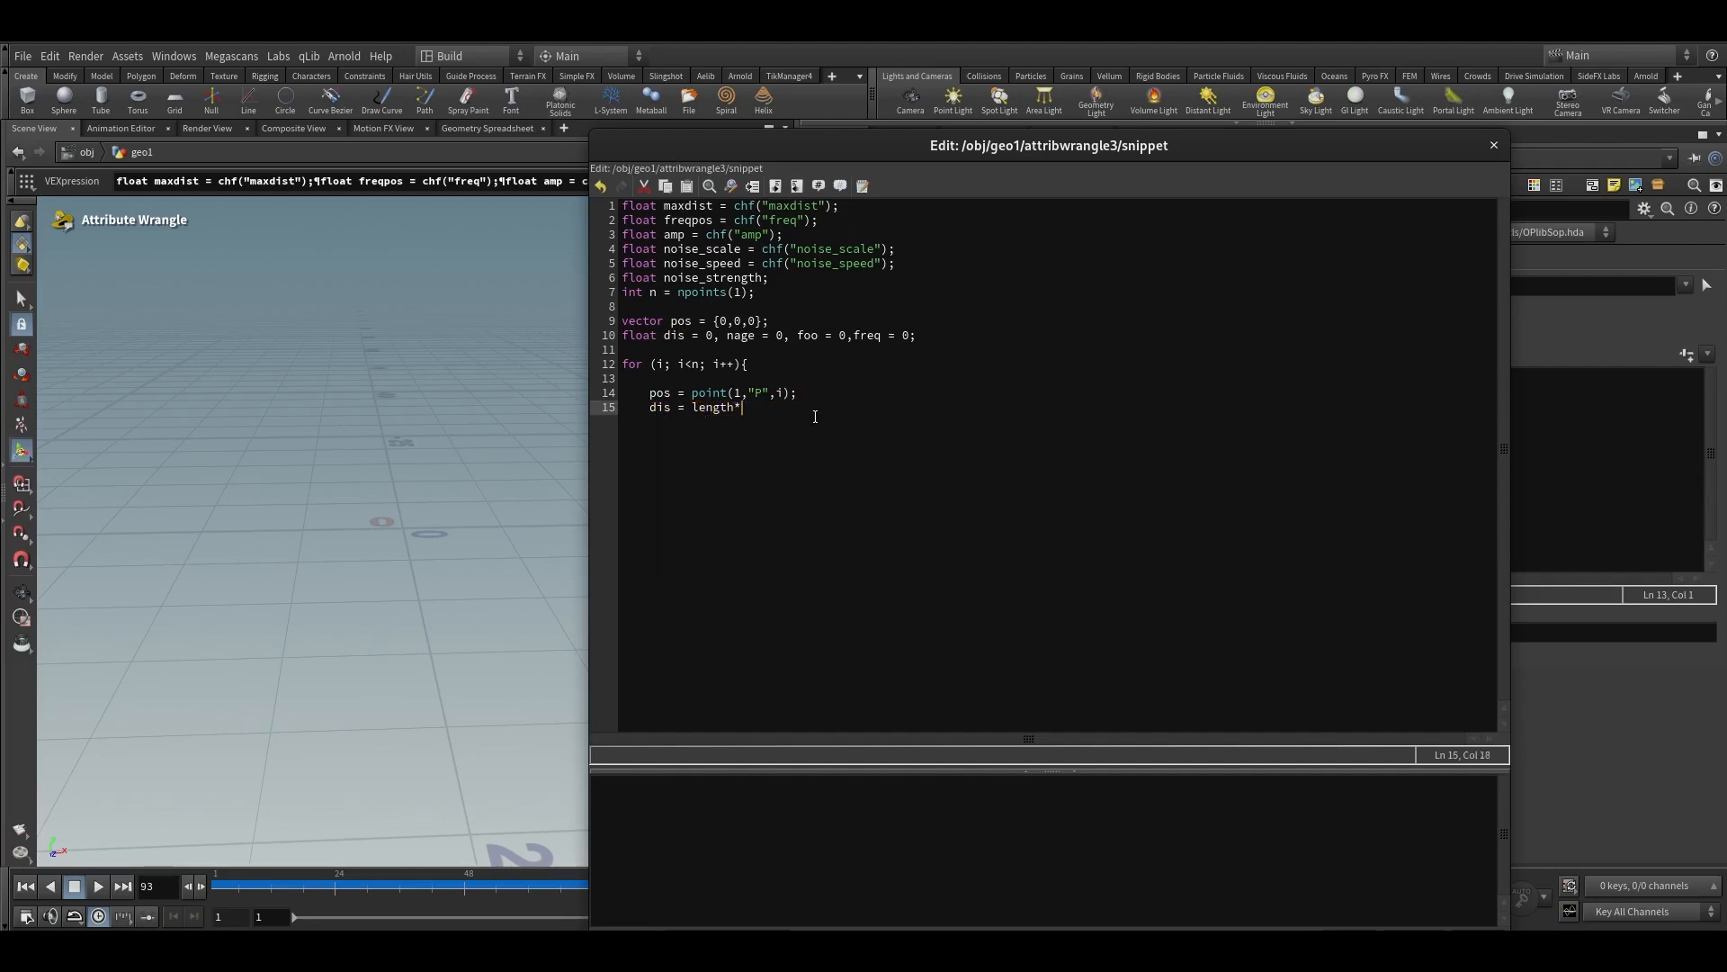
pyautogui.write('(')
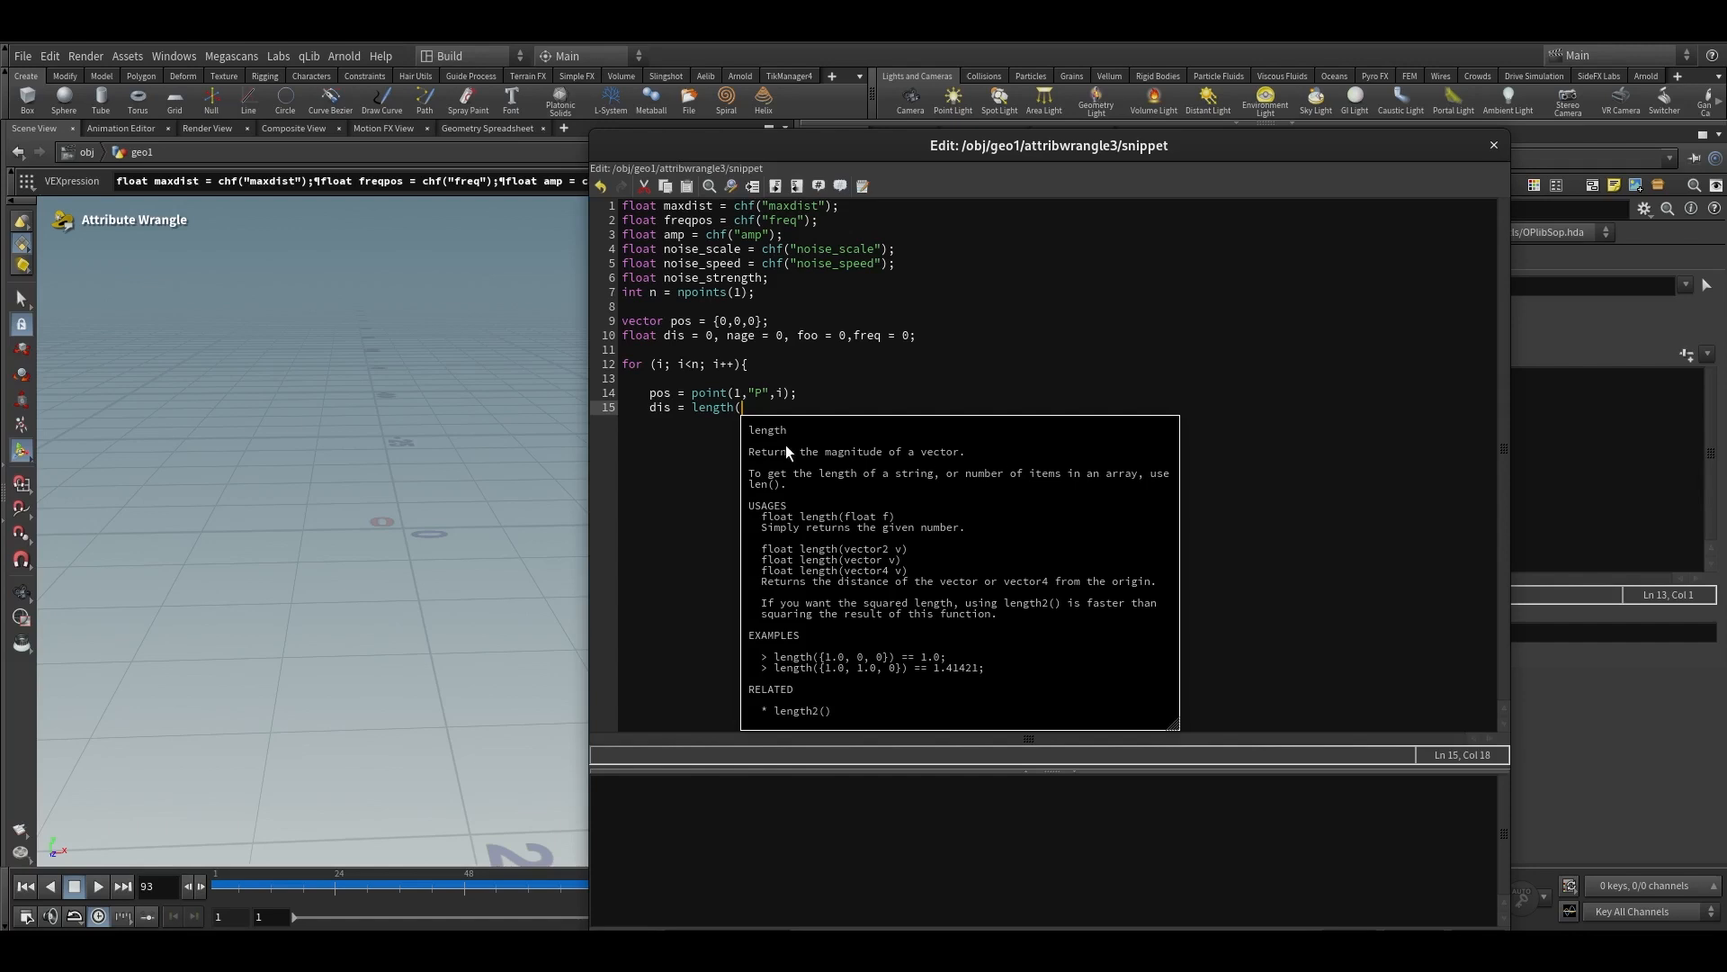
pyautogui.write('v@P')
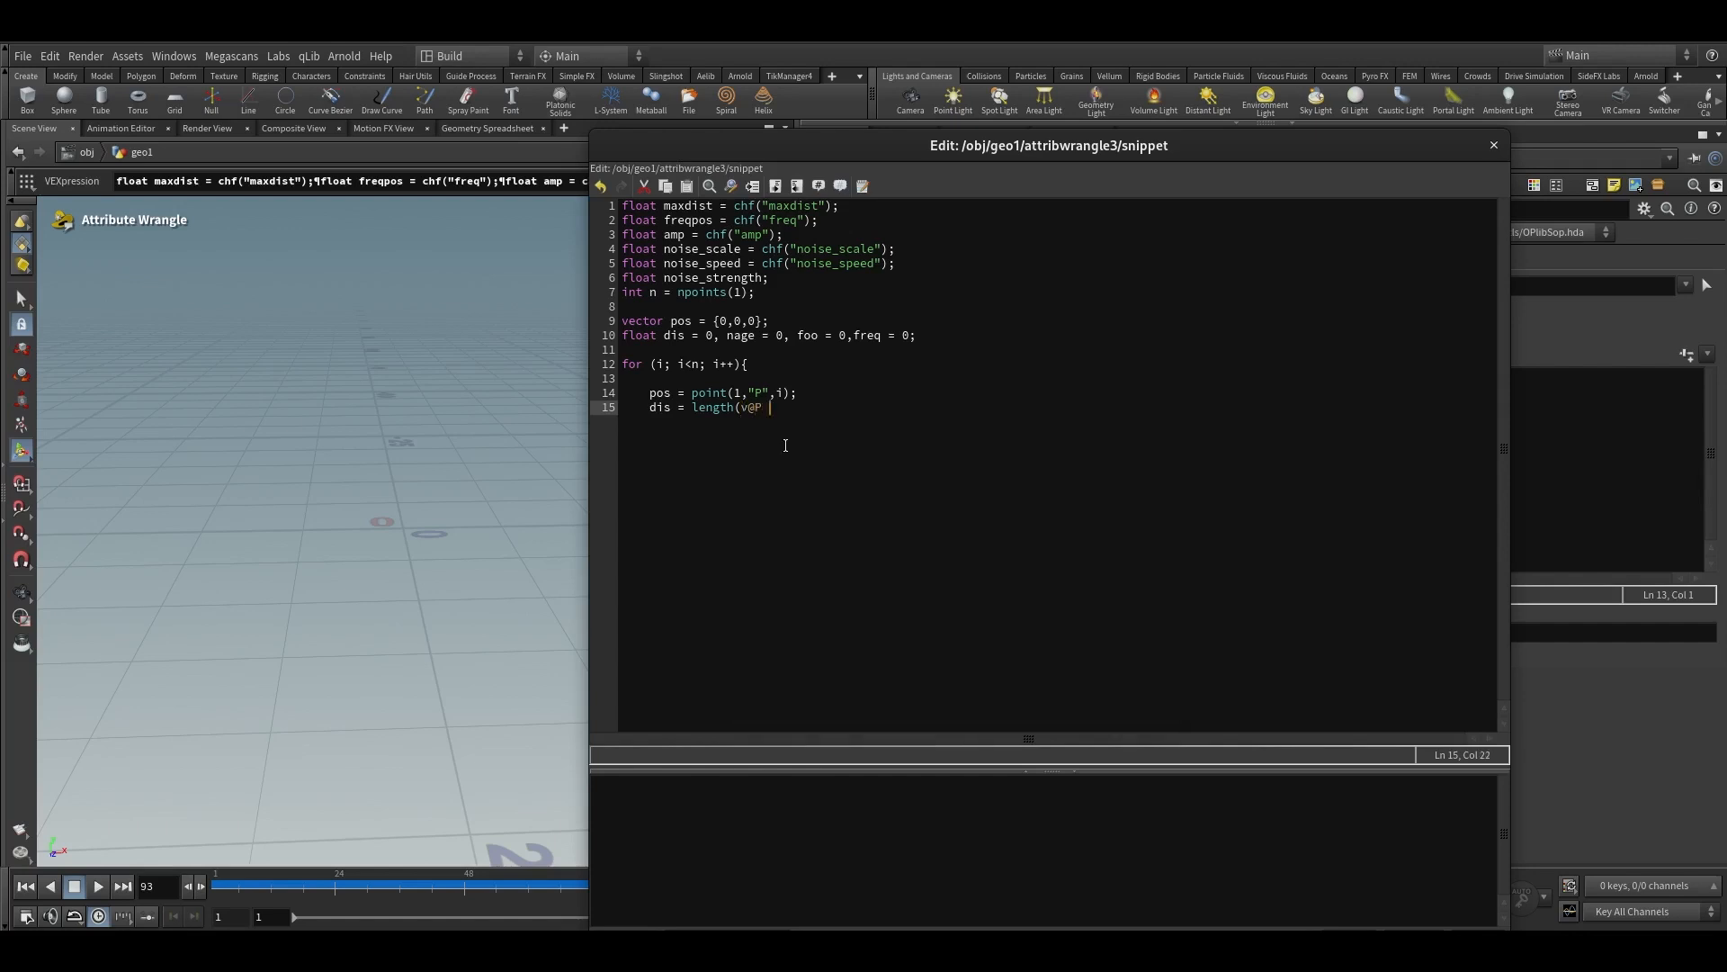
pyautogui.write(' - pos);')
pyautogui.moveTo(739, 151); pyautogui.dragTo(603, 91)
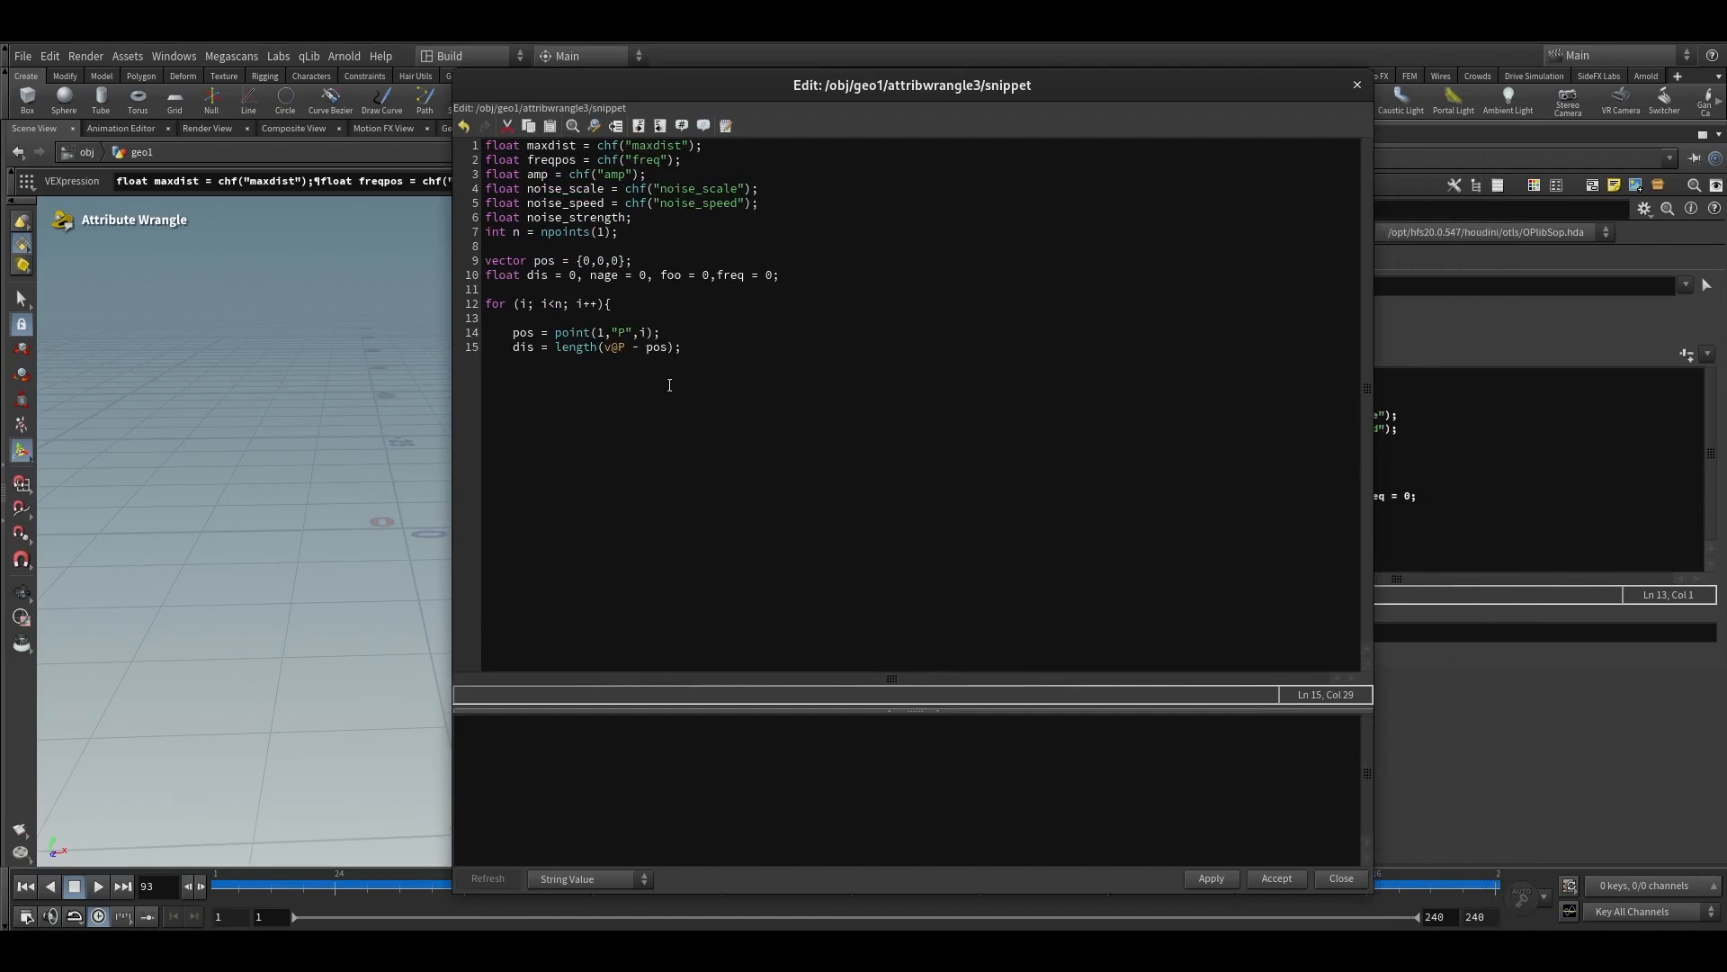
# Add a loop line that reads each second-input point's age with age = point(1,"age",i);
pyautogui.press('Return')
pyautogui.write('age = point(0')
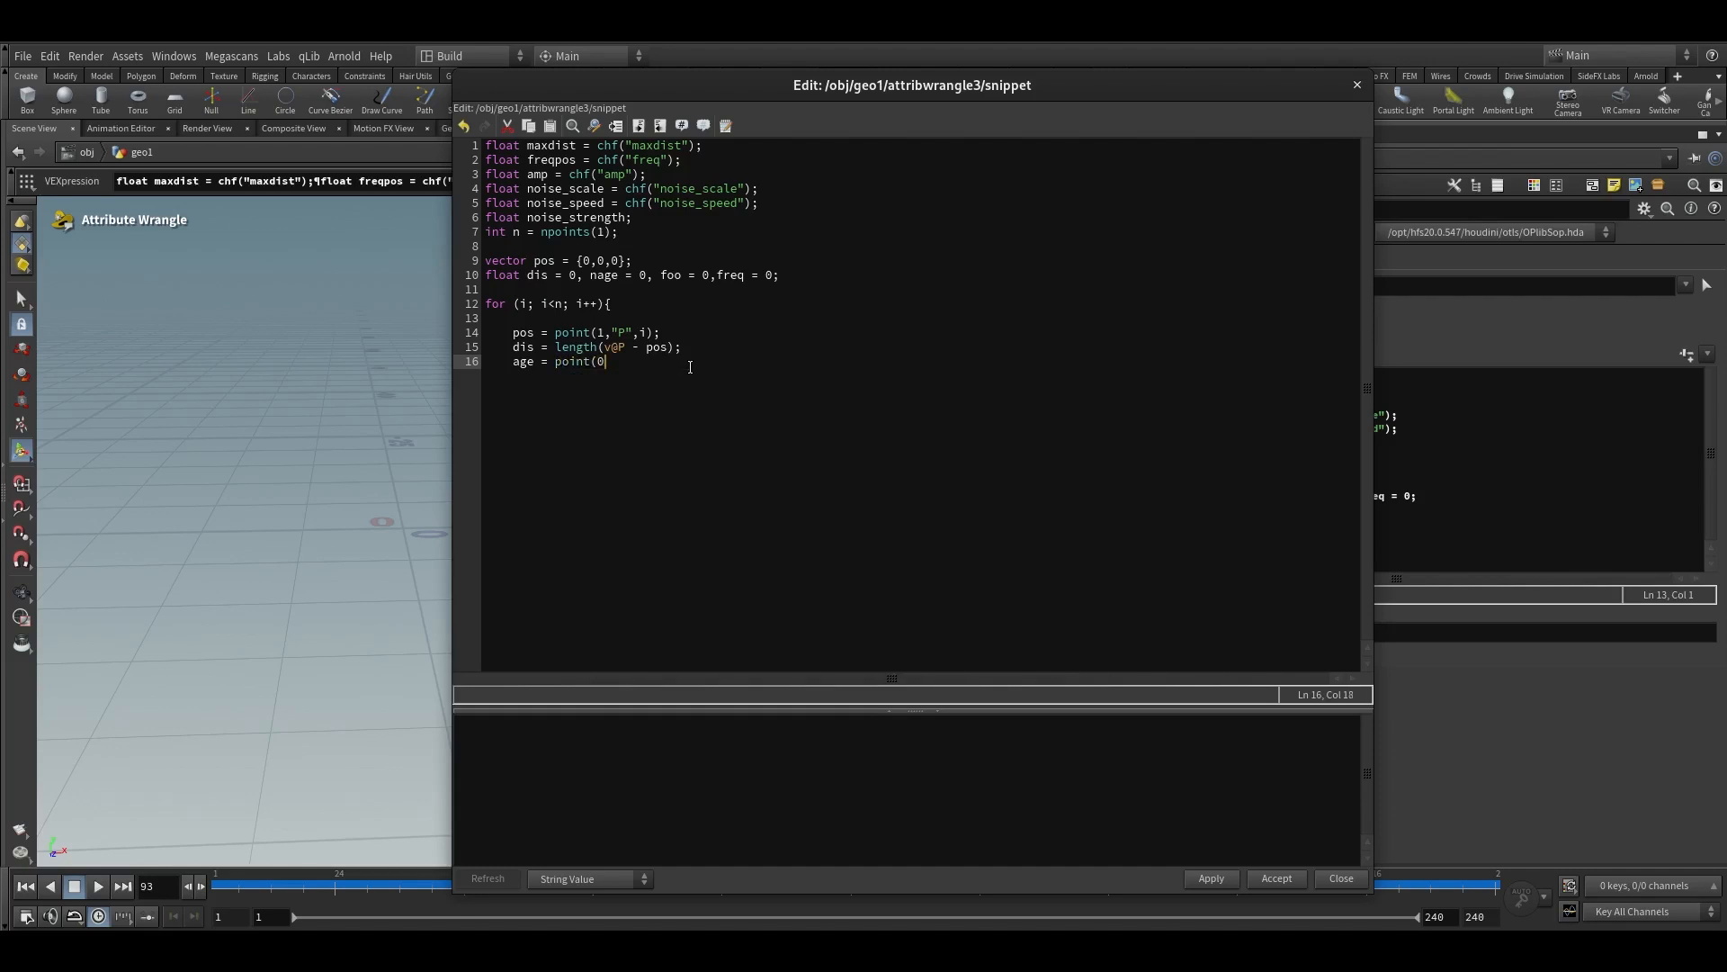
pyautogui.press('BackSpace')
pyautogui.write('1,"age",i);')
# Add a loop line that reads each second-input point's life with life = point(1,"life",i);
pyautogui.press('Return')
pyautogui.write('life')
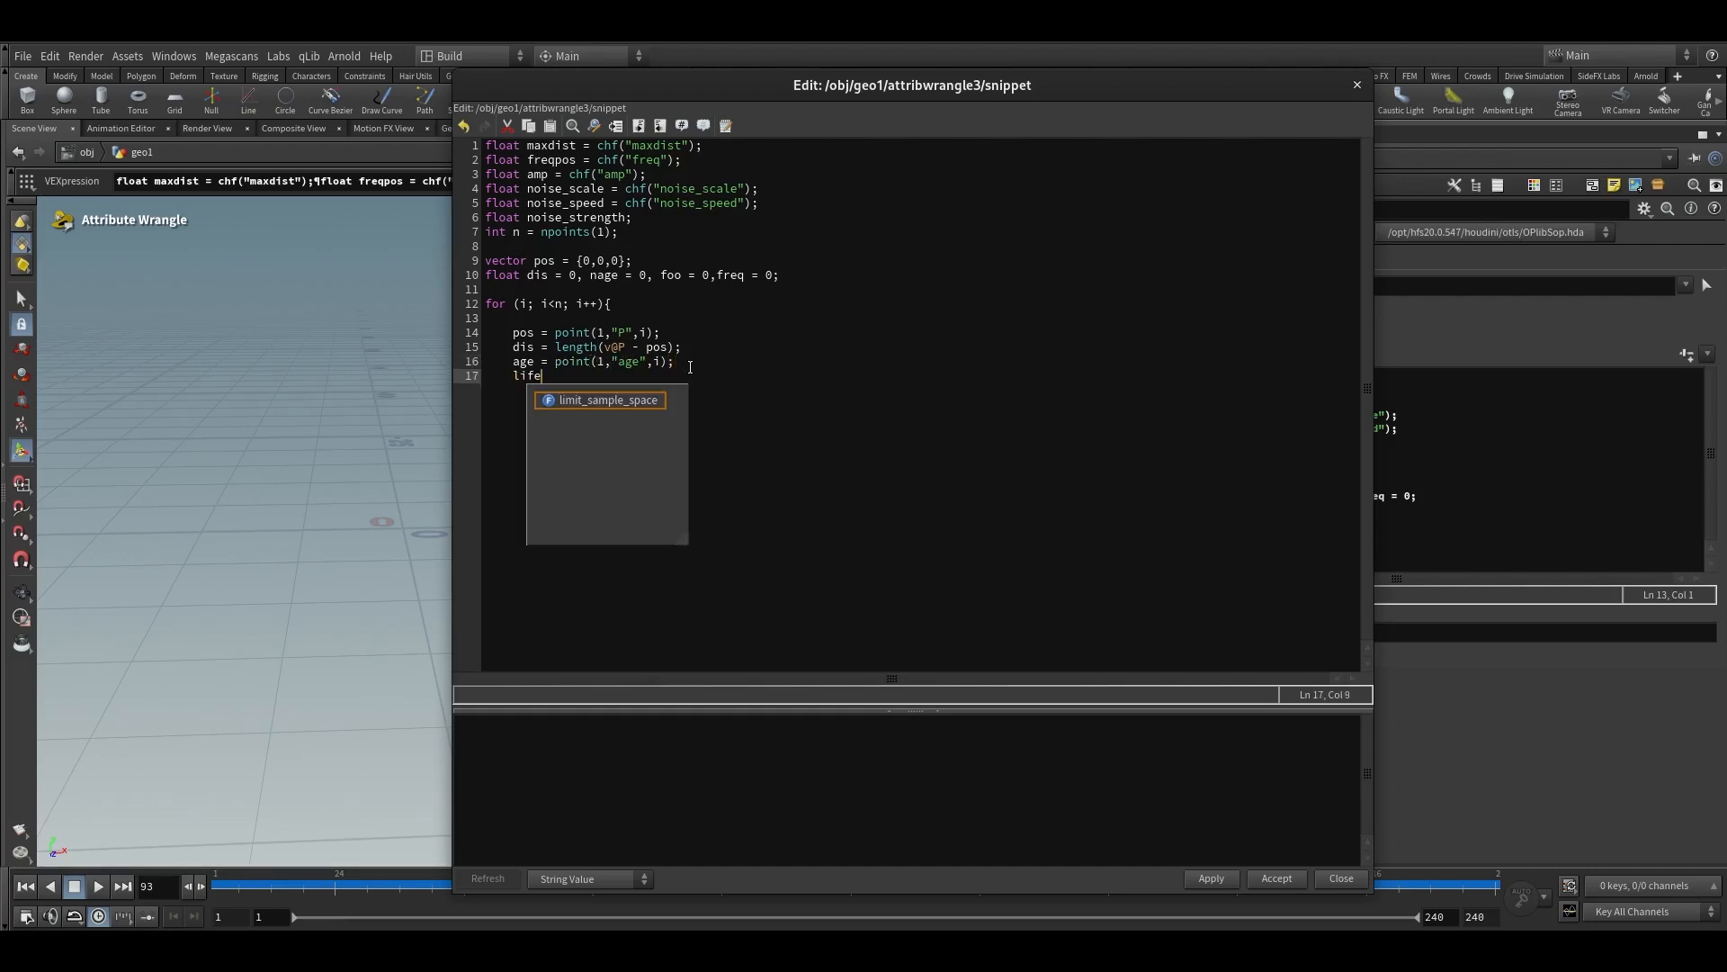
pyautogui.write(' = point')
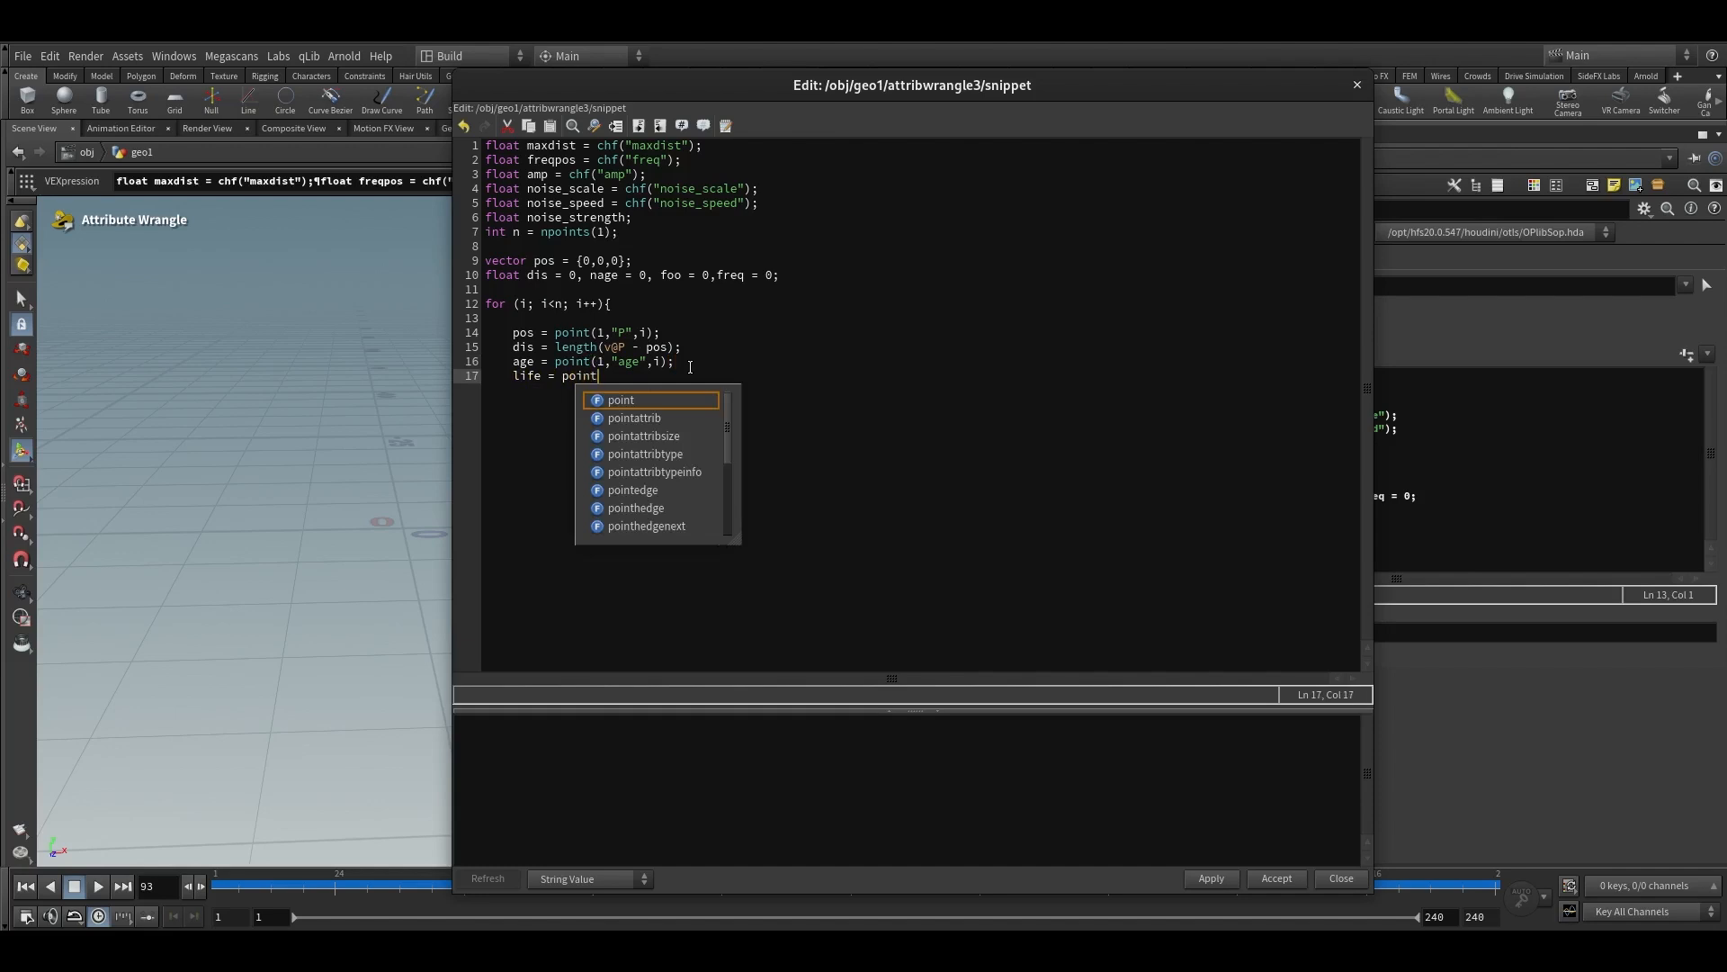
pyautogui.write('(1,"life"')
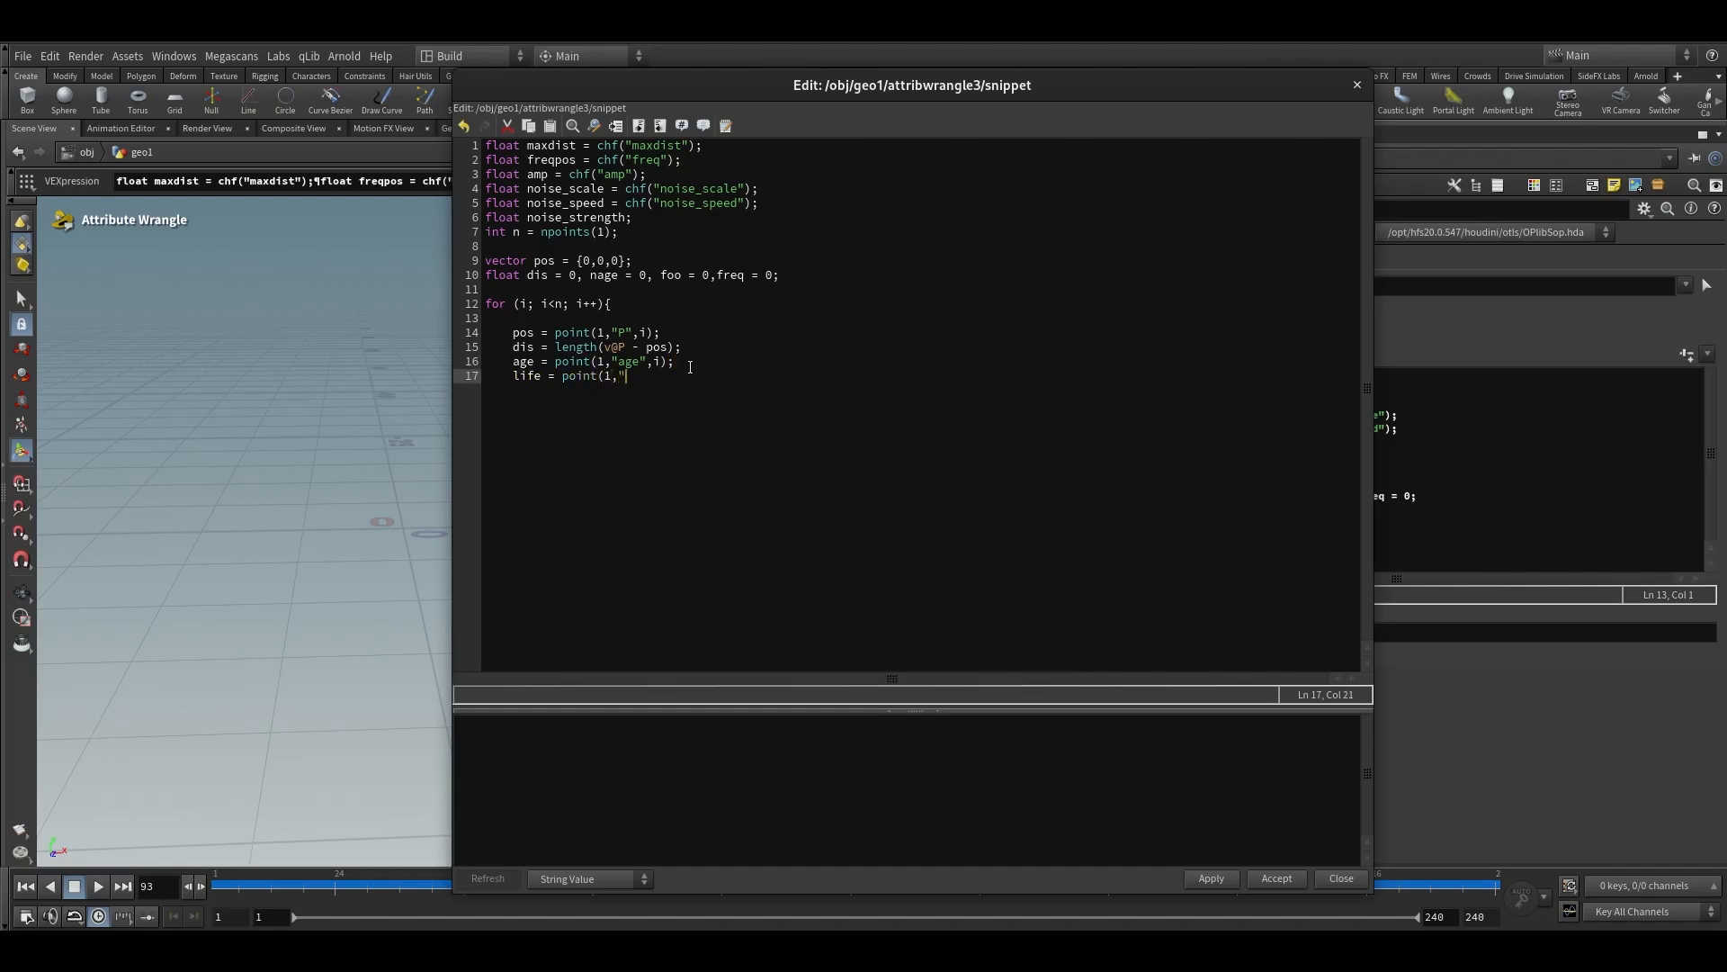
pyautogui.write(',')
pyautogui.write('i);')
# Compute the normalized age in the loop with nage = (float)age/ (float)life; and begin a new line below it
pyautogui.press('Return')
pyautogui.write('nage = (float)age/')
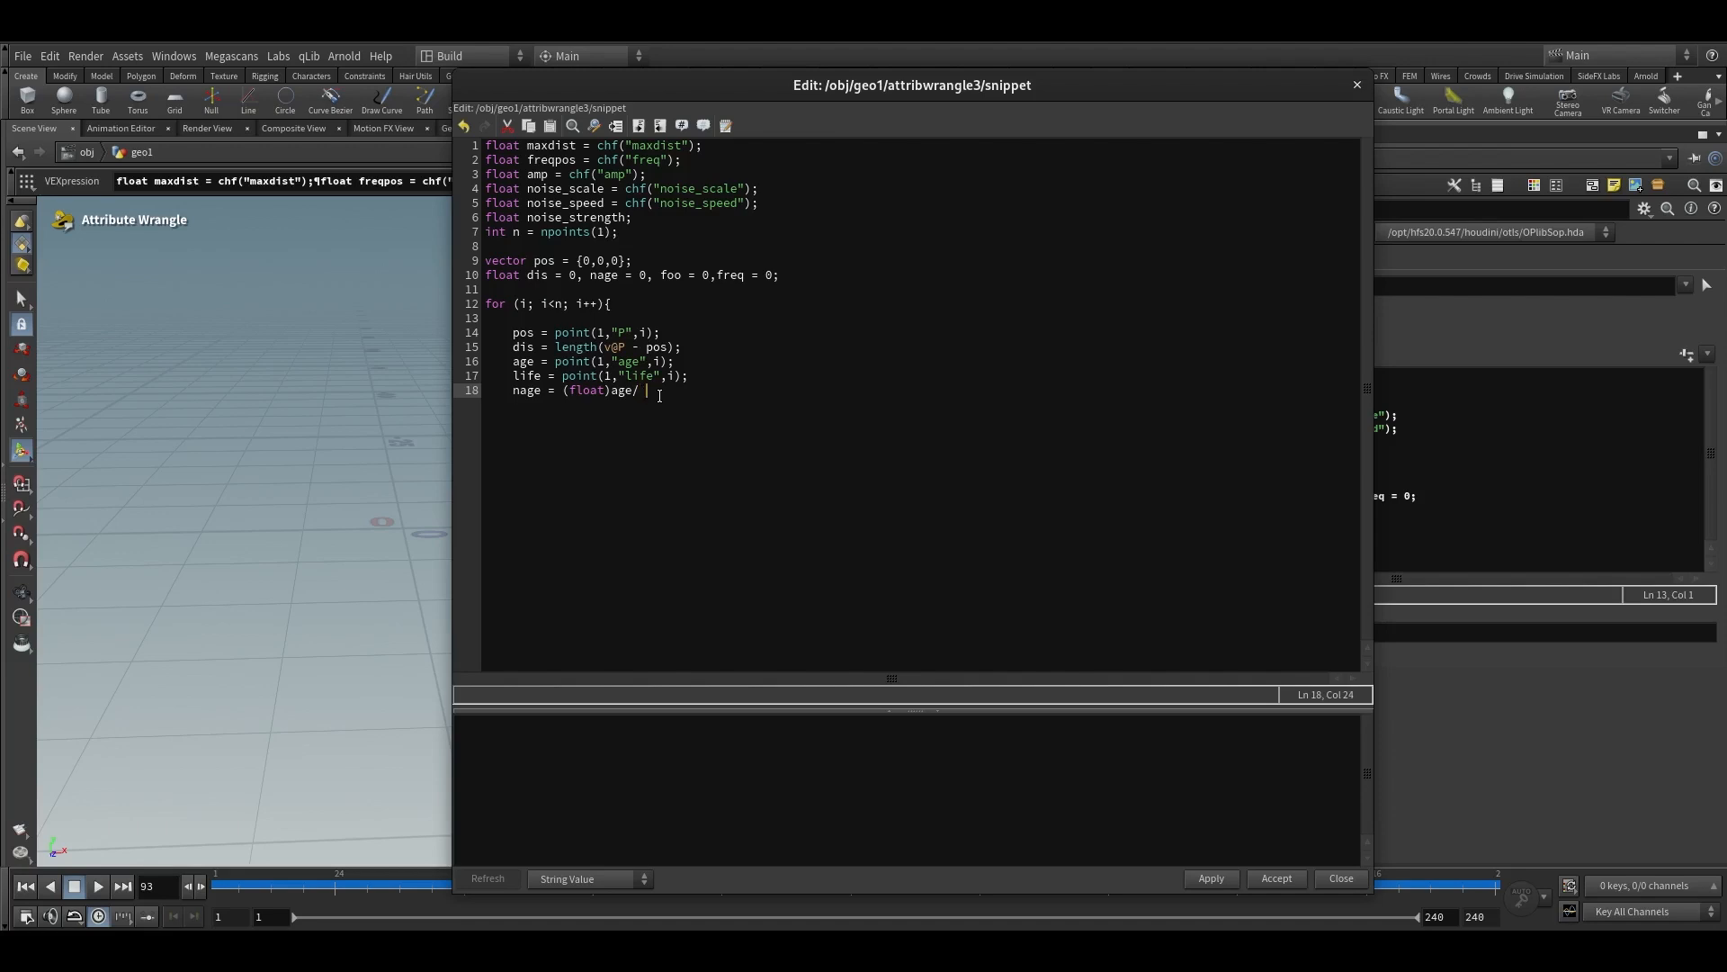
pyautogui.write('floa')
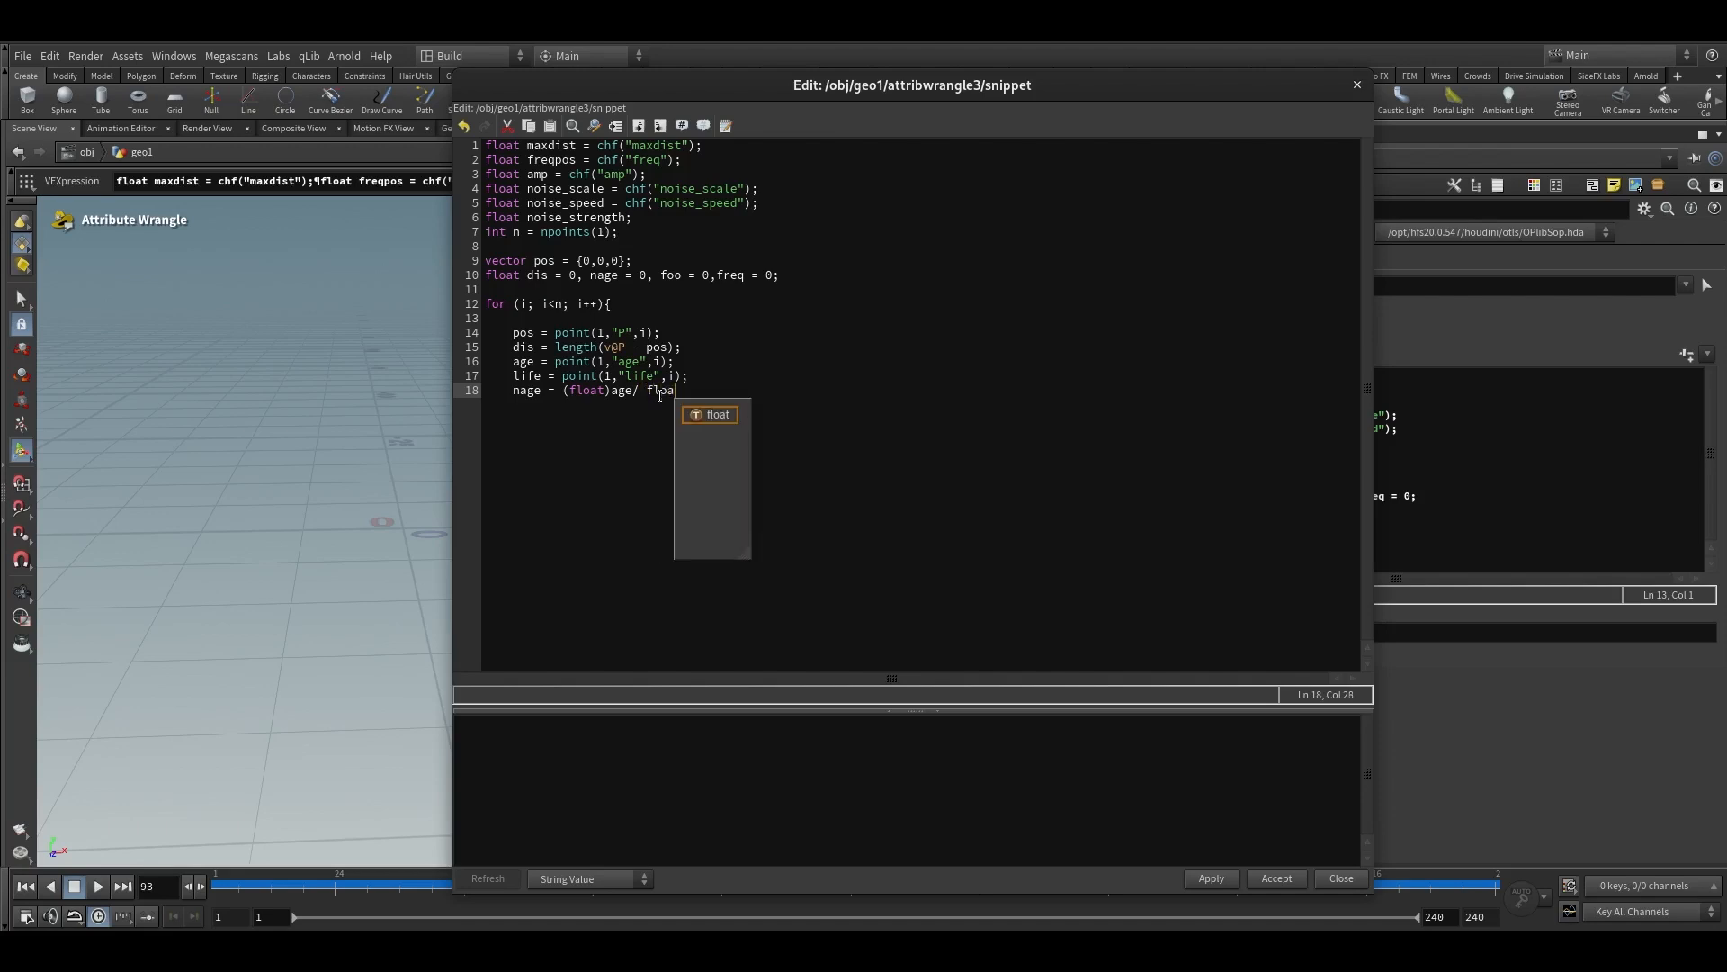
pyautogui.write('t(')
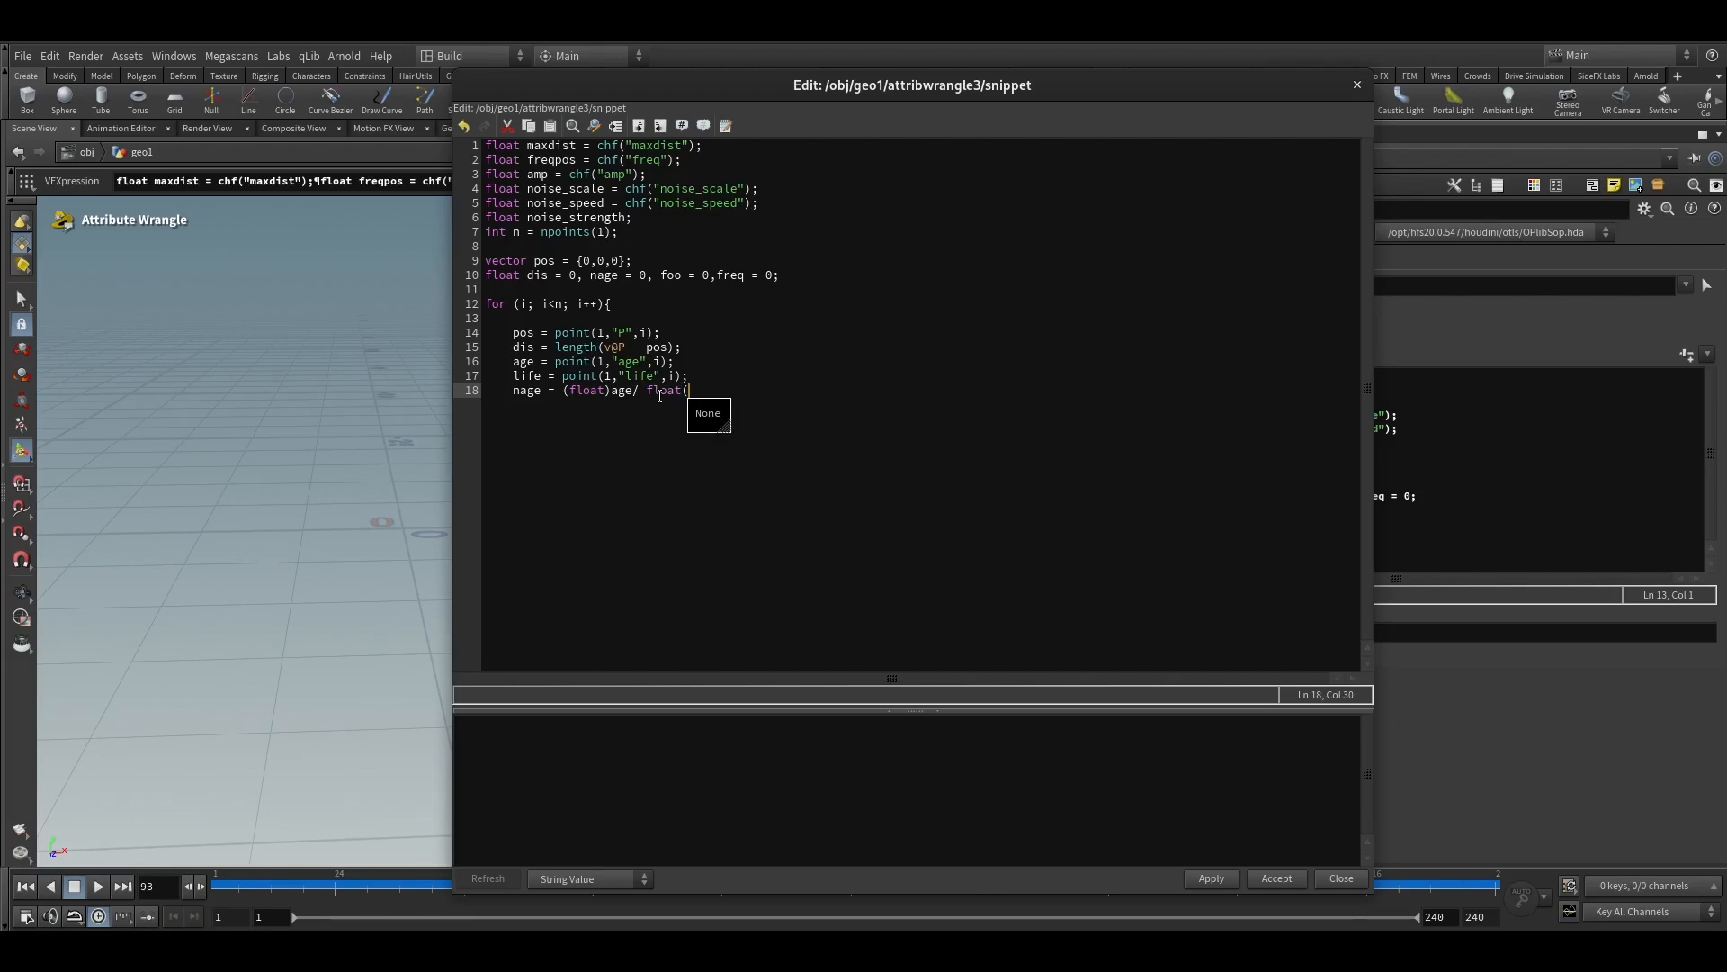
pyautogui.press('Left')
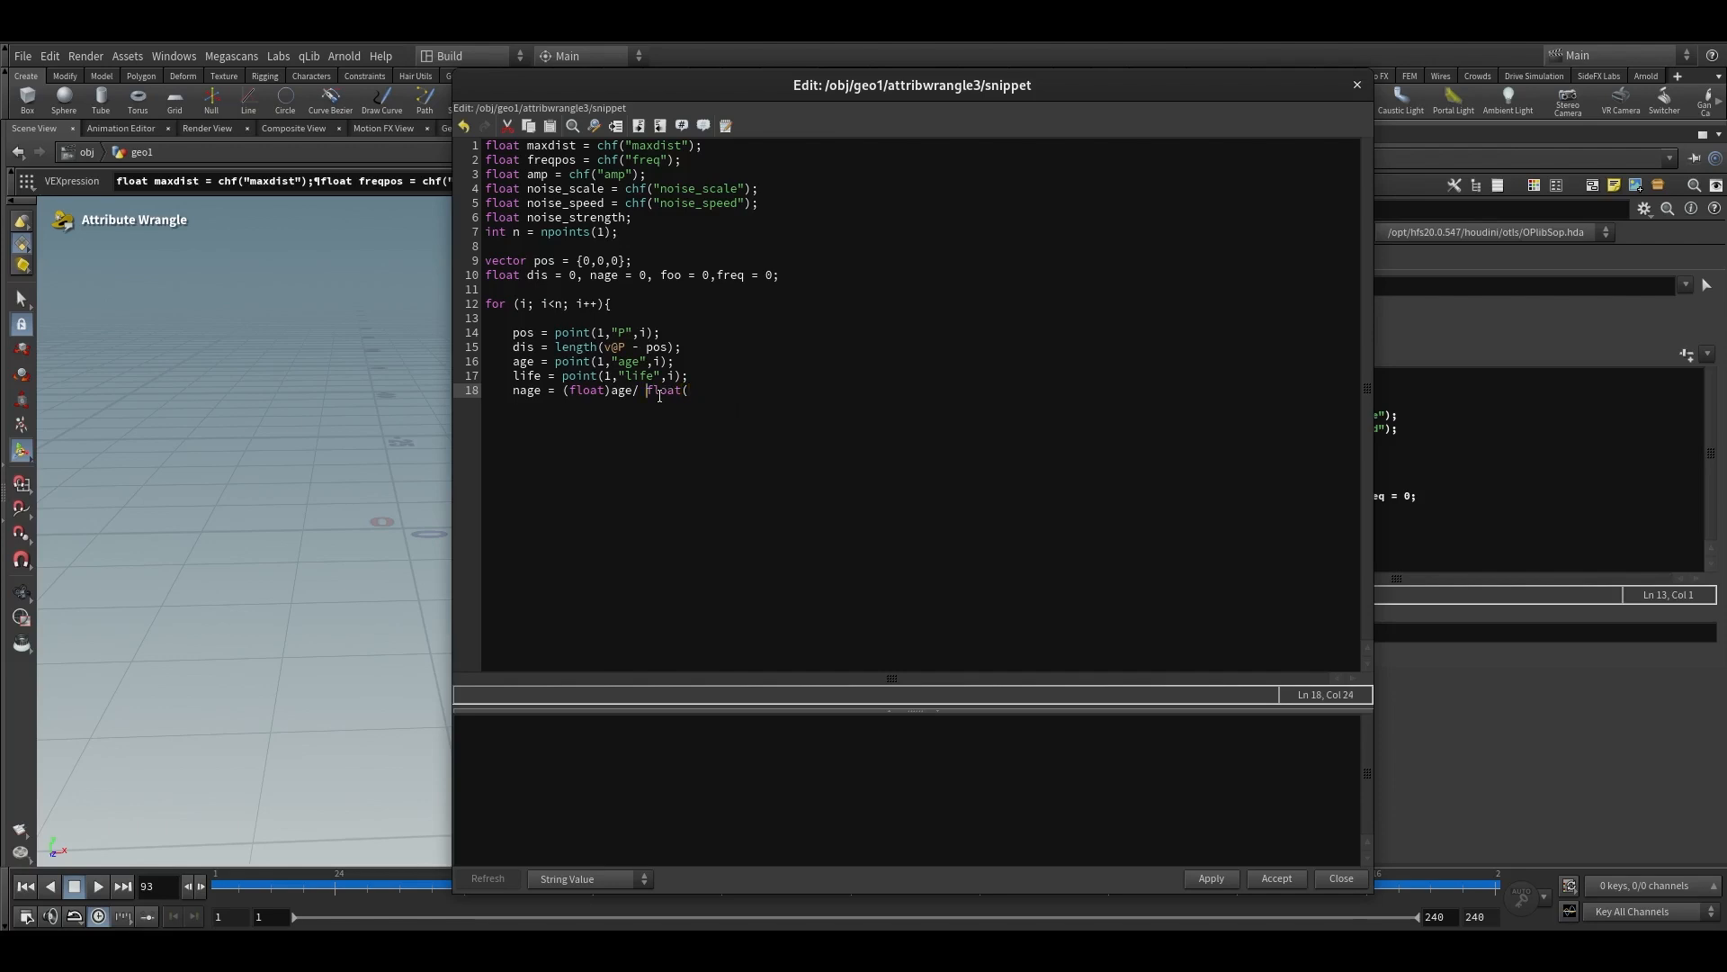
pyautogui.write('(')
pyautogui.press('Delete')
pyautogui.write(')life;')
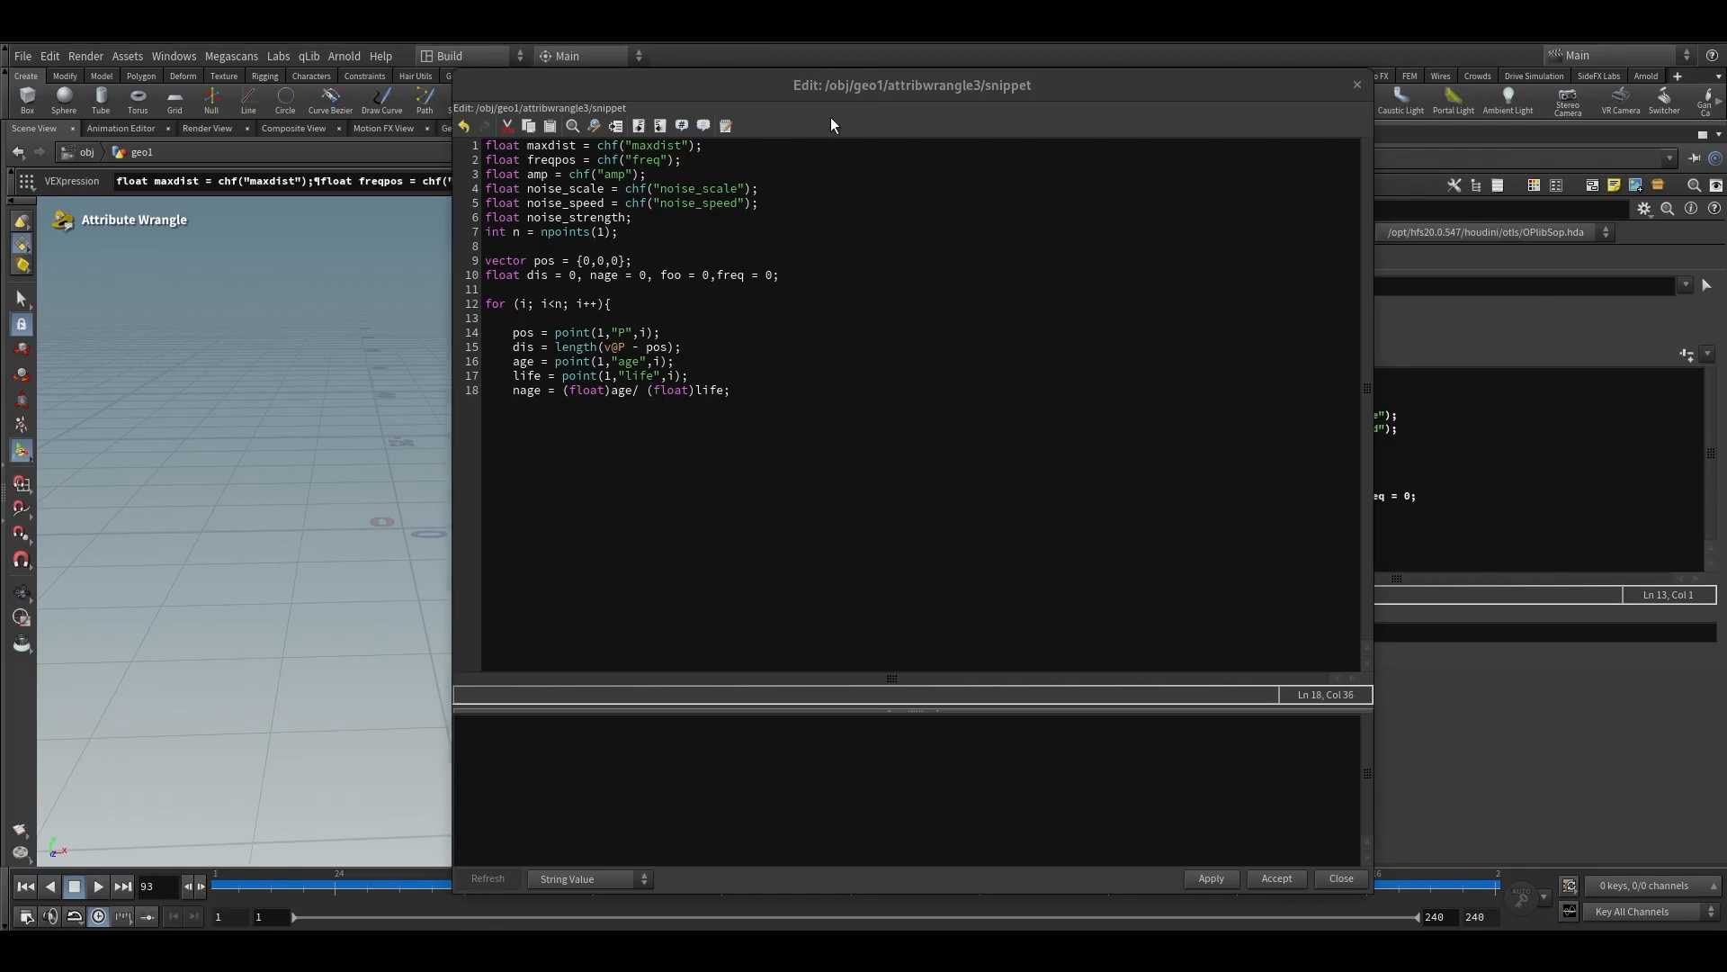
pyautogui.moveTo(840, 94); pyautogui.dragTo(741, 90)
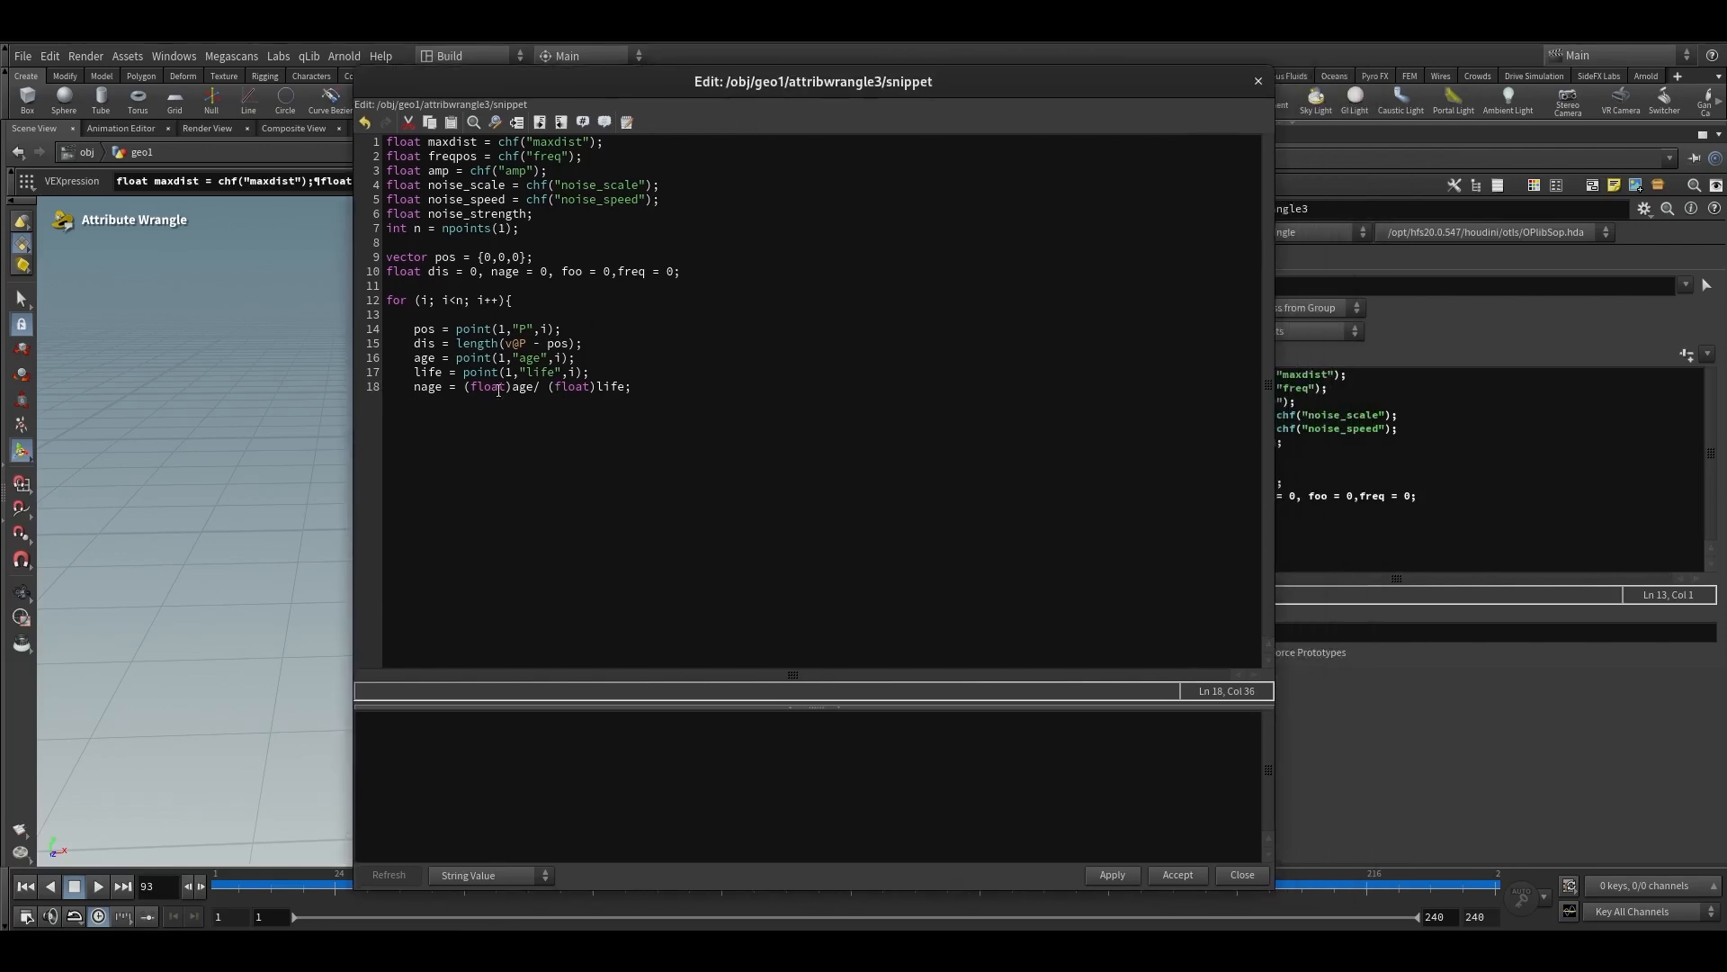
pyautogui.moveTo(466, 387); pyautogui.dragTo(639, 385)
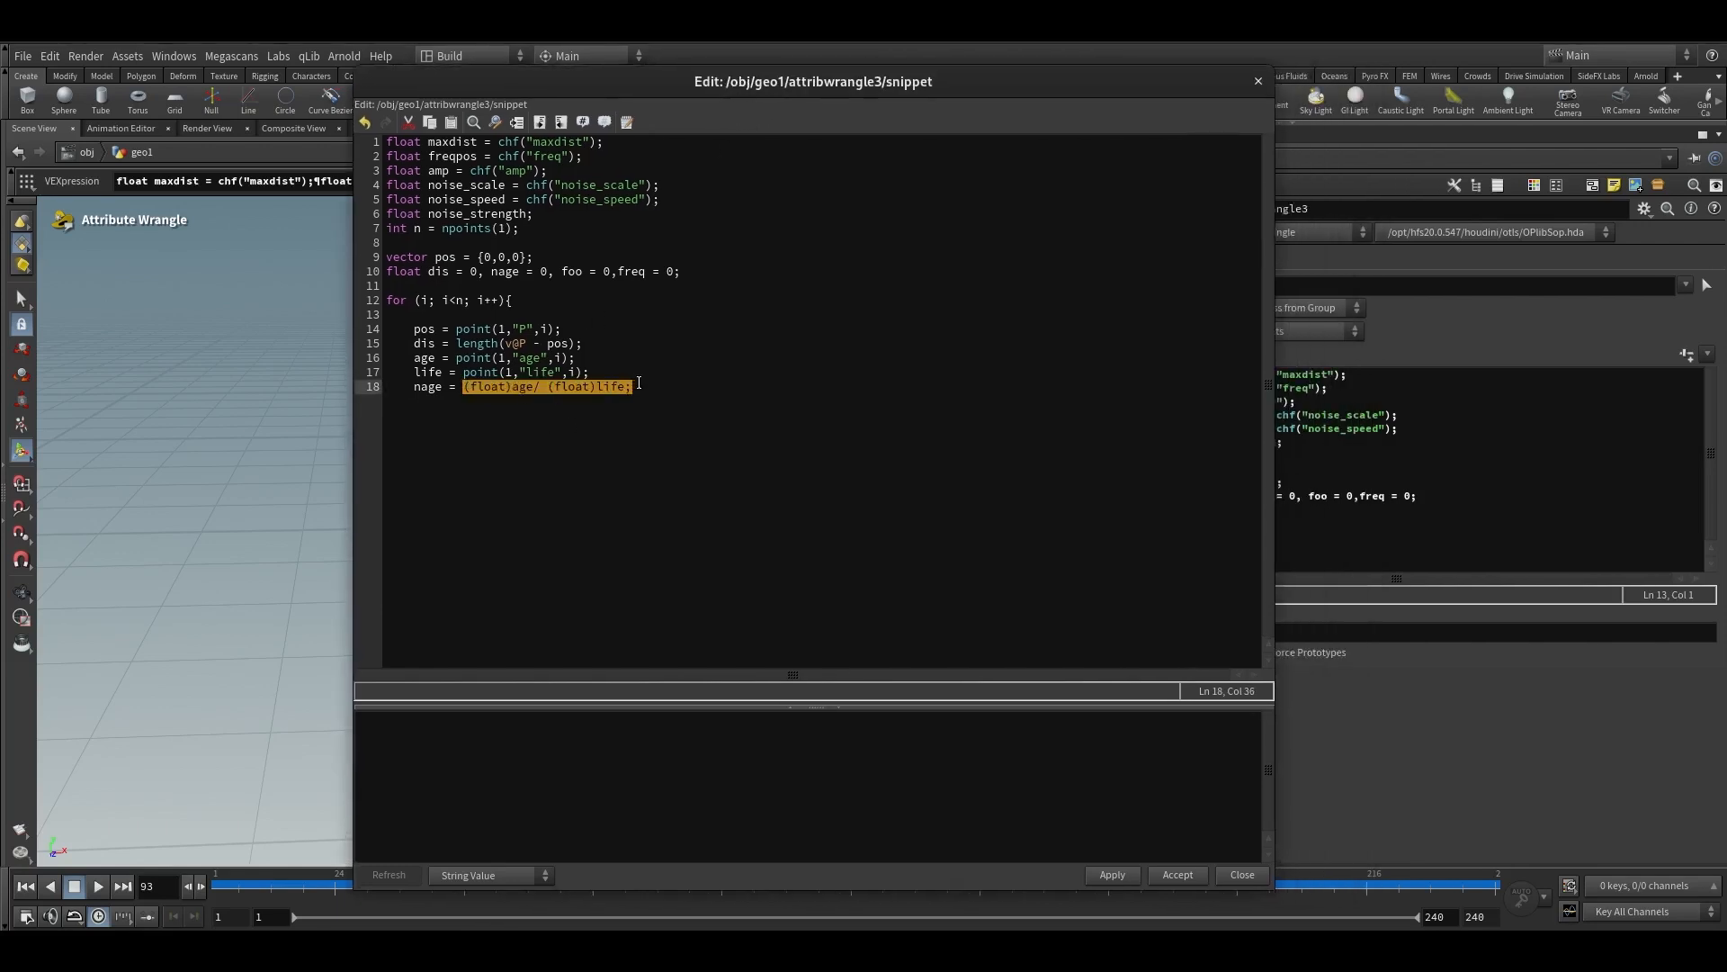
pyautogui.click(639, 385)
pyautogui.press('Return')
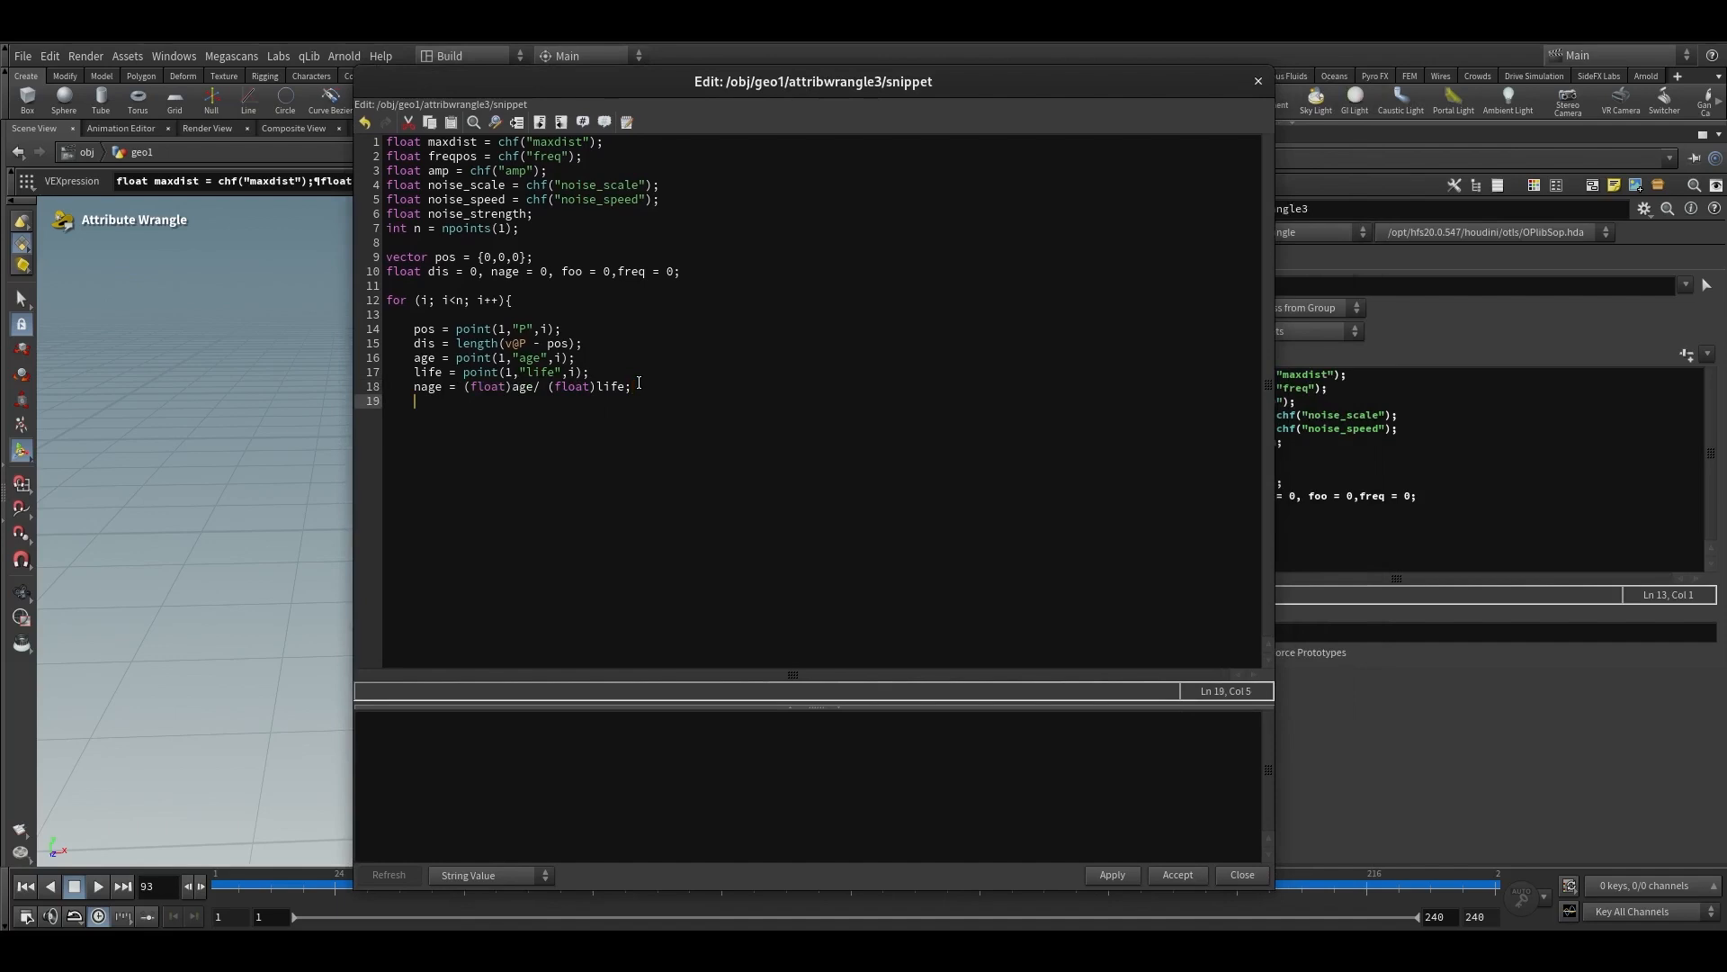
pyautogui.write('dist')
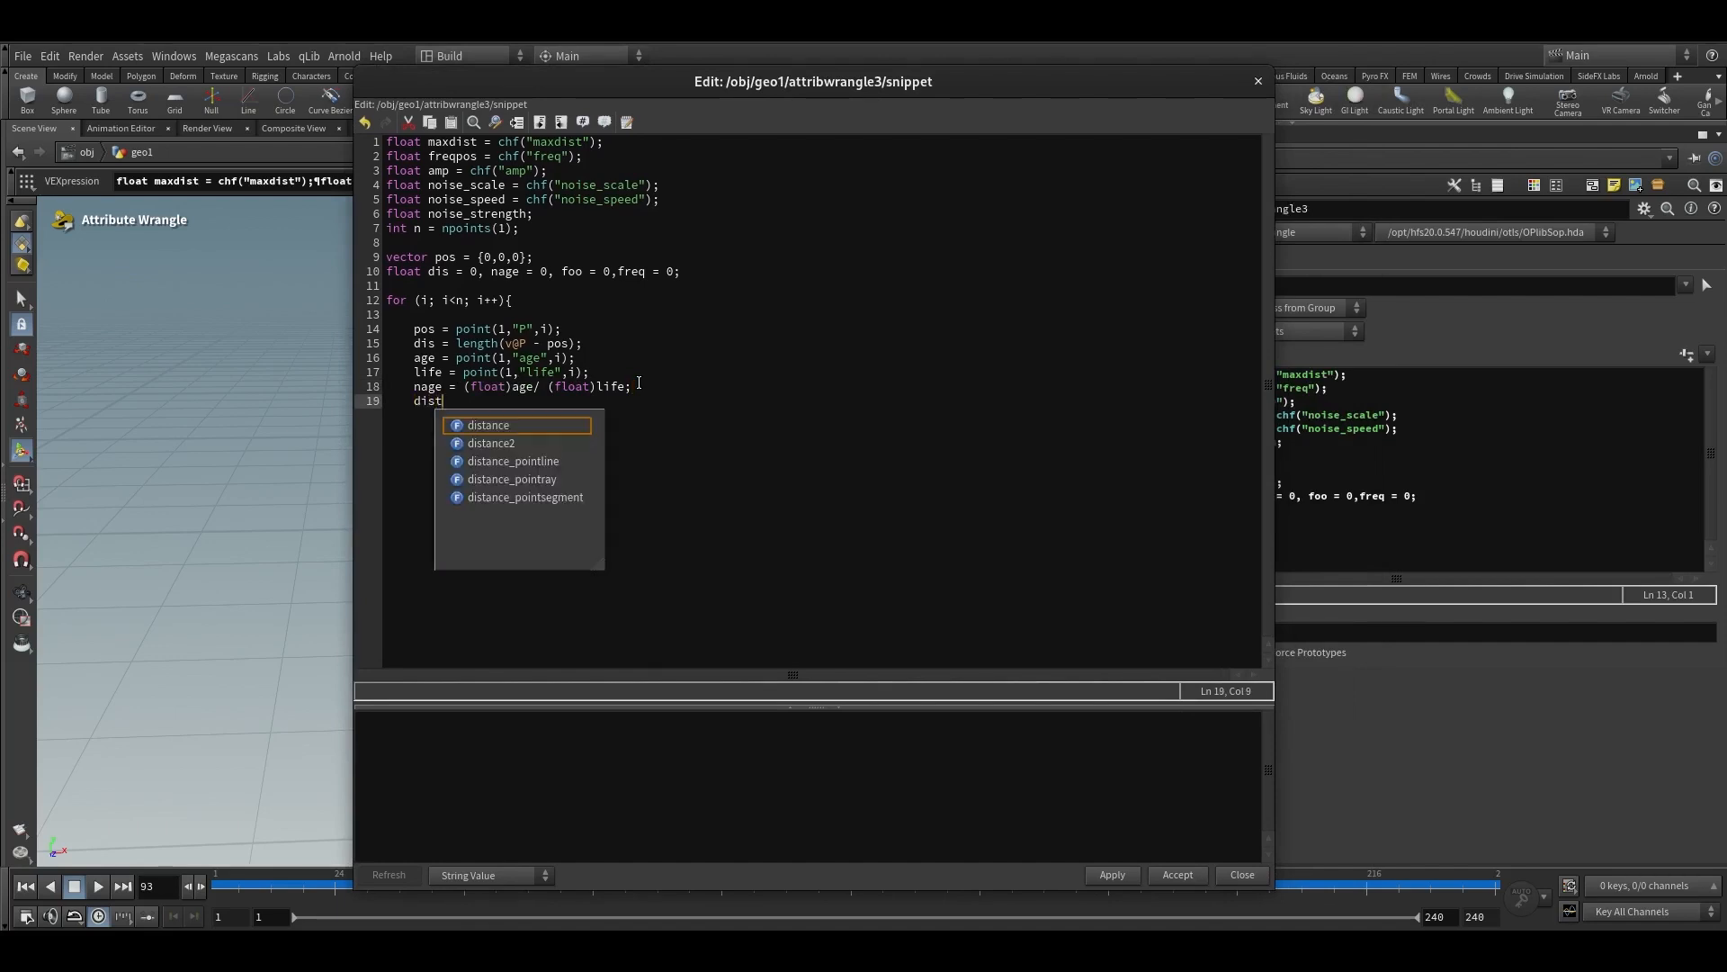
pyautogui.moveTo(444, 401); pyautogui.dragTo(421, 405)
pyautogui.press('BackSpace')
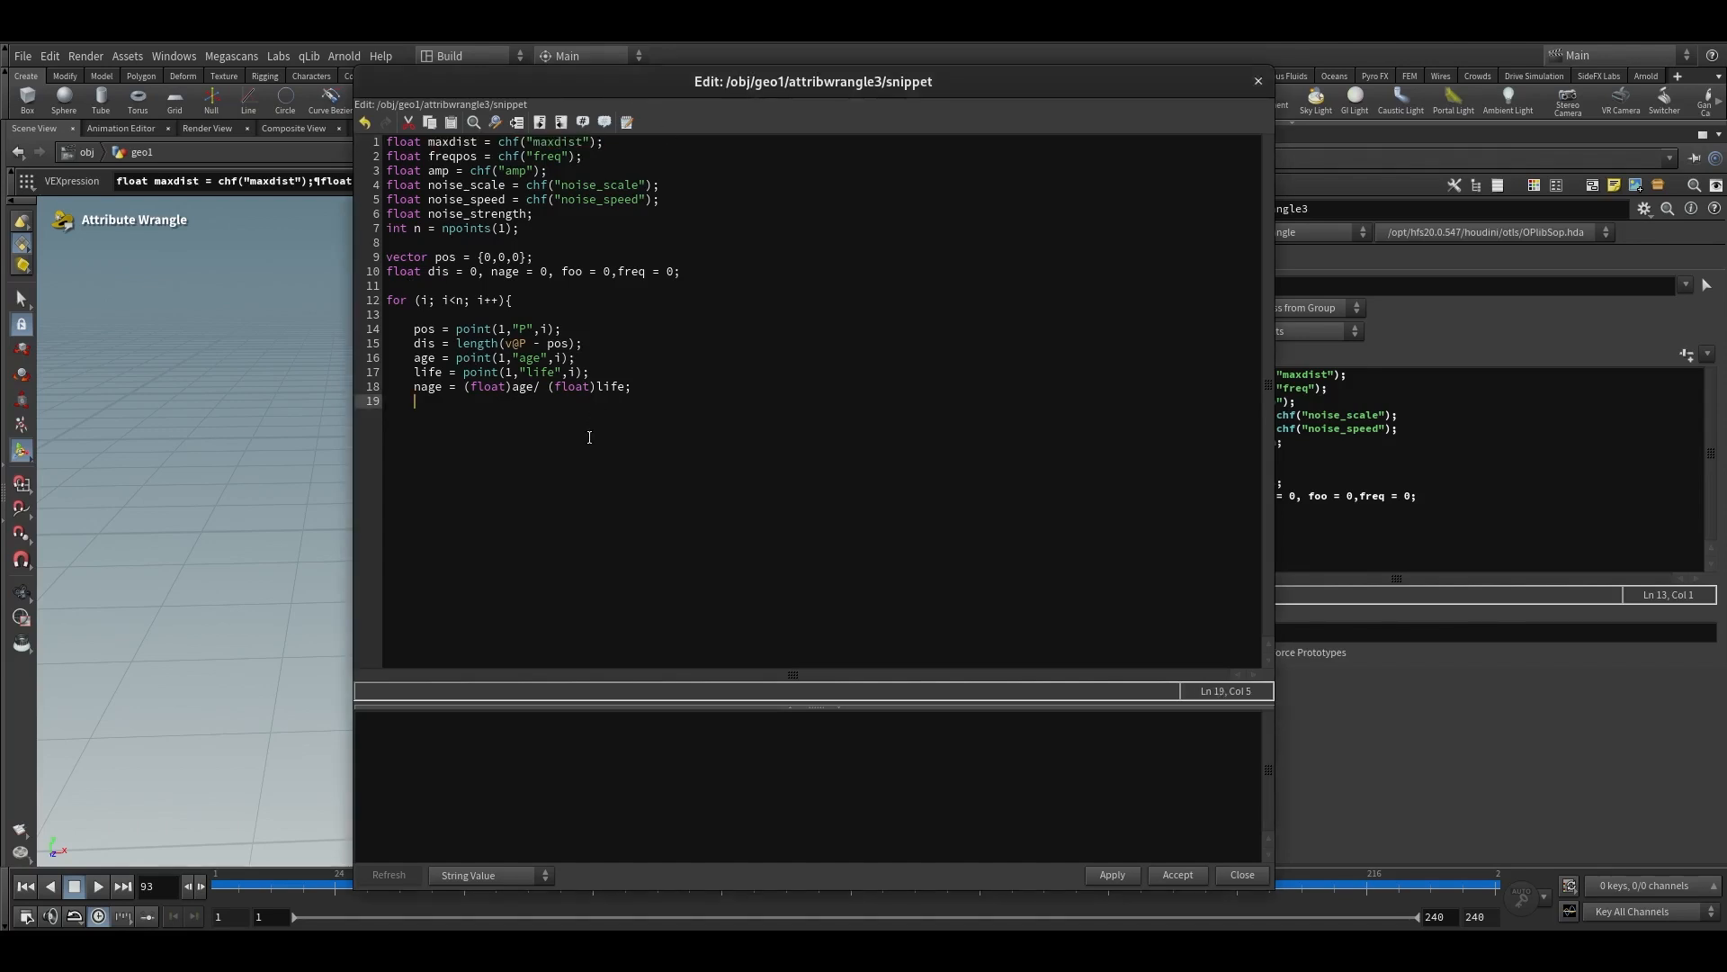
# Remap the distance on line 19 with dis = fit(dis,-0.000001,maxdist * nage,1,0);
pyautogui.write('dis = fit')
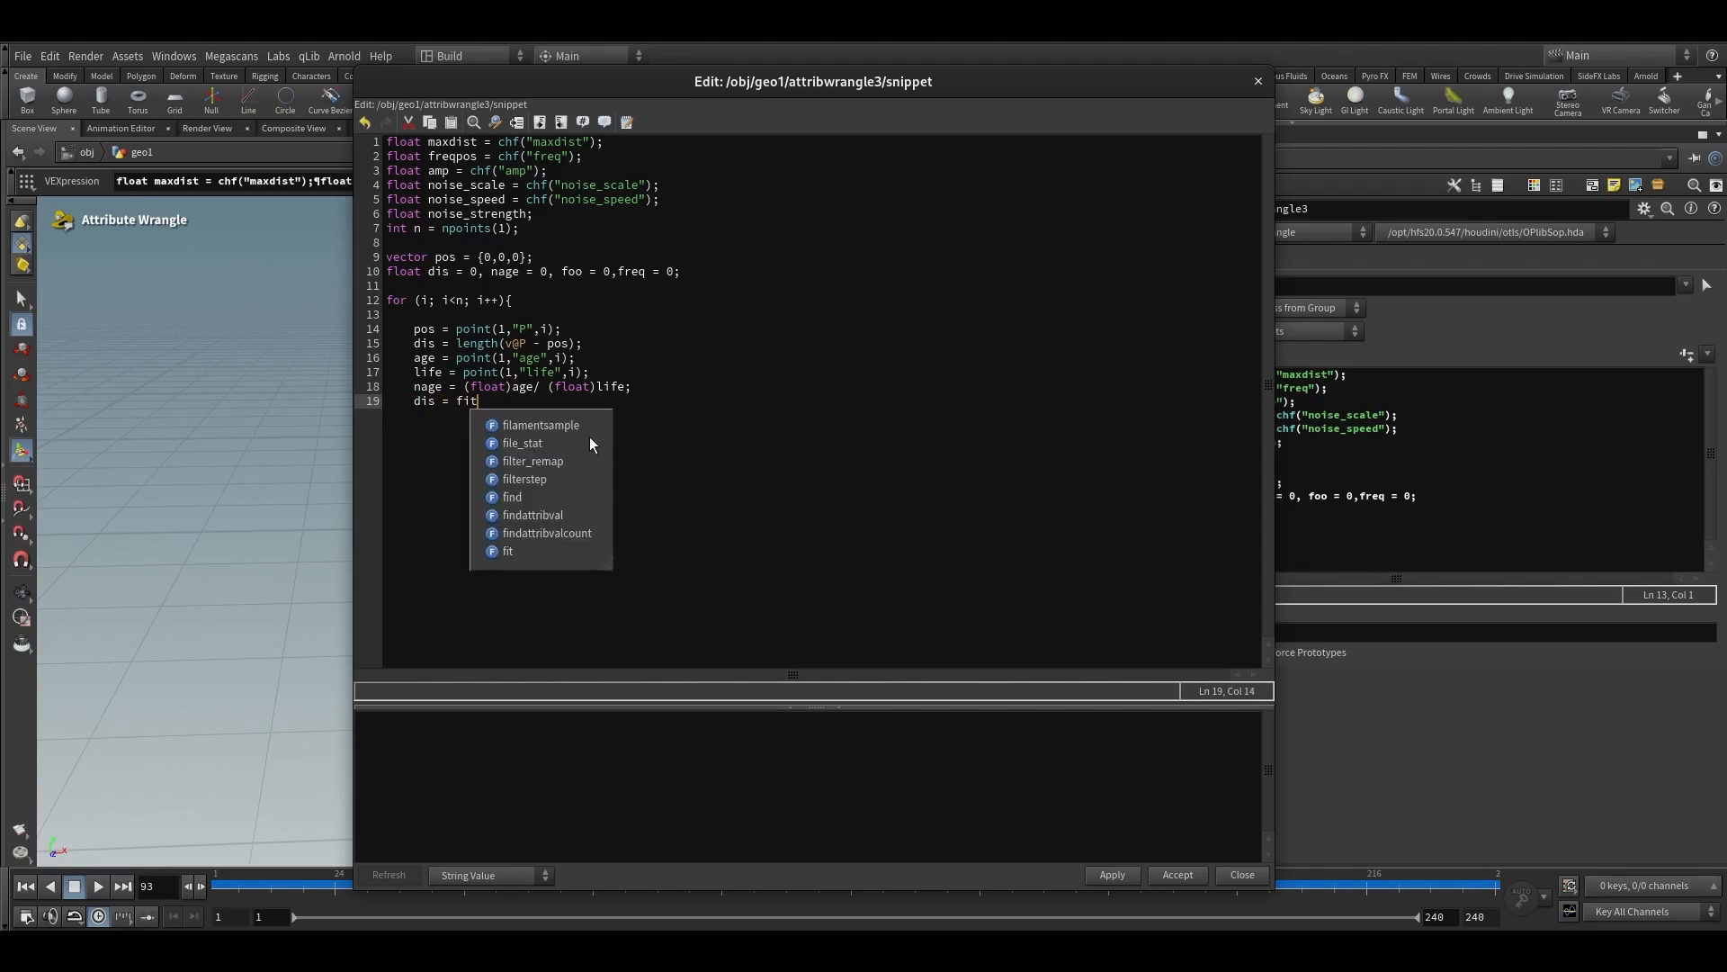
pyautogui.write('(dis')
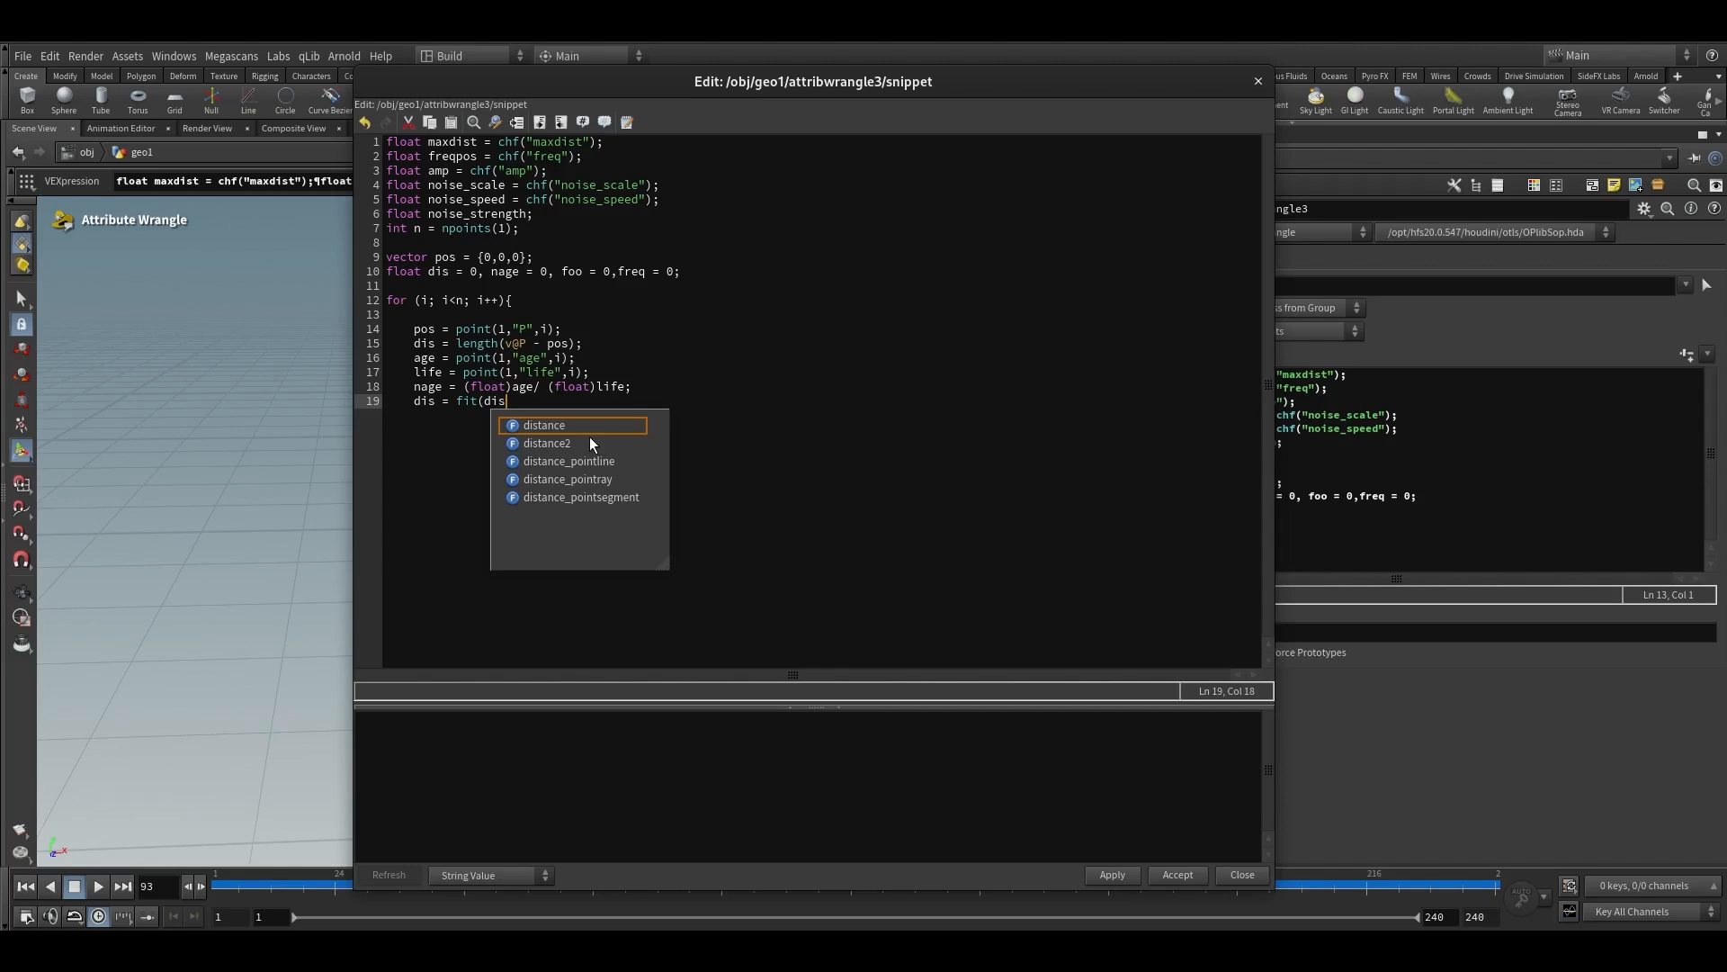
pyautogui.write(',')
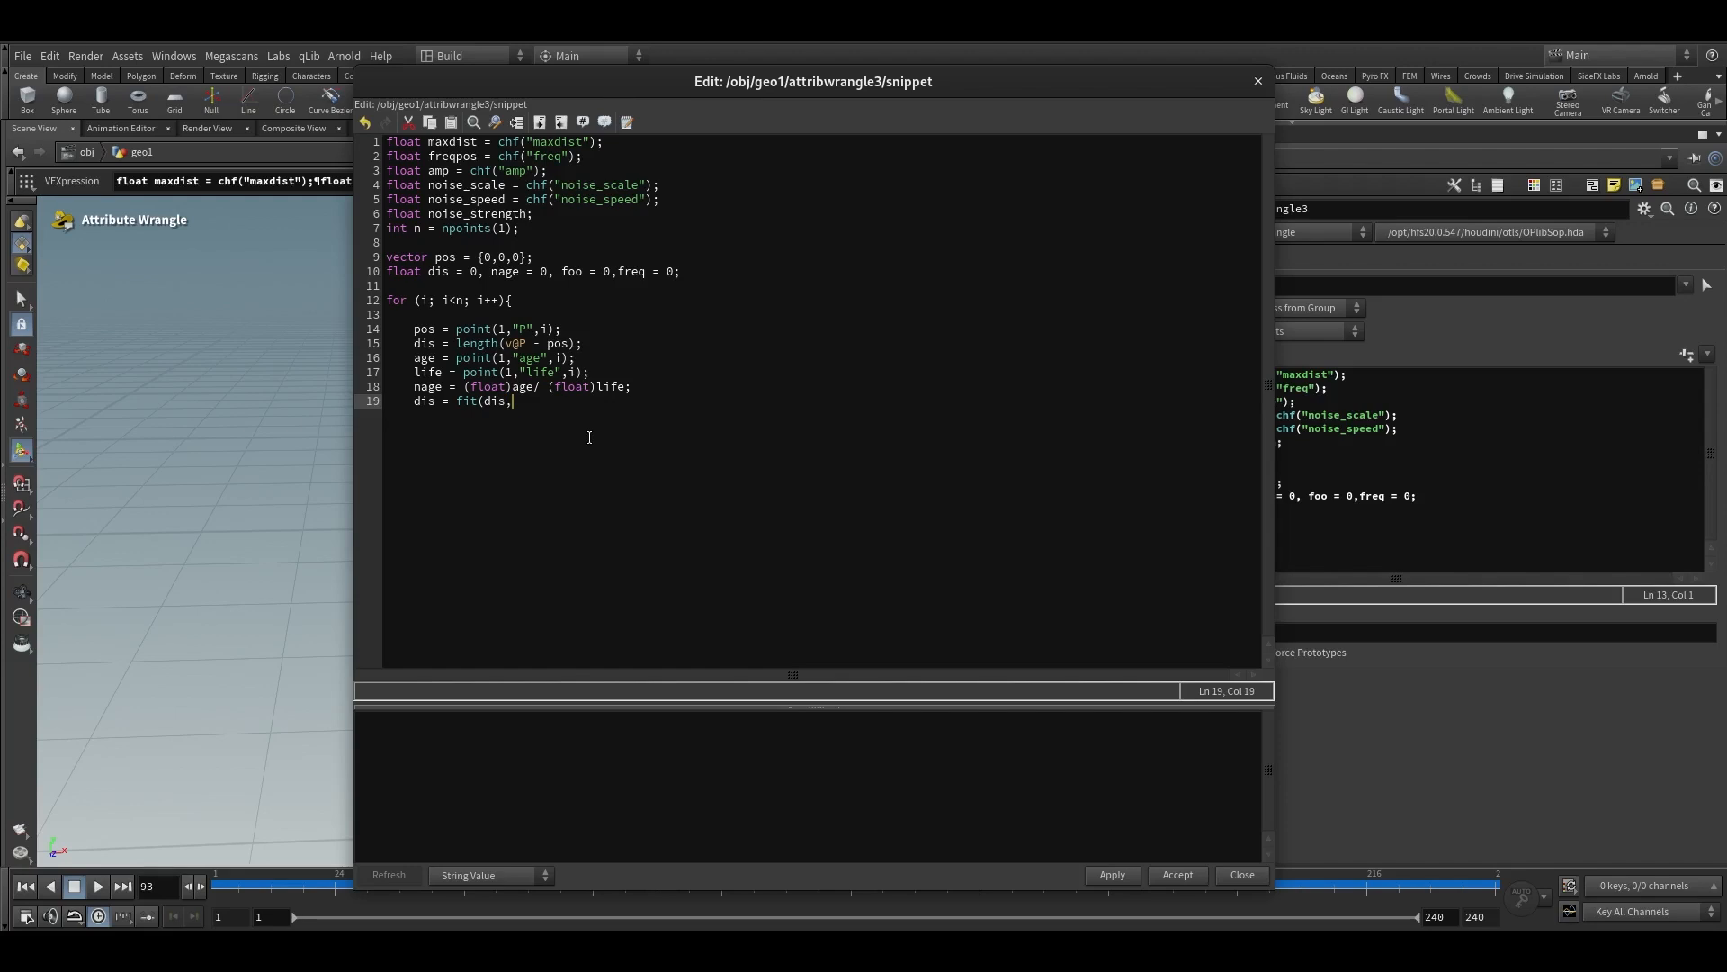
pyautogui.write('-0.000001,max_')
pyautogui.press('BackSpace')
pyautogui.write('dist * nage,1,0);')
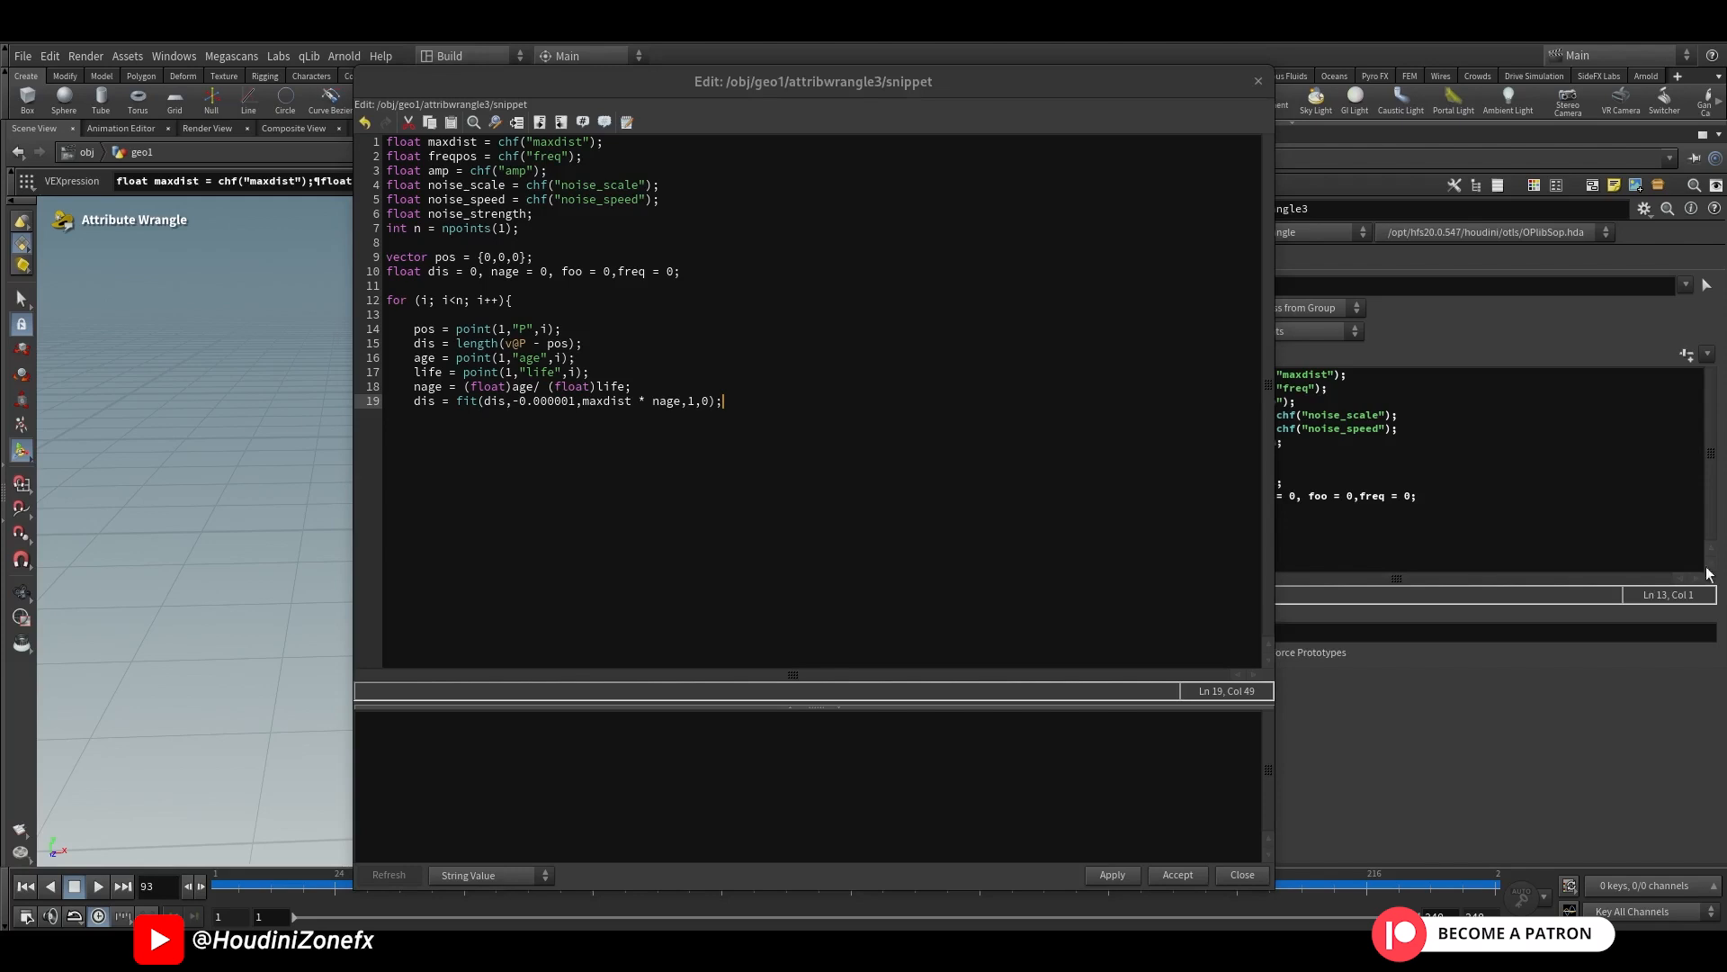
# Add the frequency calculation below the fit line as freq = freqpos * dis;
pyautogui.click(811, 412)
pyautogui.press('Return')
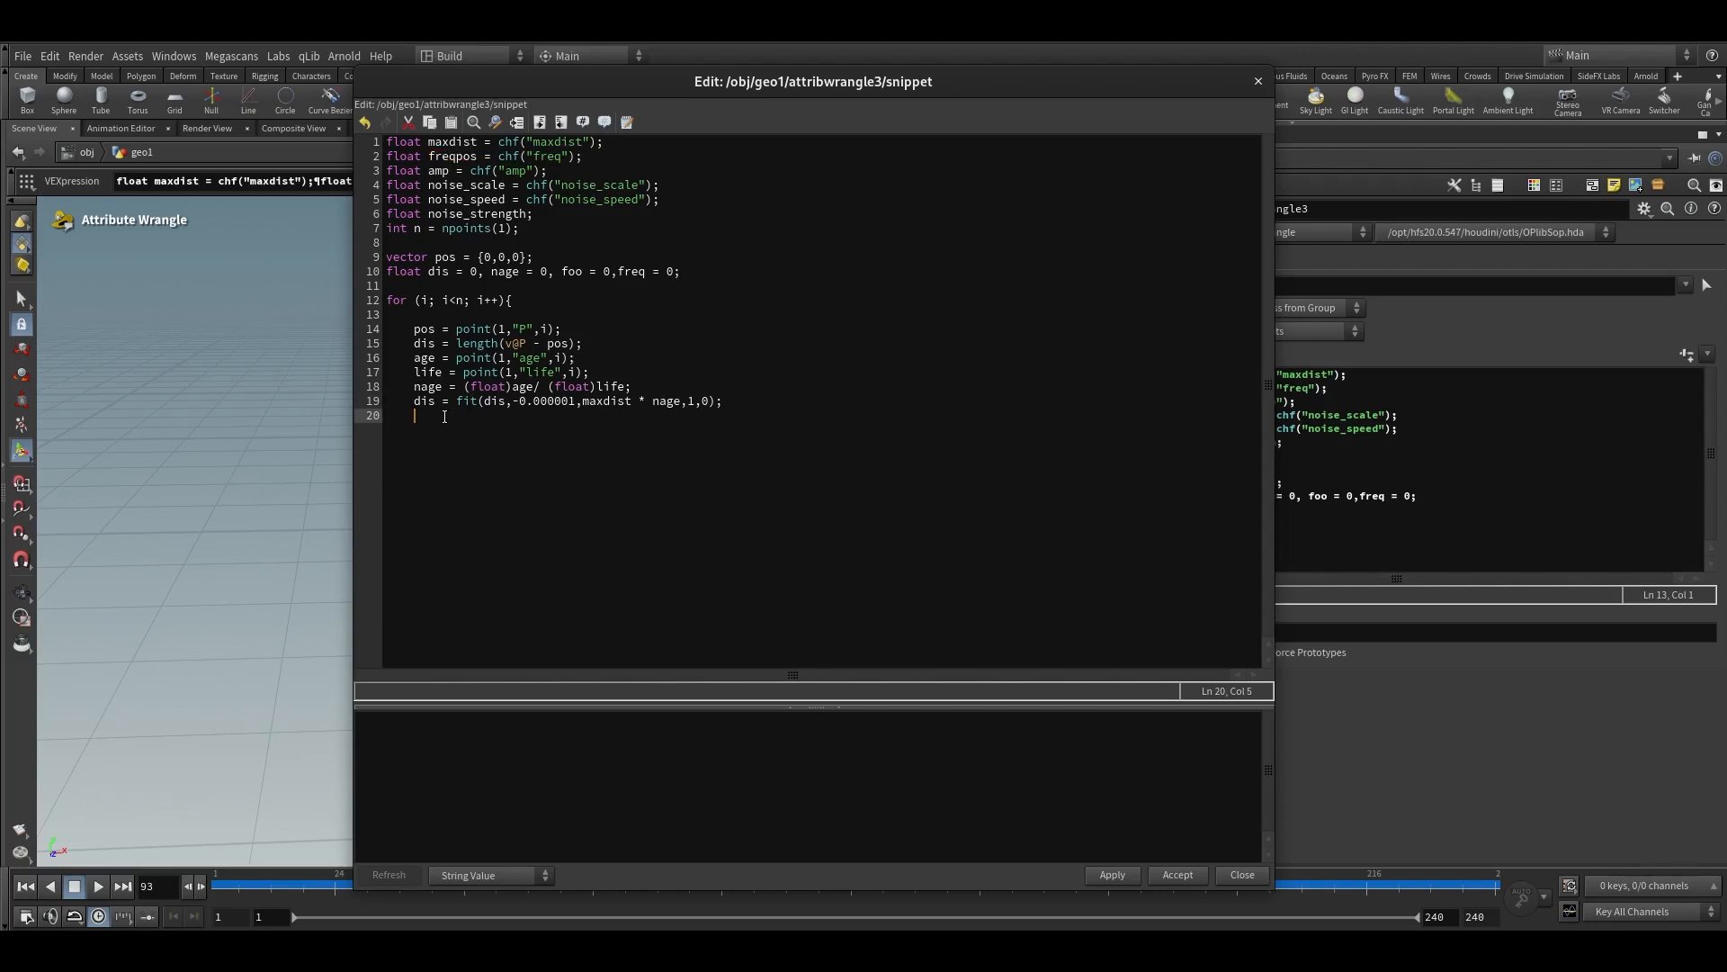
pyautogui.write('freq')
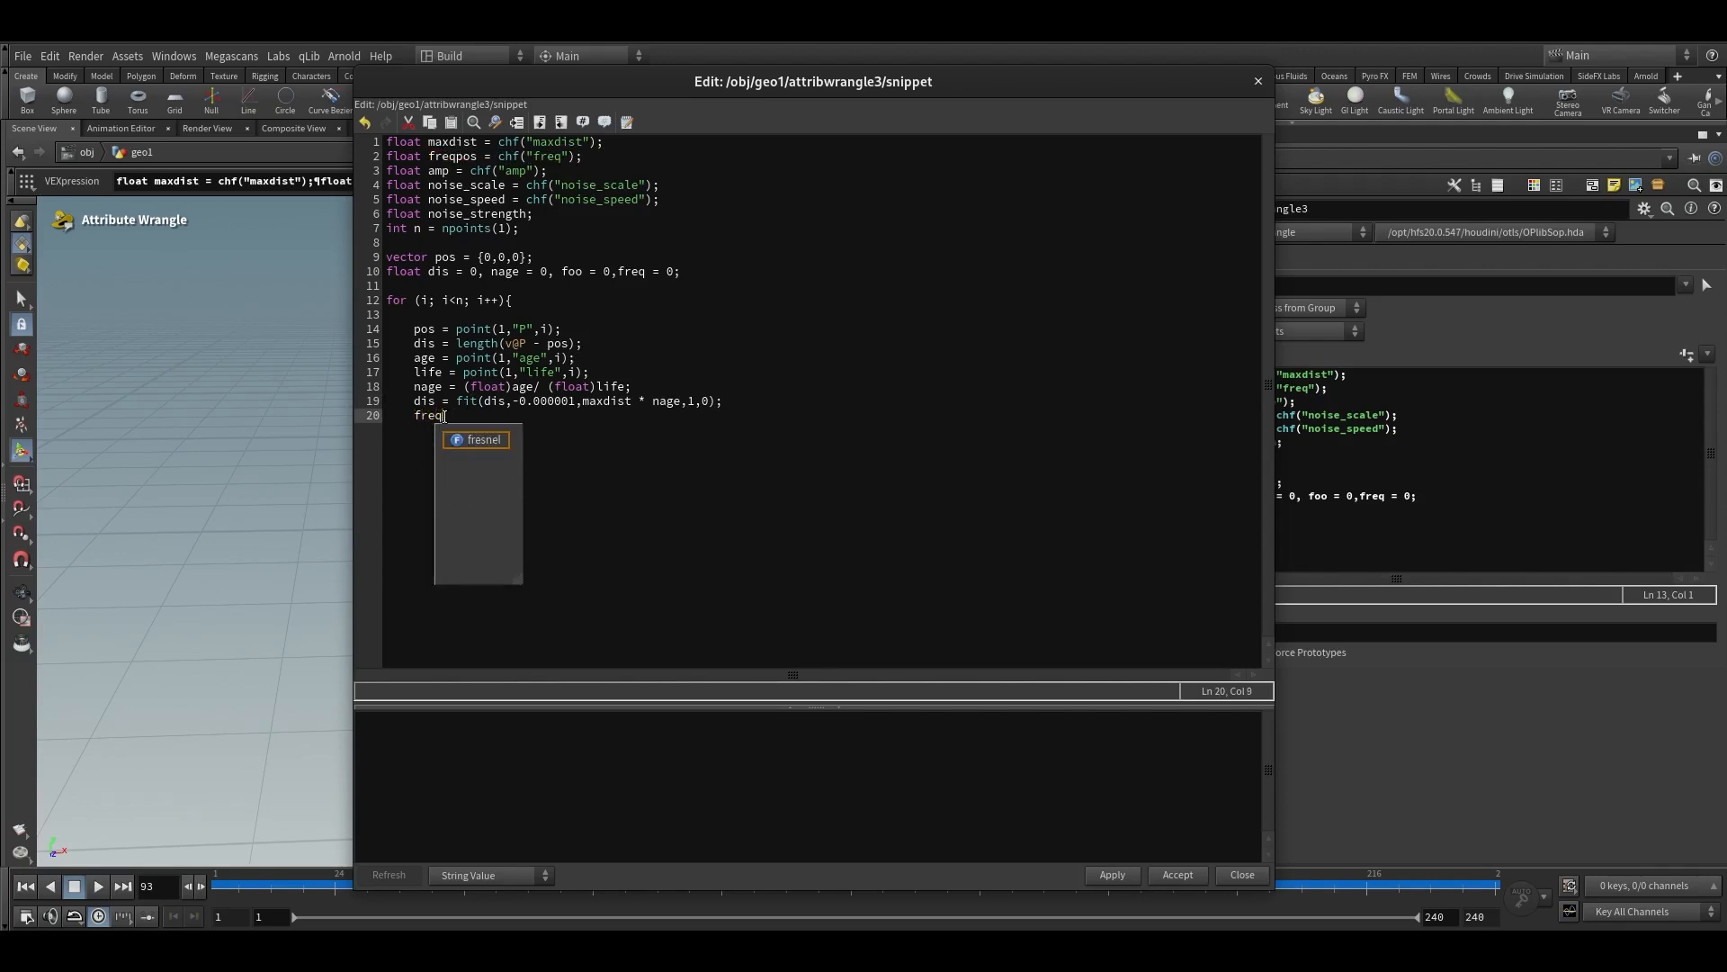
pyautogui.write(' =')
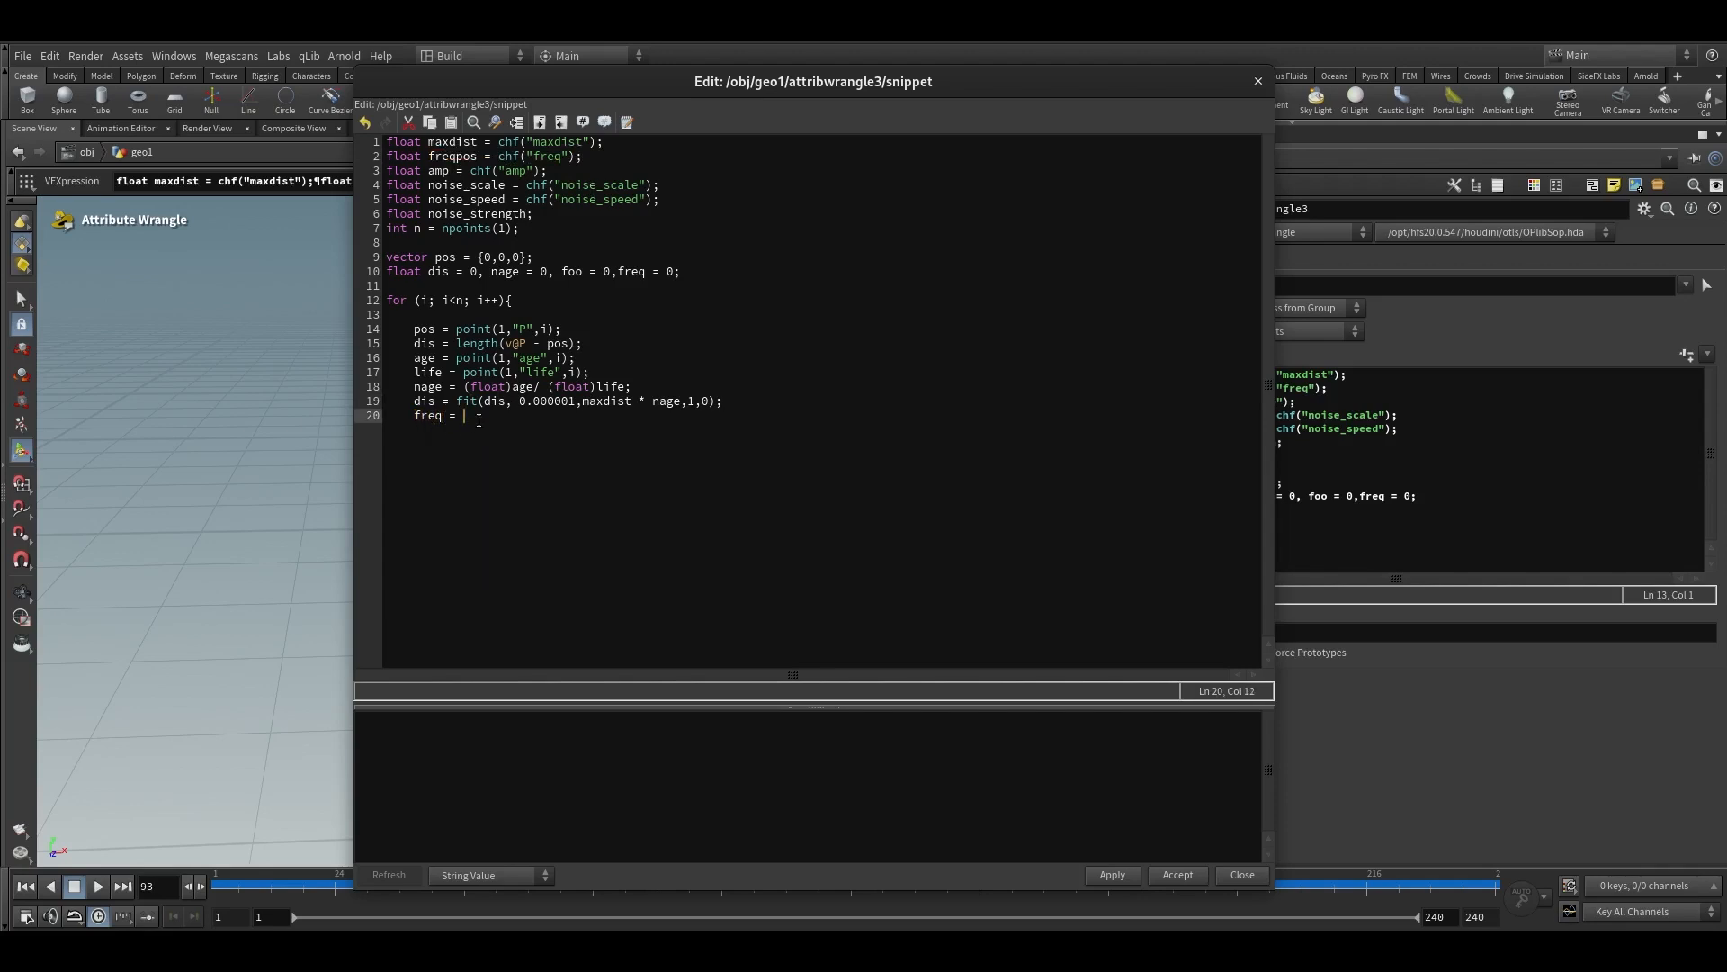
pyautogui.doubleClick(457, 157)
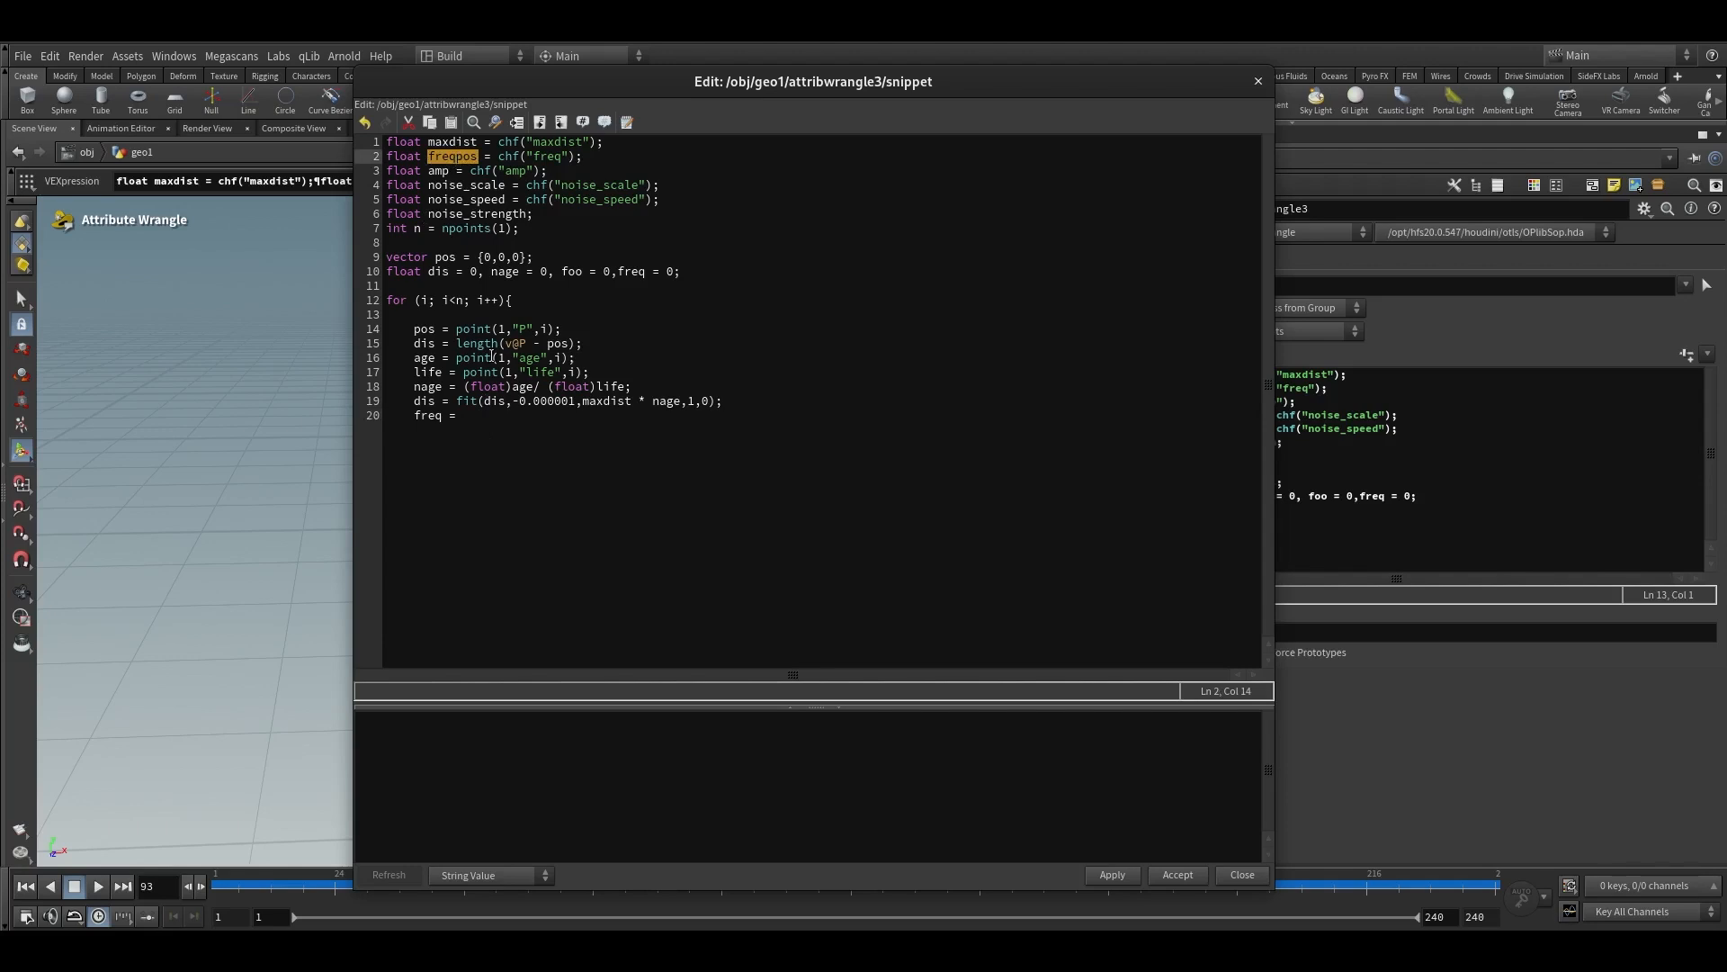
pyautogui.middleClick(520, 416)
pyautogui.write('* dis')
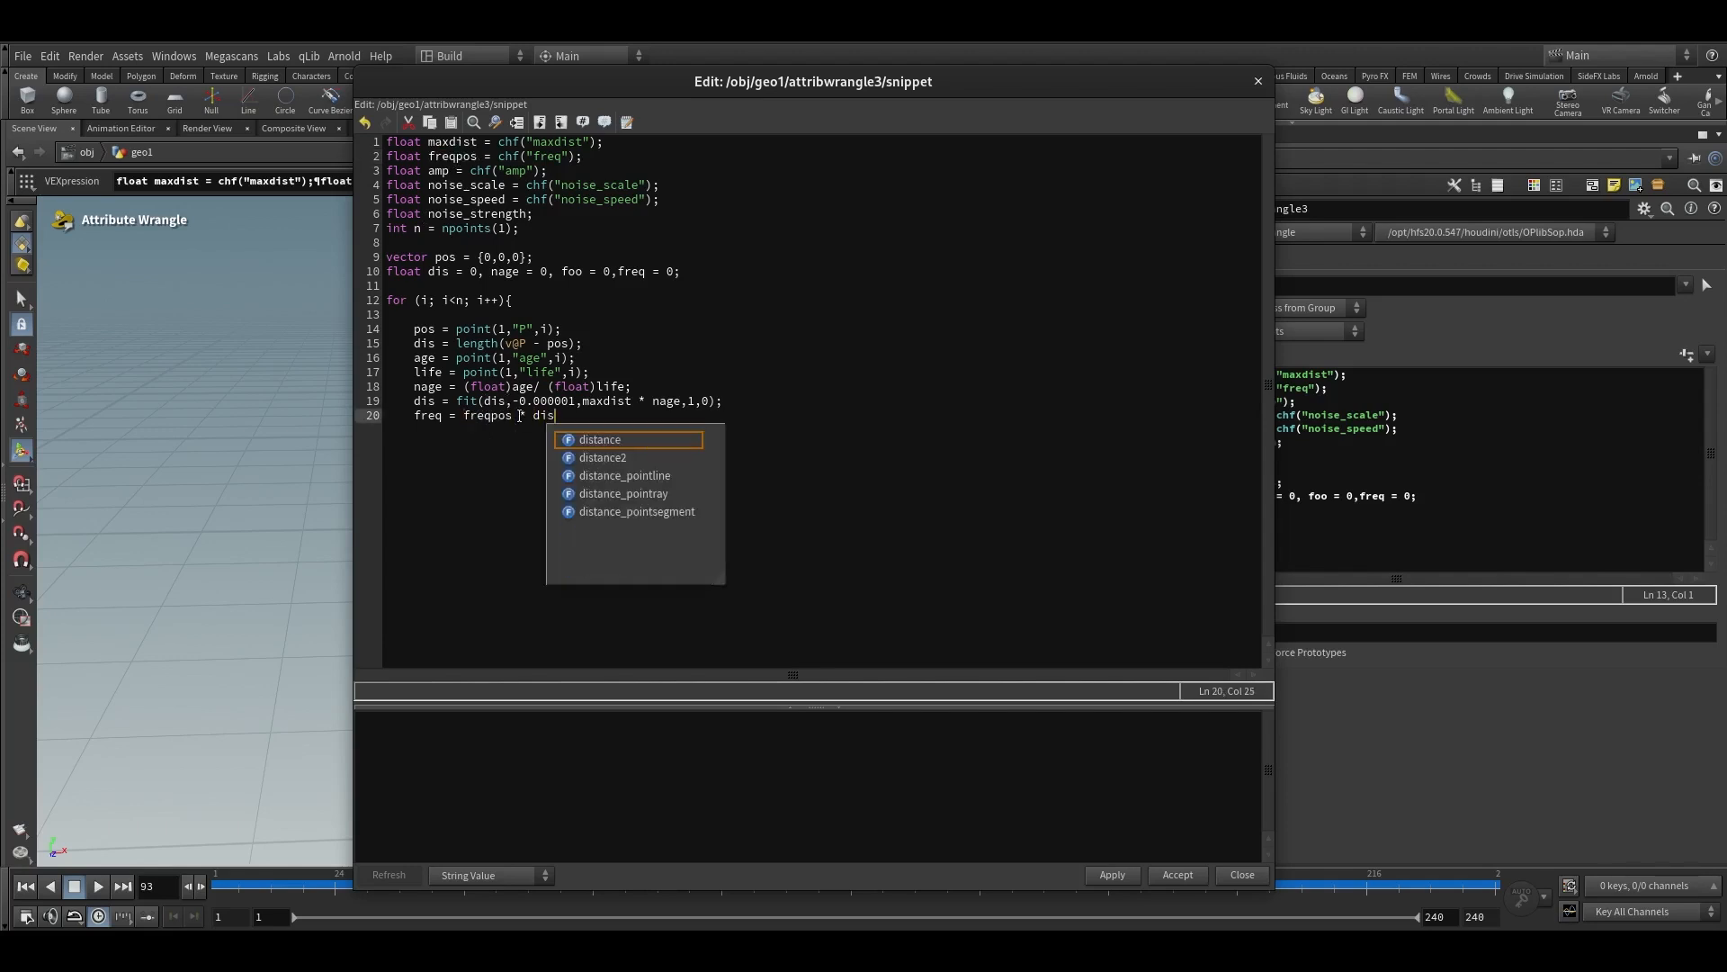
pyautogui.write(';')
# Turn the distance into a sine wave on a new loop line with dis = sin(dis * freq) * amp;
pyautogui.press('Return')
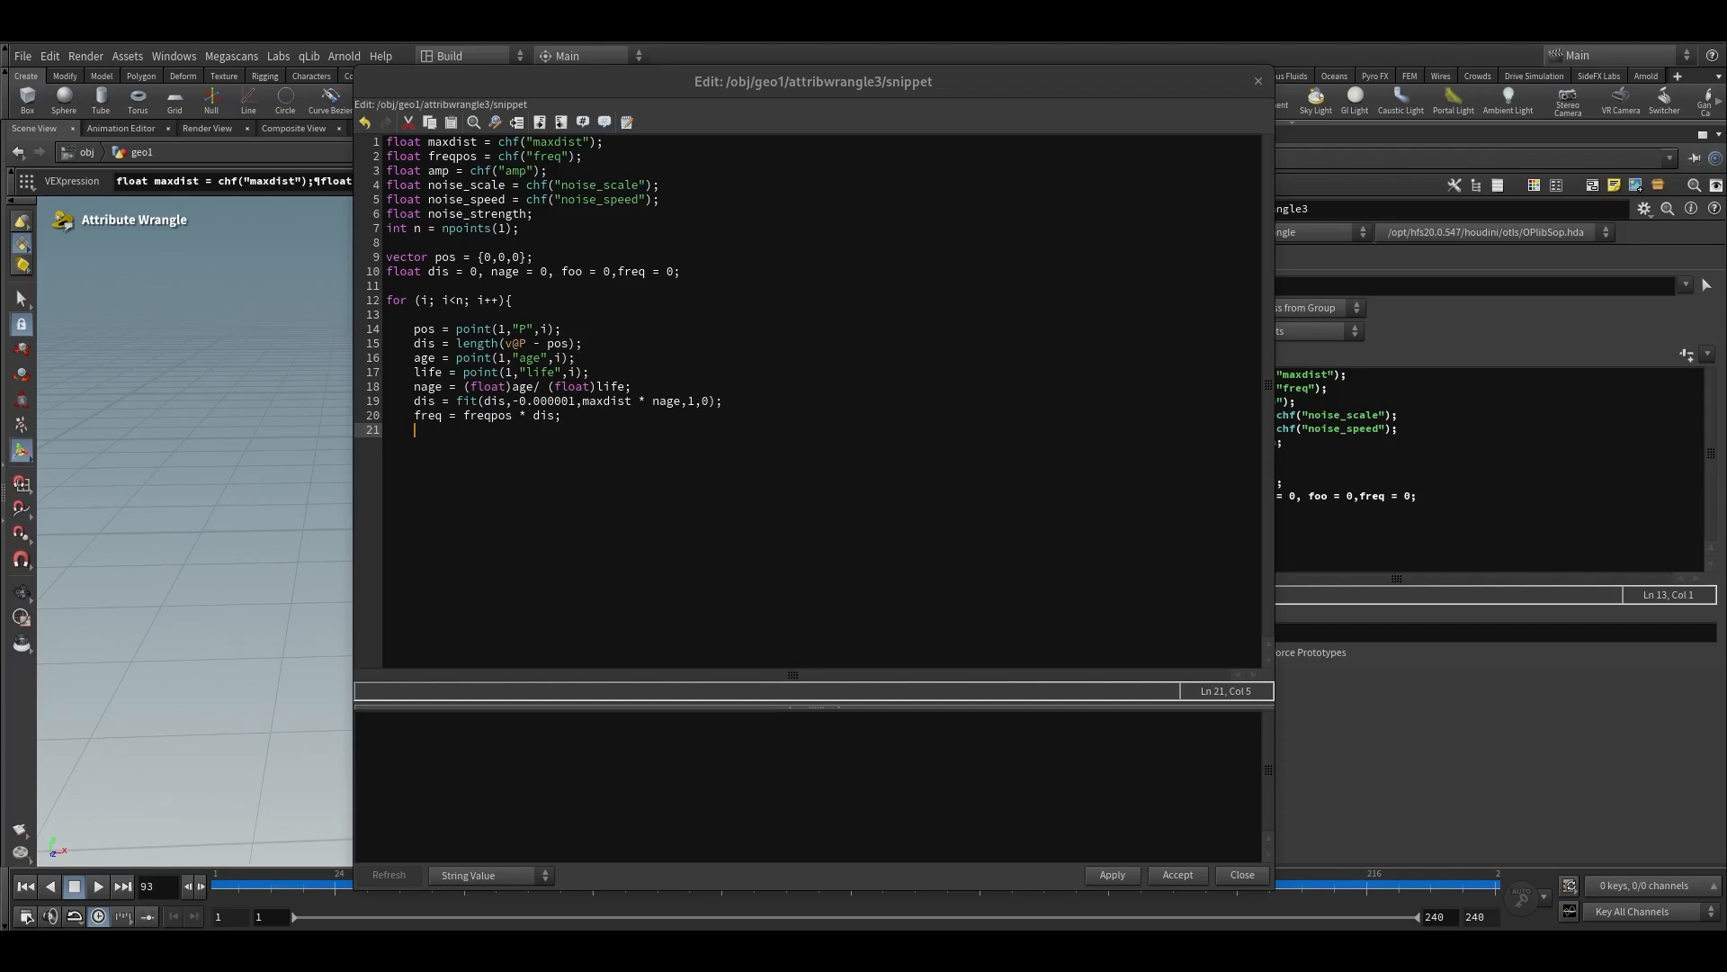
pyautogui.write('dis = ')
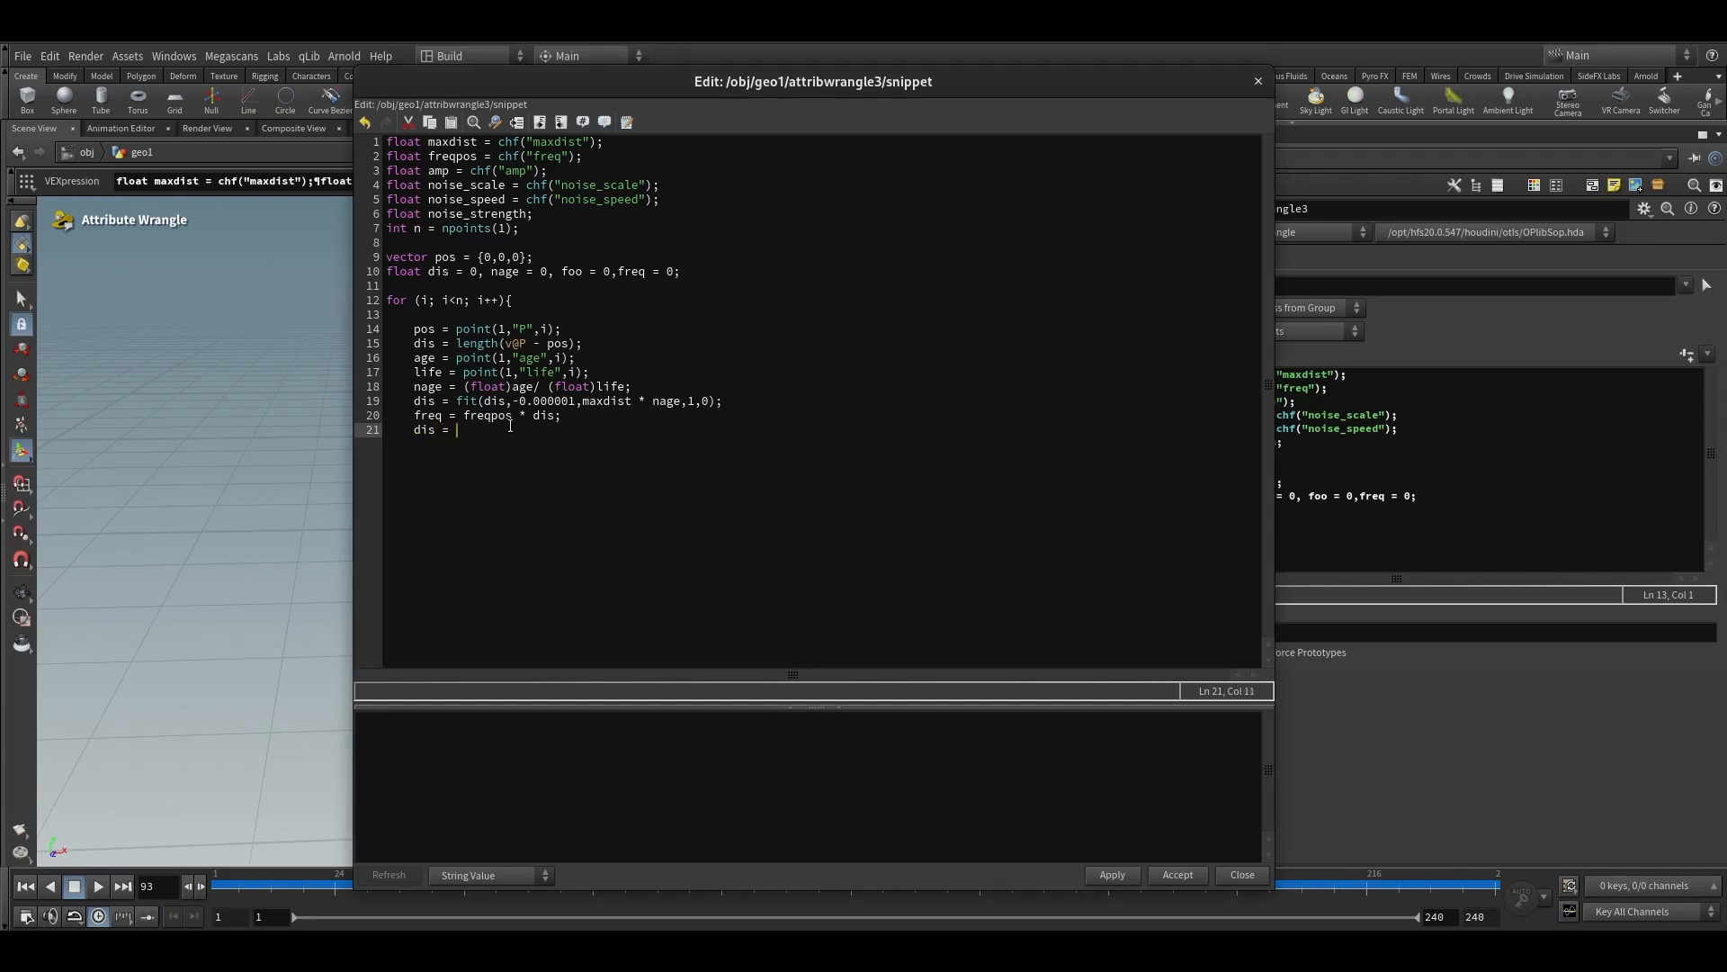
pyautogui.write('sin(s')
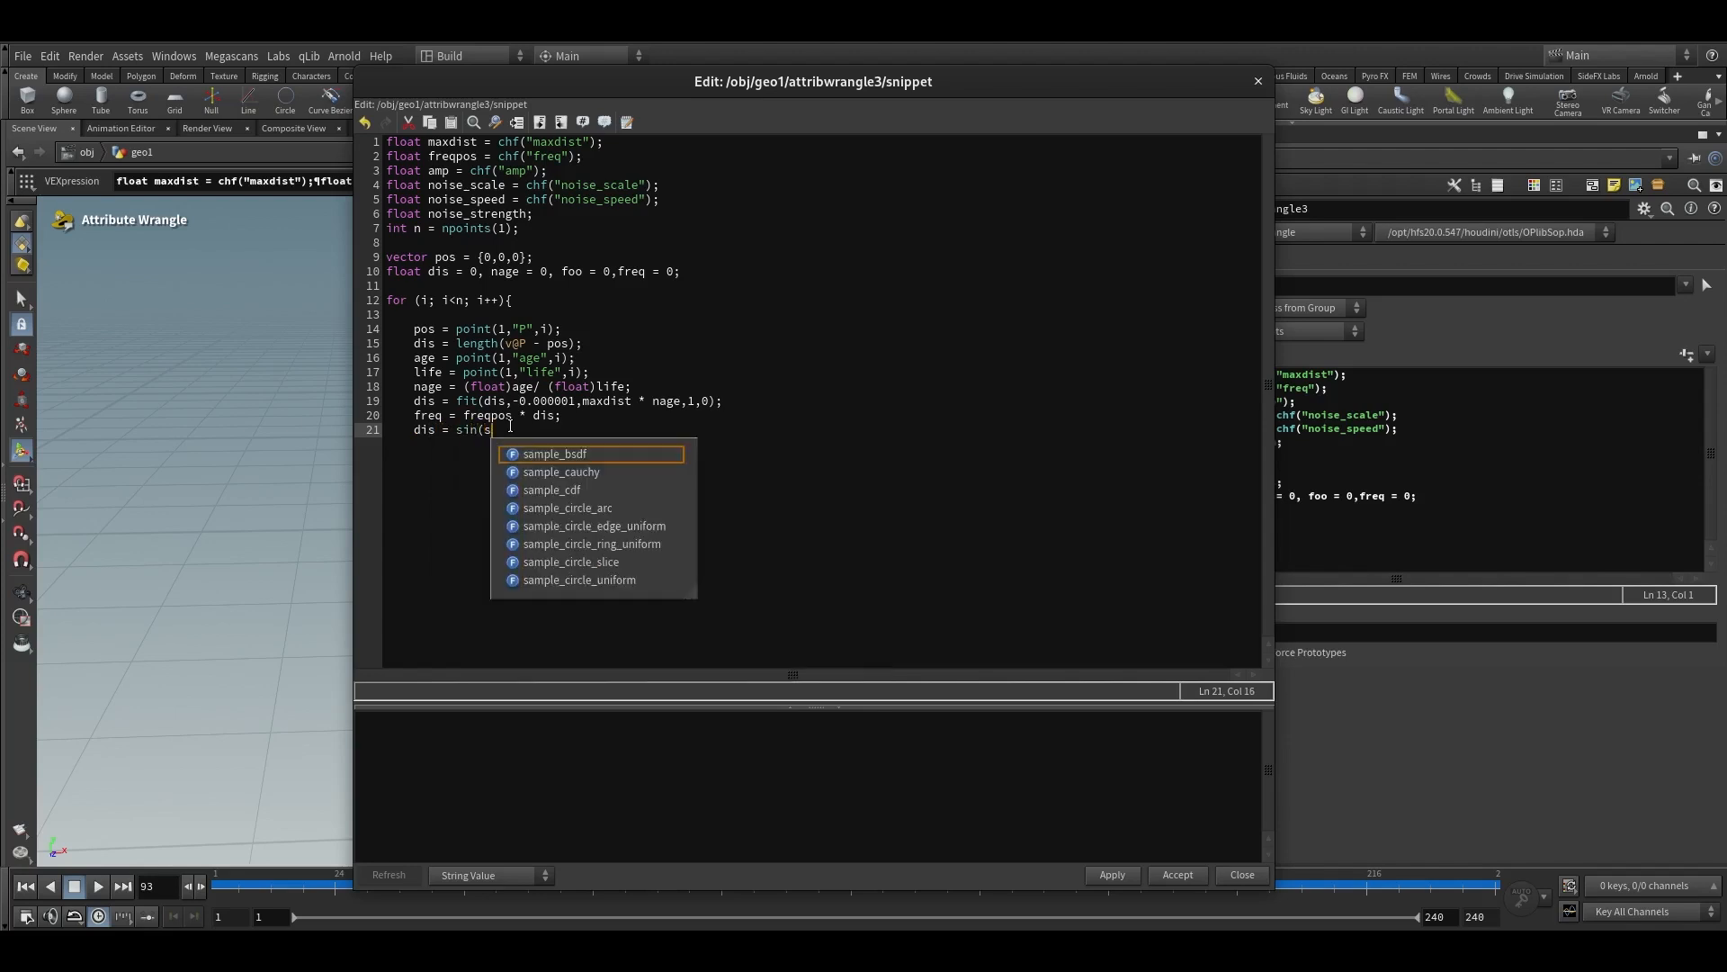
pyautogui.press('BackSpace')
pyautogui.write('dis * ')
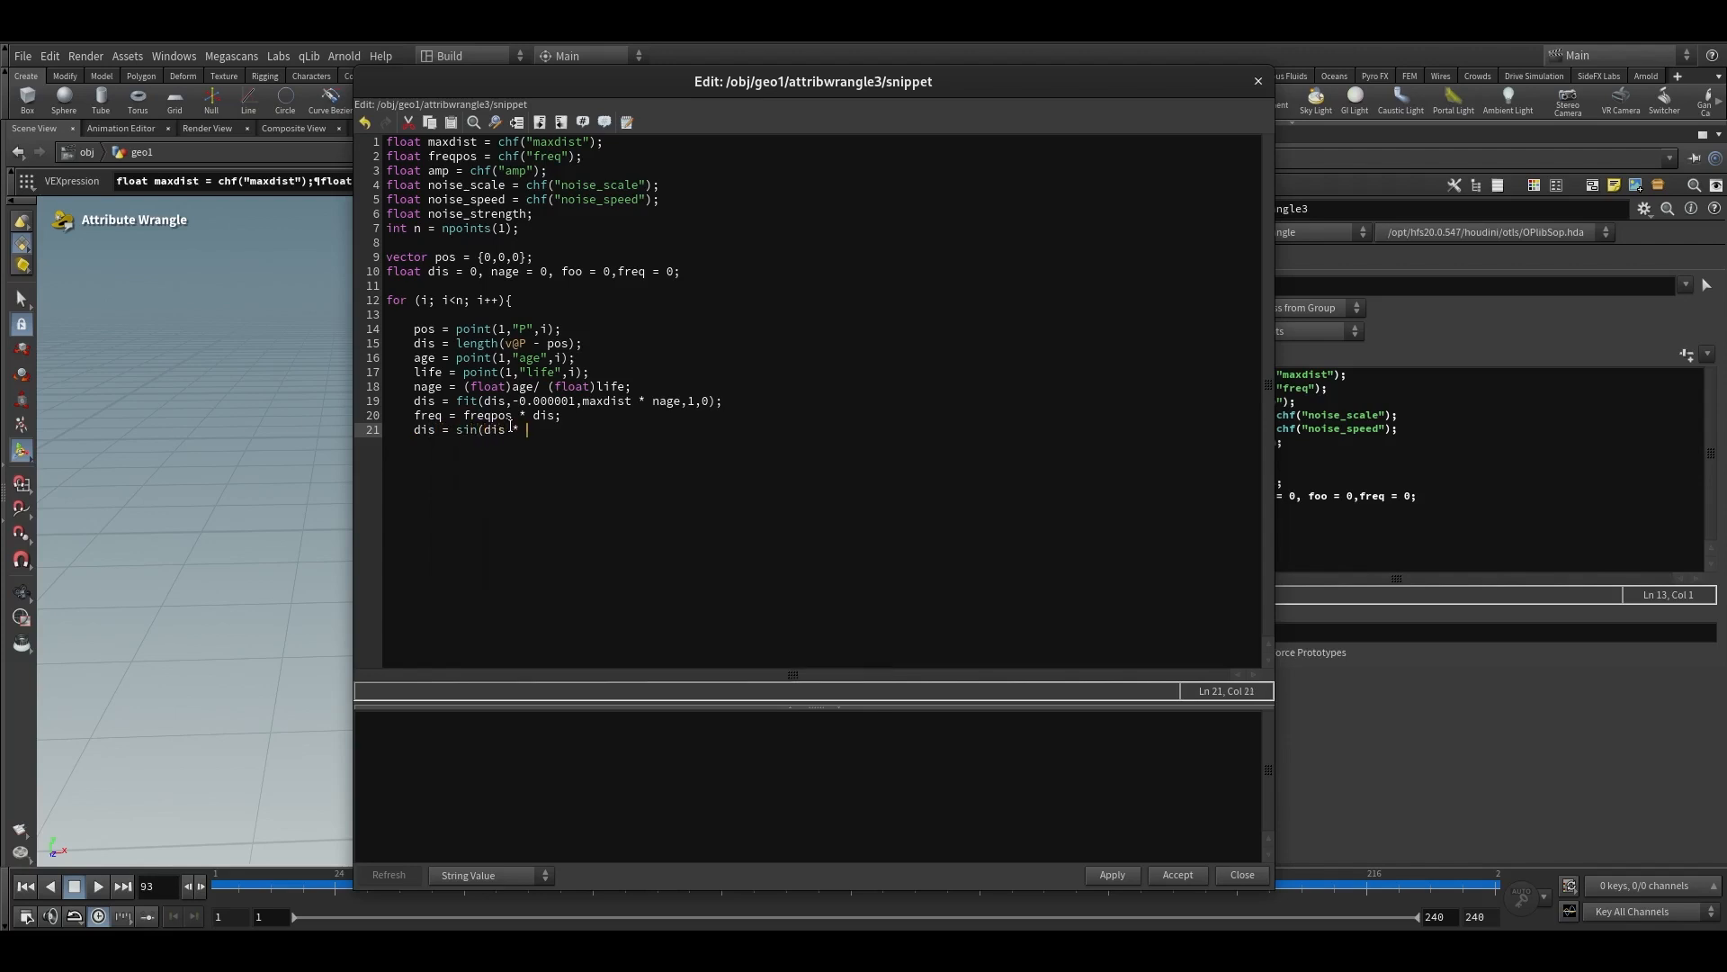
pyautogui.write('fre')
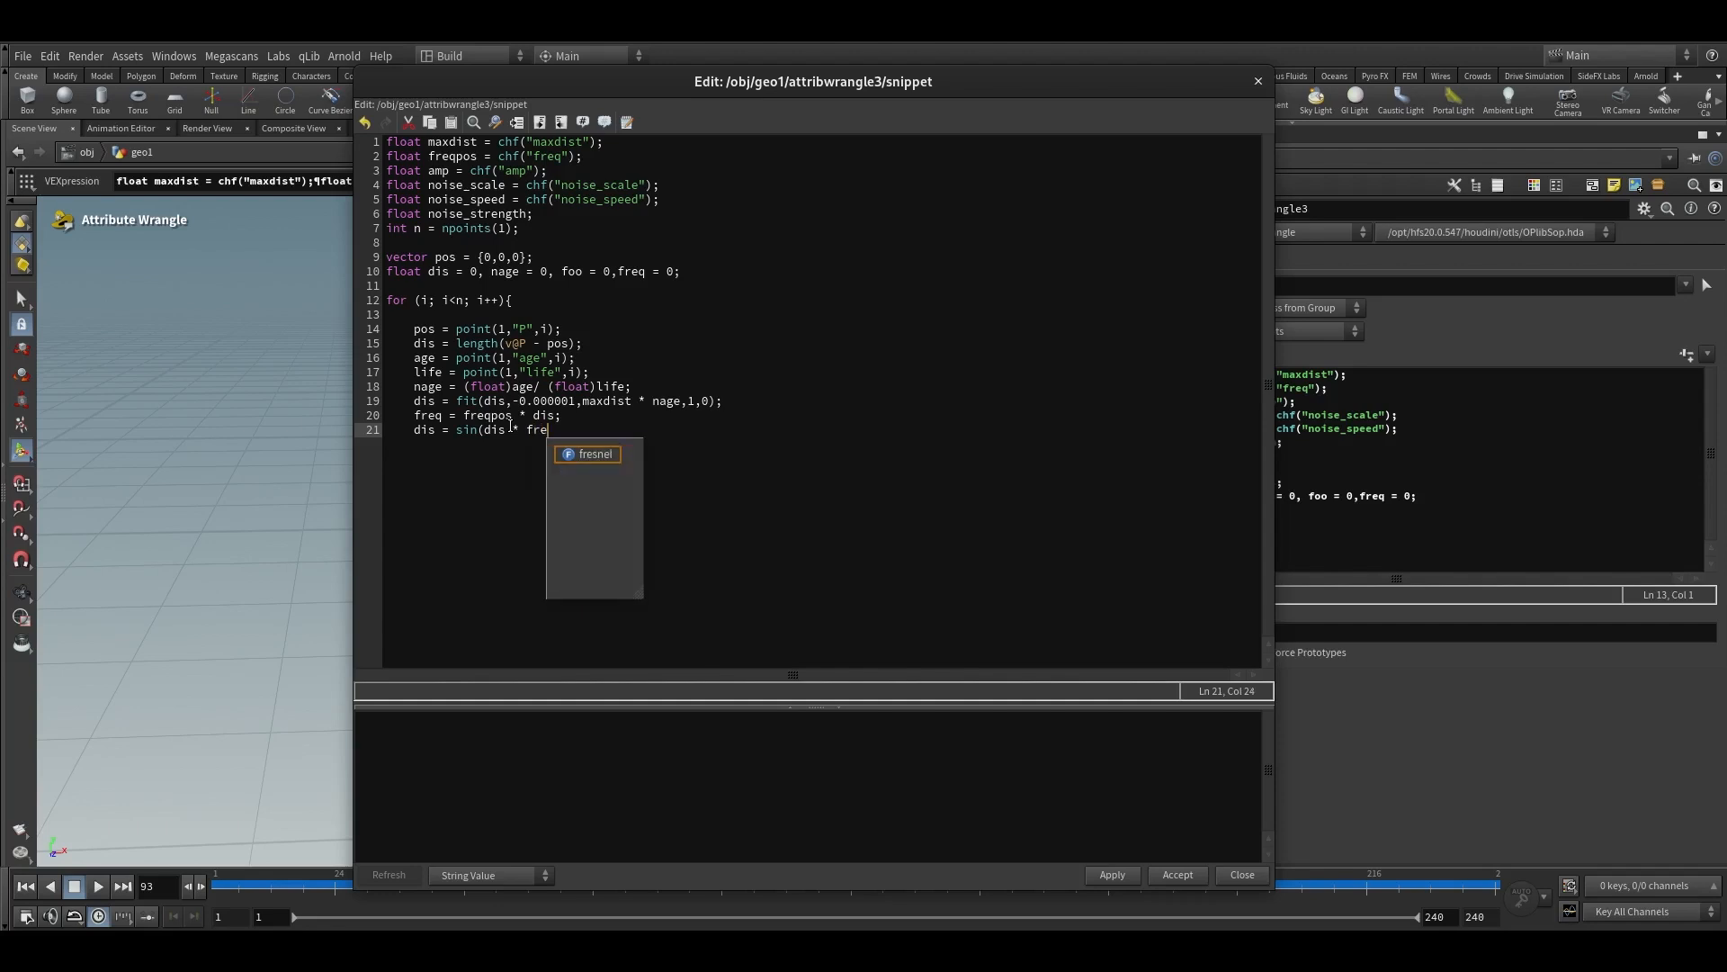
pyautogui.write('q)')
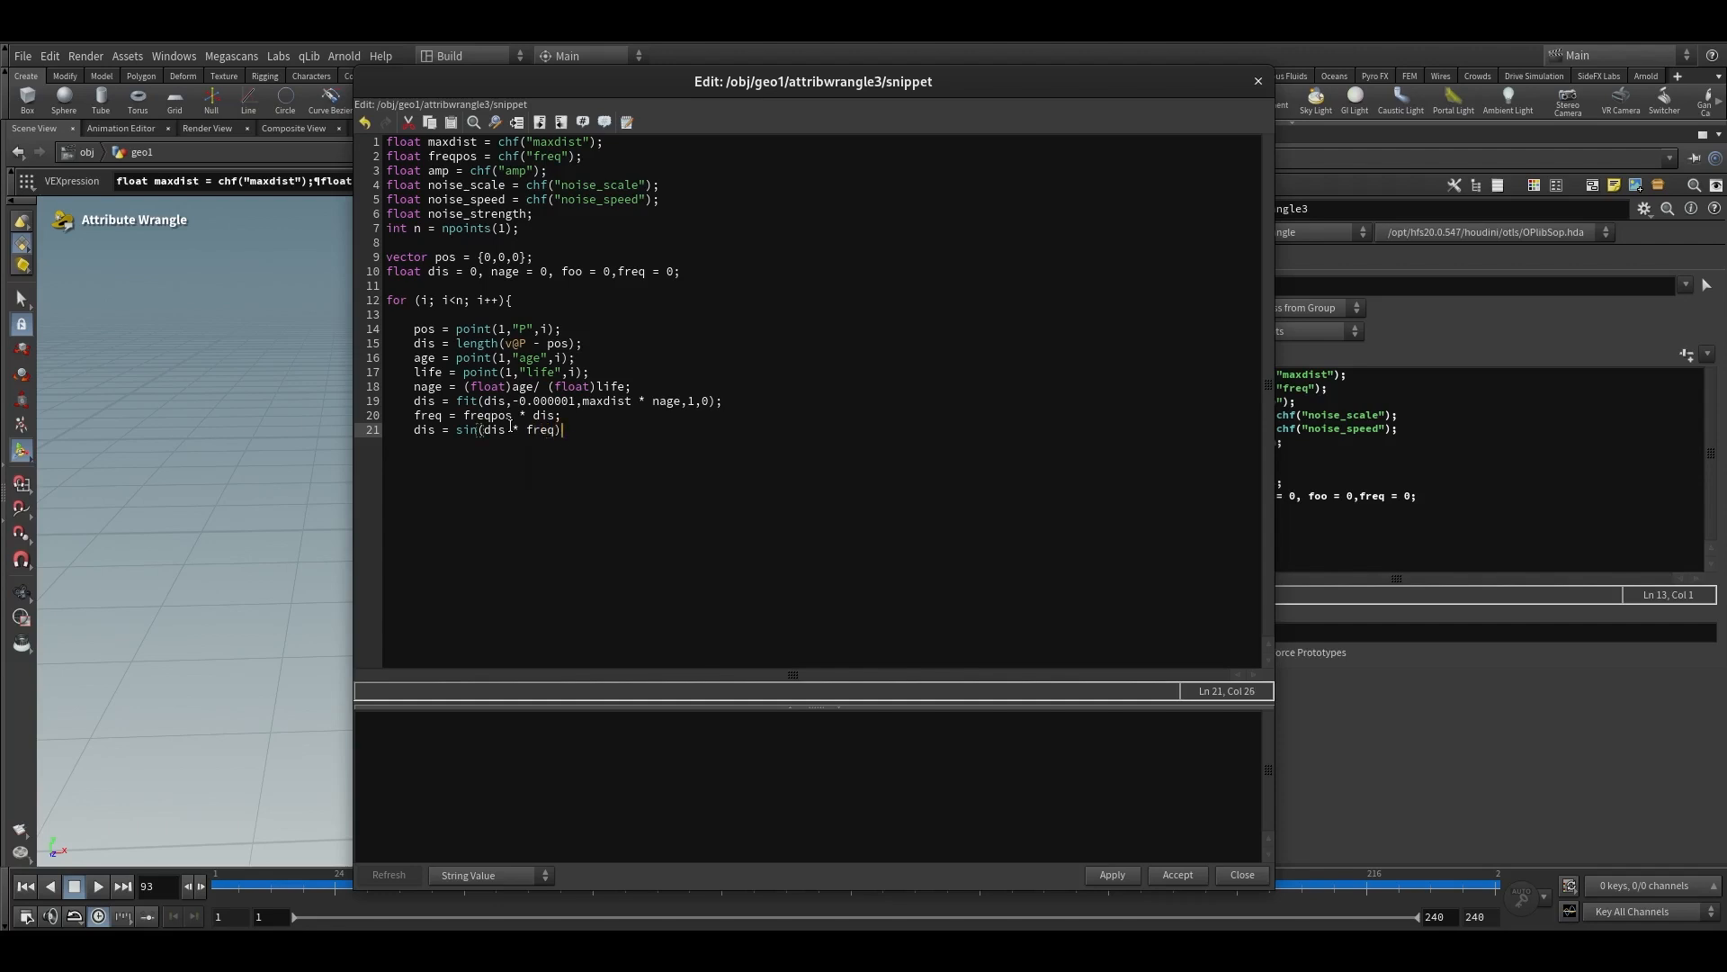
pyautogui.write(' * amp;')
pyautogui.click(177, 490)
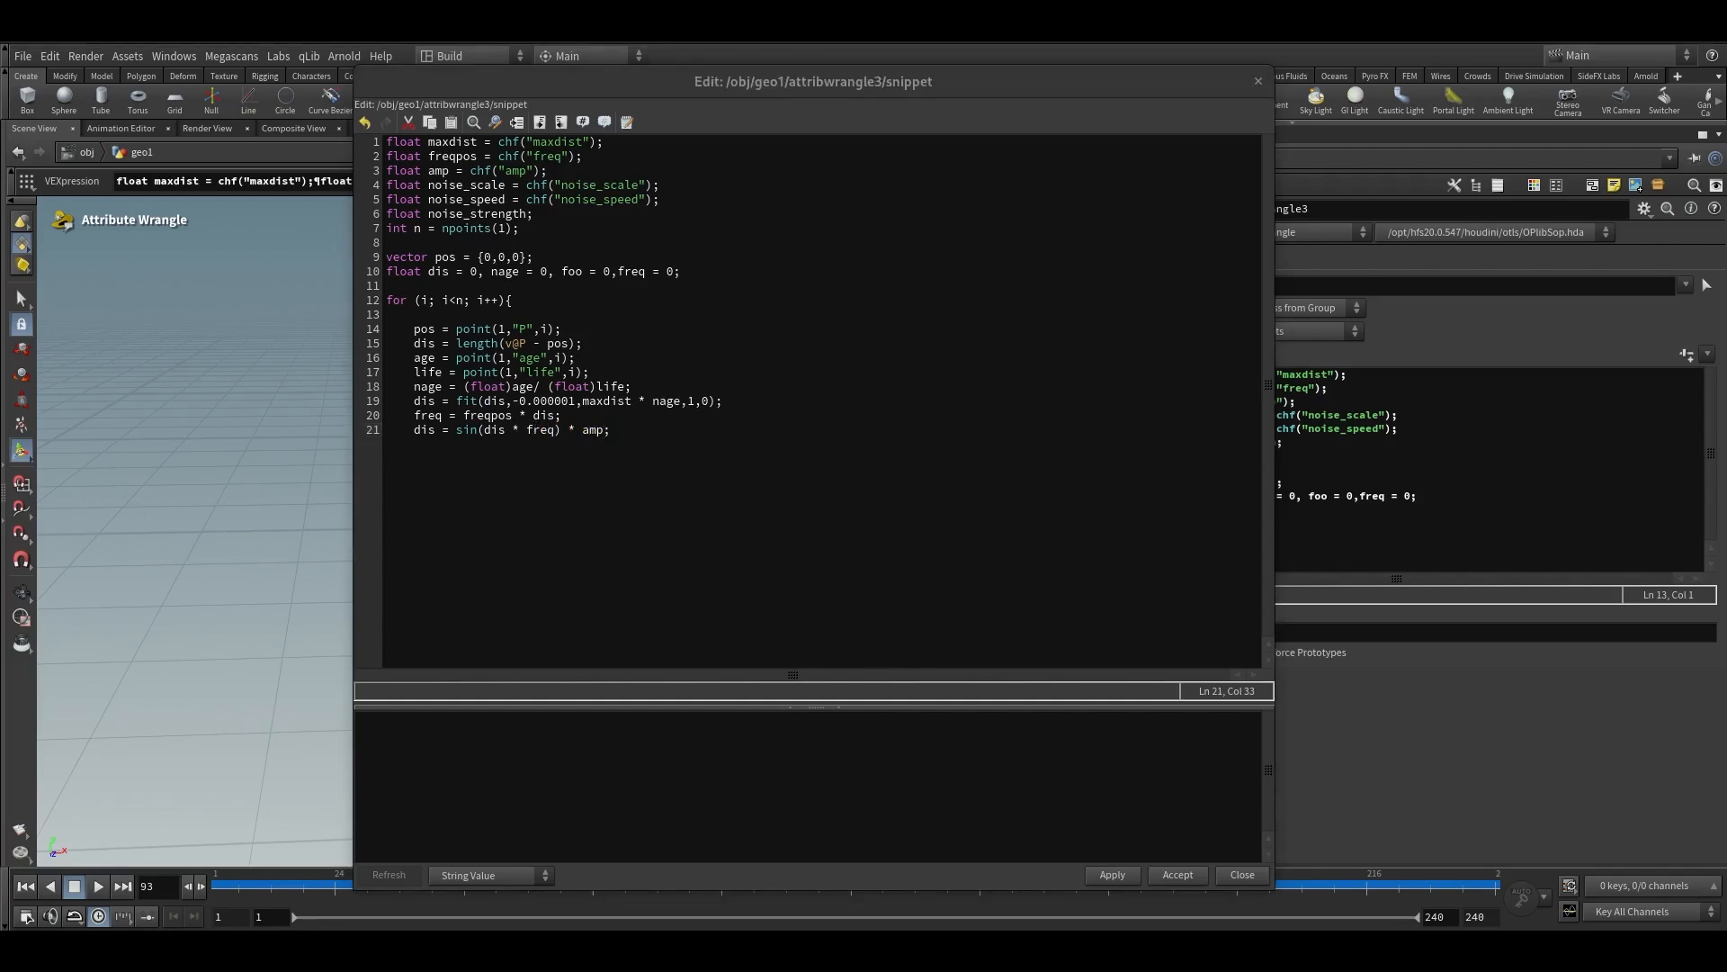
# Add a loop line below the sine line that fades the distance with age: dis *= (1-nage);
pyautogui.click(670, 442)
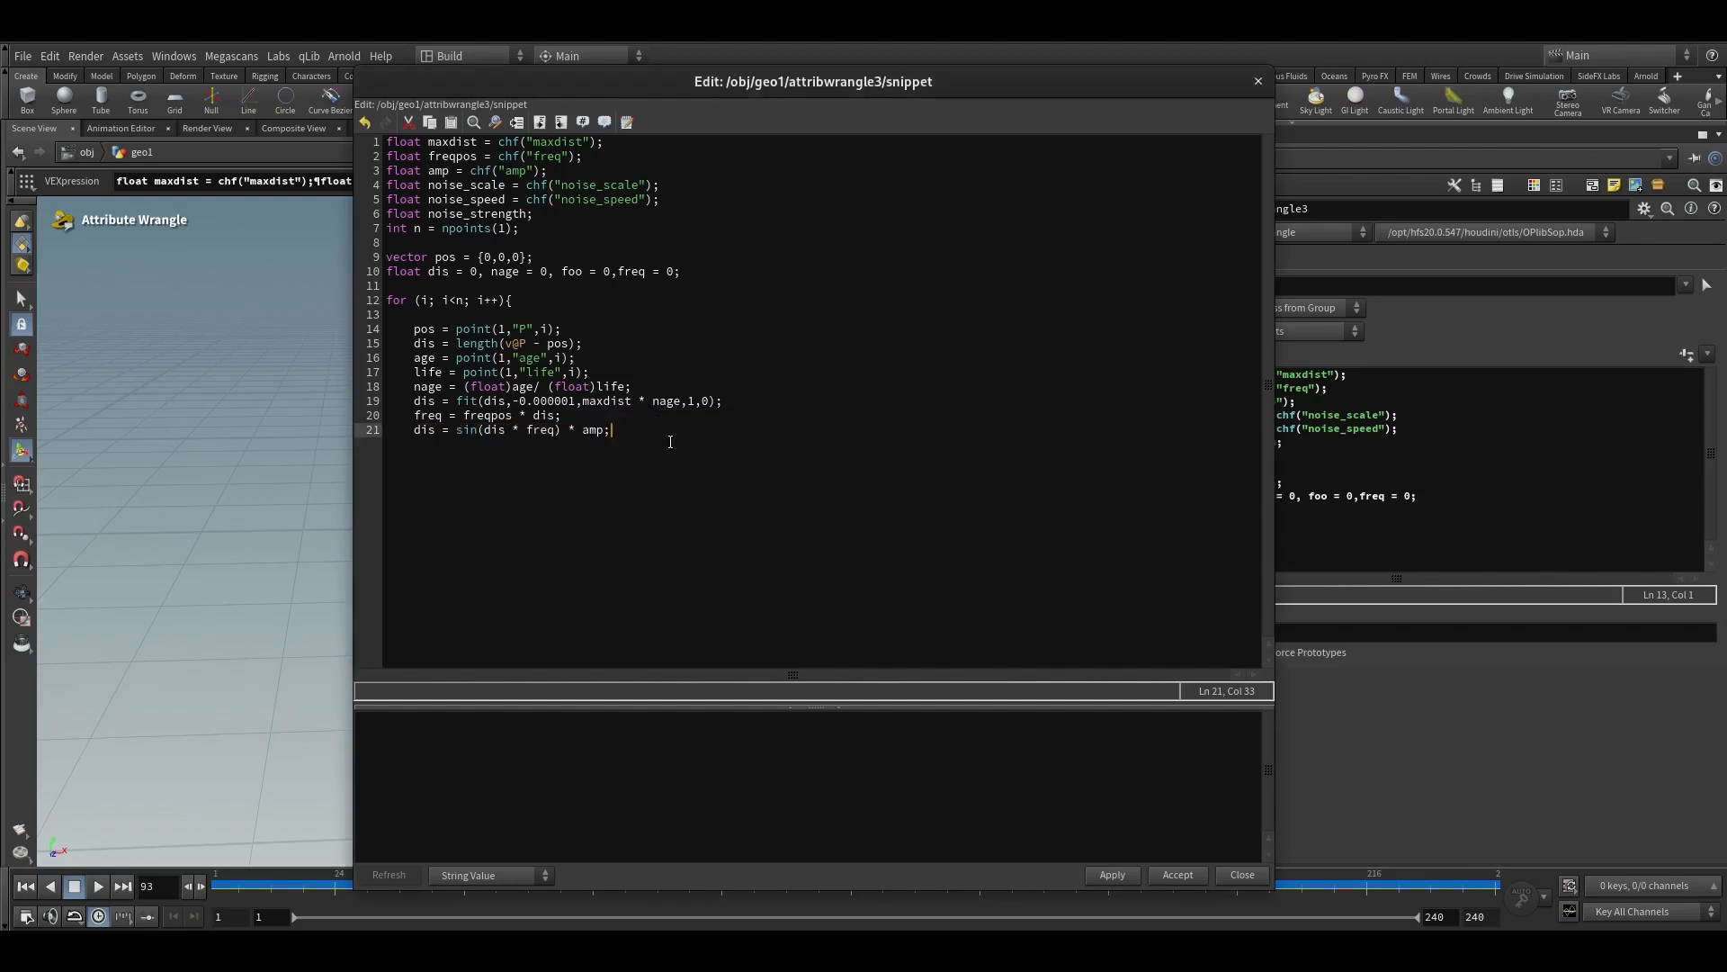
pyautogui.press('Return')
pyautogui.write('dis =')
pyautogui.press('BackSpace')
pyautogui.write('*= (1-nage')
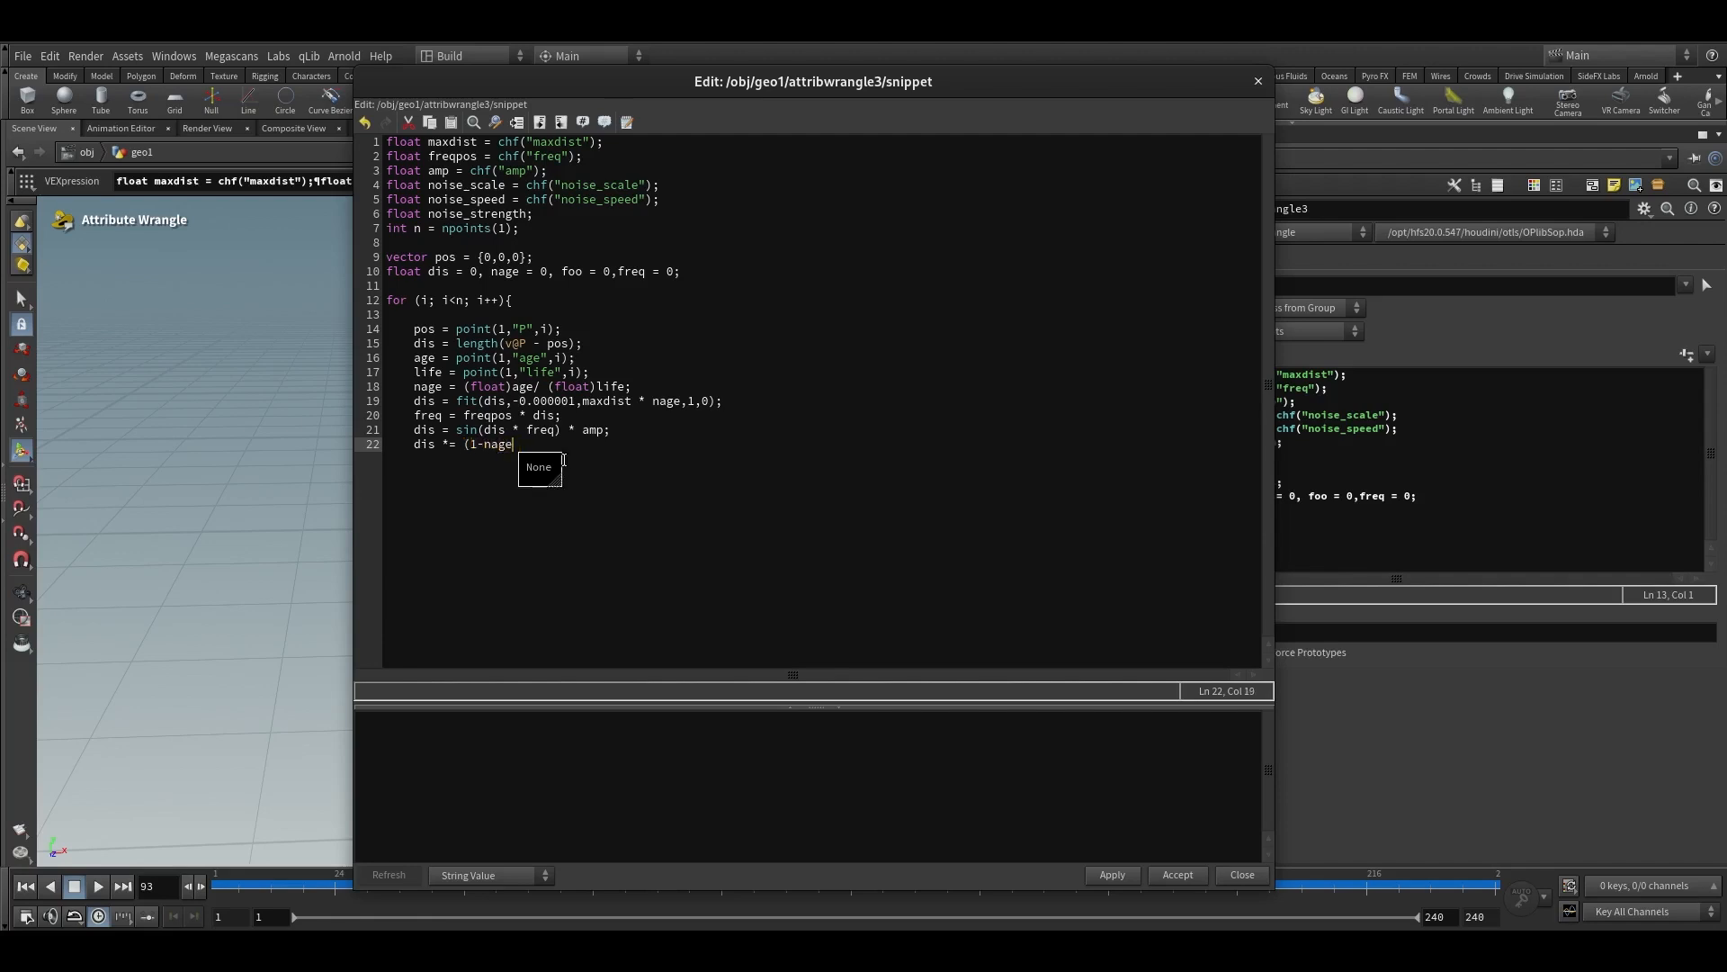
pyautogui.write(').')
pyautogui.press('Return')
pyautogui.write('vector')
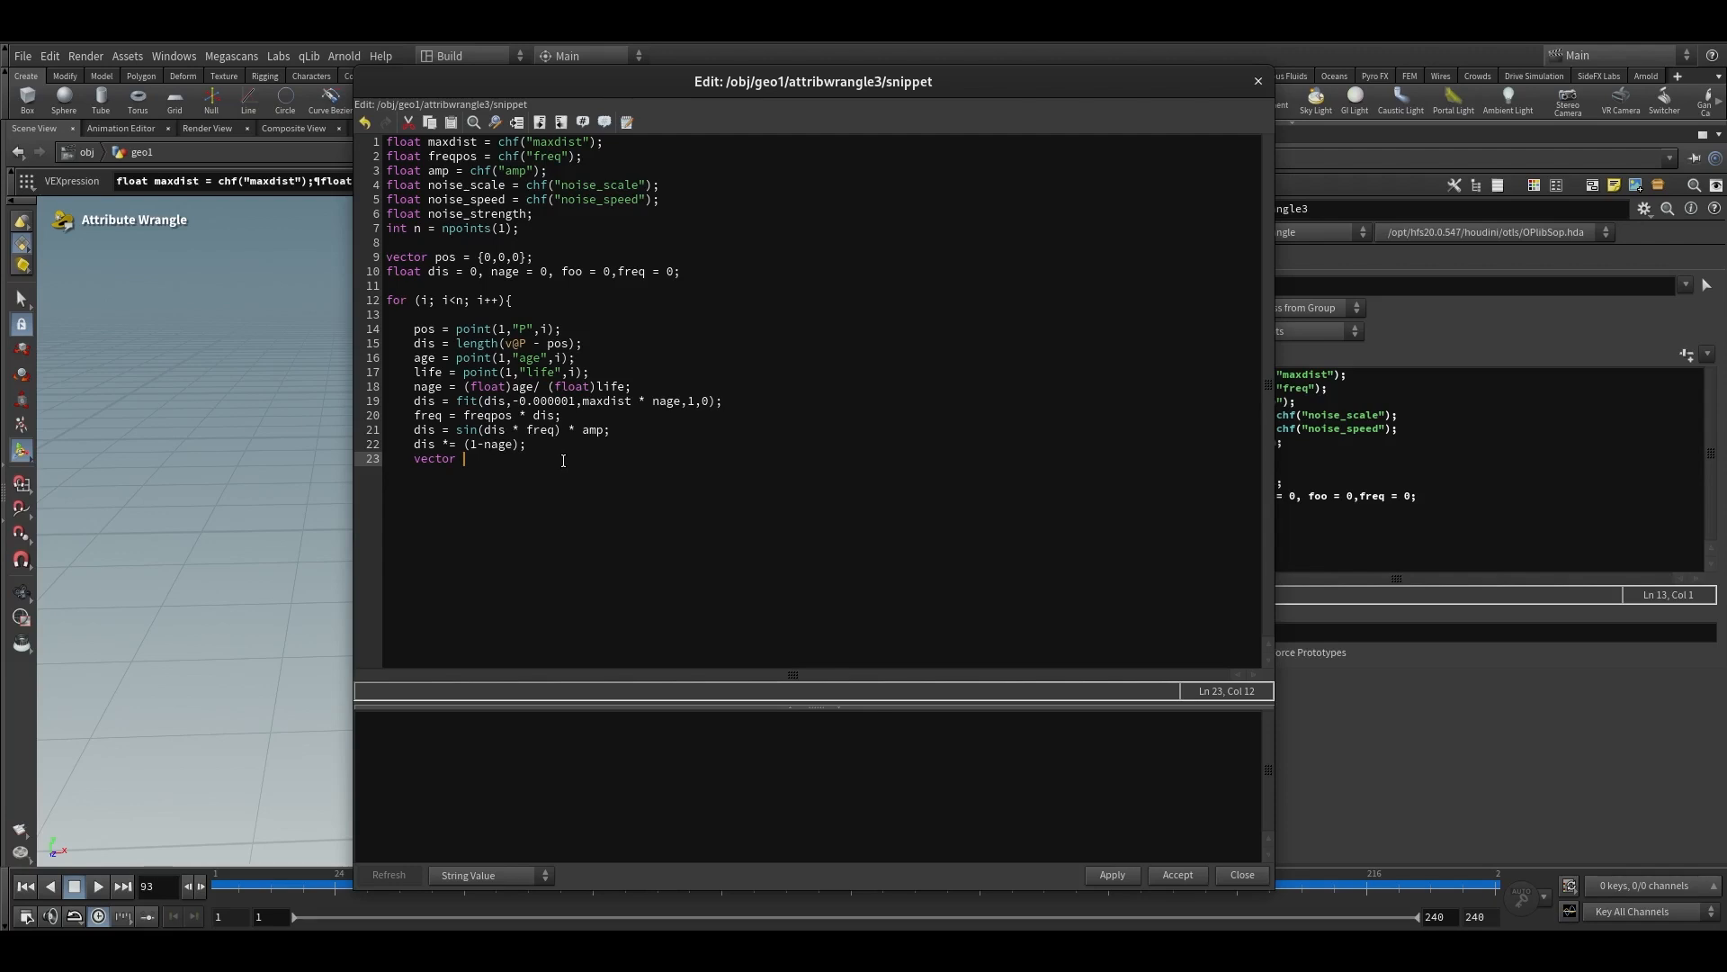
pyautogui.write('noise_')
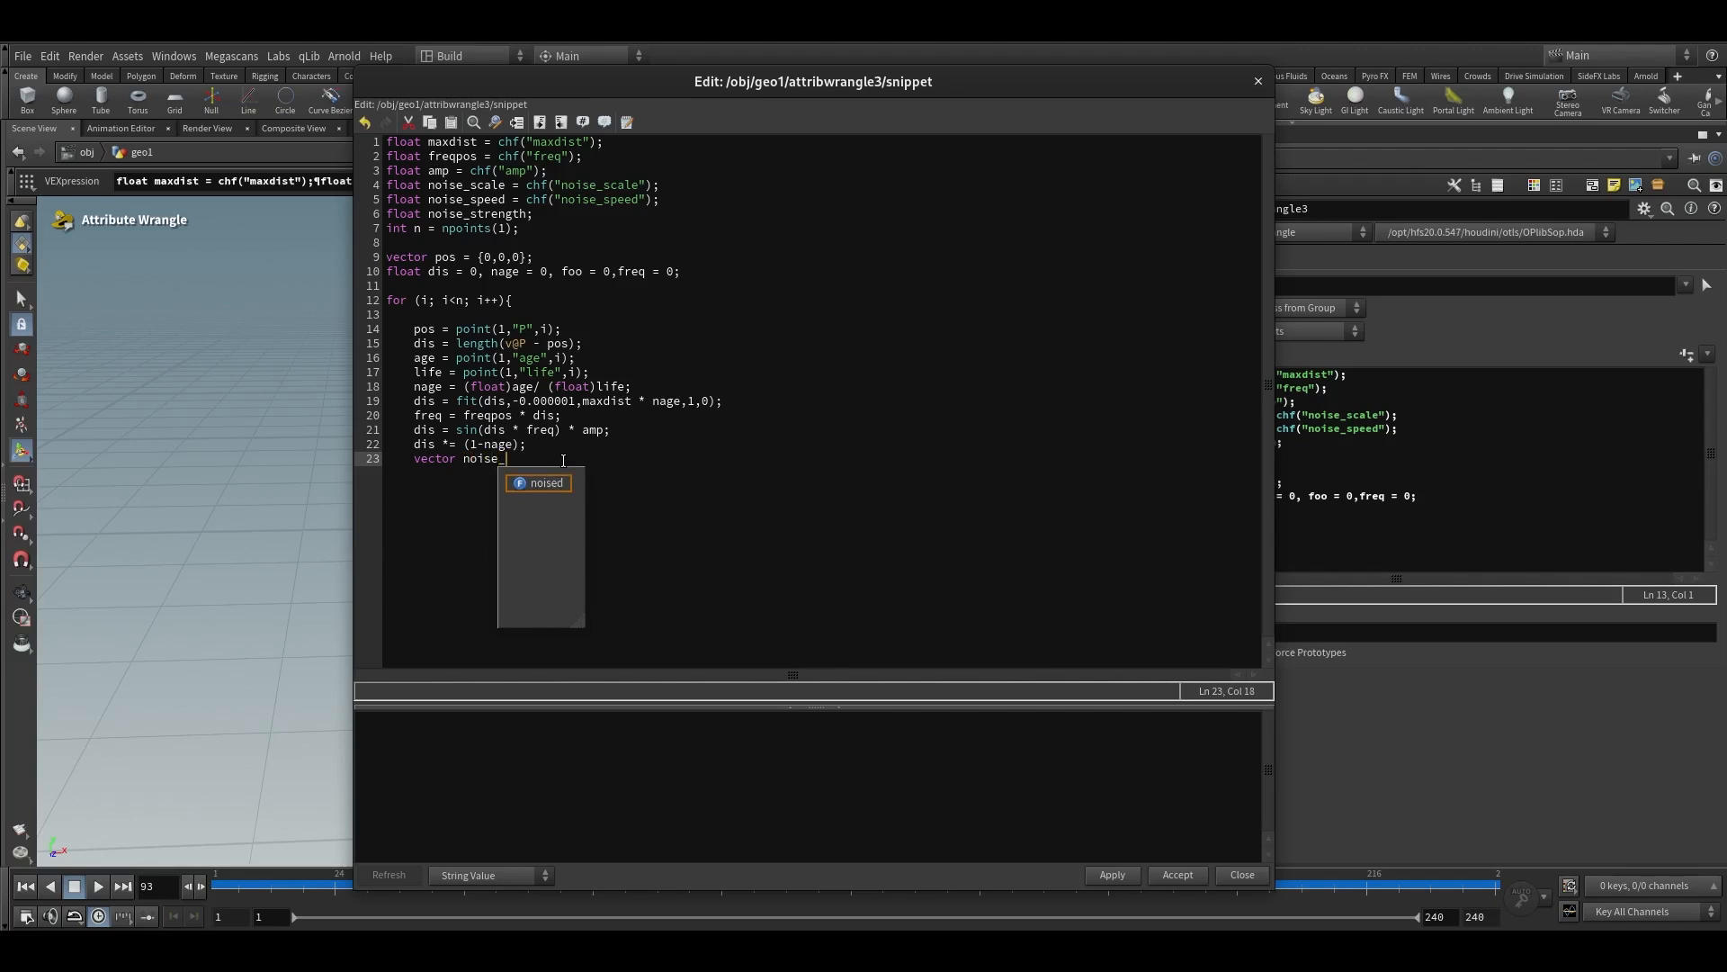
pyautogui.write('pos = ')
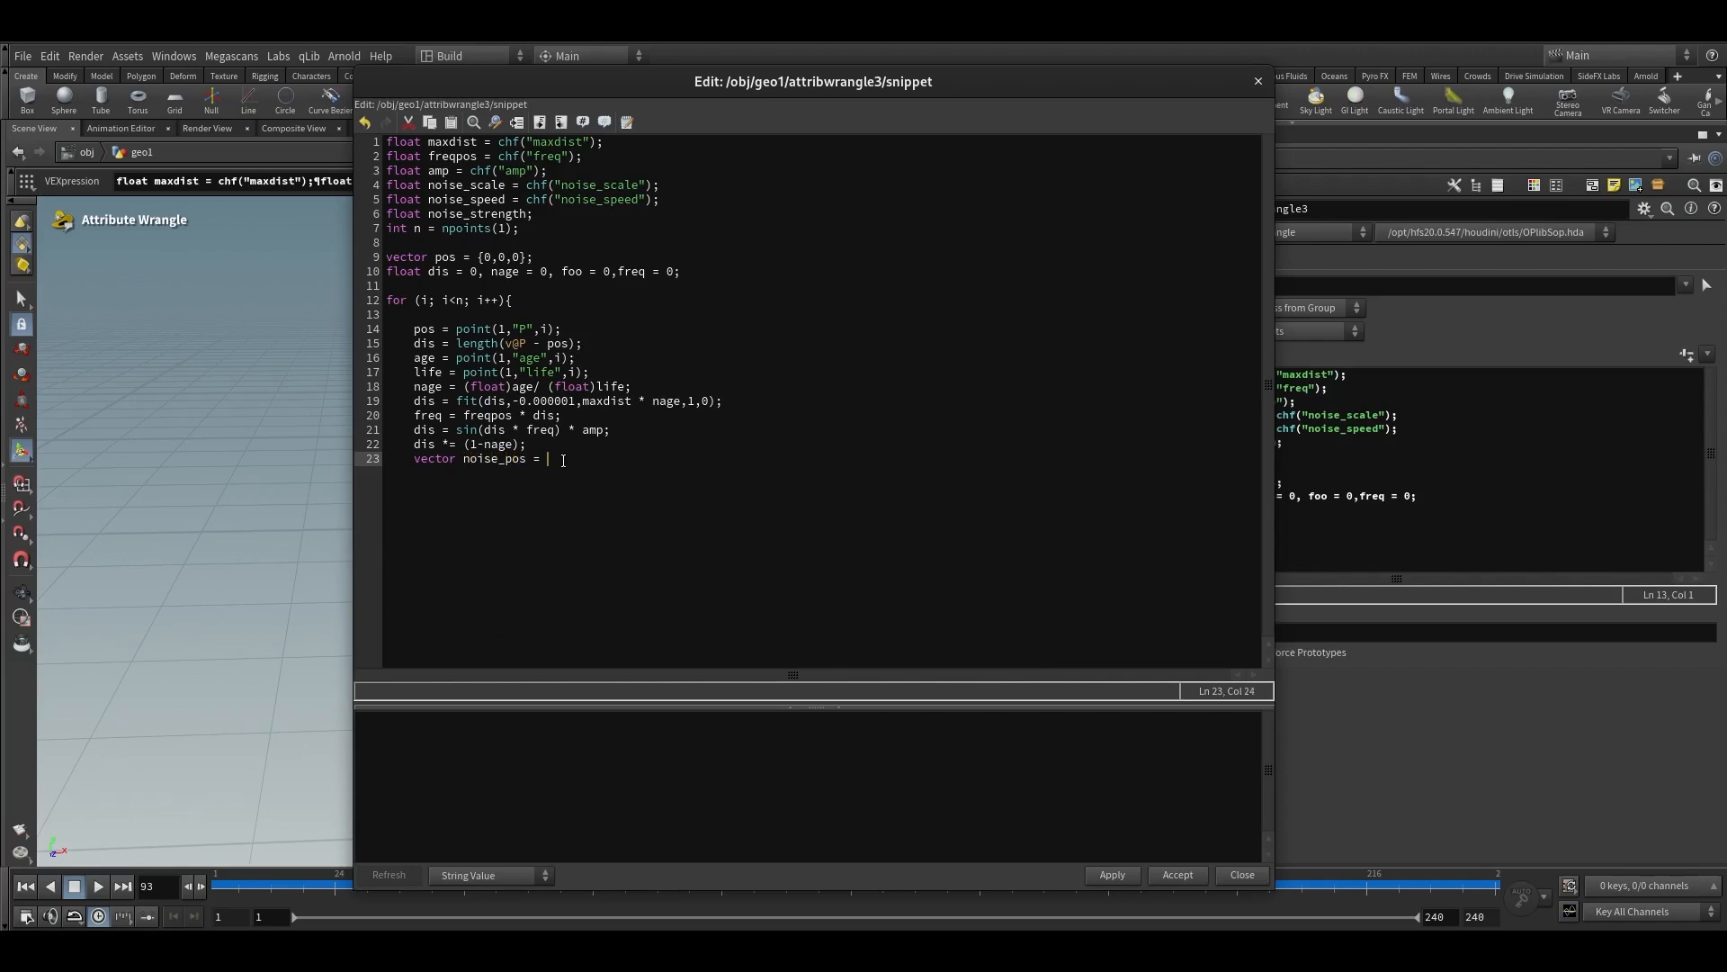
pyautogui.write('V')
pyautogui.write('@')
pyautogui.write('P')
pyautogui.write(' * noise_scale')
pyautogui.write('*+')
pyautogui.press('BackSpace')
pyautogui.write('+ noise')
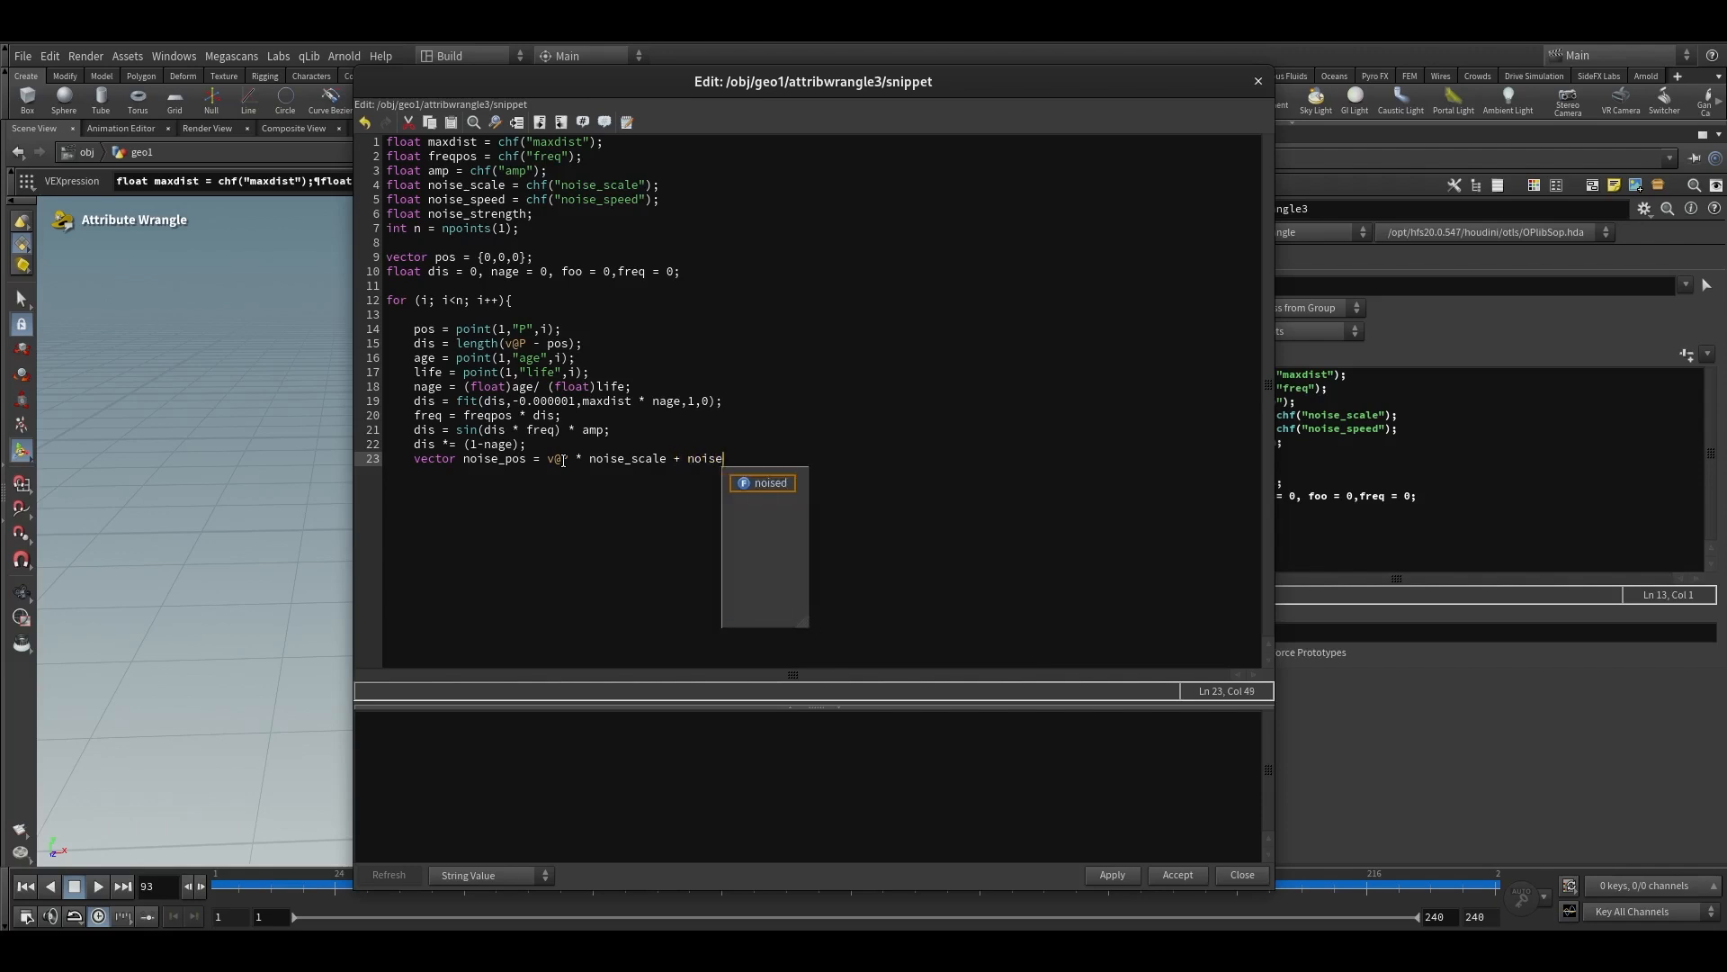
pyautogui.write('_speed ')
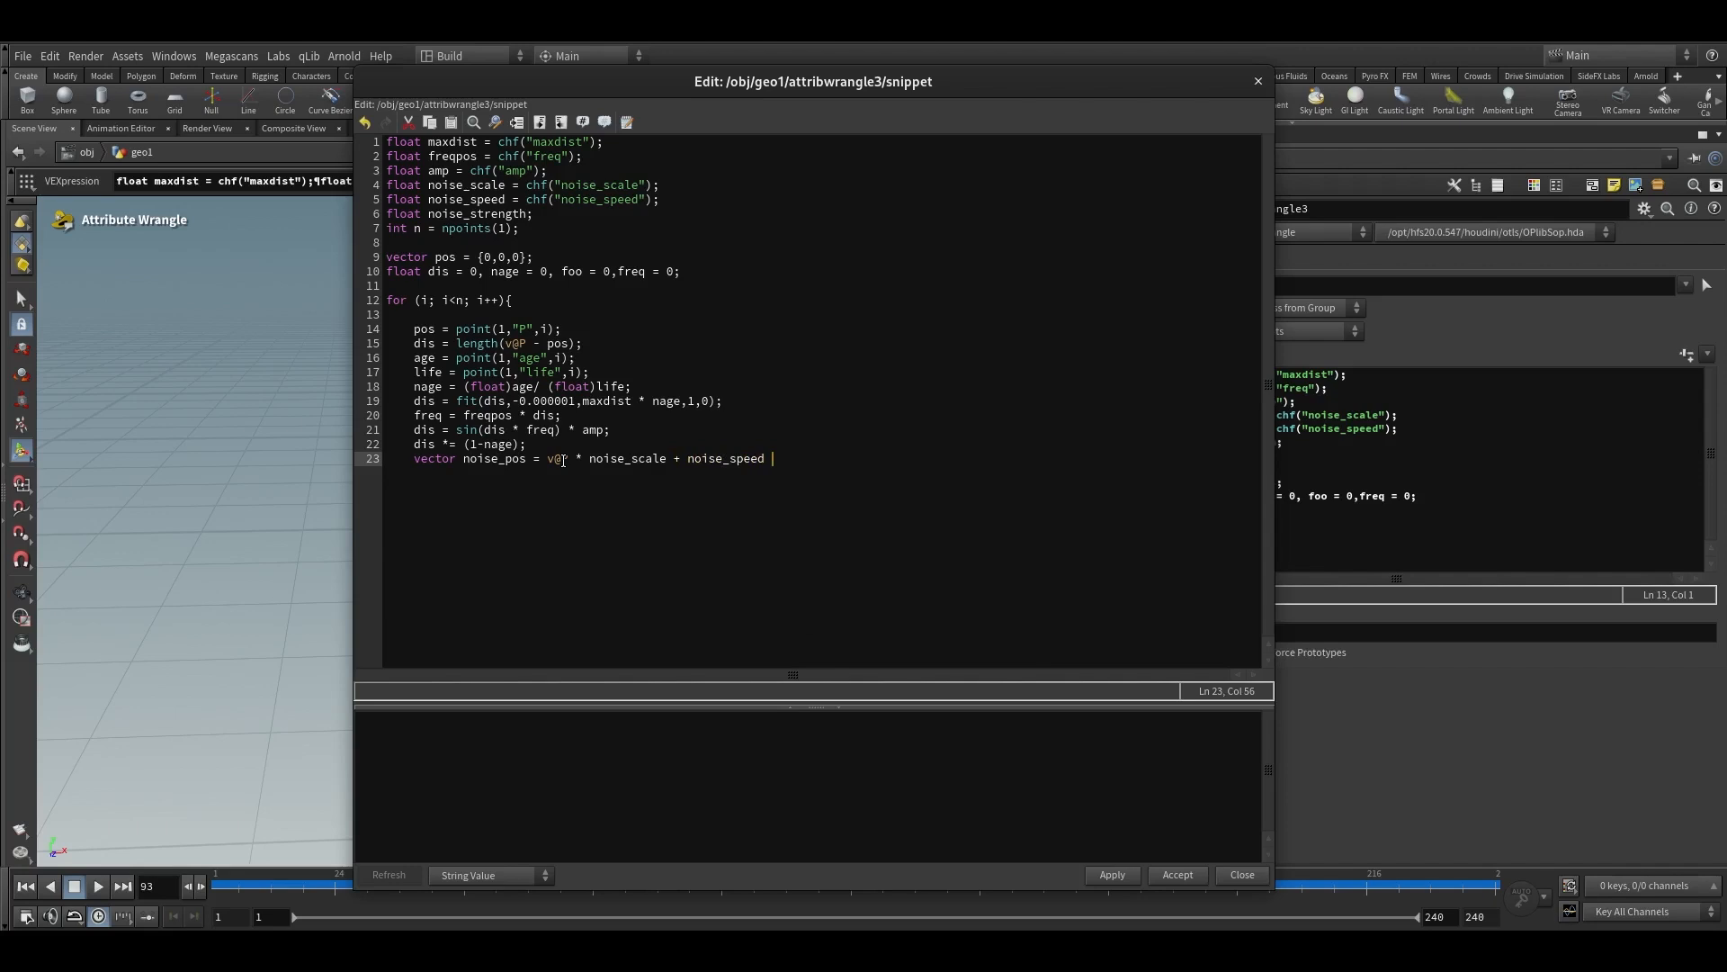
pyautogui.write('* @Time;')
# Sample the noise on the following line with vector noise = noise(noise_pos);
pyautogui.moveTo(760, 84); pyautogui.dragTo(739, 71)
pyautogui.press('Return')
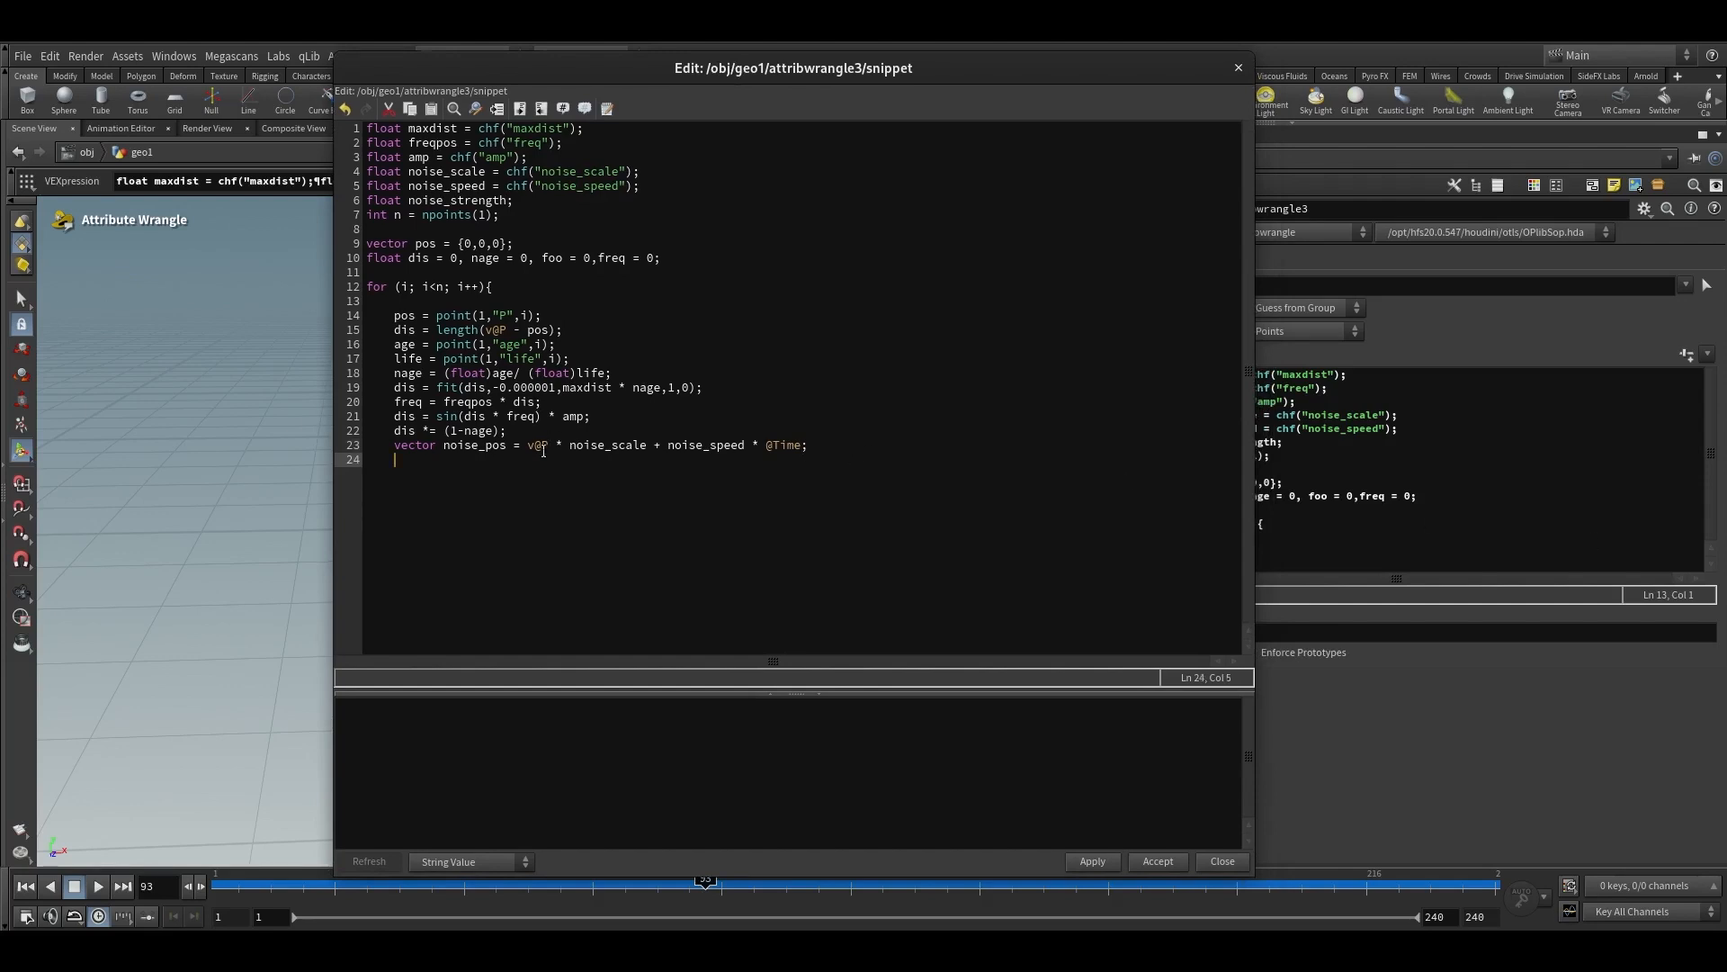
pyautogui.write('vector noise = noise')
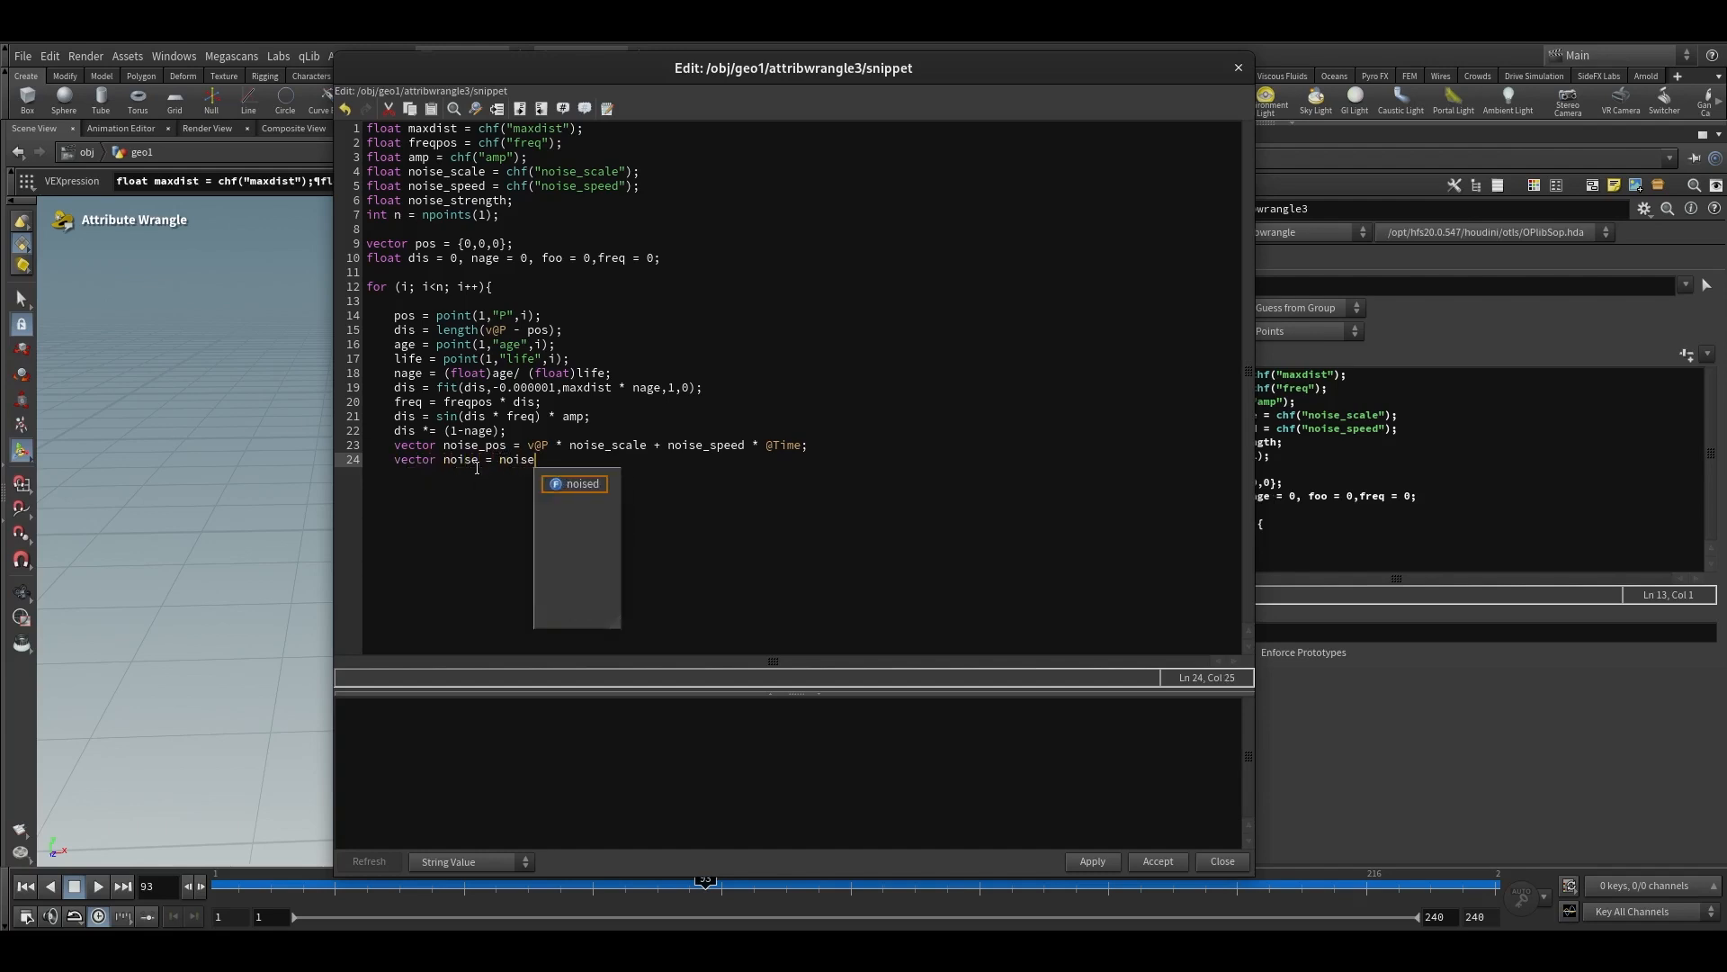
pyautogui.write('(')
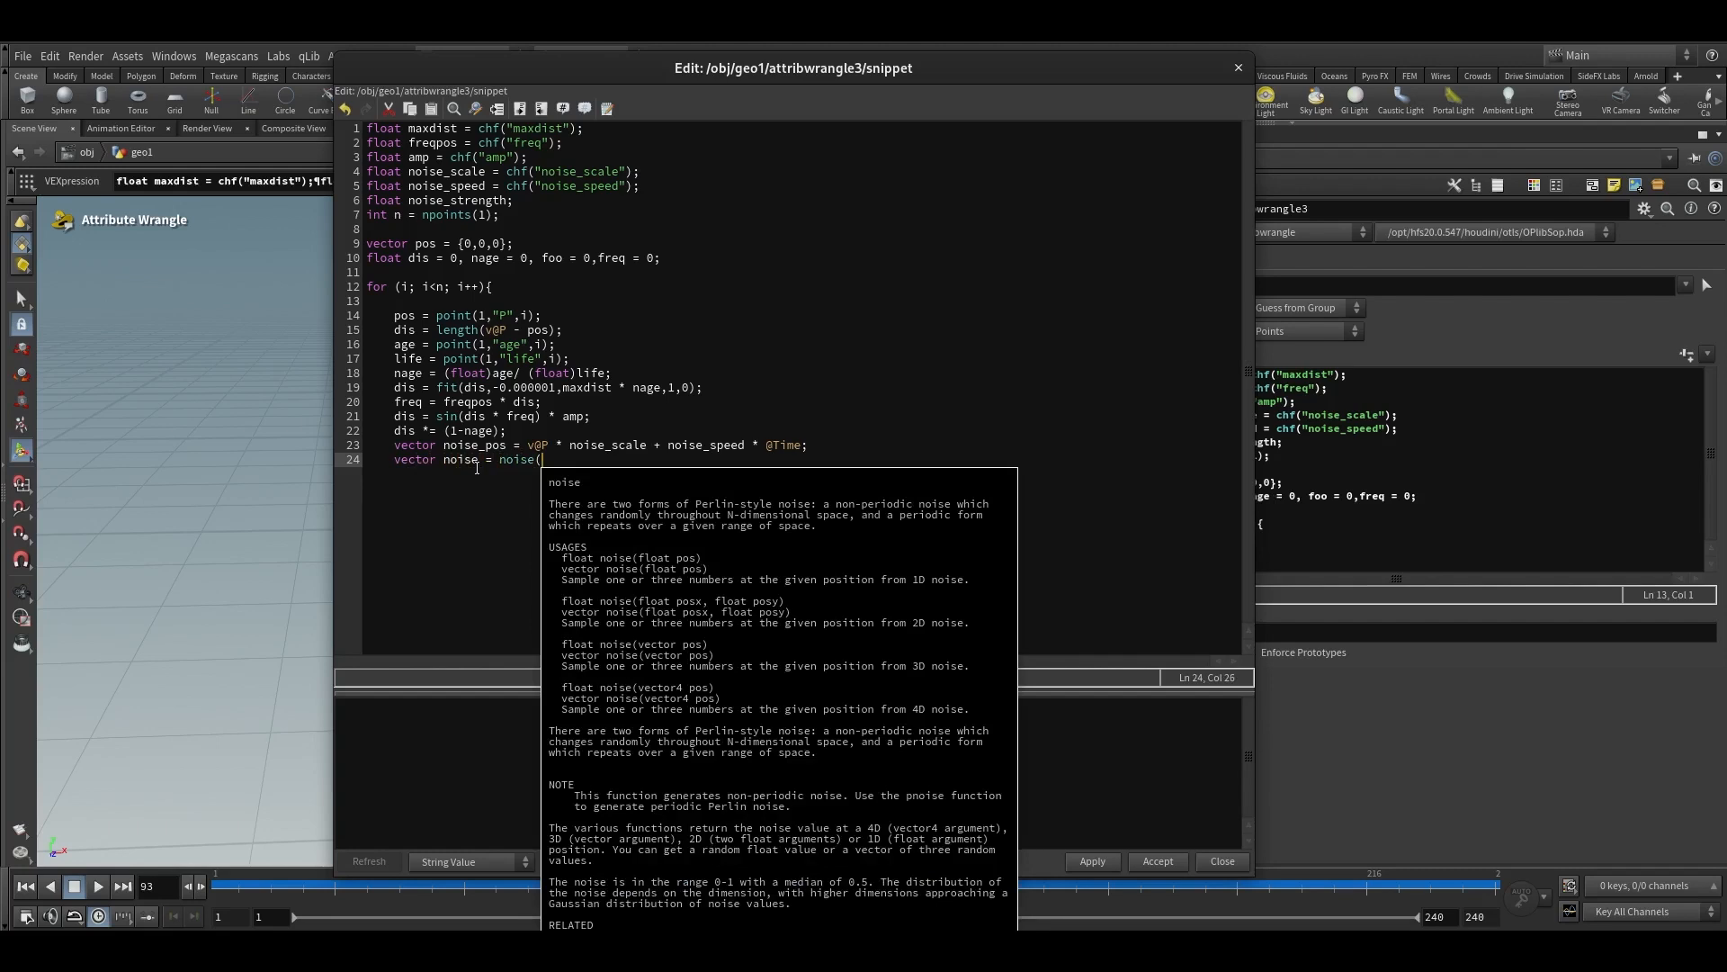
pyautogui.write('noi')
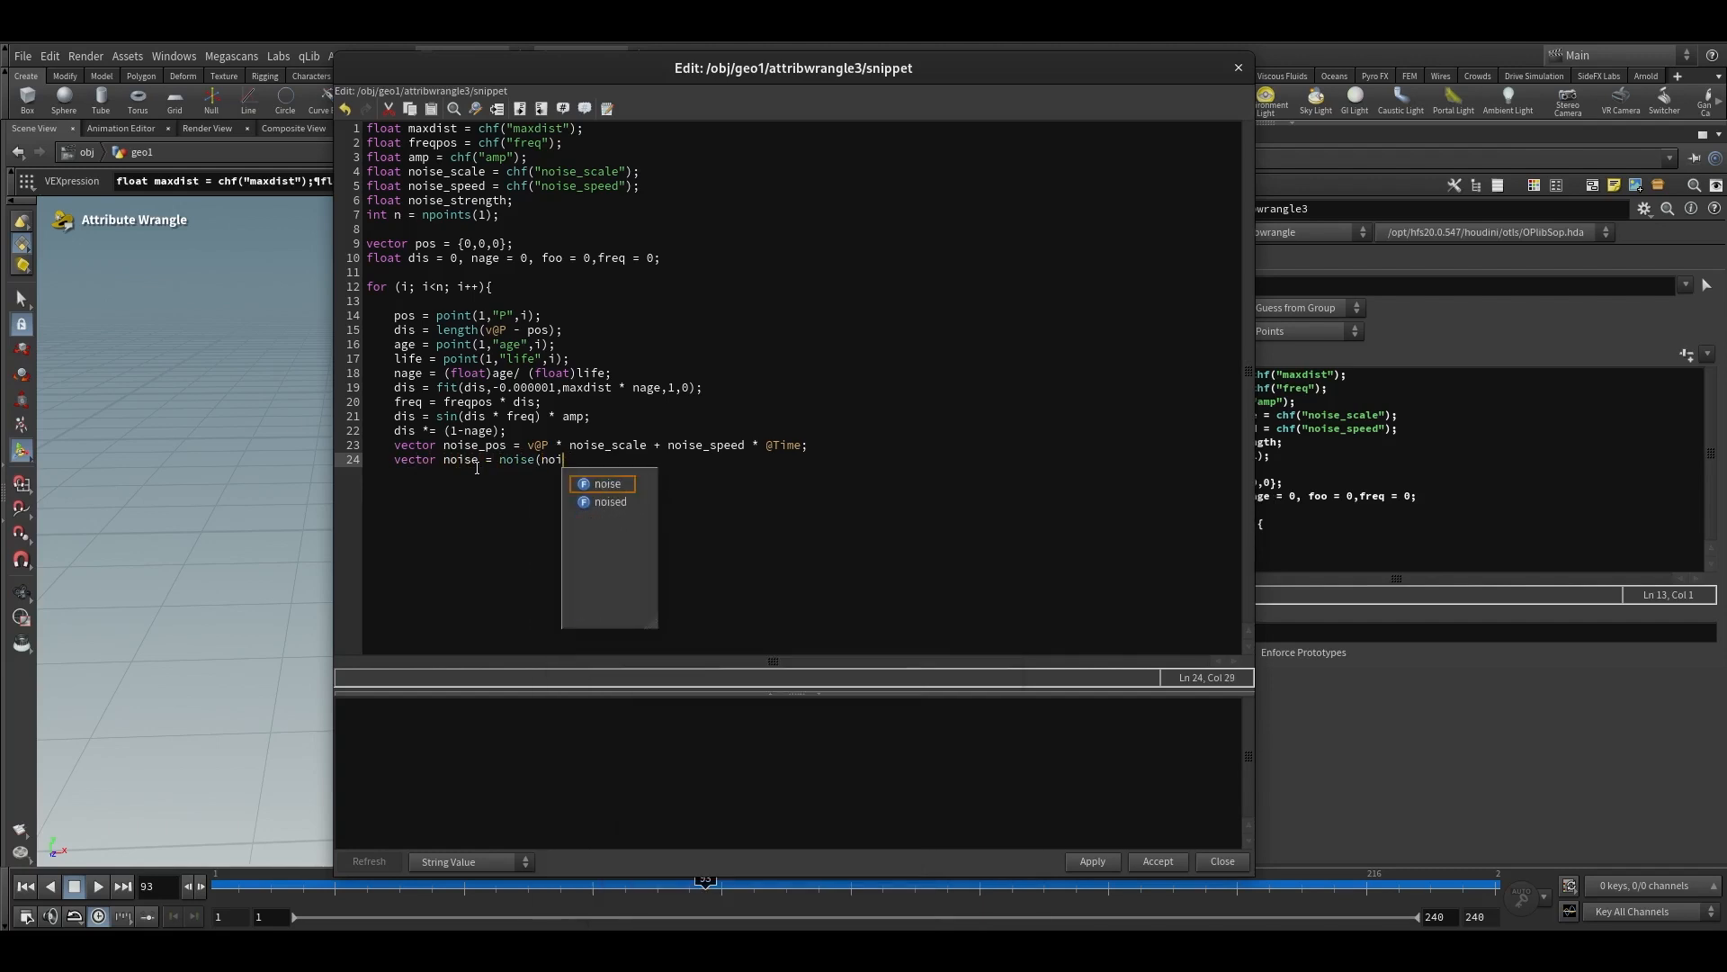
pyautogui.write('se_')
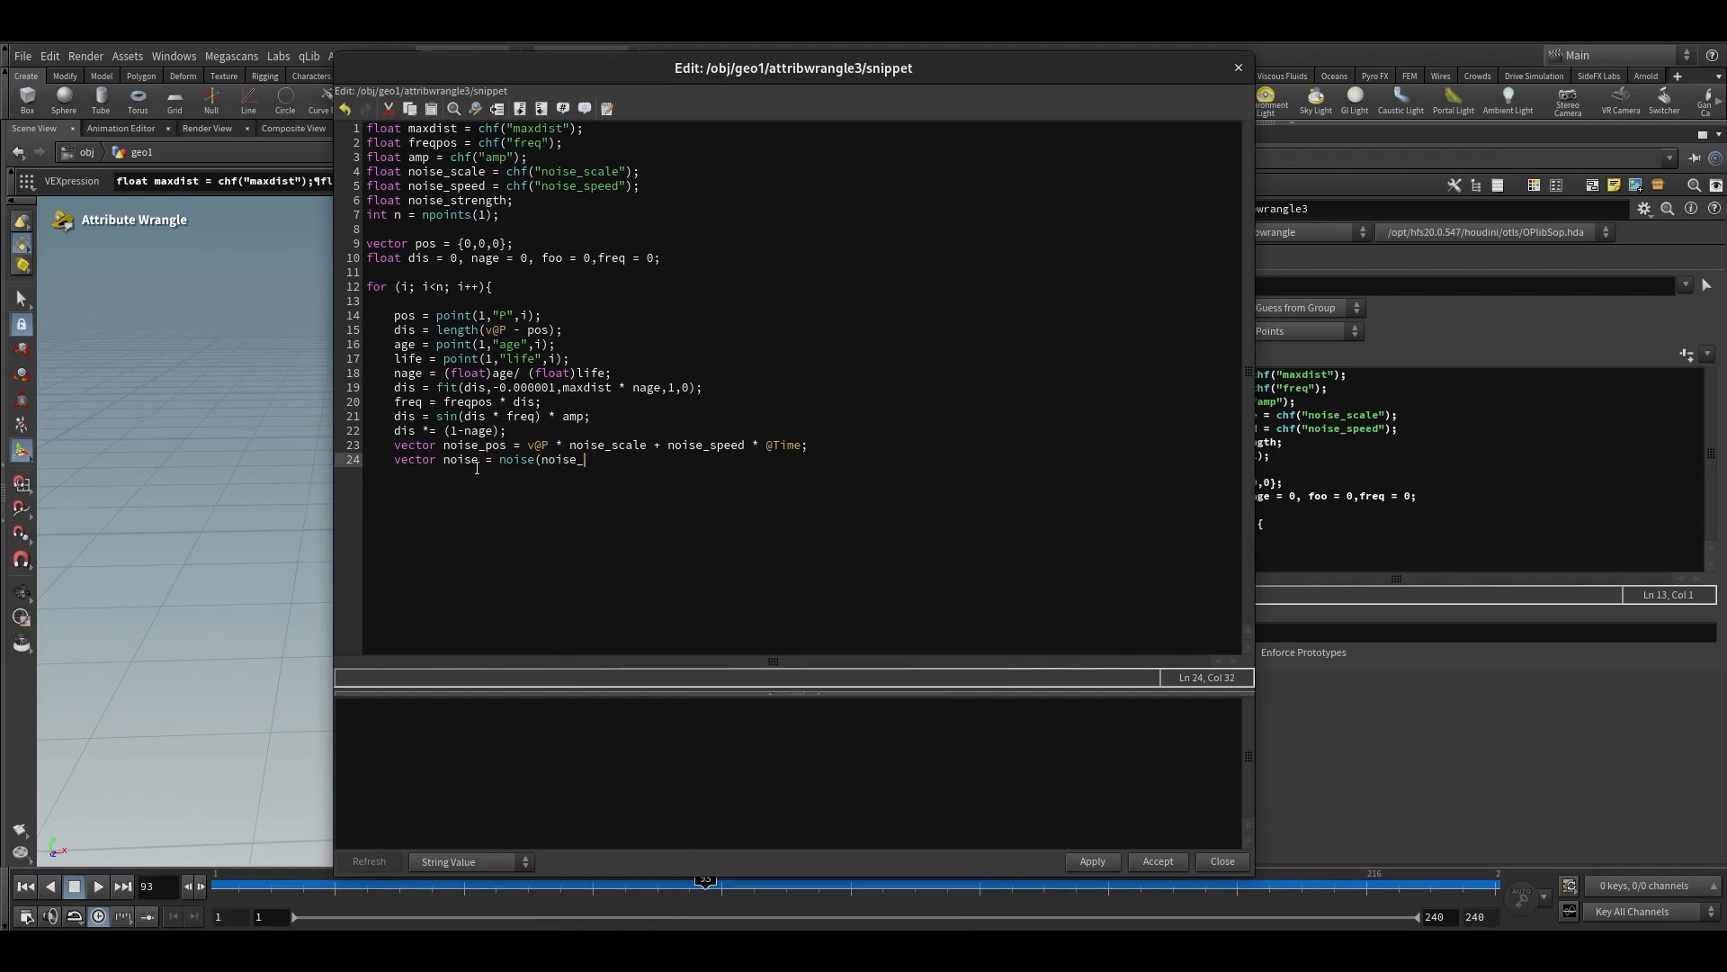
pyautogui.write('s);;')
pyautogui.press('Return')
pyautogui.press('BackSpace')
pyautogui.press('BackSpace')
pyautogui.press('BackSpace')
# Add the line noise_strength = length(noise); below the noise sampling line
pyautogui.press('Return')
pyautogui.write('noise_')
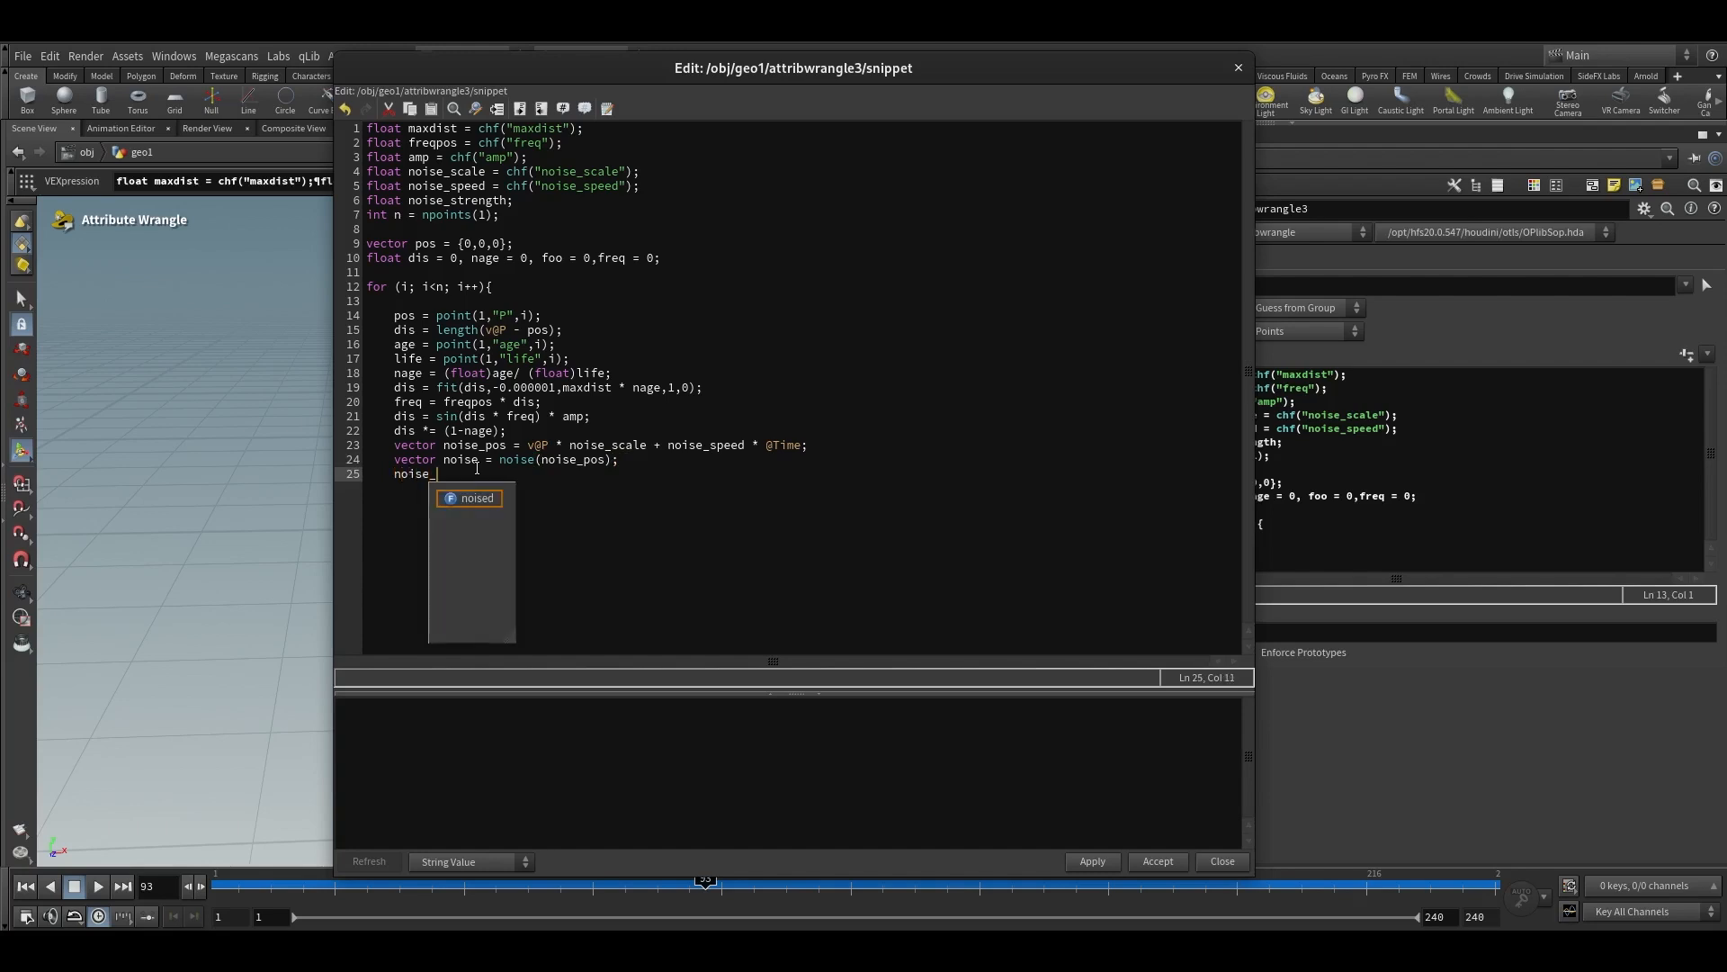
pyautogui.write('strength')
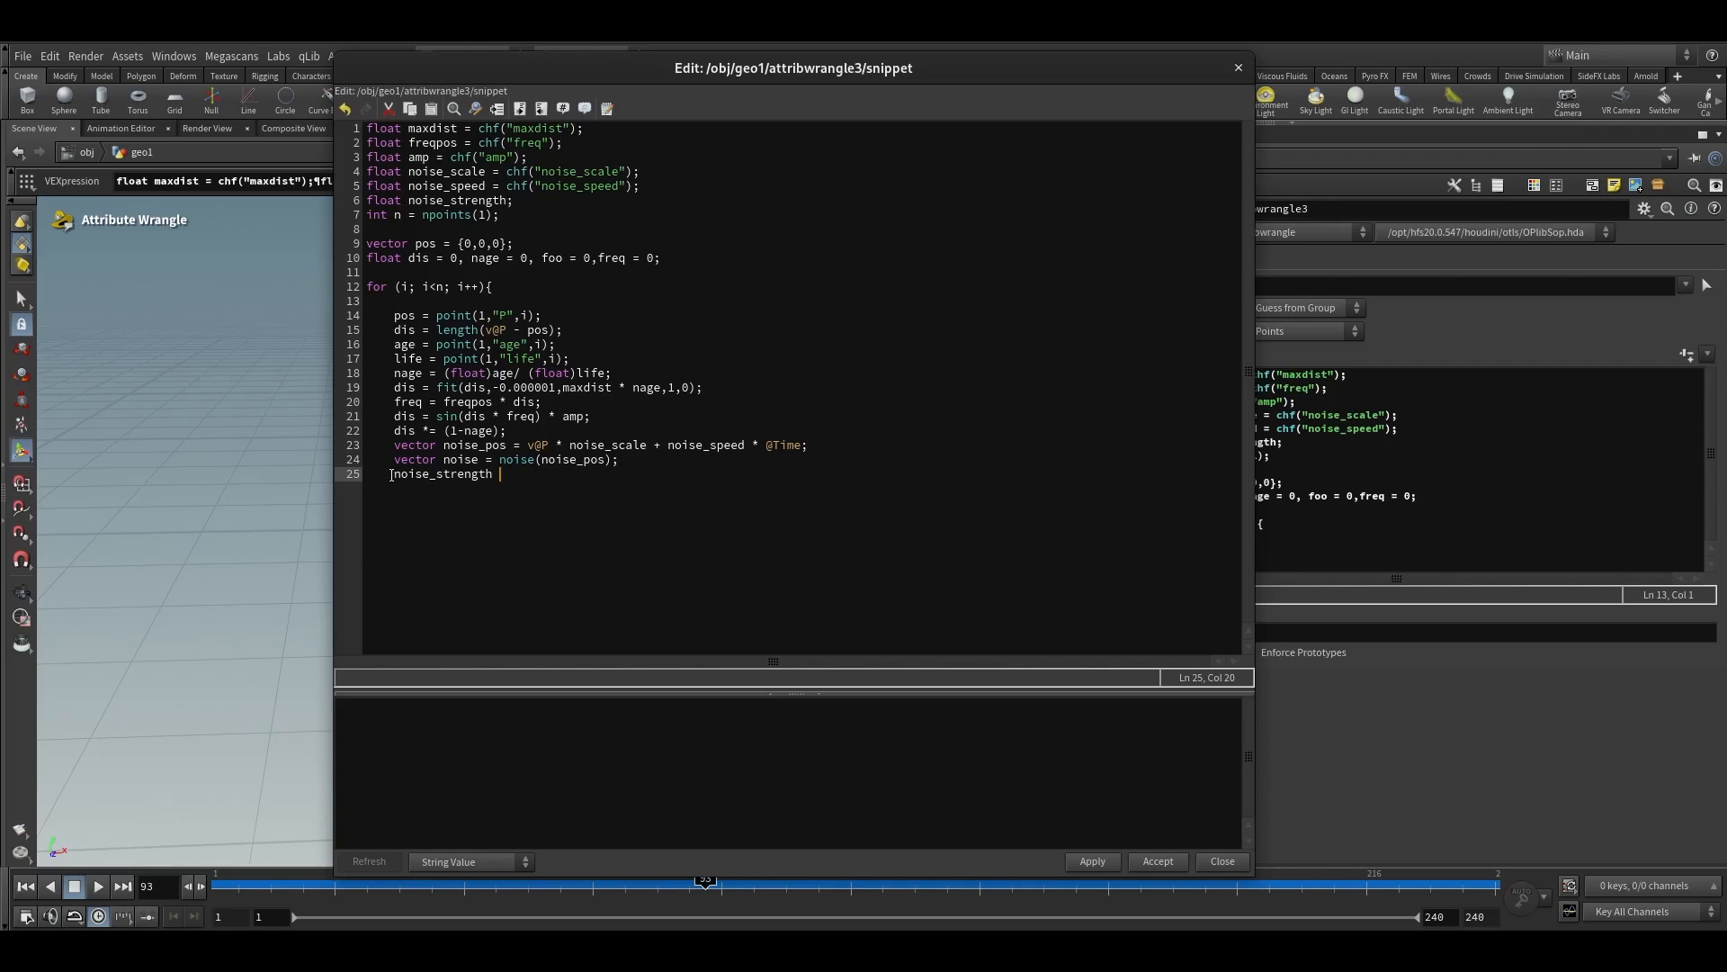
pyautogui.moveTo(393, 475); pyautogui.dragTo(501, 475)
pyautogui.click(503, 475)
pyautogui.write('= length(')
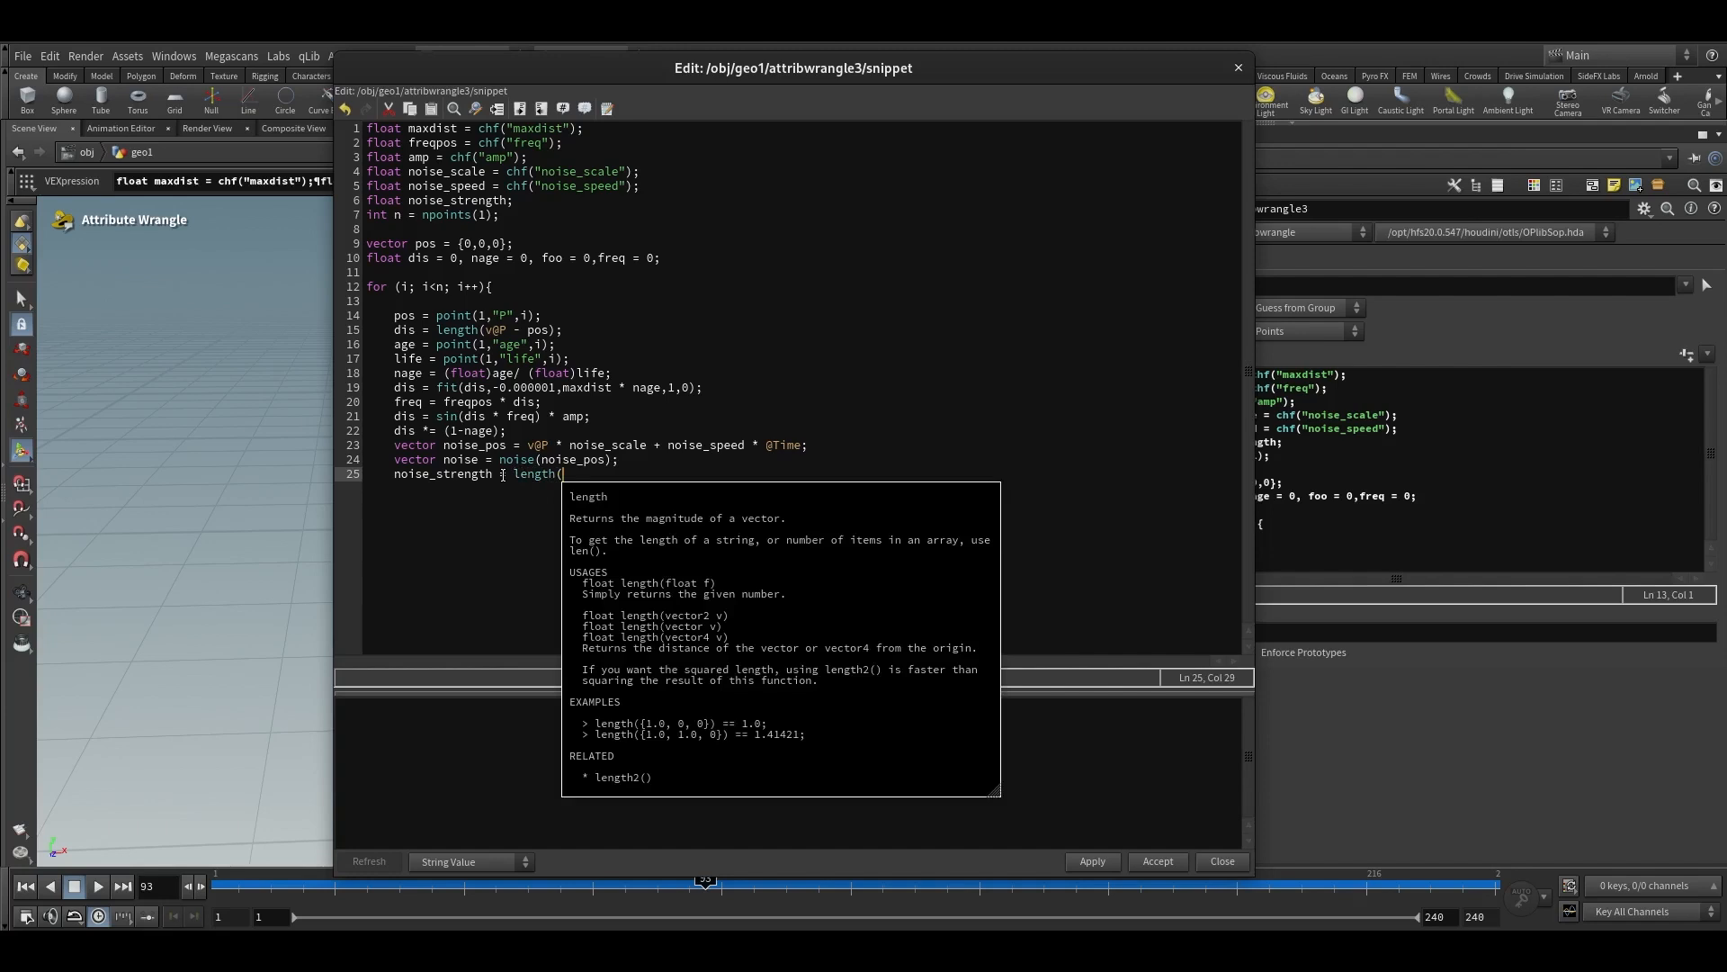
pyautogui.write('noise);')
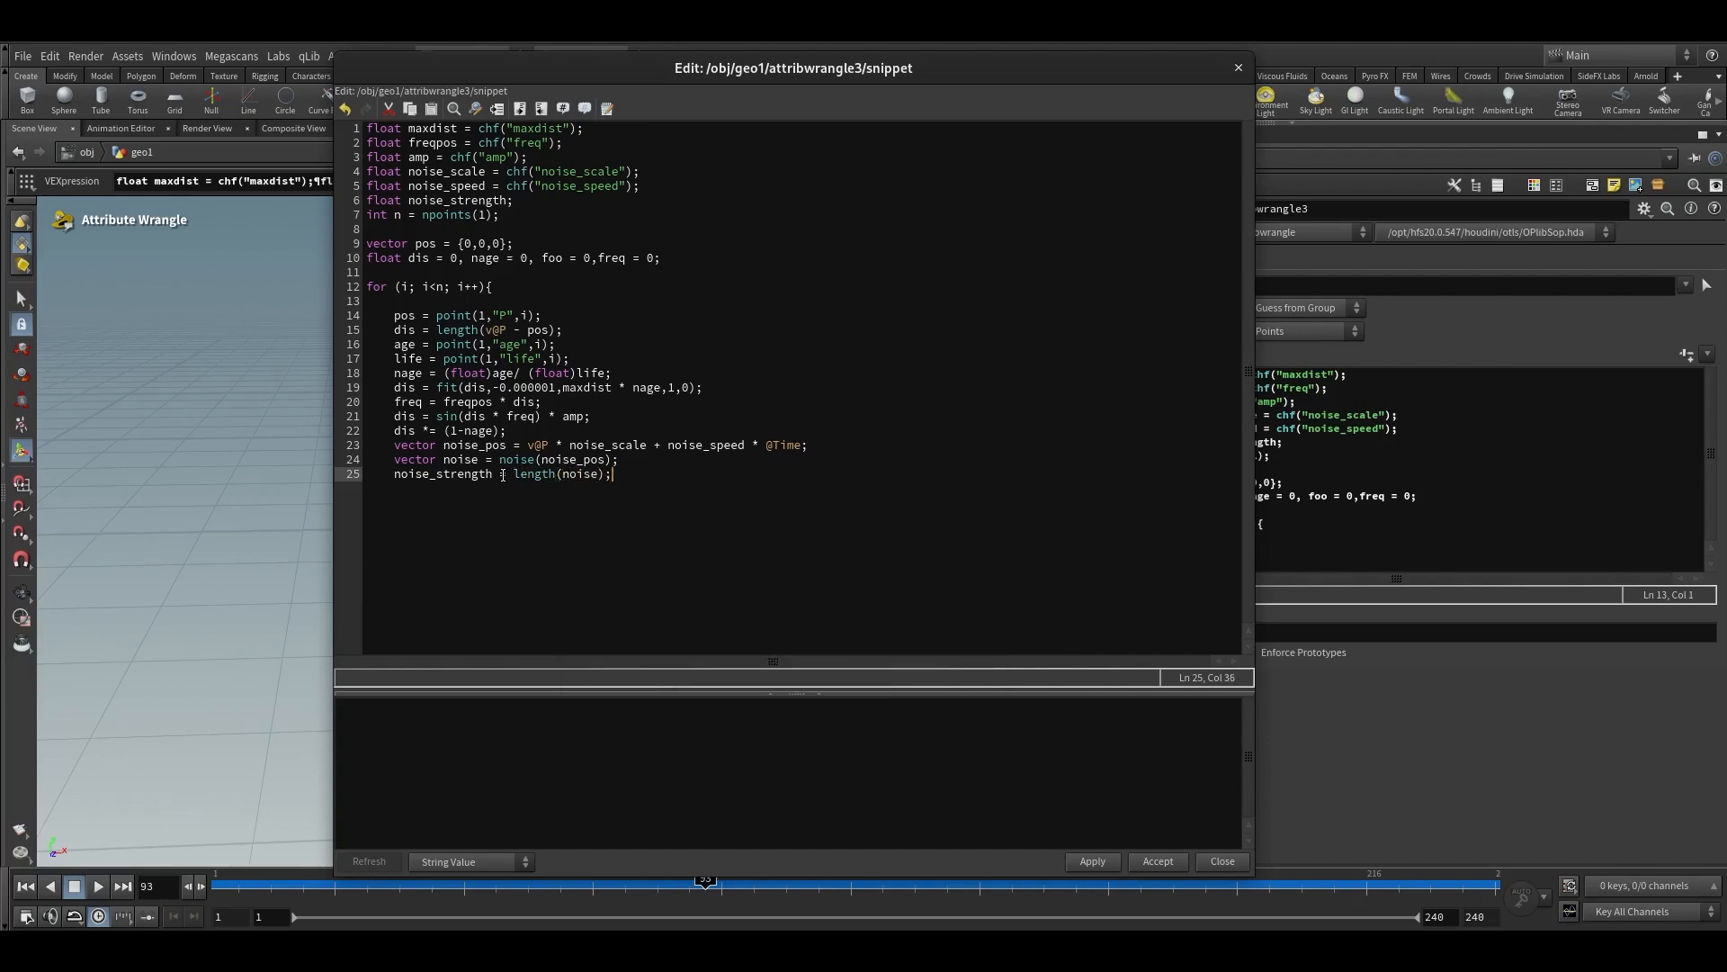
# Accumulate the strongest ripple value on a new loop line with foo = max(foo,dis);
pyautogui.press('Return')
pyautogui.write('fo')
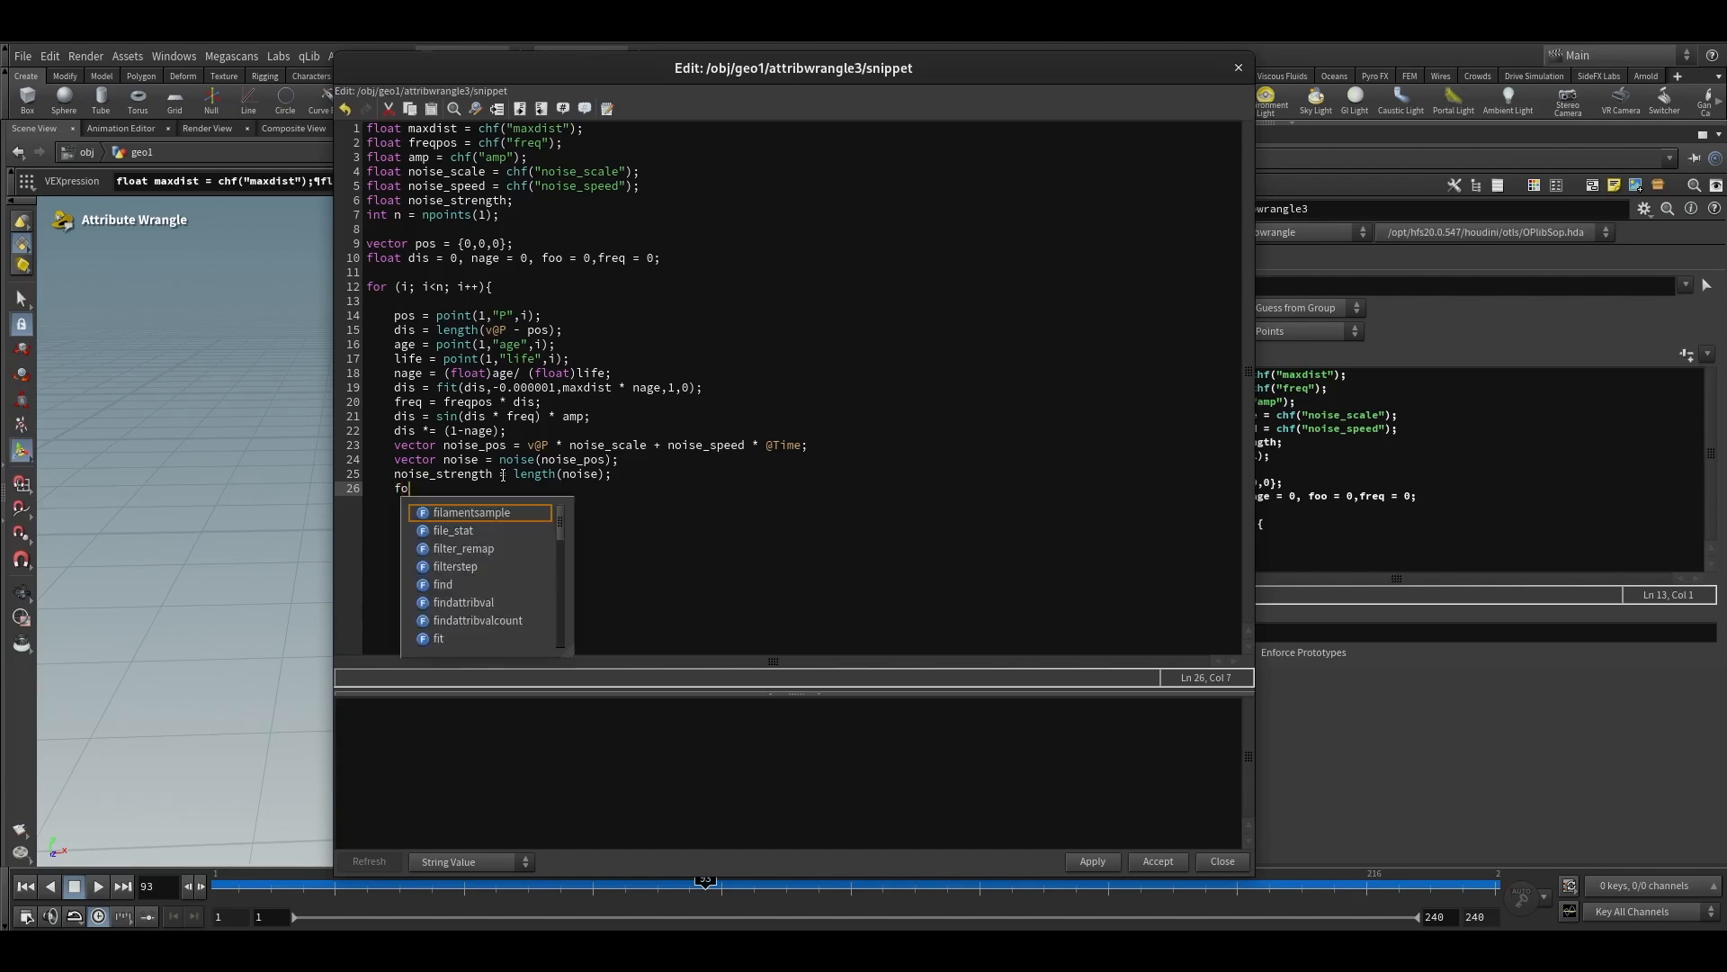
pyautogui.write('o =')
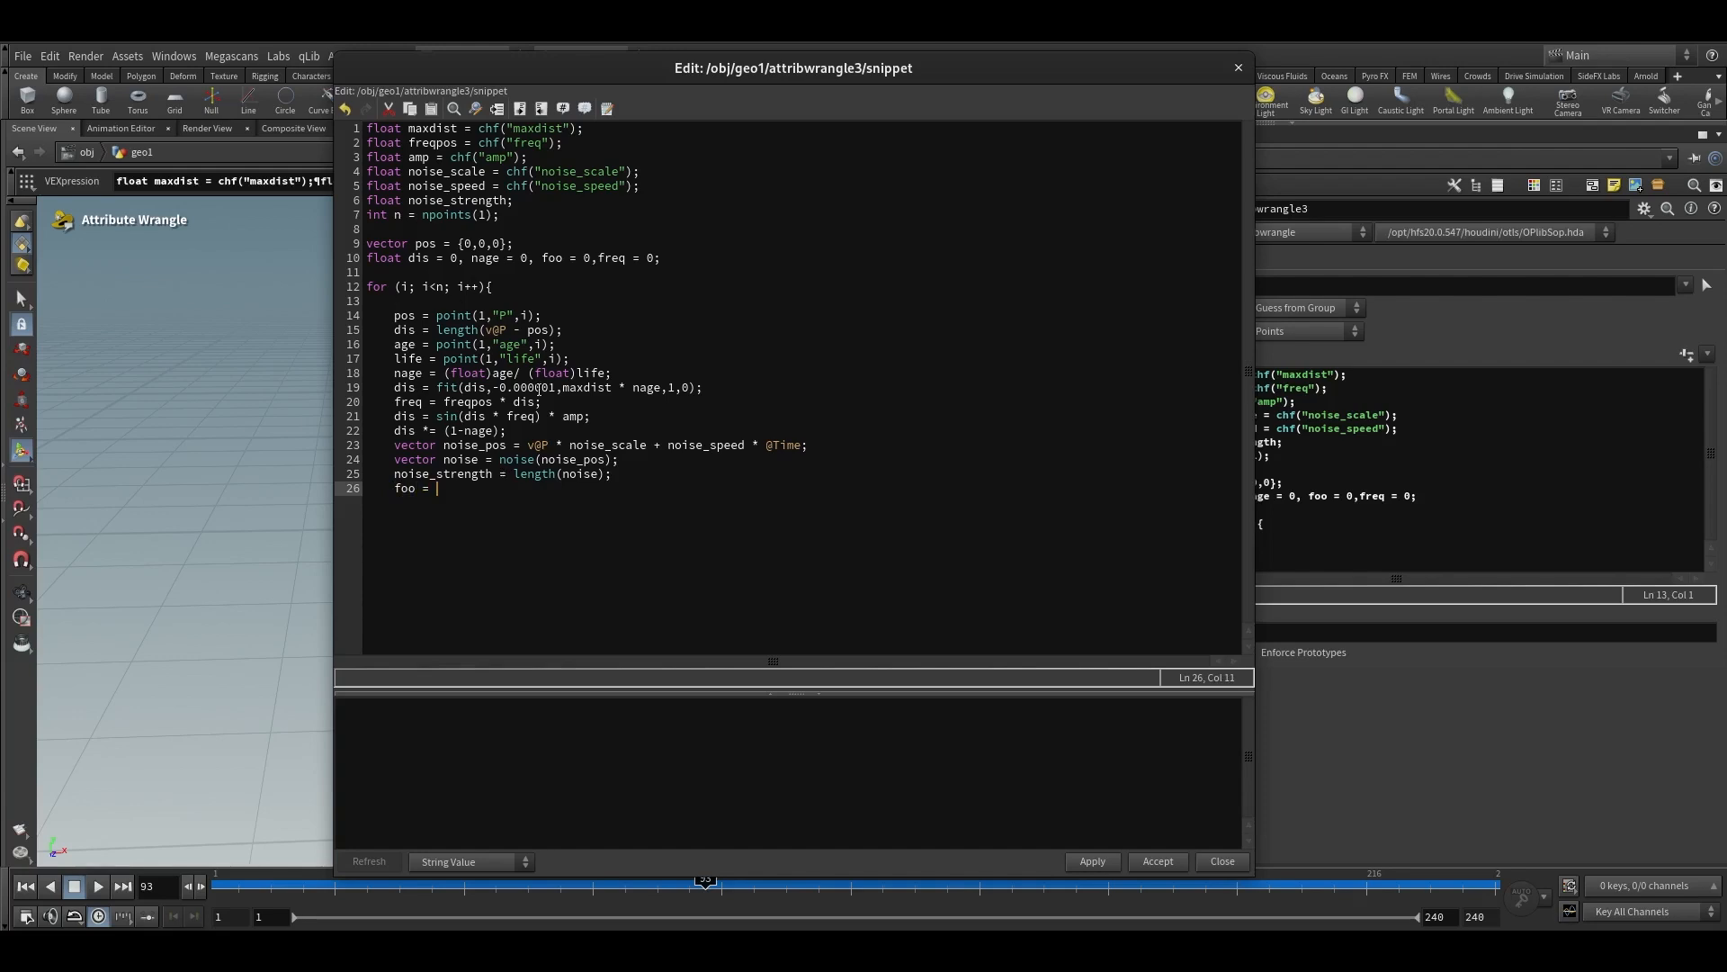
pyautogui.write('max(')
pyautogui.write('foo,')
pyautogui.write('dis);')
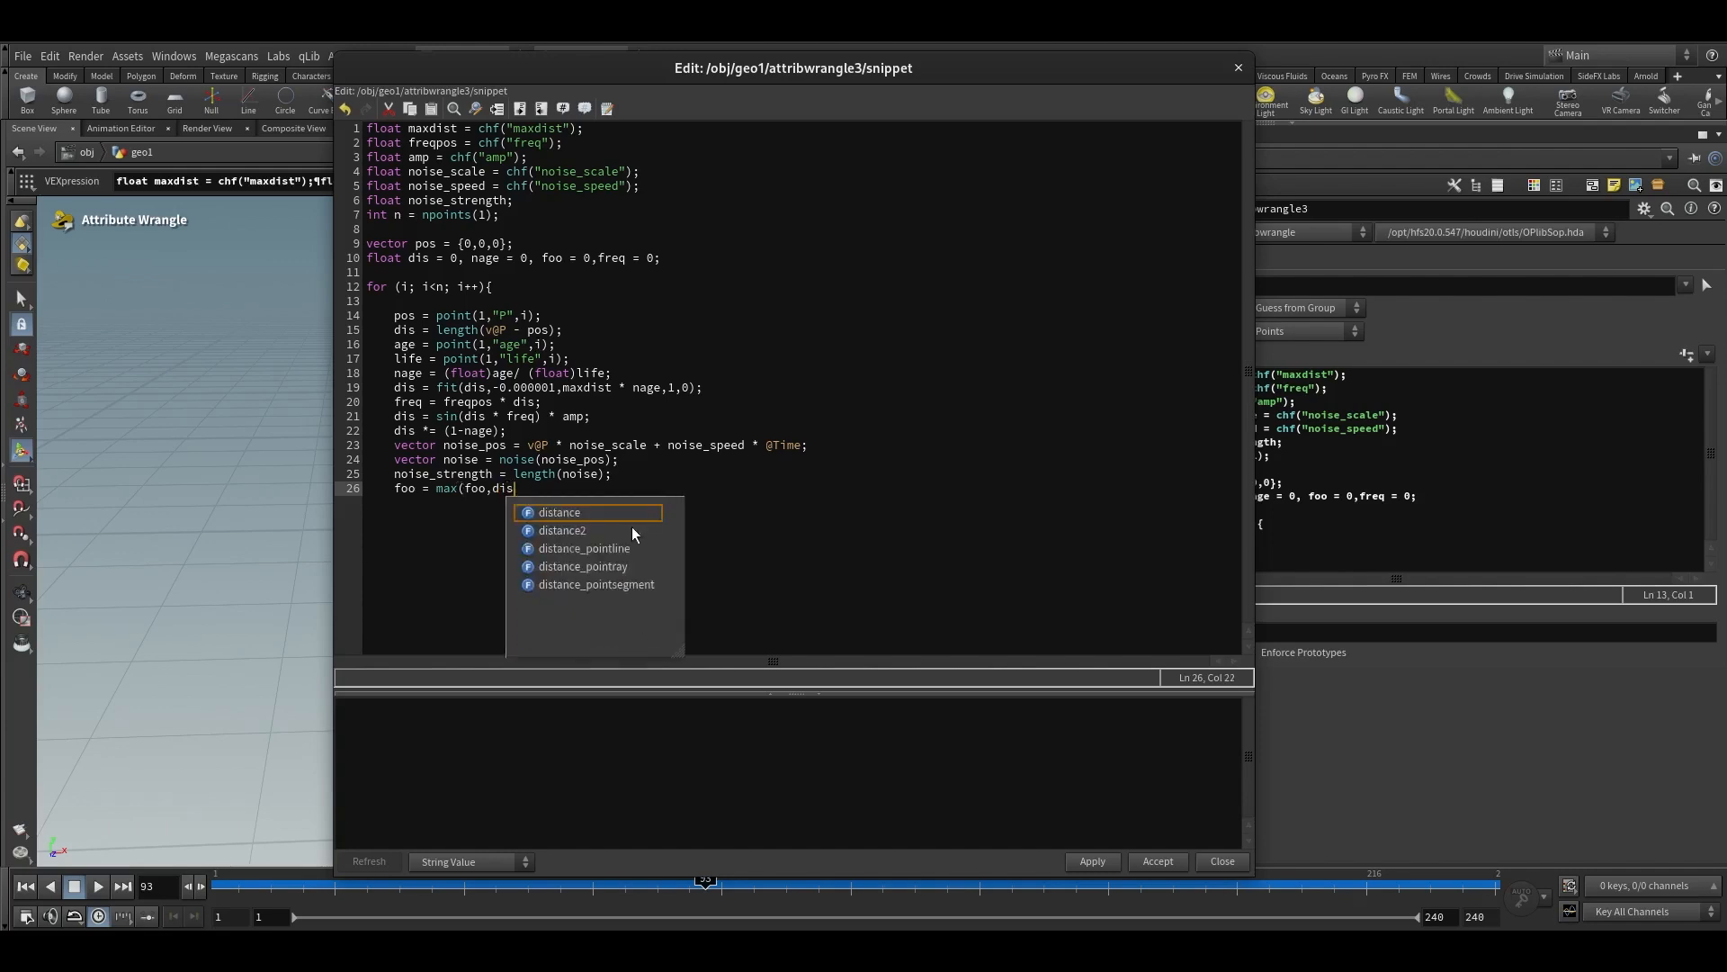
# Close the for loop with a brace after a blank line and begin a new line below it
pyautogui.press('Return')
pyautogui.press('Return')
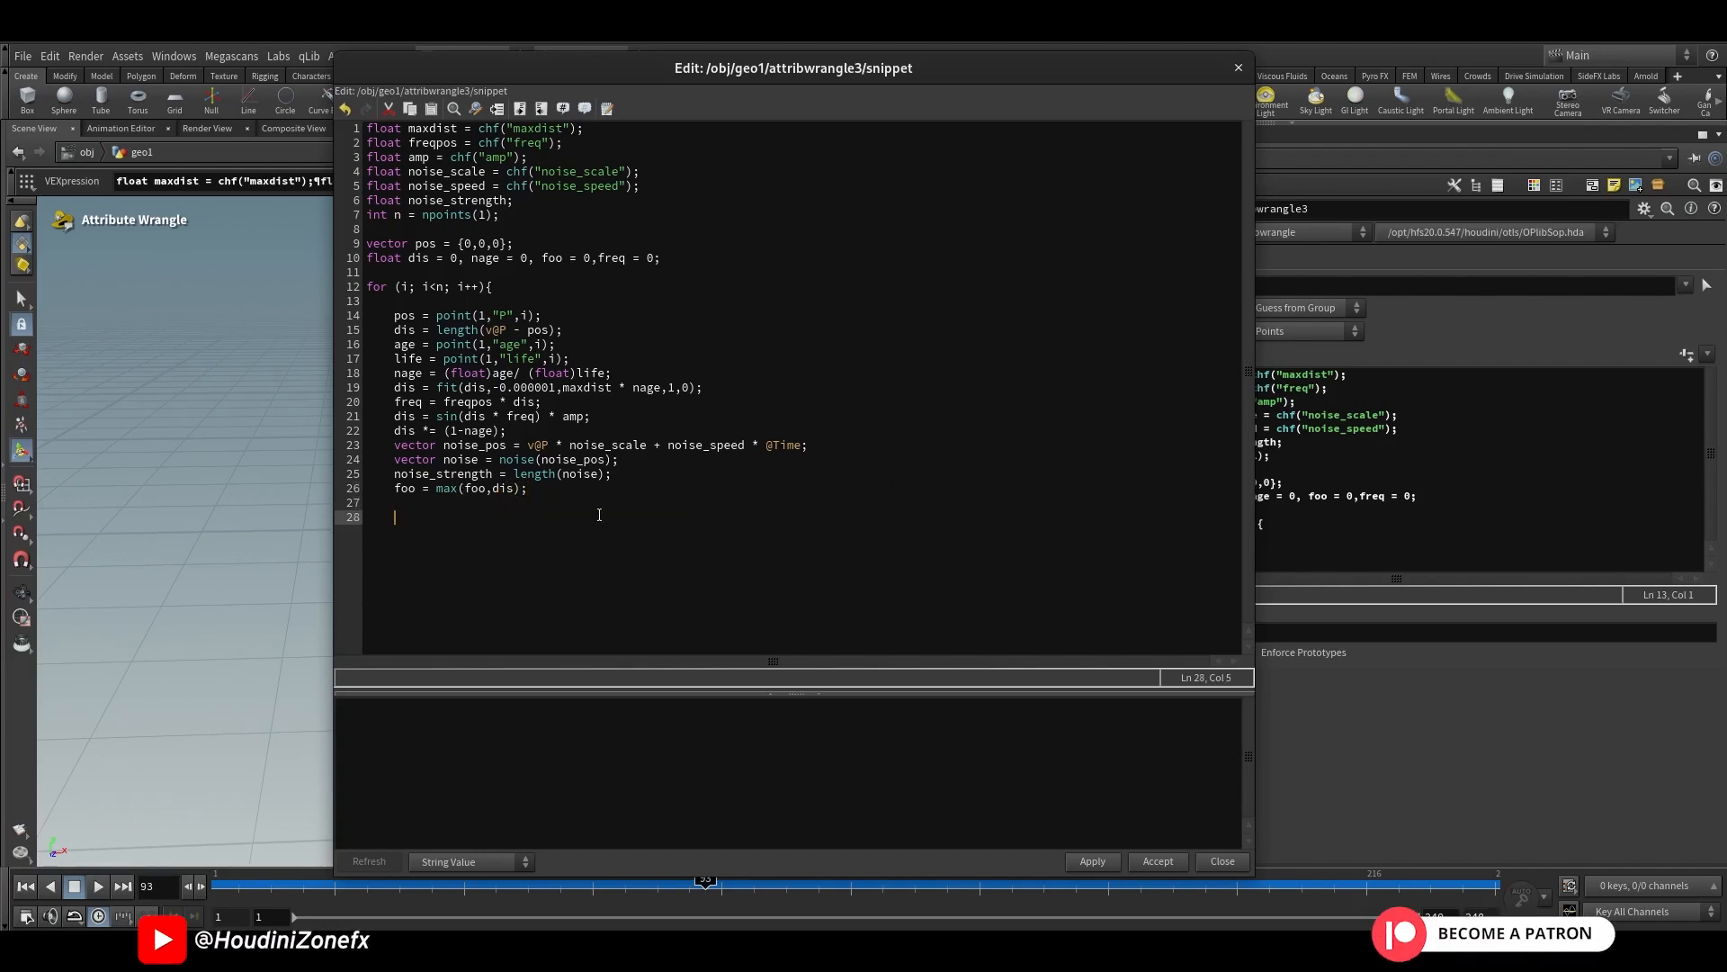
pyautogui.write('}')
pyautogui.press('Return')
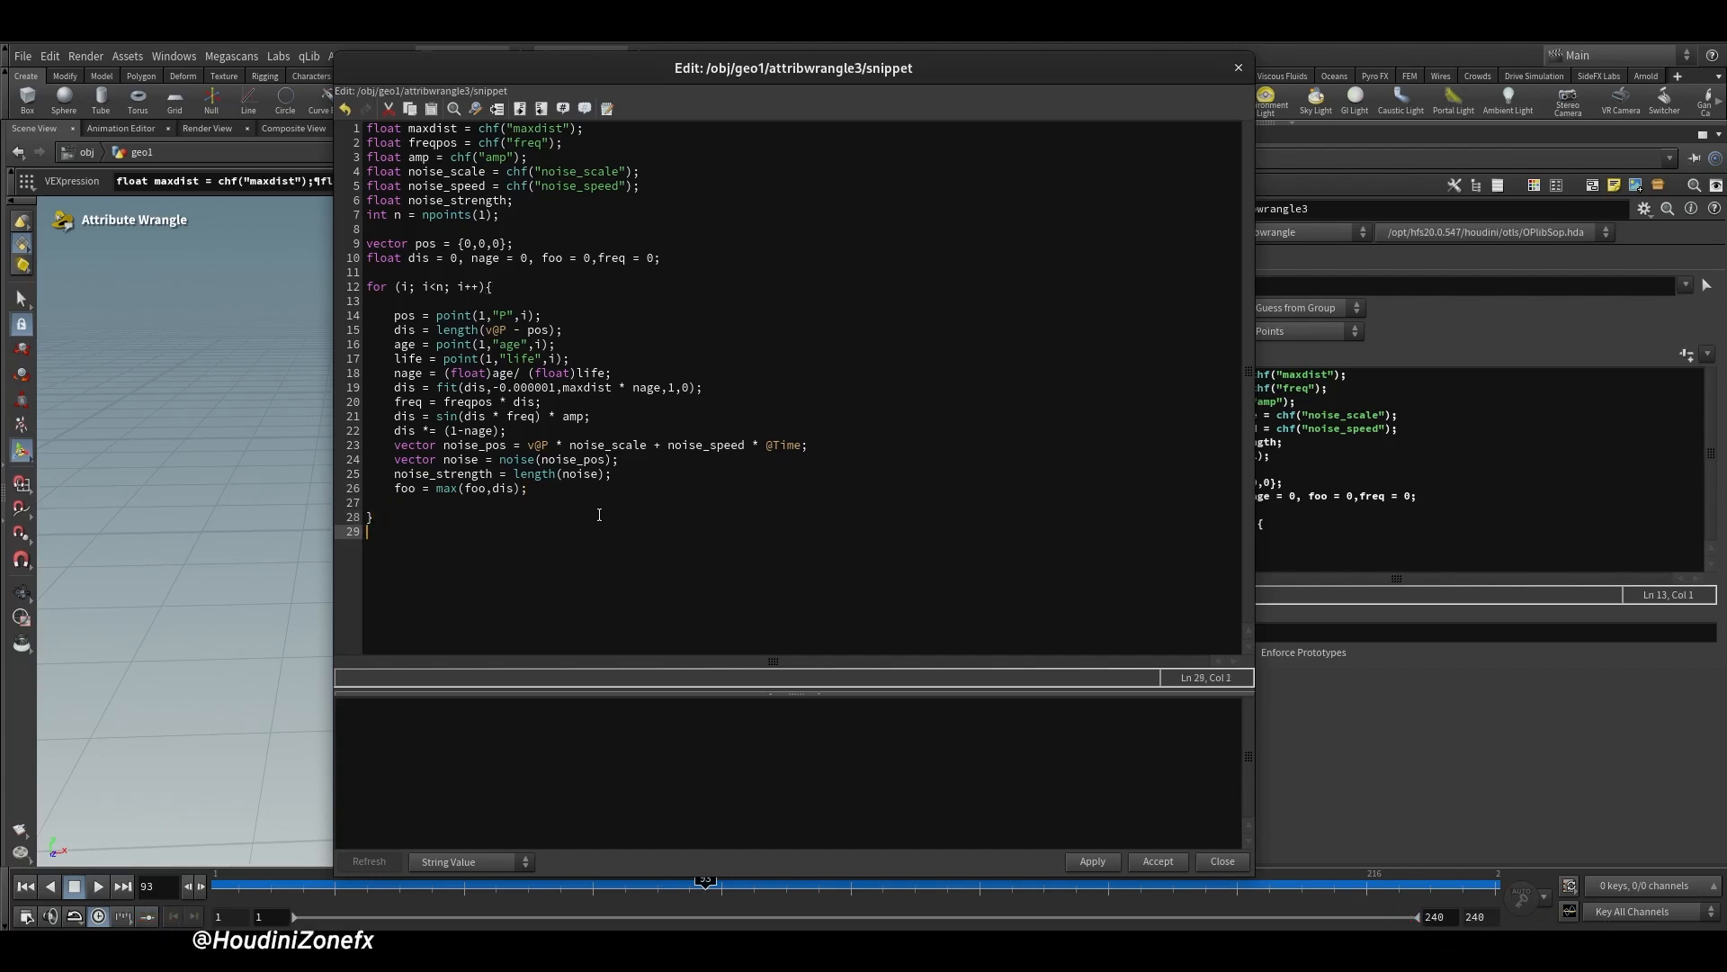
# Displace the points after the loop with v@P += @N * foo * (noise_strength * 1); and accept the code into the wrangle
pyautogui.write('v@P')
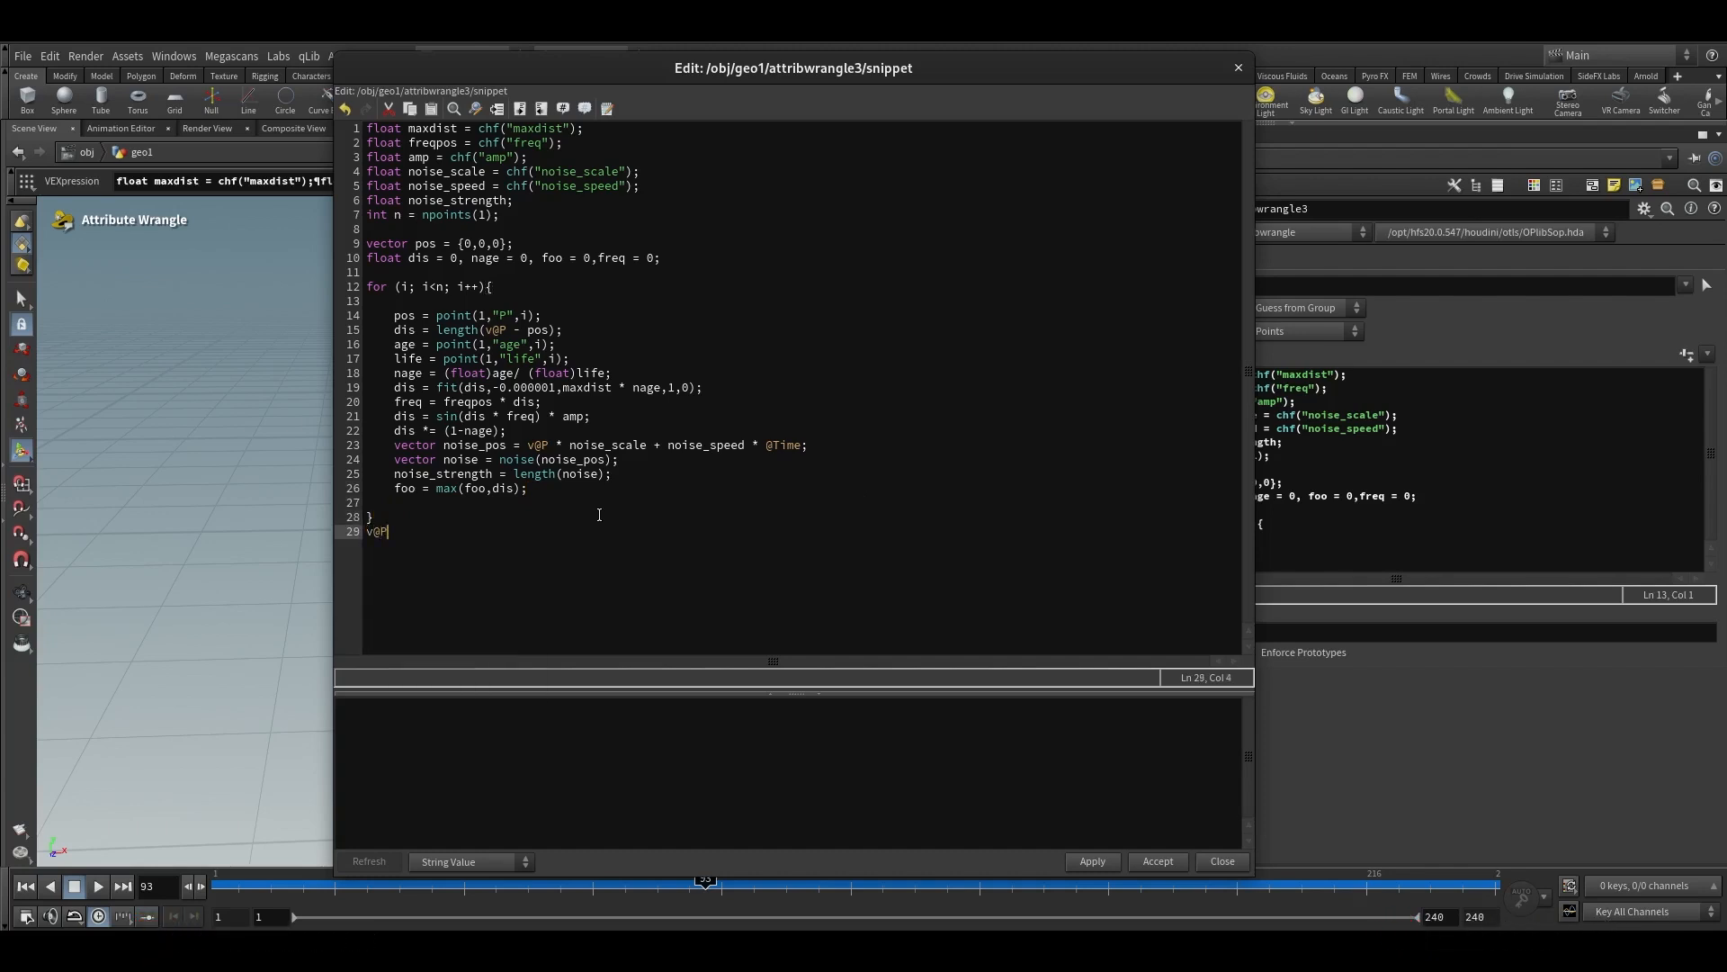
pyautogui.write('=')
pyautogui.press('BackSpace')
pyautogui.write('+= @N * @')
pyautogui.press('BackSpace')
pyautogui.write('foo * (noise_strength * 1)')
pyautogui.write(';')
pyautogui.moveTo(630, 68); pyautogui.dragTo(509, 34)
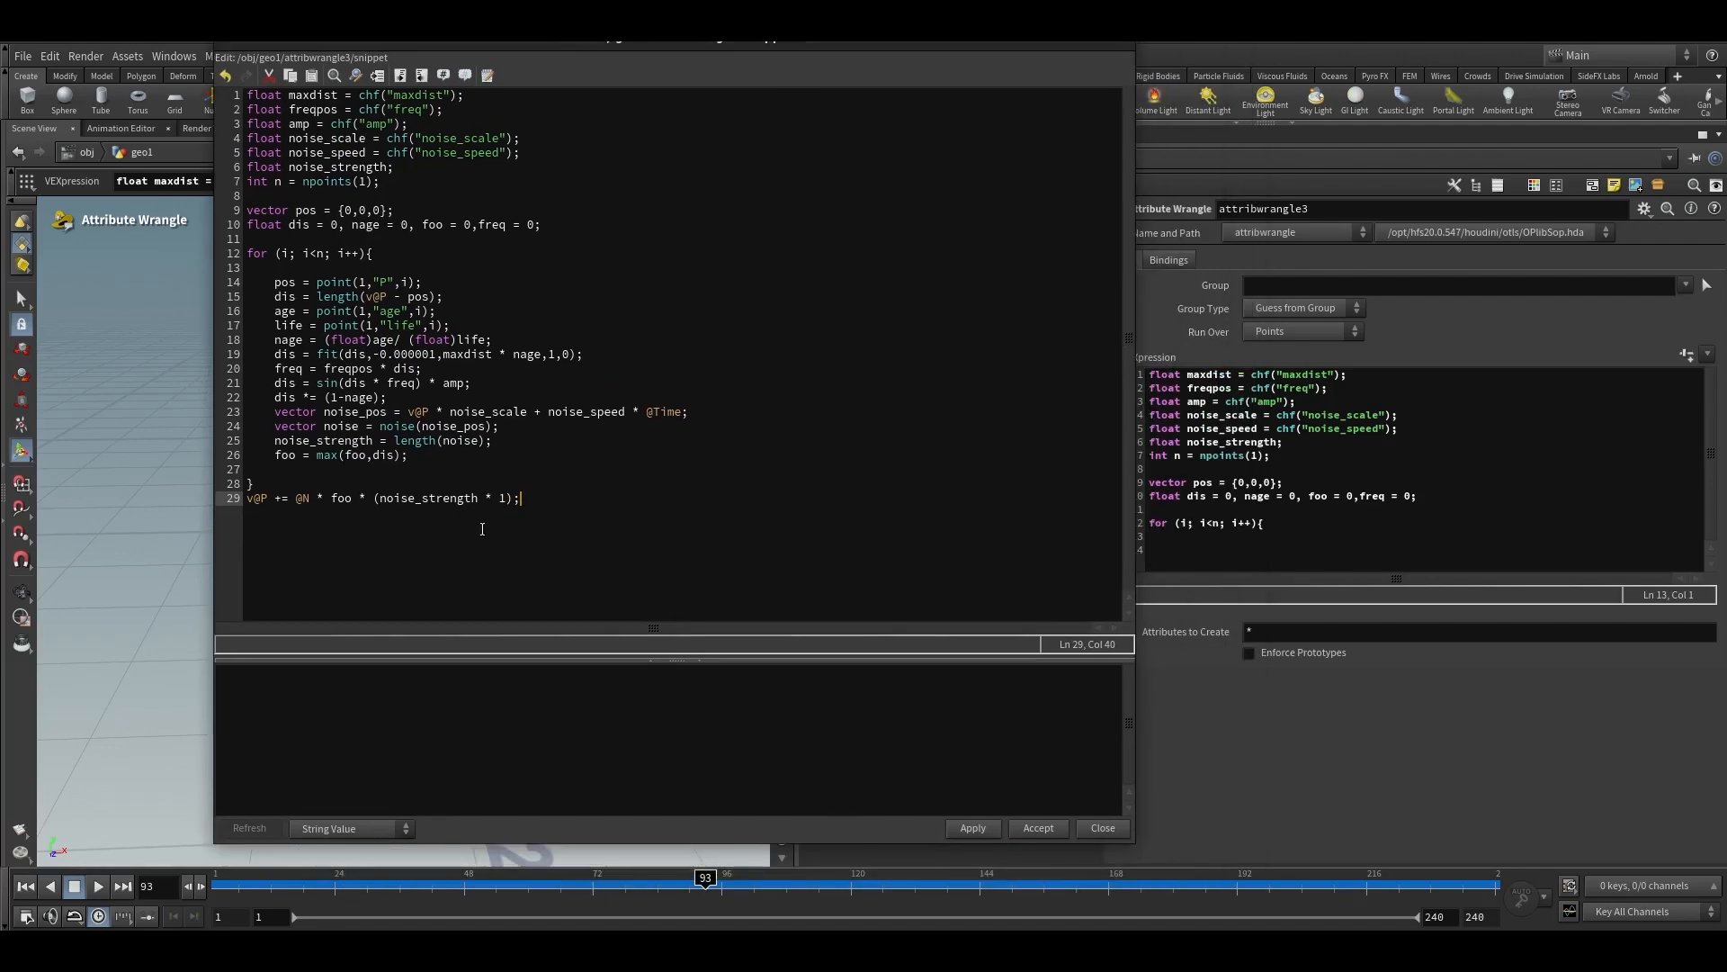
pyautogui.click(972, 828)
pyautogui.click(1039, 828)
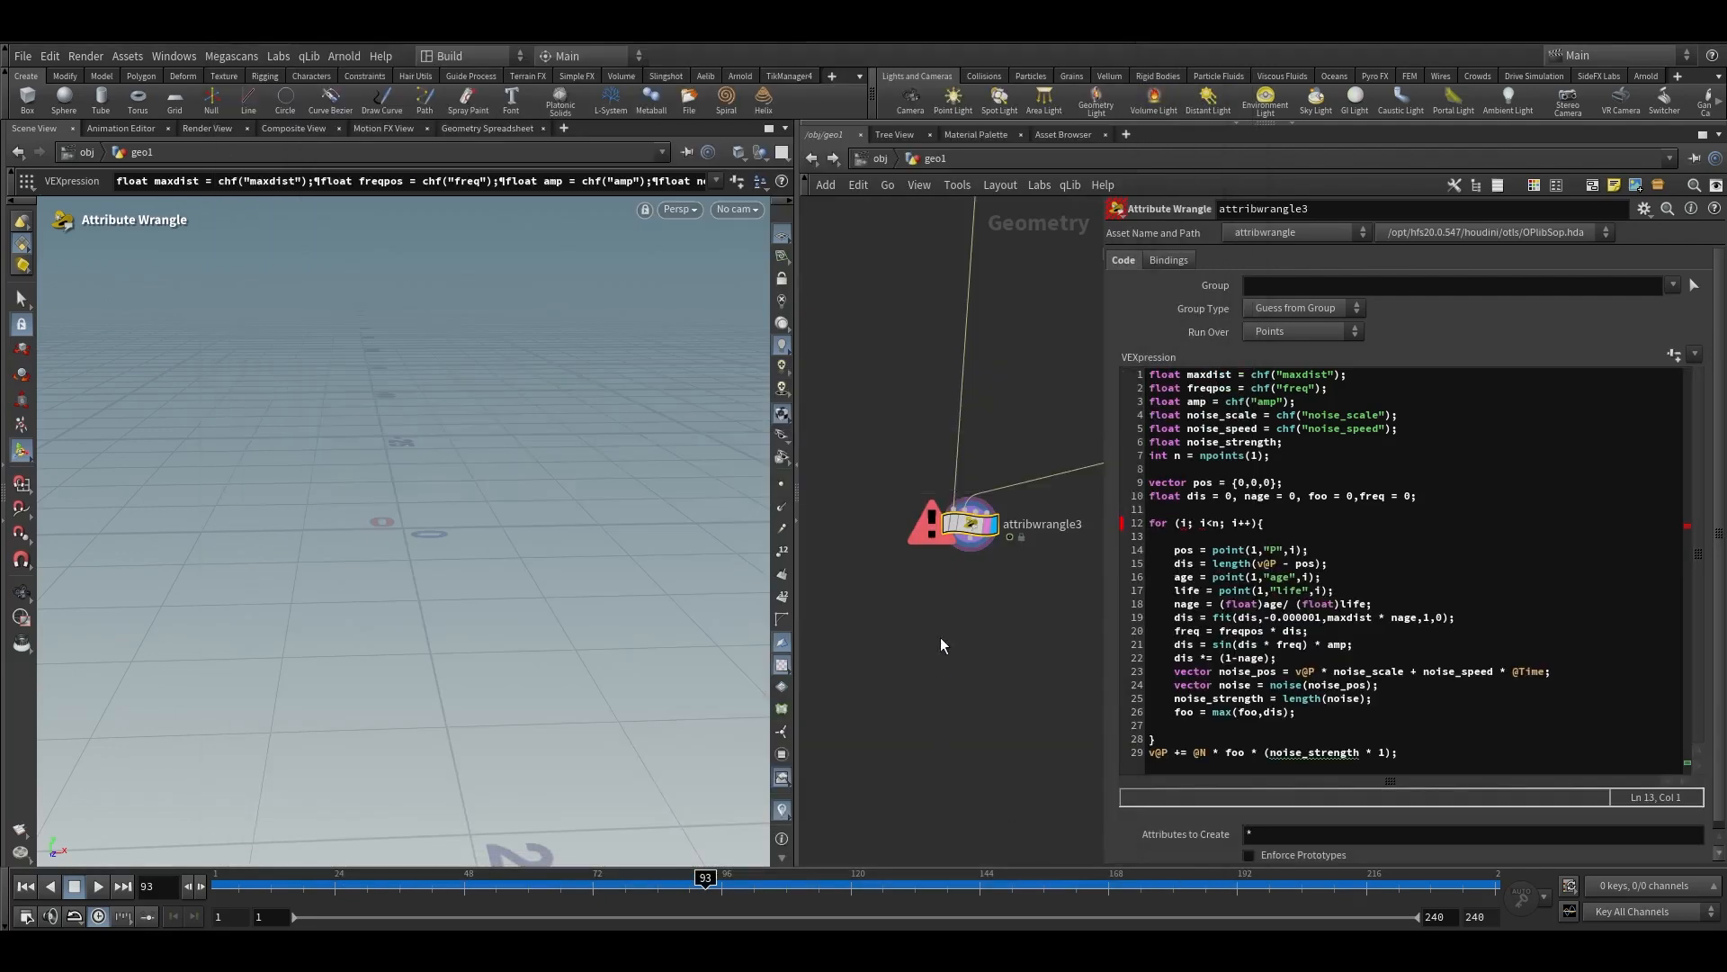
# Check the wrangle's error and declare integers for the loop index, age and life, each 0, on a new line below the float declarations
pyautogui.middleClick(972, 538)
pyautogui.moveTo(942, 538)
pyautogui.click(1178, 524)
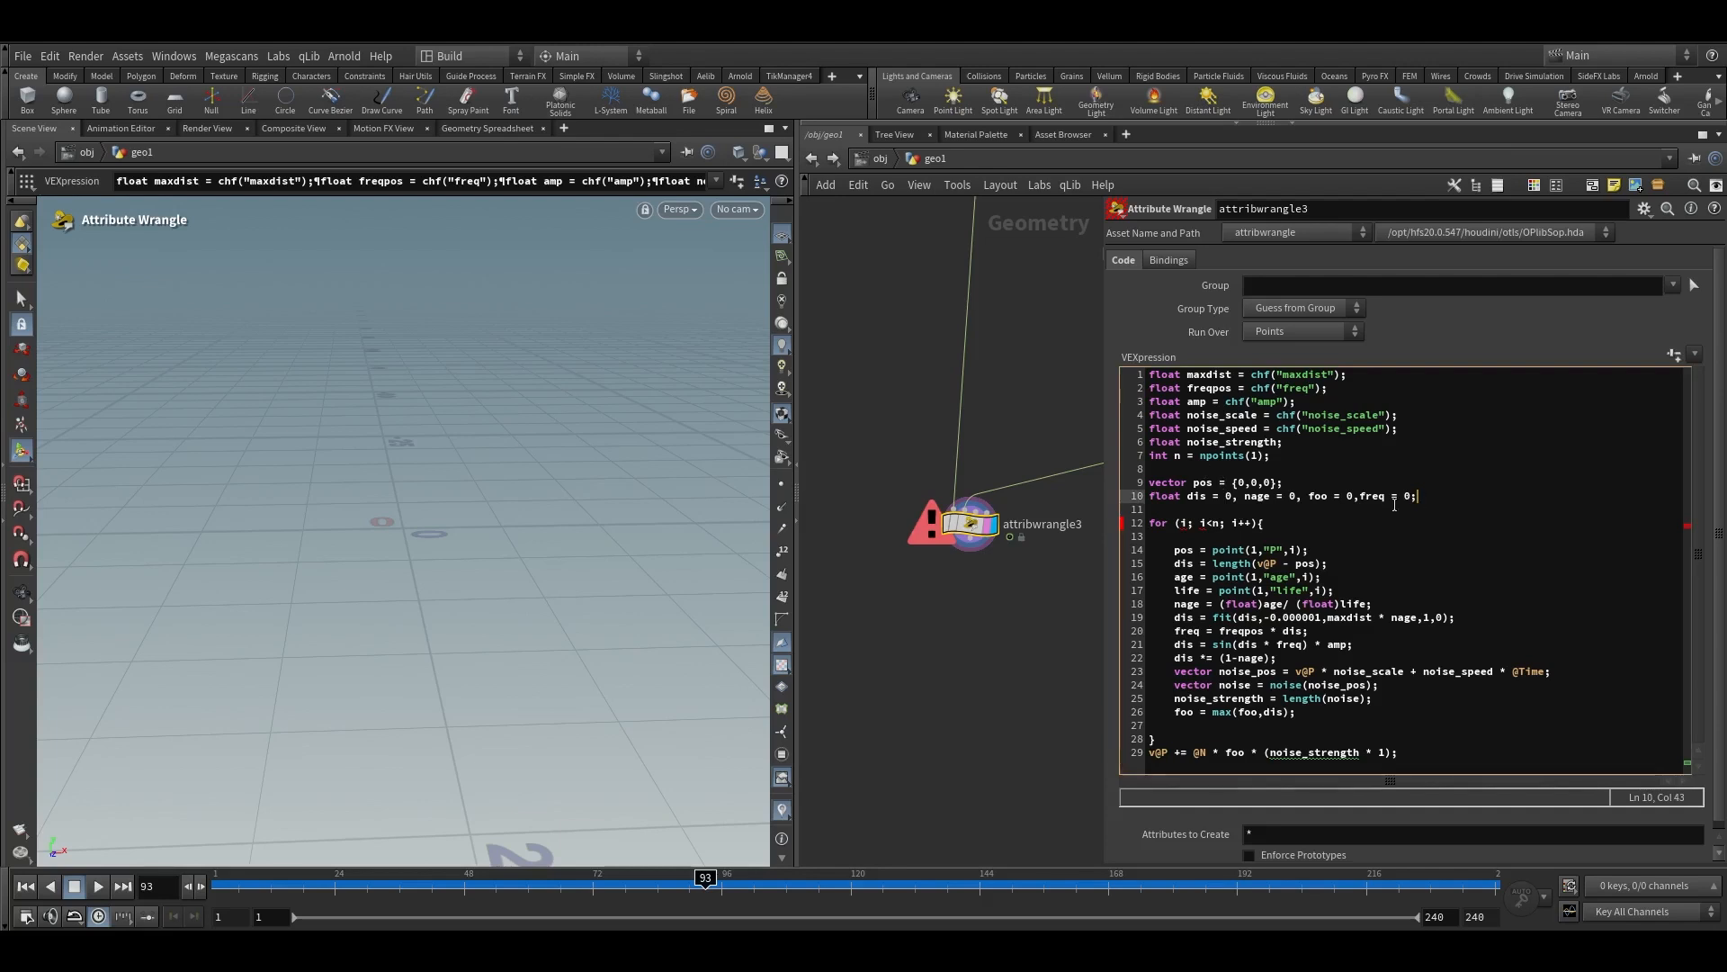
pyautogui.moveTo(1177, 524); pyautogui.dragTo(1267, 524)
pyautogui.click(1269, 525)
pyautogui.tripleClick(1147, 522)
pyautogui.click(1431, 502)
pyautogui.press('Return')
pyautogui.write('in')
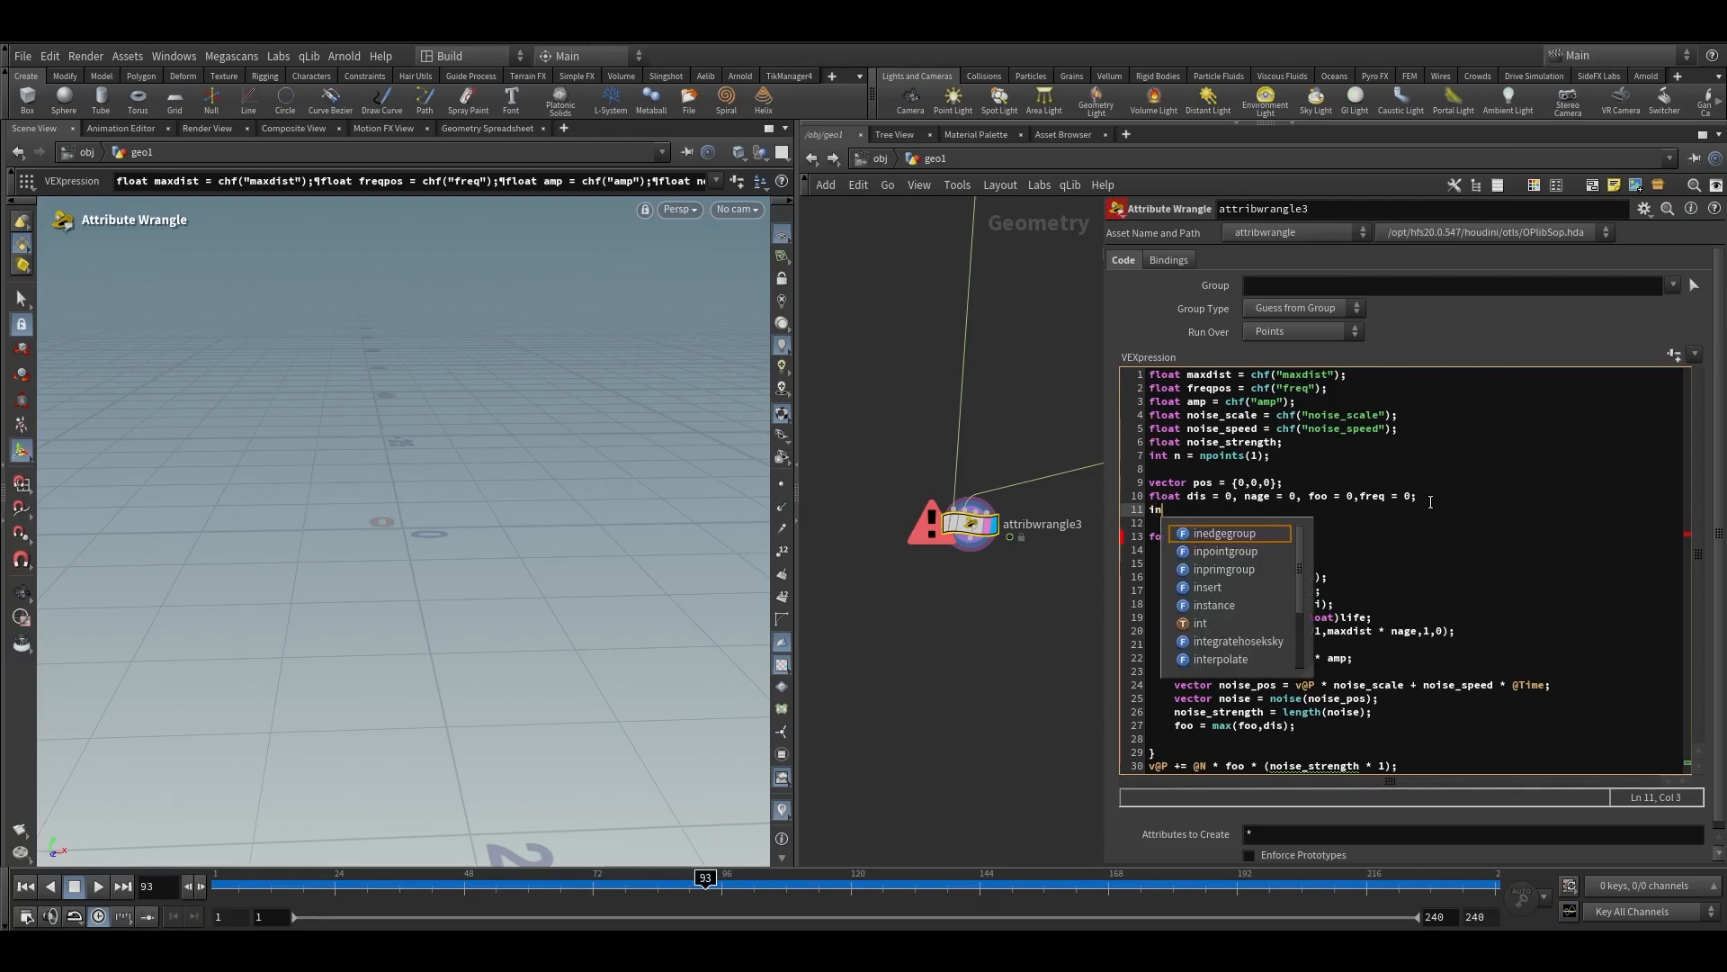
pyautogui.write('t i')
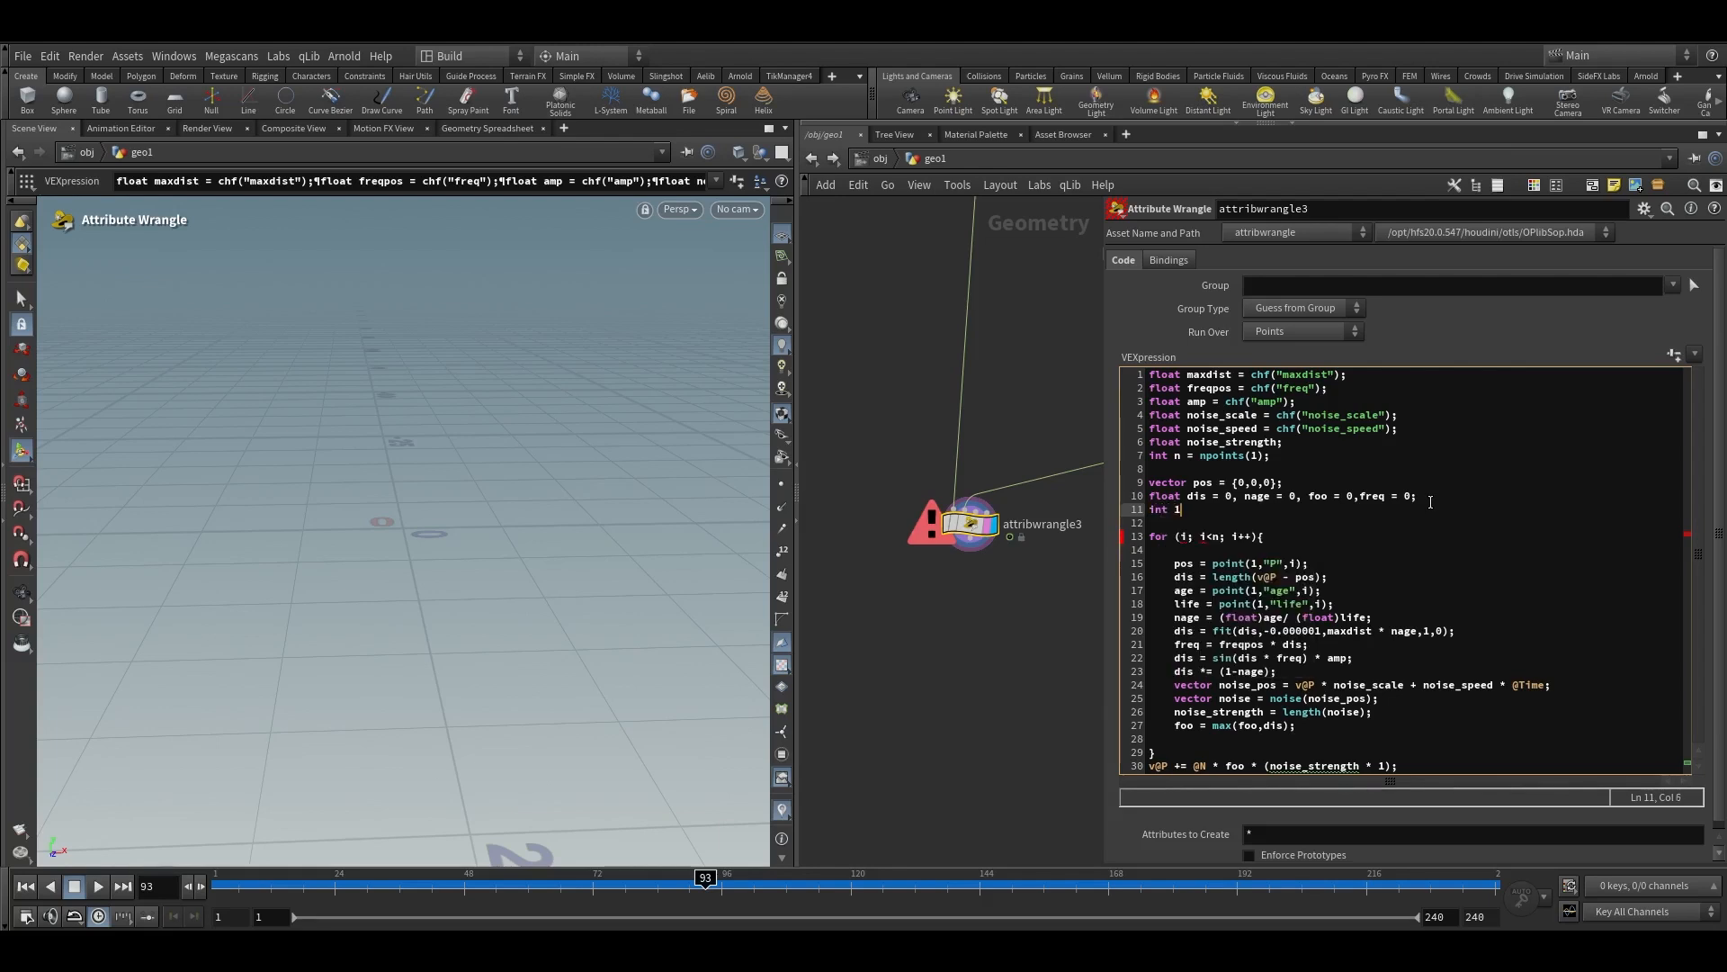
pyautogui.write(' = 0; age ')
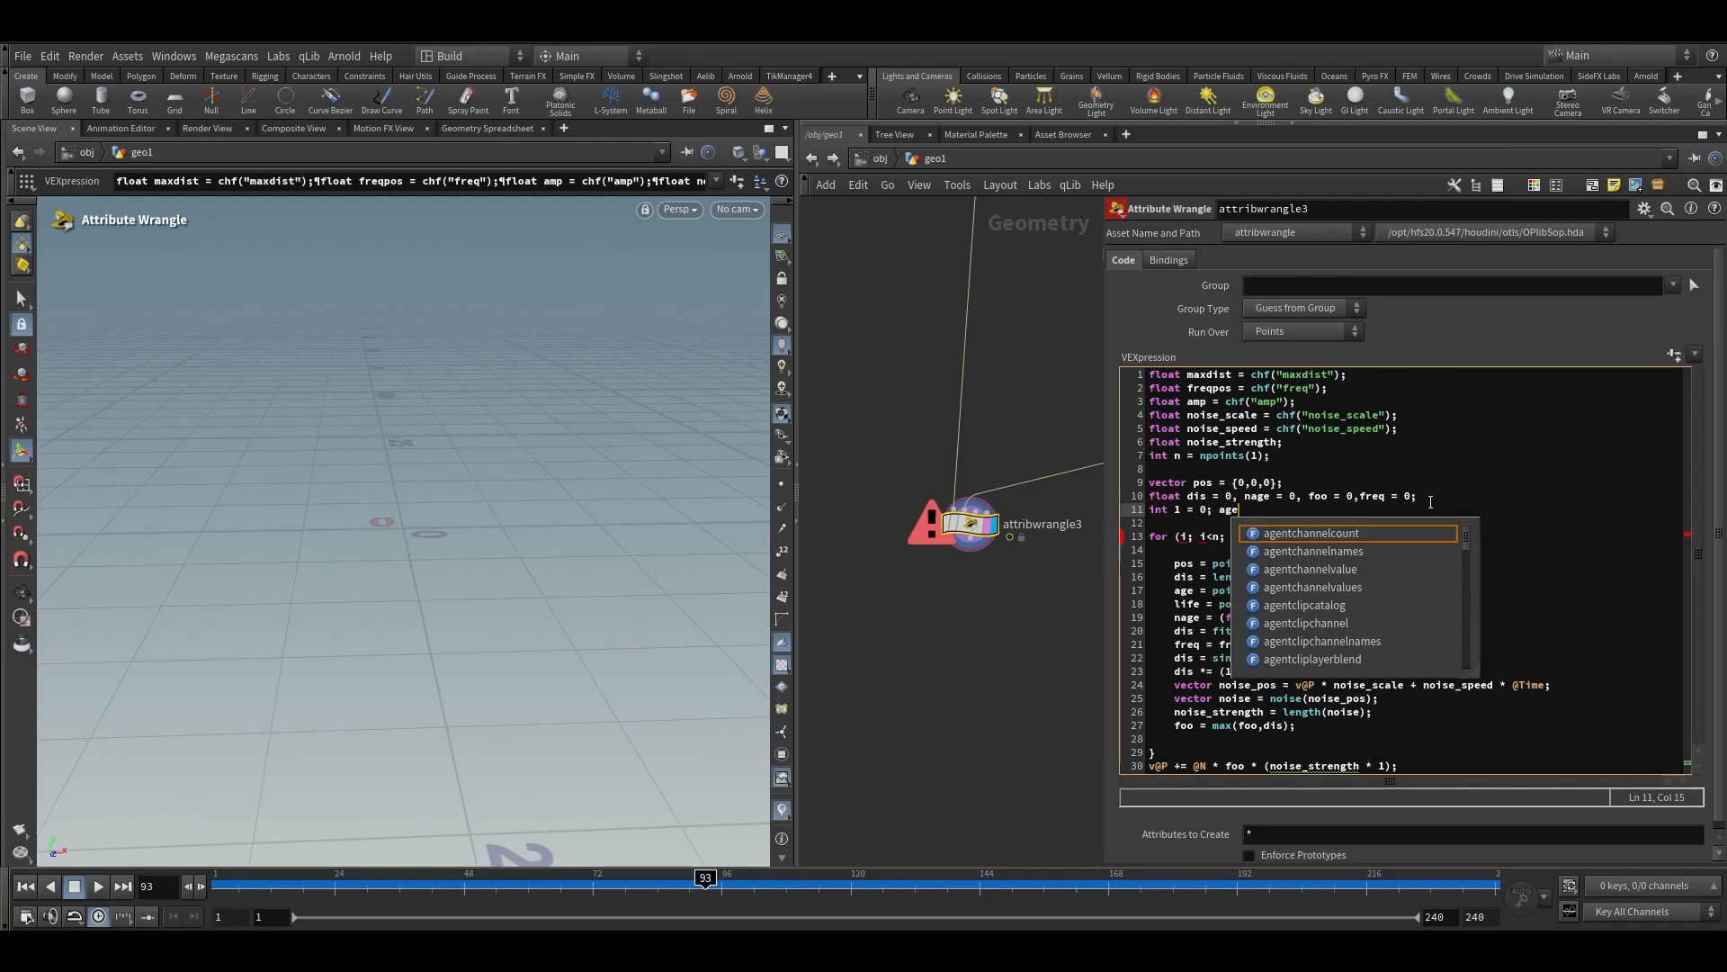
pyautogui.write('= 0')
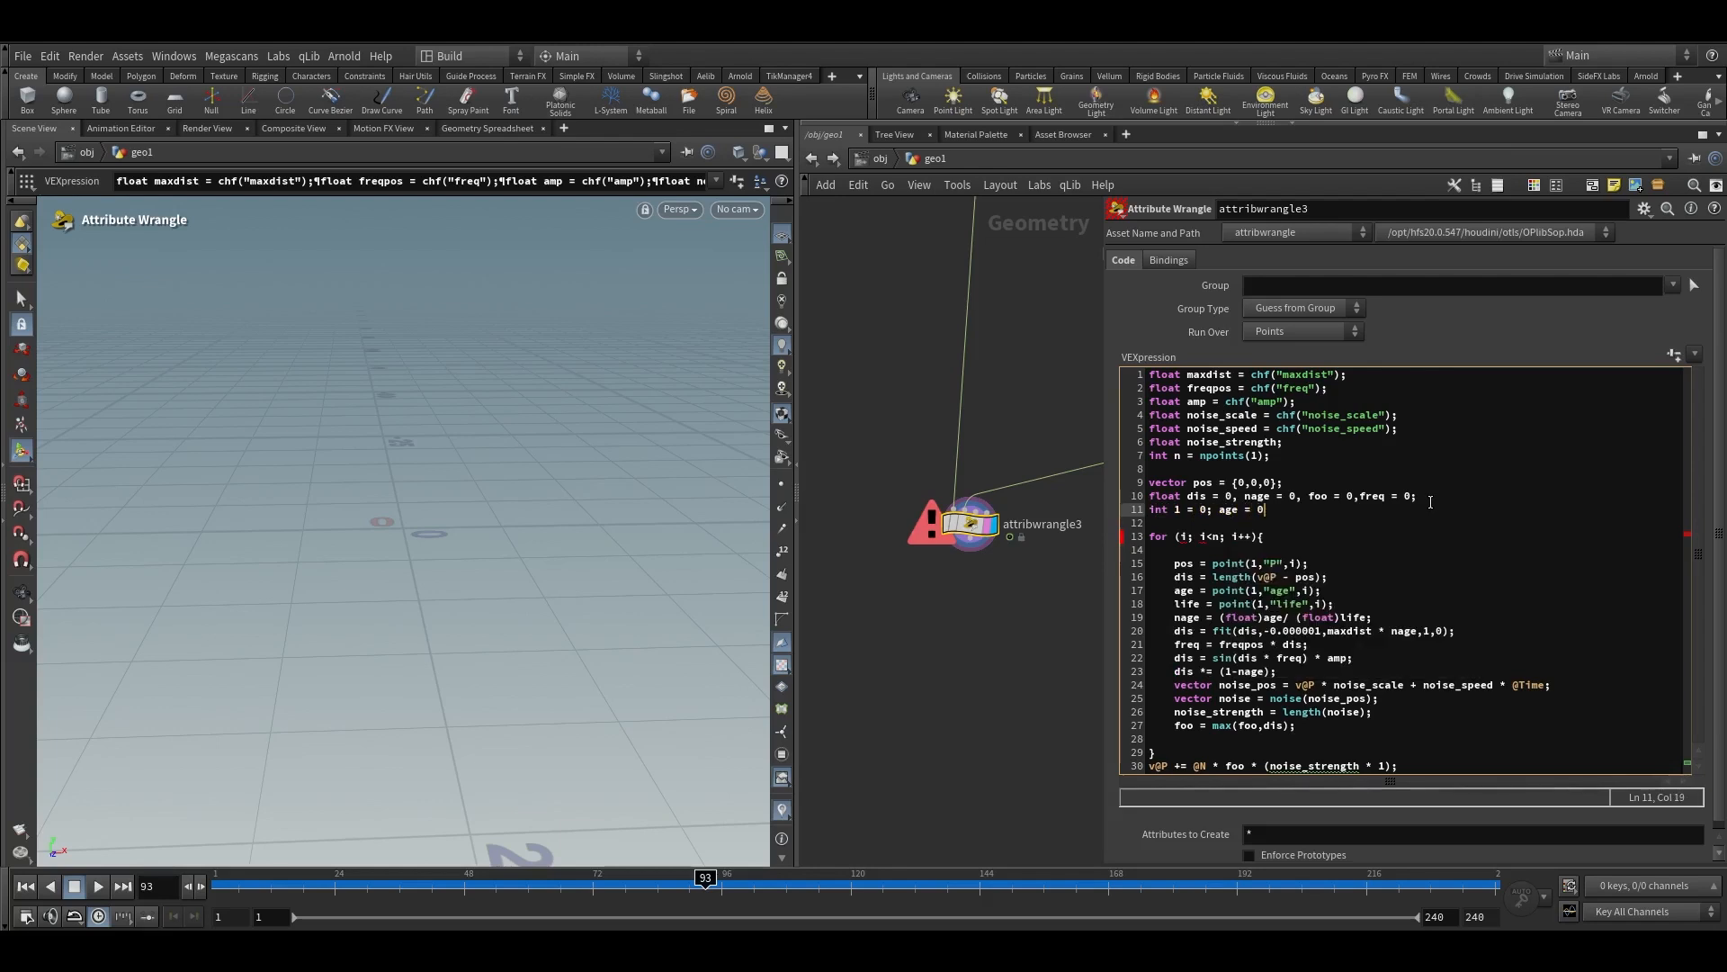
pyautogui.write(', life = 0;')
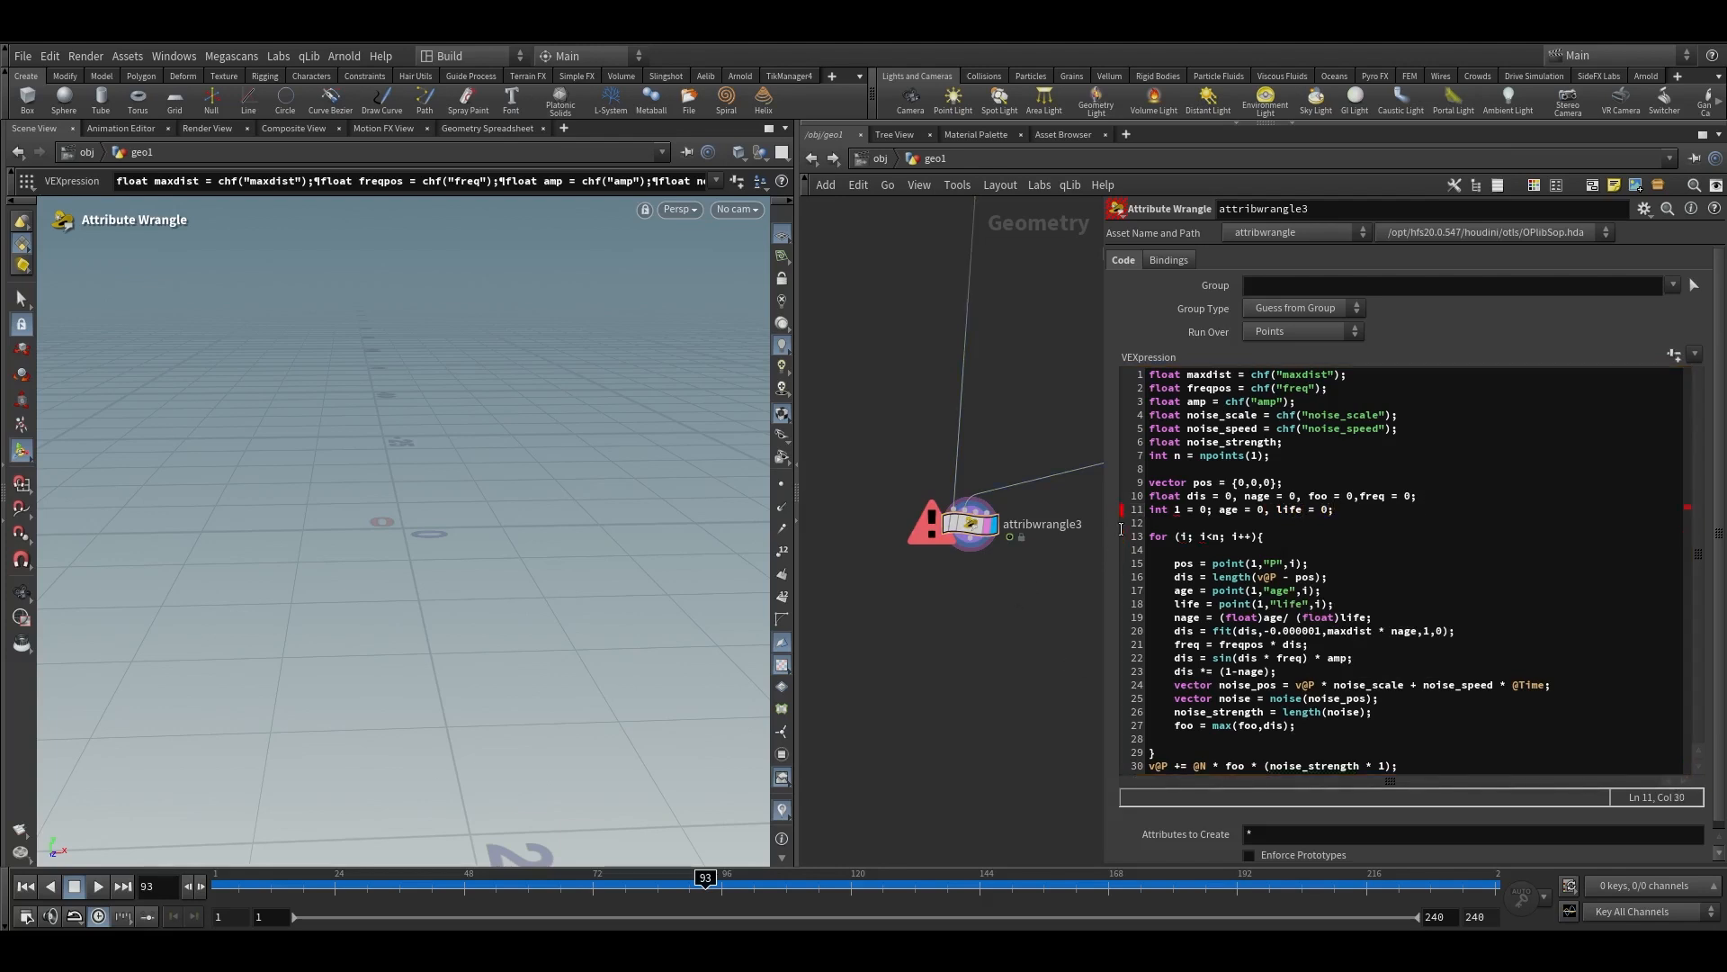
# Correct the integer declaration line to read int i = 0, age = 0, life = 0;
pyautogui.click(1177, 509)
pyautogui.press('Delete')
pyautogui.write('i')
pyautogui.click(1270, 510)
pyautogui.press('BackSpace')
pyautogui.write(';')
pyautogui.hotkey('ctrl', 'z')
pyautogui.moveTo(1214, 510); pyautogui.dragTo(1207, 510)
pyautogui.write(',')
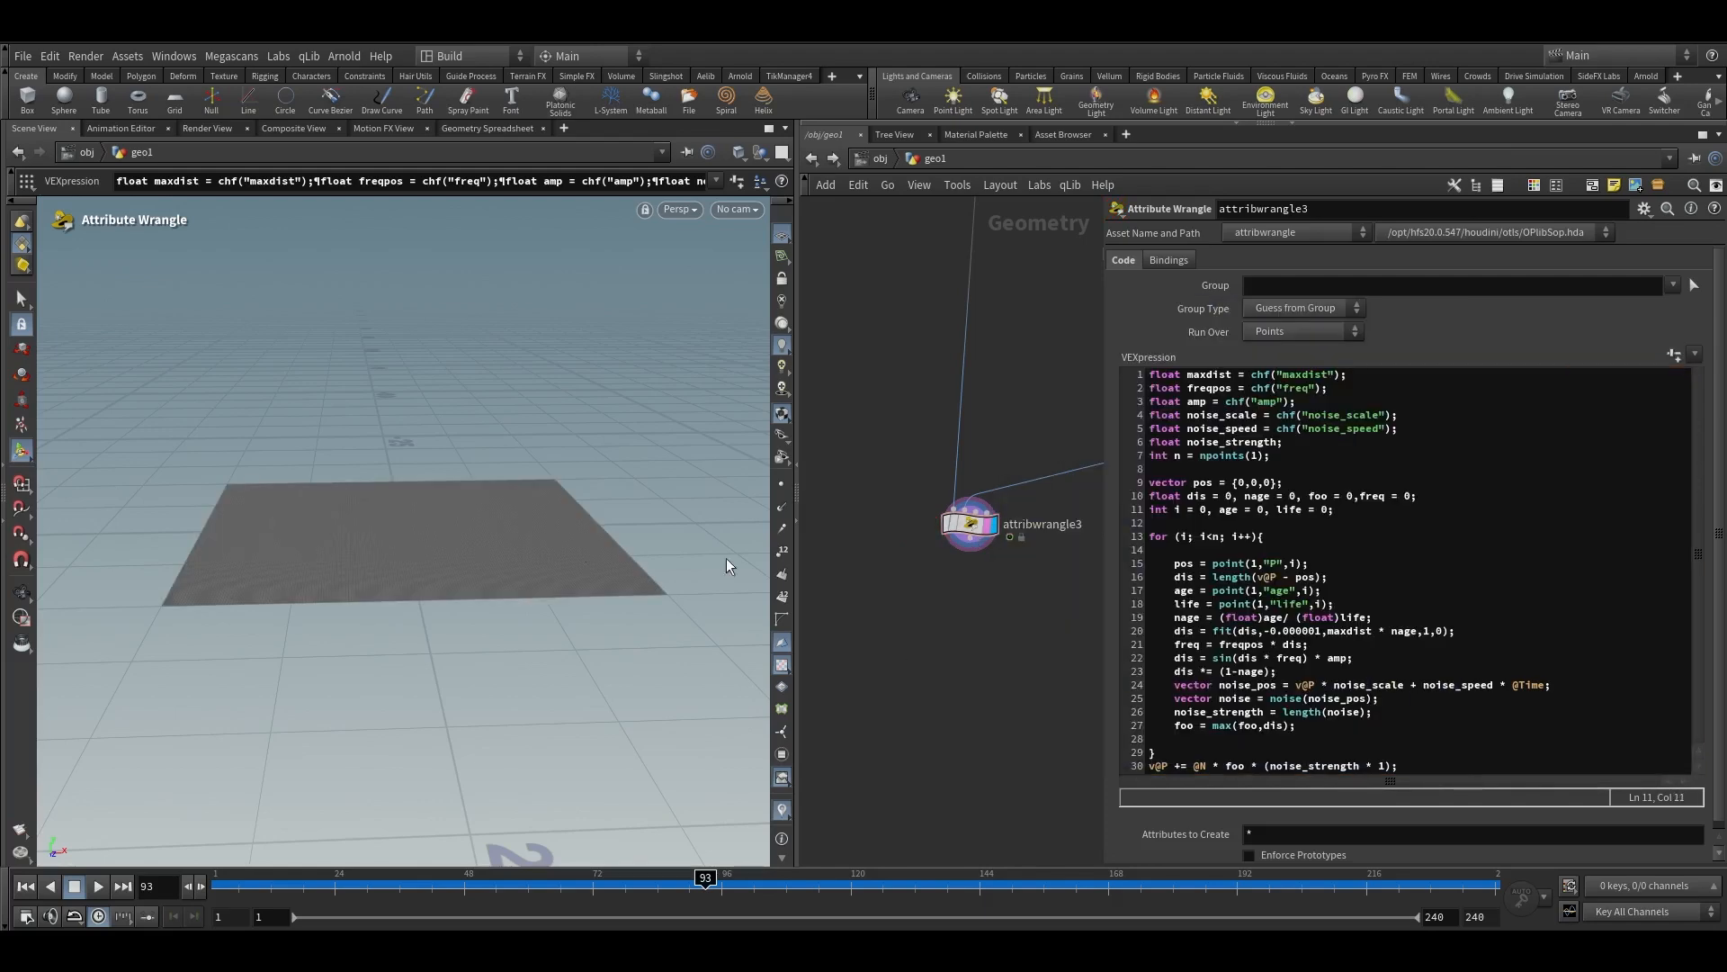
# Inspect the grid with its wireframe shown from several angles while scrubbing the timeline to frame 91
pyautogui.hotkey('shift', 'w')
pyautogui.keyDown('alt'); pyautogui.moveTo(436, 574); pyautogui.dragTo(425, 624); pyautogui.keyUp('alt')
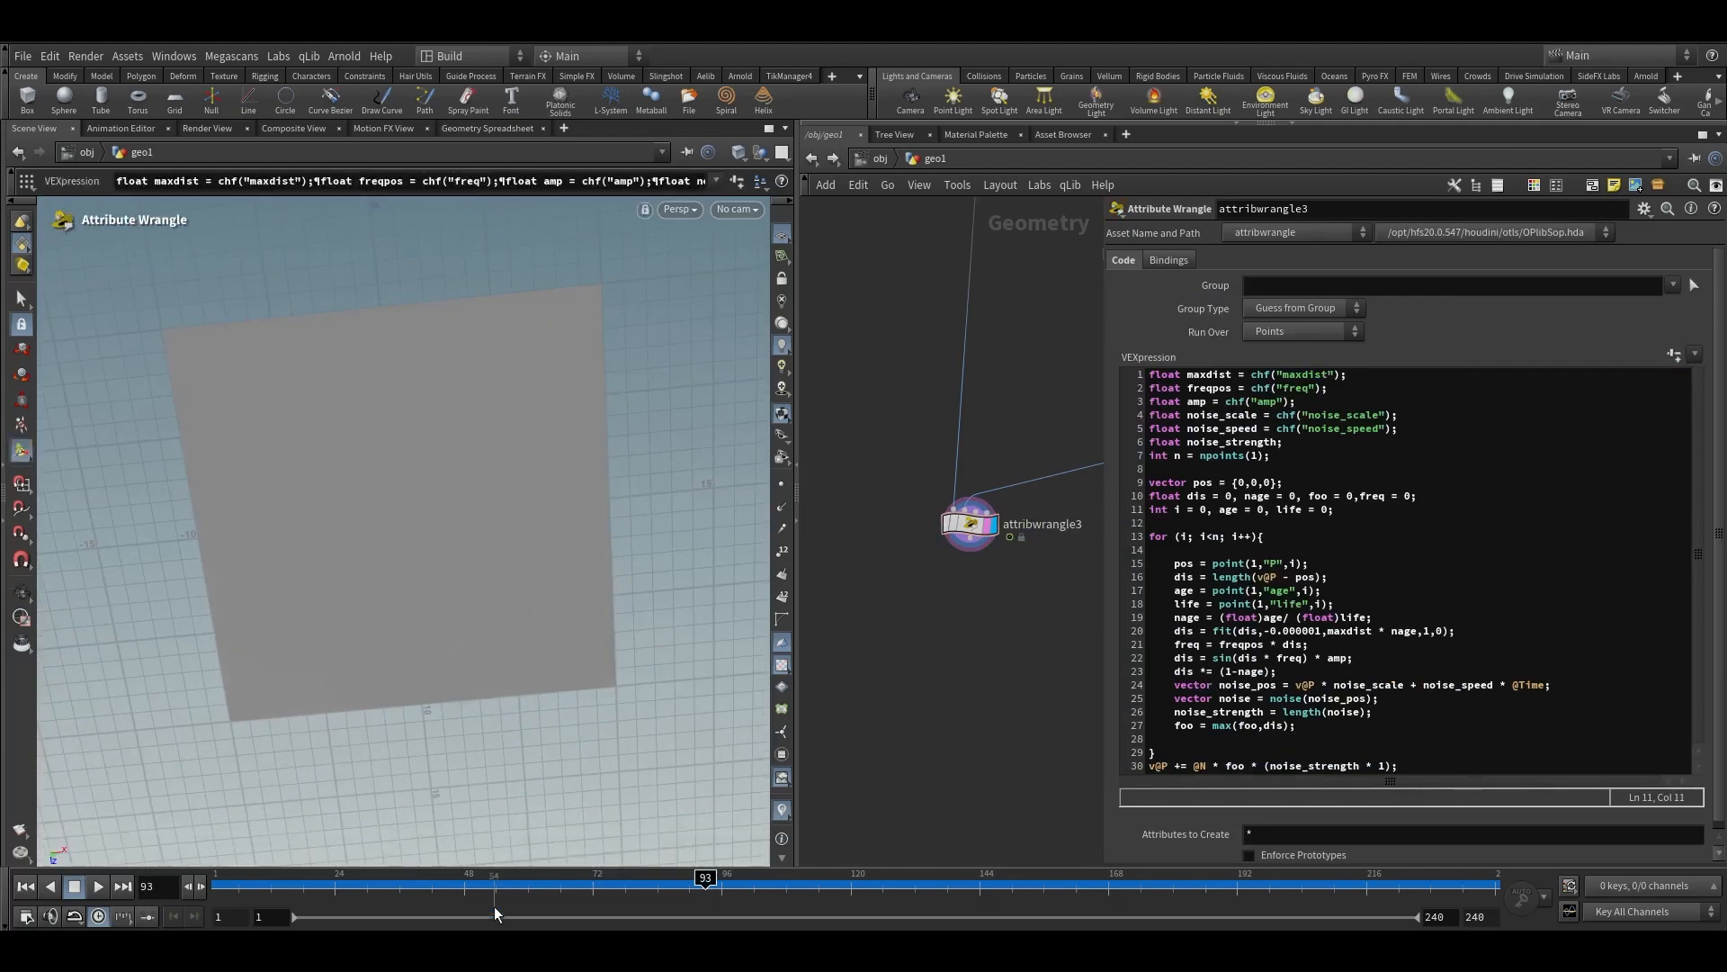
pyautogui.moveTo(472, 885); pyautogui.dragTo(786, 884)
pyautogui.moveTo(484, 615)
pyautogui.keyDown('alt'); pyautogui.mouseDown()
pyautogui.moveTo(530, 607)
pyautogui.moveTo(551, 566)
pyautogui.moveTo(494, 389)
pyautogui.mouseUp(); pyautogui.keyUp('alt')
pyautogui.hotkey('shift', 'w')
pyautogui.press('Return')
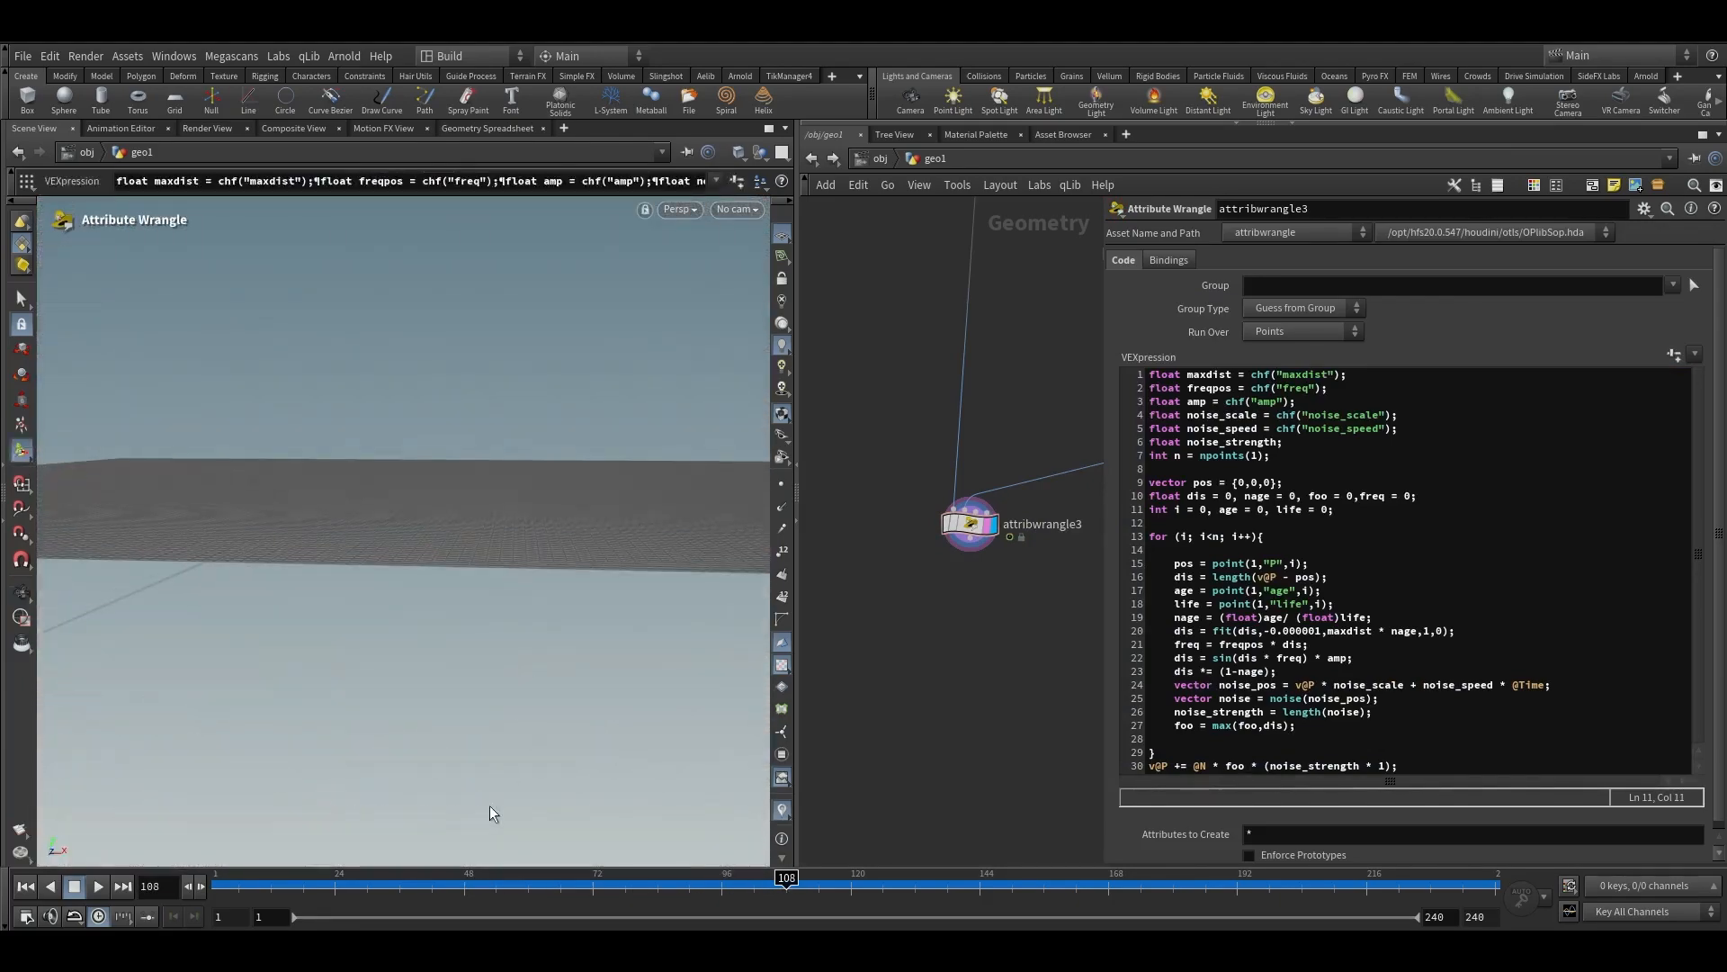
pyautogui.moveTo(521, 884); pyautogui.dragTo(694, 884)
# Create the wrangle's channel parameters and set Maxdist to 0.237, Freq to 0.39, Amp to 0.506, Noise Scale to 0.327 and Noise Speed to 0.436
pyautogui.click(1674, 354)
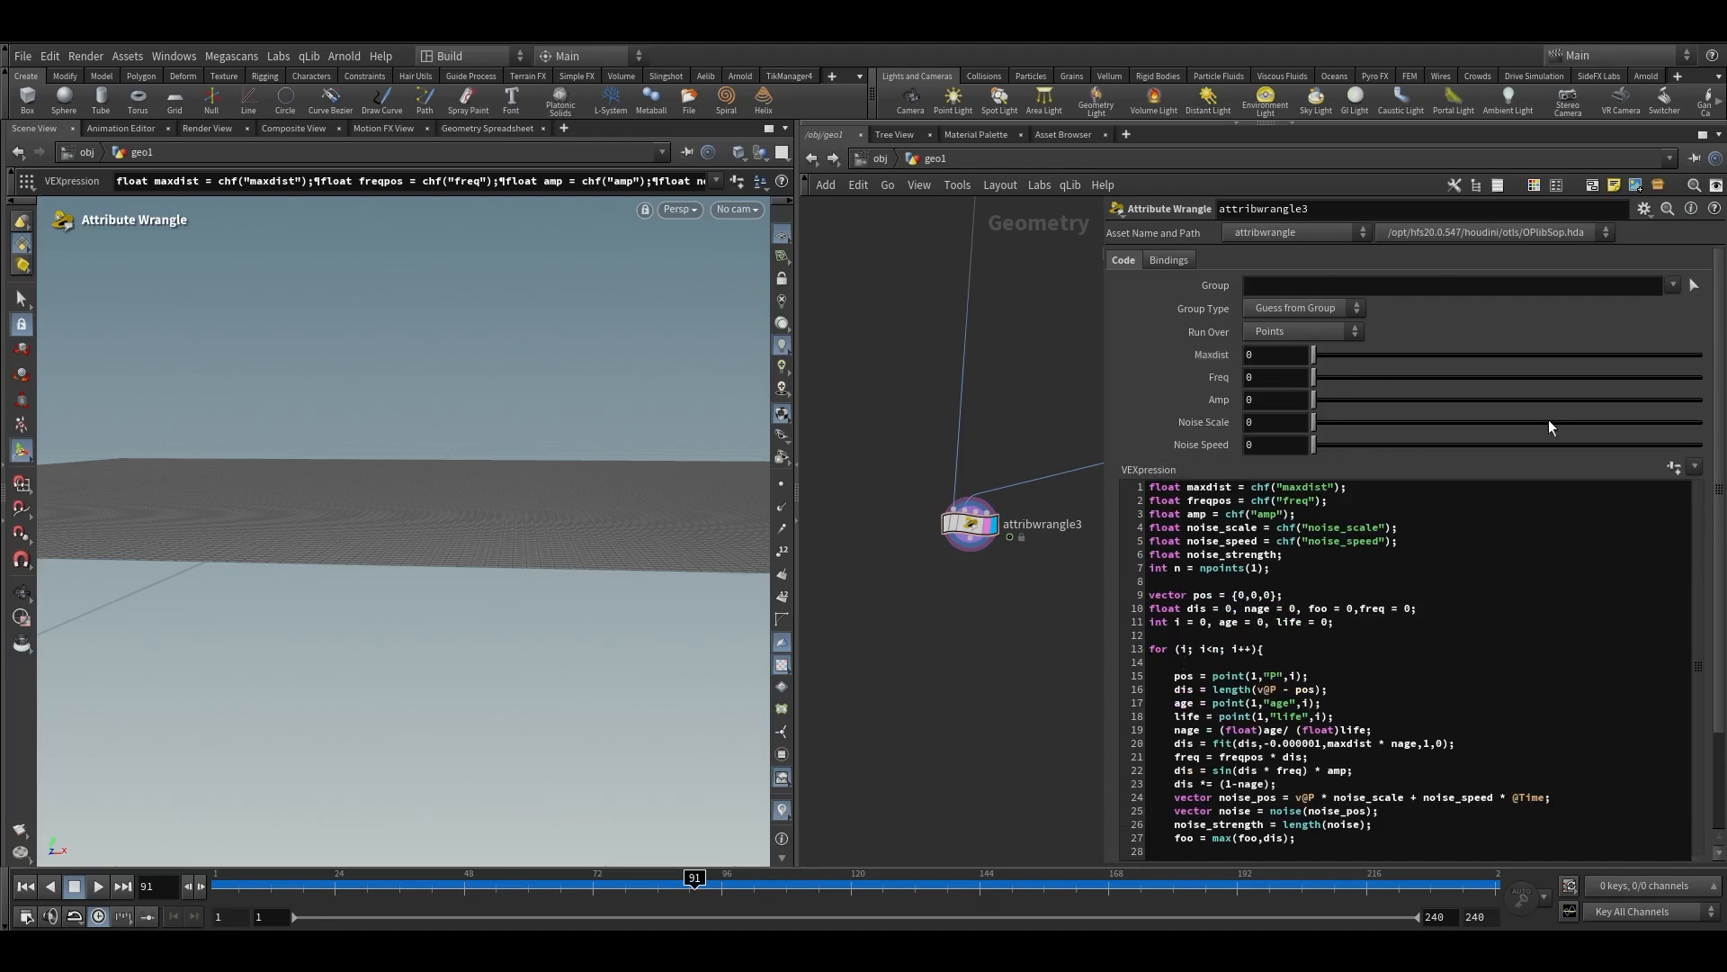
pyautogui.moveTo(1313, 355); pyautogui.dragTo(1484, 444)
pyautogui.click(1470, 445)
pyautogui.keyDown('alt'); pyautogui.moveTo(476, 441); pyautogui.dragTo(443, 538); pyautogui.keyUp('alt')
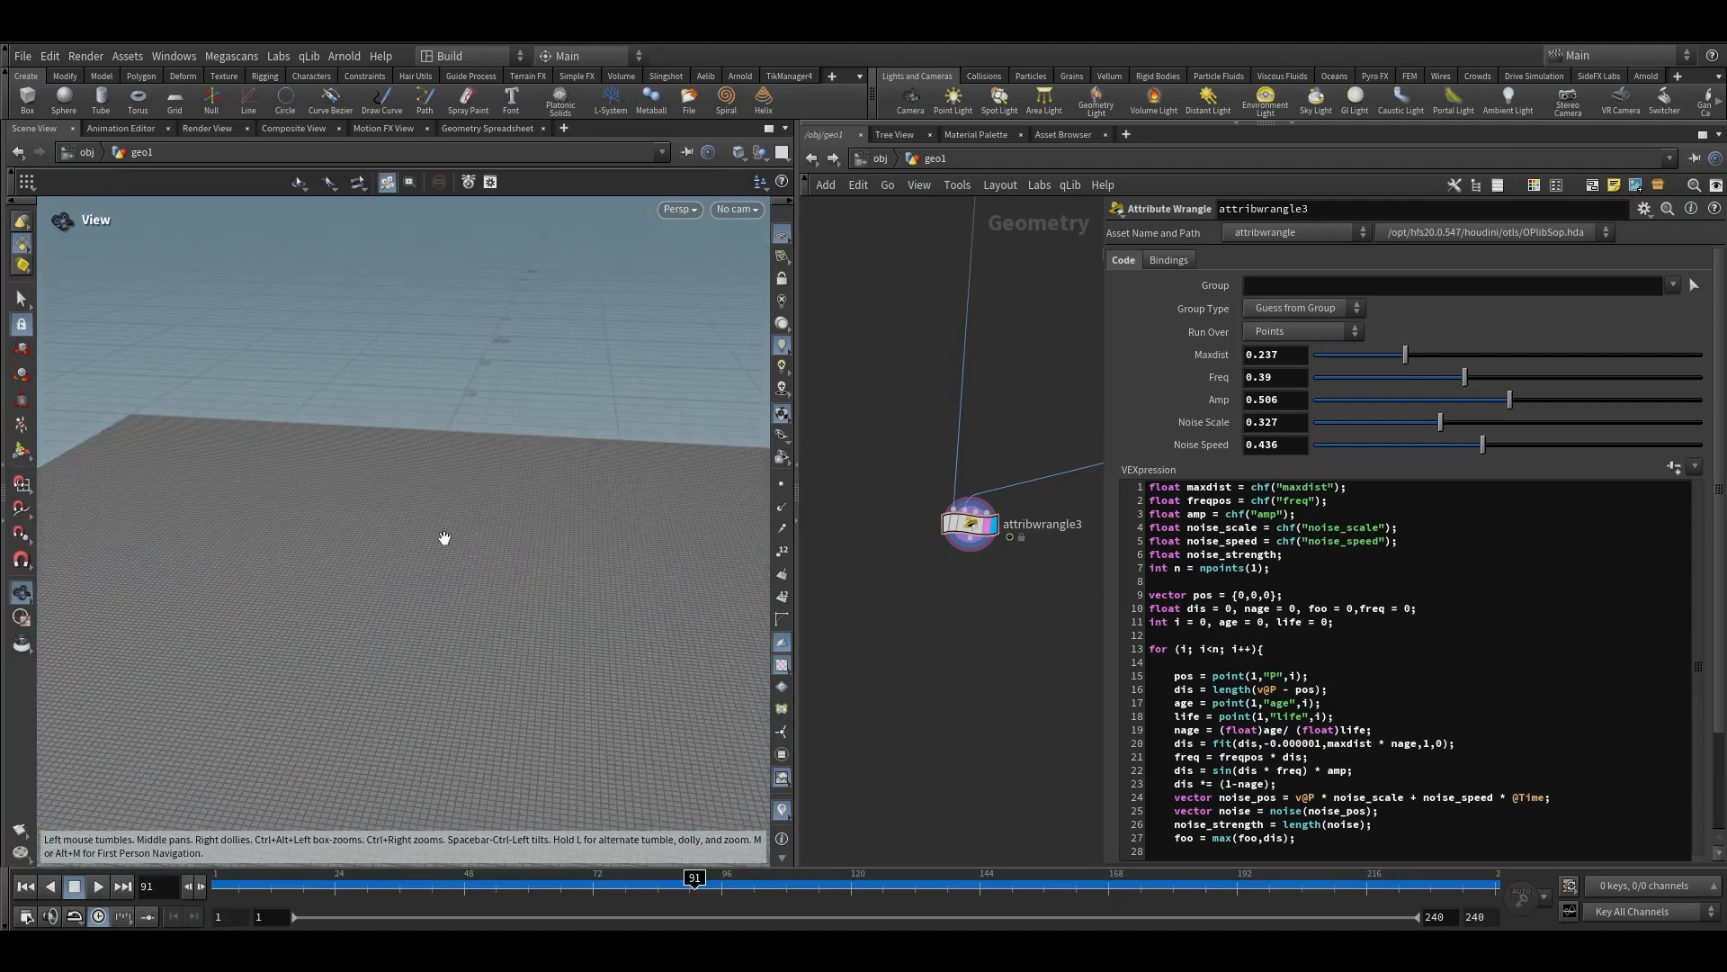
# Insert a Subdivide node between the grid and the ripple wrangle and set its depth to 2
pyautogui.keyDown('alt'); pyautogui.moveTo(547, 490); pyautogui.dragTo(767, 340, button='right'); pyautogui.keyUp('alt')
pyautogui.press('Return')
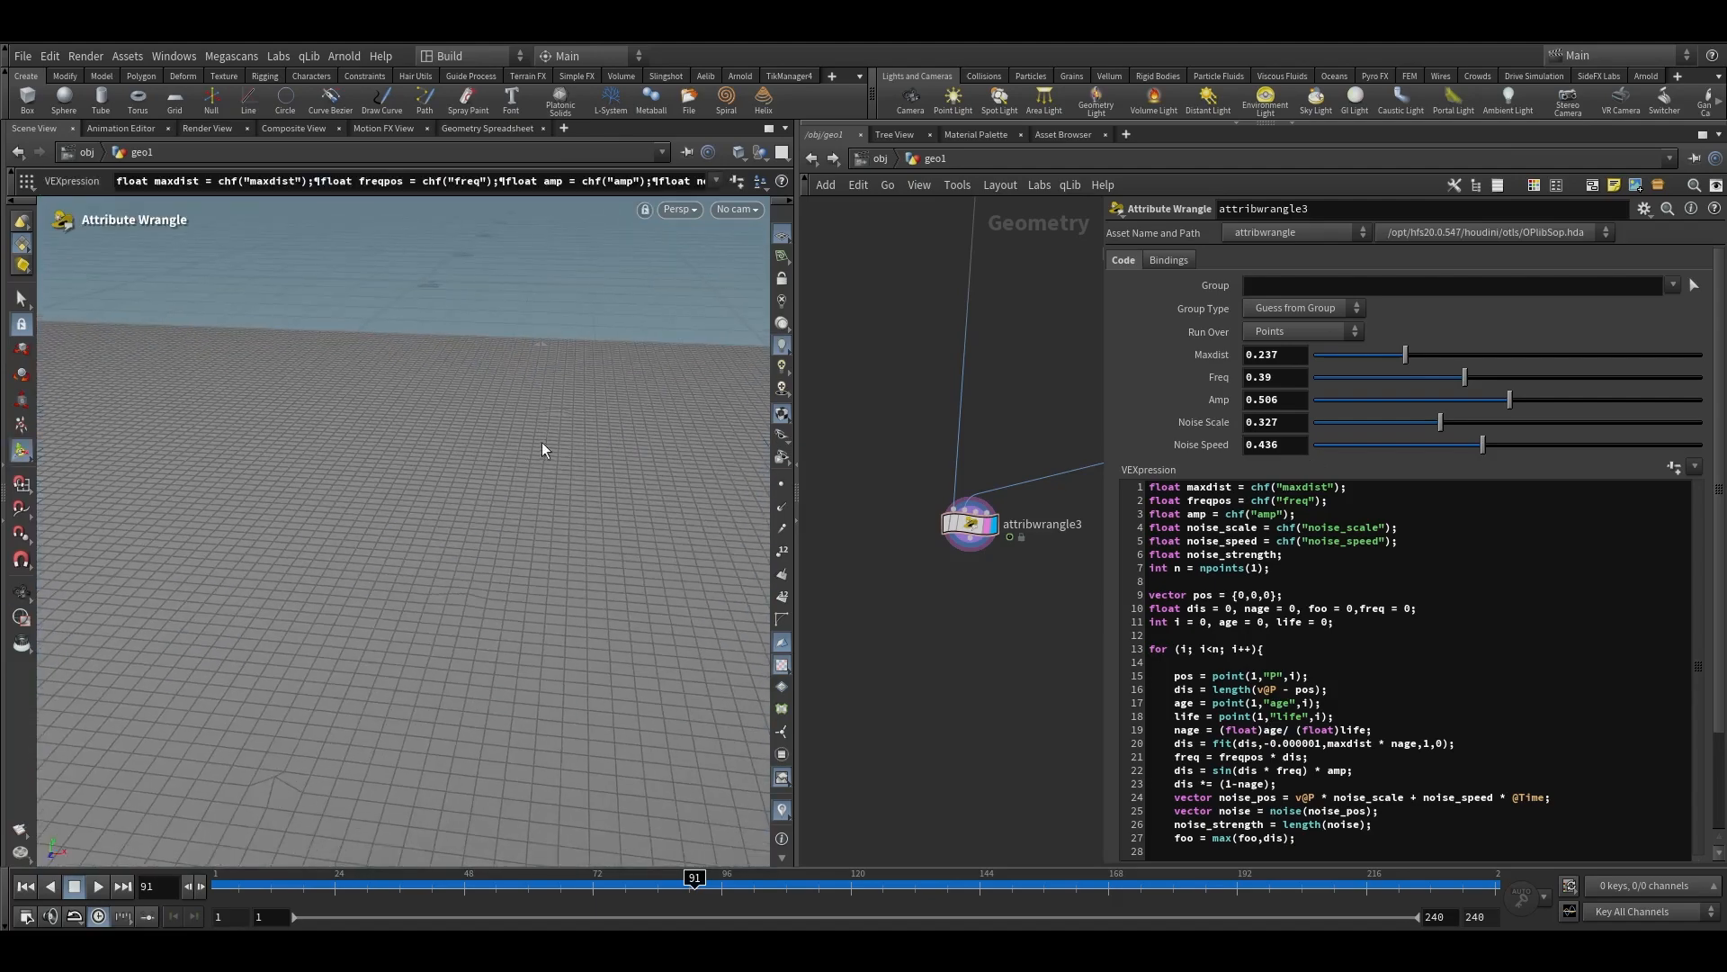
pyautogui.scroll(-5, 936, 387)
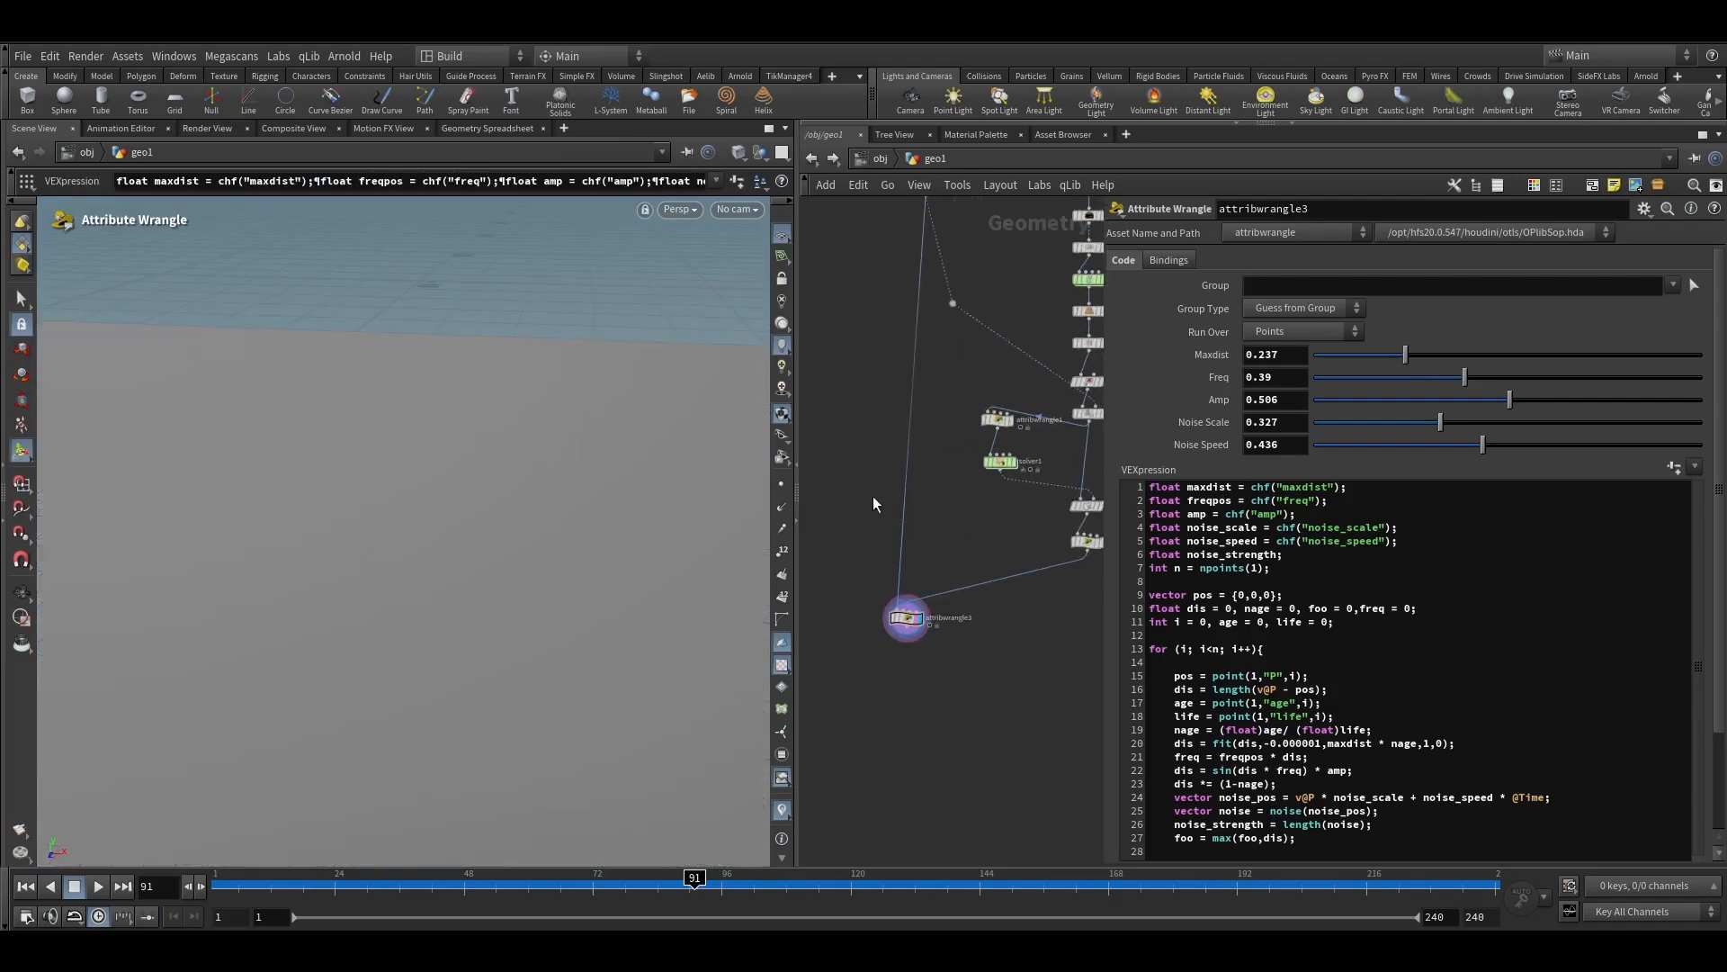
pyautogui.click(912, 380)
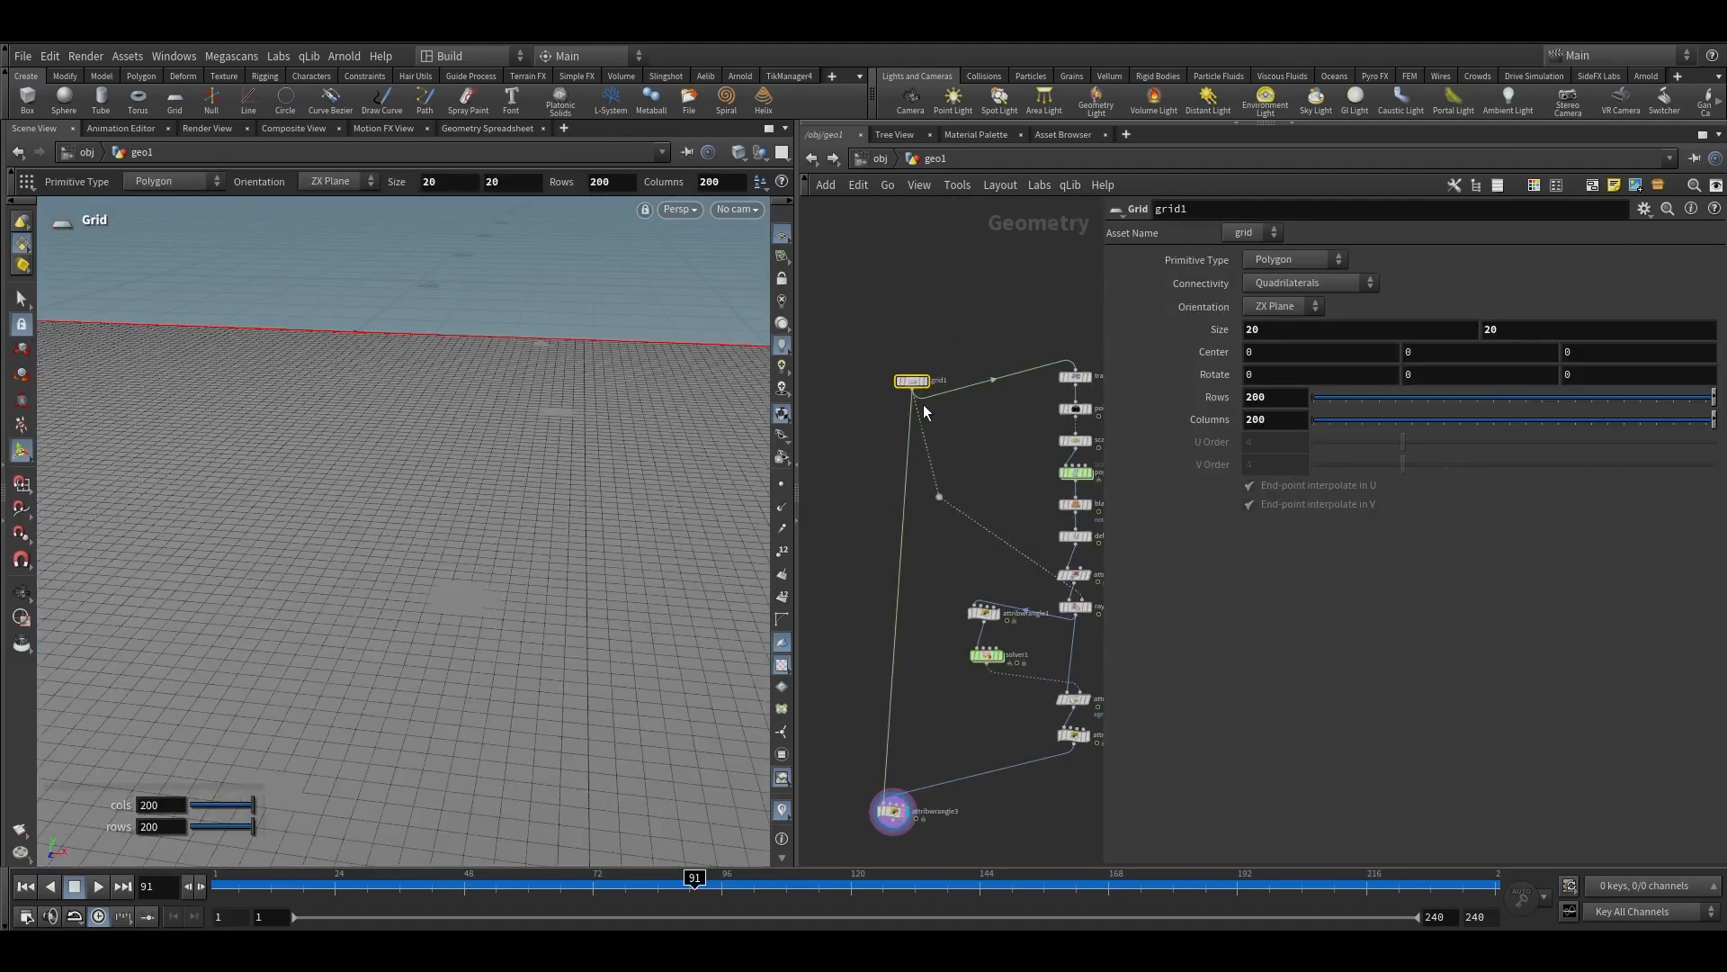
pyautogui.click(1250, 406)
pyautogui.click(920, 585)
pyautogui.press('Tab')
pyautogui.write('sub')
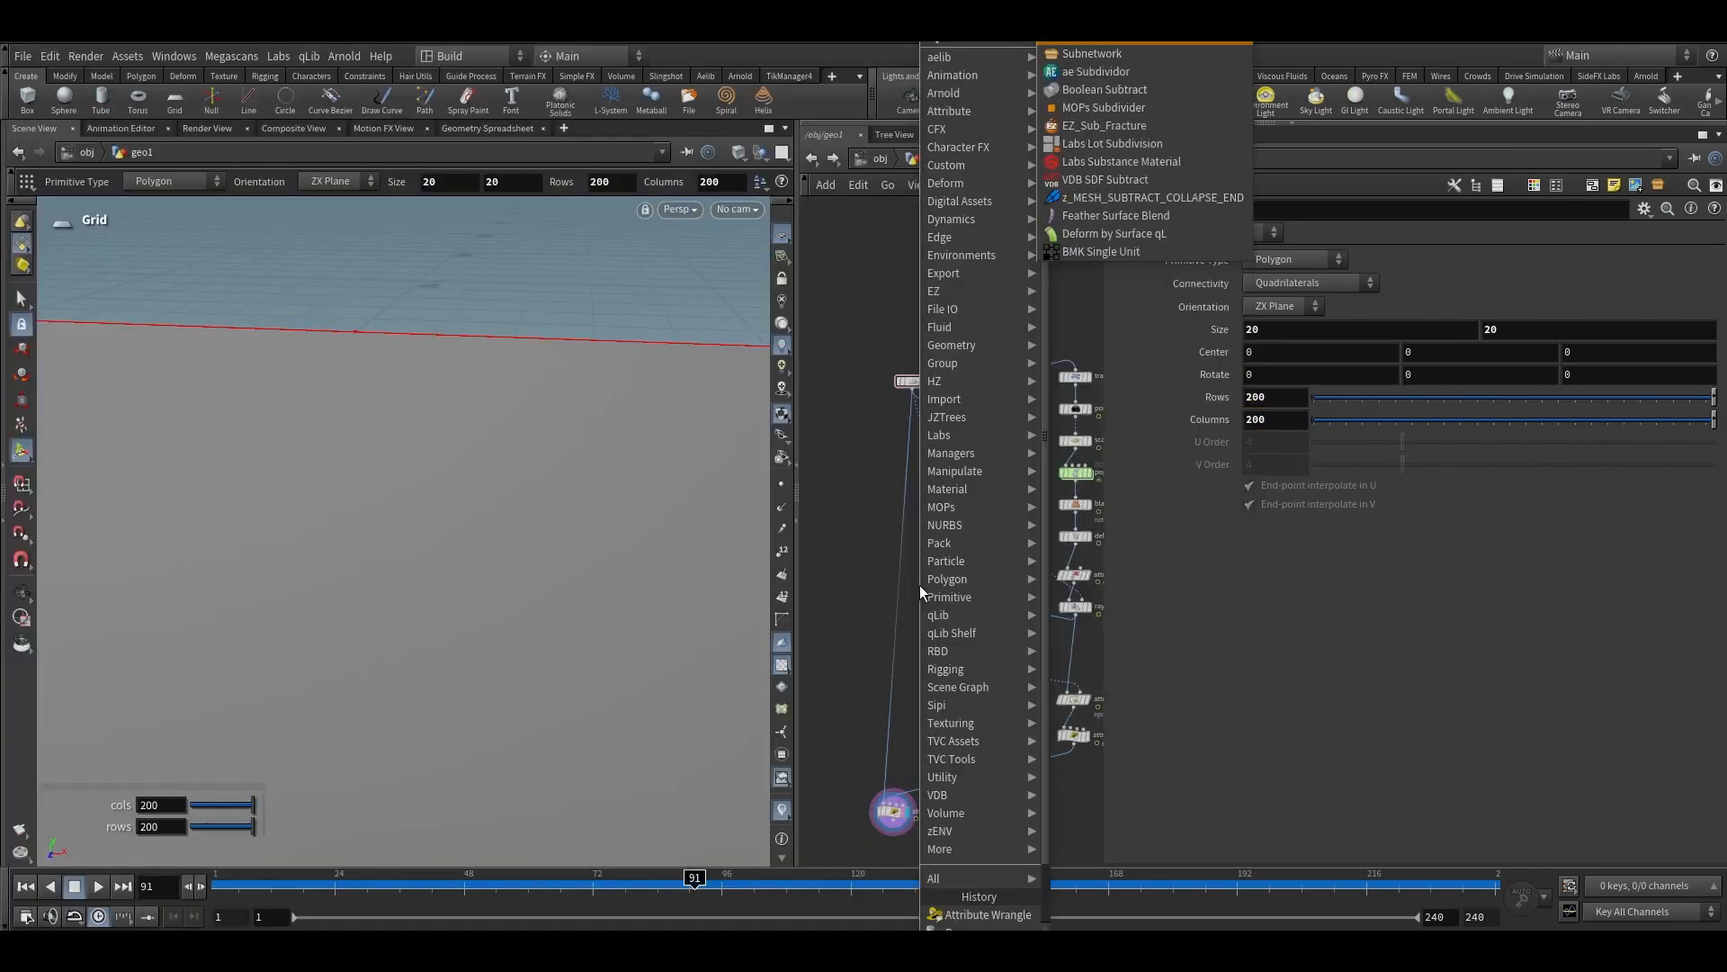
pyautogui.press('Return')
pyautogui.click(905, 583)
pyautogui.scroll(3, 900, 581)
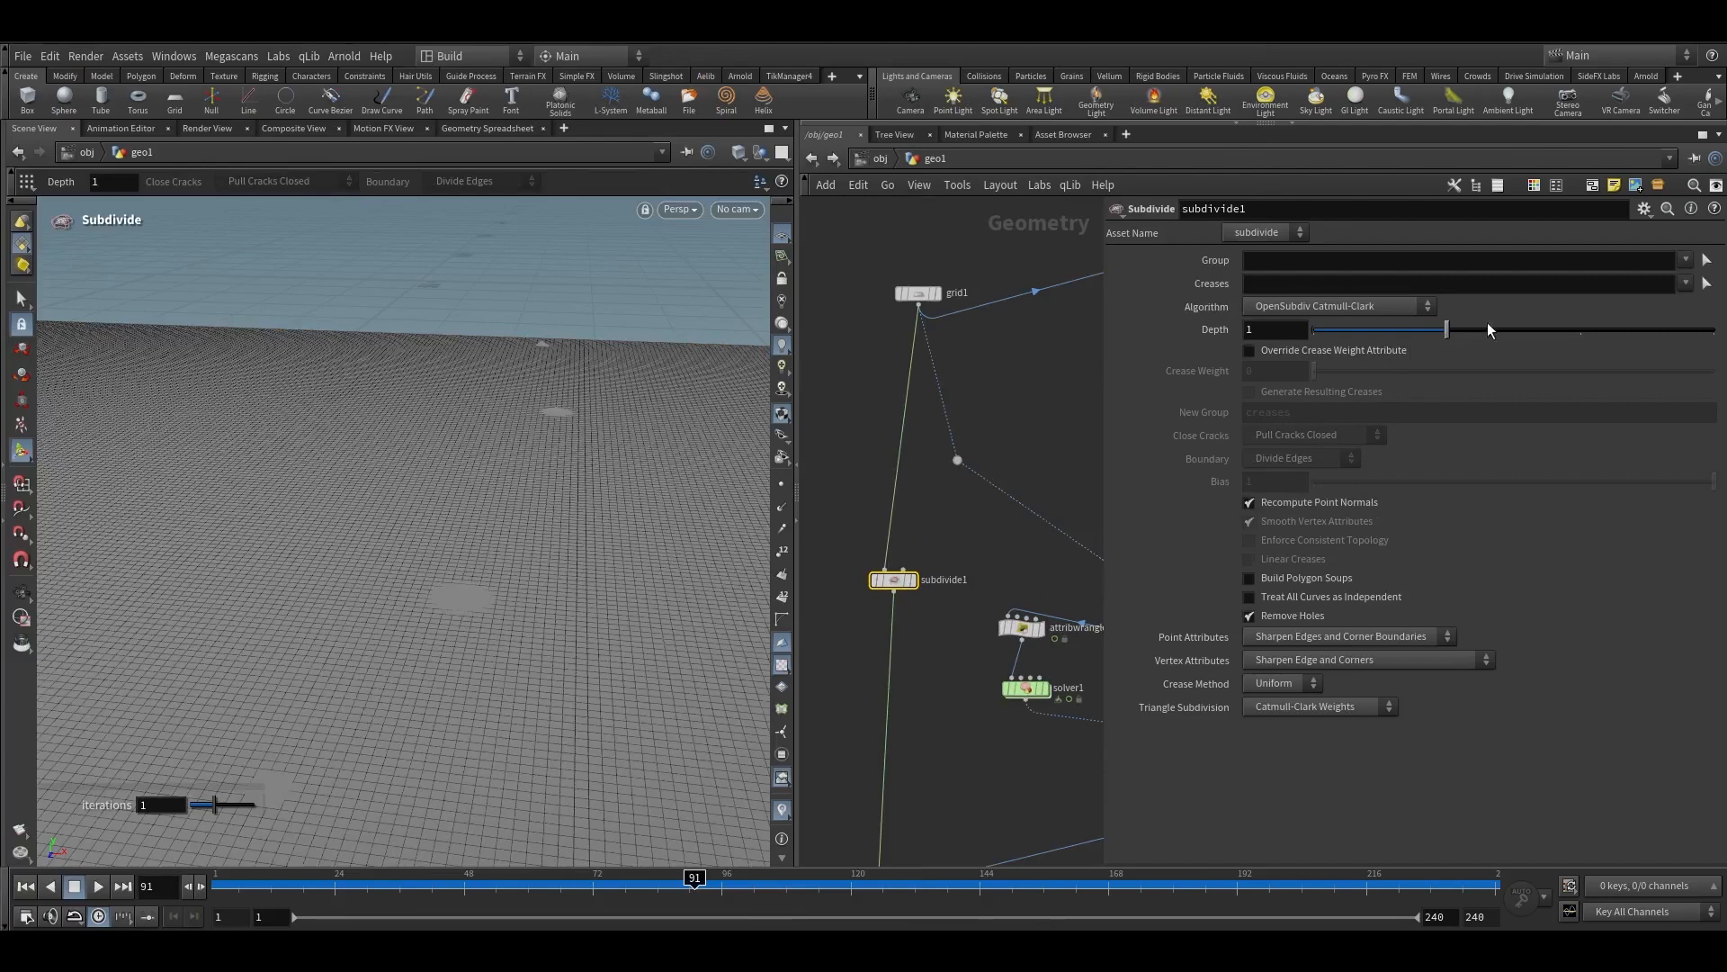
pyautogui.moveTo(1487, 326); pyautogui.dragTo(1597, 318)
# Check the ripple wrangle's geometry info and inspect the subdivided grid with its wireframe shown
pyautogui.moveTo(969, 699); pyautogui.dragTo(1006, 465, button='middle')
pyautogui.click(954, 705)
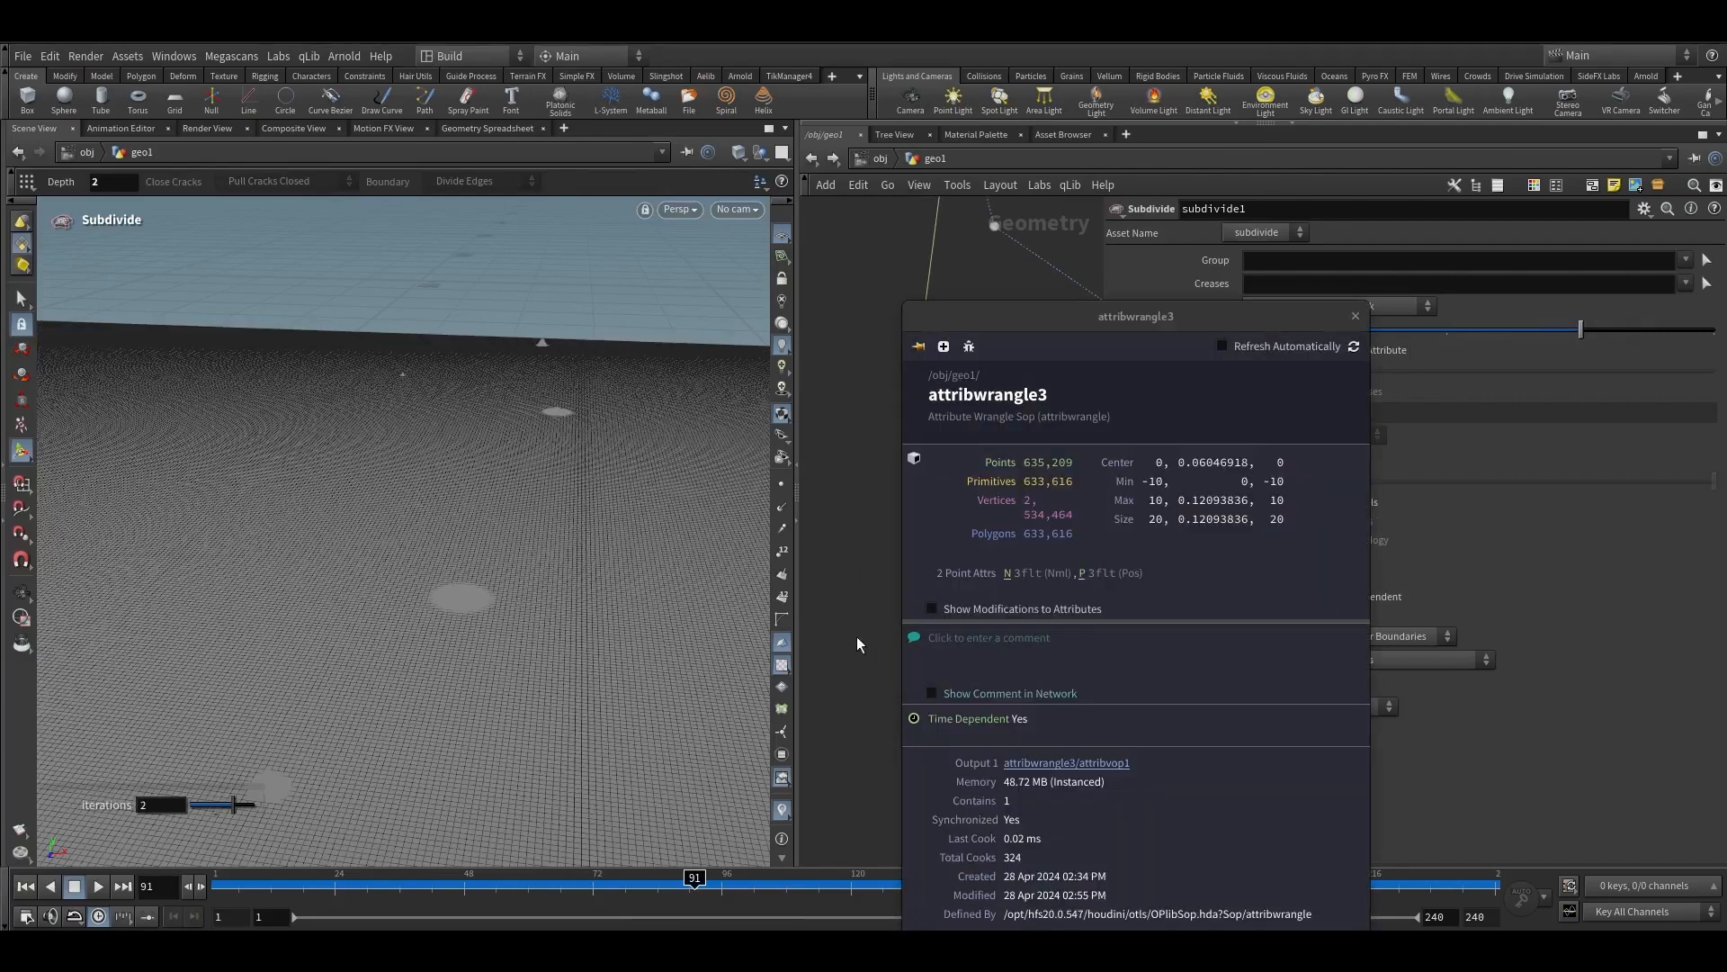
pyautogui.moveTo(856, 645); pyautogui.dragTo(935, 706)
pyautogui.click(1356, 316)
pyautogui.hotkey('shift', 'w')
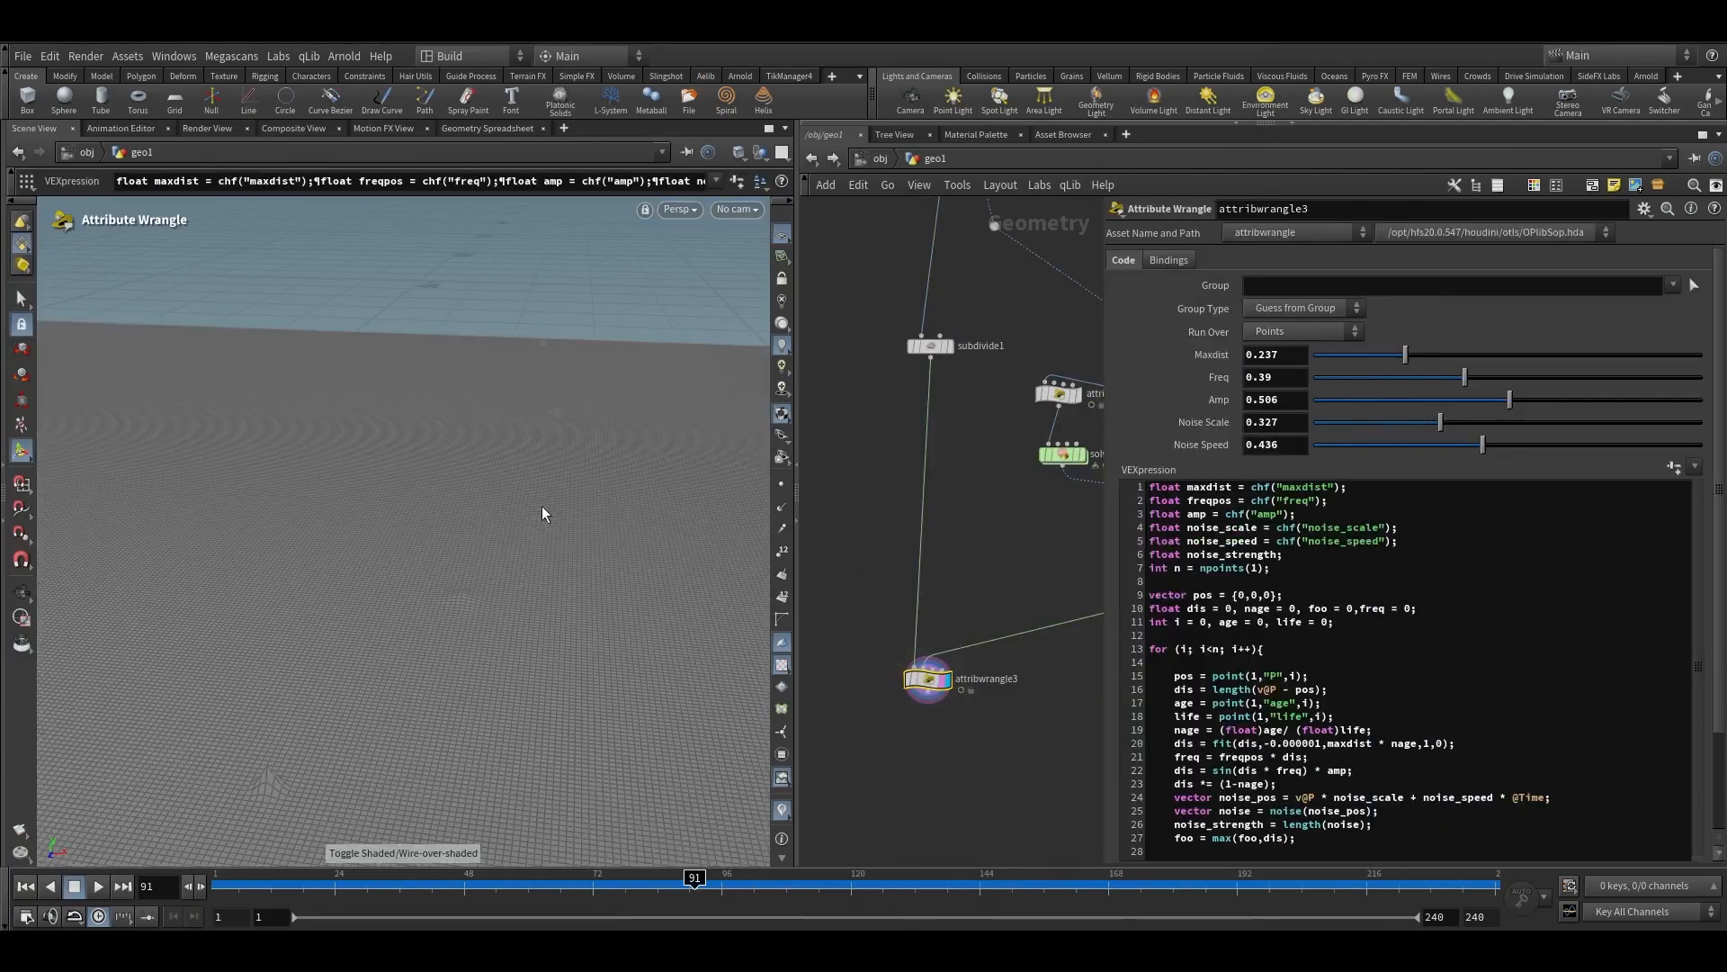
pyautogui.keyDown('alt'); pyautogui.moveTo(542, 514); pyautogui.dragTo(630, 704); pyautogui.keyUp('alt')
# Append a Normal node after the ripple wrangle, display its output and switch the viewport to plain shading
pyautogui.click(928, 692)
pyautogui.press('Tab')
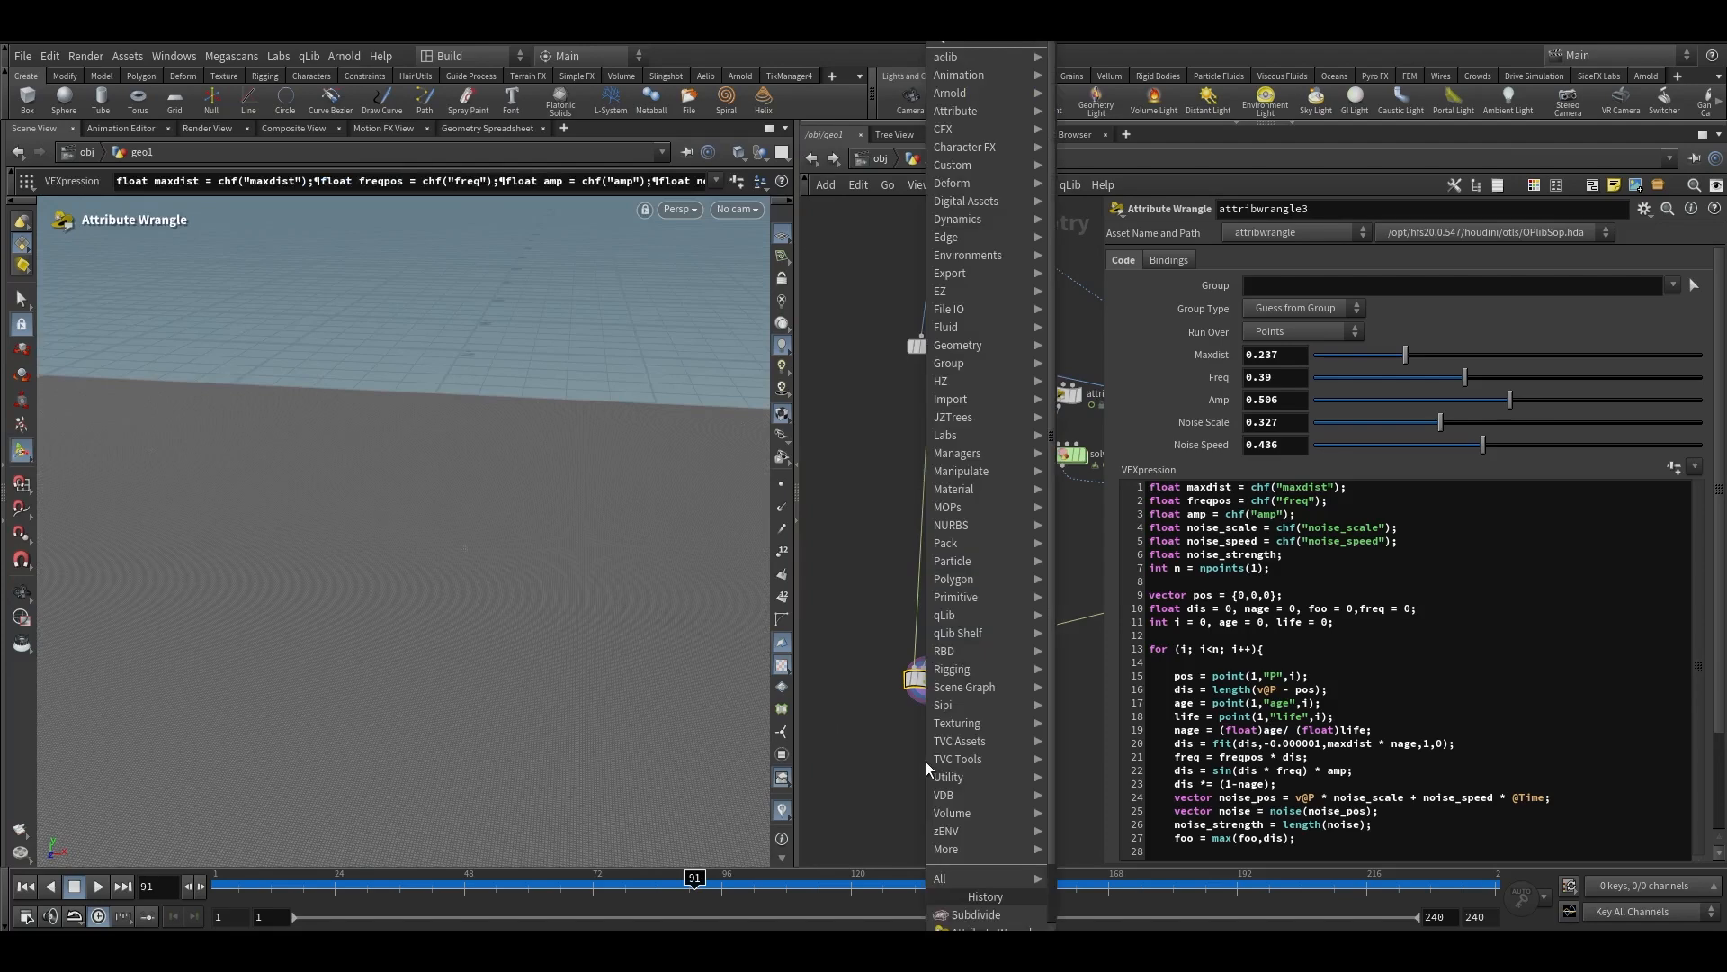
pyautogui.write('nor')
pyautogui.press('Return')
pyautogui.click(926, 761)
pyautogui.click(947, 764)
pyautogui.hotkey('shift', 'w')
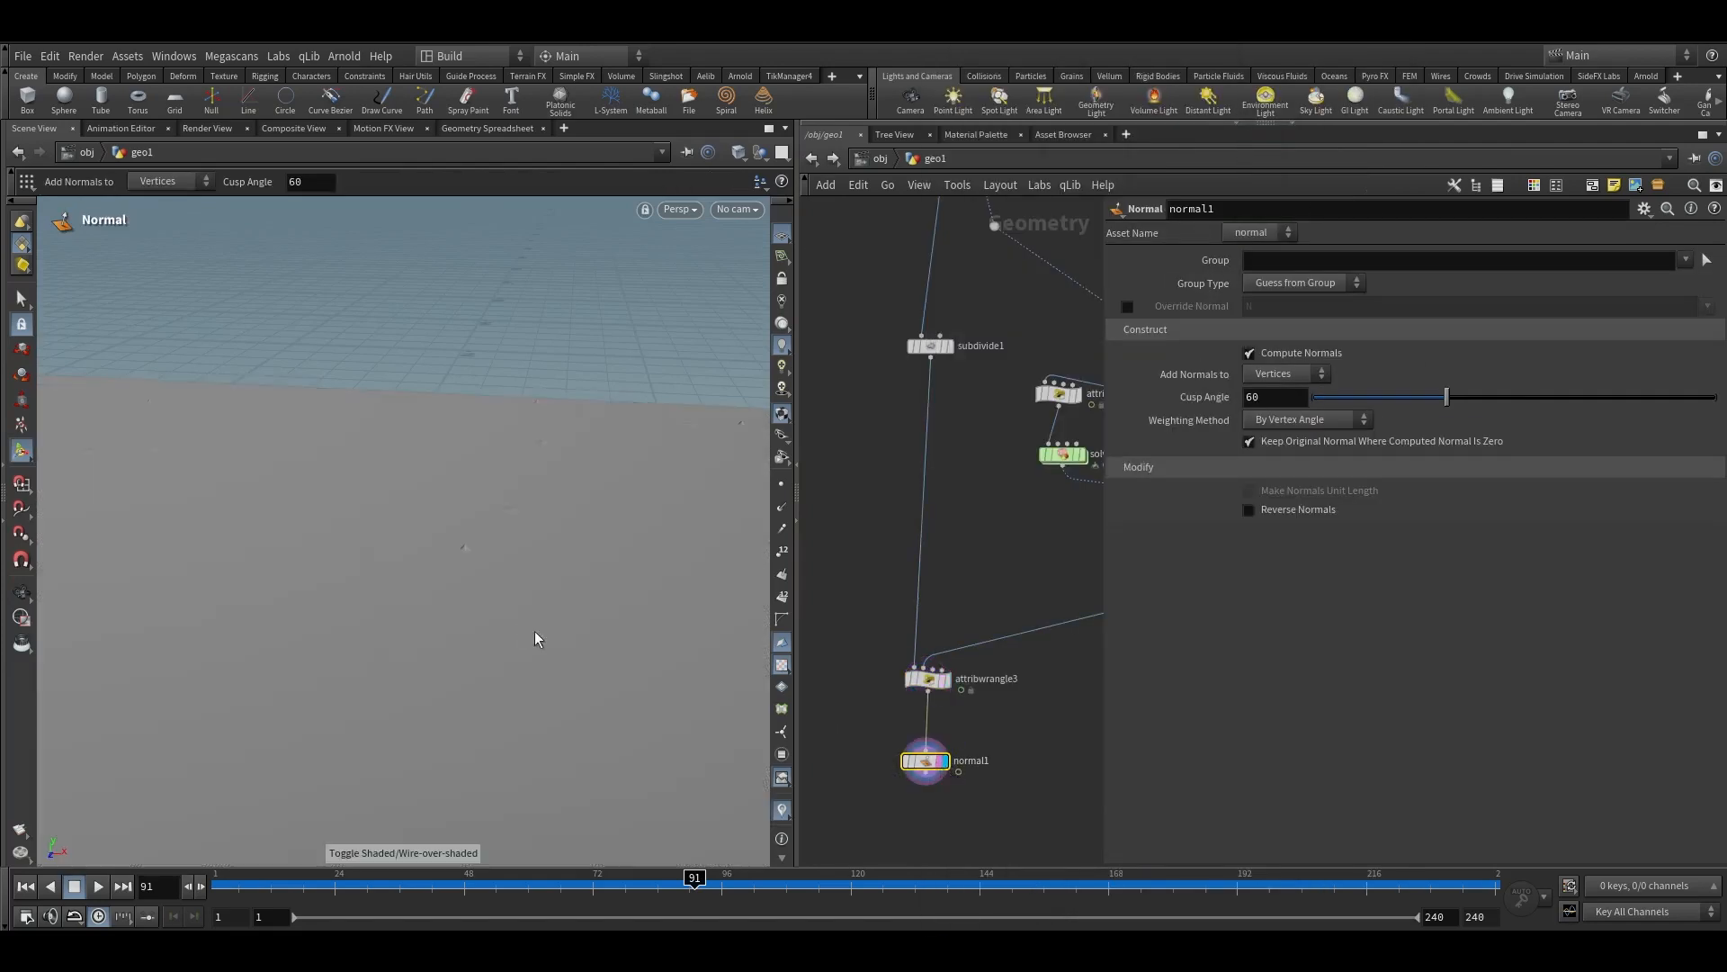
# Scrub the timeline to frame 141 and inspect a single displaced bump on the surface up close
pyautogui.moveTo(491, 555)
pyautogui.keyDown('alt'); pyautogui.mouseDown()
pyautogui.moveTo(506, 621)
pyautogui.moveTo(483, 513)
pyautogui.moveTo(483, 528)
pyautogui.mouseUp(); pyautogui.keyUp('alt')
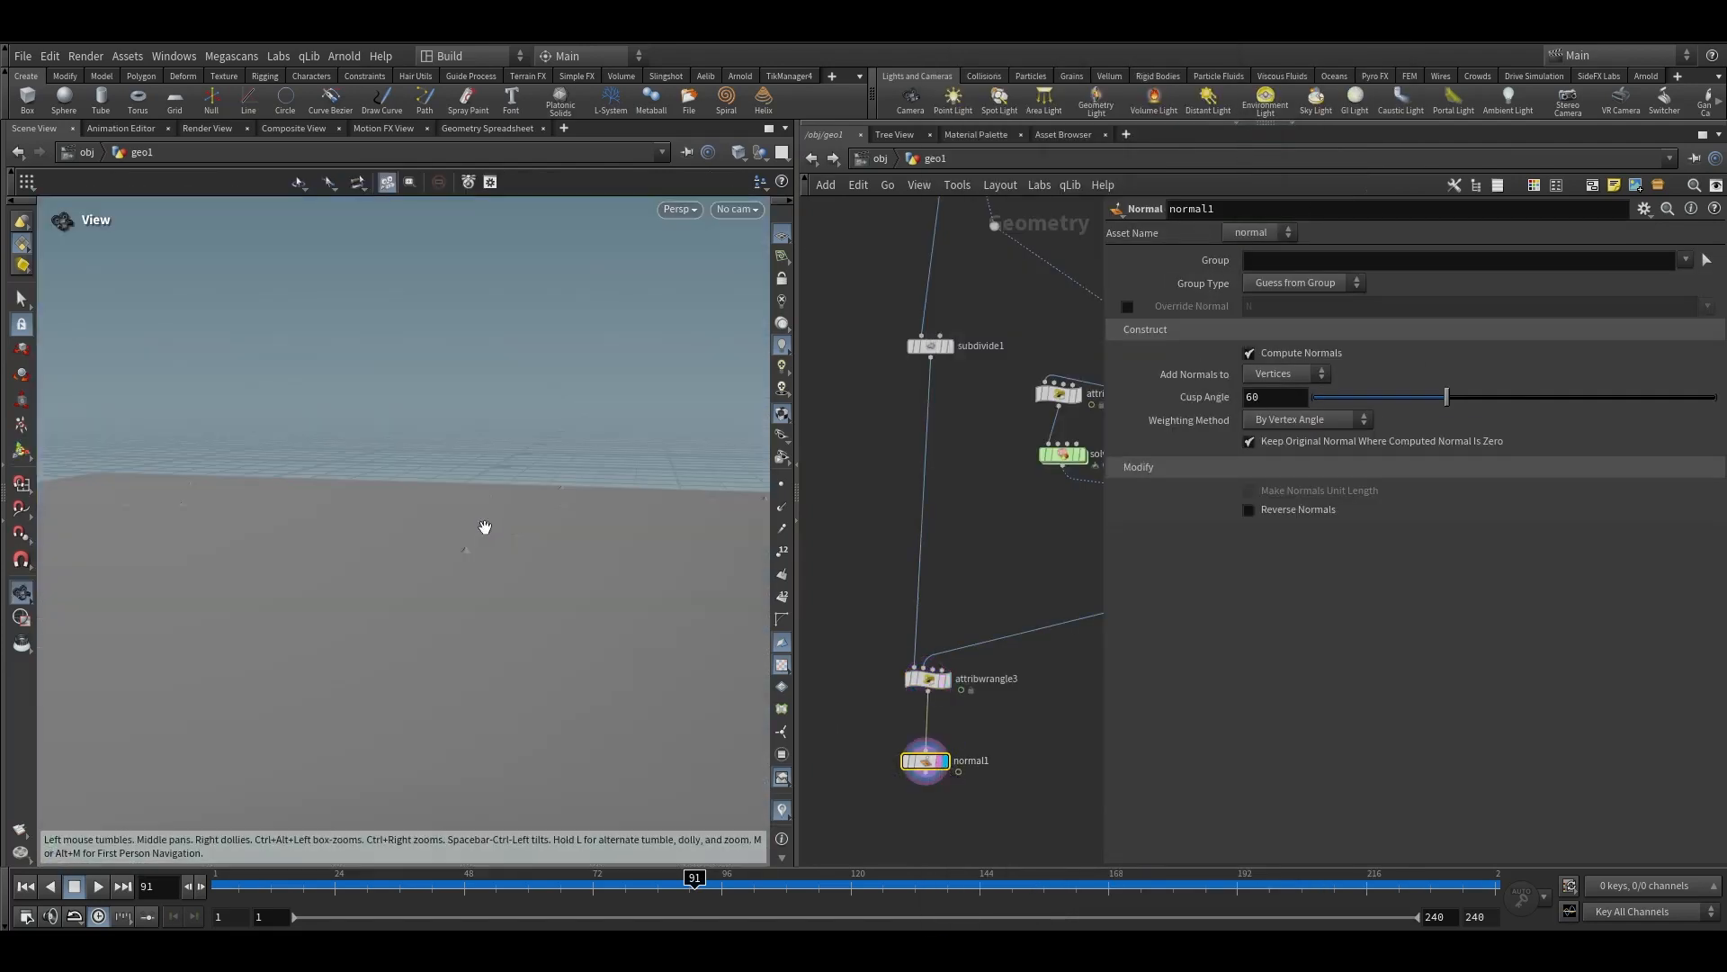
pyautogui.keyDown('alt'); pyautogui.moveTo(483, 529); pyautogui.dragTo(503, 576, button='right'); pyautogui.keyUp('alt')
pyautogui.keyDown('alt'); pyautogui.moveTo(503, 576); pyautogui.dragTo(537, 670, button='middle'); pyautogui.keyUp('alt')
pyautogui.moveTo(549, 881)
pyautogui.mouseDown()
pyautogui.moveTo(841, 877)
pyautogui.moveTo(1014, 849)
pyautogui.mouseUp()
pyautogui.moveTo(998, 851); pyautogui.dragTo(958, 855)
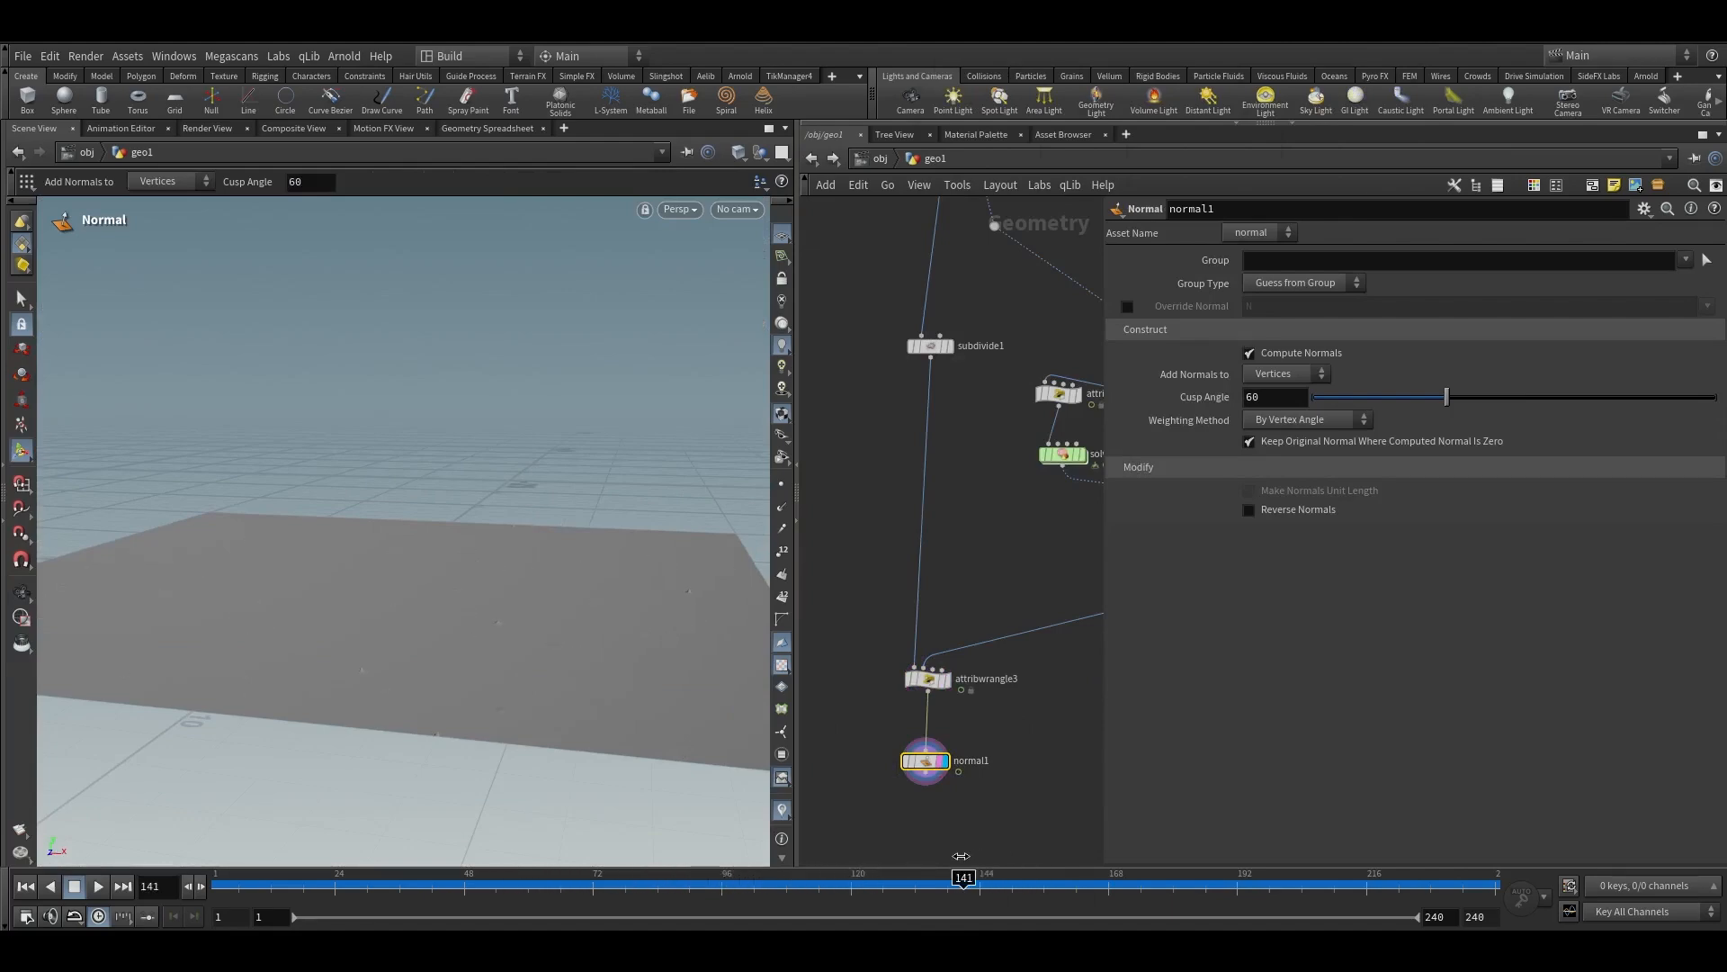
pyautogui.press('Escape')
pyautogui.scroll(8, 621, 547)
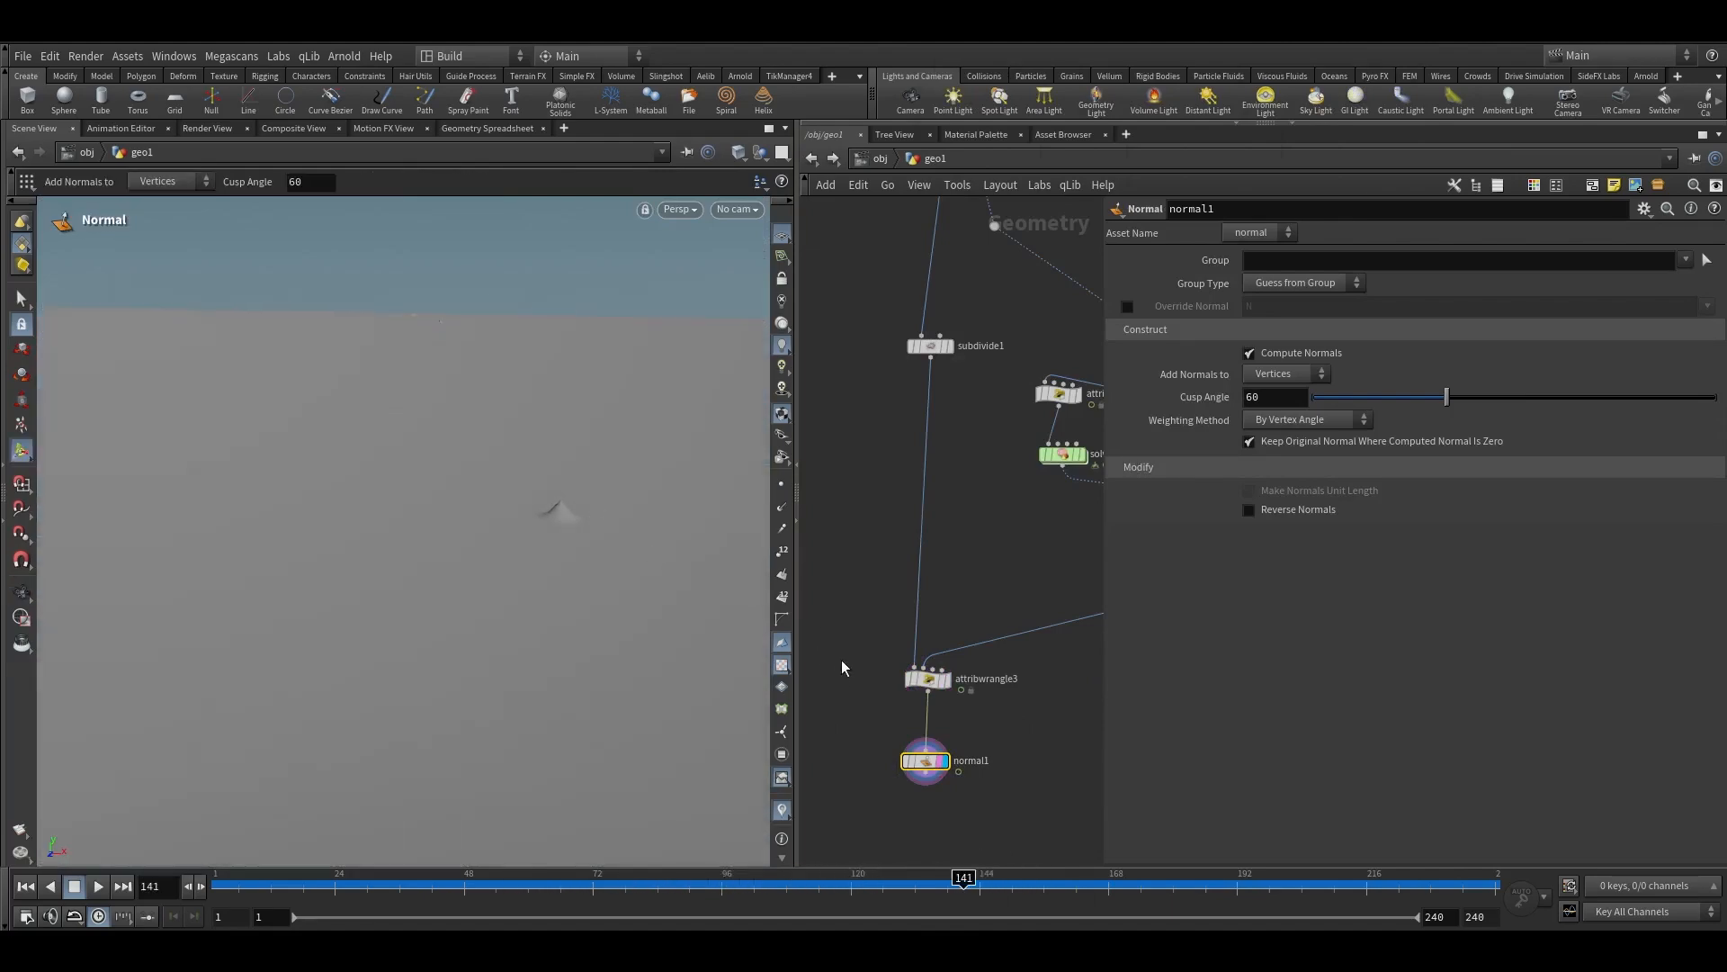
# Set the ripple wrangle's Maxdist to 1, Freq to 25 and Amp to 0.07
pyautogui.click(936, 680)
pyautogui.click(1008, 720)
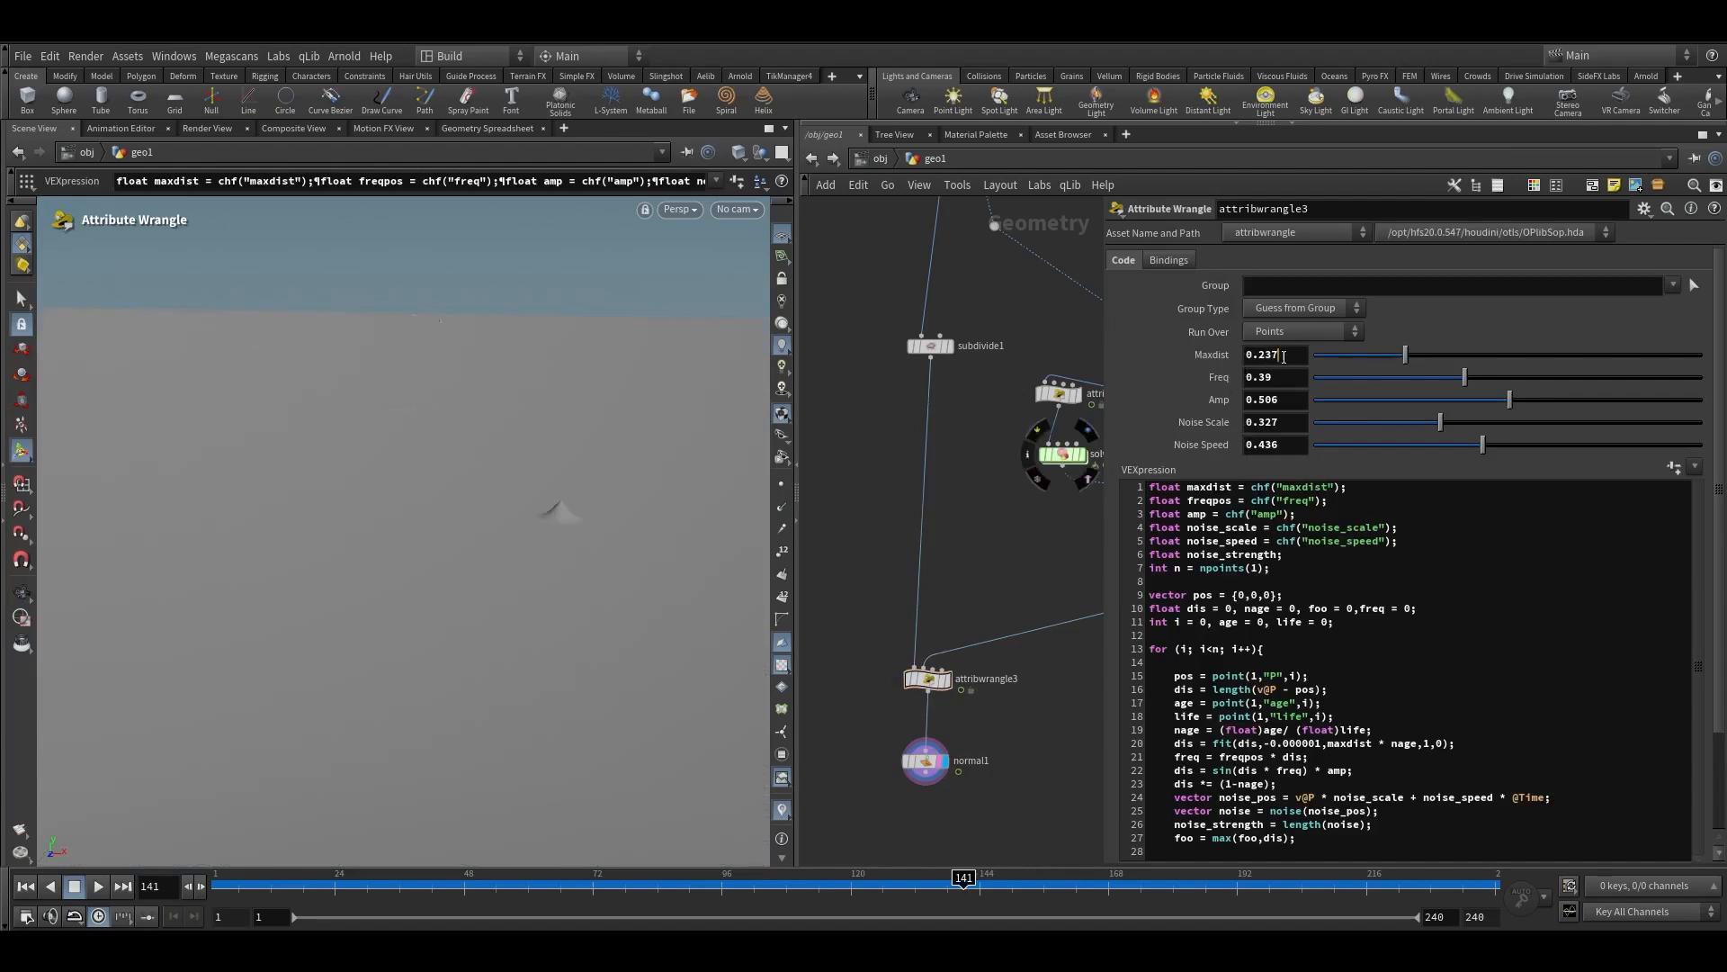
pyautogui.press('Return')
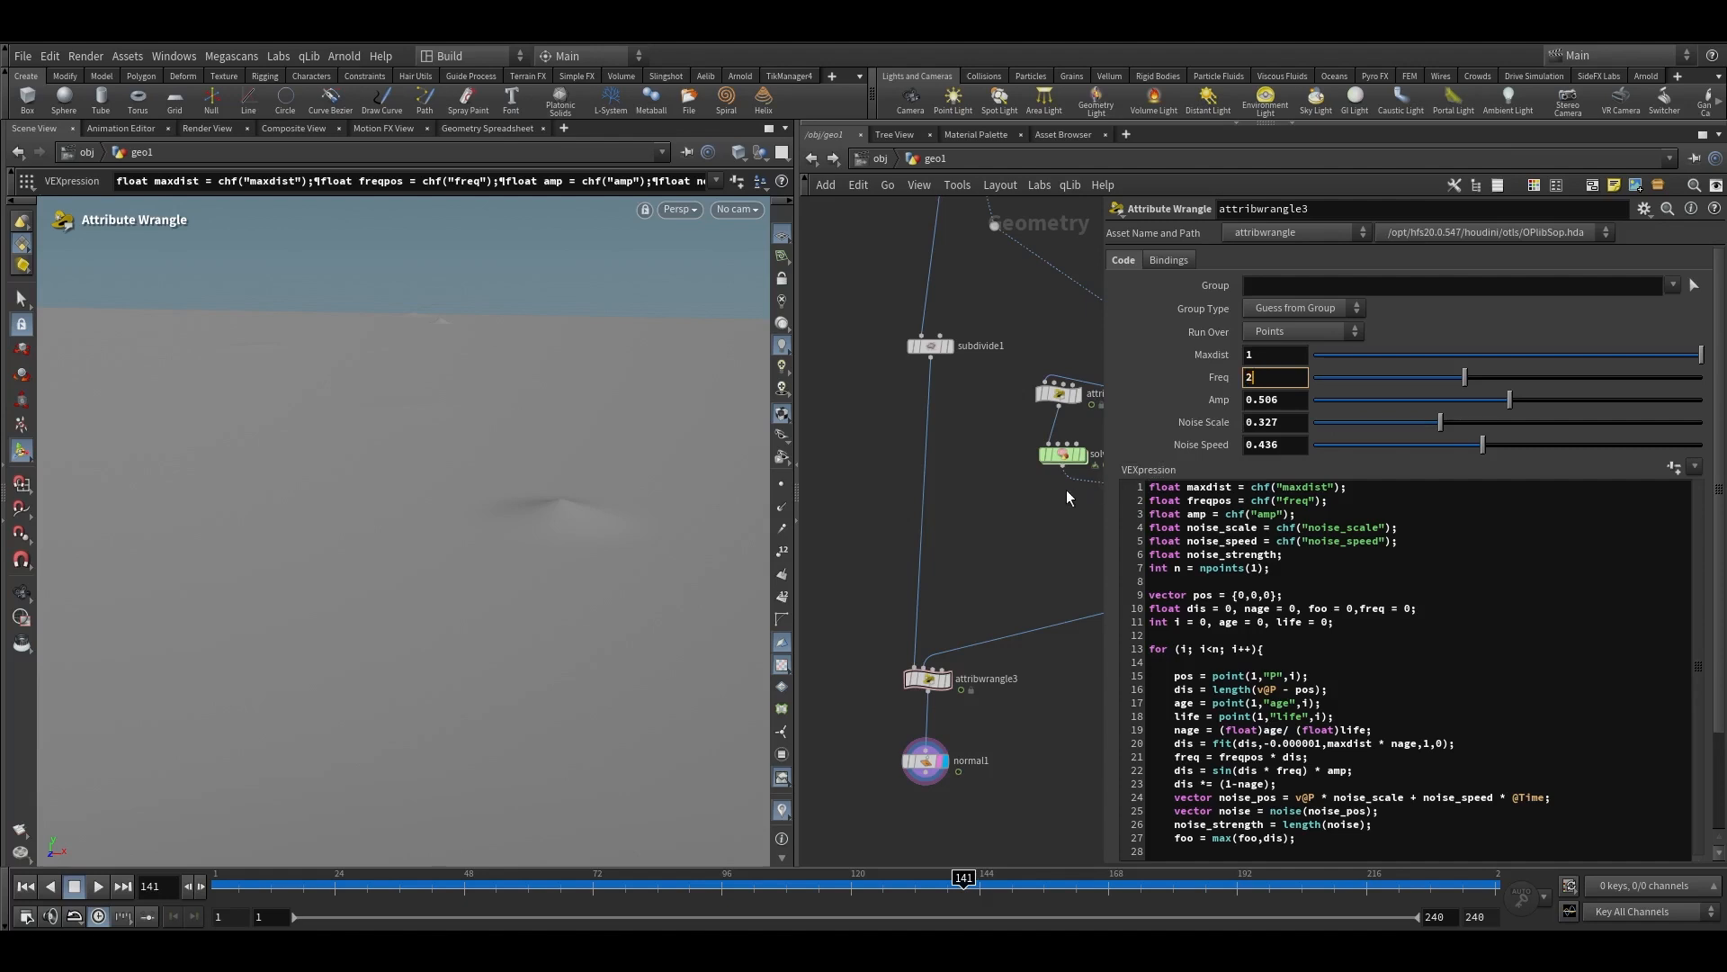
pyautogui.write('25')
pyautogui.press('Return')
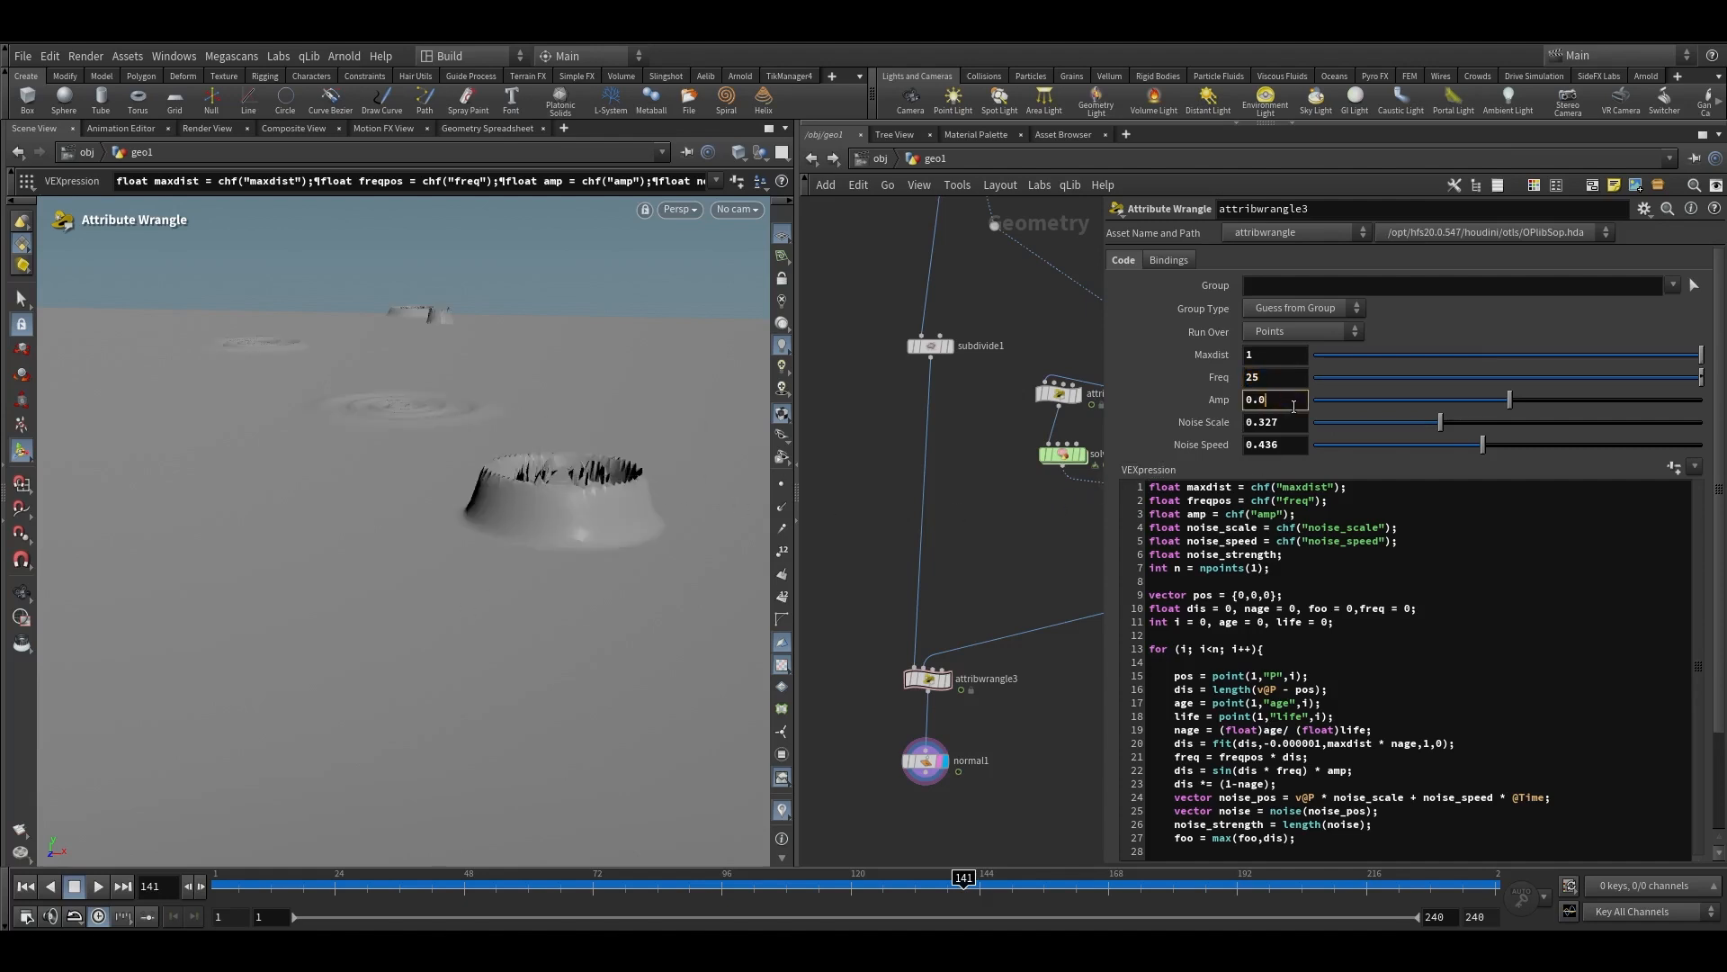
pyautogui.write('0.07')
pyautogui.press('Return')
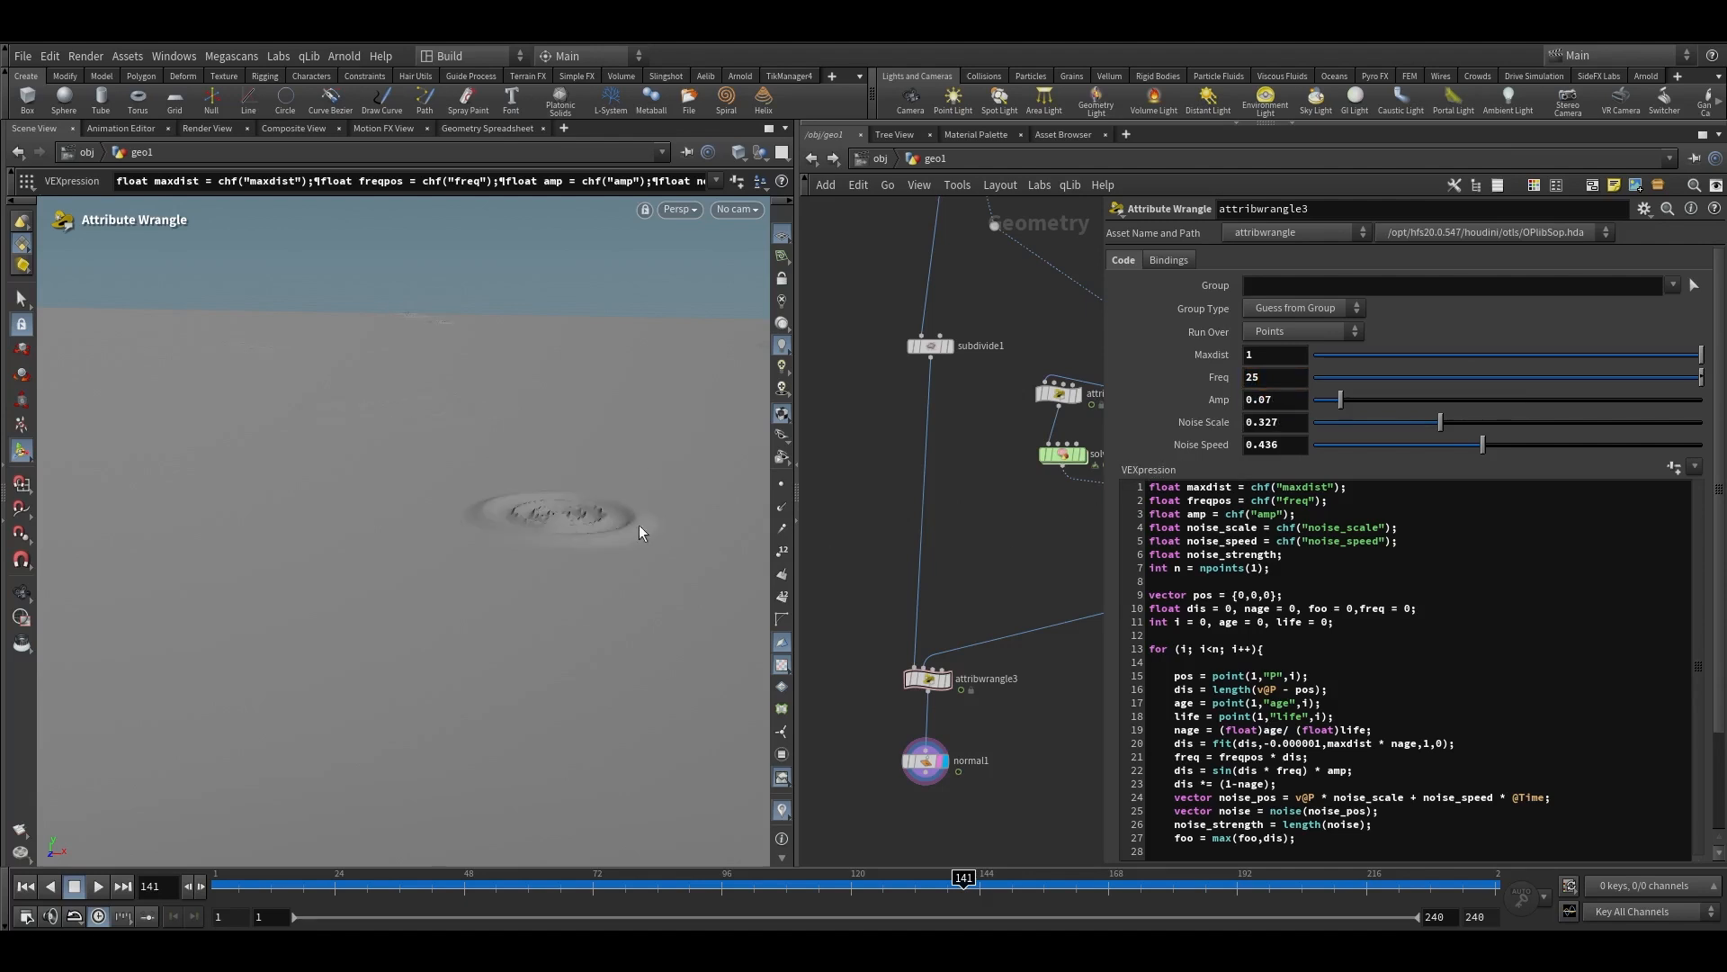
# Scrub and play the animation to examine the ripples, stopping at frame 104 for a close look at one ripple
pyautogui.keyDown('alt'); pyautogui.moveTo(593, 501); pyautogui.dragTo(428, 740); pyautogui.keyUp('alt')
pyautogui.scroll(-4, 428, 741)
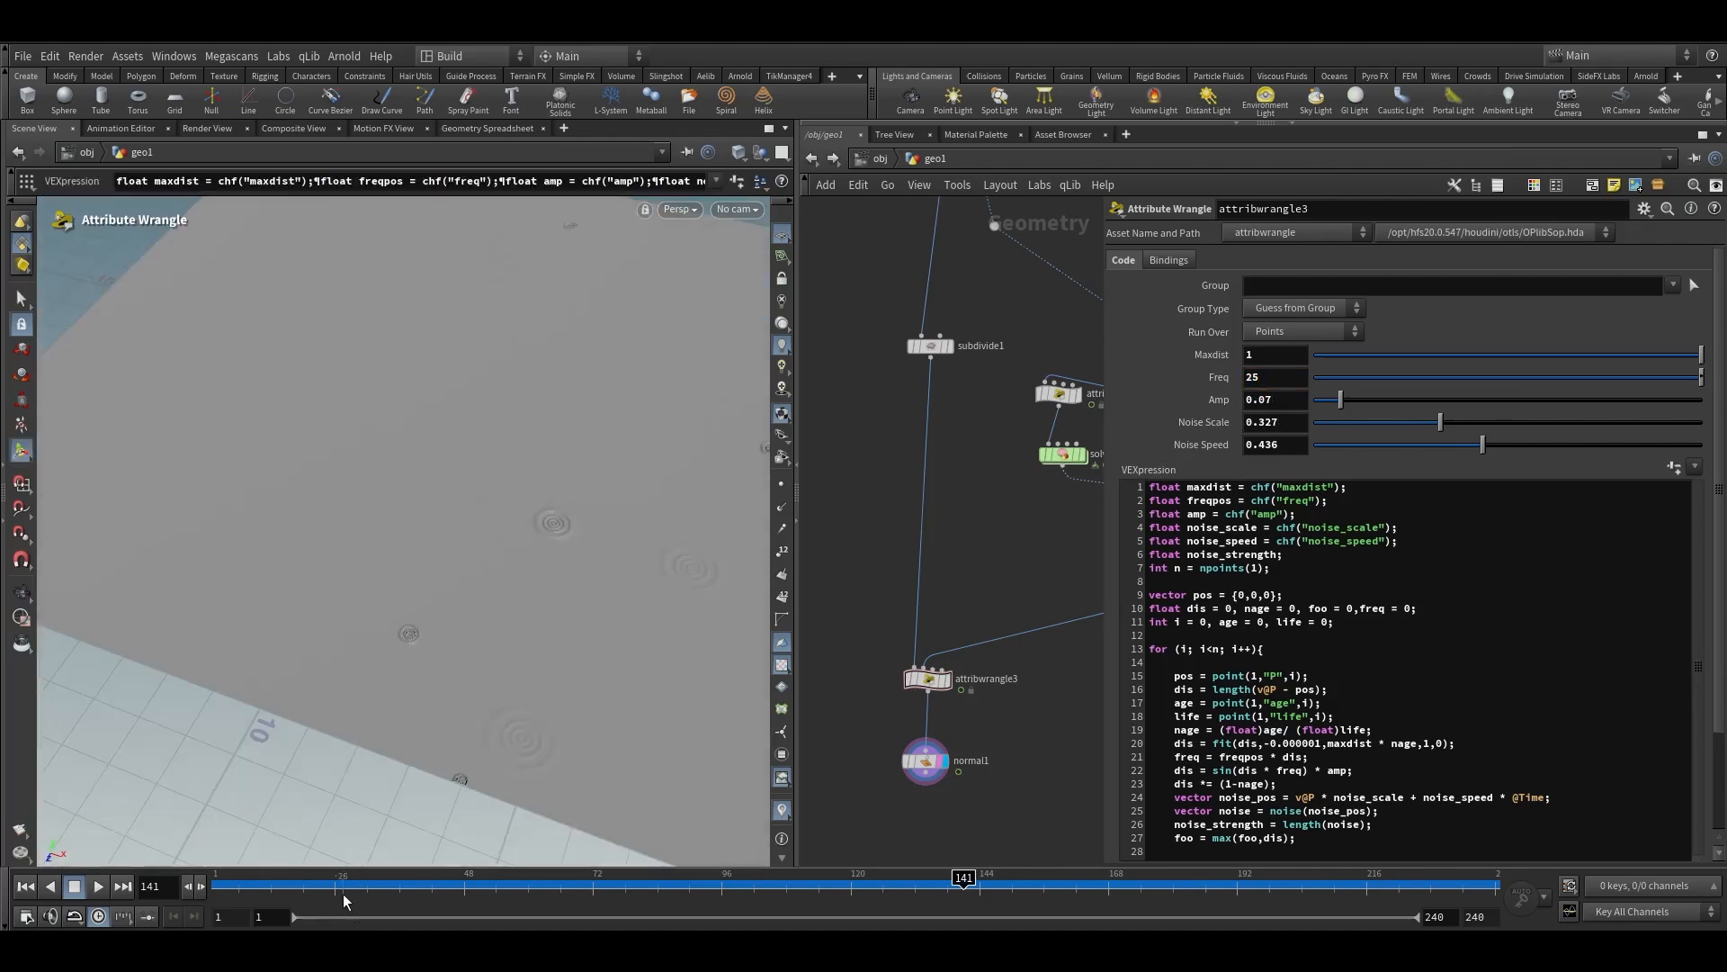
pyautogui.moveTo(344, 900); pyautogui.dragTo(673, 853)
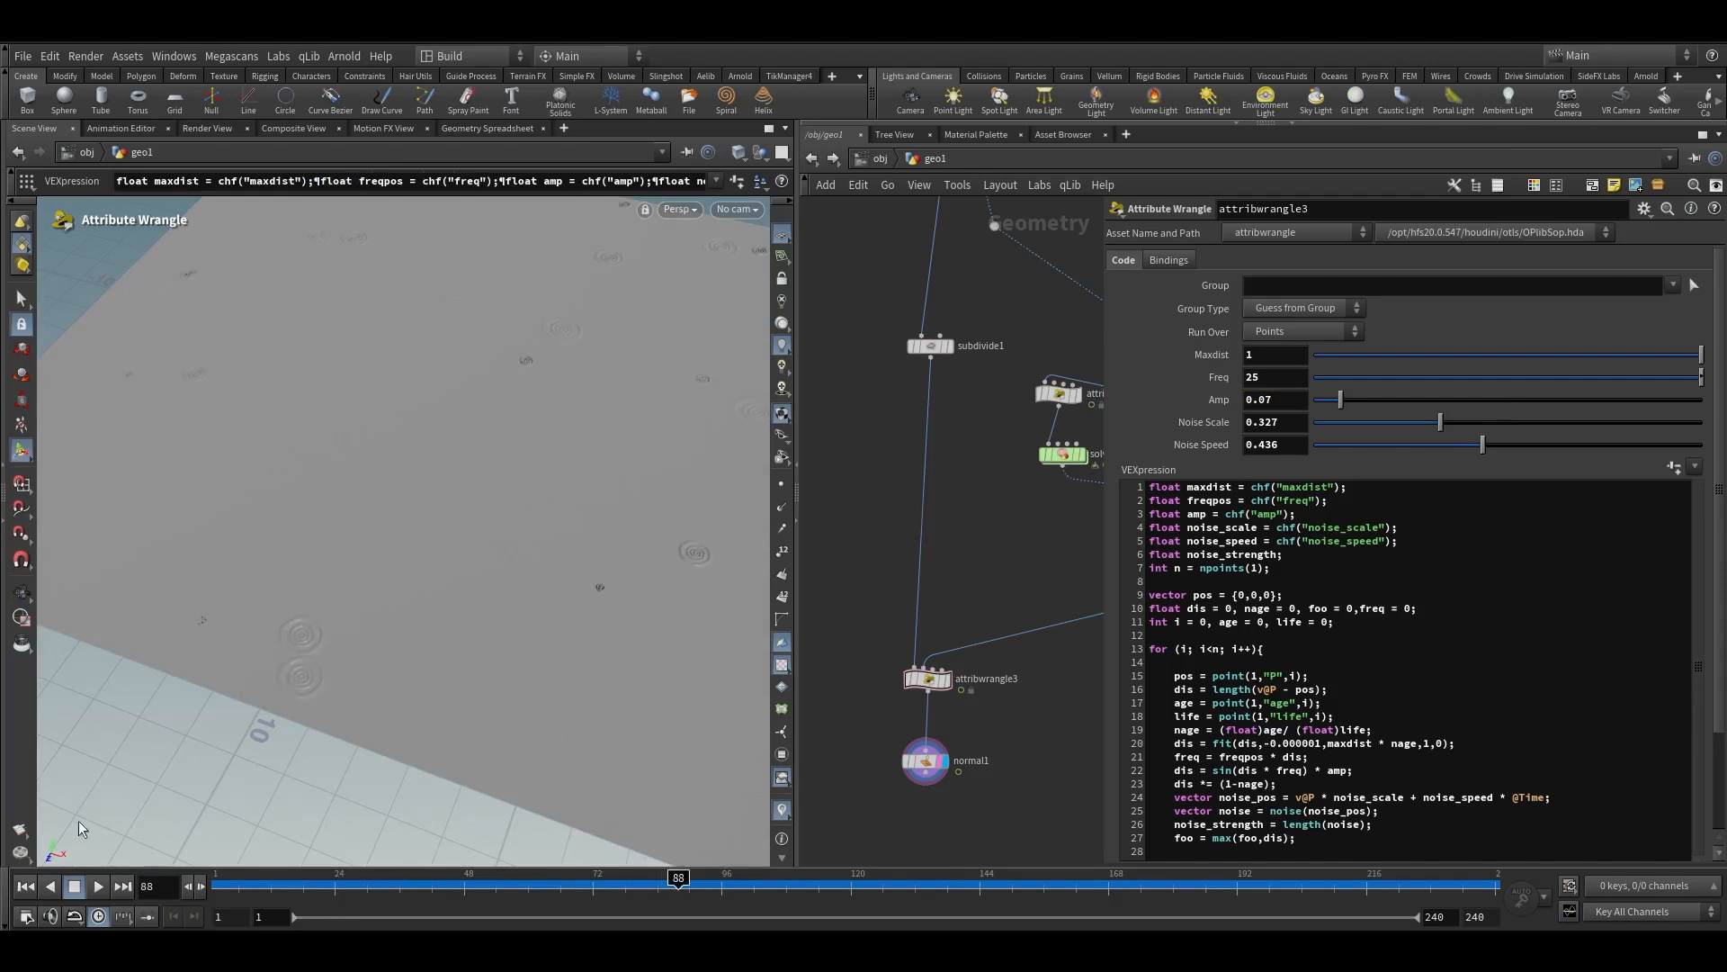
pyautogui.click(99, 886)
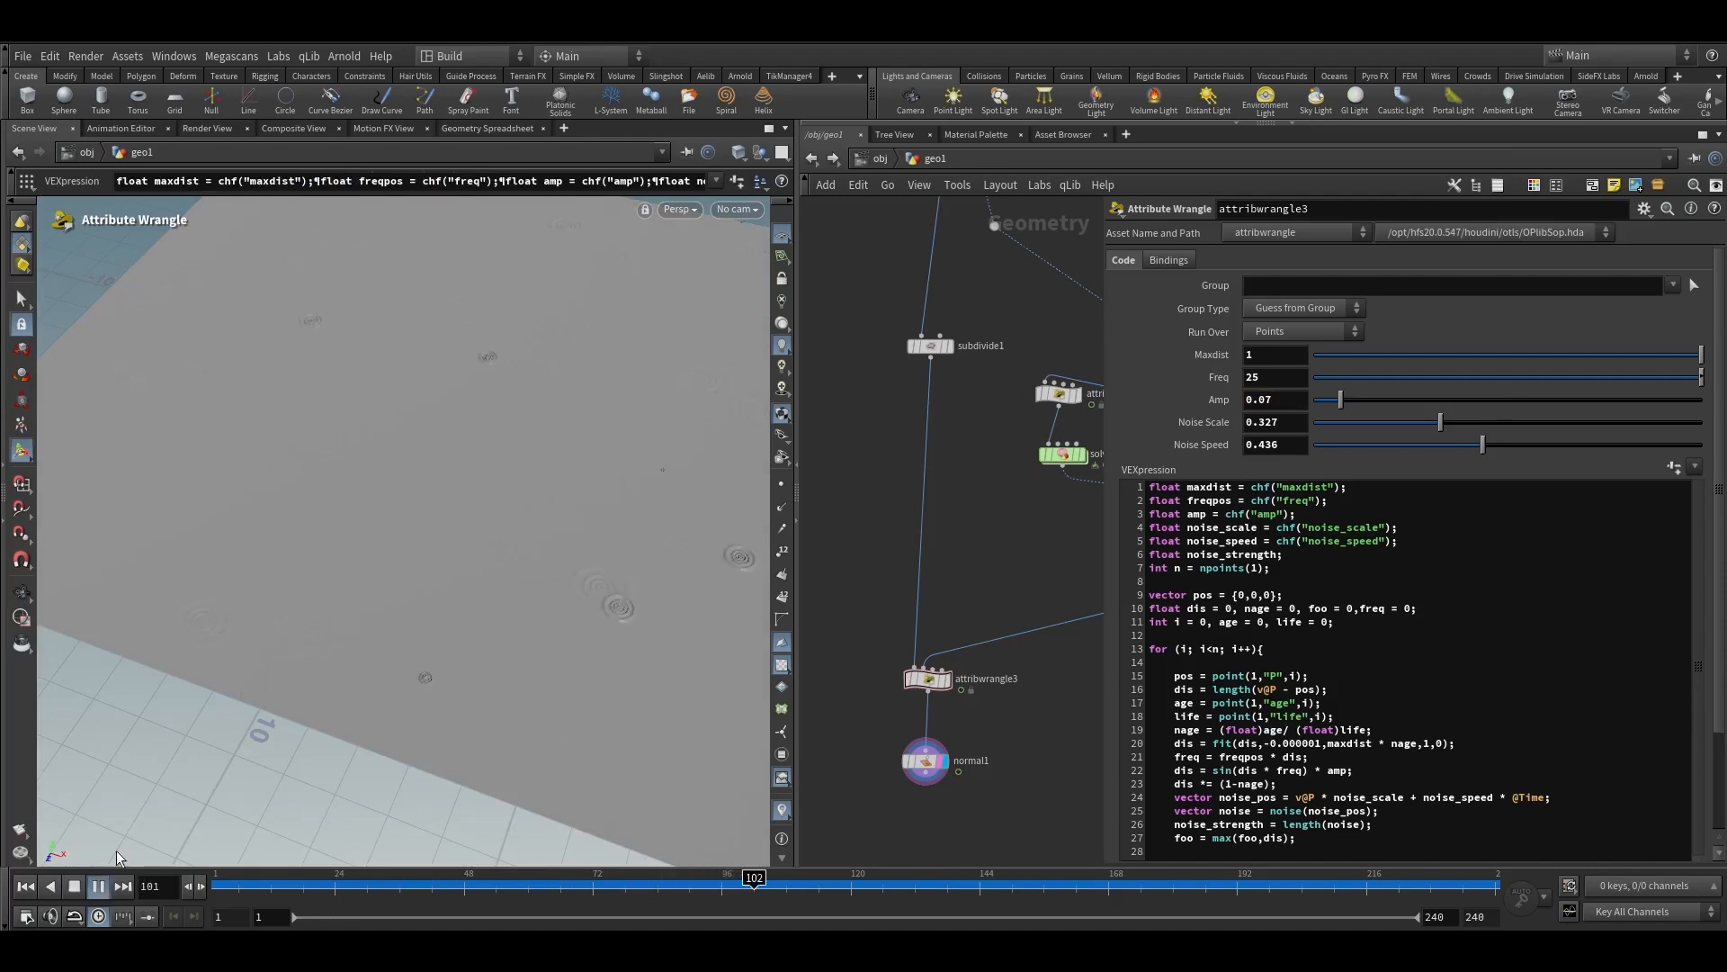
pyautogui.press('Escape')
pyautogui.moveTo(617, 538); pyautogui.dragTo(570, 450)
pyautogui.click(765, 888)
pyautogui.keyDown('alt'); pyautogui.moveTo(538, 643); pyautogui.dragTo(675, 505, button='right'); pyautogui.keyUp('alt')
pyautogui.scroll(-5, 475, 713)
pyautogui.press('Return')
# Try a depth of 3 on the Subdivide node, inspect the ripple's detail, and restore the depth to 2
pyautogui.scroll(3, 860, 704)
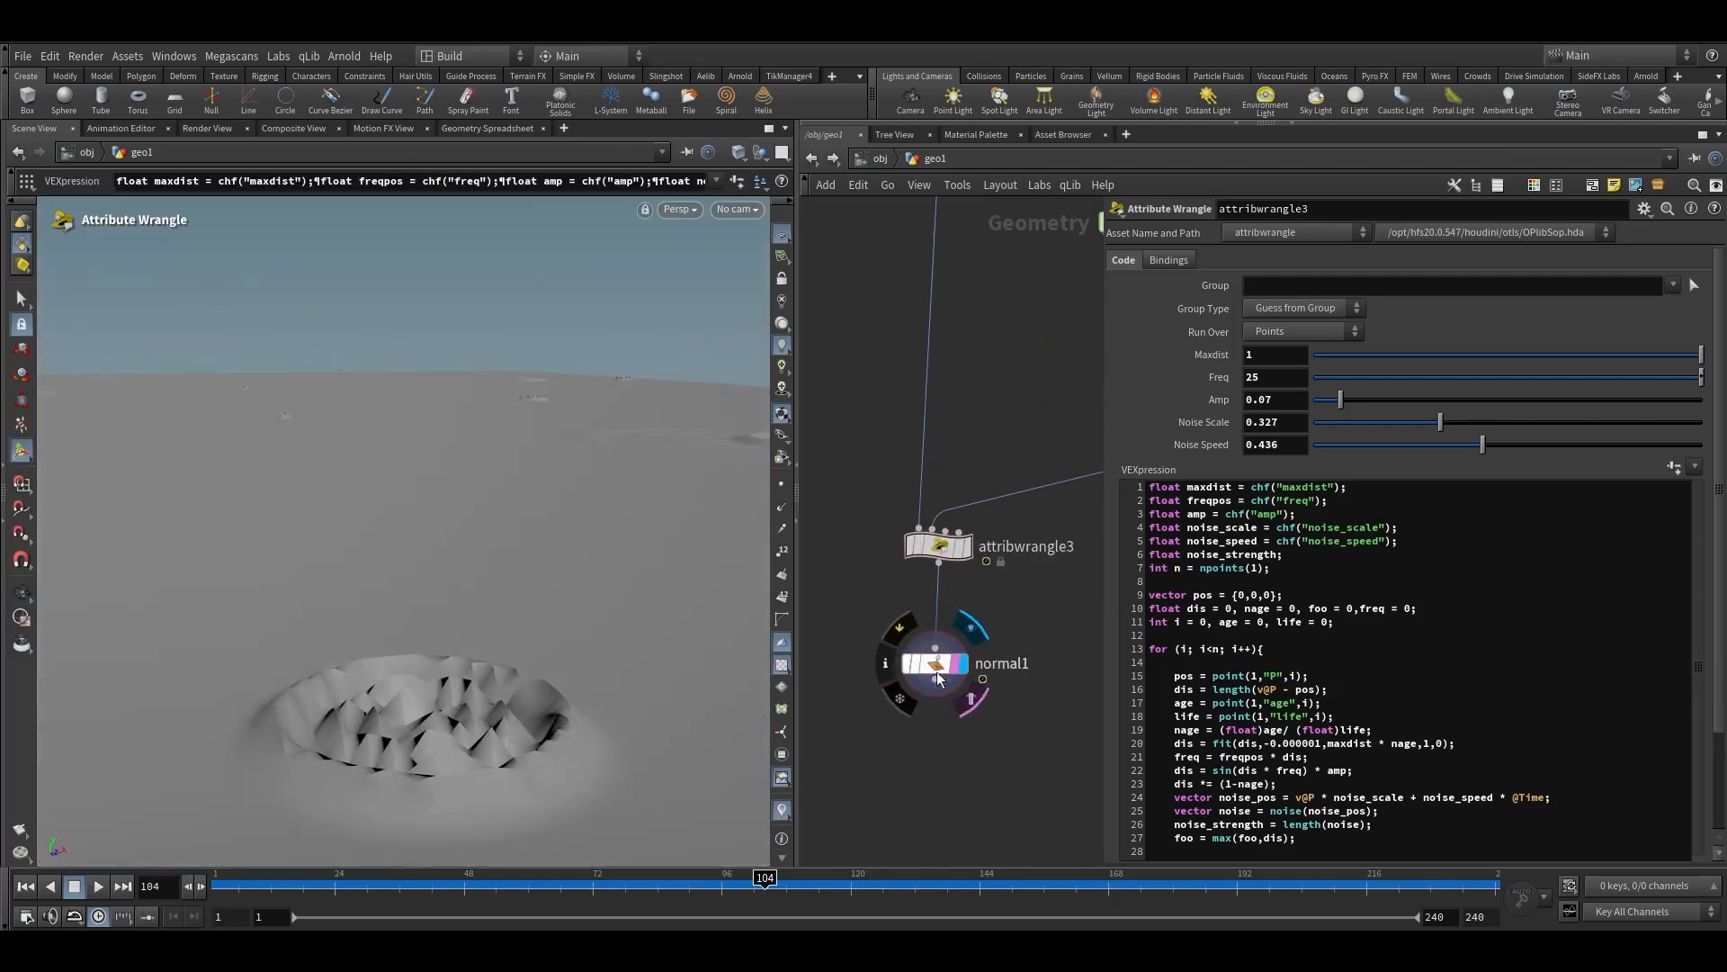
pyautogui.press('Up')
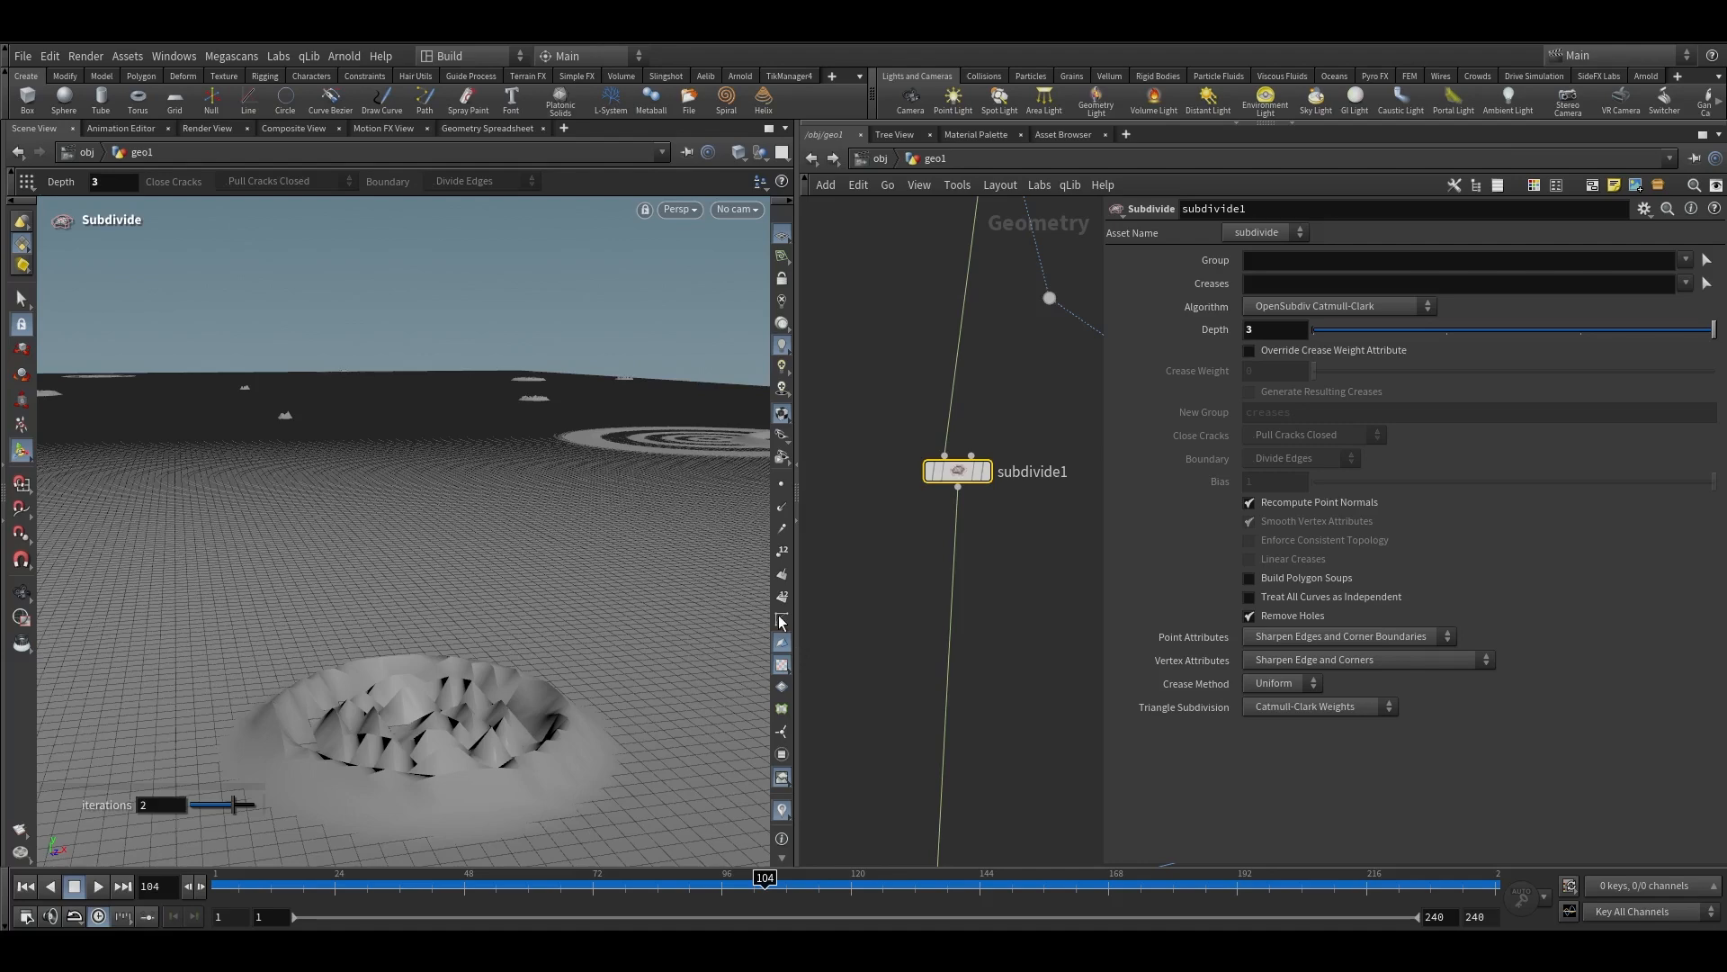
pyautogui.press('Escape')
pyautogui.moveTo(432, 630); pyautogui.dragTo(447, 485)
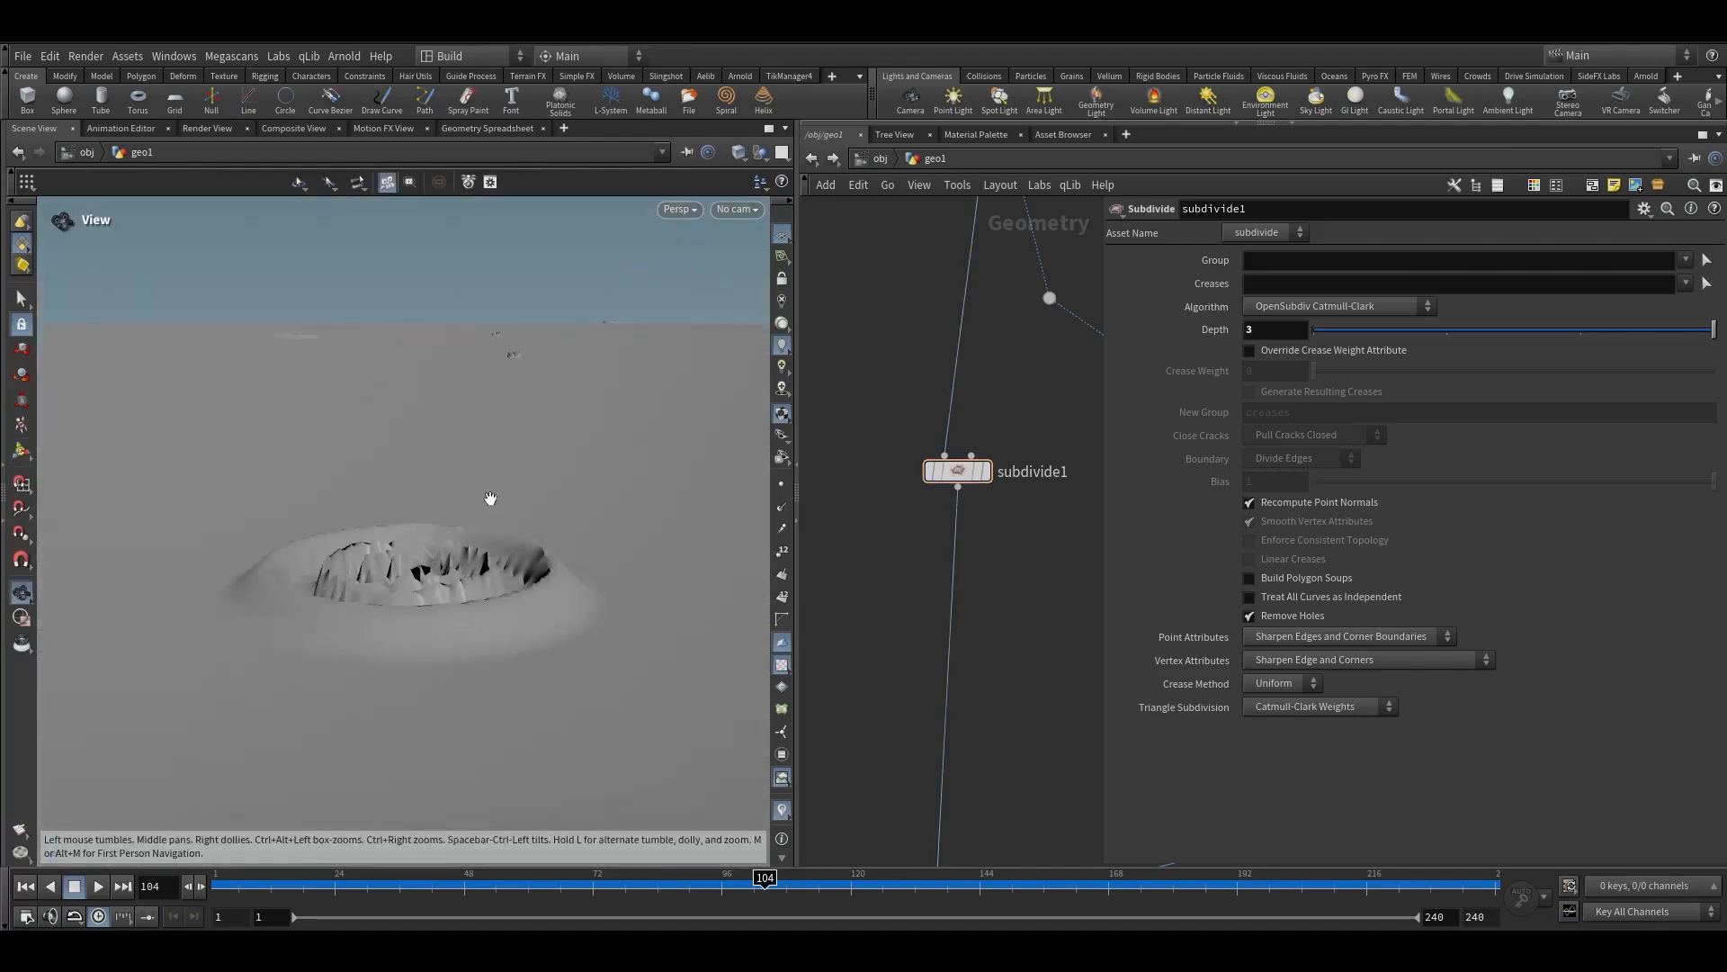
pyautogui.press('Return')
pyautogui.moveTo(1586, 331); pyautogui.dragTo(1430, 360)
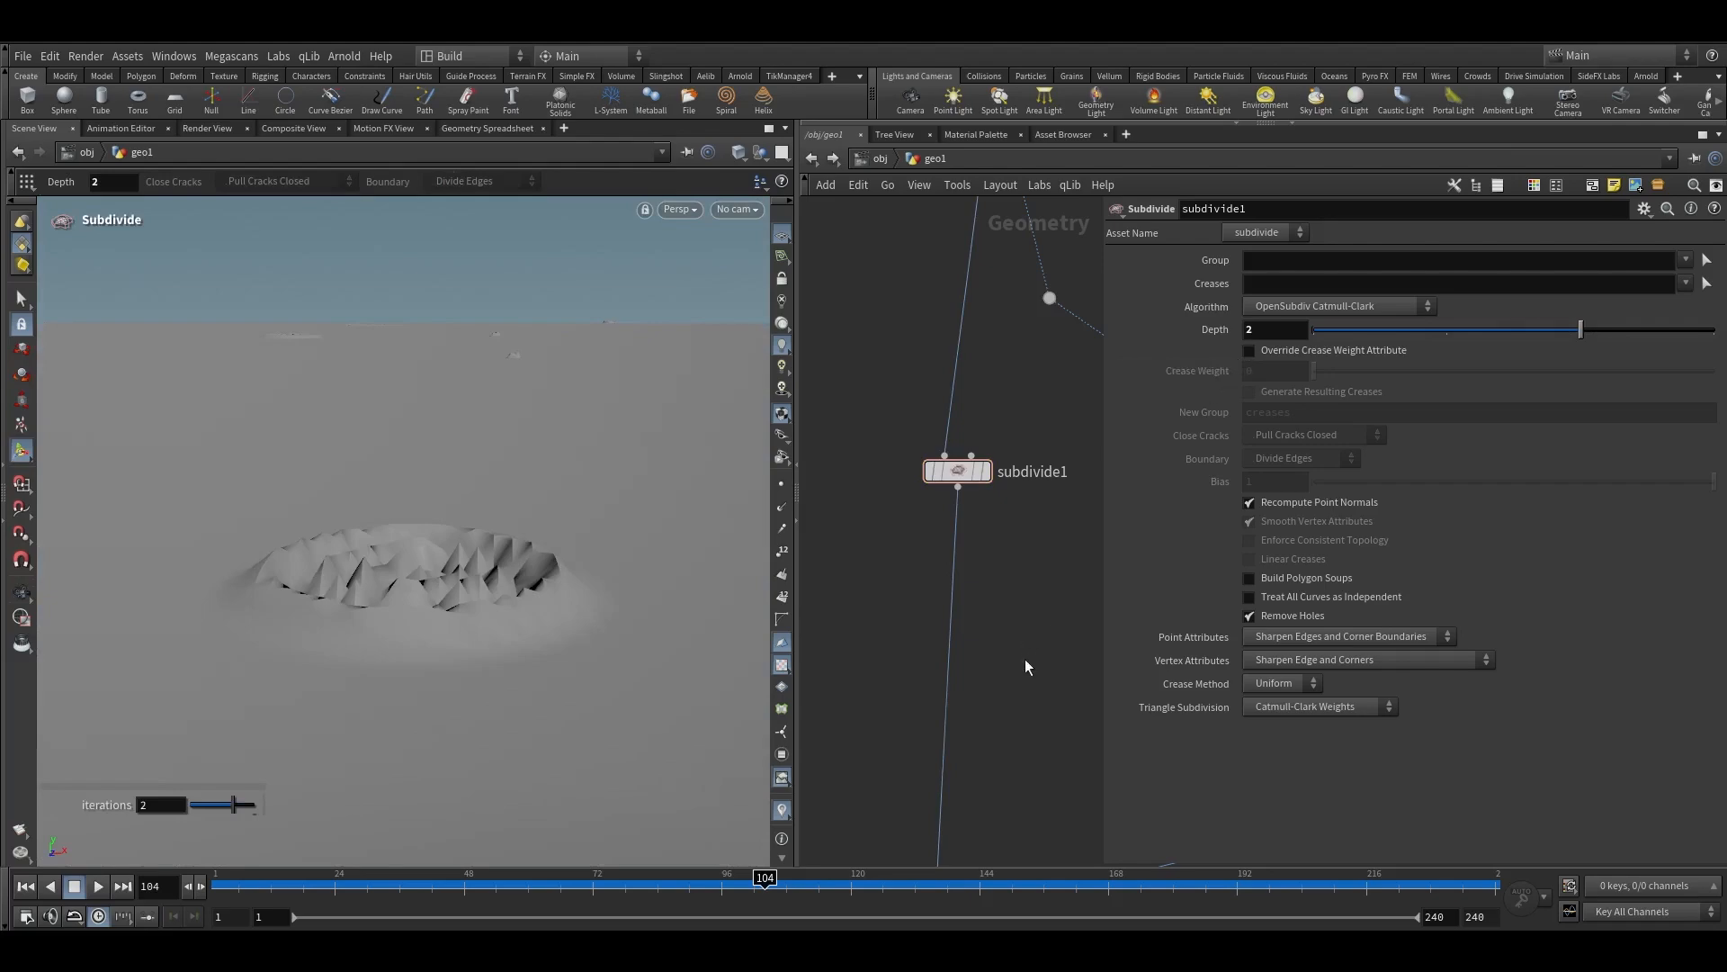
# Append a Delta Mush node after the Normal node and display its output
pyautogui.moveTo(1024, 659); pyautogui.dragTo(1038, 332, button='middle')
pyautogui.moveTo(972, 614)
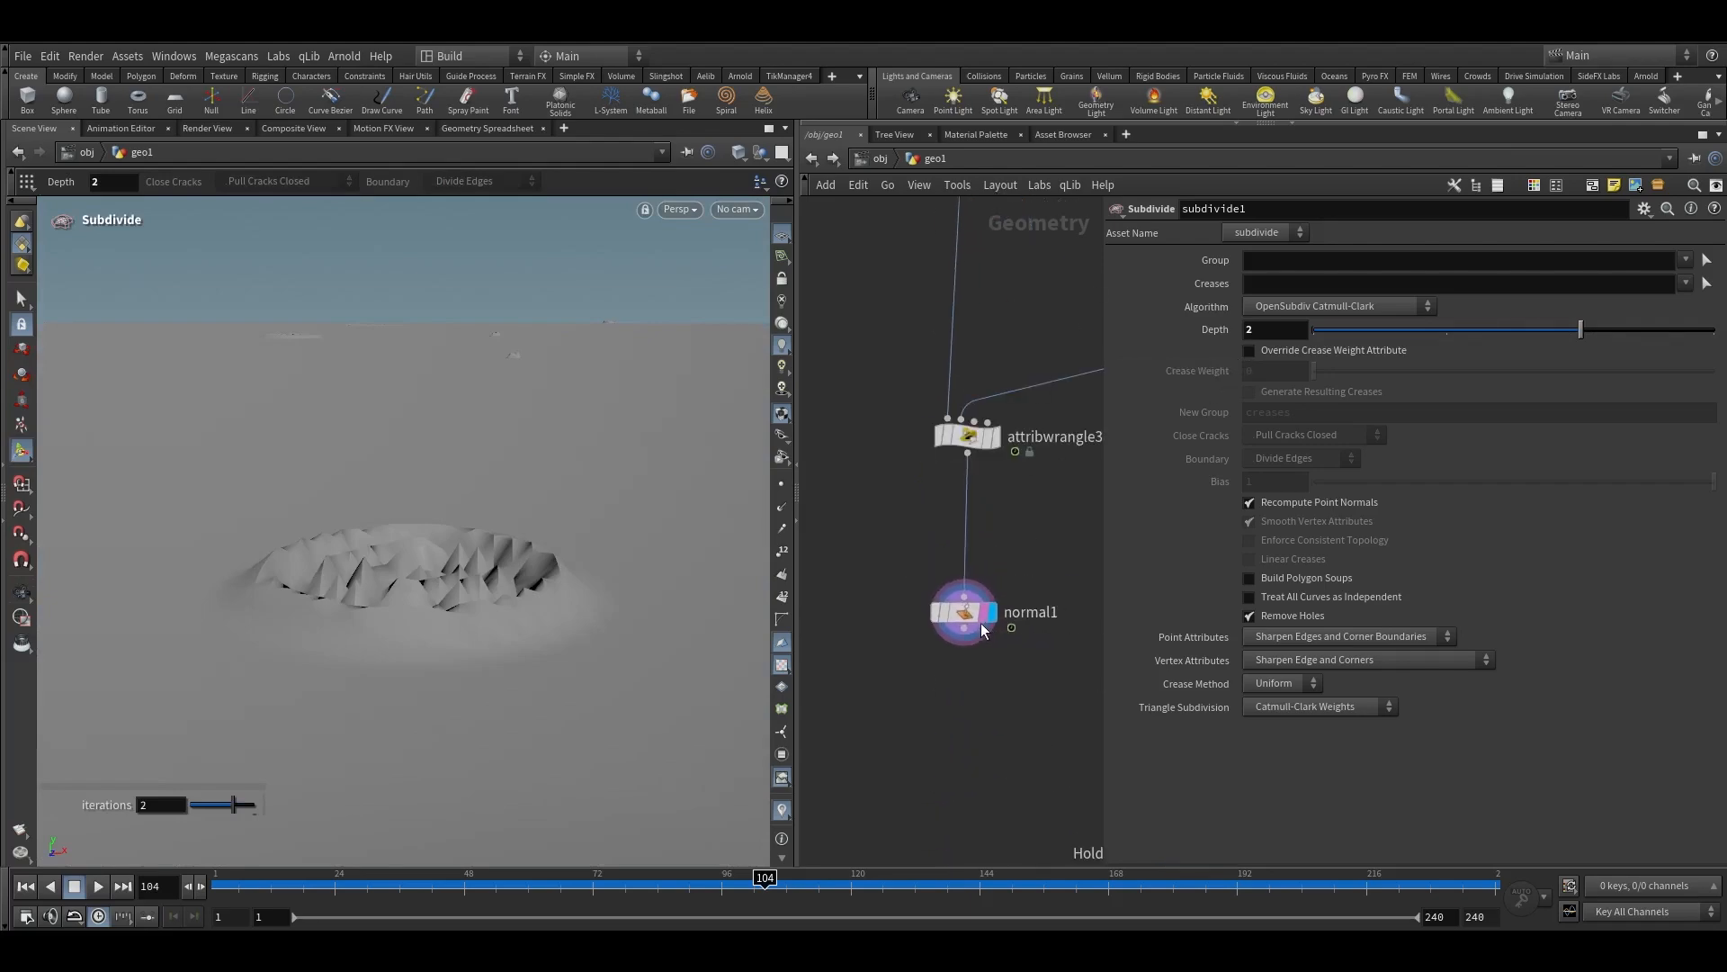
pyautogui.moveTo(982, 627)
pyautogui.mouseDown()
pyautogui.moveTo(986, 560)
pyautogui.moveTo(973, 614)
pyautogui.mouseUp()
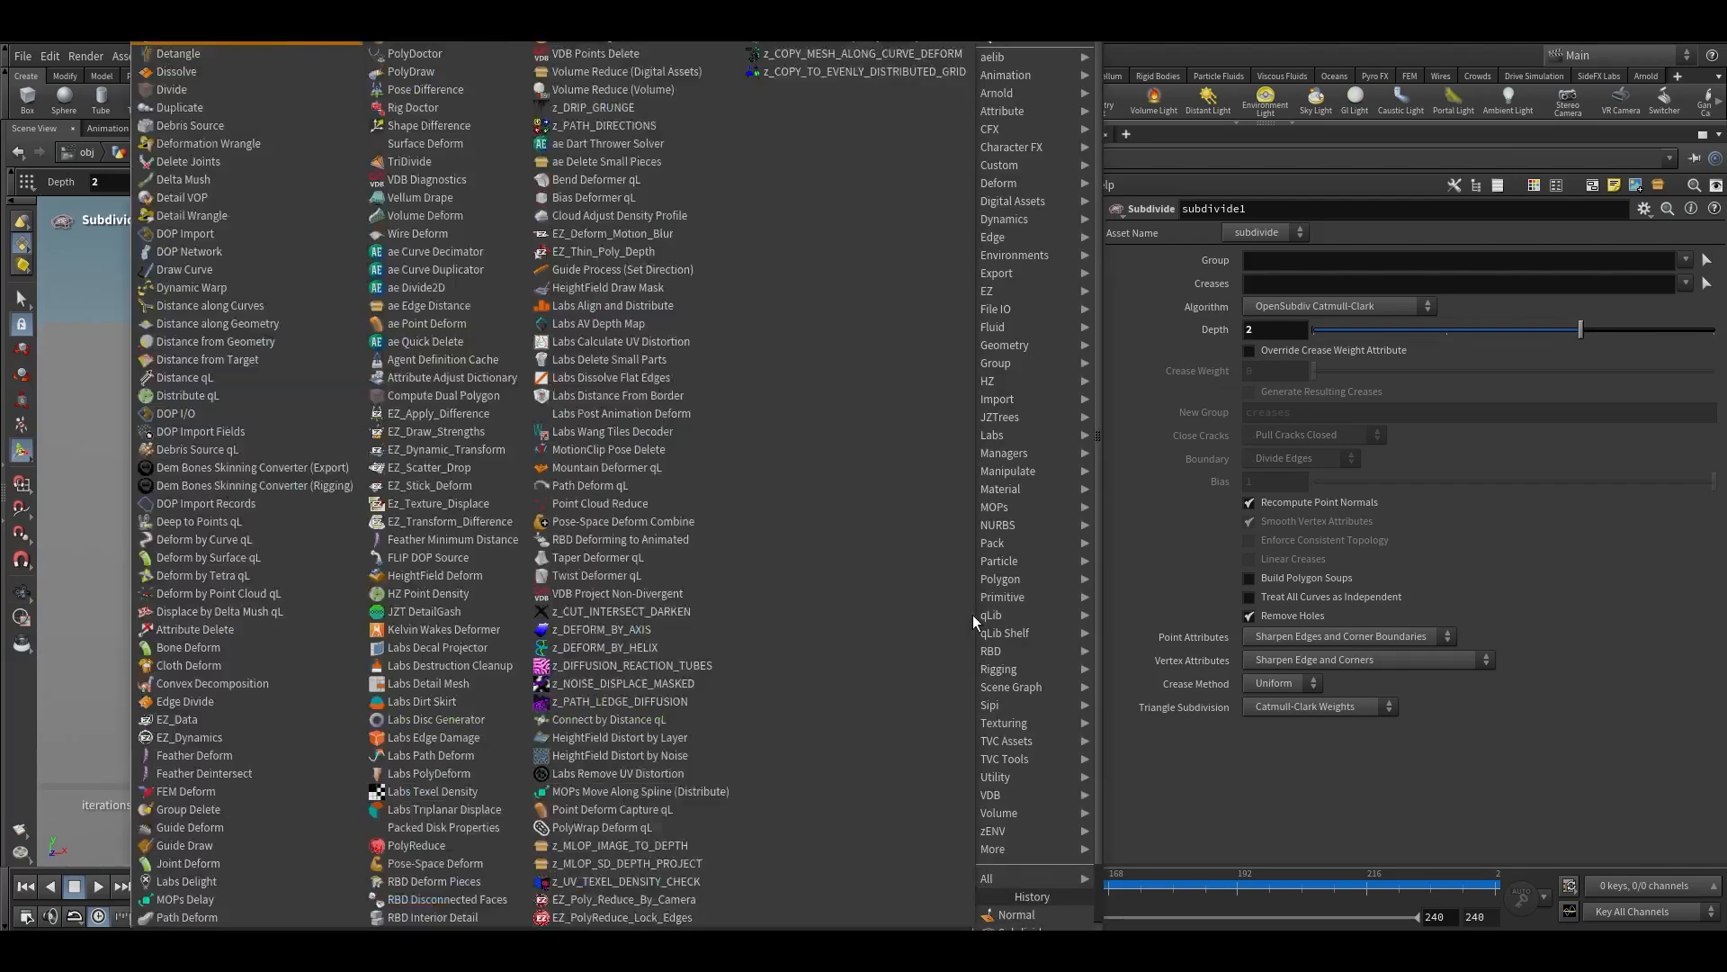
pyautogui.moveTo(998, 165)
pyautogui.click(1144, 126)
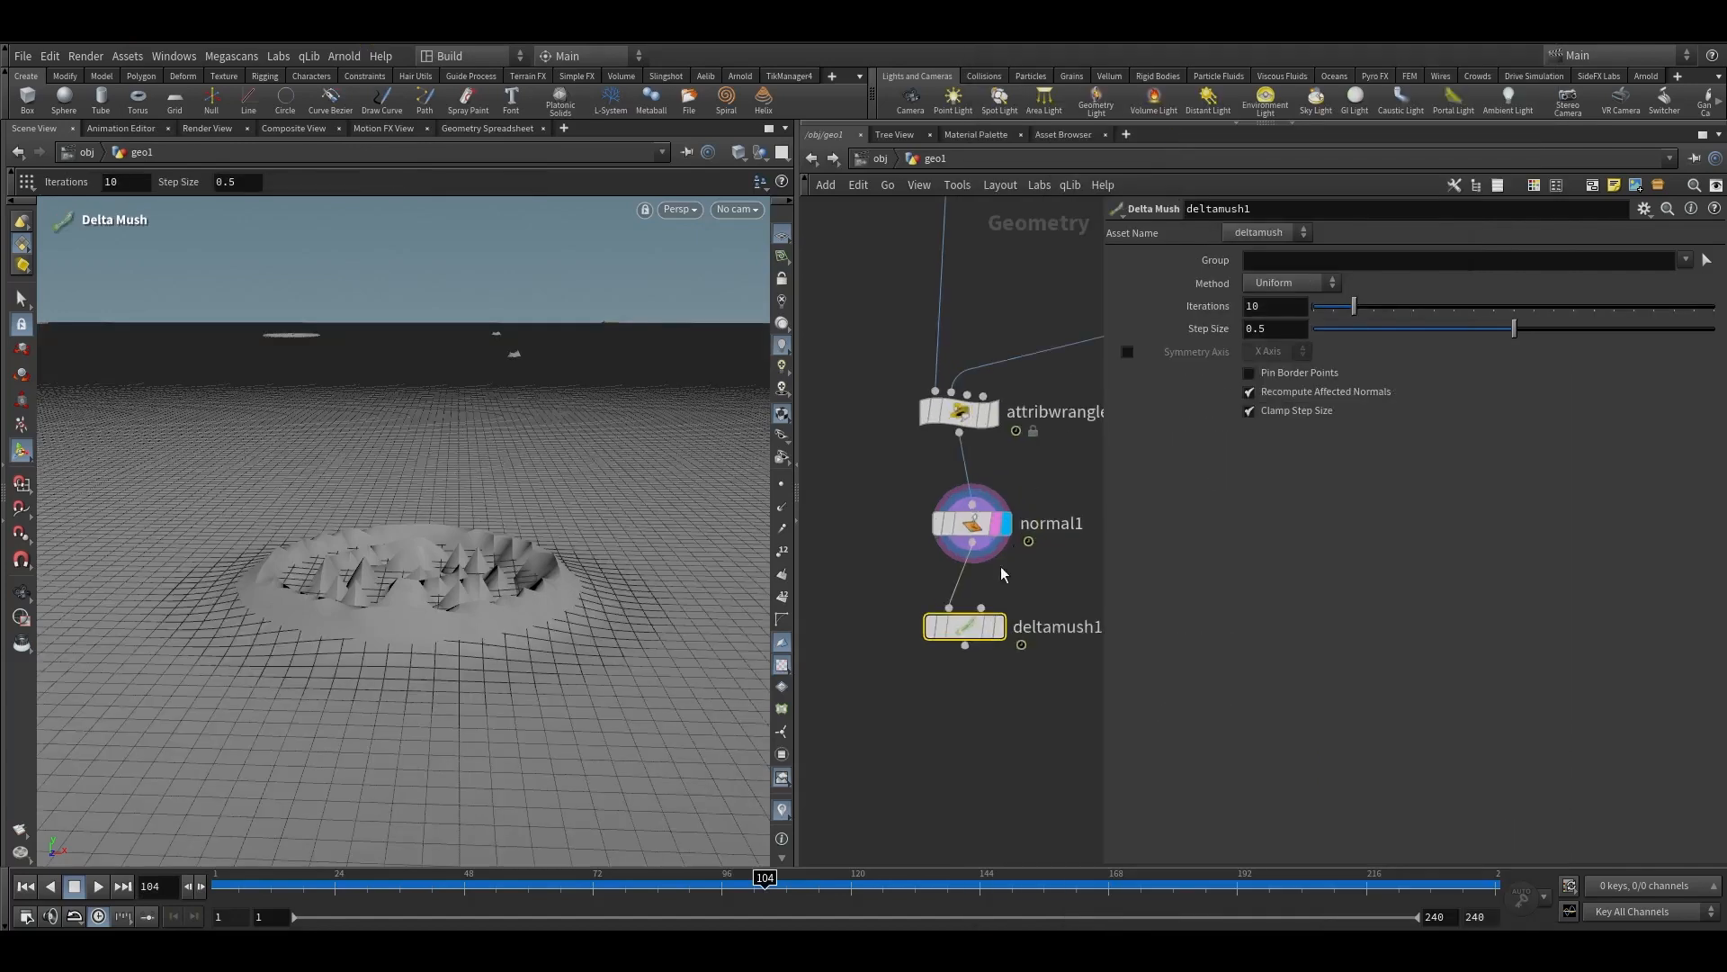
pyautogui.click(991, 637)
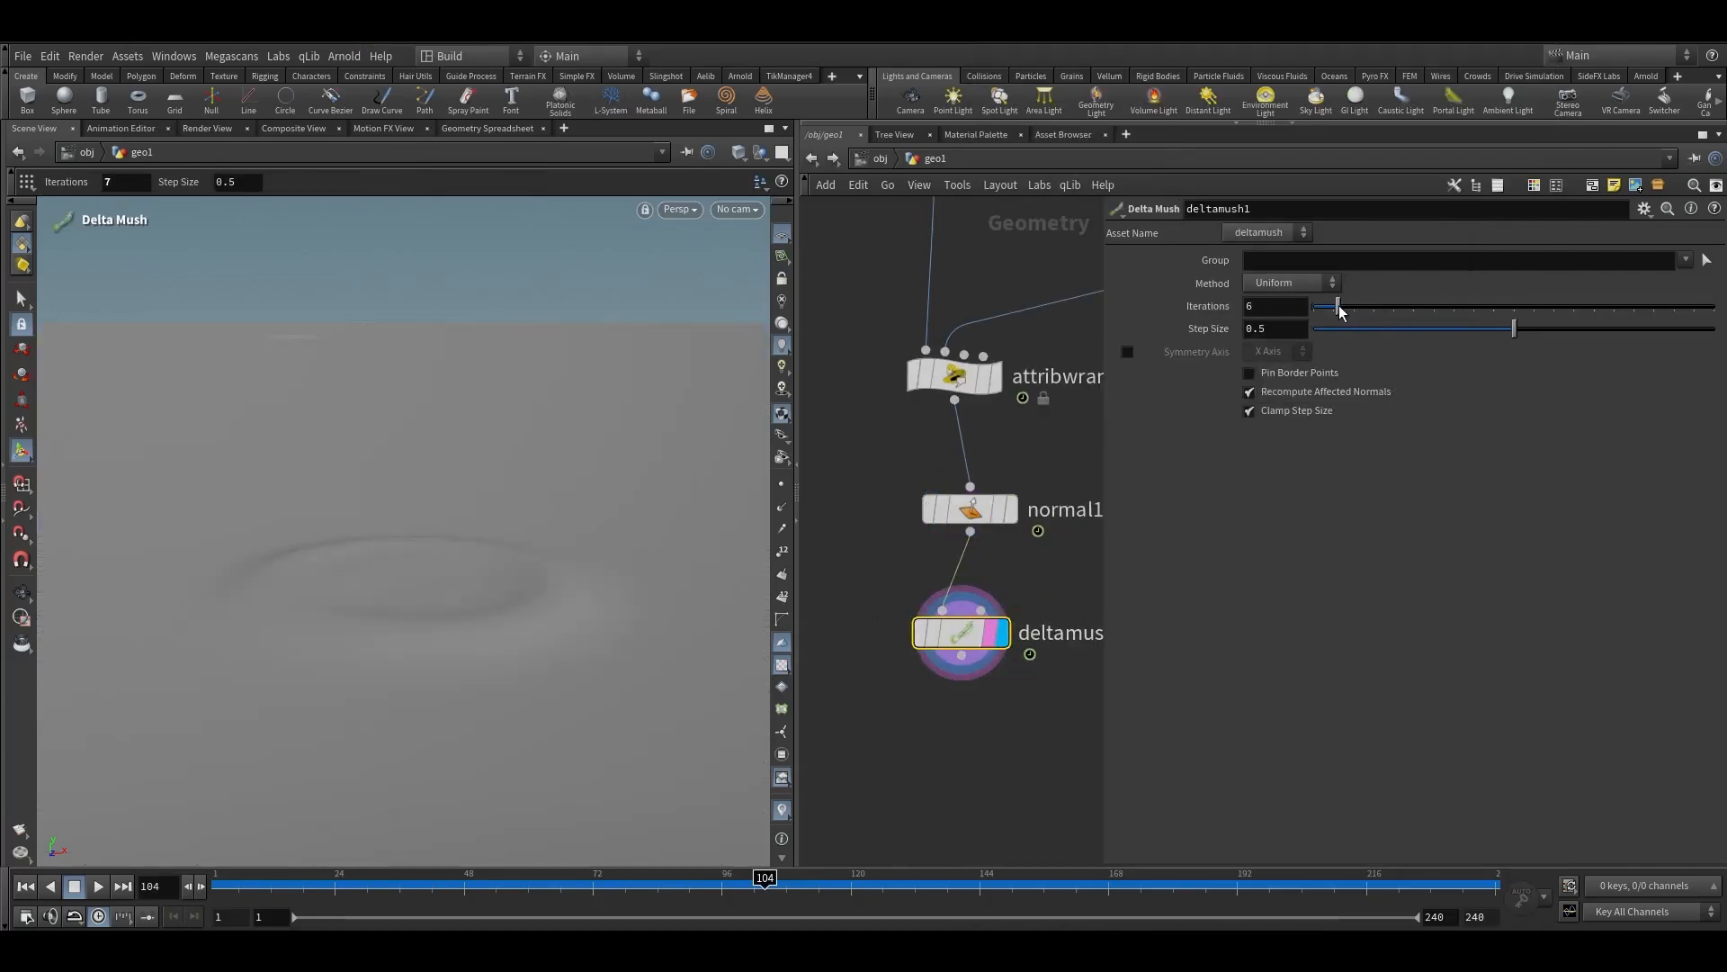
# Set the Delta Mush iterations to 10 and its step size to 0.081, checking the smoothed ripple
pyautogui.moveTo(1321, 309); pyautogui.dragTo(1323, 308)
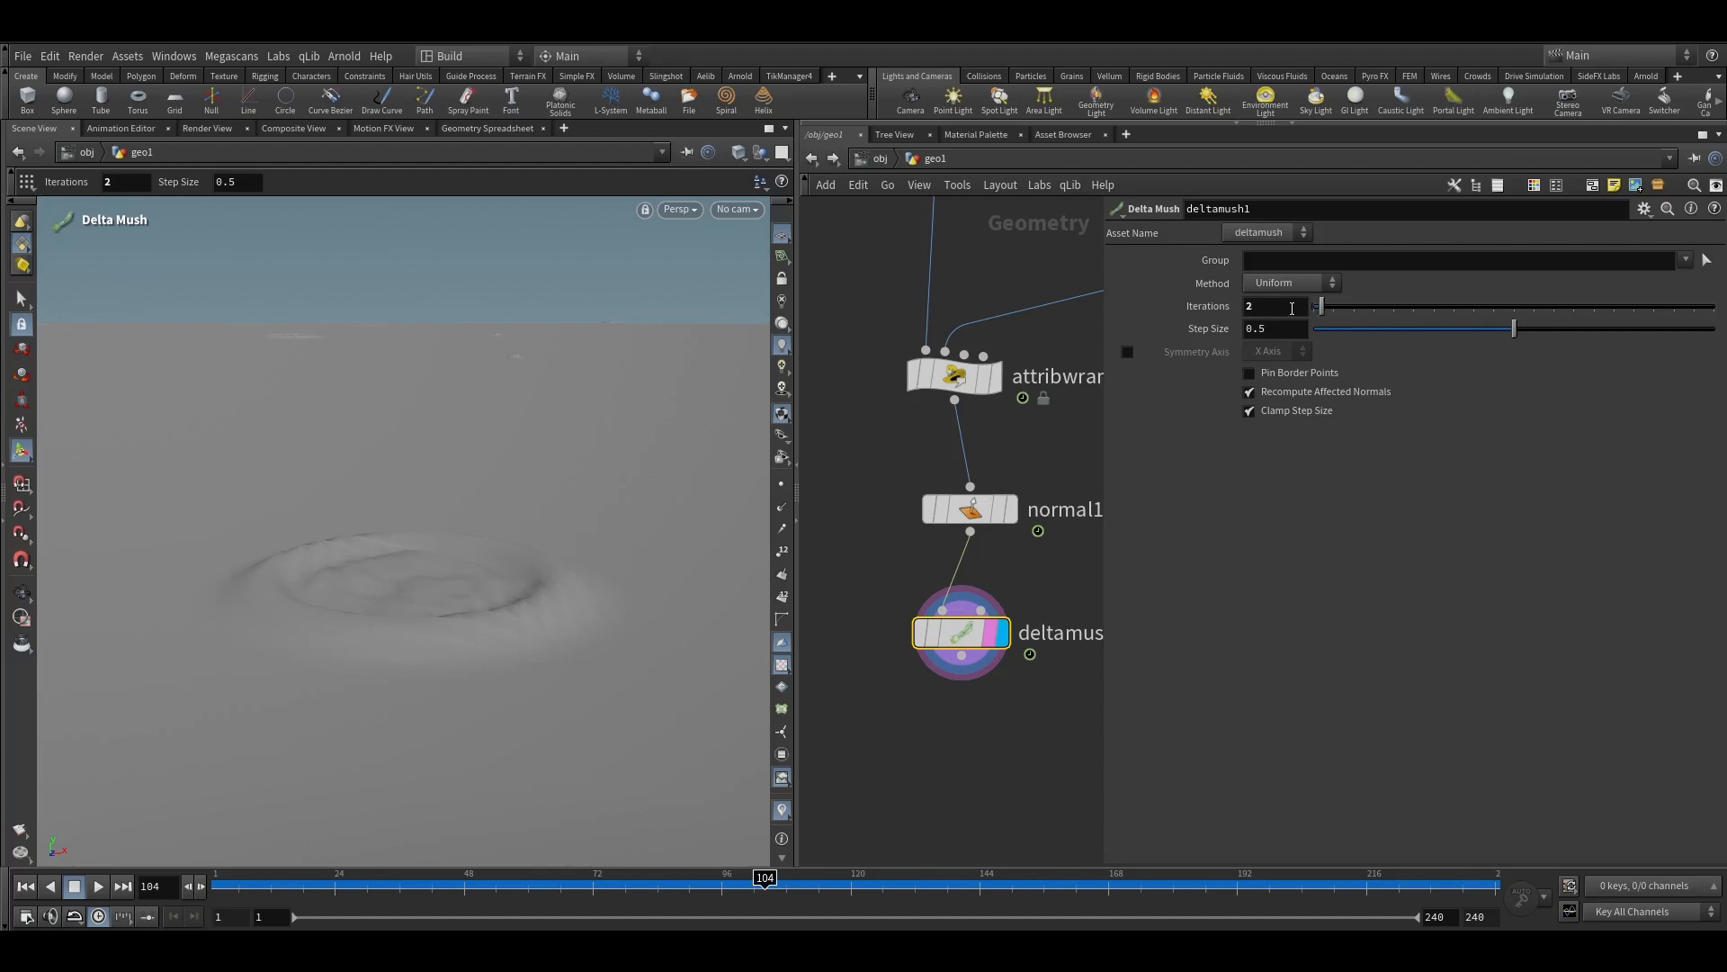
pyautogui.write('10')
pyautogui.press('Return')
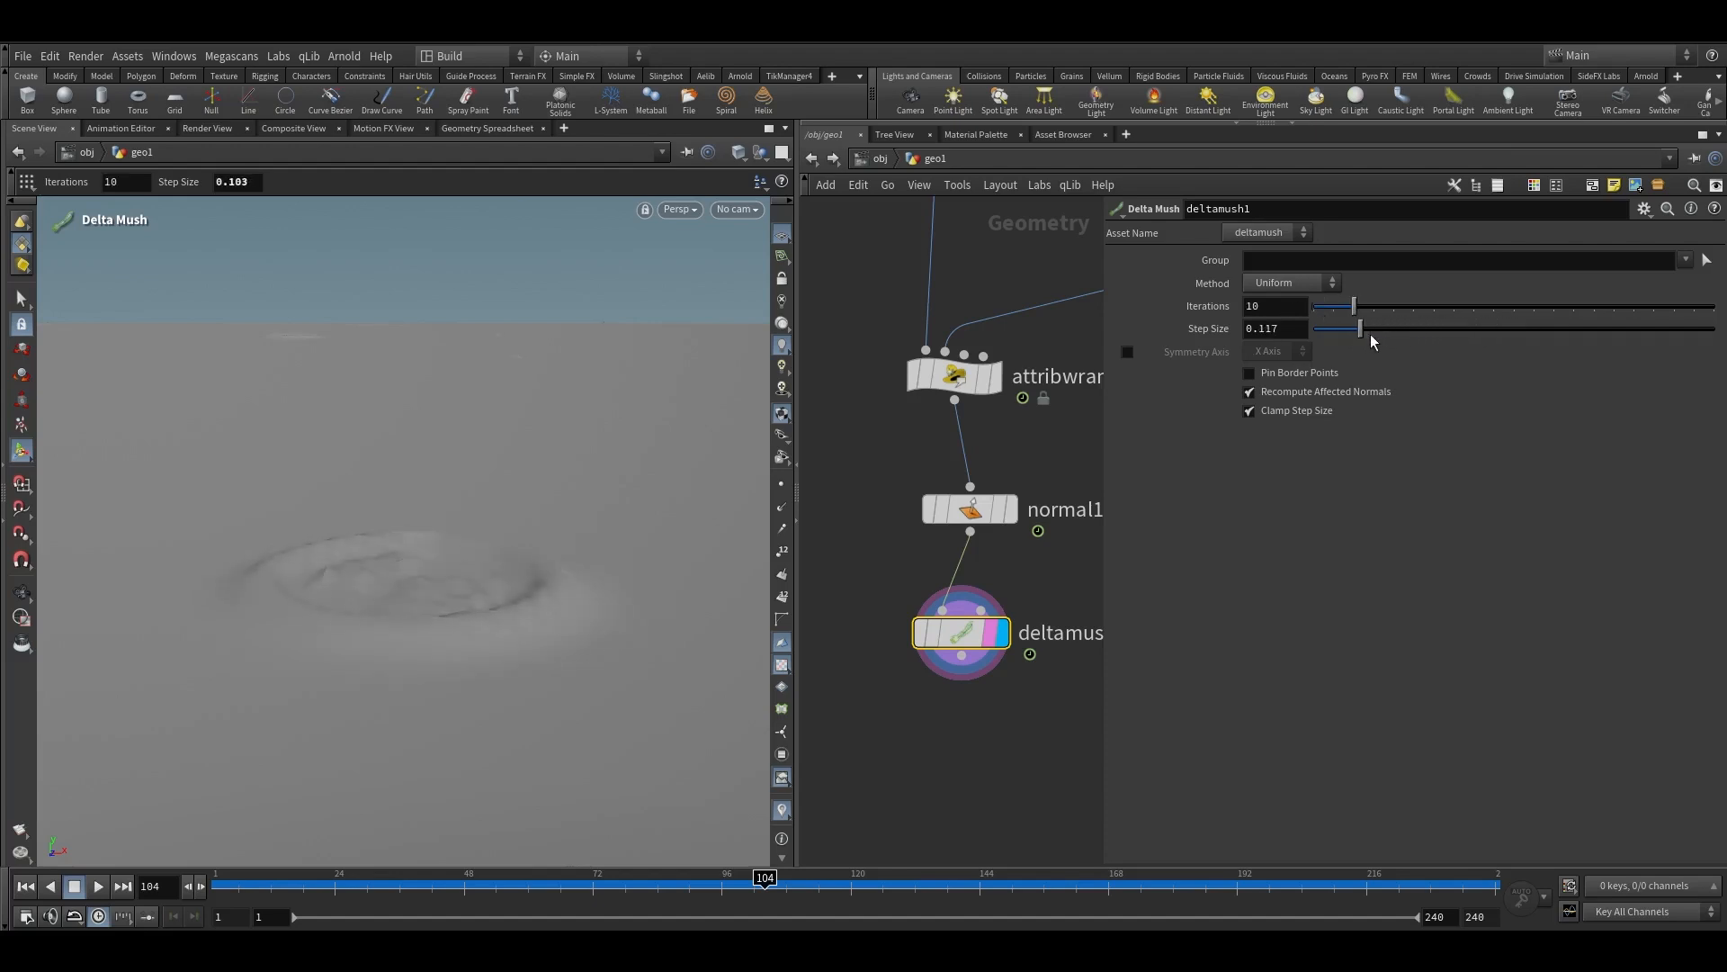
pyautogui.moveTo(1359, 329)
pyautogui.mouseDown()
pyautogui.moveTo(1326, 329)
pyautogui.moveTo(1346, 329)
pyautogui.mouseUp()
pyautogui.press('Escape')
pyautogui.press('Return')
pyautogui.keyDown('alt'); pyautogui.moveTo(405, 521); pyautogui.dragTo(447, 587); pyautogui.keyUp('alt')
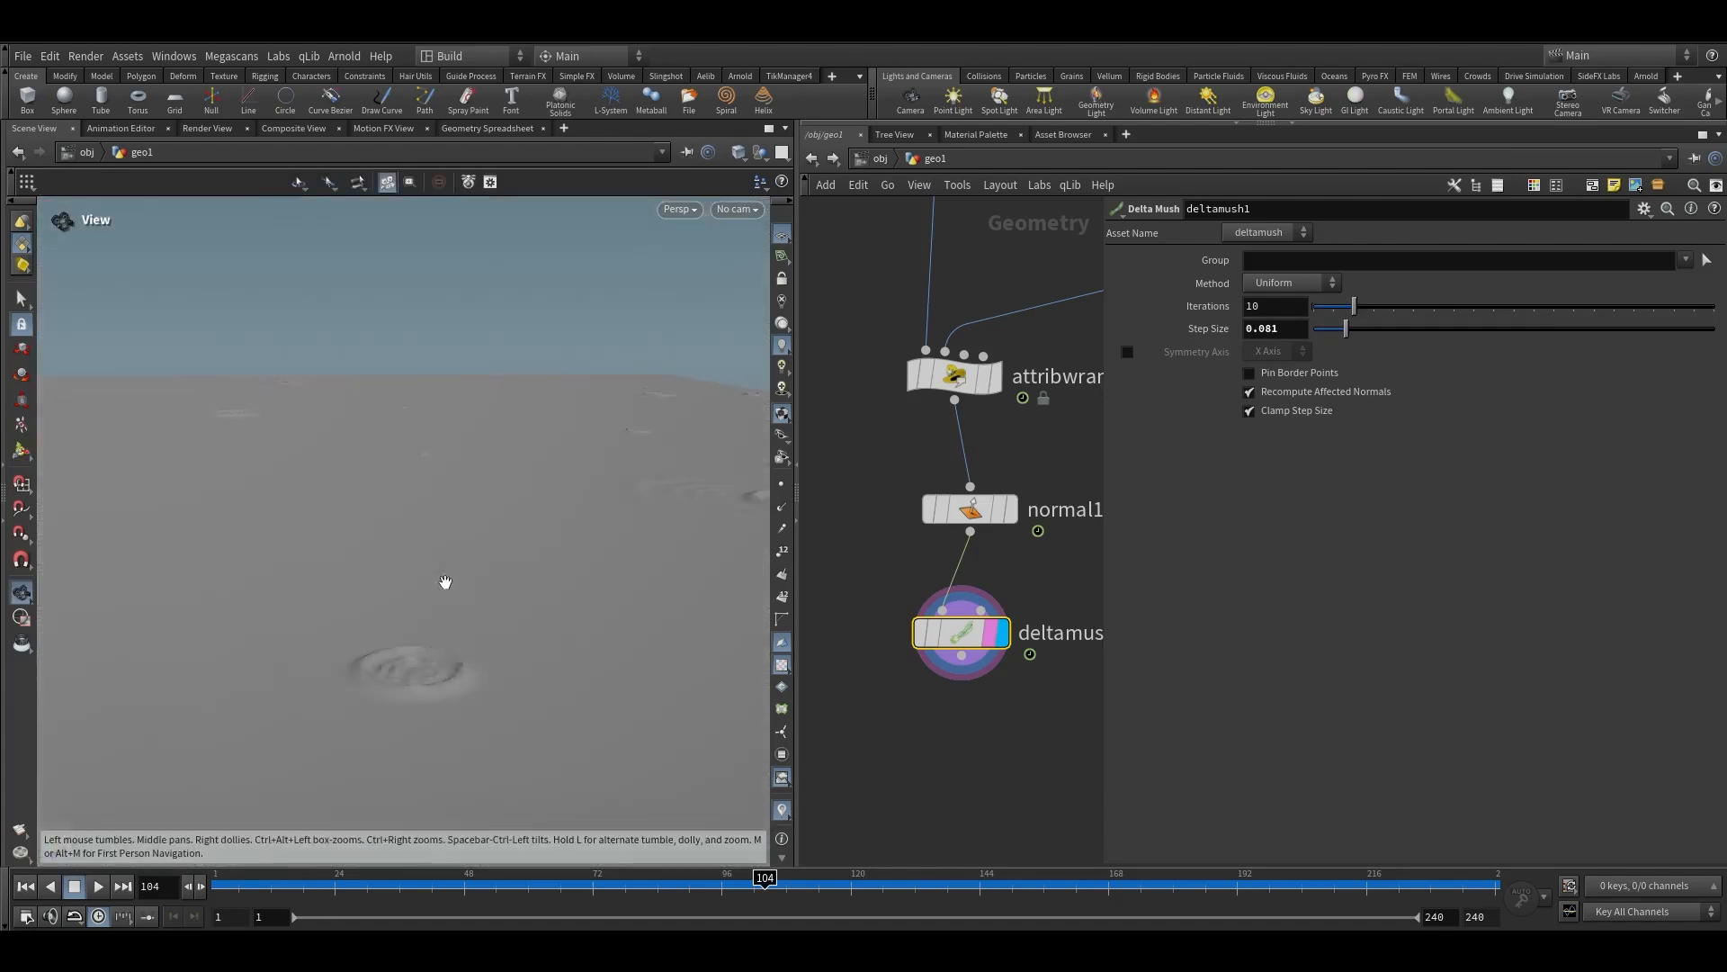
# Append an Attribute Blur on P after the Delta Mush with 6 blurring iterations and a step size of about 0.355
pyautogui.press('Tab')
pyautogui.write('blur')
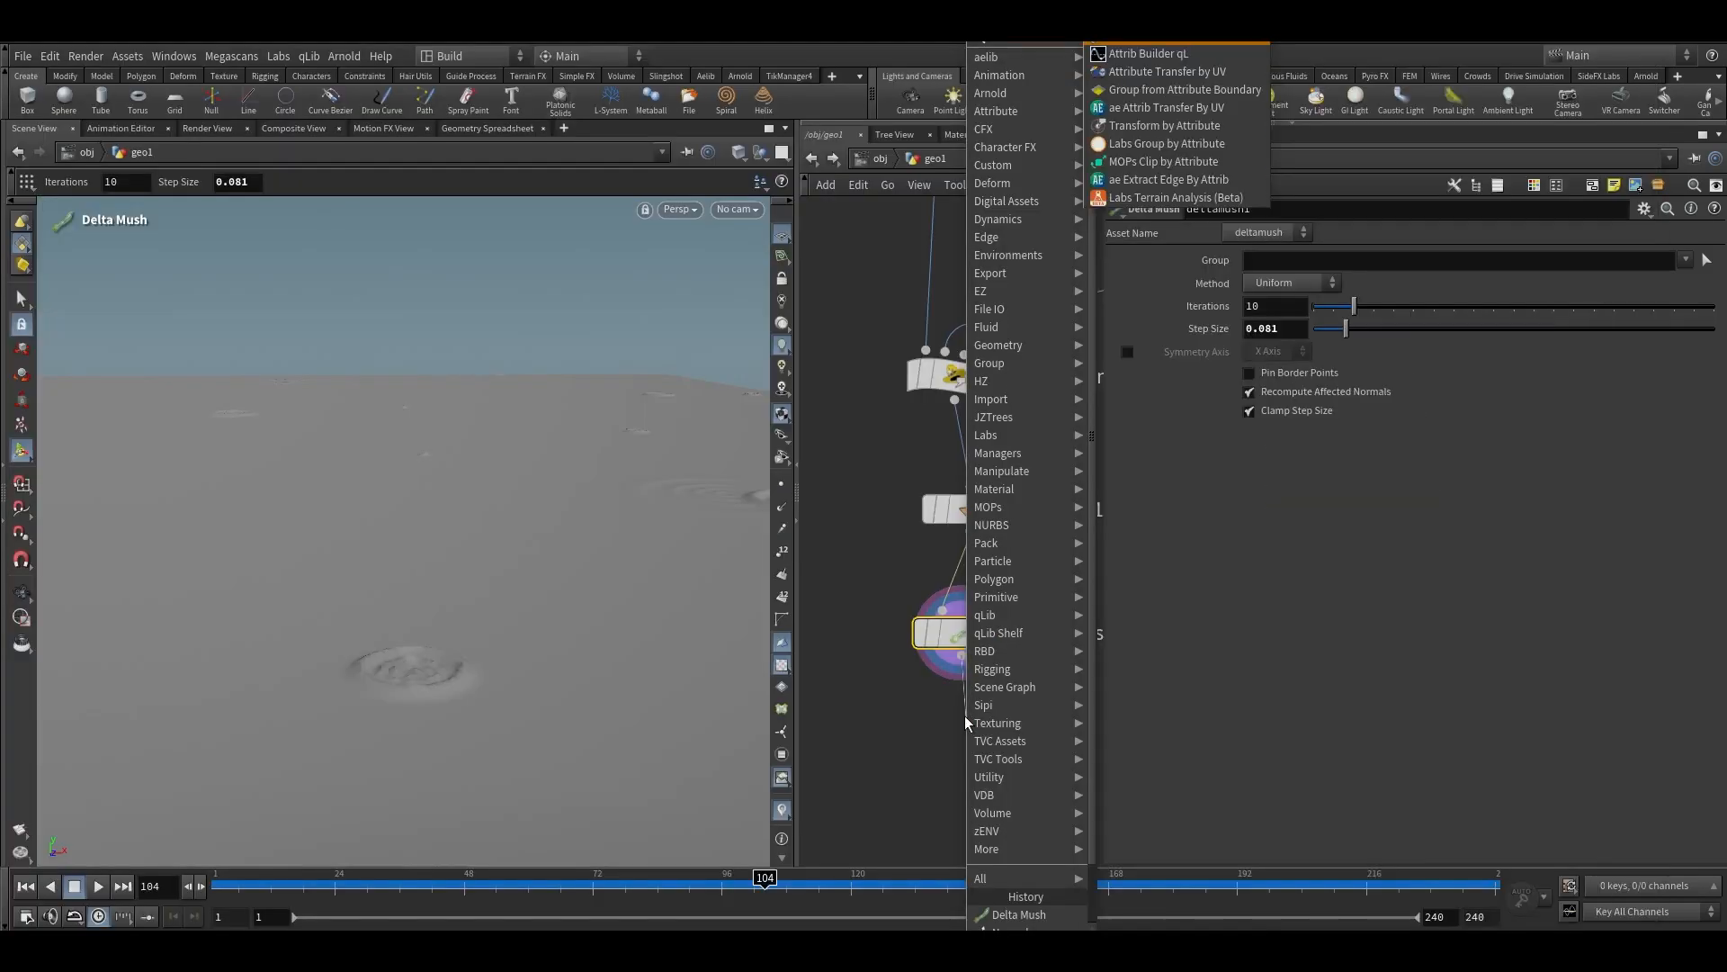
pyautogui.press('Return')
pyautogui.moveTo(1317, 329); pyautogui.dragTo(1306, 330)
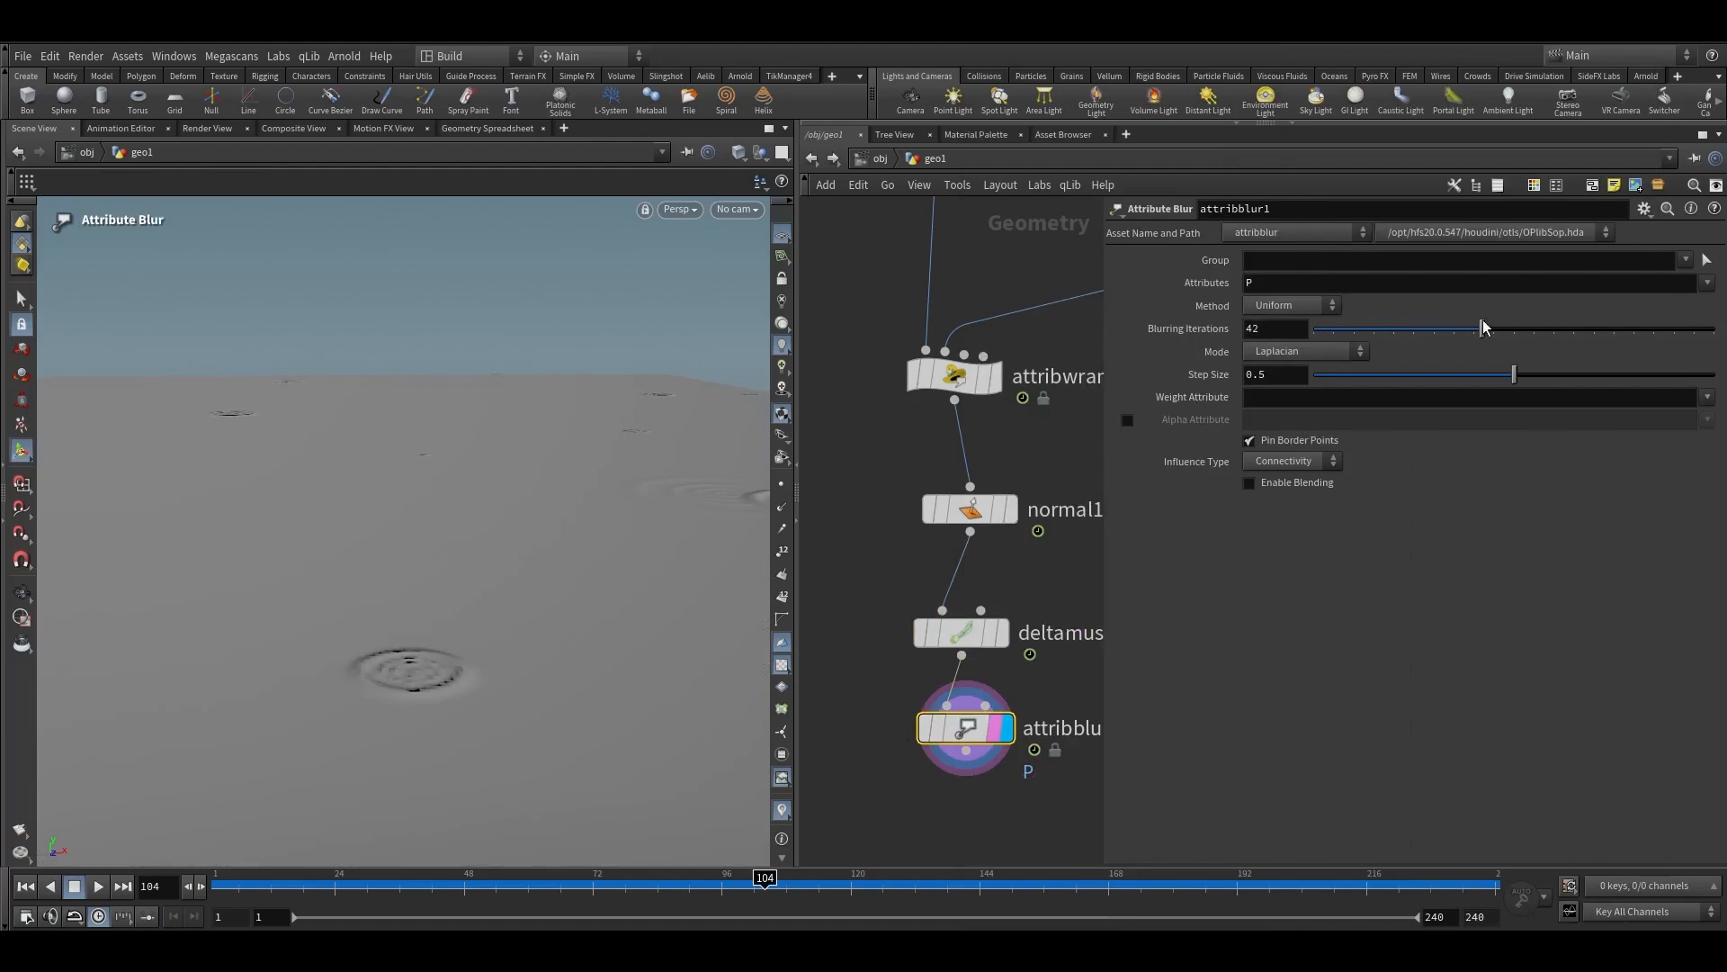
pyautogui.moveTo(1397, 382); pyautogui.dragTo(1457, 374)
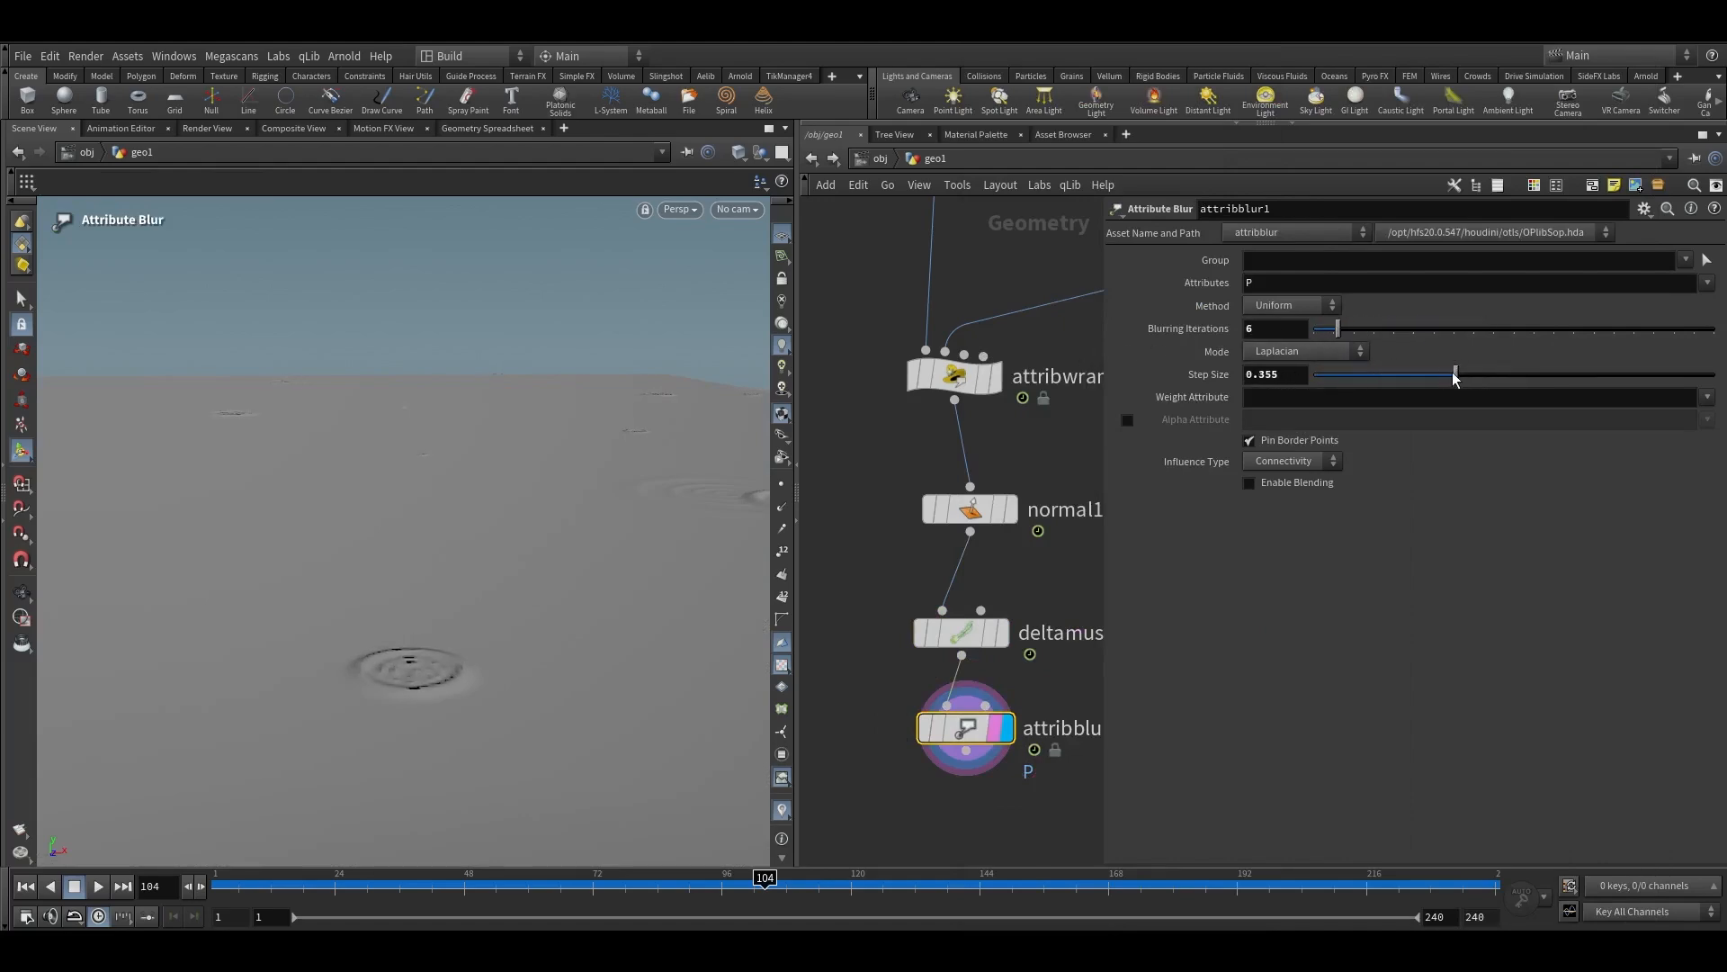
# Move the Normal node from above the Delta Mush to after the Attribute Blur and display its output
pyautogui.scroll(-2, 881, 323)
pyautogui.click(938, 454)
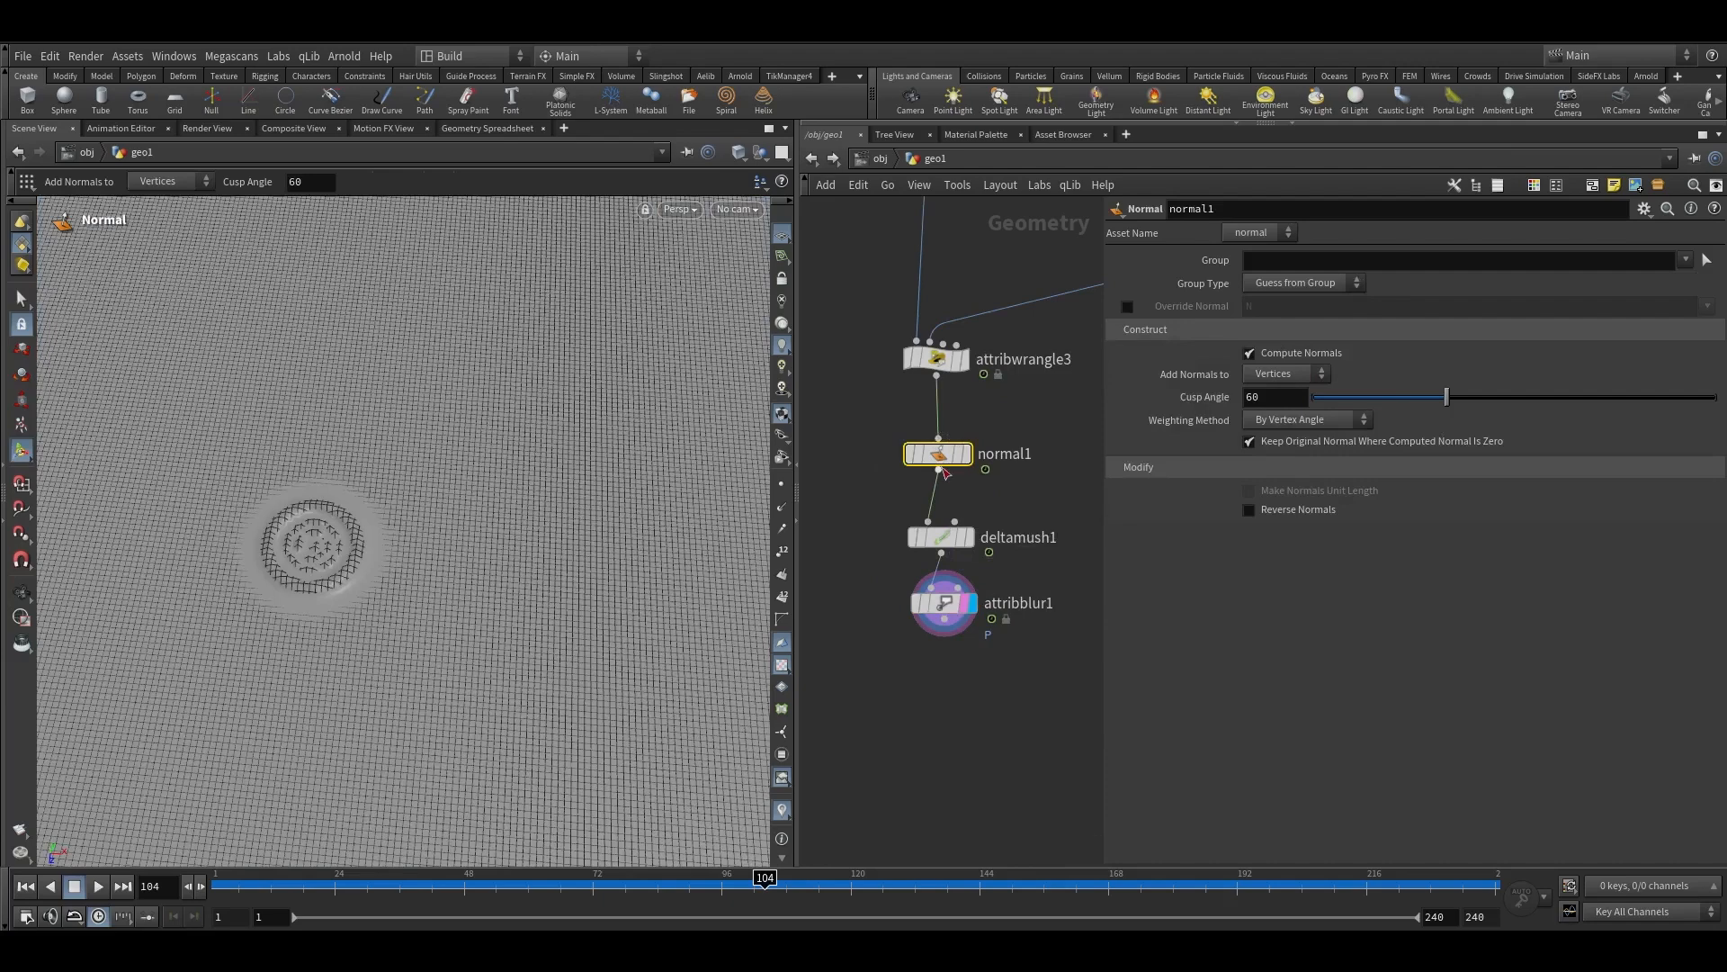
pyautogui.moveTo(899, 454); pyautogui.dragTo(981, 710)
pyautogui.click(993, 702)
pyautogui.press('Escape')
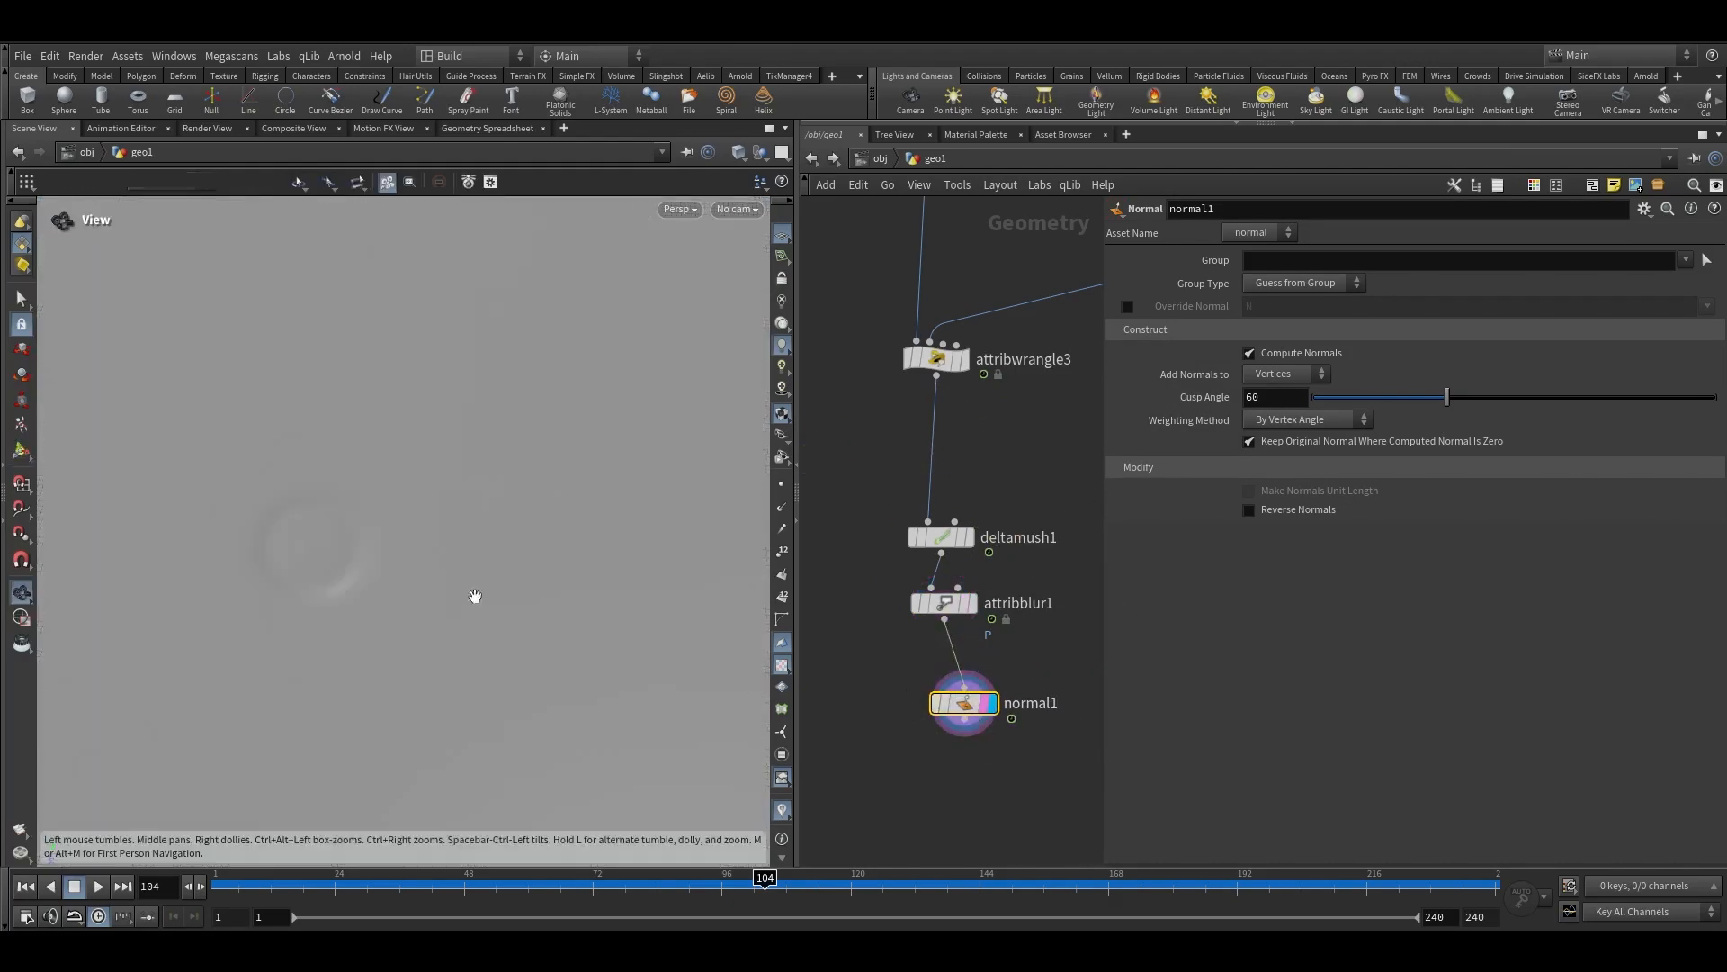
# Examine the smoothed ripples on the grid from a low angle while scrubbing through the animation
pyautogui.moveTo(474, 594); pyautogui.dragTo(419, 458)
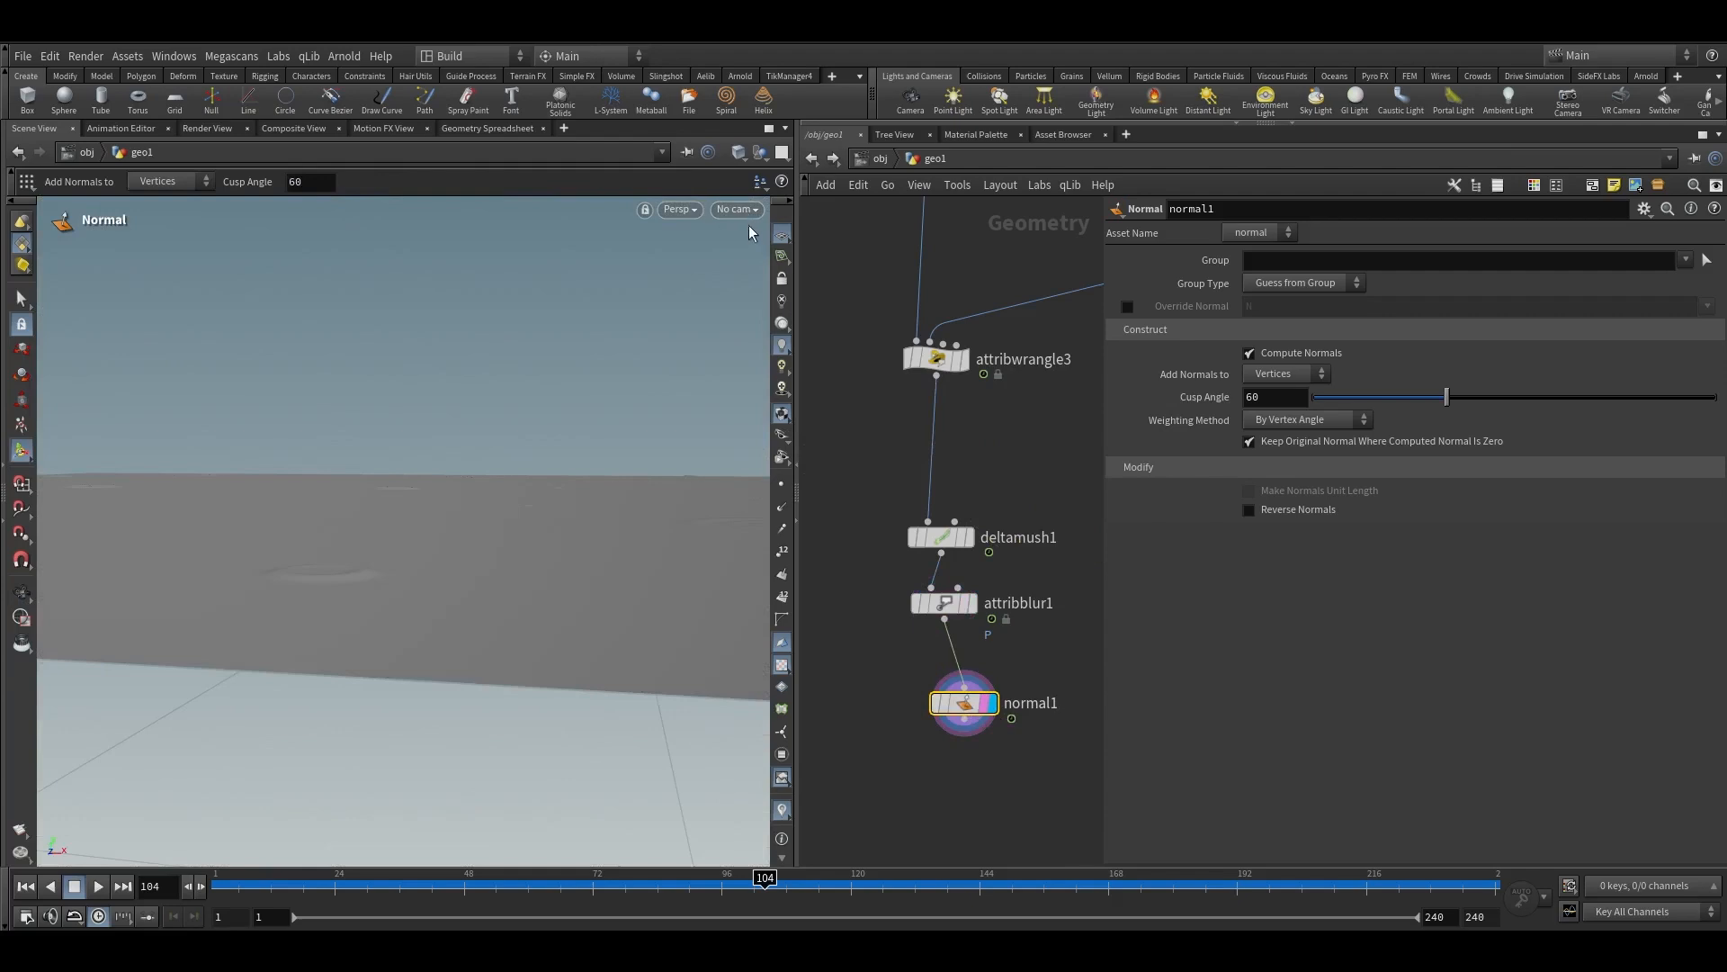
pyautogui.click(746, 215)
pyautogui.keyDown('alt'); pyautogui.moveTo(495, 415); pyautogui.dragTo(490, 814); pyautogui.keyUp('alt')
pyautogui.moveTo(378, 882); pyautogui.dragTo(474, 879)
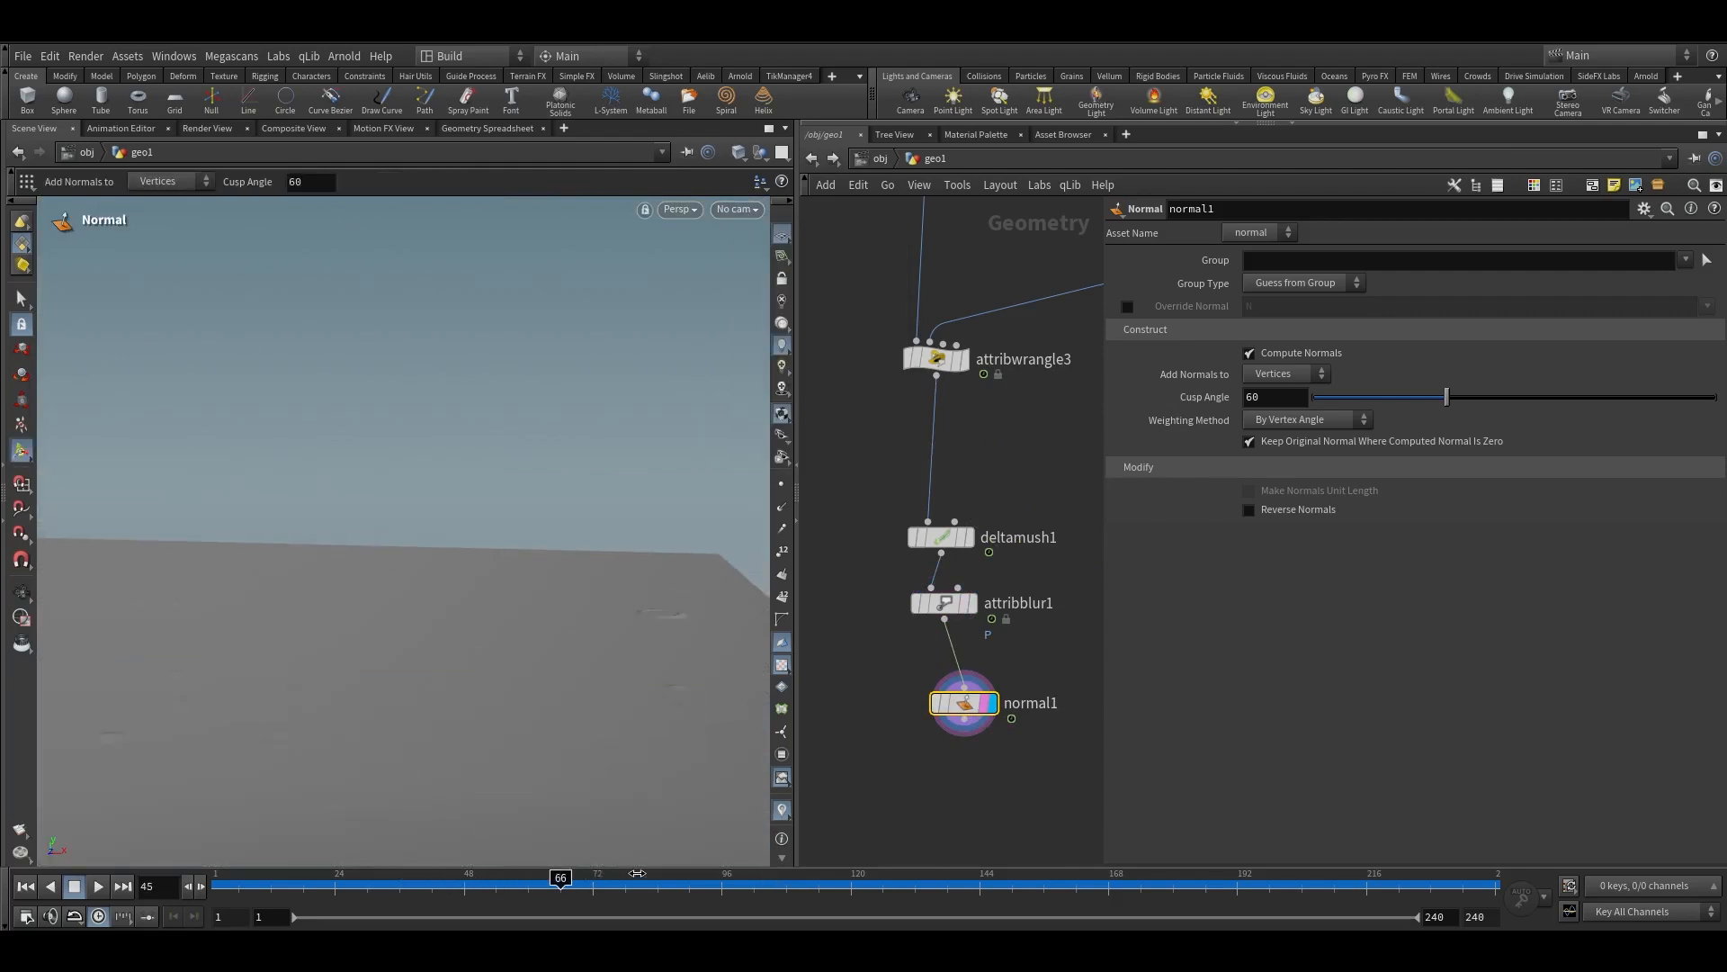
pyautogui.moveTo(637, 872)
pyautogui.mouseDown()
pyautogui.moveTo(909, 875)
pyautogui.moveTo(748, 858)
pyautogui.mouseUp()
pyautogui.click(936, 358)
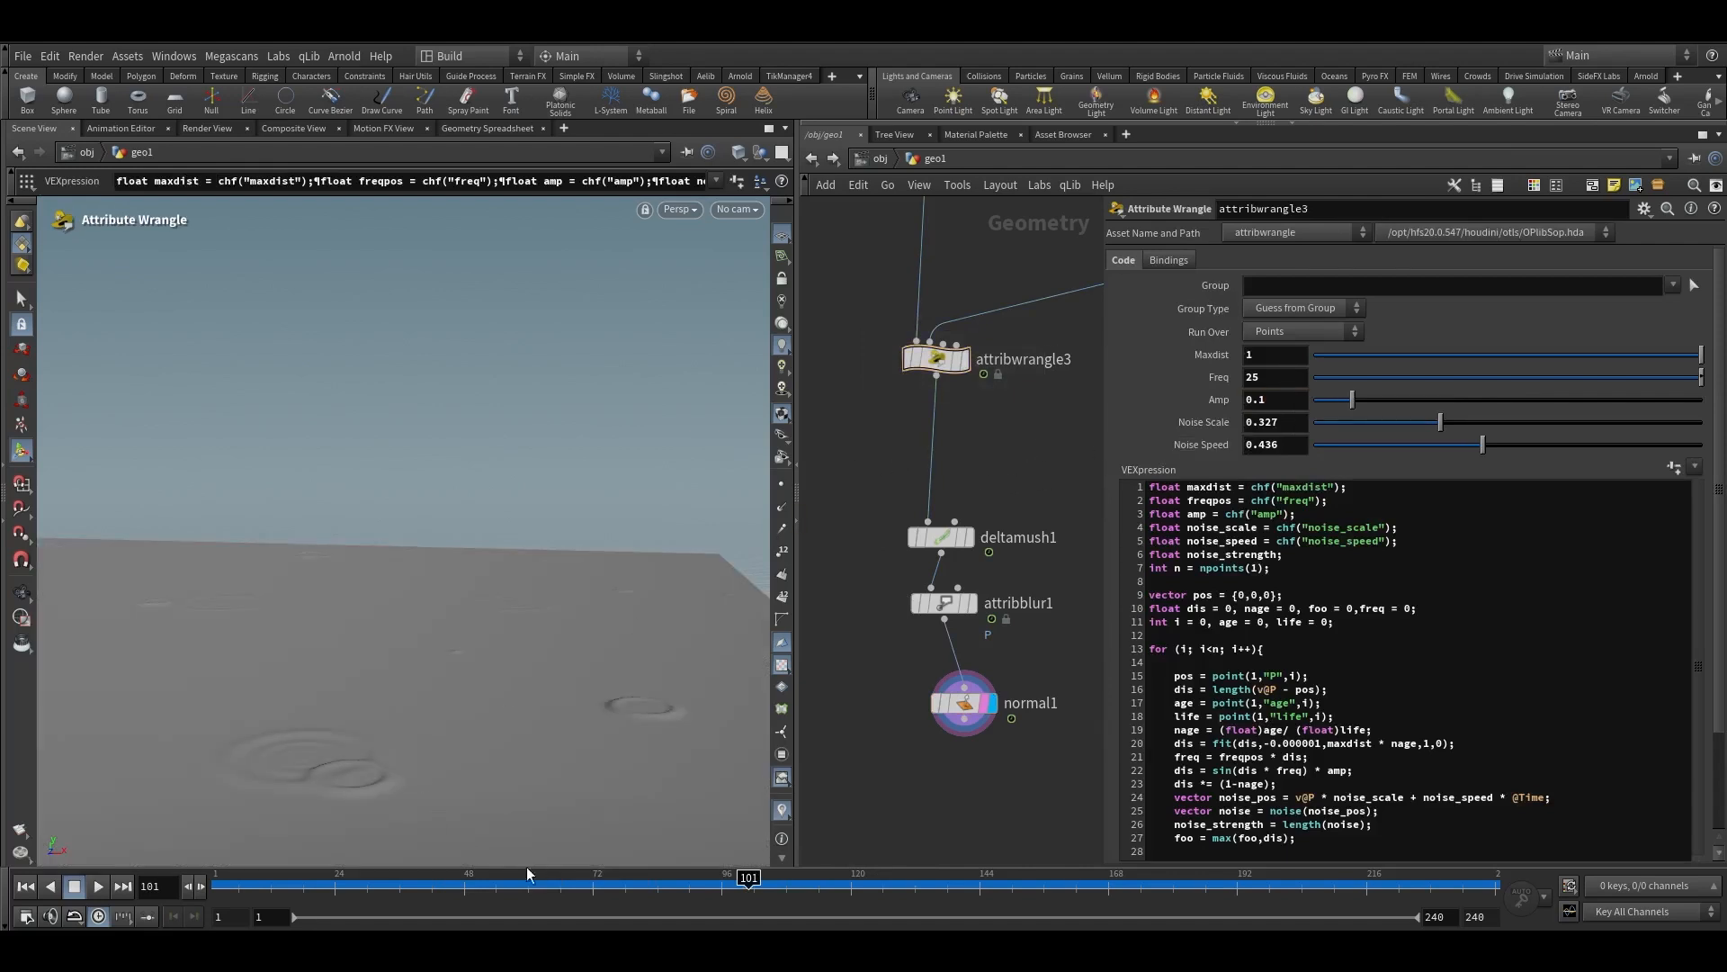
pyautogui.moveTo(527, 873)
pyautogui.mouseDown()
pyautogui.moveTo(484, 879)
pyautogui.moveTo(552, 886)
pyautogui.moveTo(517, 886)
pyautogui.mouseUp()
# Create a new camera from the current view, lock the view to it and frame the ripples closely from a low angle
pyautogui.press('Escape')
pyautogui.moveTo(482, 539); pyautogui.dragTo(422, 576)
pyautogui.press('Return')
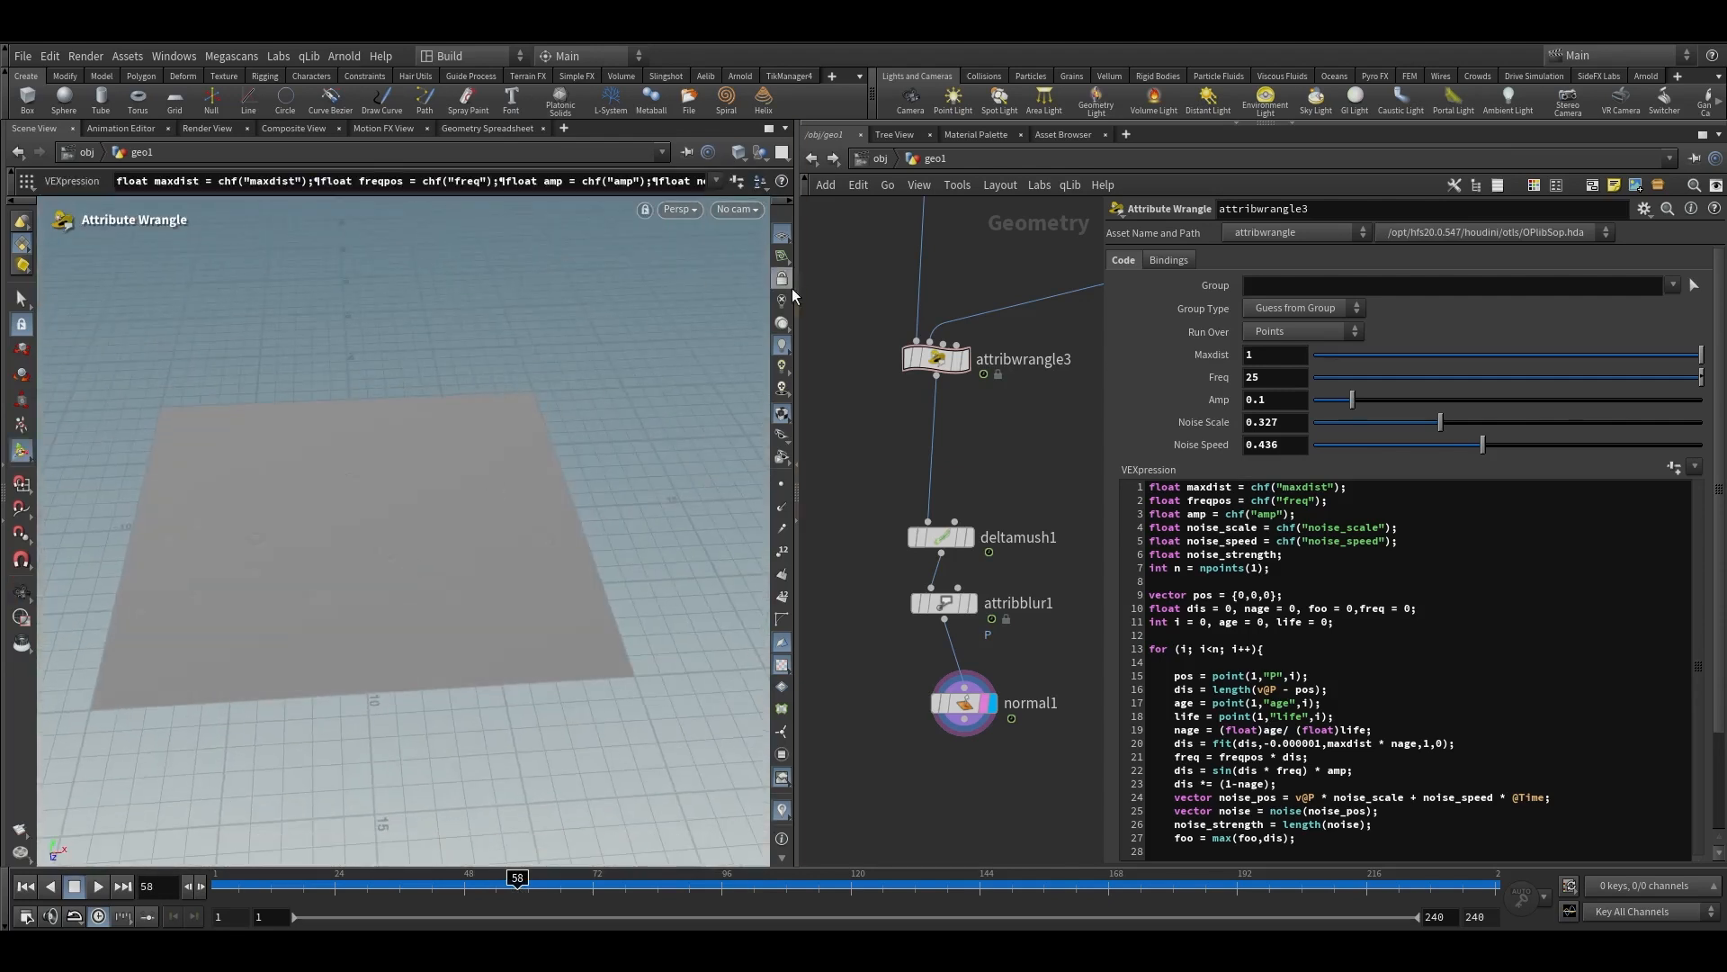
pyautogui.moveTo(799, 303); pyautogui.dragTo(1022, 303)
pyautogui.click(963, 209)
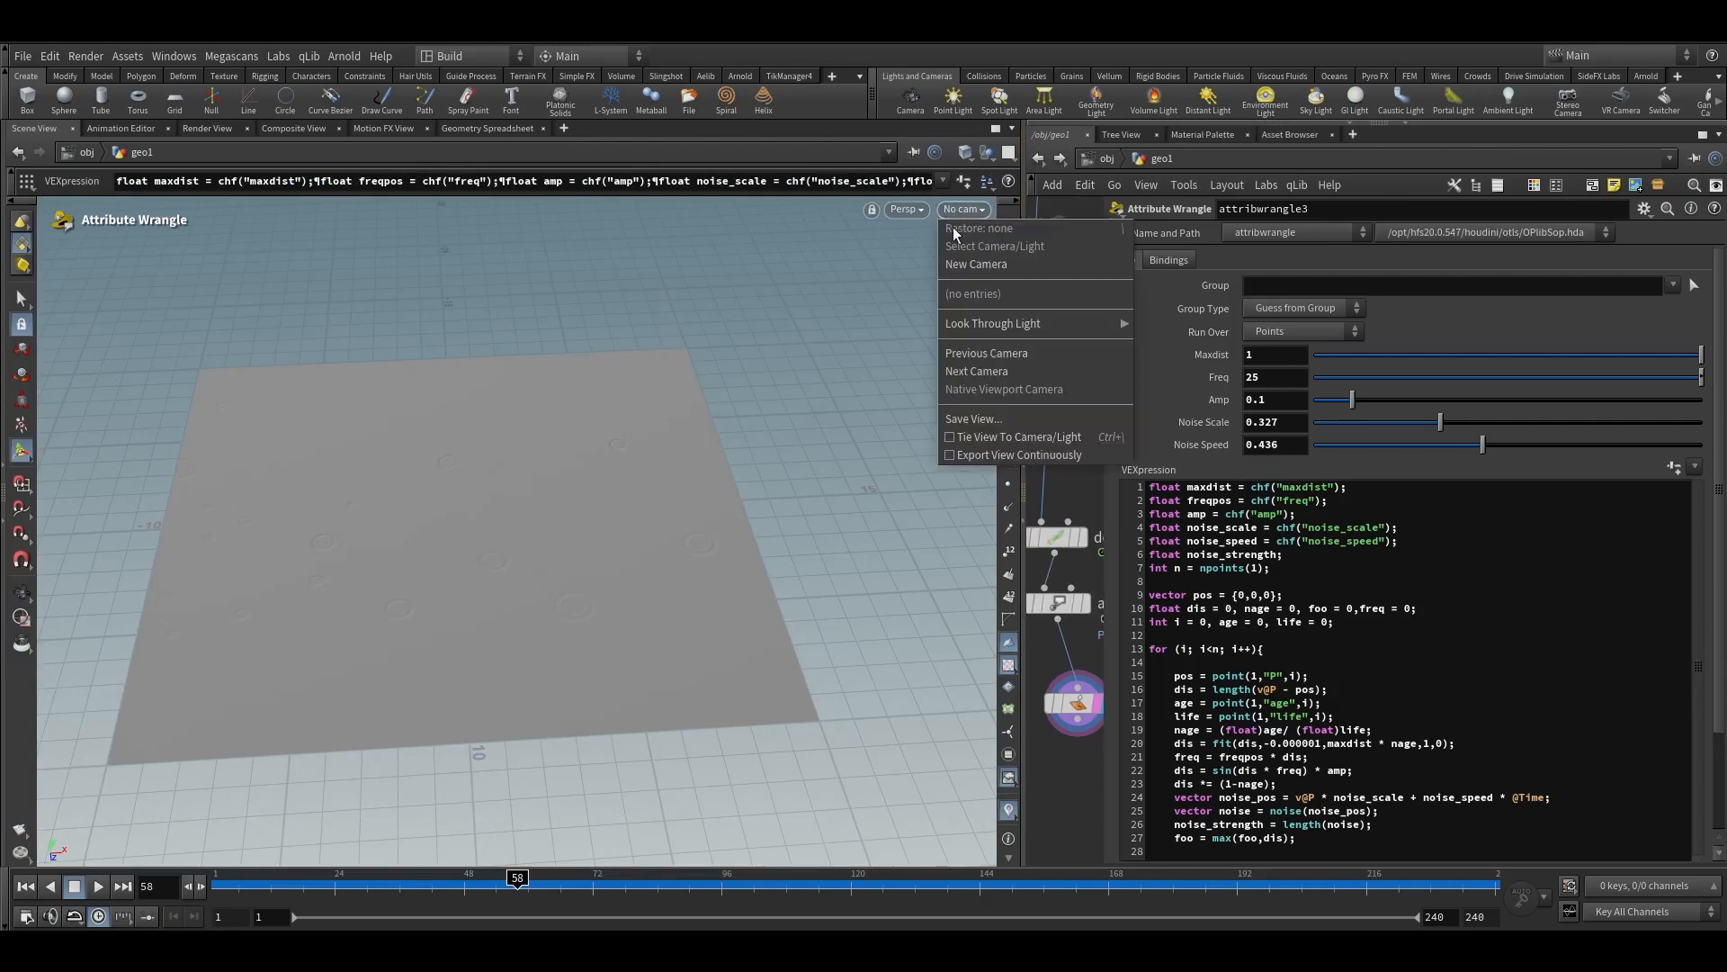
pyautogui.click(976, 264)
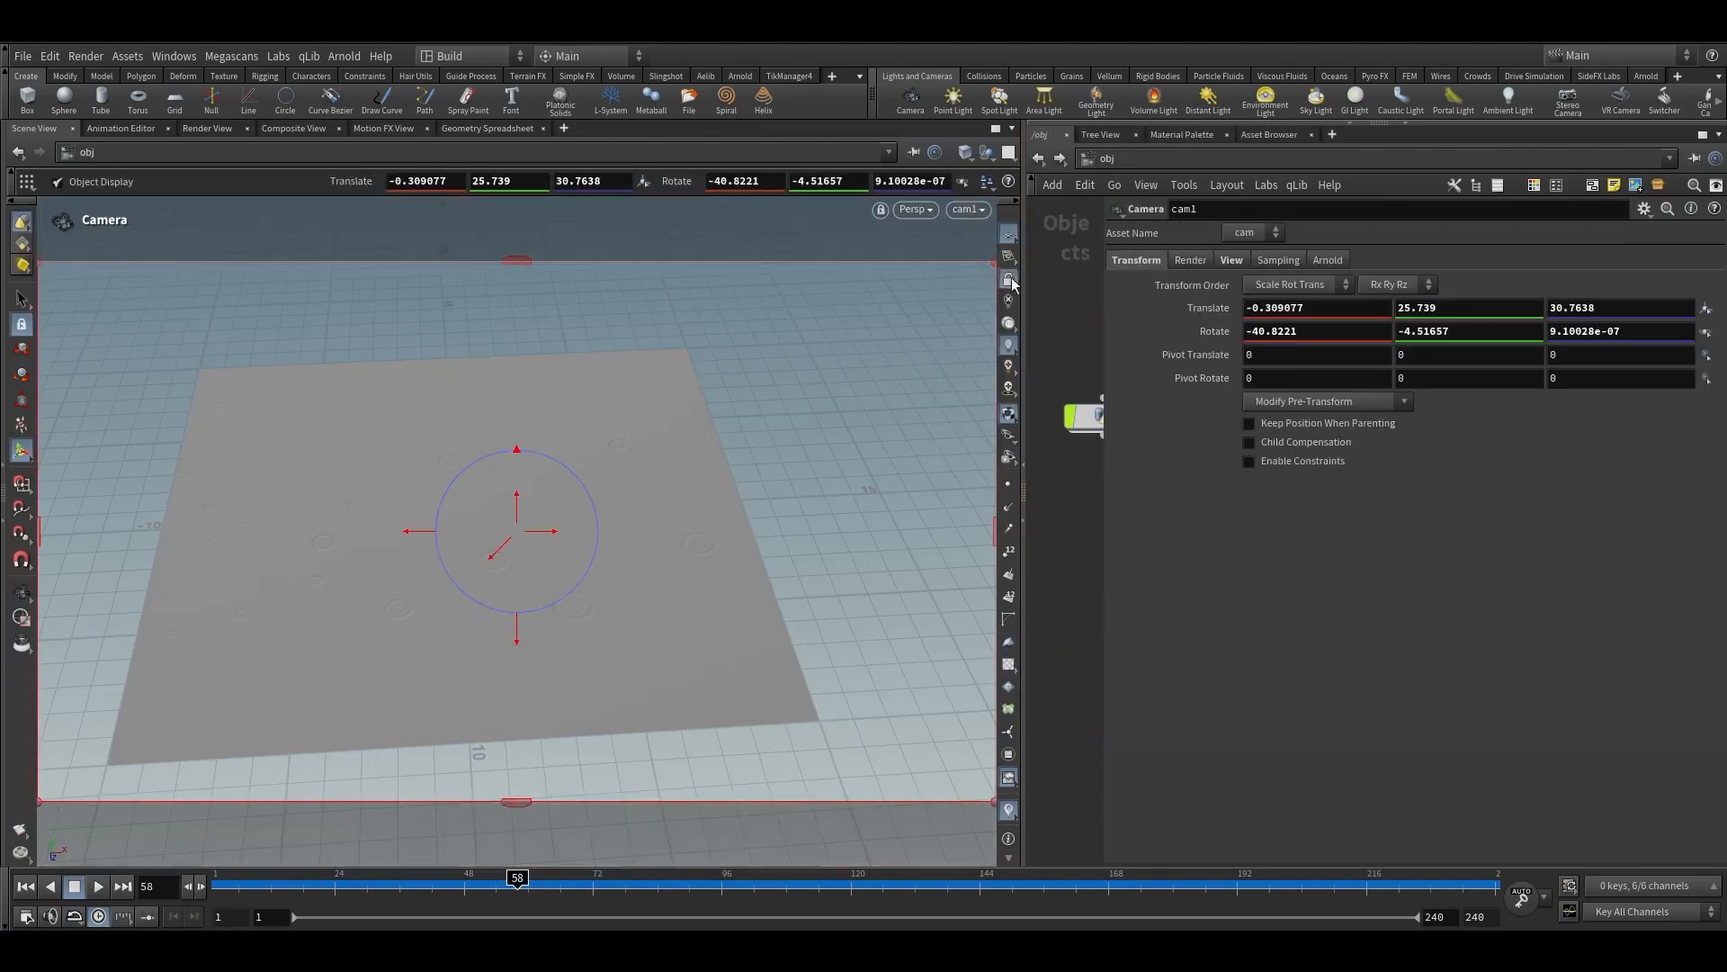
pyautogui.moveTo(593, 452); pyautogui.dragTo(610, 548)
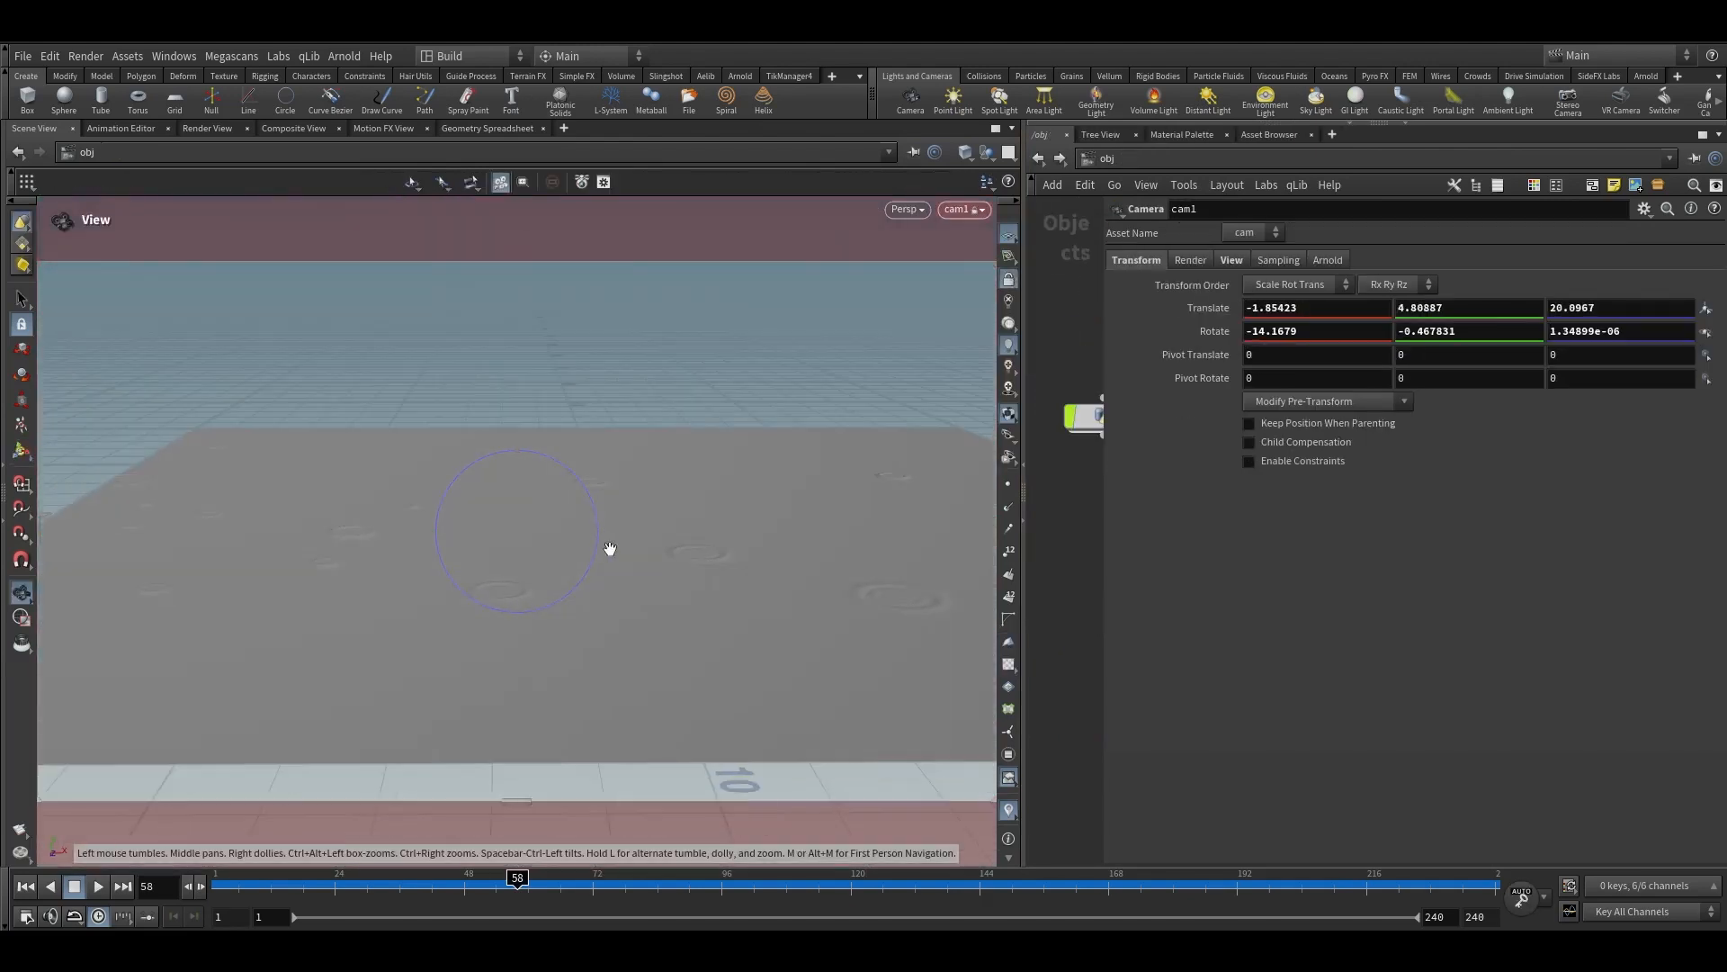
pyautogui.moveTo(640, 580); pyautogui.dragTo(829, 494, button='right')
pyautogui.moveTo(828, 494); pyautogui.dragTo(739, 496, button='middle')
# Set the viewport background color scheme to Dark in the display options
pyautogui.press('d')
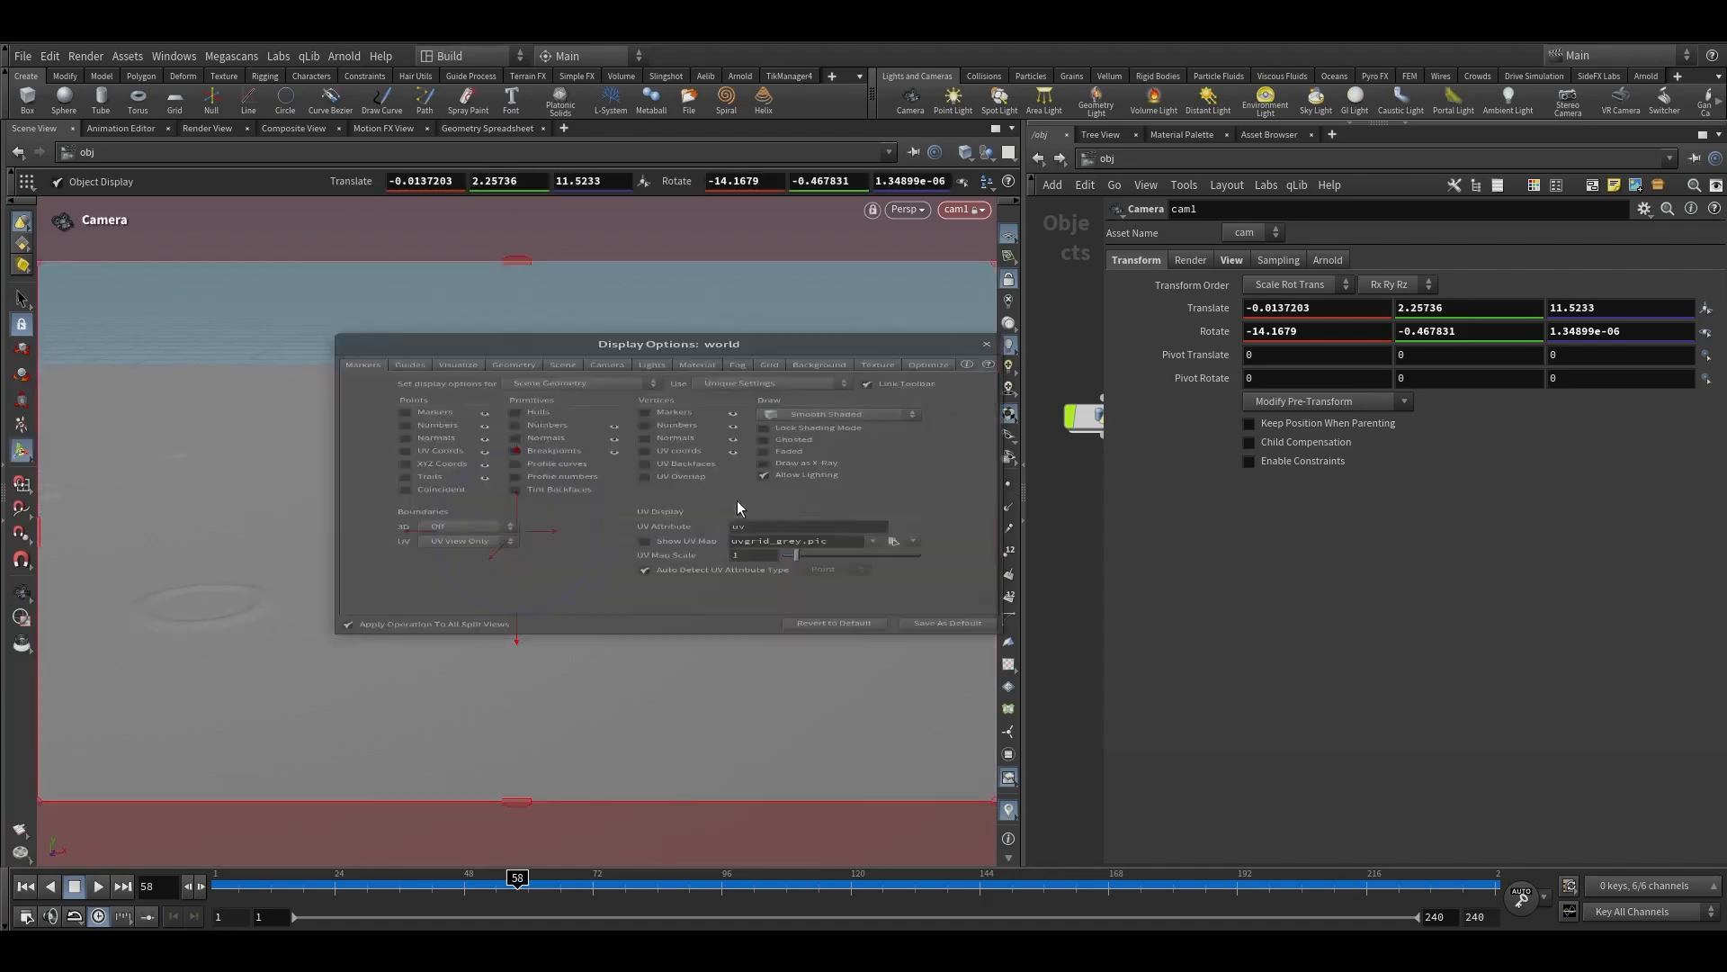
pyautogui.click(738, 305)
pyautogui.click(812, 303)
pyautogui.click(469, 364)
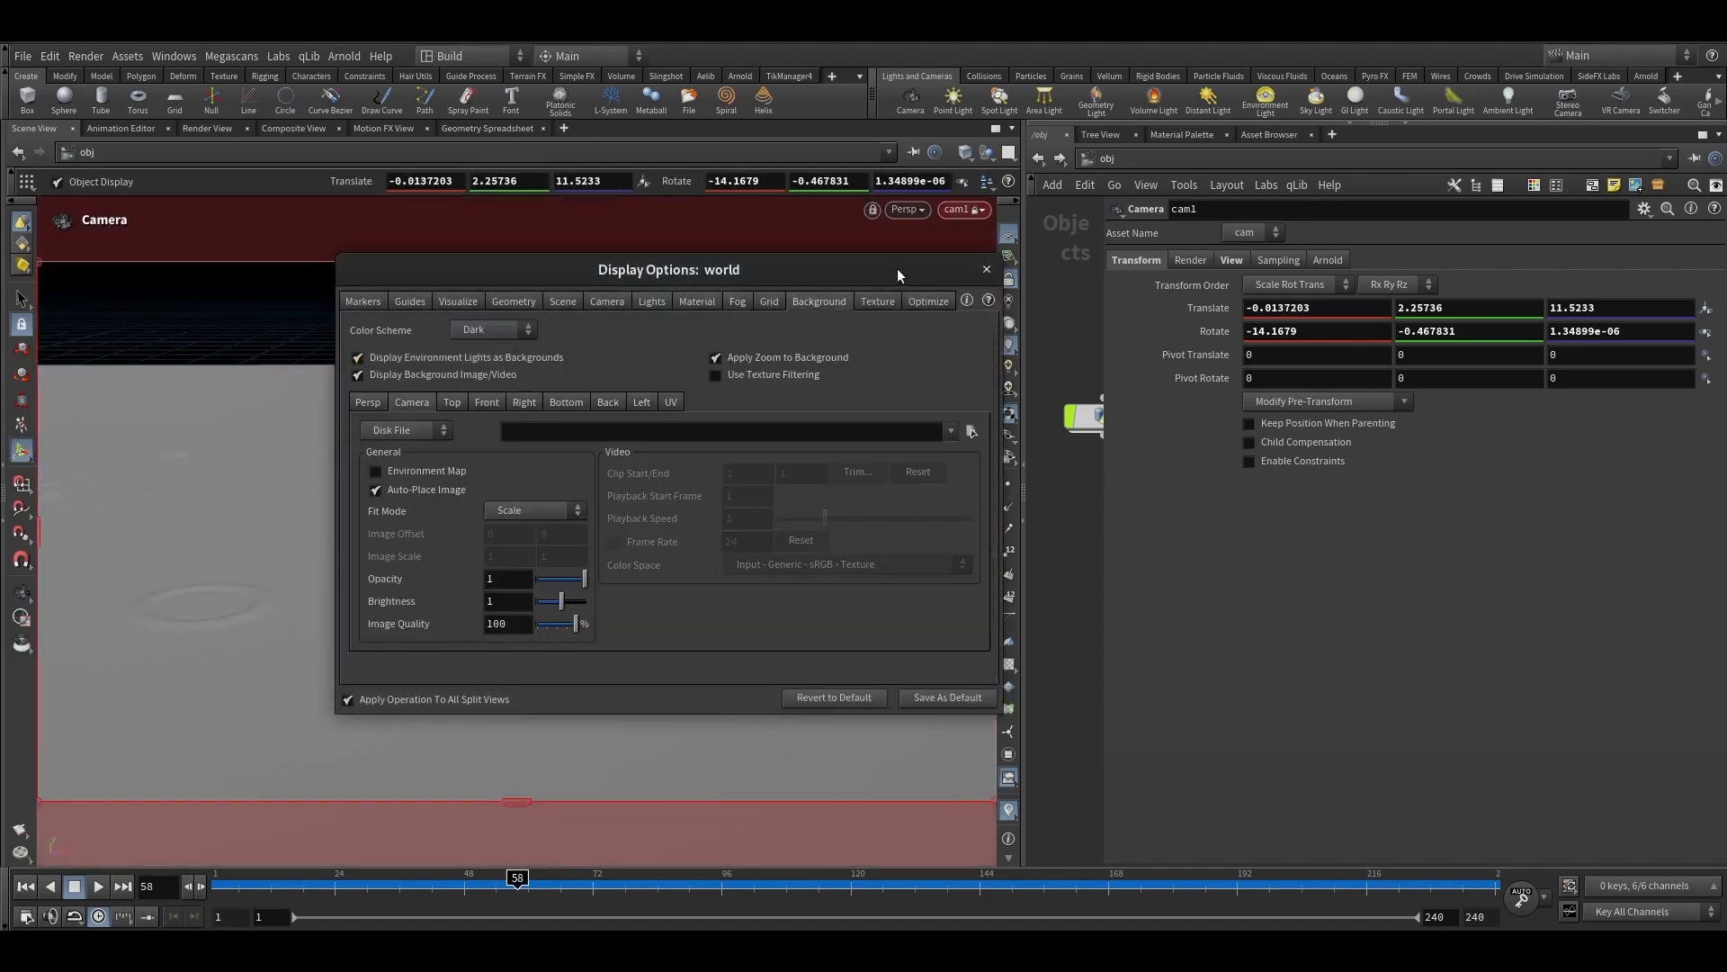
pyautogui.click(986, 269)
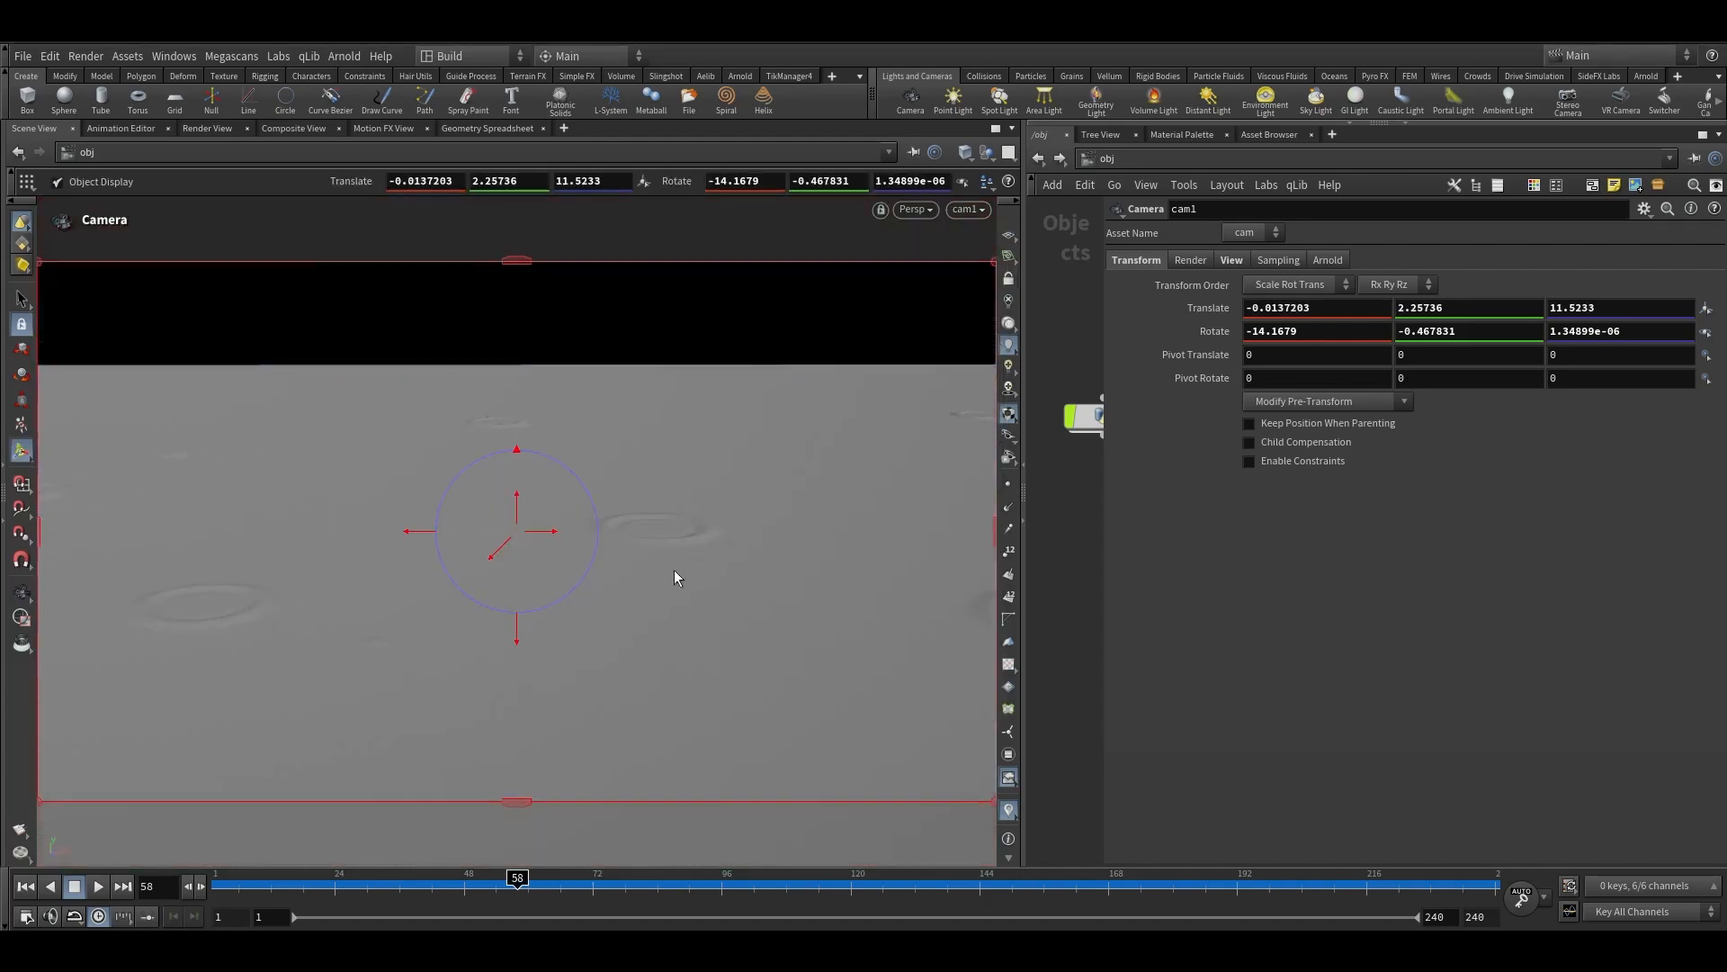
pyautogui.press('s')
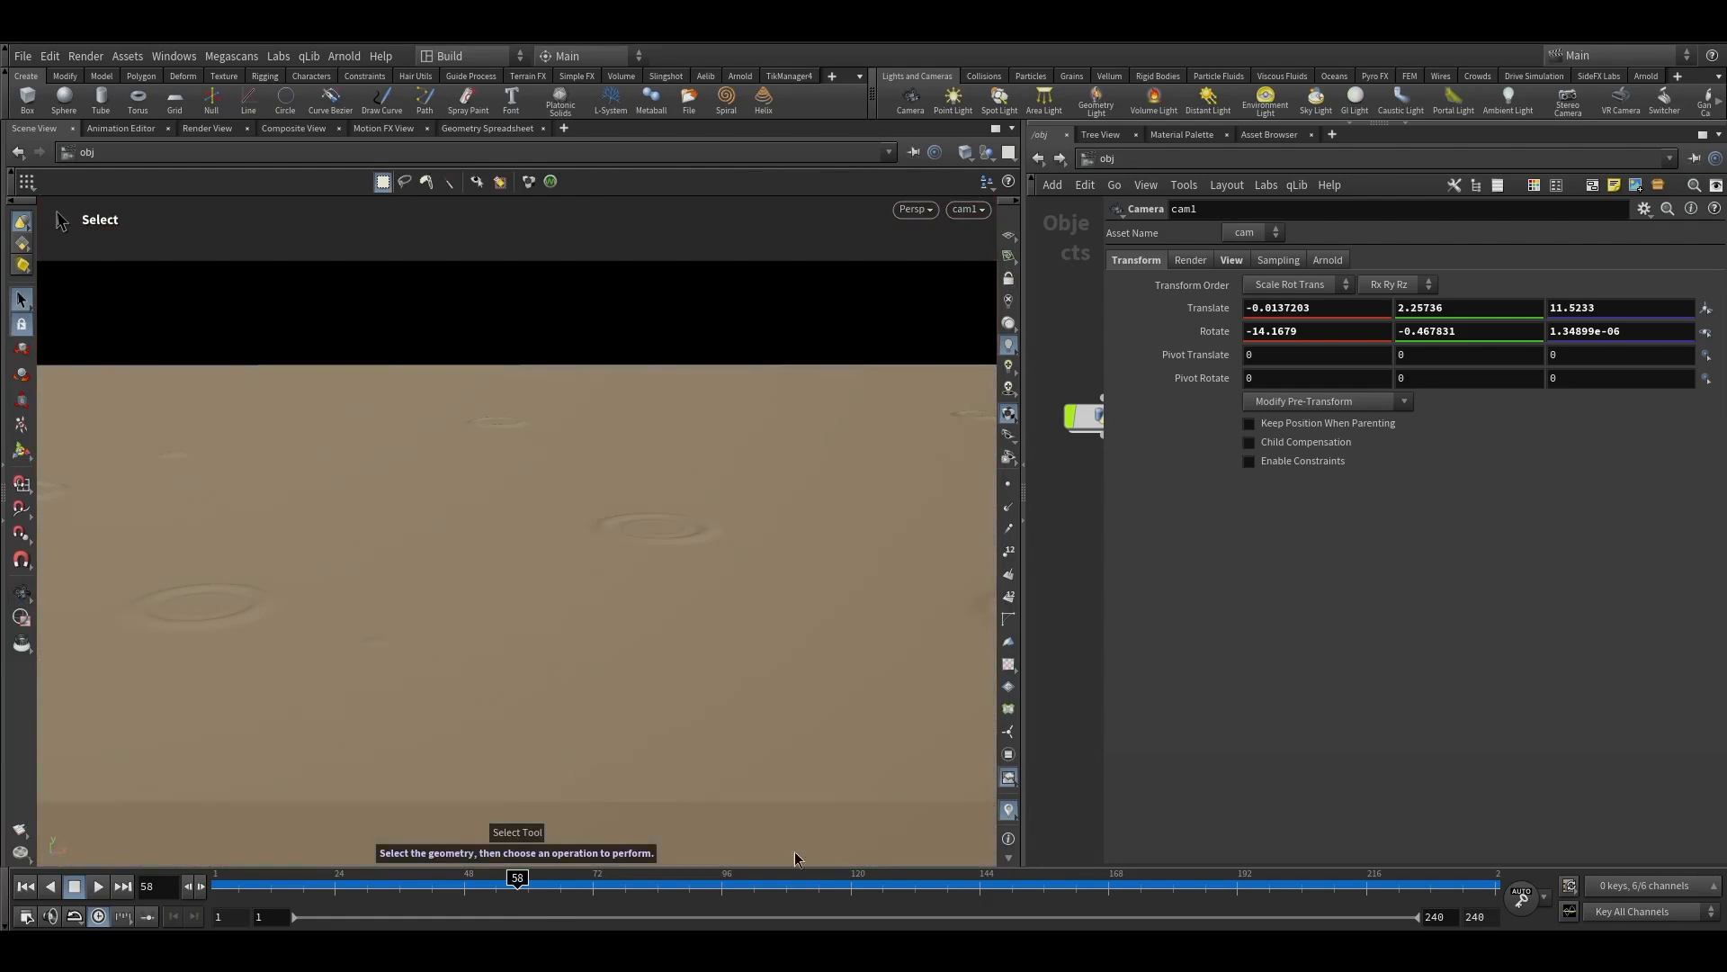
# Inside geo1, lay out the ripple wrangle, Delta Mush, Attribute Blur and Normal nodes as a tidy vertical chain
pyautogui.moveTo(1030, 578); pyautogui.dragTo(829, 572)
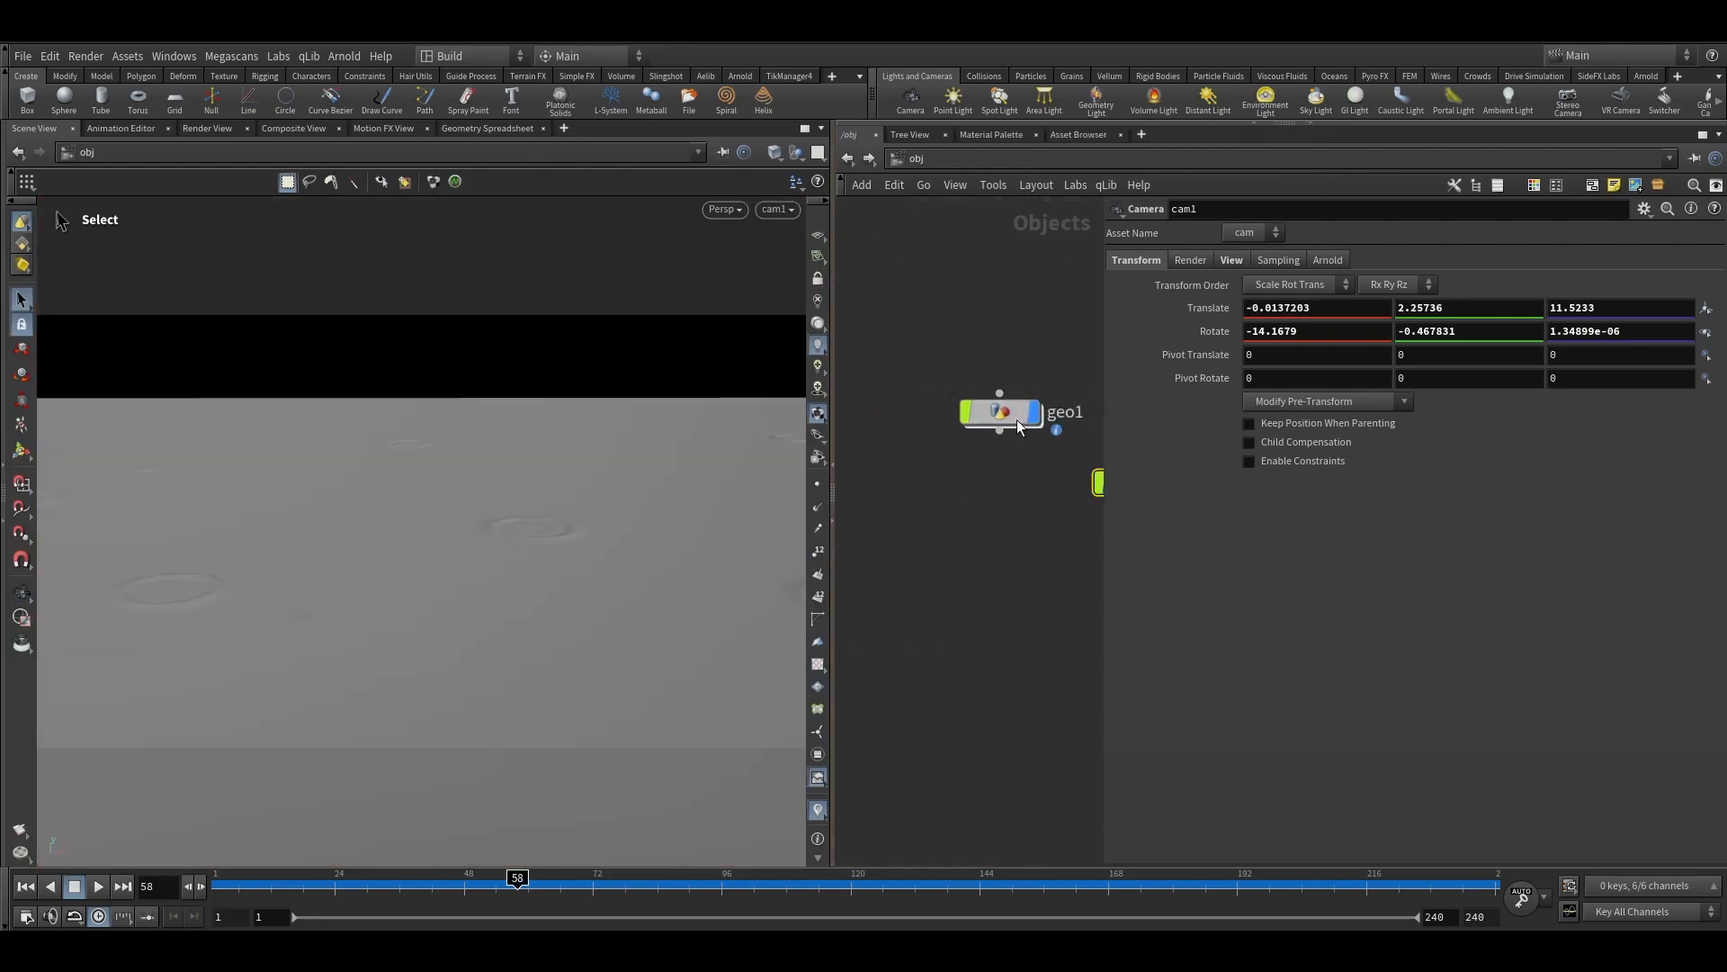
pyautogui.doubleClick(1016, 419)
pyautogui.click(980, 704)
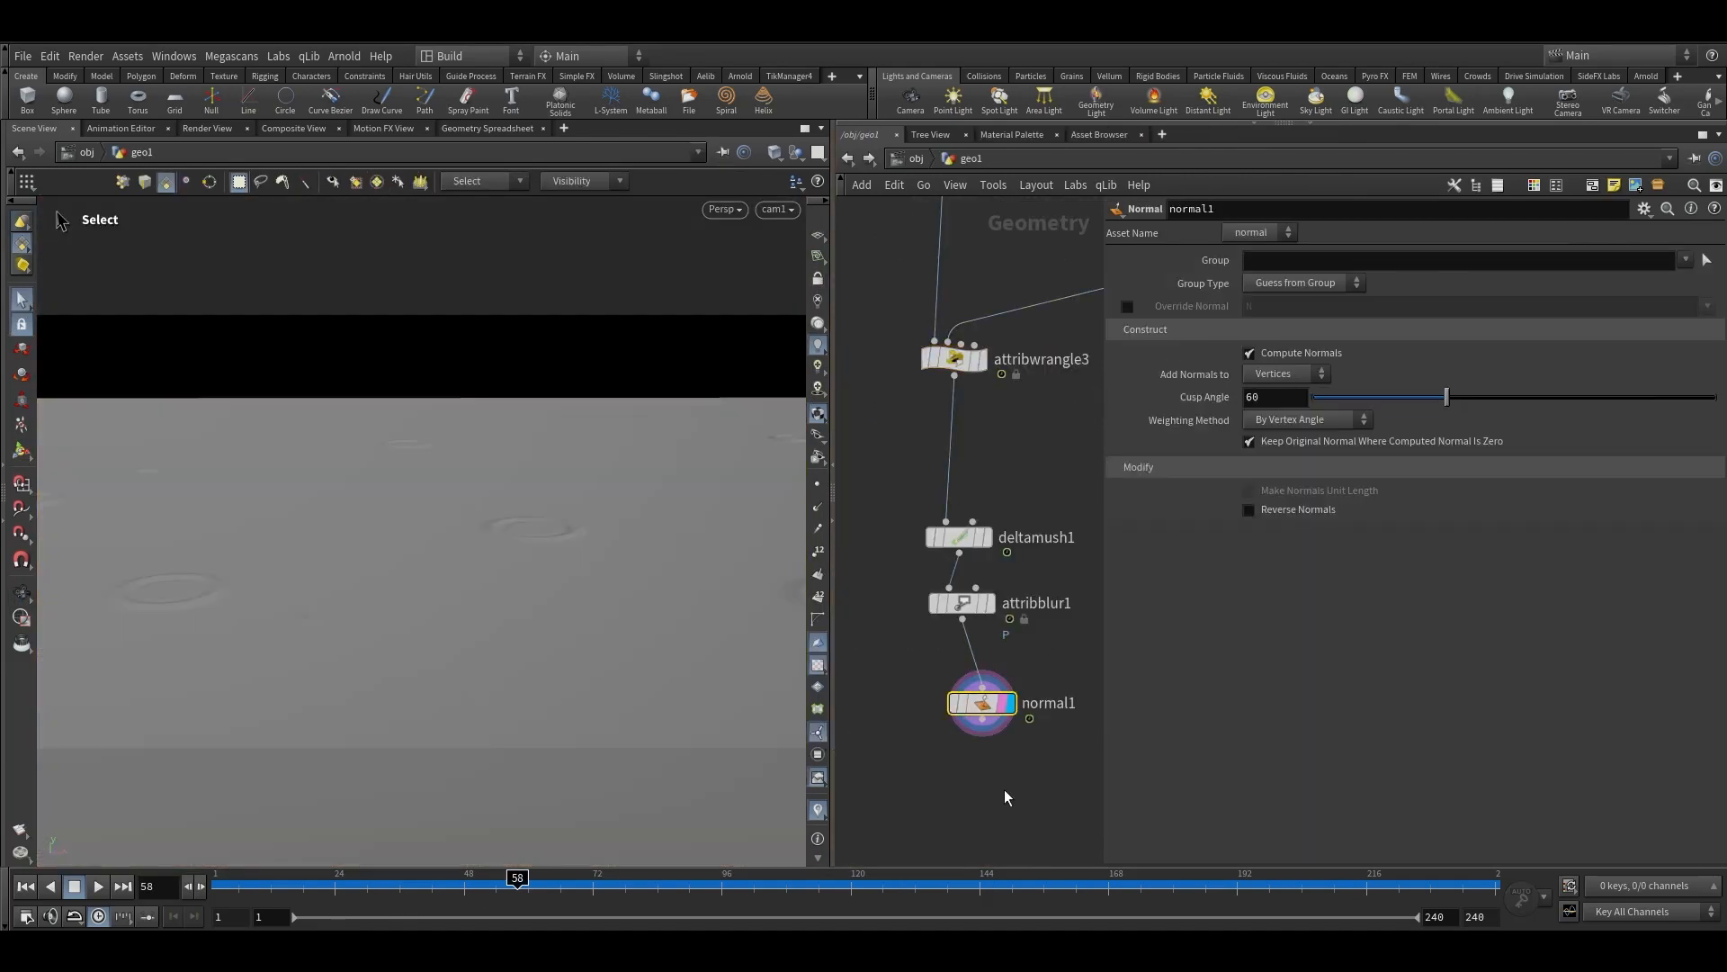
pyautogui.moveTo(1004, 789); pyautogui.dragTo(901, 292)
pyautogui.press('l')
pyautogui.click(953, 559)
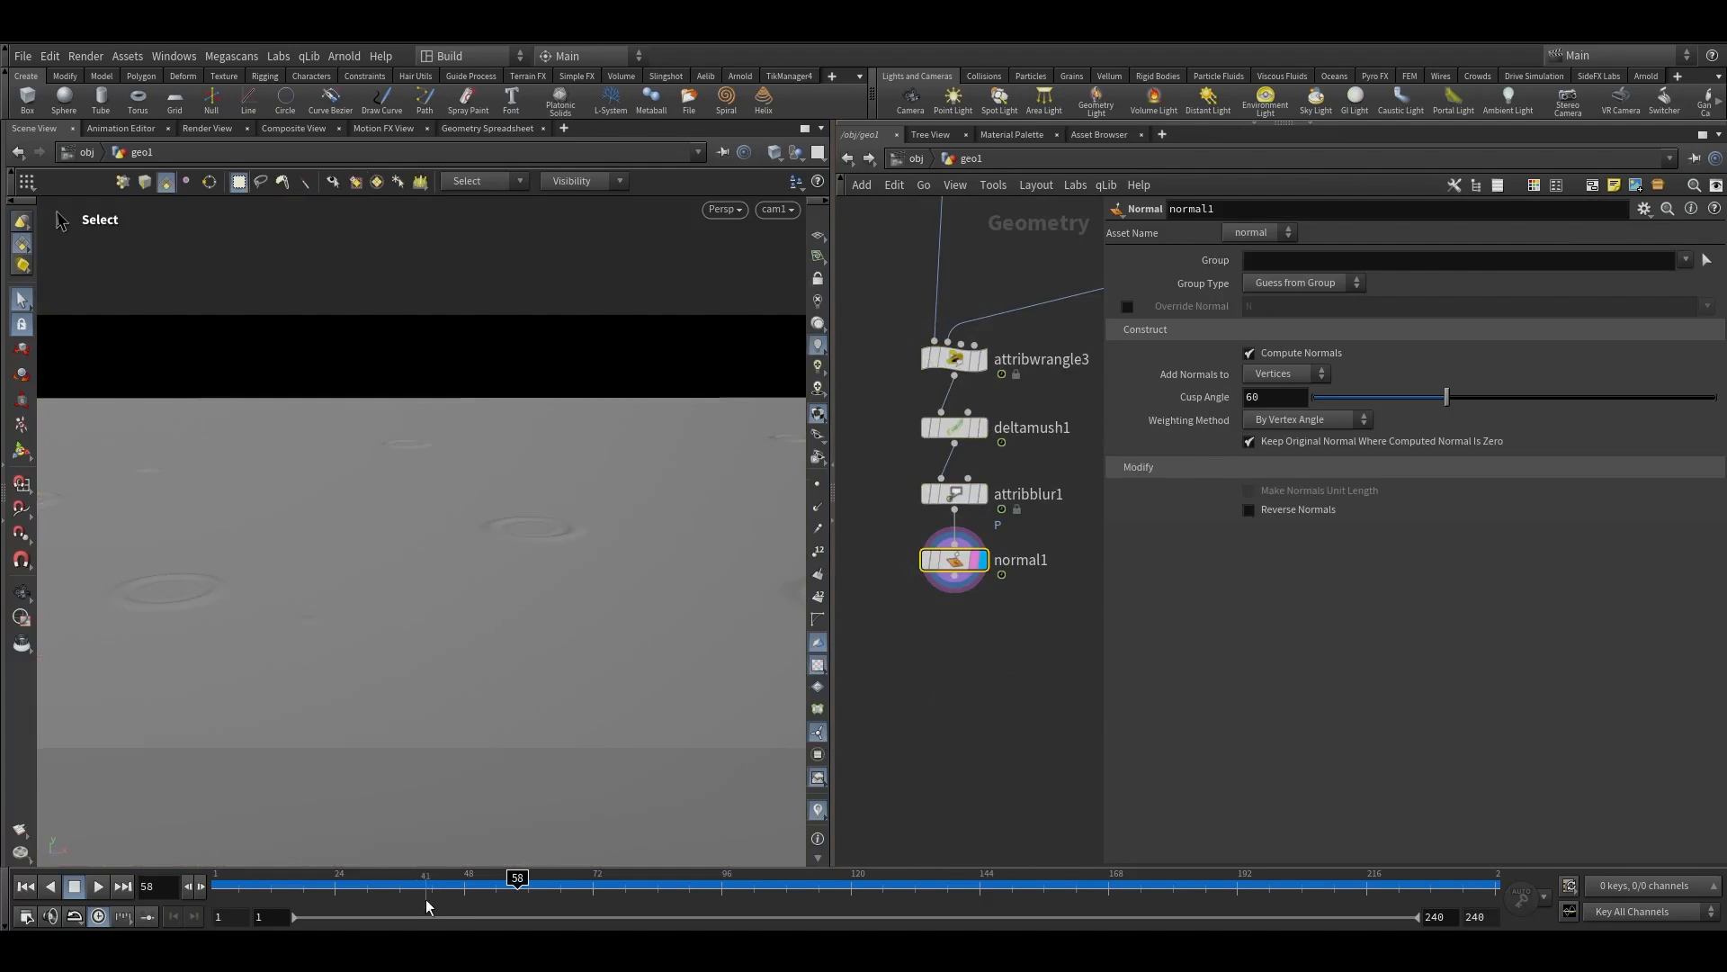
# Render a flipbook of the ripple animation through cam1, review its playback and close the player
pyautogui.moveTo(427, 889); pyautogui.dragTo(716, 890)
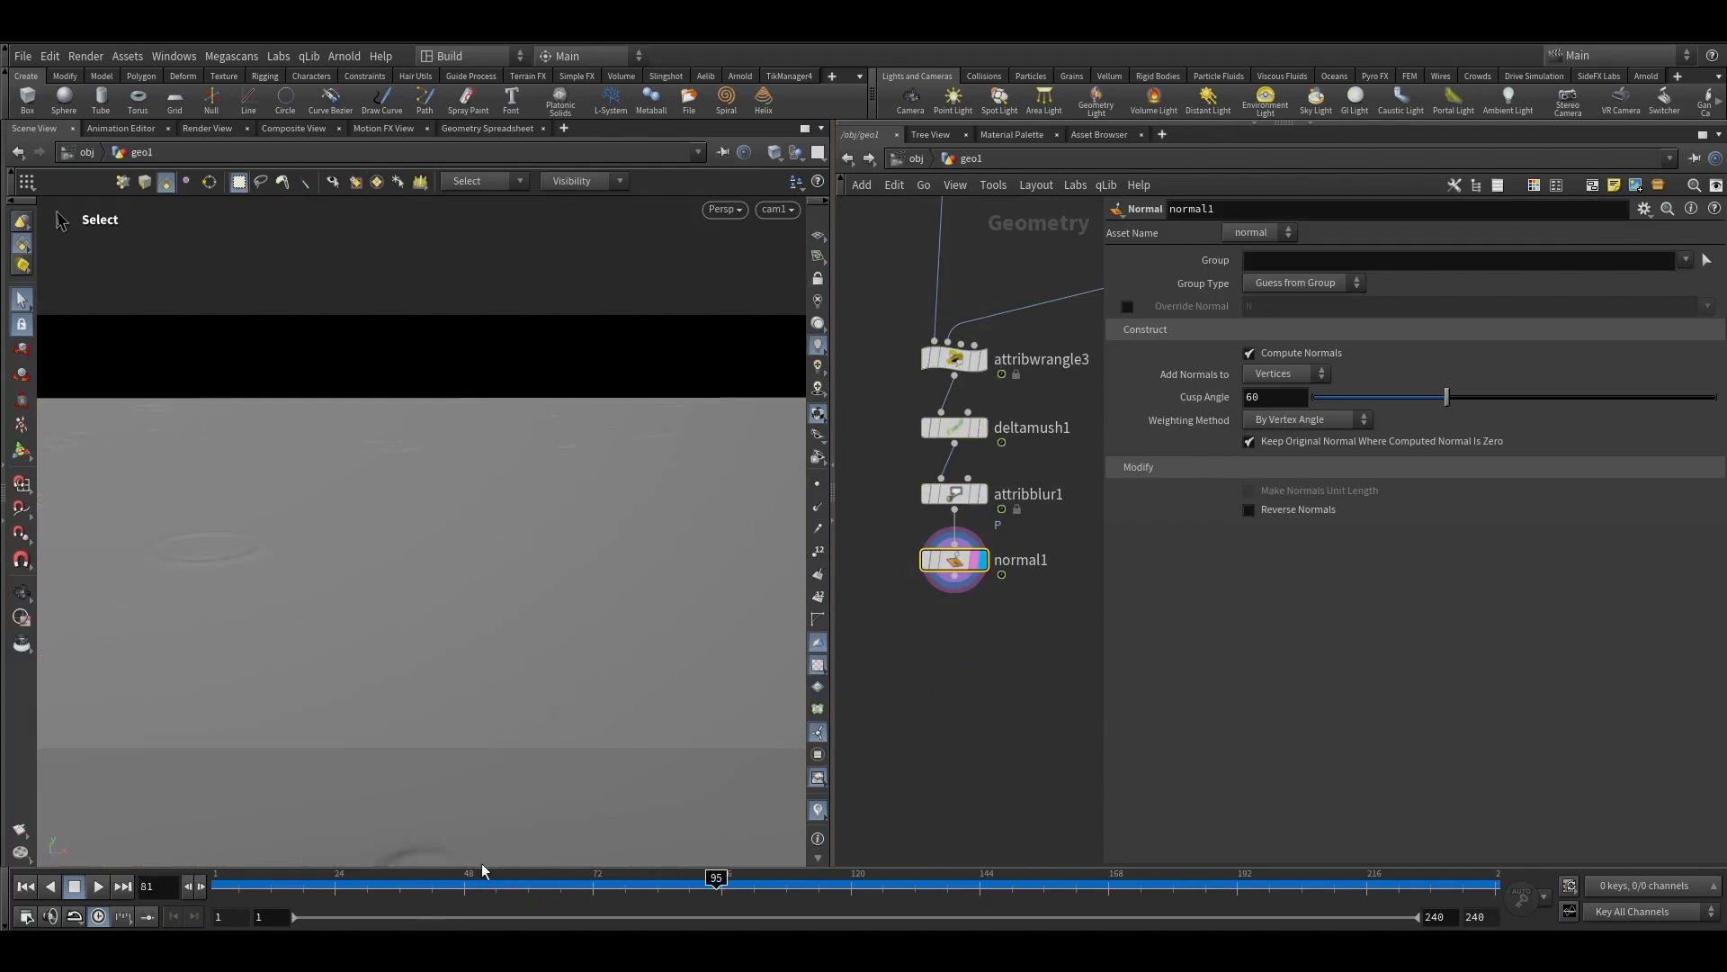
pyautogui.keyDown('shift'); pyautogui.click(20, 830); pyautogui.keyUp('shift')
pyautogui.press('Escape')
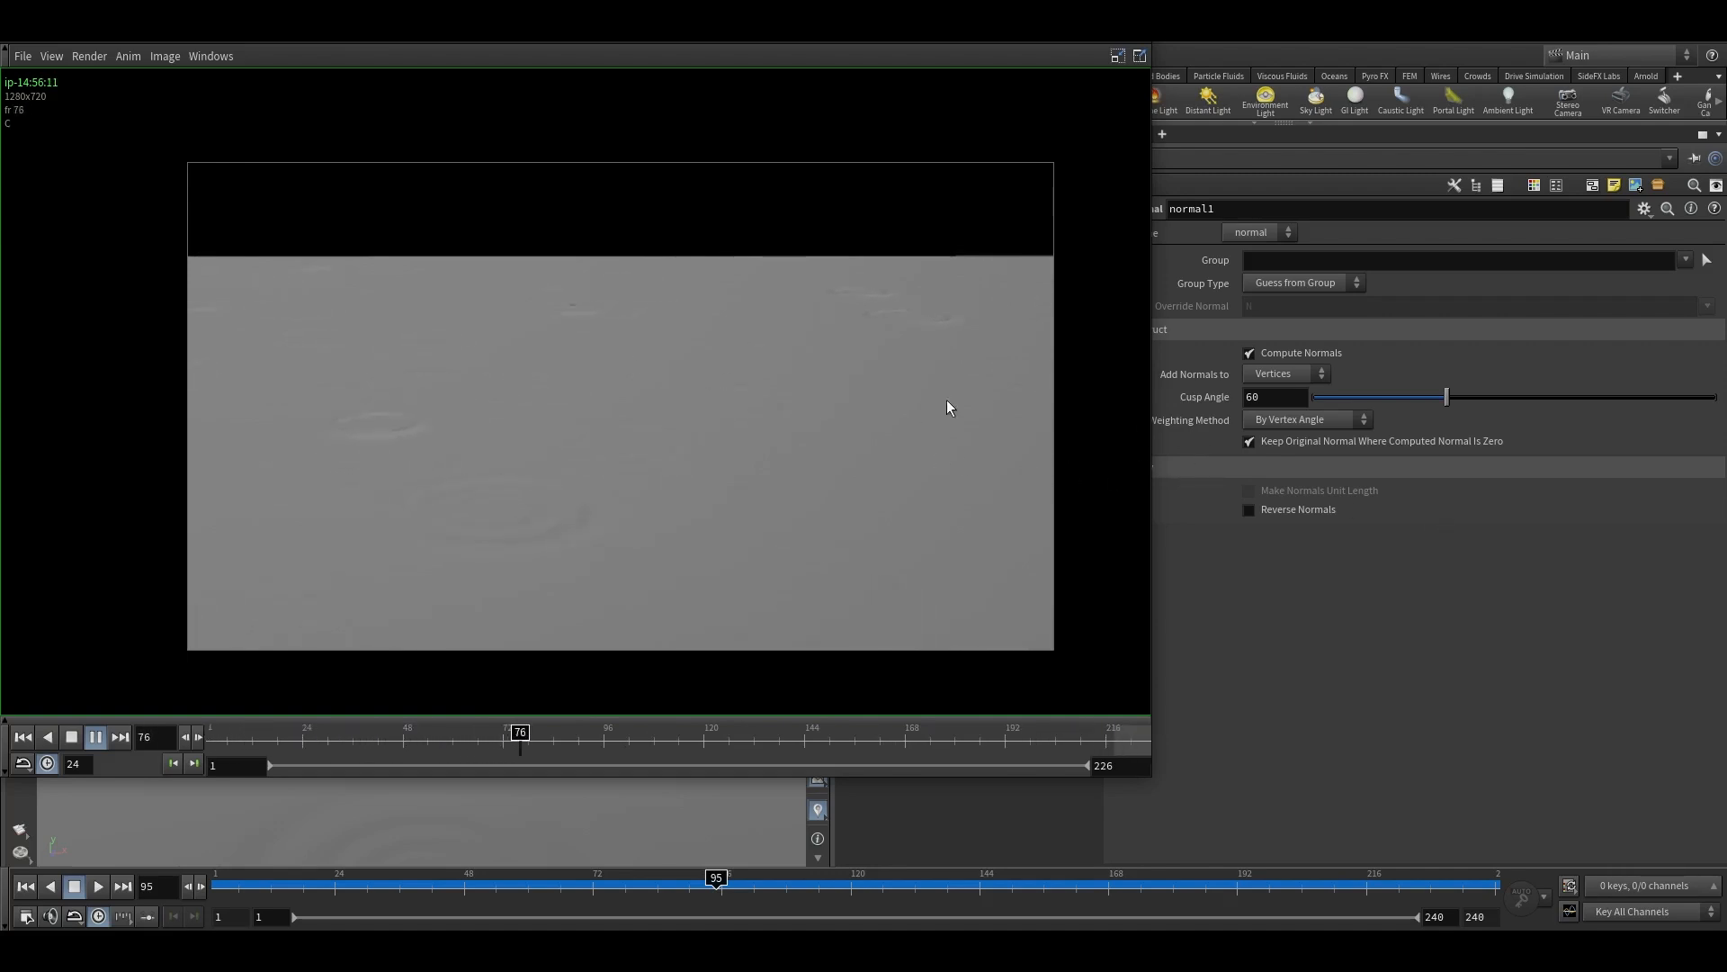
pyautogui.moveTo(639, 65); pyautogui.dragTo(679, 72)
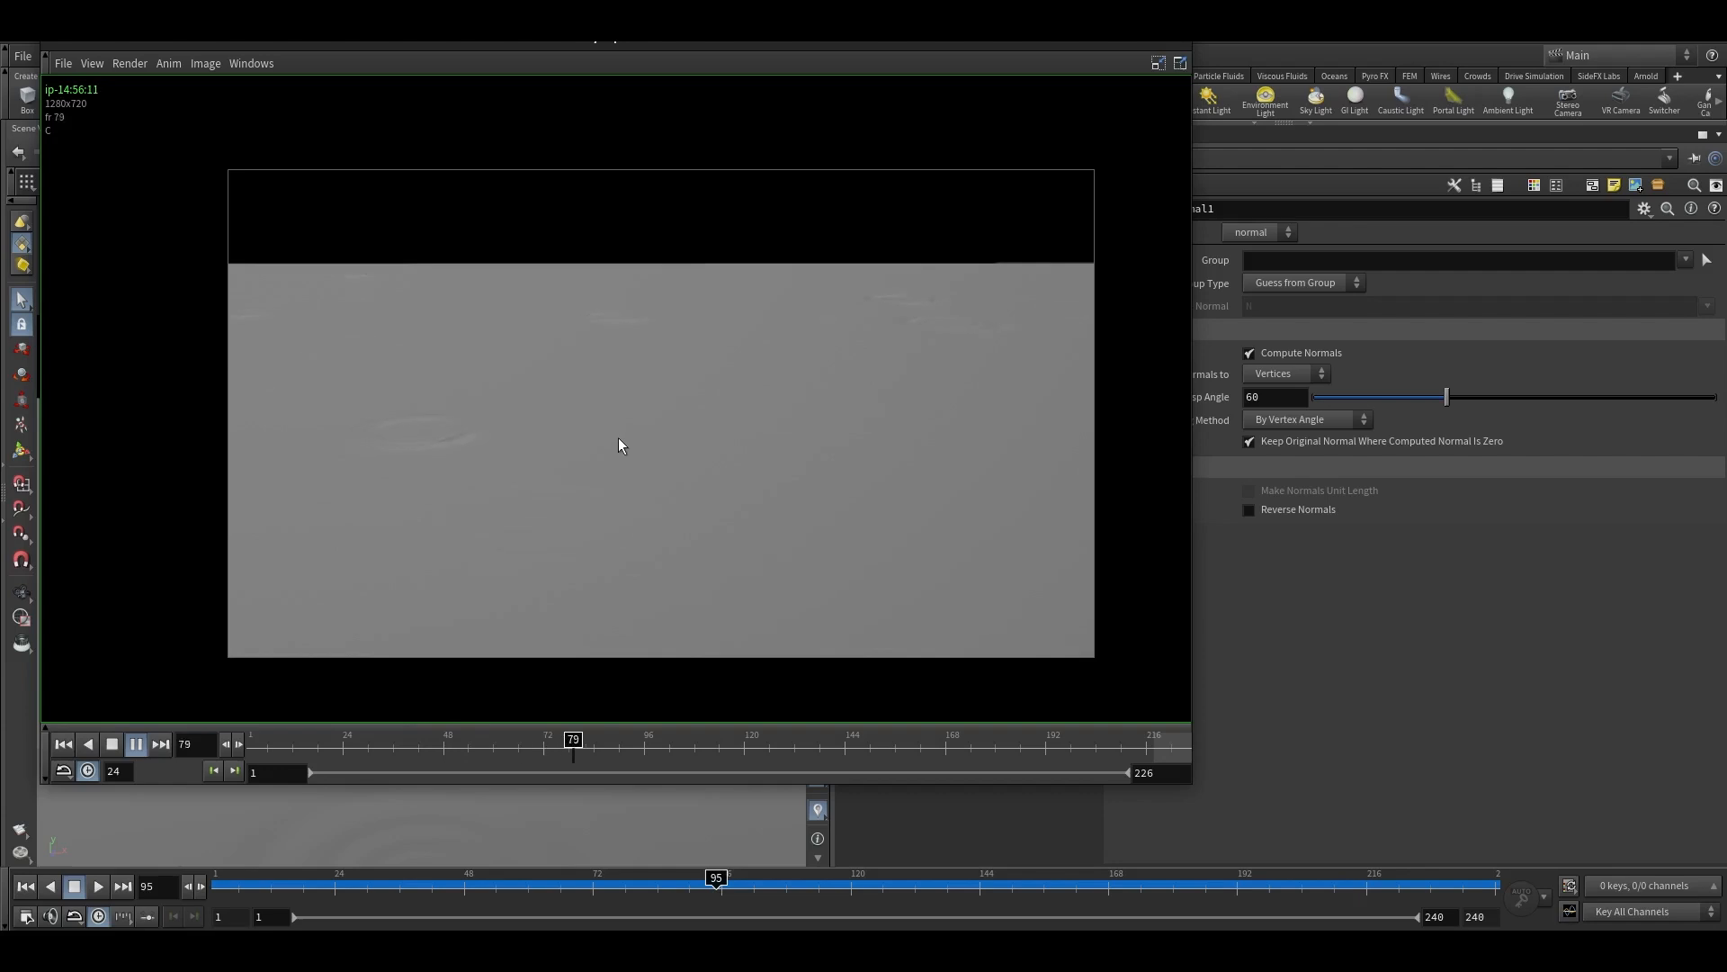
pyautogui.moveTo(1079, 56); pyautogui.dragTo(796, 109)
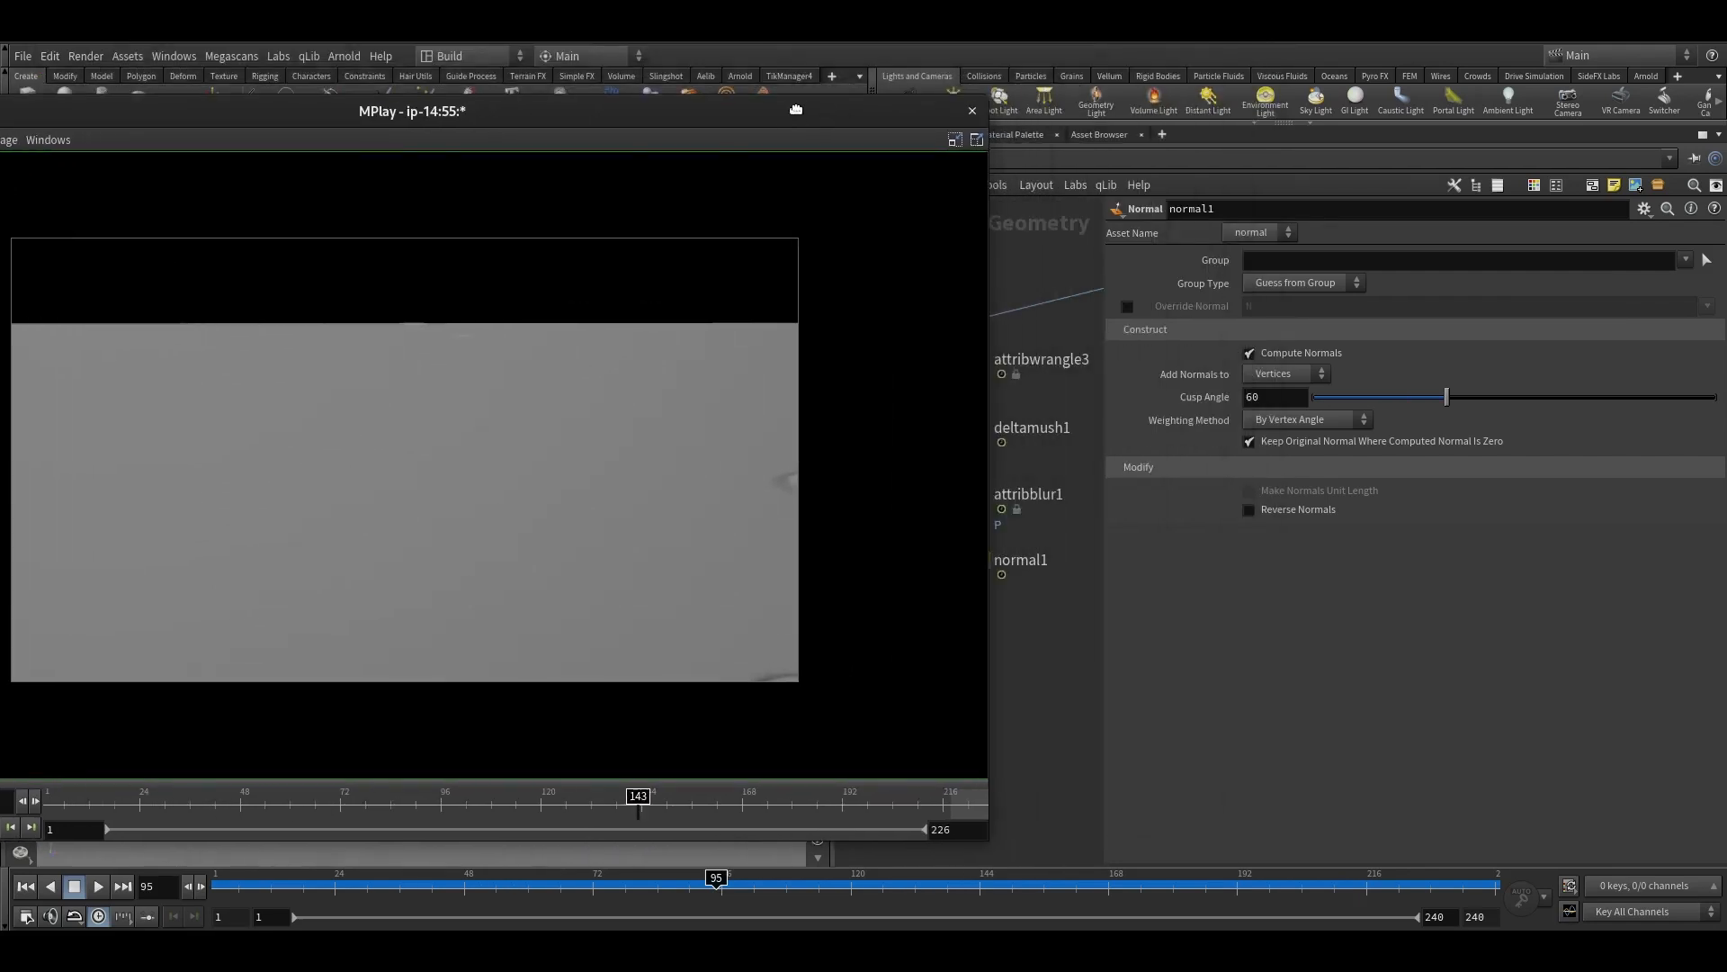
pyautogui.rightClick(797, 110)
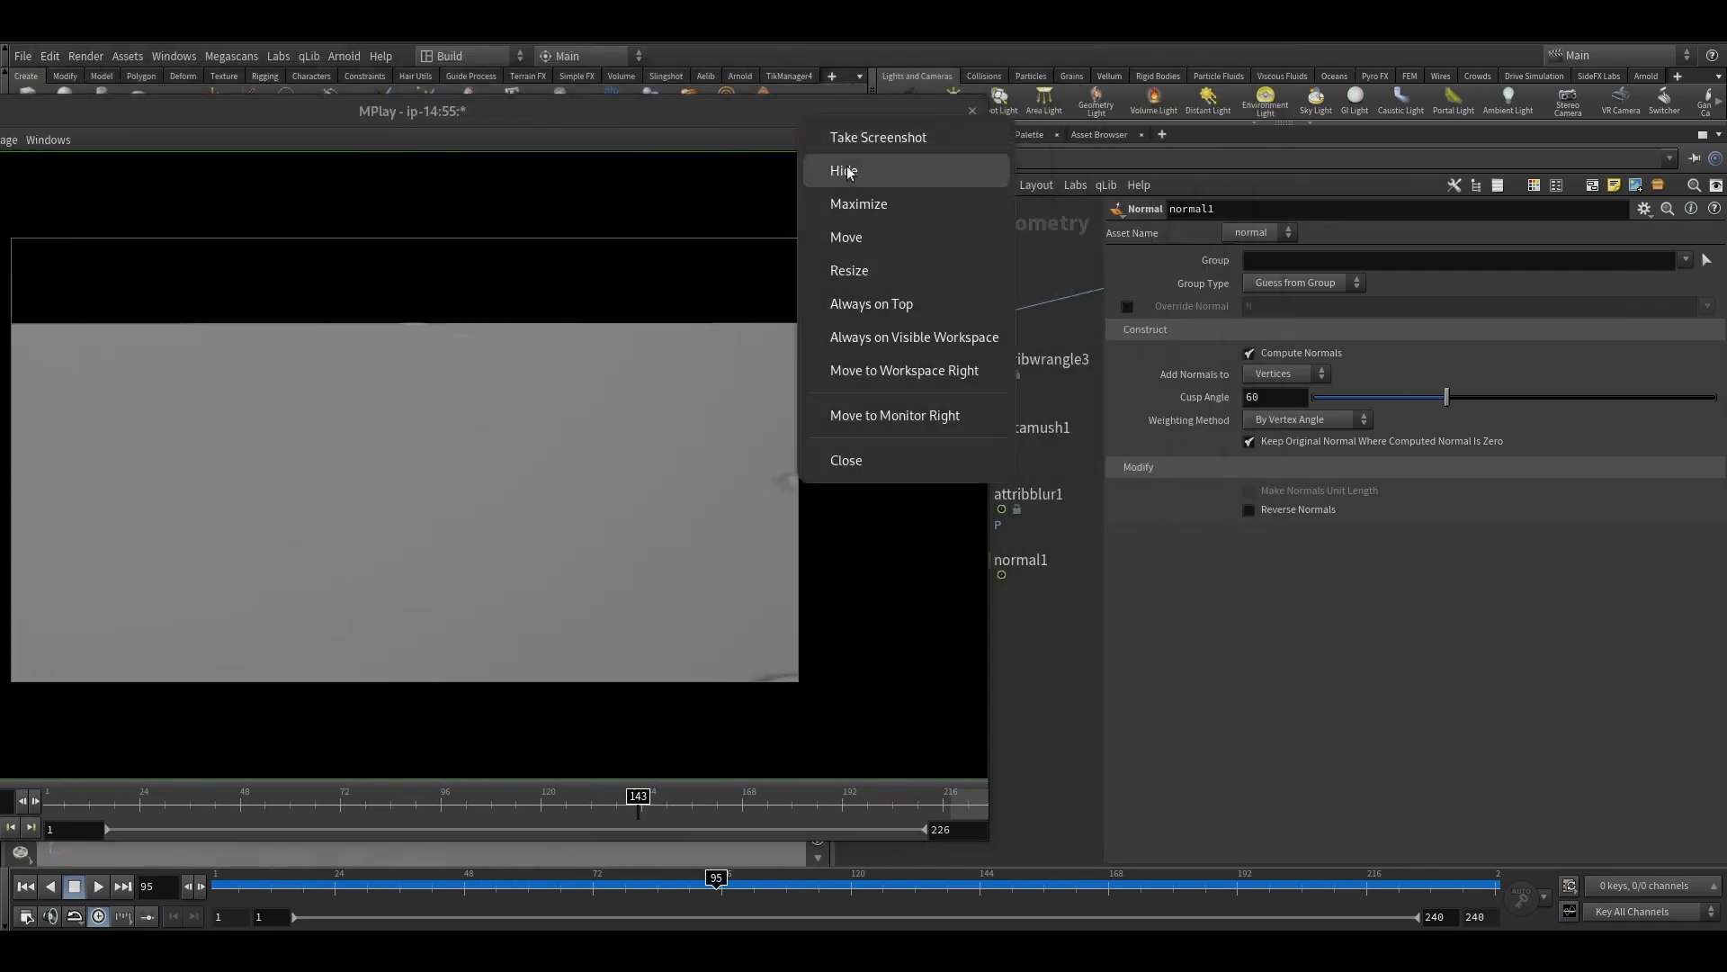
pyautogui.click(843, 459)
# Review the ripple wrangle's code and display its output, viewing the whole grid from above
pyautogui.click(949, 358)
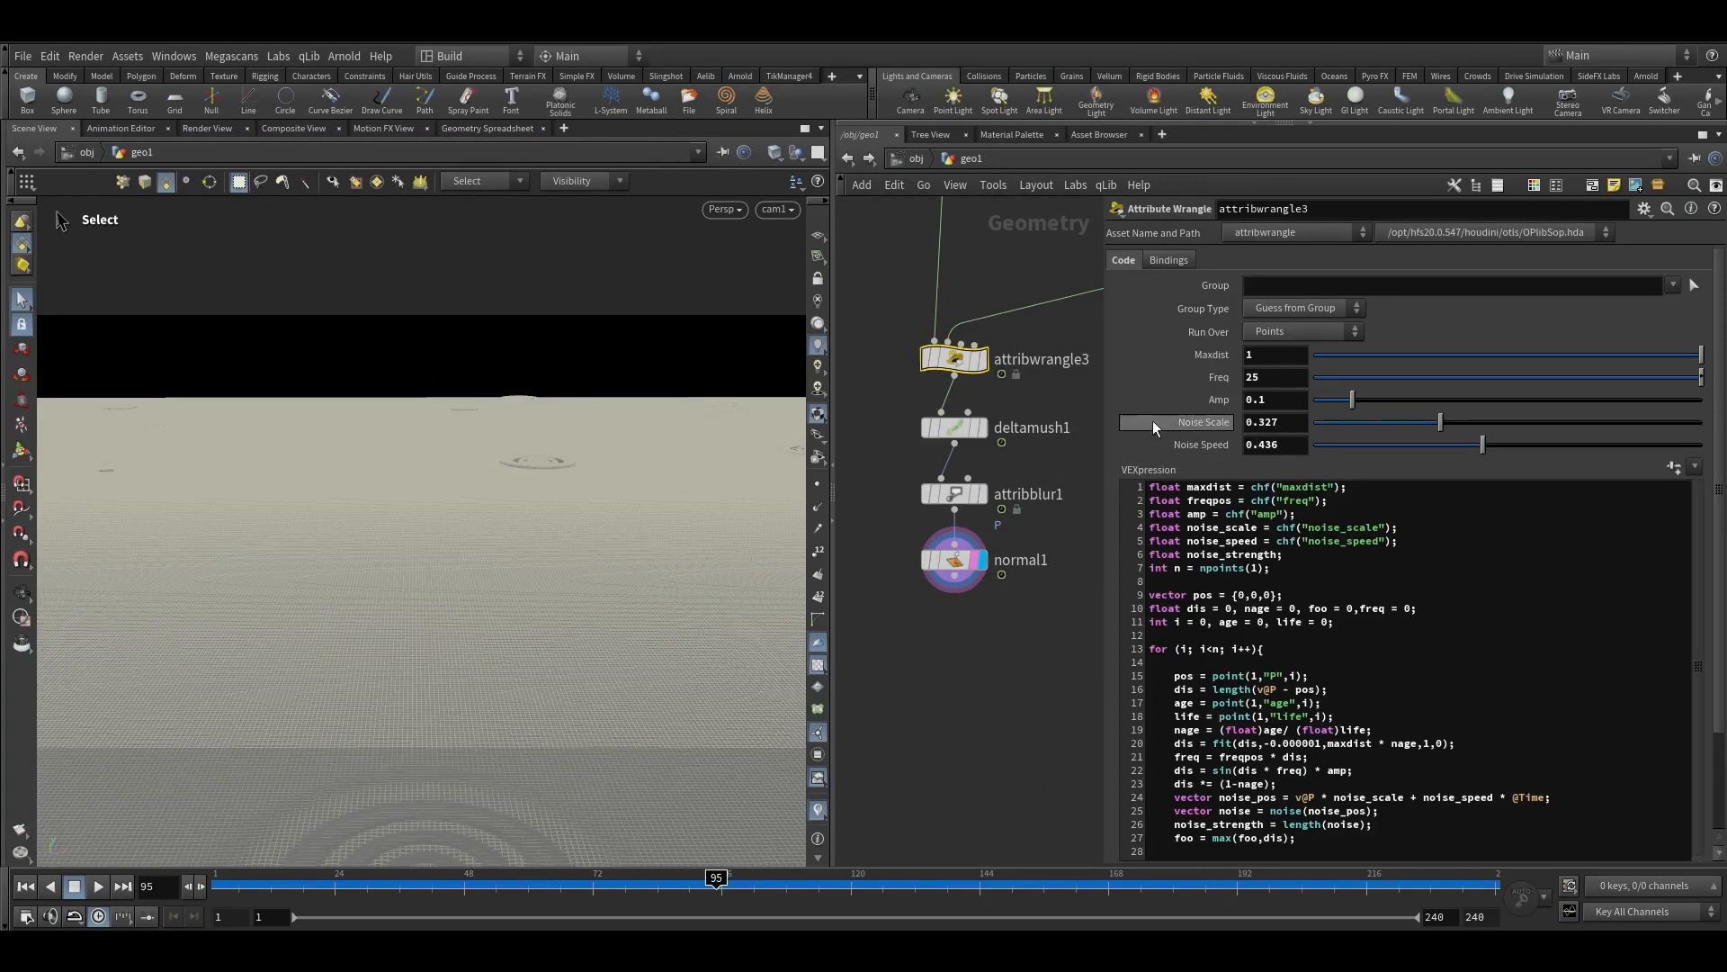
pyautogui.scroll(-2, 1152, 420)
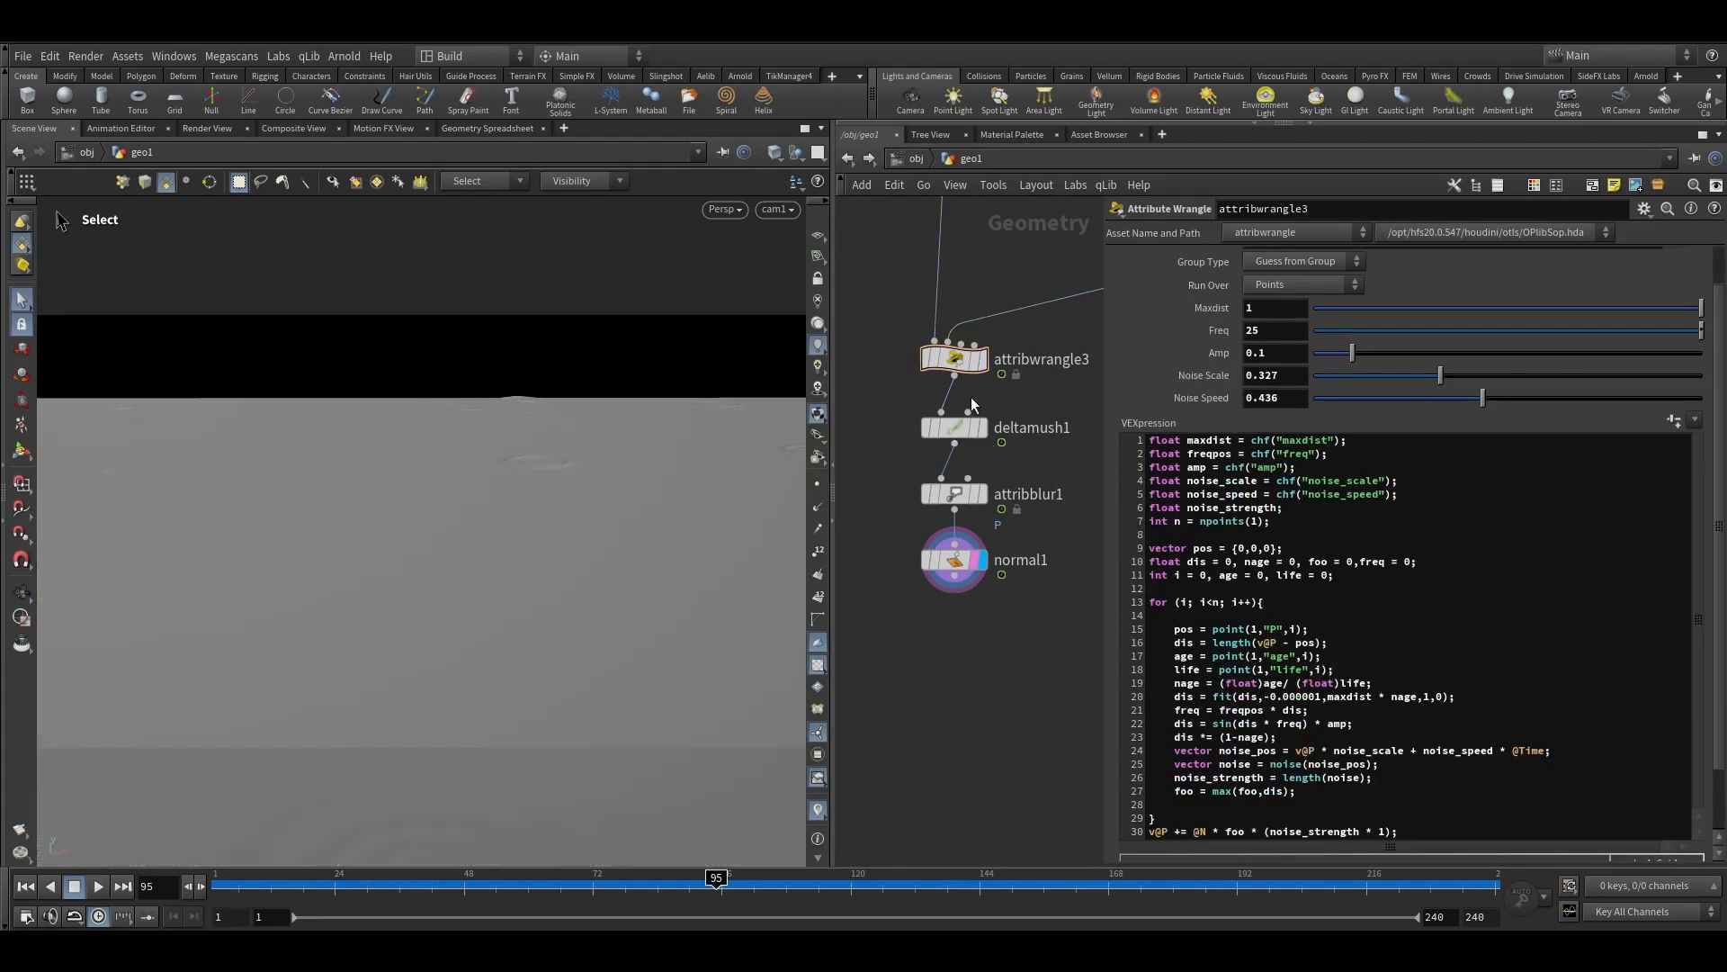
pyautogui.scroll(2, 971, 398)
pyautogui.click(986, 349)
pyautogui.keyDown('alt'); pyautogui.moveTo(563, 432); pyautogui.dragTo(571, 585); pyautogui.keyUp('alt')
pyautogui.keyDown('alt'); pyautogui.moveTo(571, 586); pyautogui.dragTo(480, 702, button='right'); pyautogui.keyUp('alt')
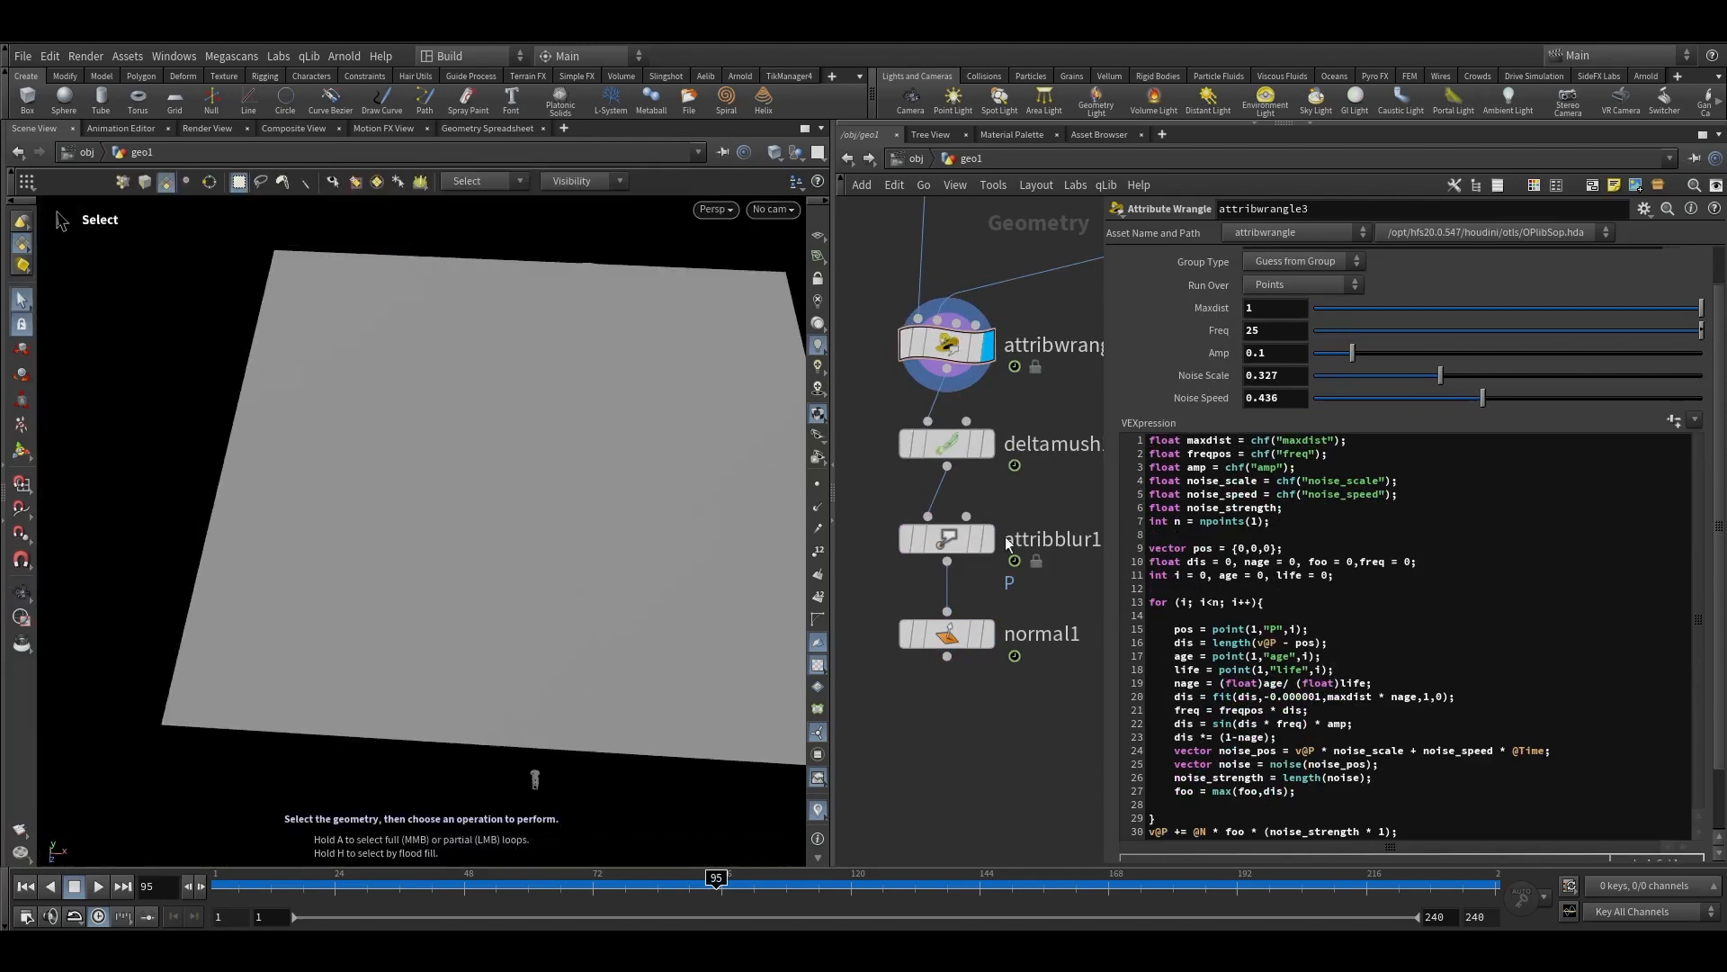
# Connect the Normal node directly to the ripple wrangle, bypassing Delta Mush and Attribute Blur, and display its output
pyautogui.scroll(-2, 1005, 536)
pyautogui.moveTo(982, 615)
pyautogui.moveTo(946, 666); pyautogui.dragTo(1025, 657, button='middle')
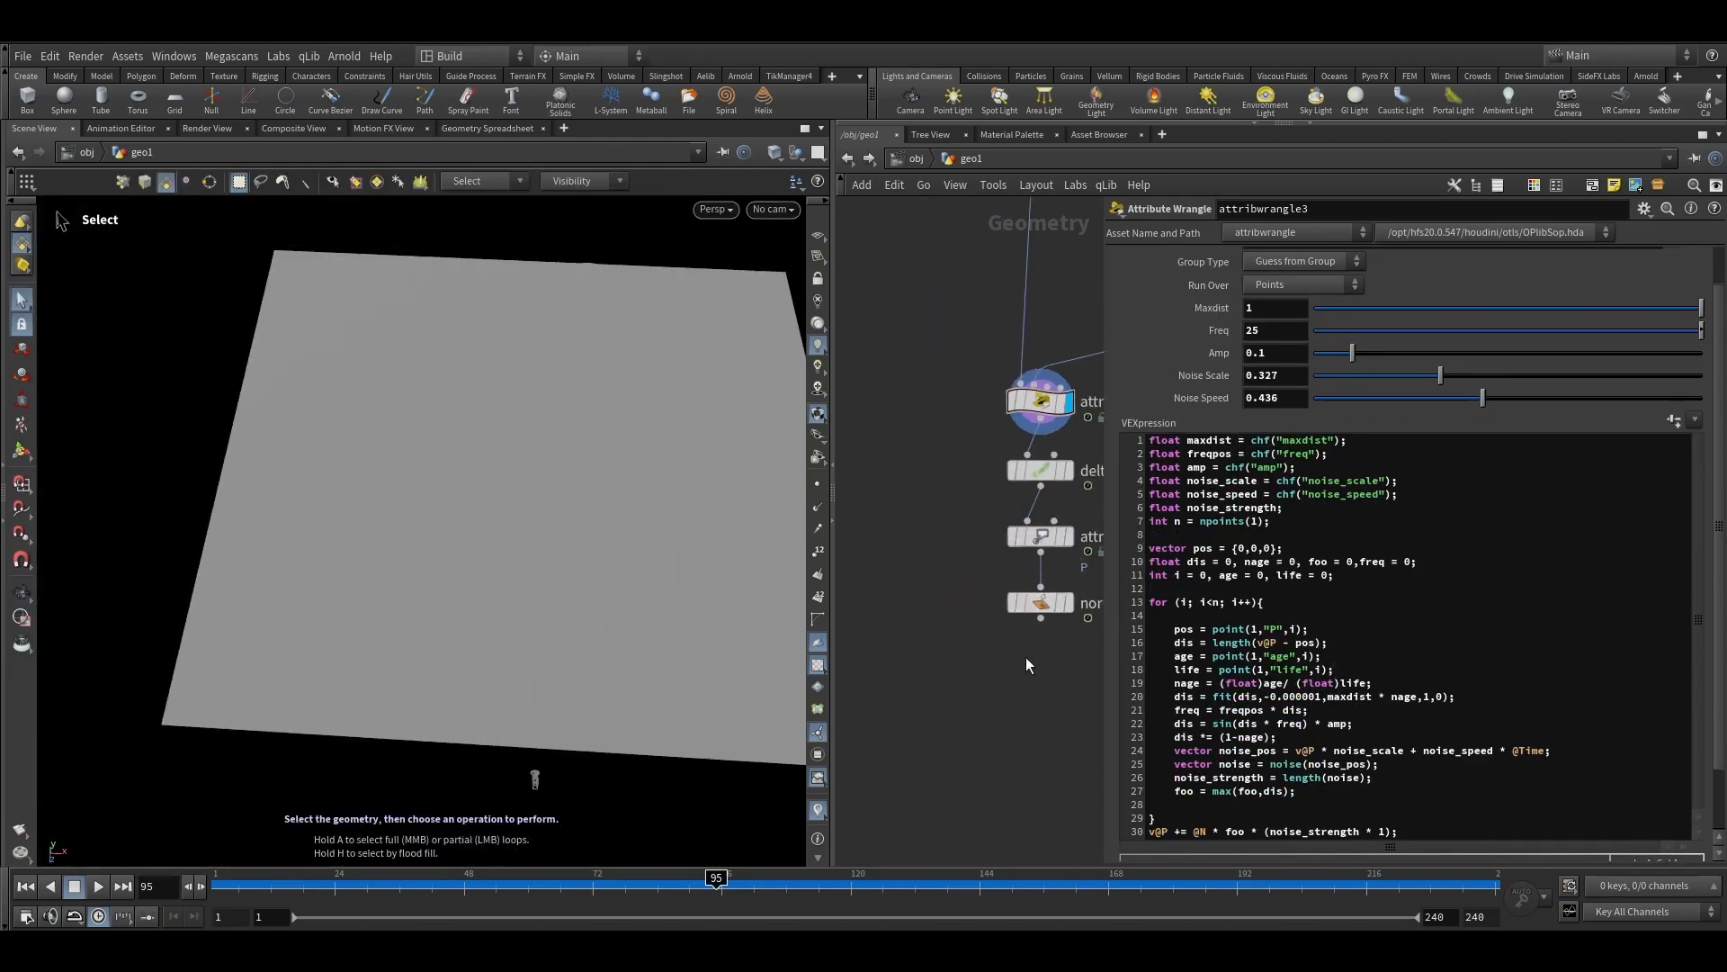
pyautogui.moveTo(915, 583); pyautogui.dragTo(915, 569)
pyautogui.moveTo(1041, 419); pyautogui.dragTo(913, 556)
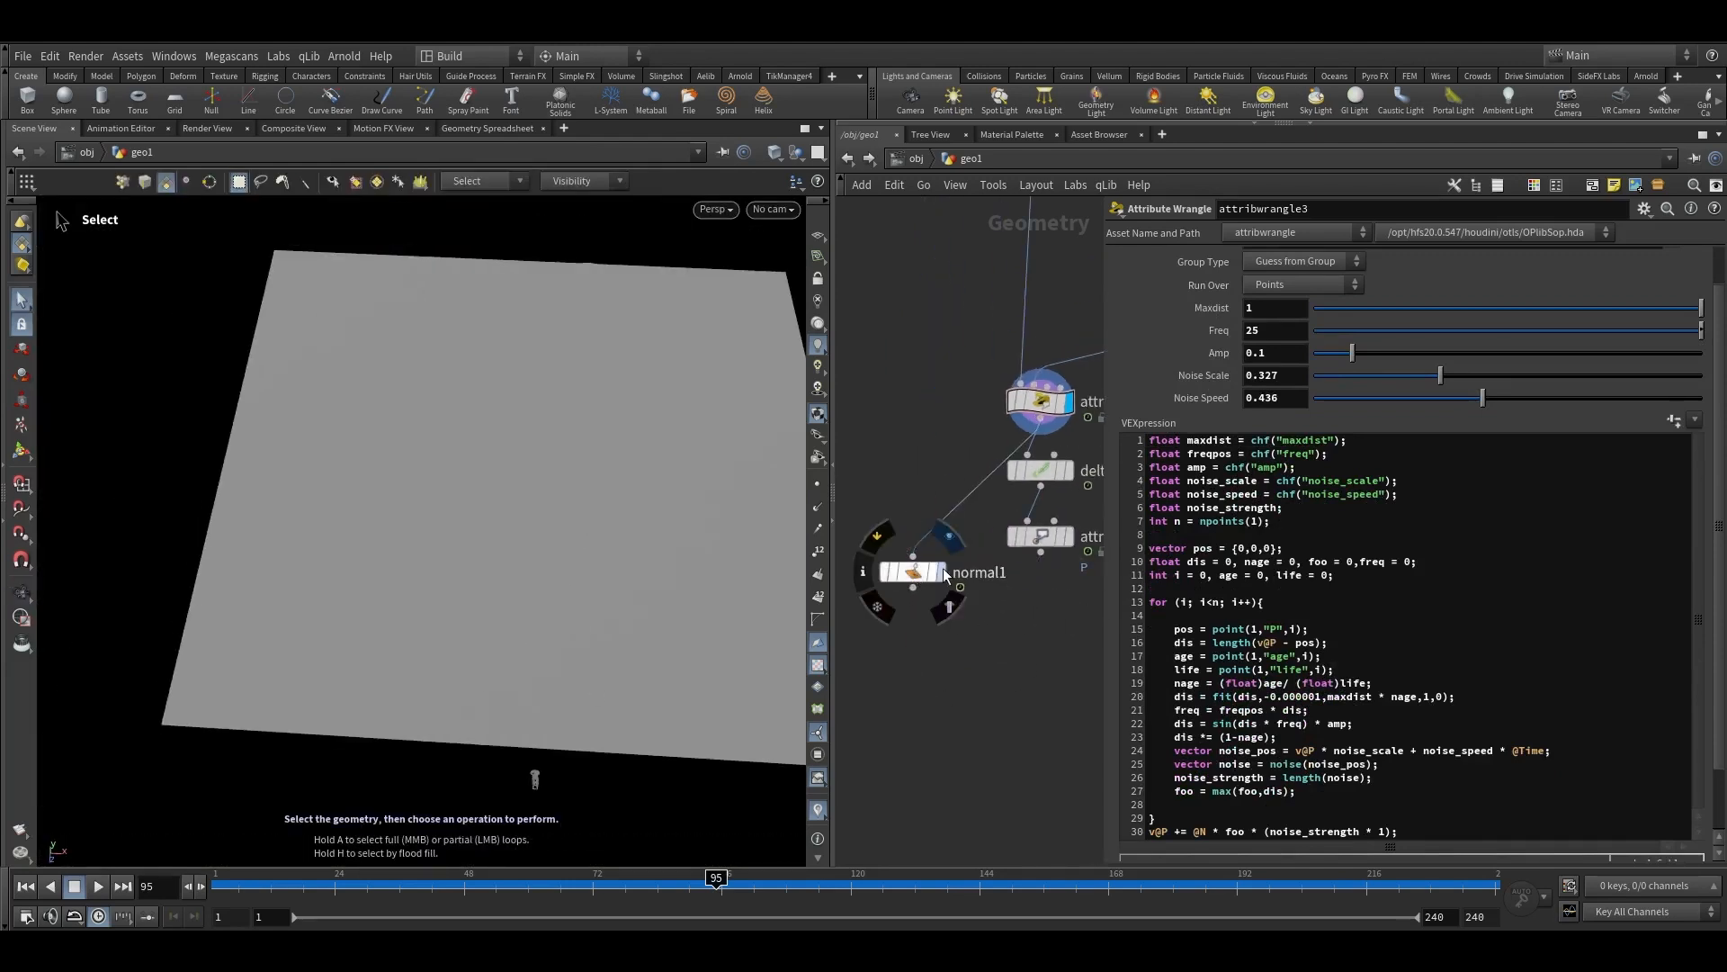
pyautogui.click(940, 572)
pyautogui.scroll(5, 744, 482)
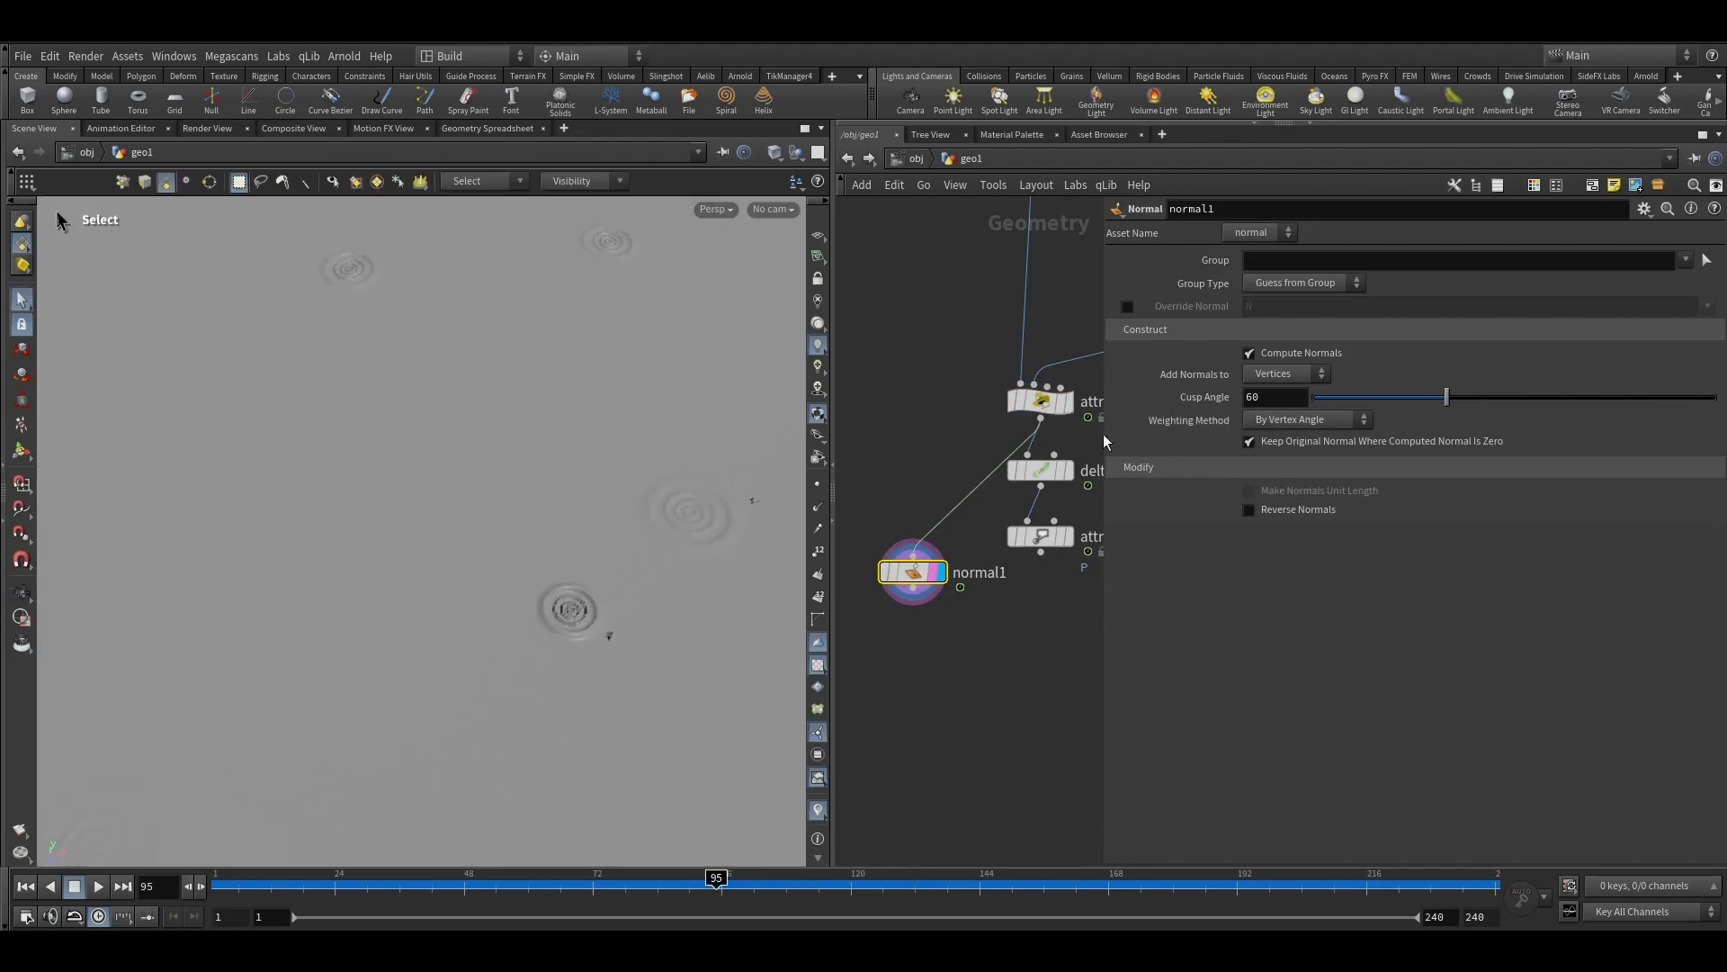
# Raise the ripple wrangle's Noise Scale to 1 and then to 10, checking a ripple close up
pyautogui.click(1041, 405)
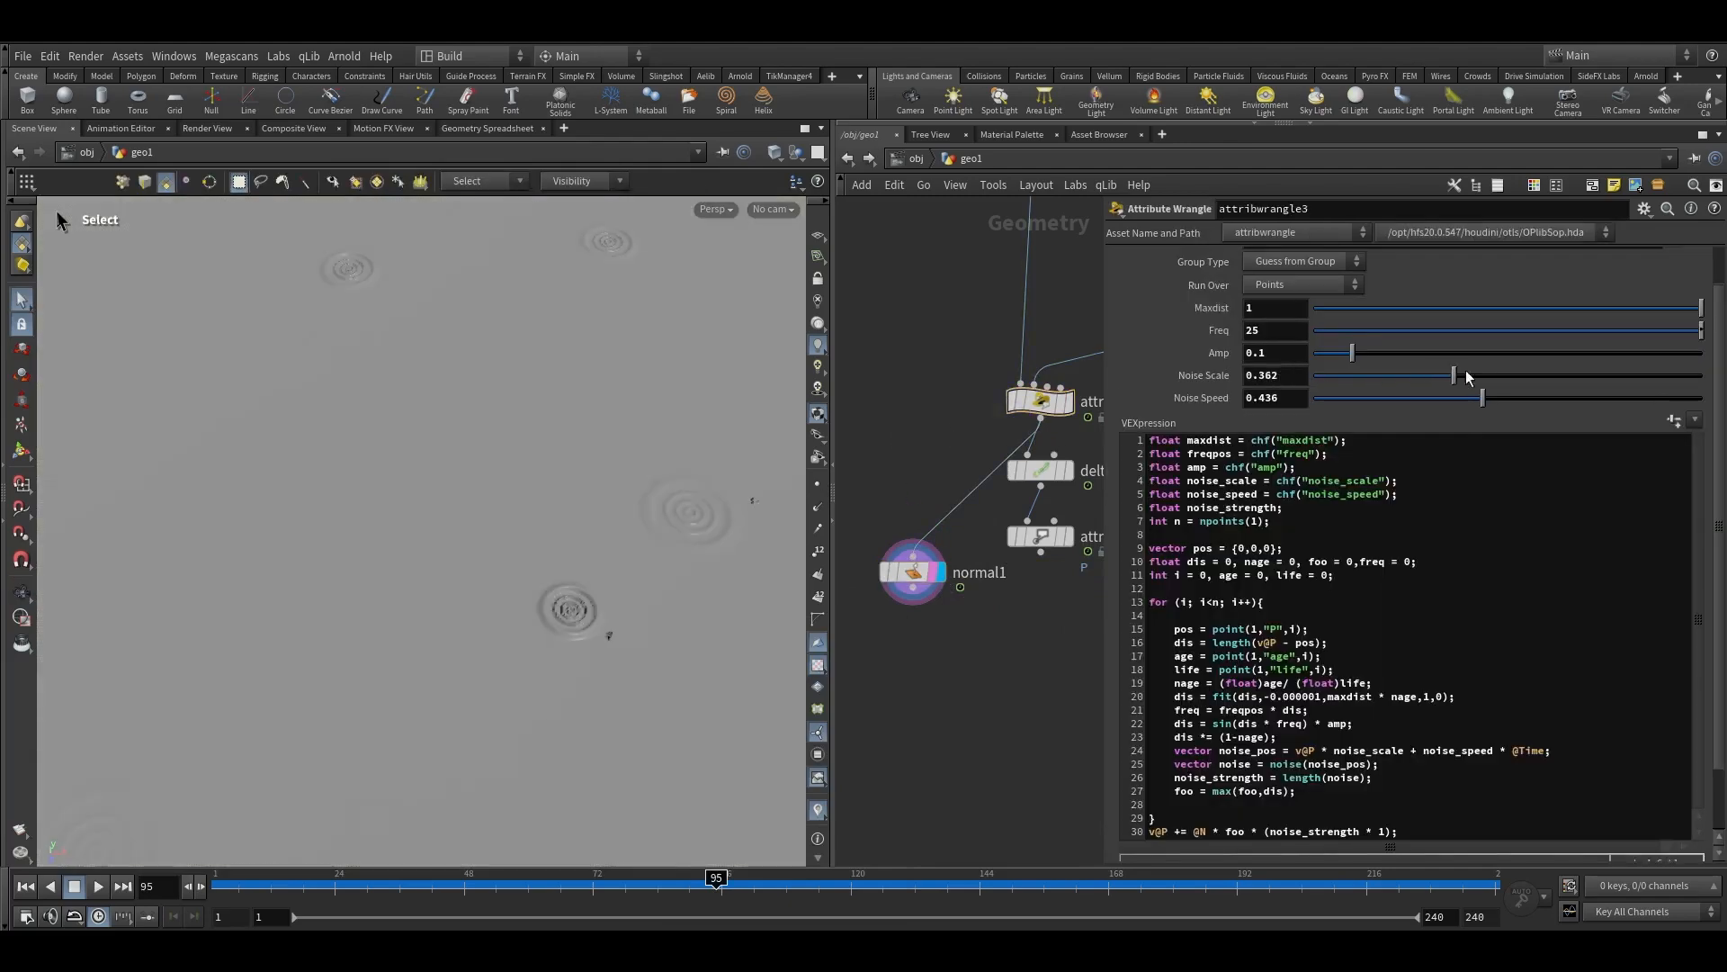
pyautogui.moveTo(1469, 376); pyautogui.dragTo(1710, 376)
pyautogui.press('Escape')
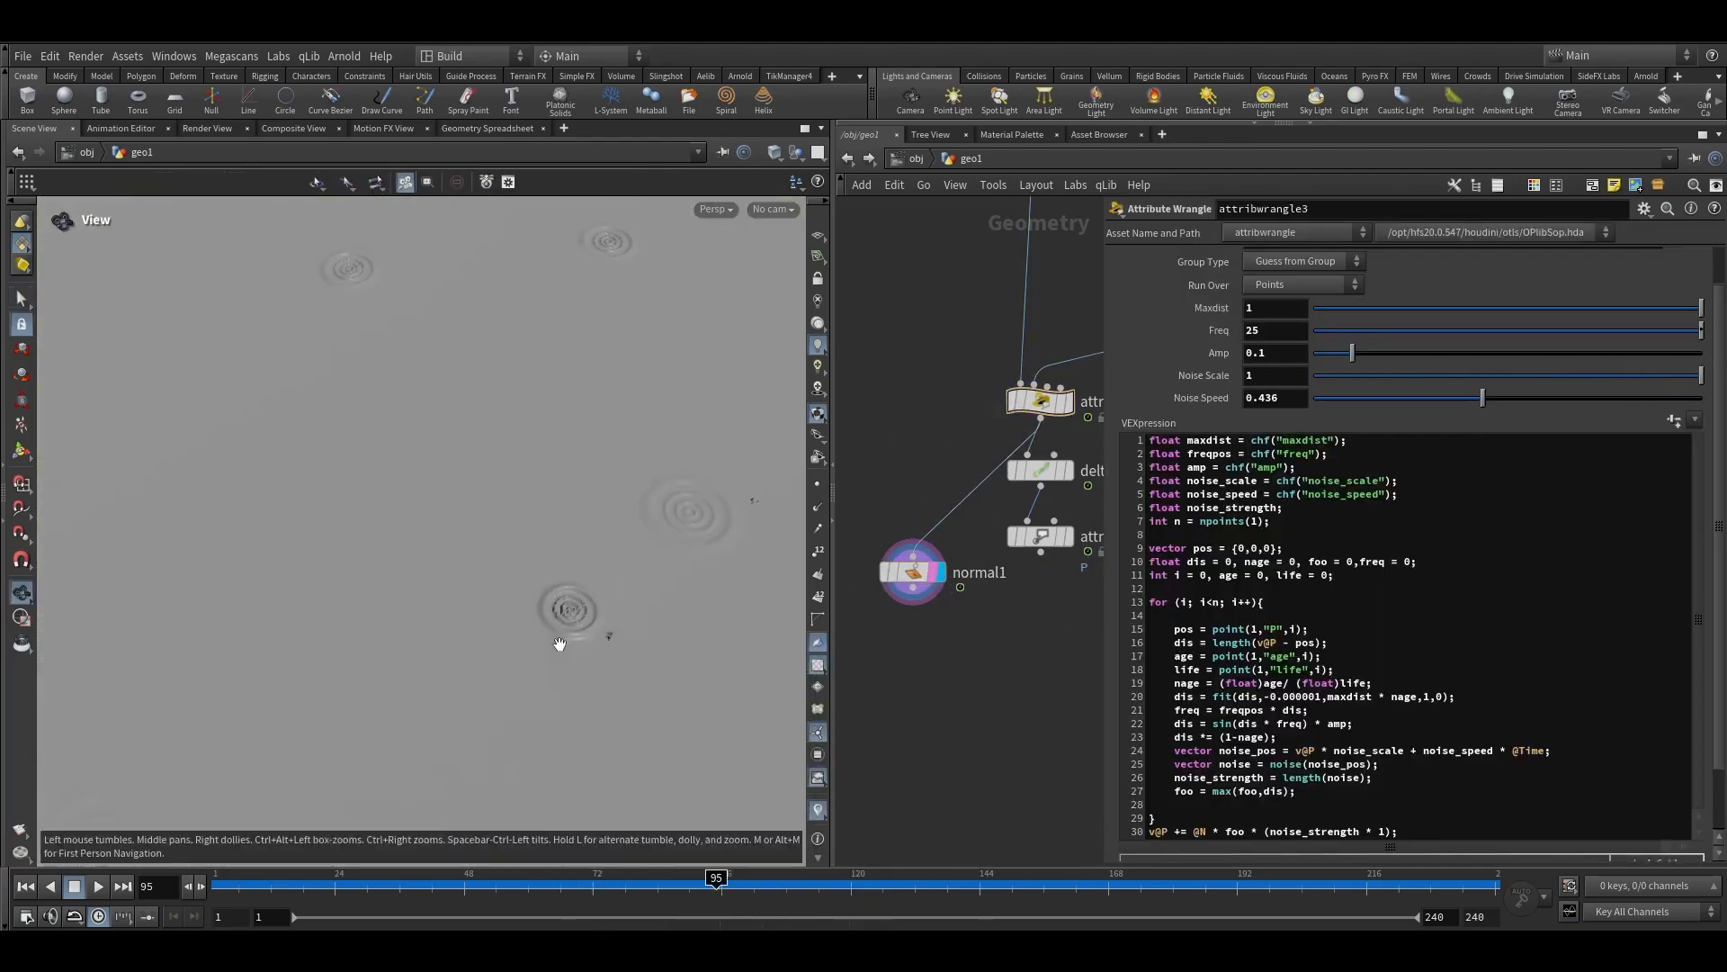
pyautogui.scroll(5, 560, 644)
pyautogui.press('s')
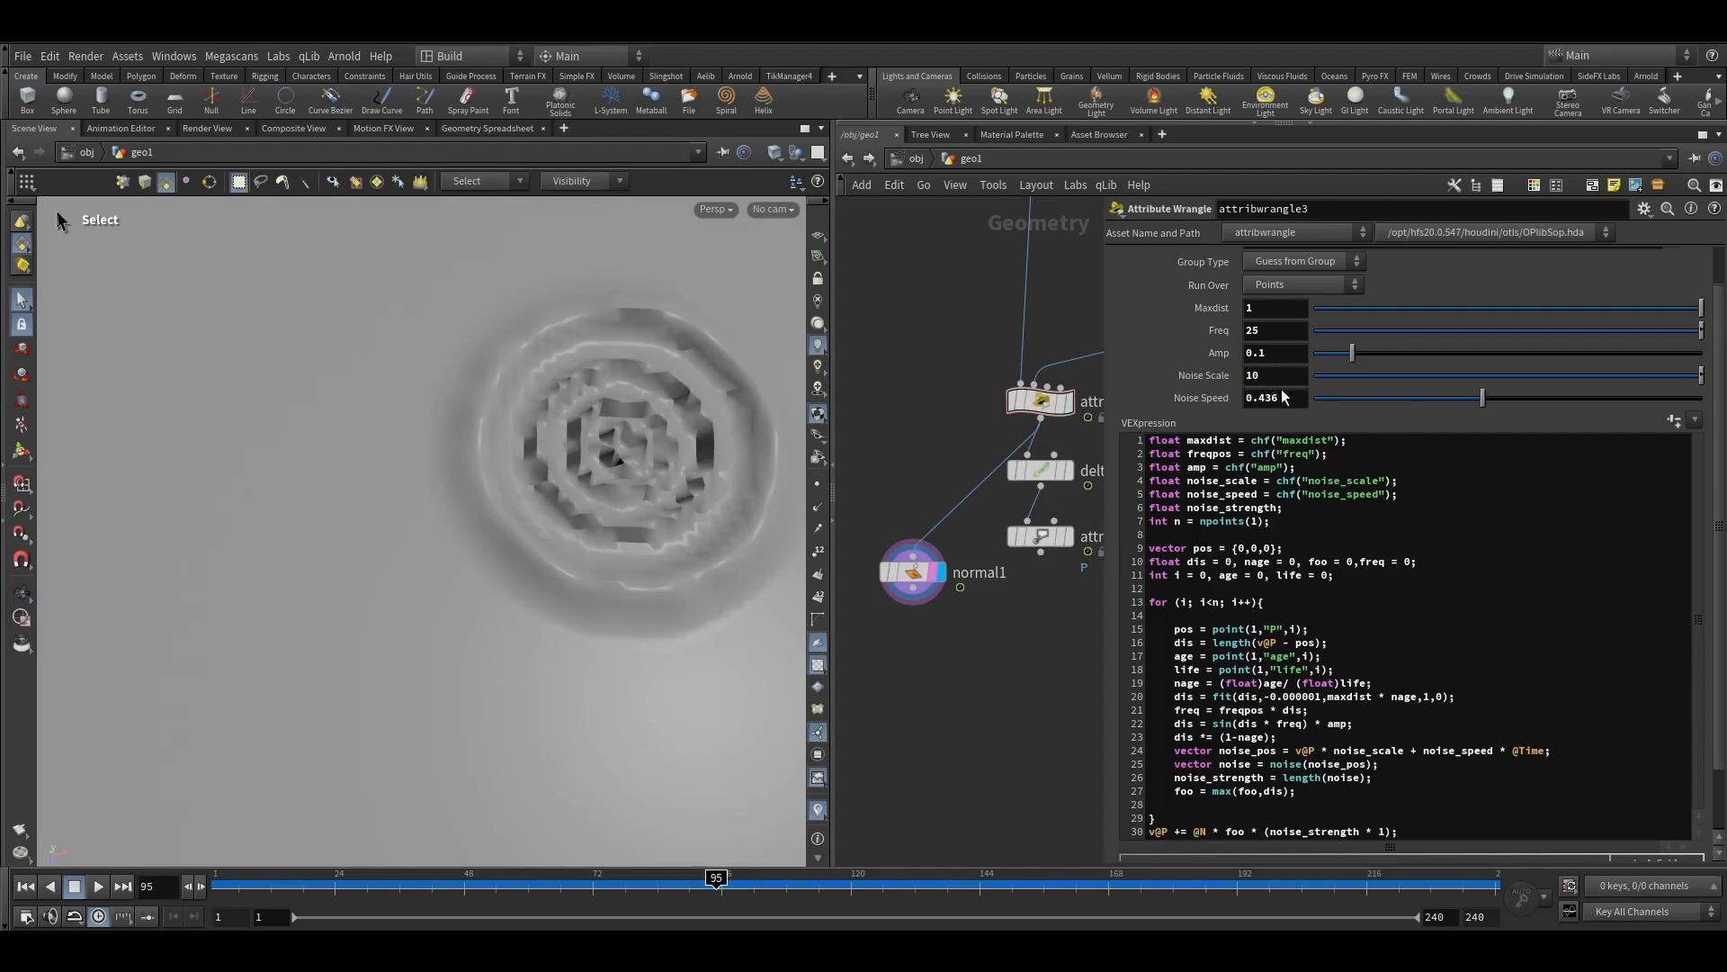
# Set the ripple wrangle's Noise Speed to 0.833 and check its effect on the rings
pyautogui.moveTo(1509, 406); pyautogui.dragTo(1637, 402)
pyautogui.press('Escape')
pyautogui.keyDown('alt'); pyautogui.moveTo(592, 451); pyautogui.dragTo(637, 412, button='right'); pyautogui.keyUp('alt')
pyautogui.keyDown('alt'); pyautogui.moveTo(637, 412); pyautogui.dragTo(593, 440); pyautogui.keyUp('alt')
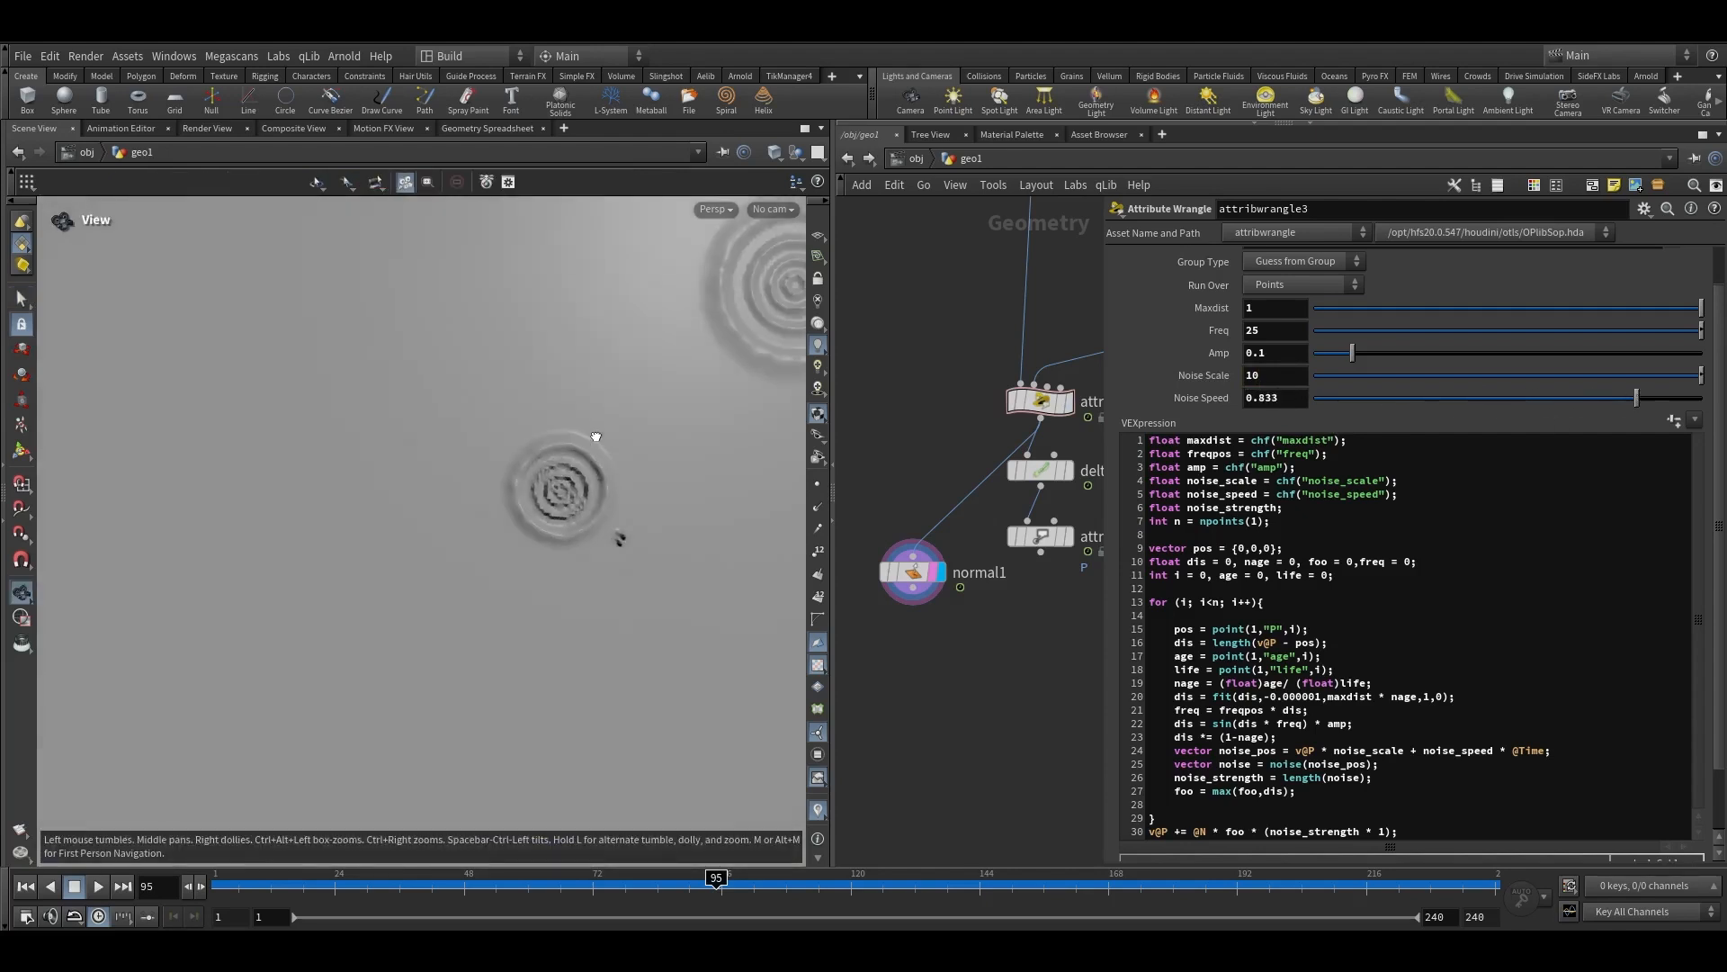
# Reset the Noise Scale to its default and inspect the ripple rings close up for comparison
pyautogui.keyDown('ctrl'); pyautogui.middleClick(1284, 382); pyautogui.keyUp('ctrl')
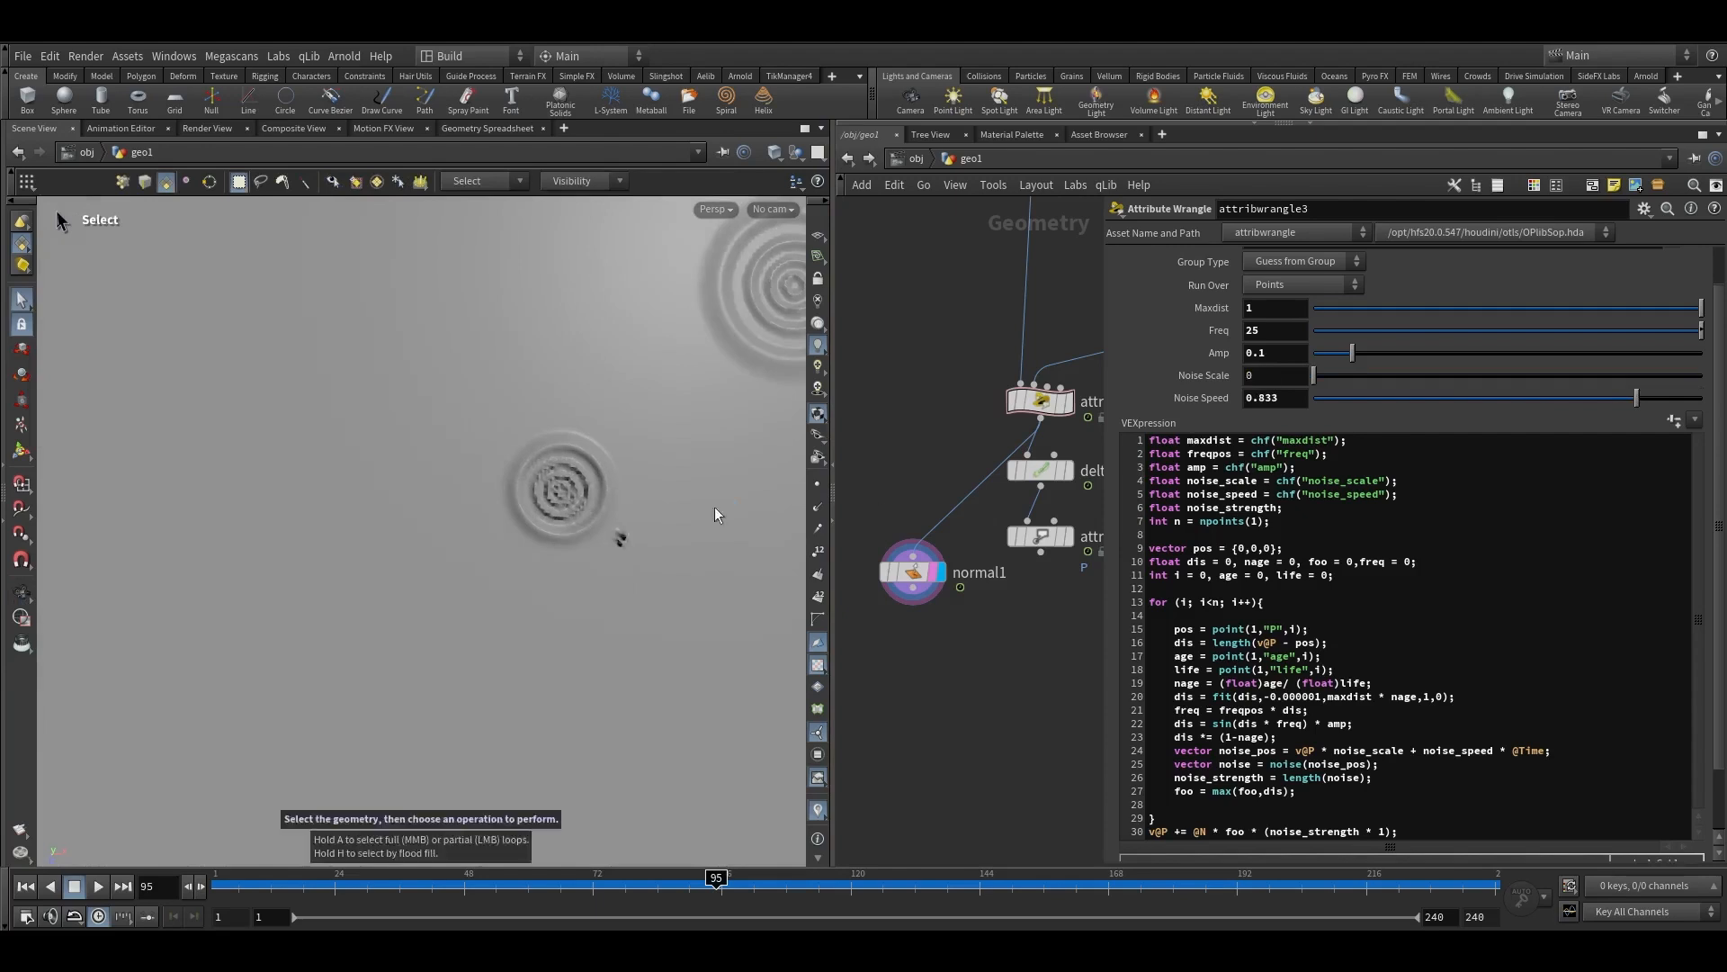
pyautogui.keyDown('alt'); pyautogui.moveTo(664, 457); pyautogui.dragTo(594, 423, button='right'); pyautogui.keyUp('alt')
pyautogui.moveTo(594, 423)
pyautogui.keyDown('alt'); pyautogui.mouseDown()
pyautogui.moveTo(560, 437)
pyautogui.moveTo(569, 424)
pyautogui.mouseUp(); pyautogui.keyUp('alt')
pyautogui.scroll(3, 518, 411)
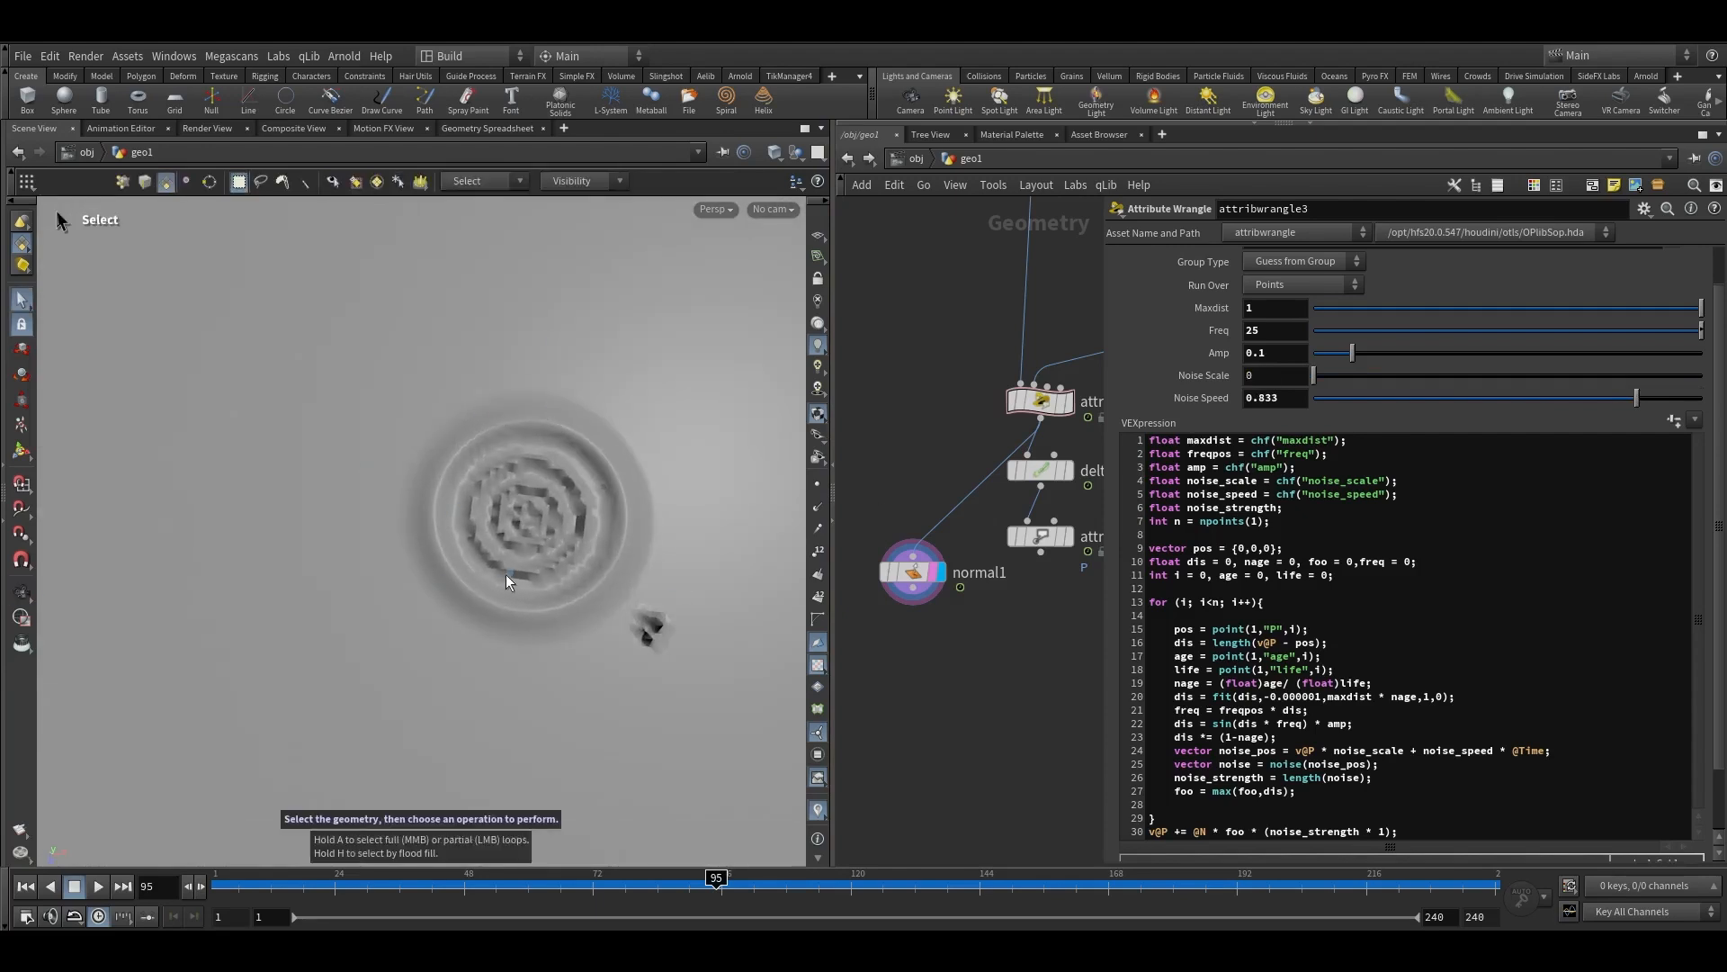
# Set the Noise Scale back to 10 and inspect the ripples from a low angle
pyautogui.moveTo(1267, 377); pyautogui.dragTo(1168, 394)
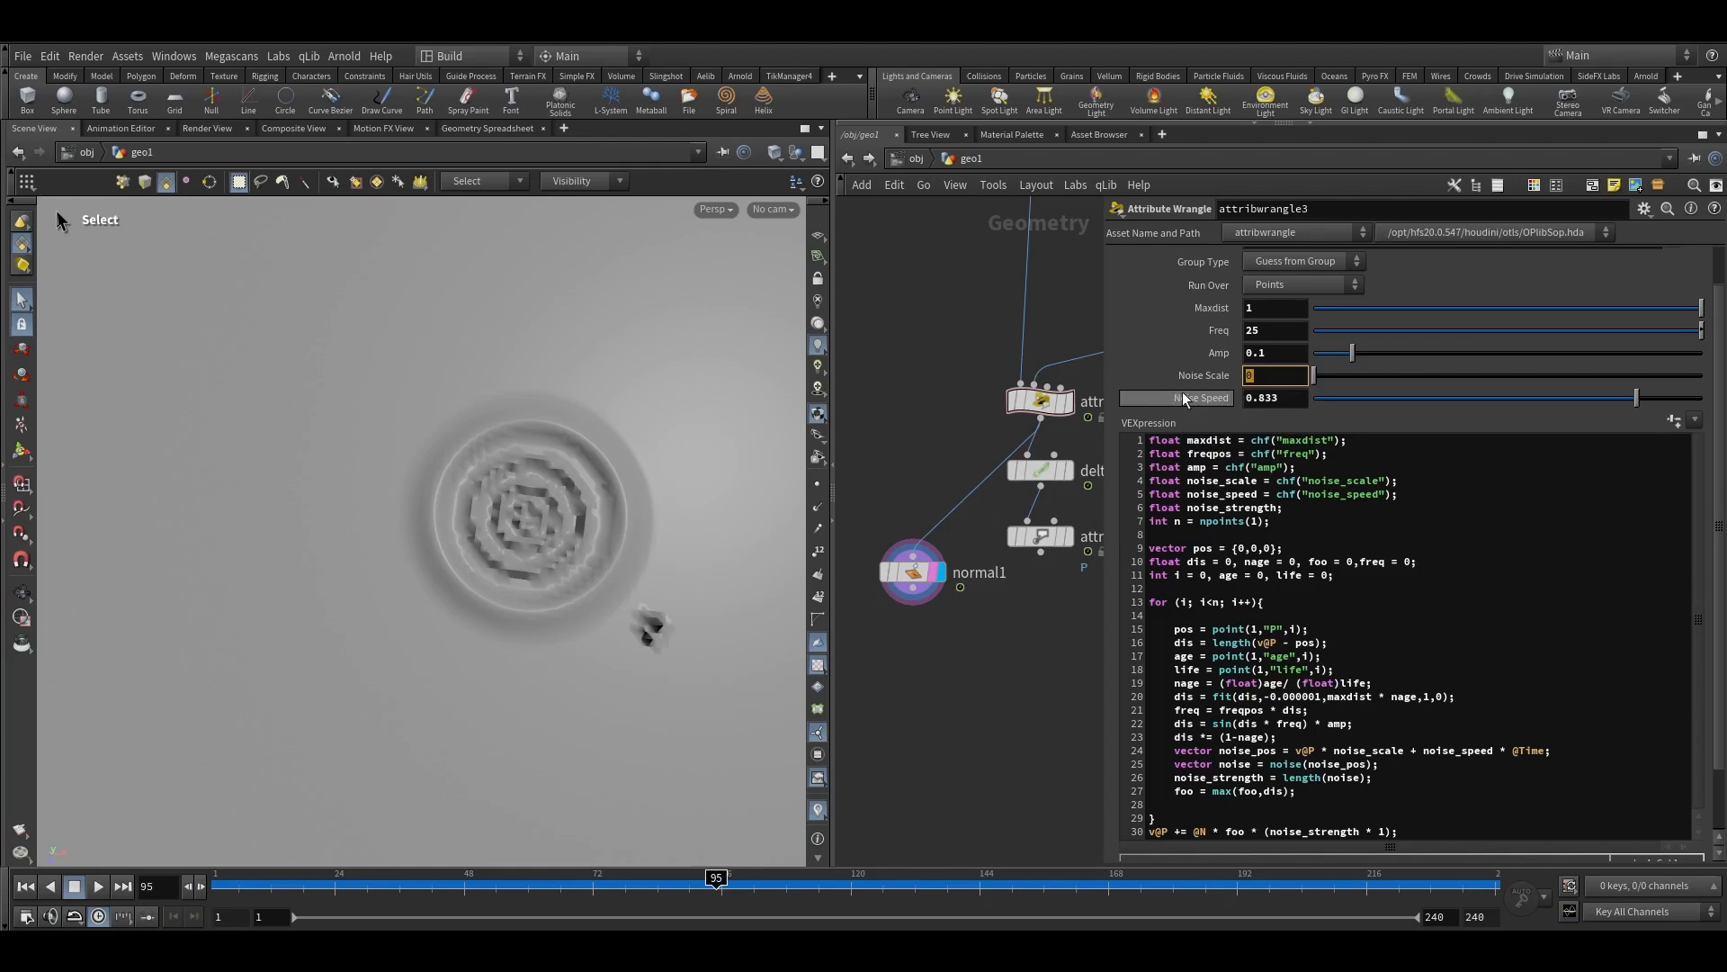
pyautogui.write('10')
pyautogui.press('Return')
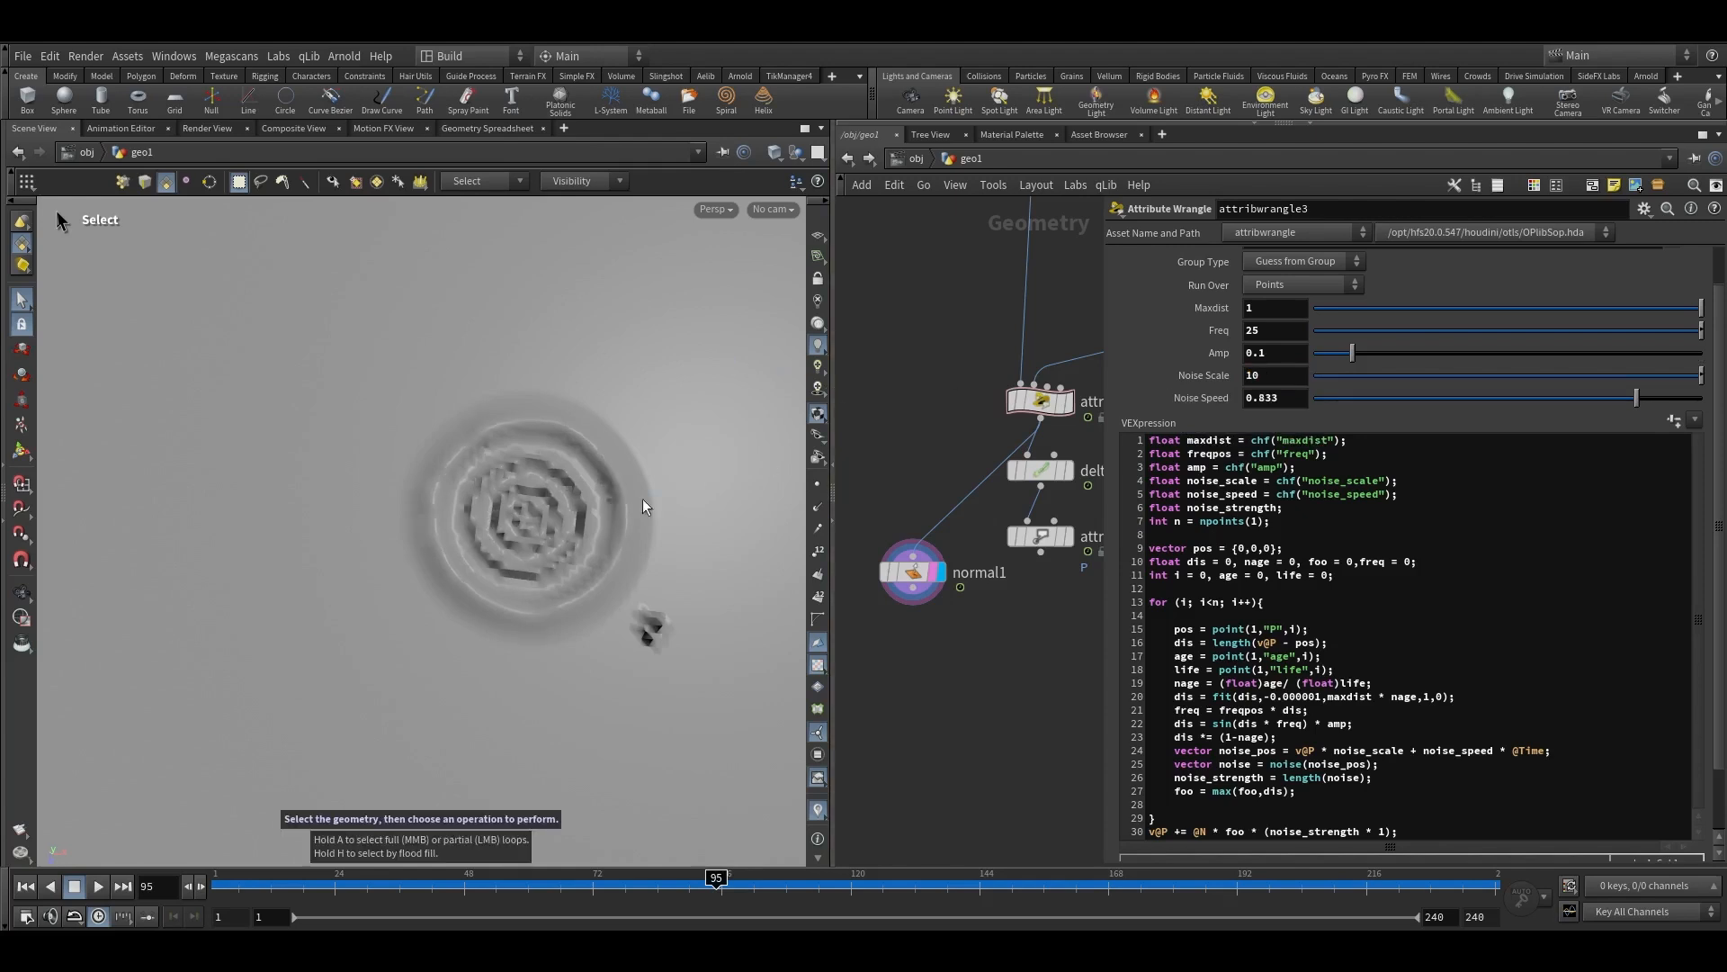
pyautogui.scroll(-3, 644, 507)
pyautogui.keyDown('alt'); pyautogui.moveTo(549, 508); pyautogui.dragTo(498, 469); pyautogui.keyUp('alt')
pyautogui.scroll(3, 490, 547)
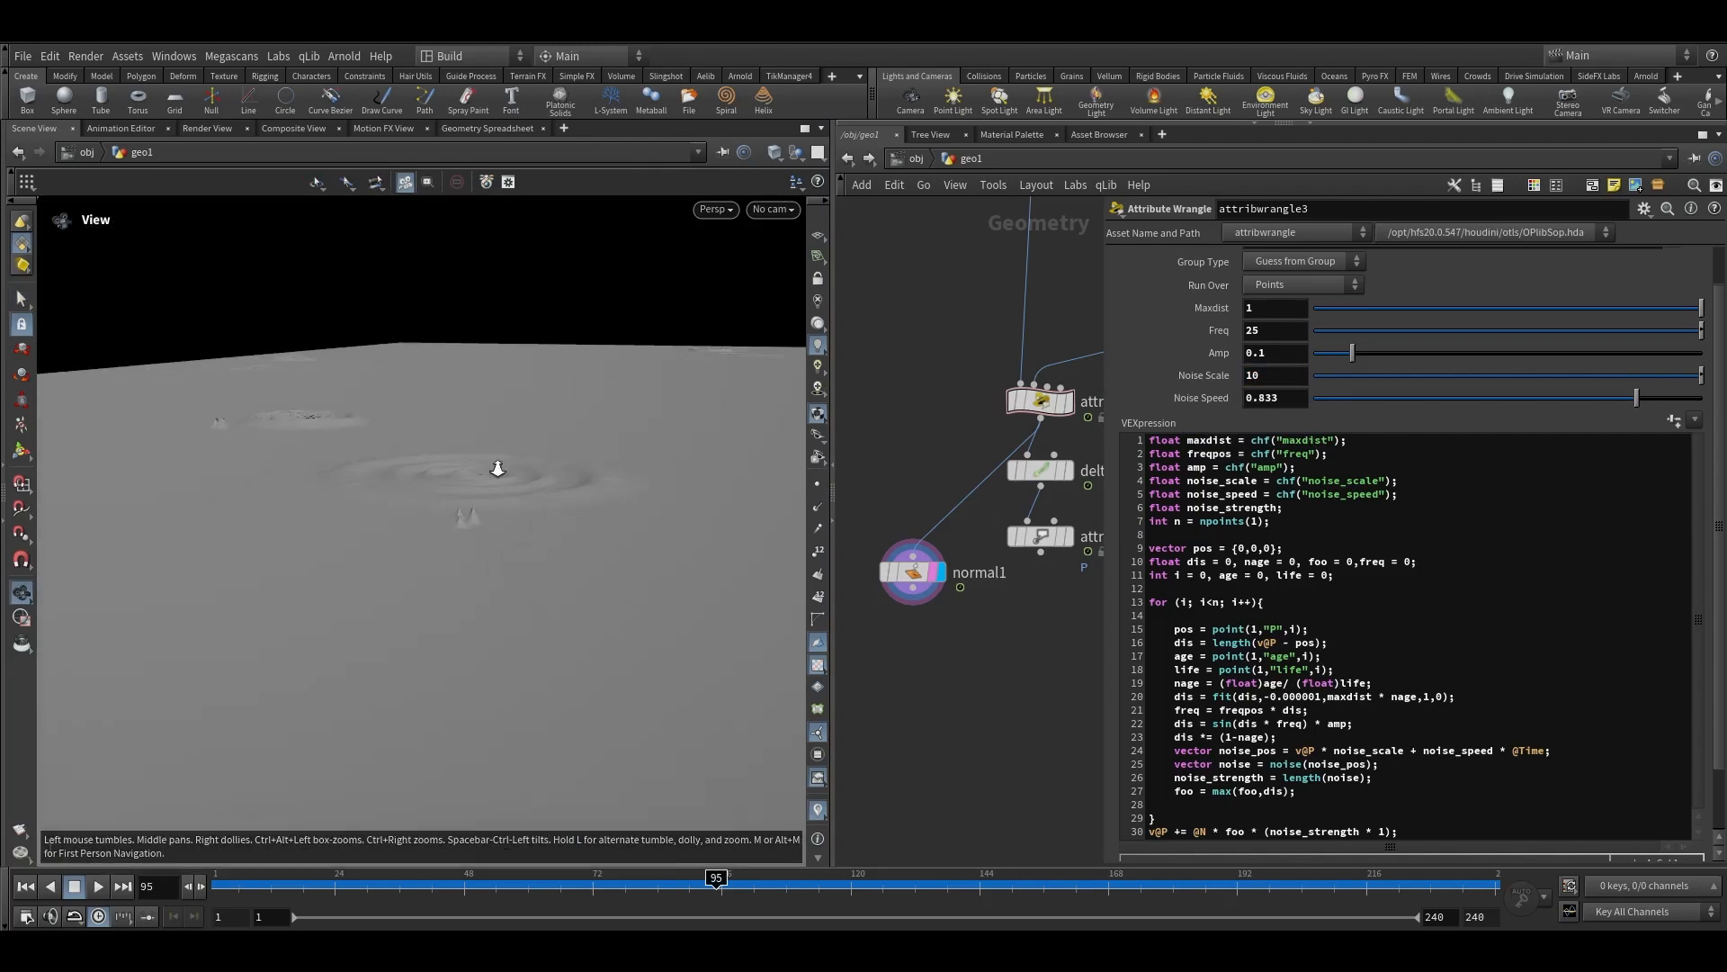
# Set the Noise Speed to 0.875 and look through cam1 in the viewport
pyautogui.scroll(1, 497, 468)
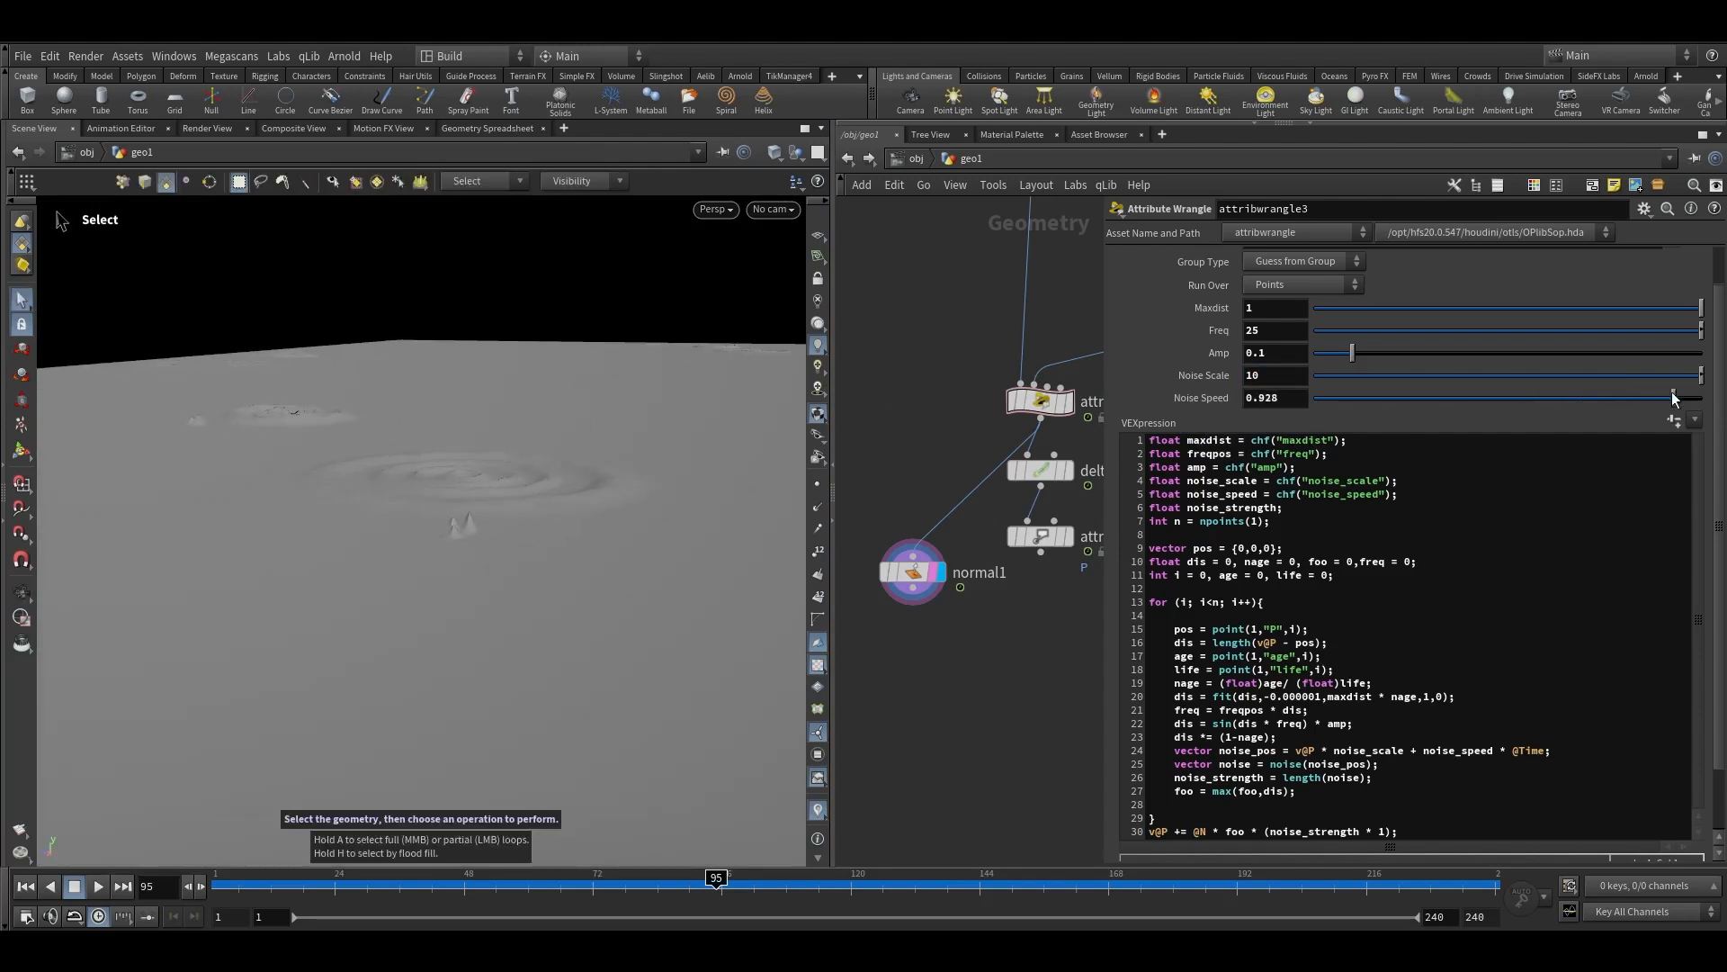
pyautogui.hotkey('space', '2')
pyautogui.click(772, 209)
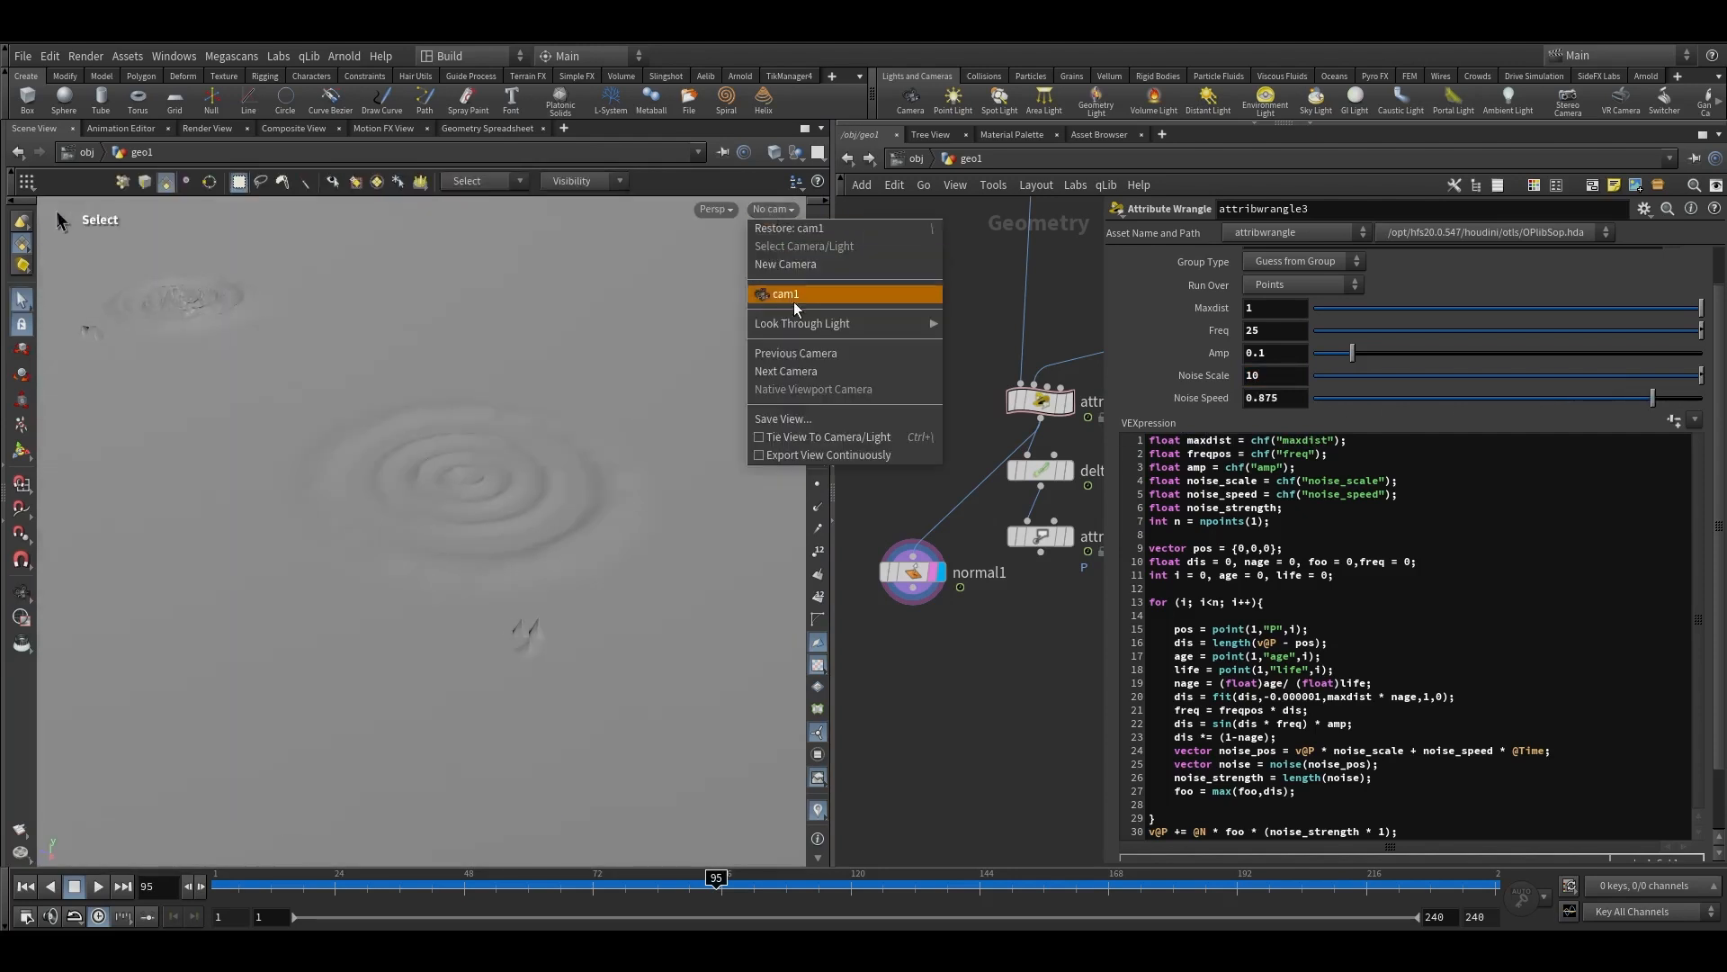
pyautogui.click(795, 297)
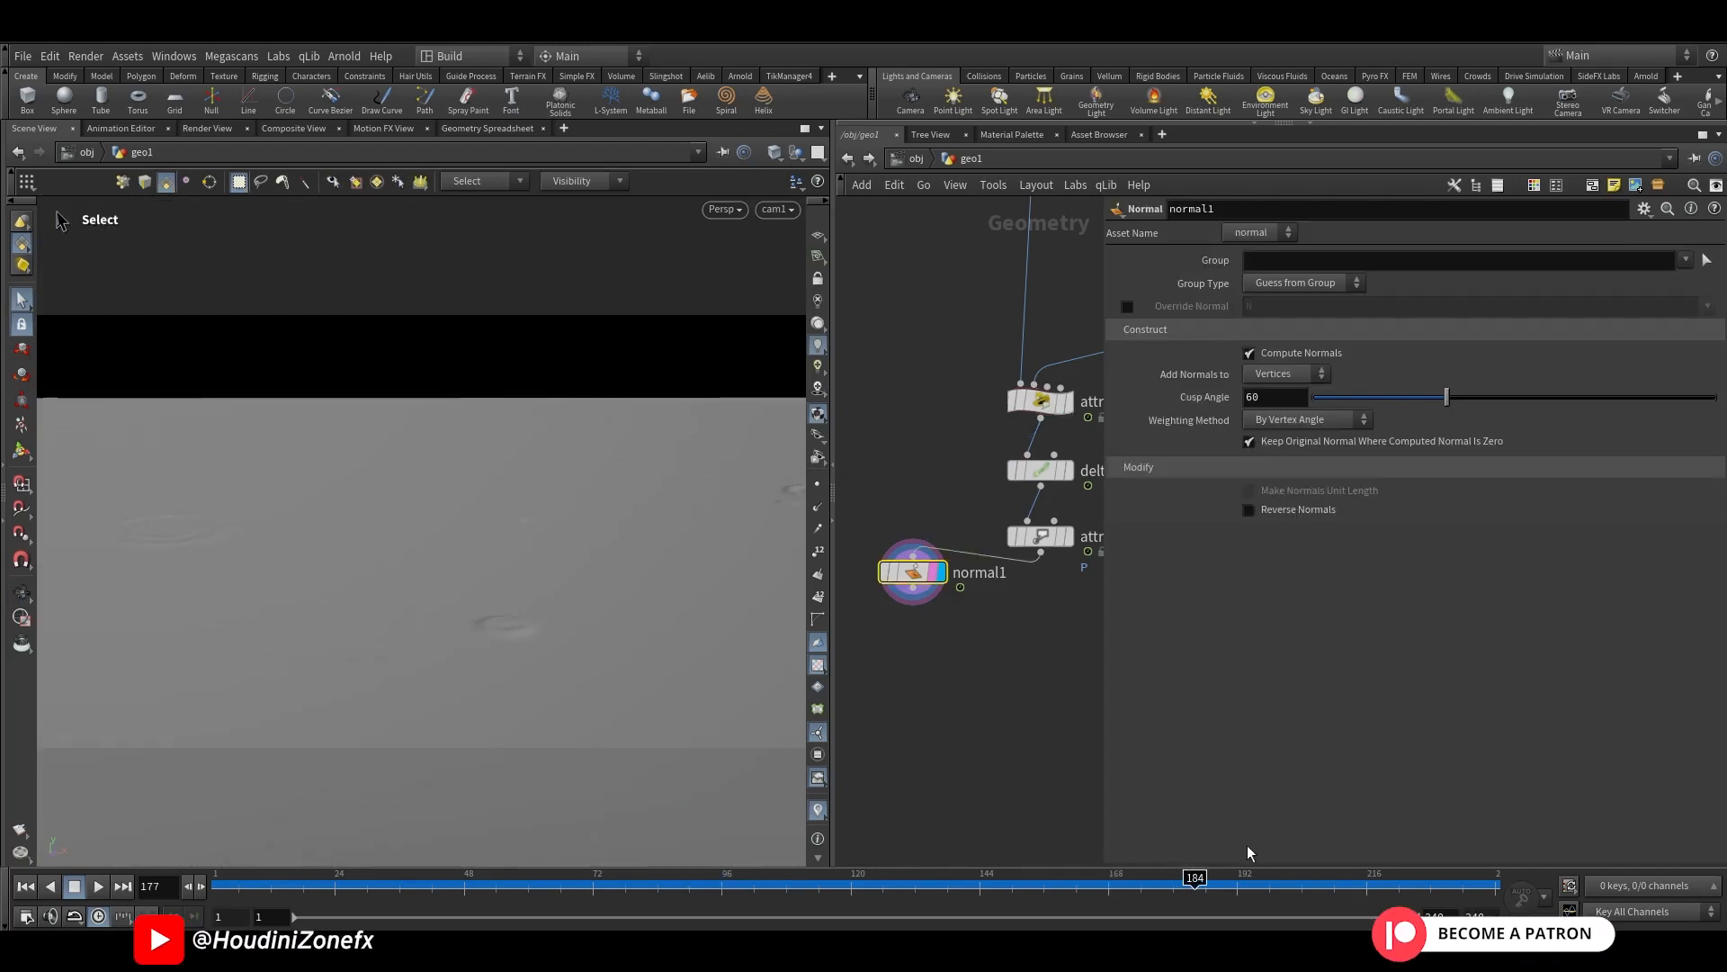
# Select the ripple wrangle, Delta Mush, Attribute Blur and Normal nodes and lay them out neatly
pyautogui.scroll(-3, 939, 658)
pyautogui.moveTo(1065, 639); pyautogui.dragTo(1034, 688)
pyautogui.click(879, 553)
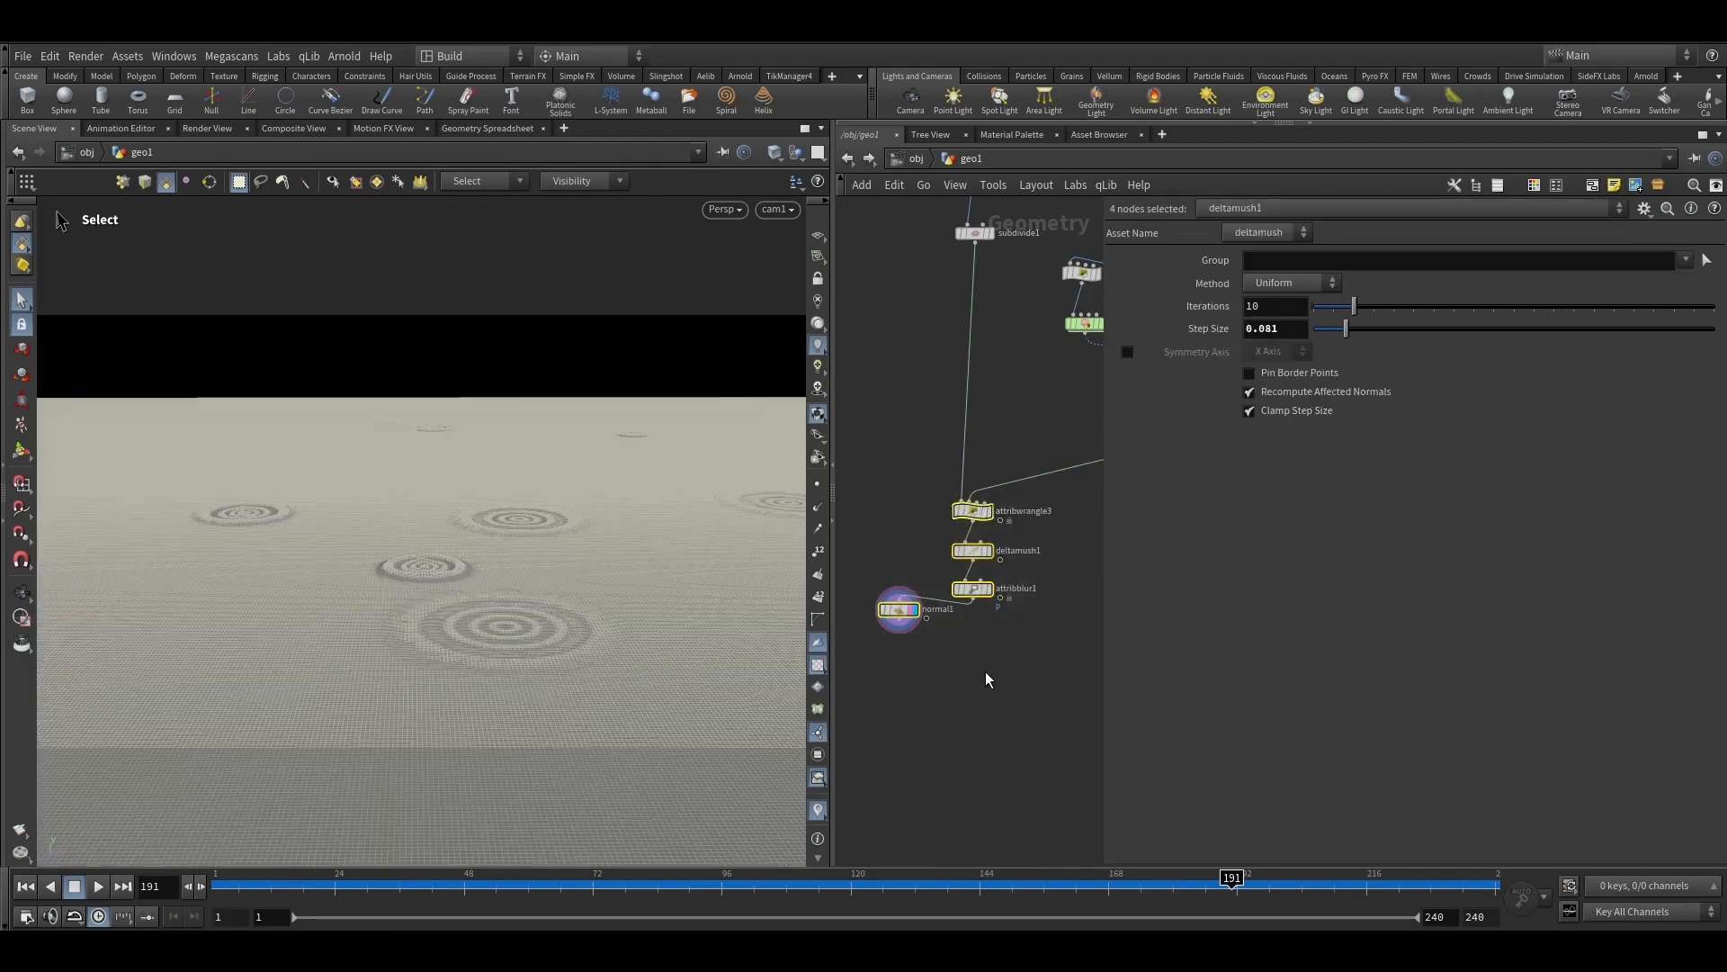
pyautogui.moveTo(986, 671); pyautogui.dragTo(917, 496)
pyautogui.moveTo(969, 514)
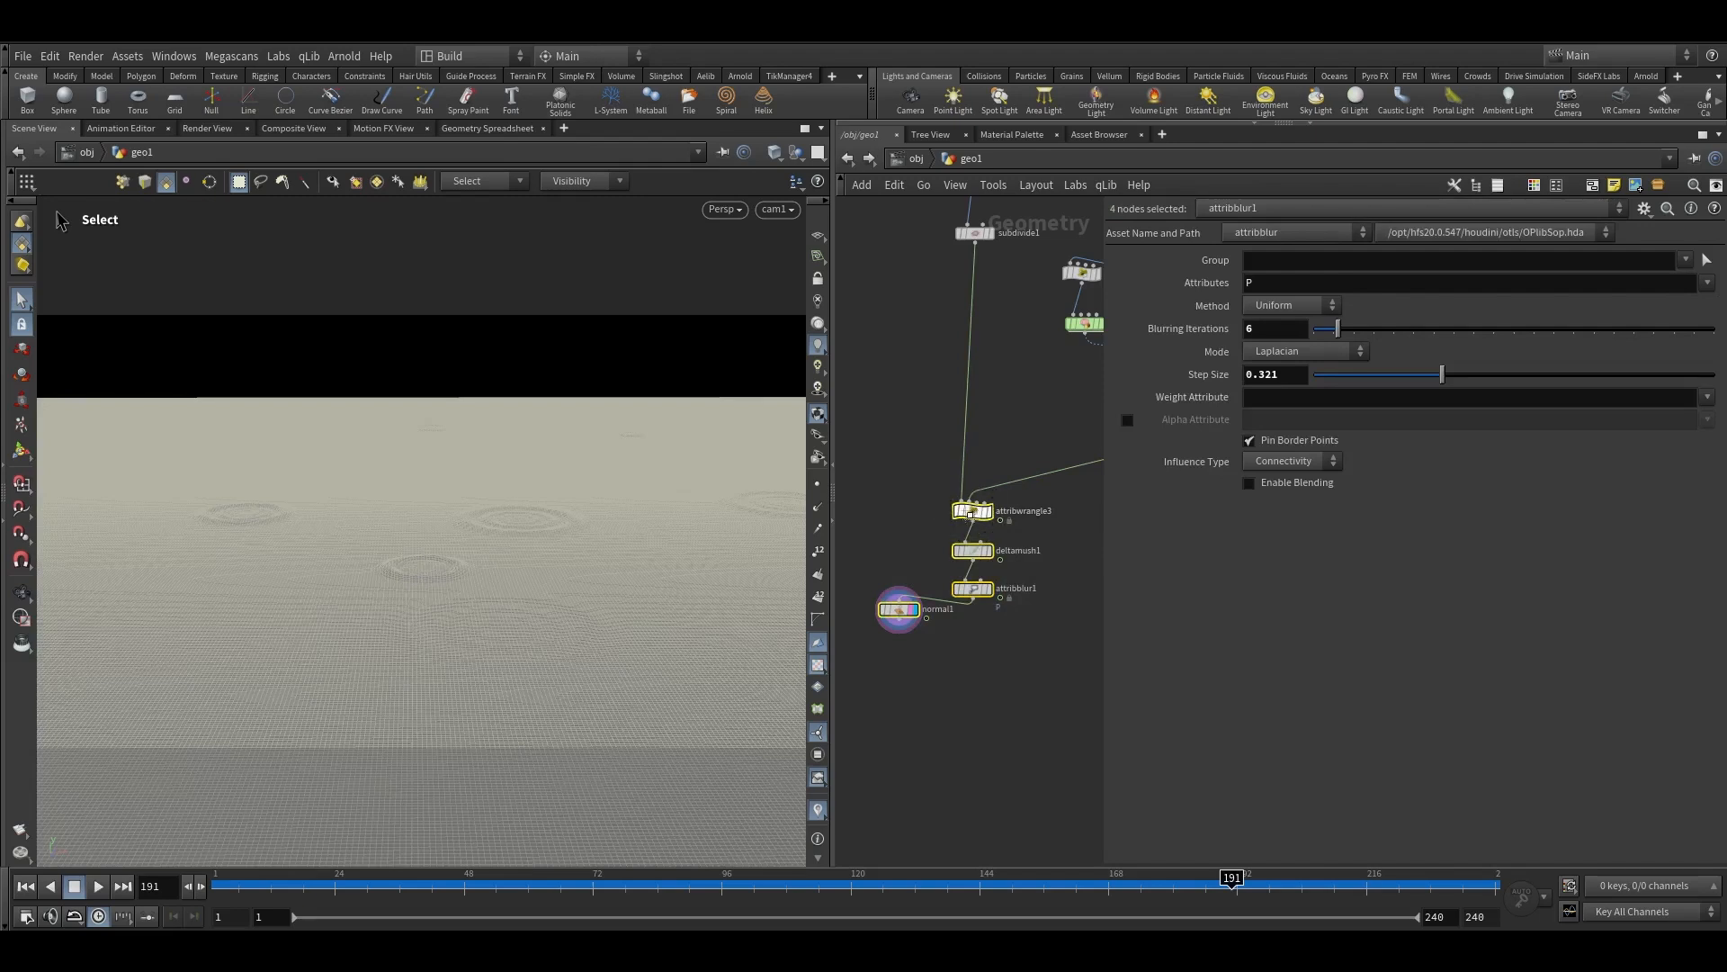
pyautogui.press('l')
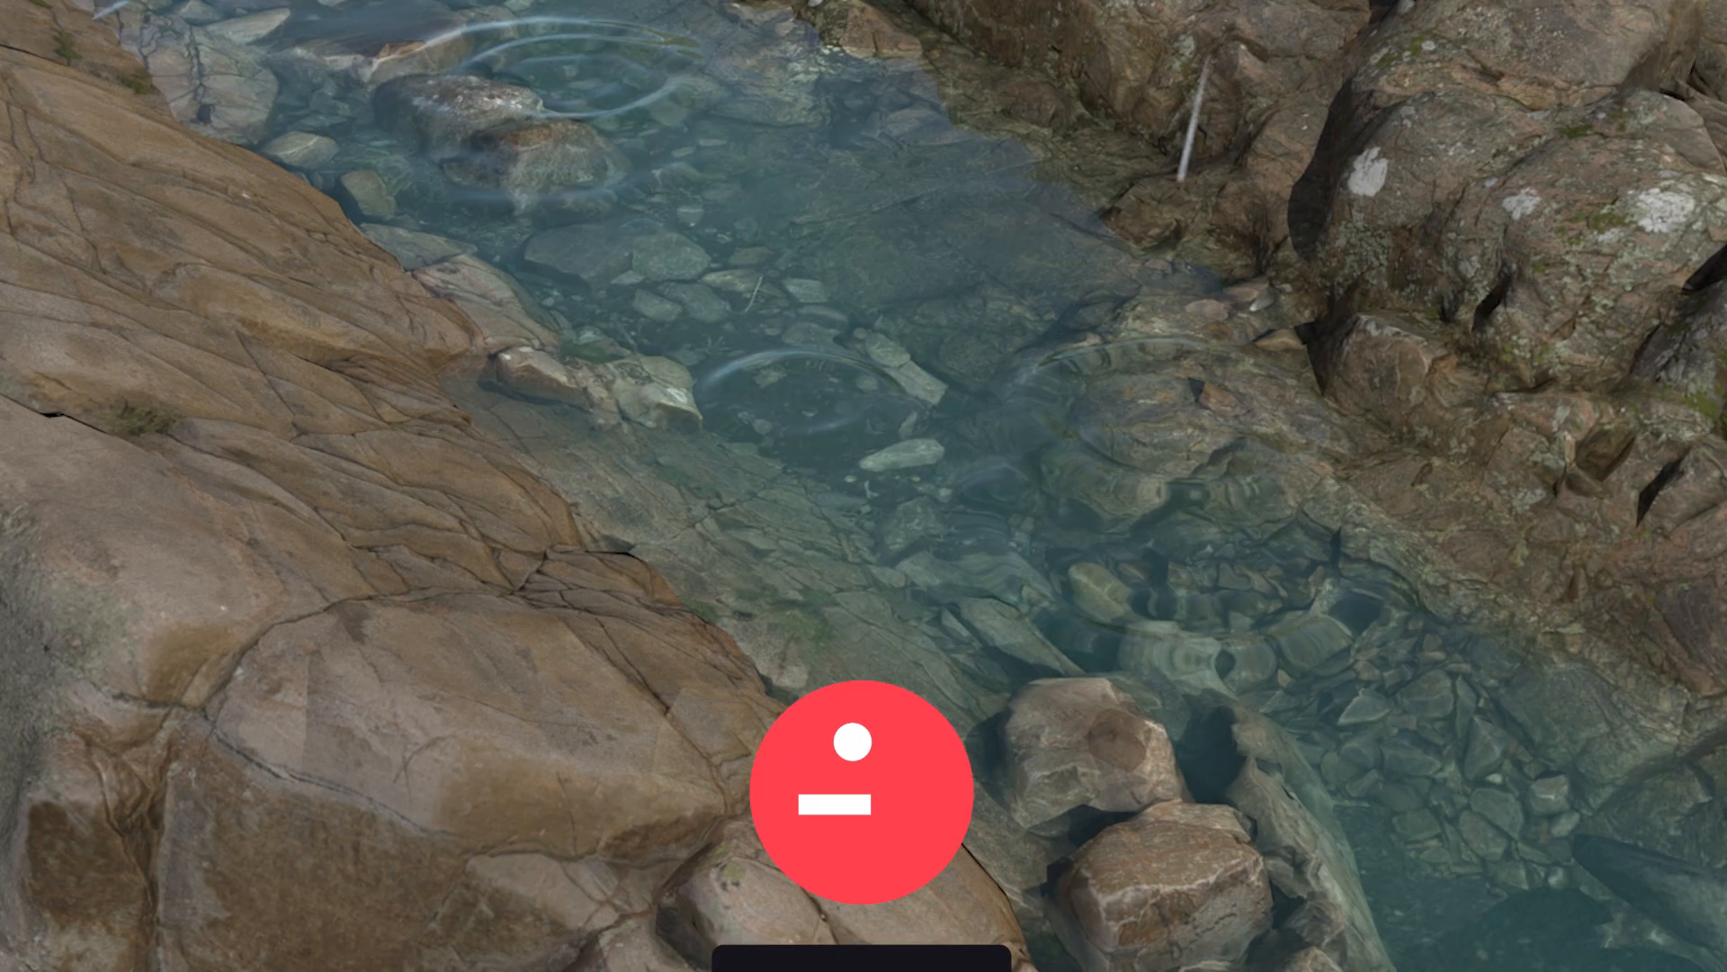